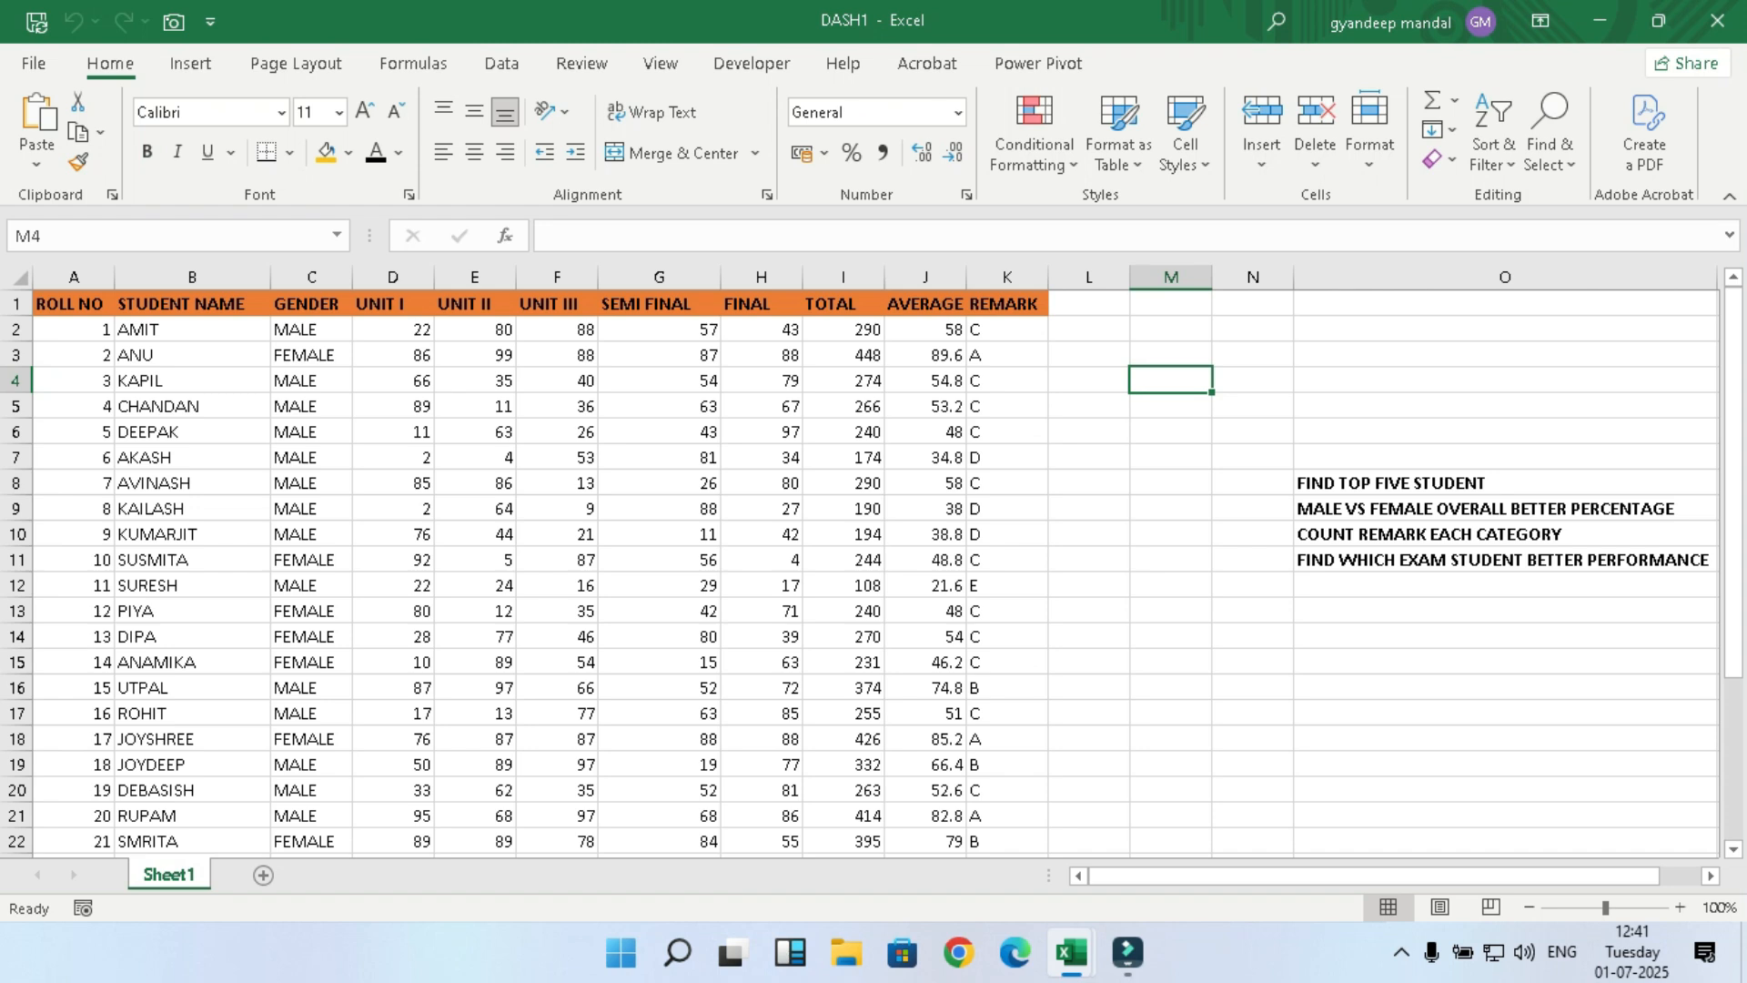
Step: Create a PivotTable on a new worksheet from the student marks data in Sheet1, range A1:K31
drag(55, 303, 1048, 833)
scroll(1048, 833, up, 3)
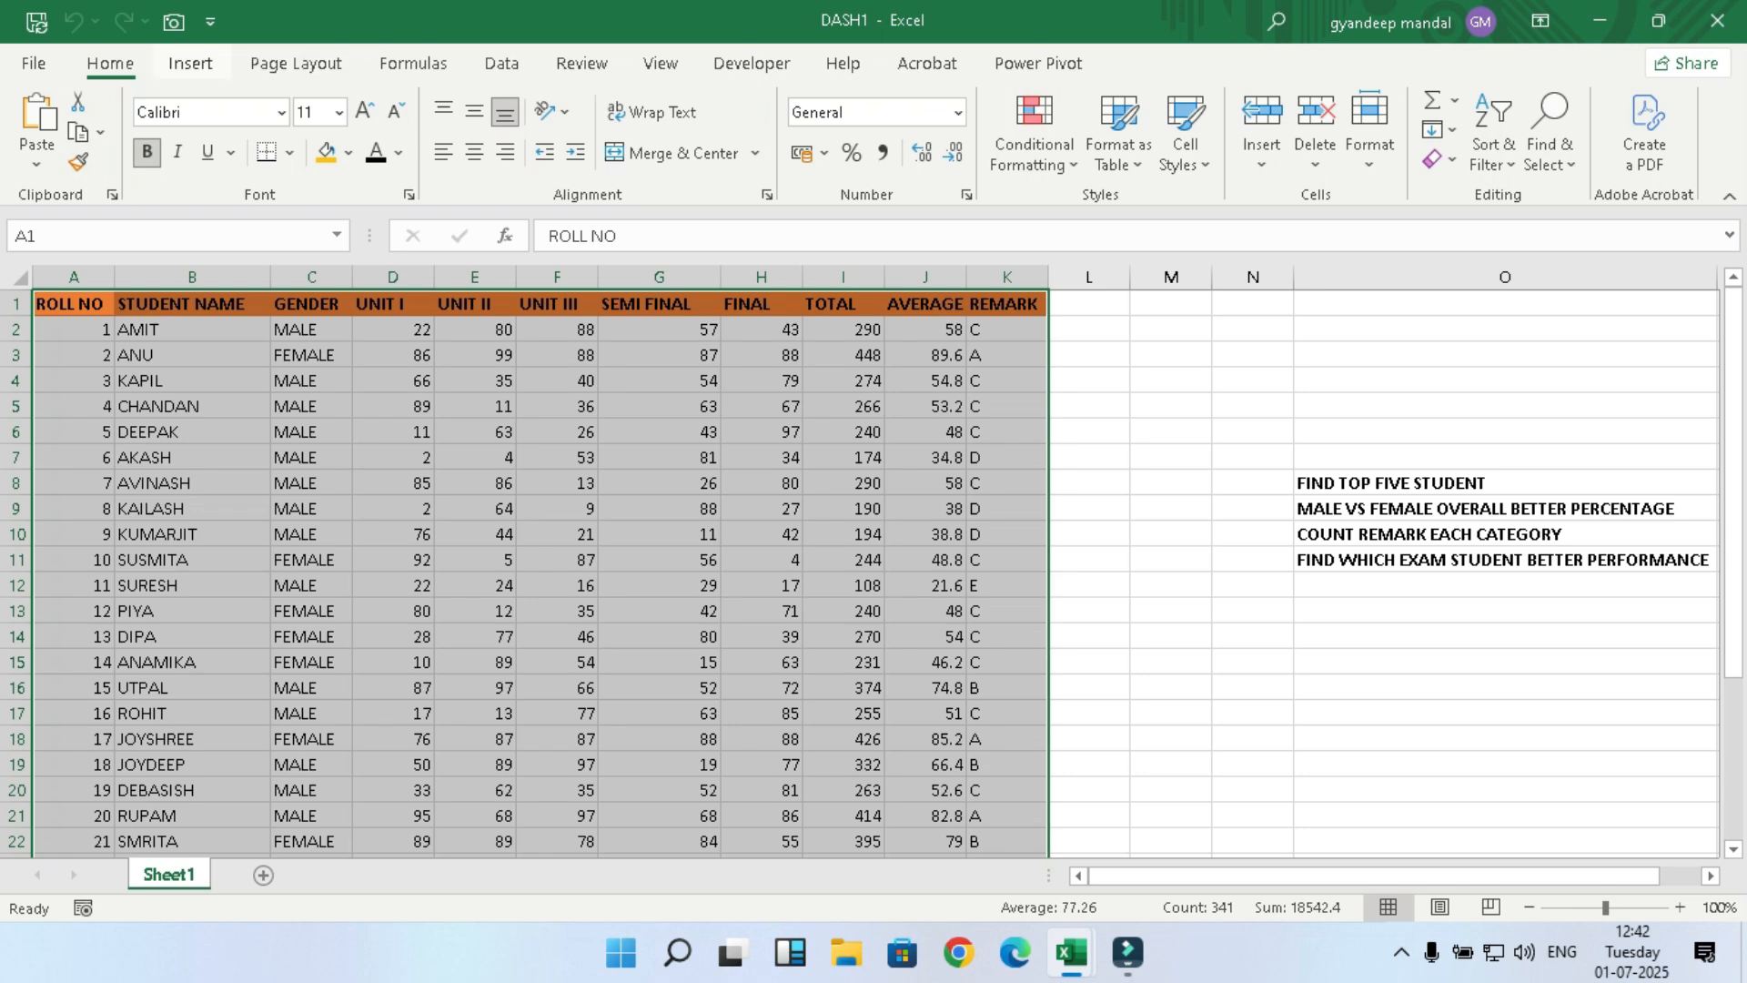
click(191, 62)
click(46, 123)
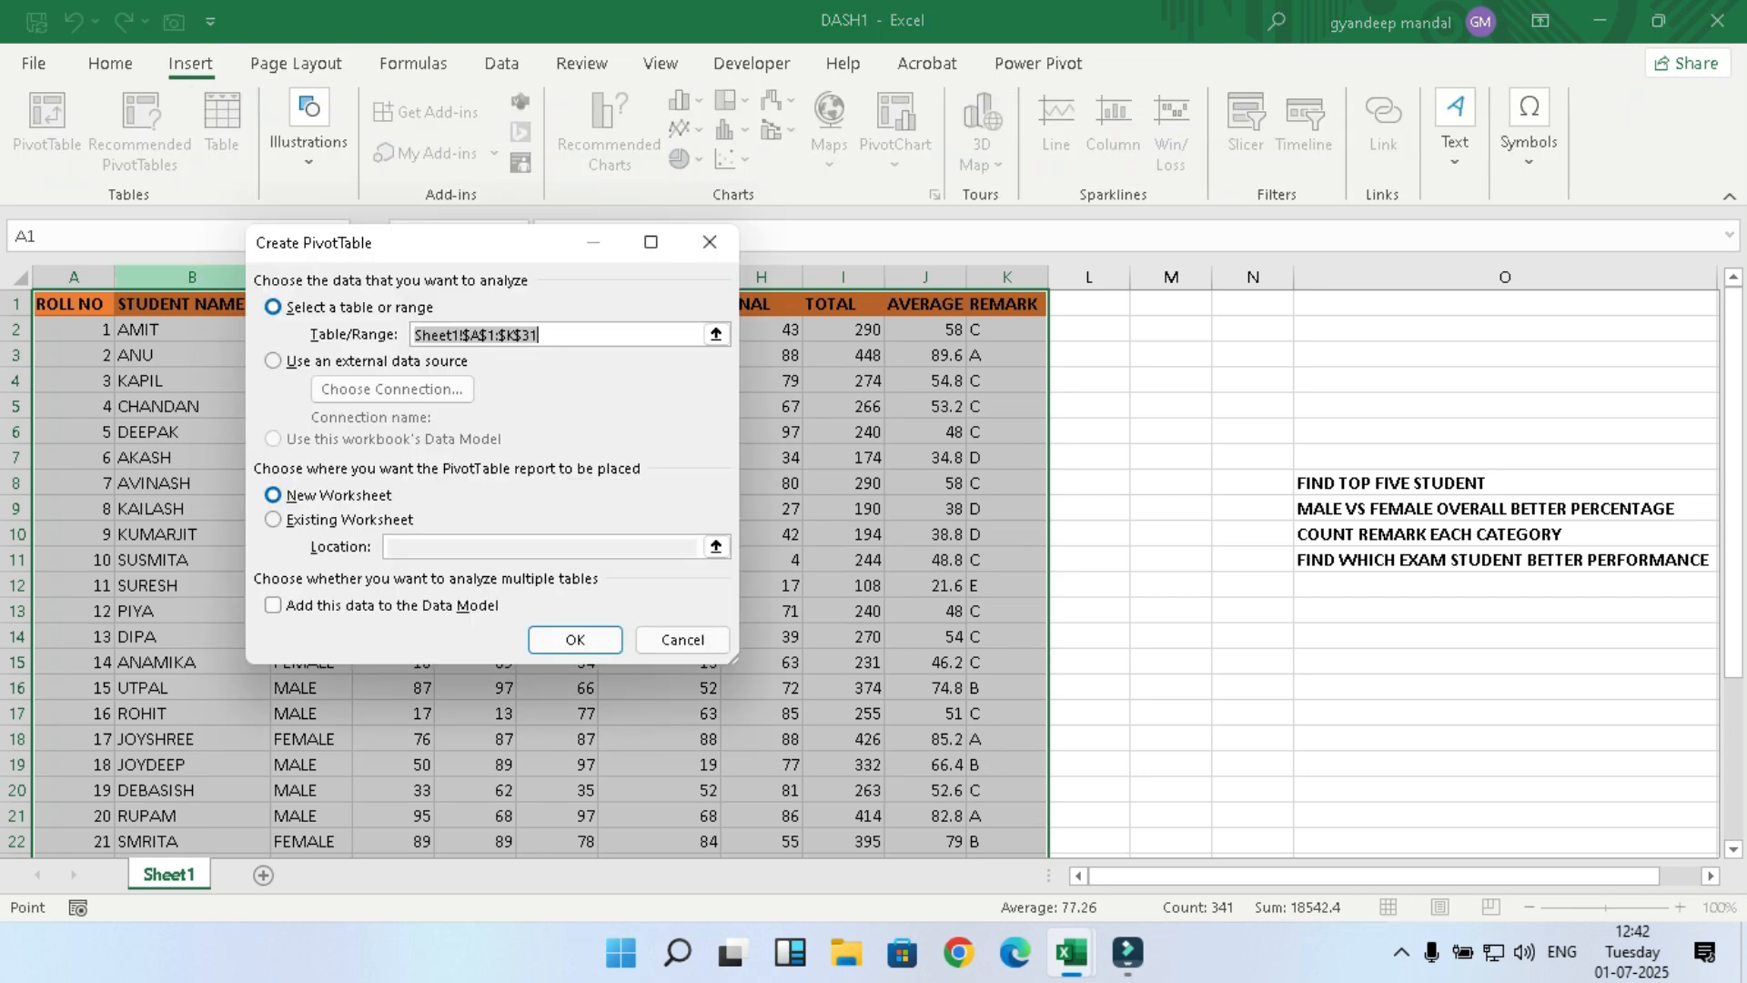
key(Return)
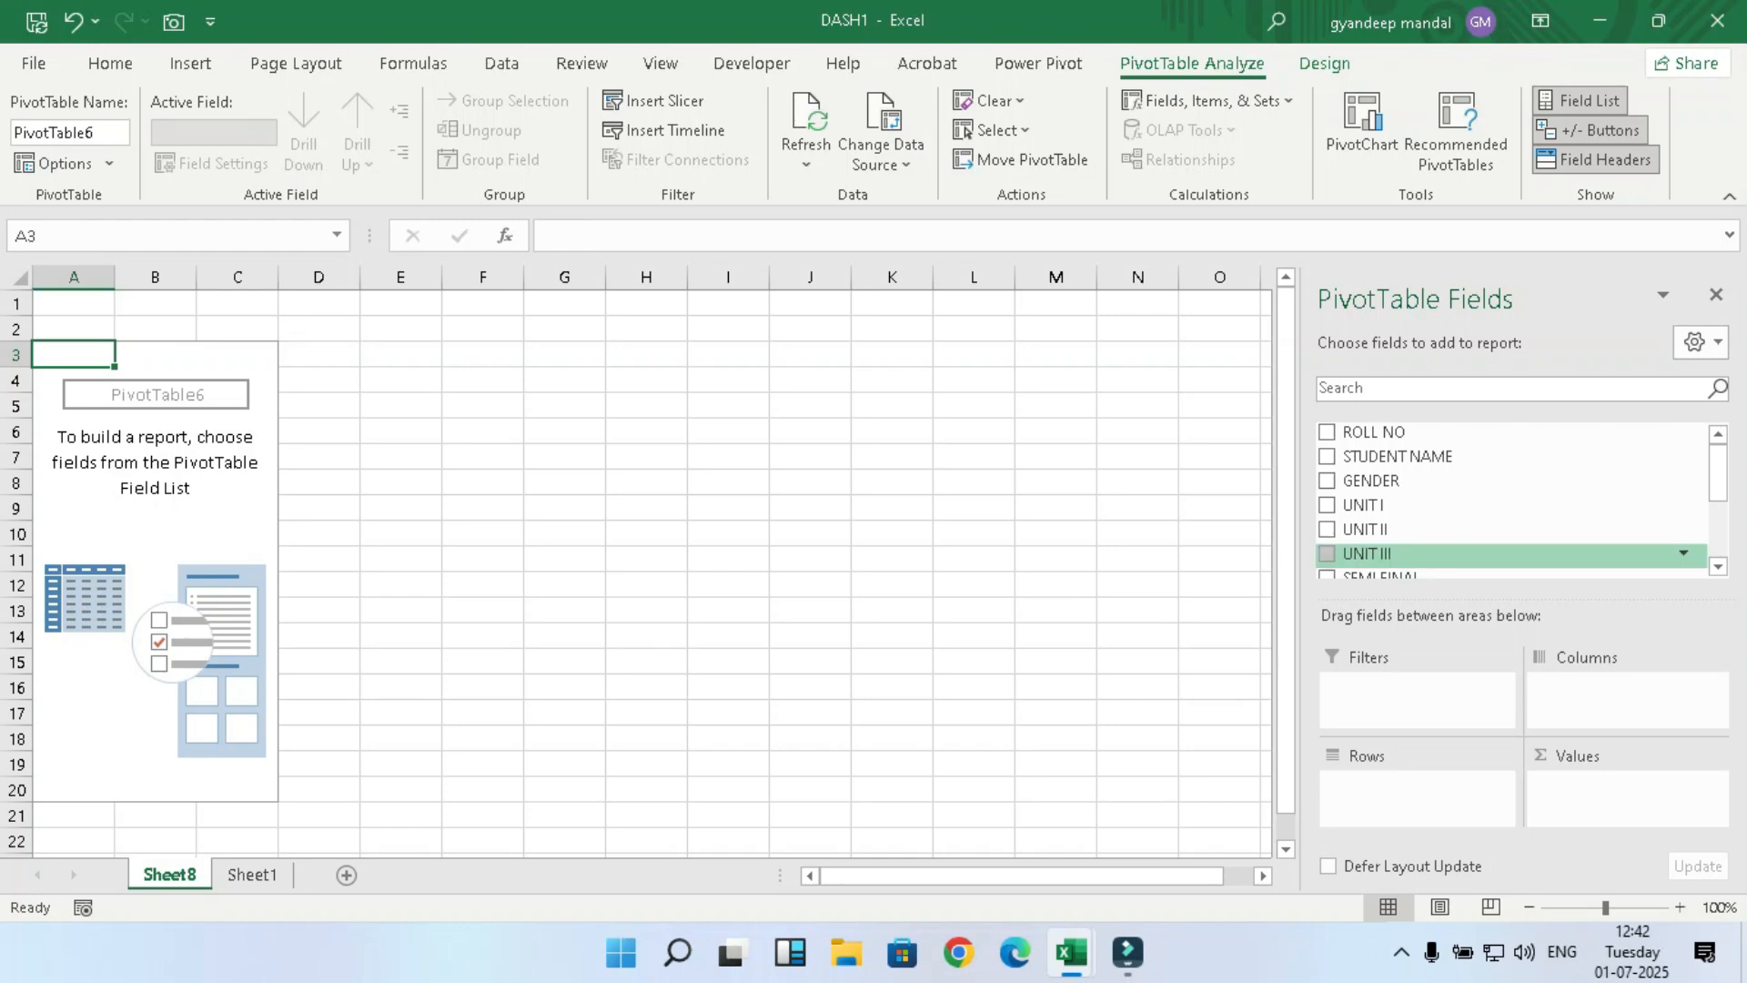
Step: Build the PivotTable with STUDENT NAME as rows and the sum of AVERAGE as values
click(252, 875)
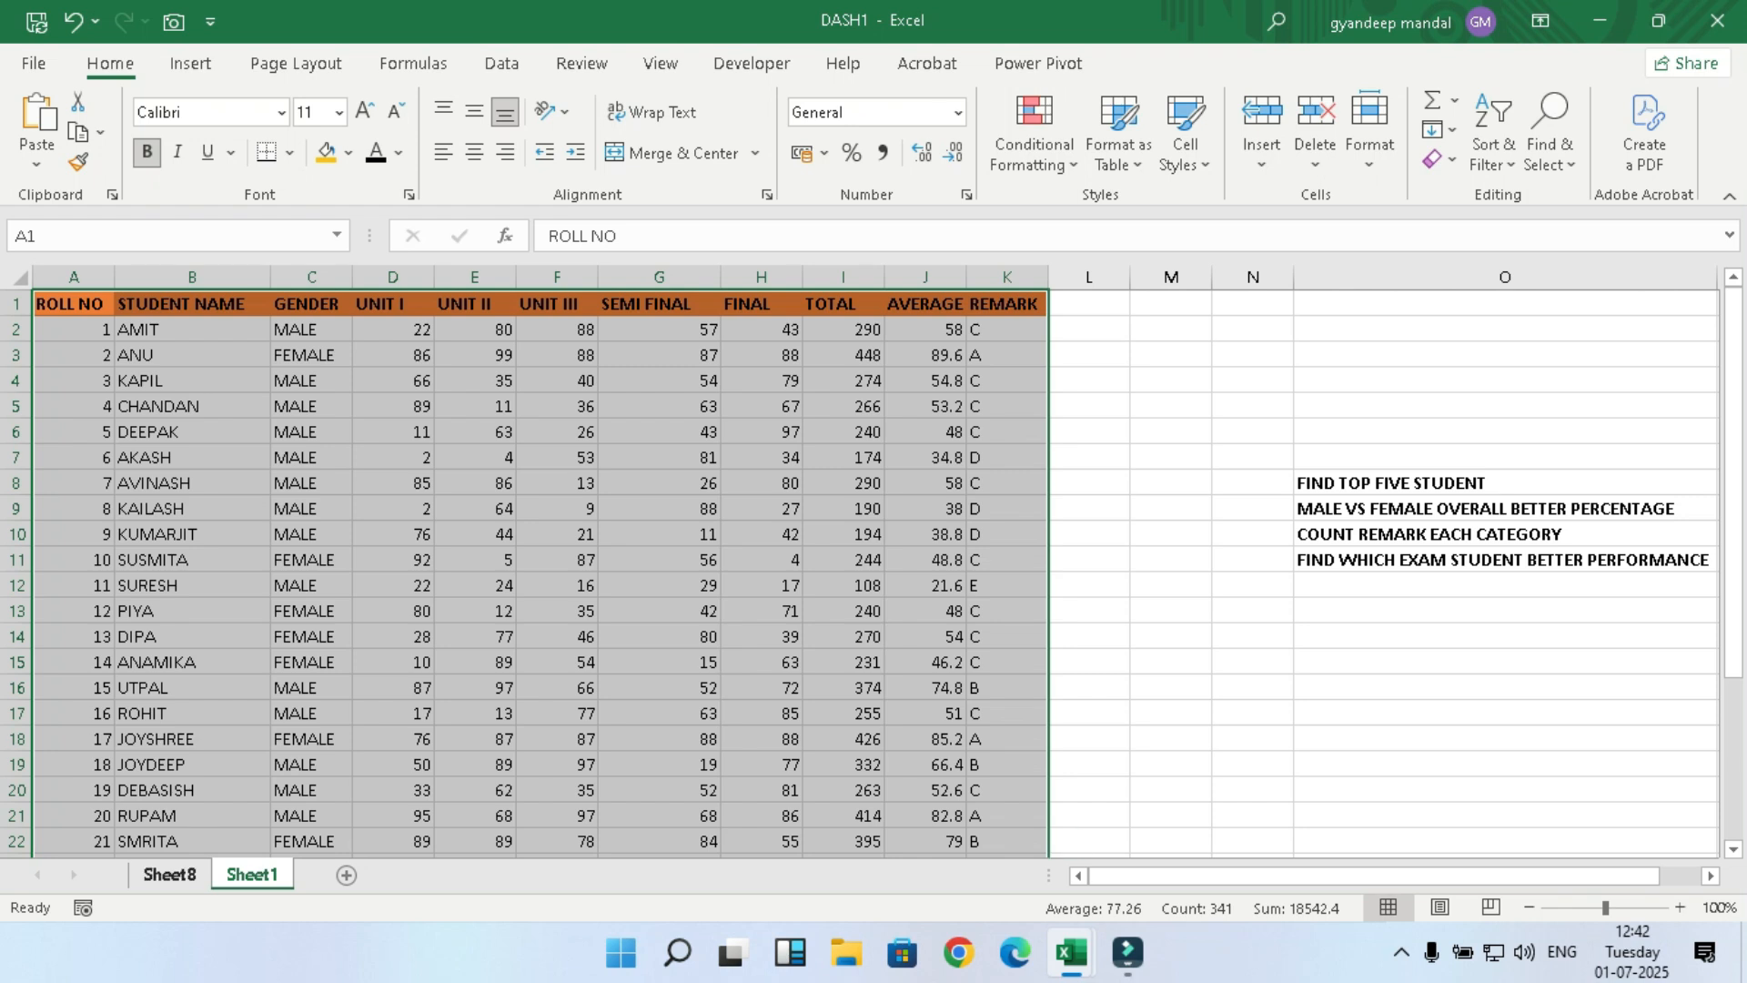
click(170, 875)
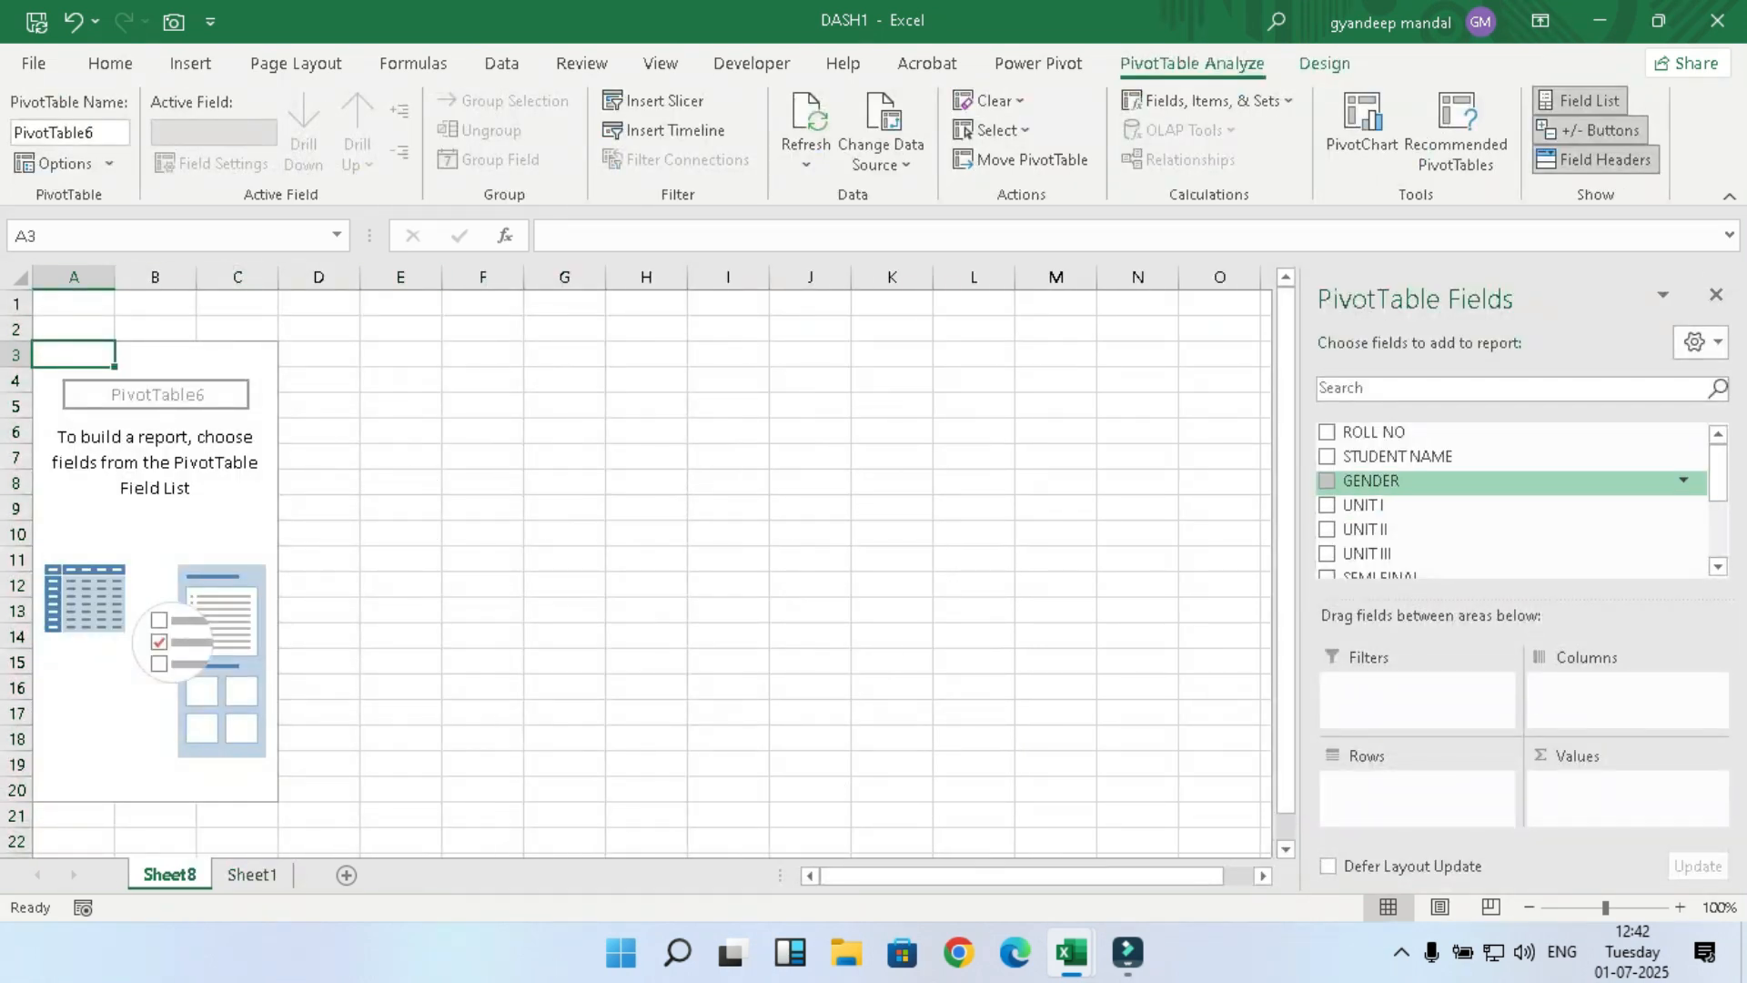
click(1327, 456)
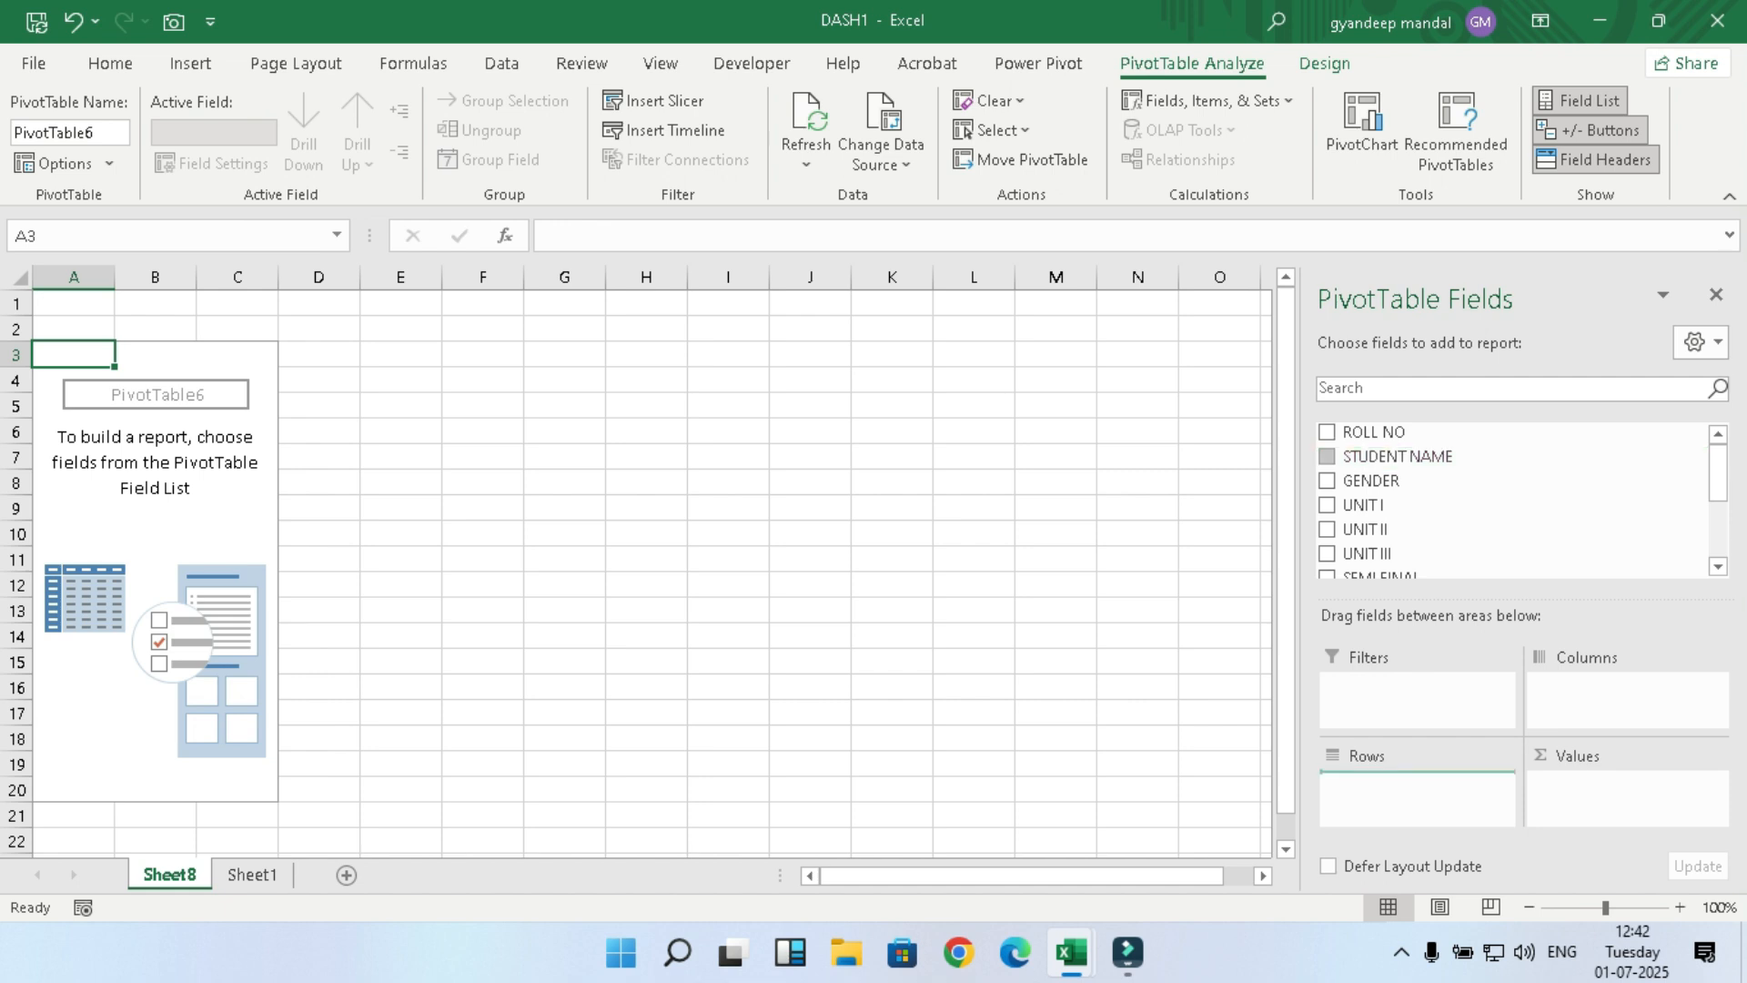
scroll(1511, 506, down, 3)
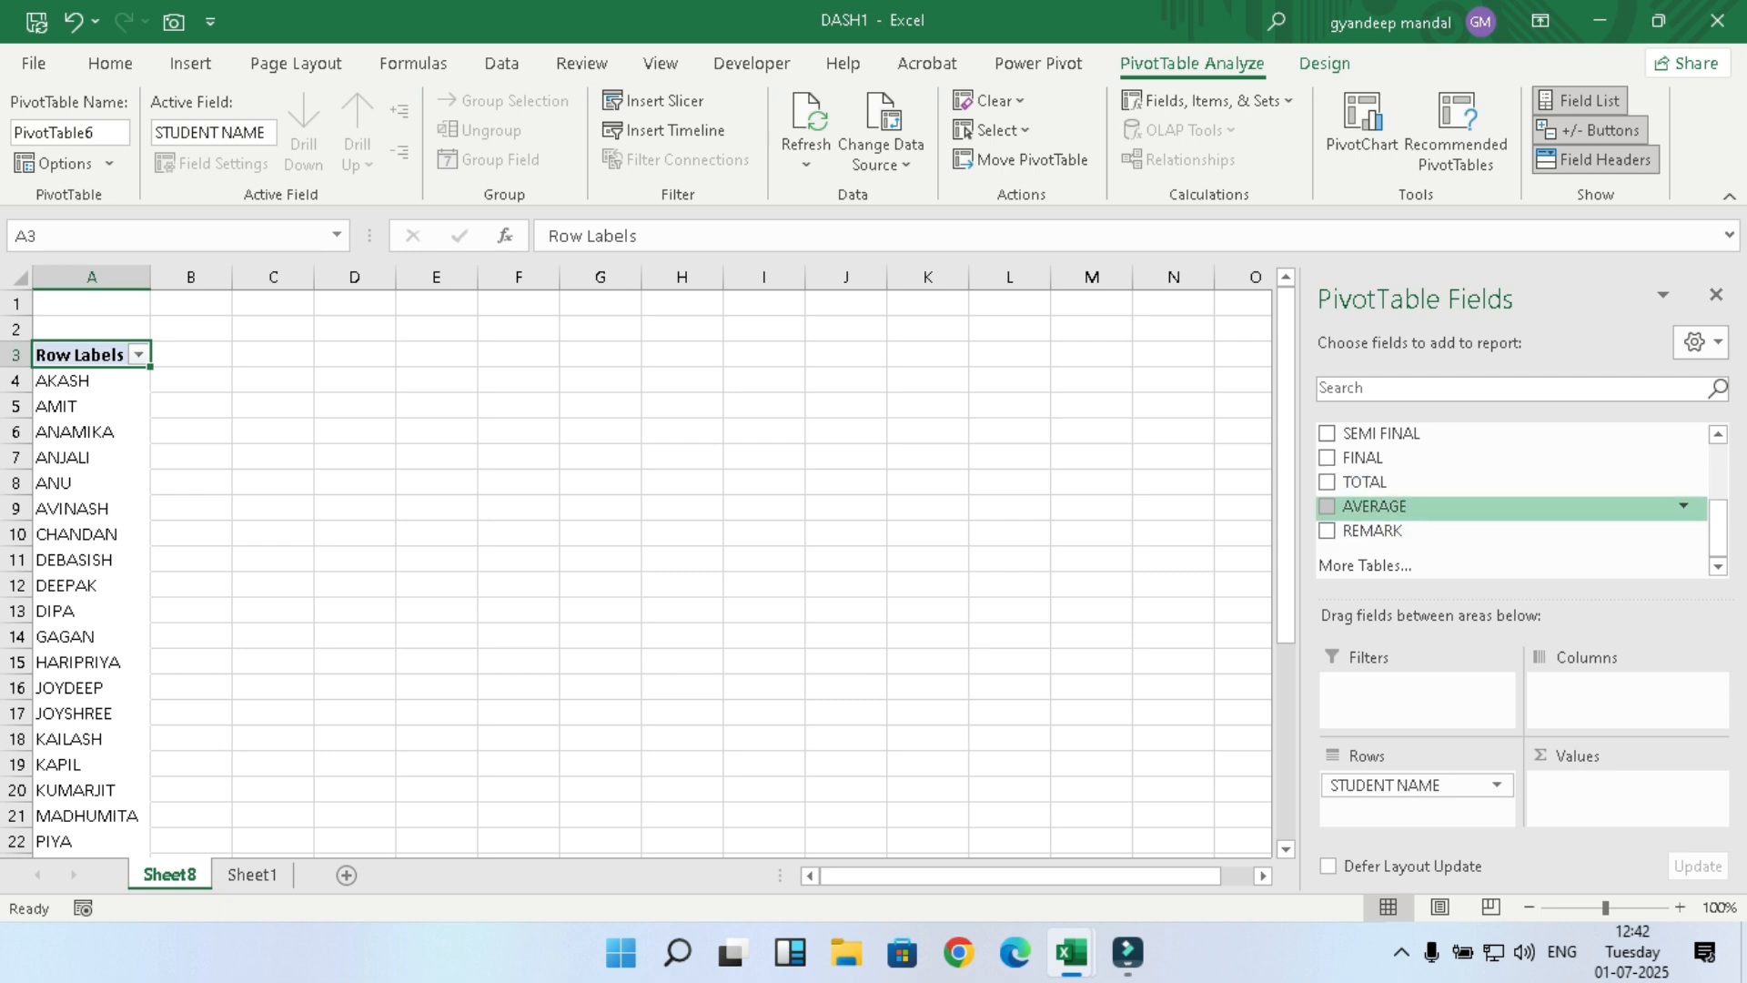
drag(1374, 506, 1629, 792)
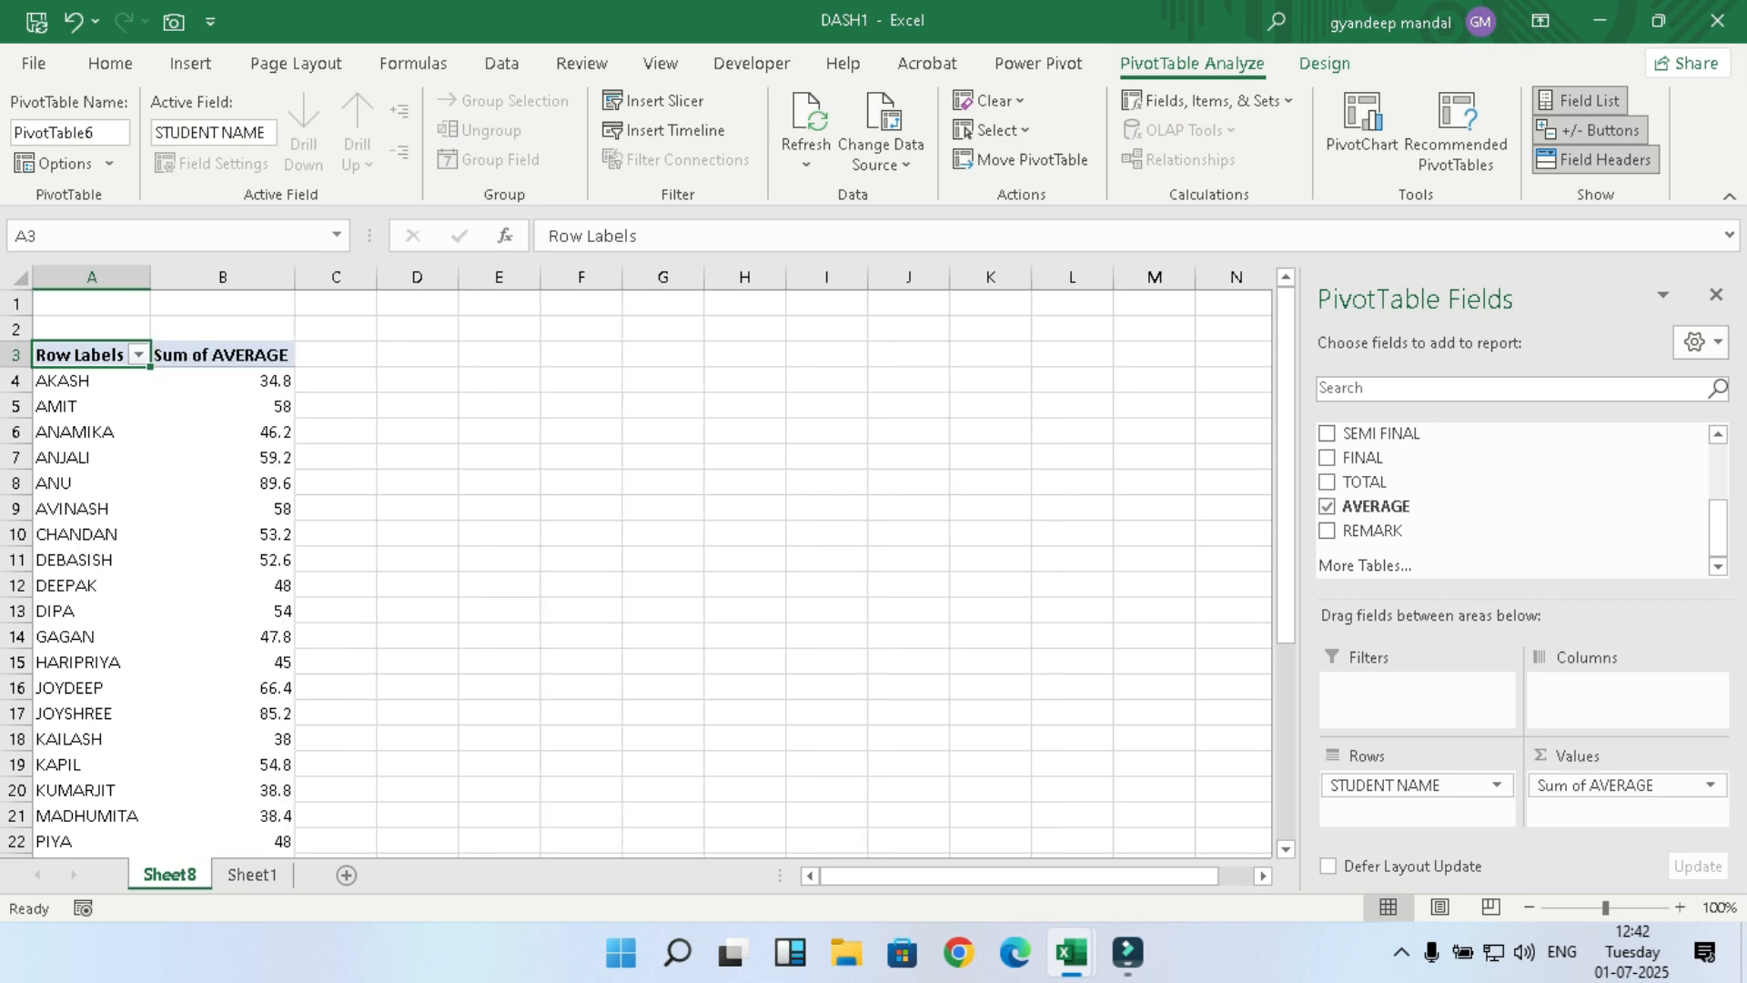
right_click(200, 426)
click(275, 556)
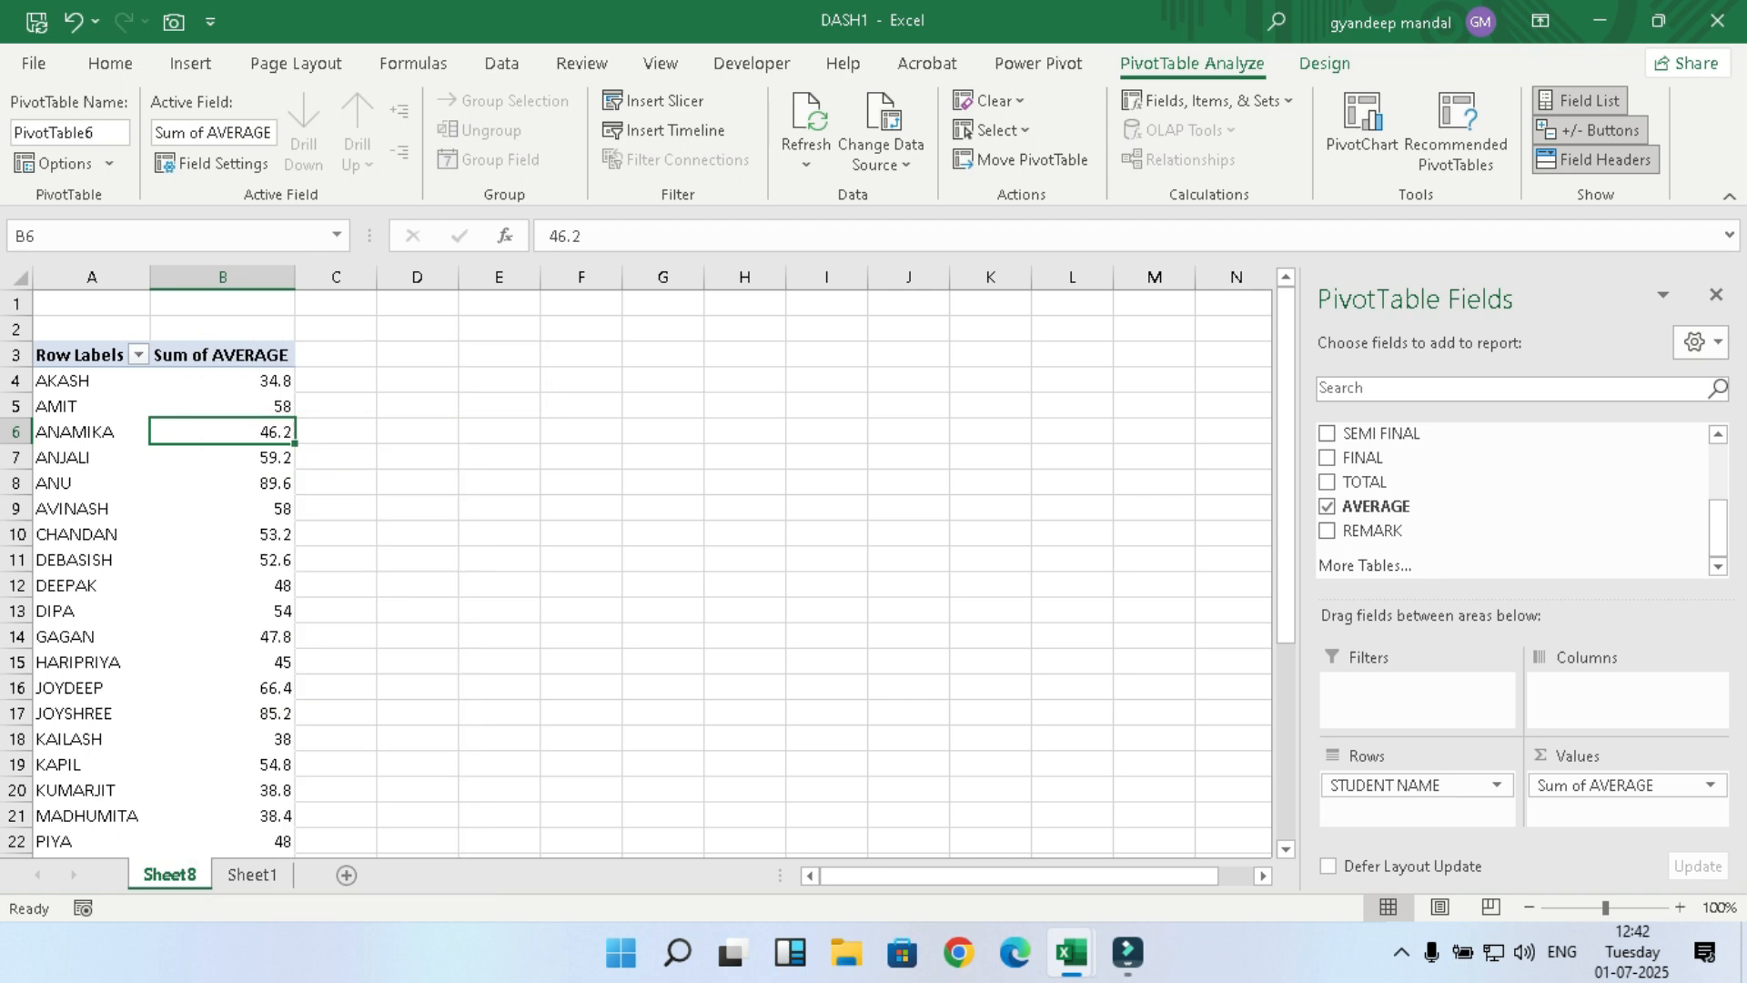
Step: Turn off the PivotTable's grand totals for both rows and columns
scroll(637, 573, down, 8)
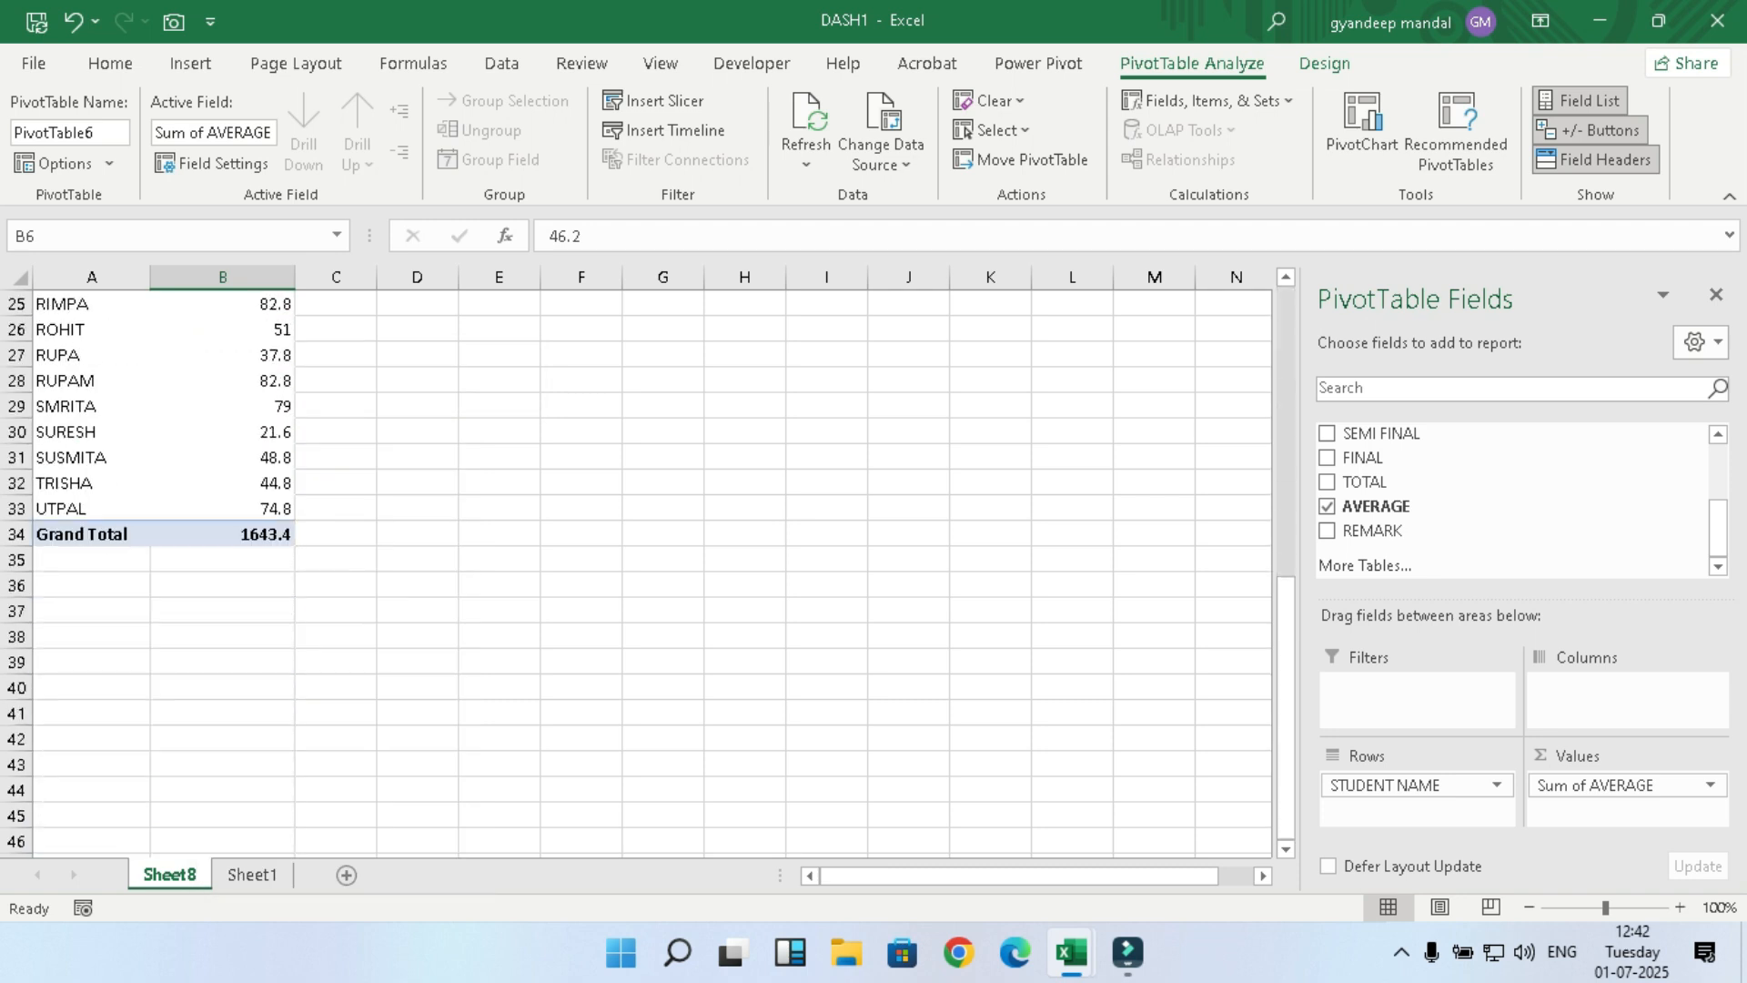
click(40, 534)
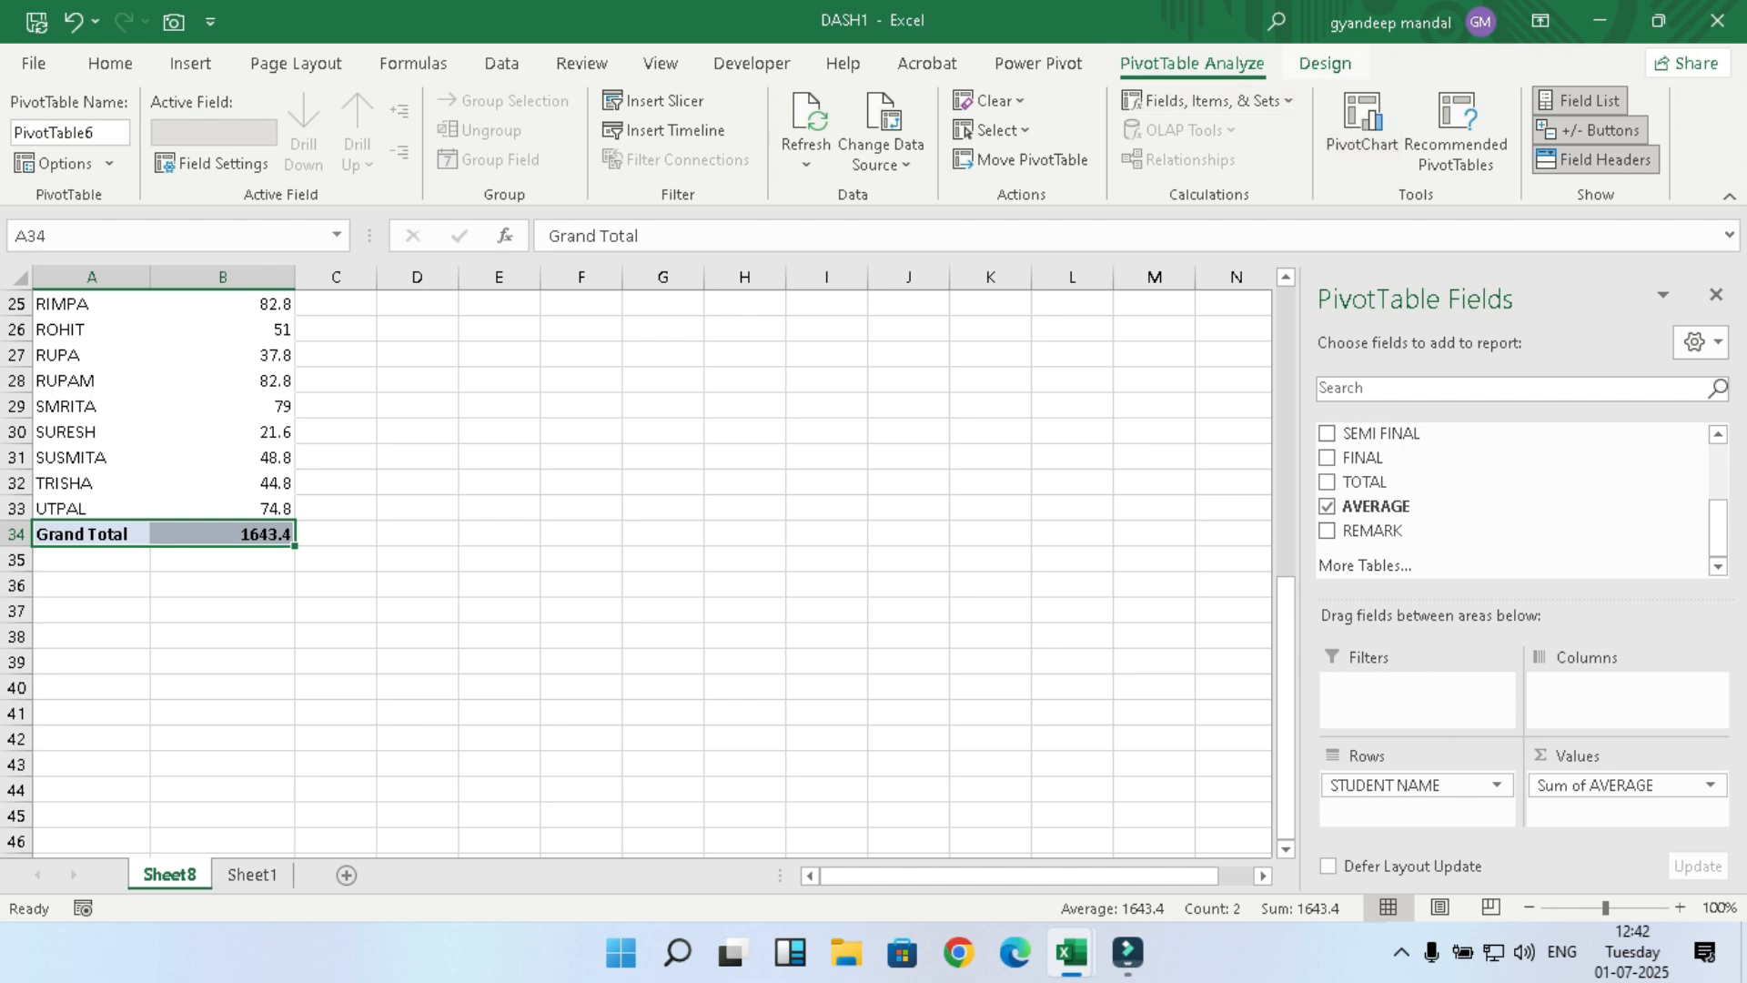
click(1325, 63)
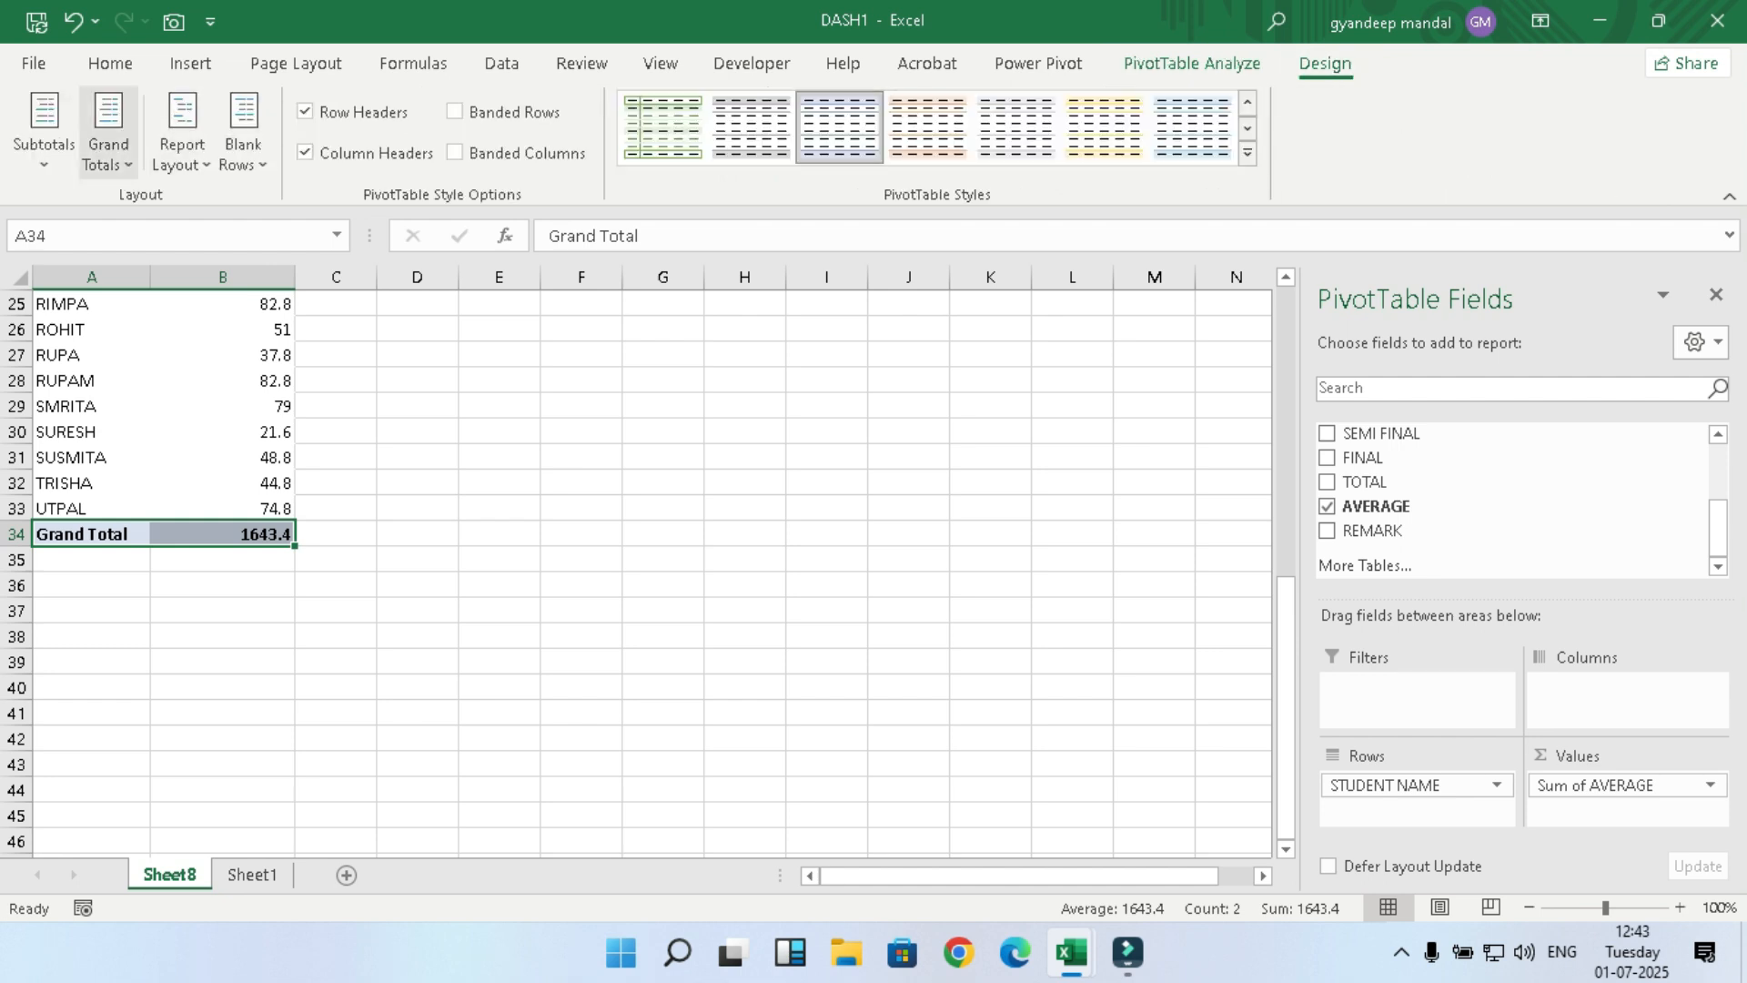
click(108, 134)
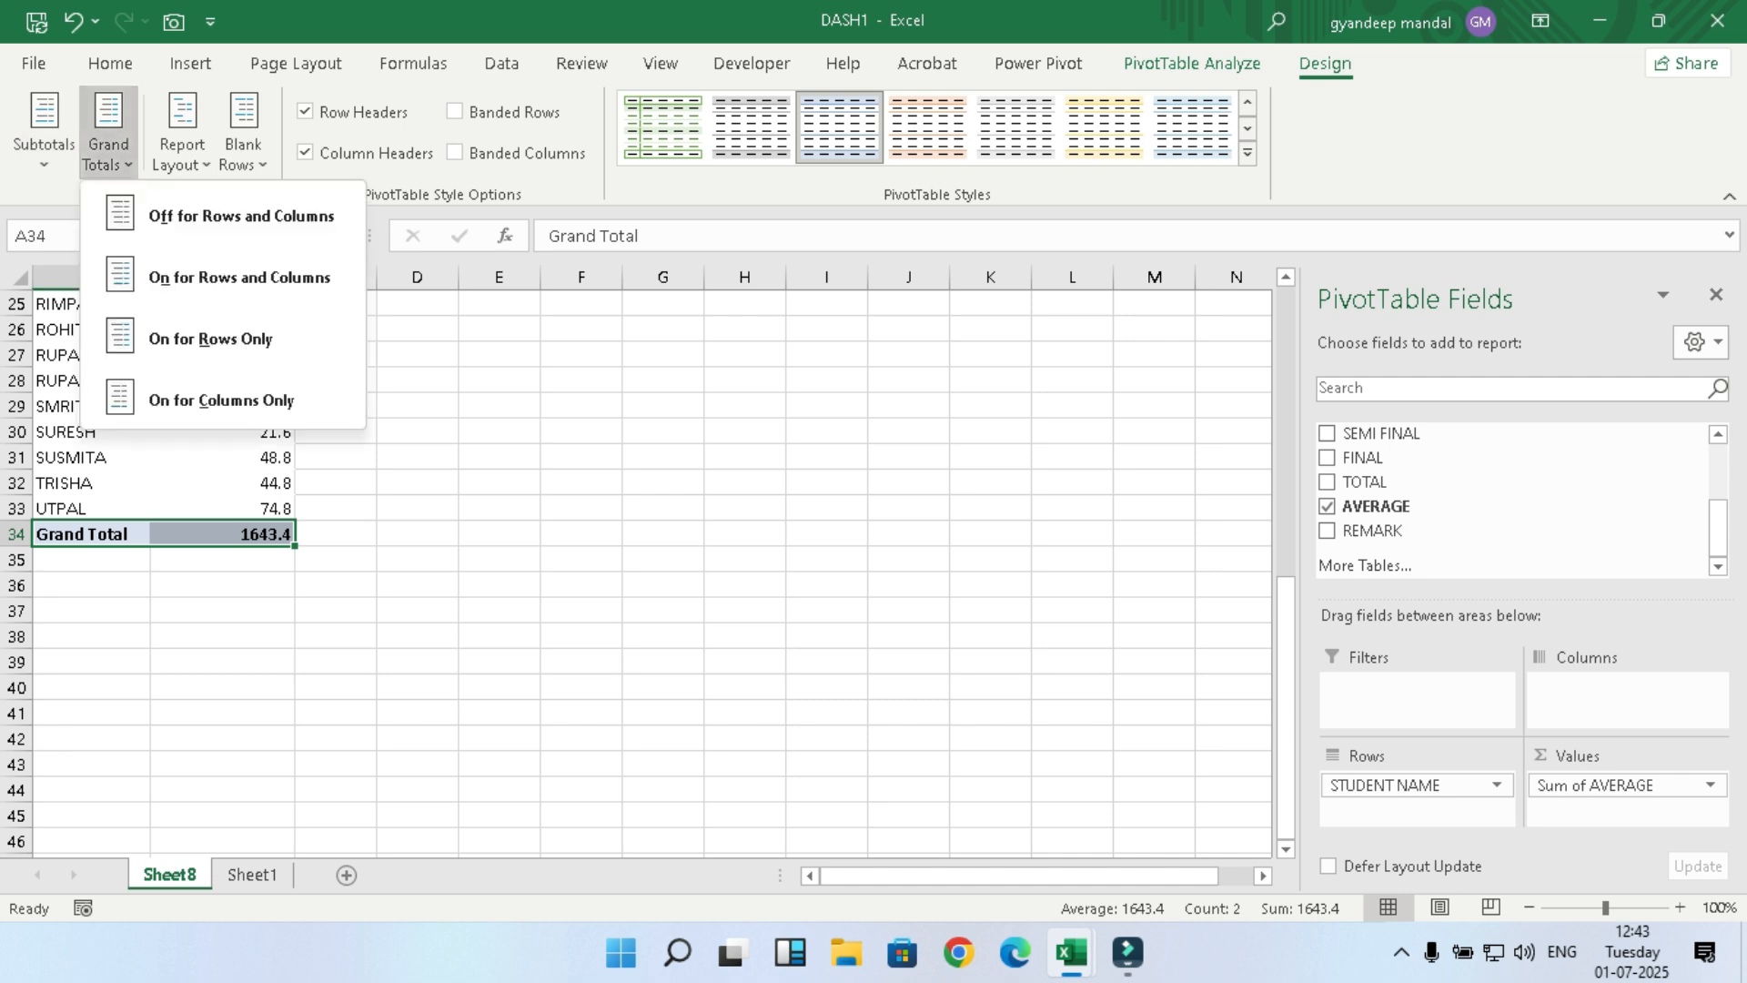
click(241, 216)
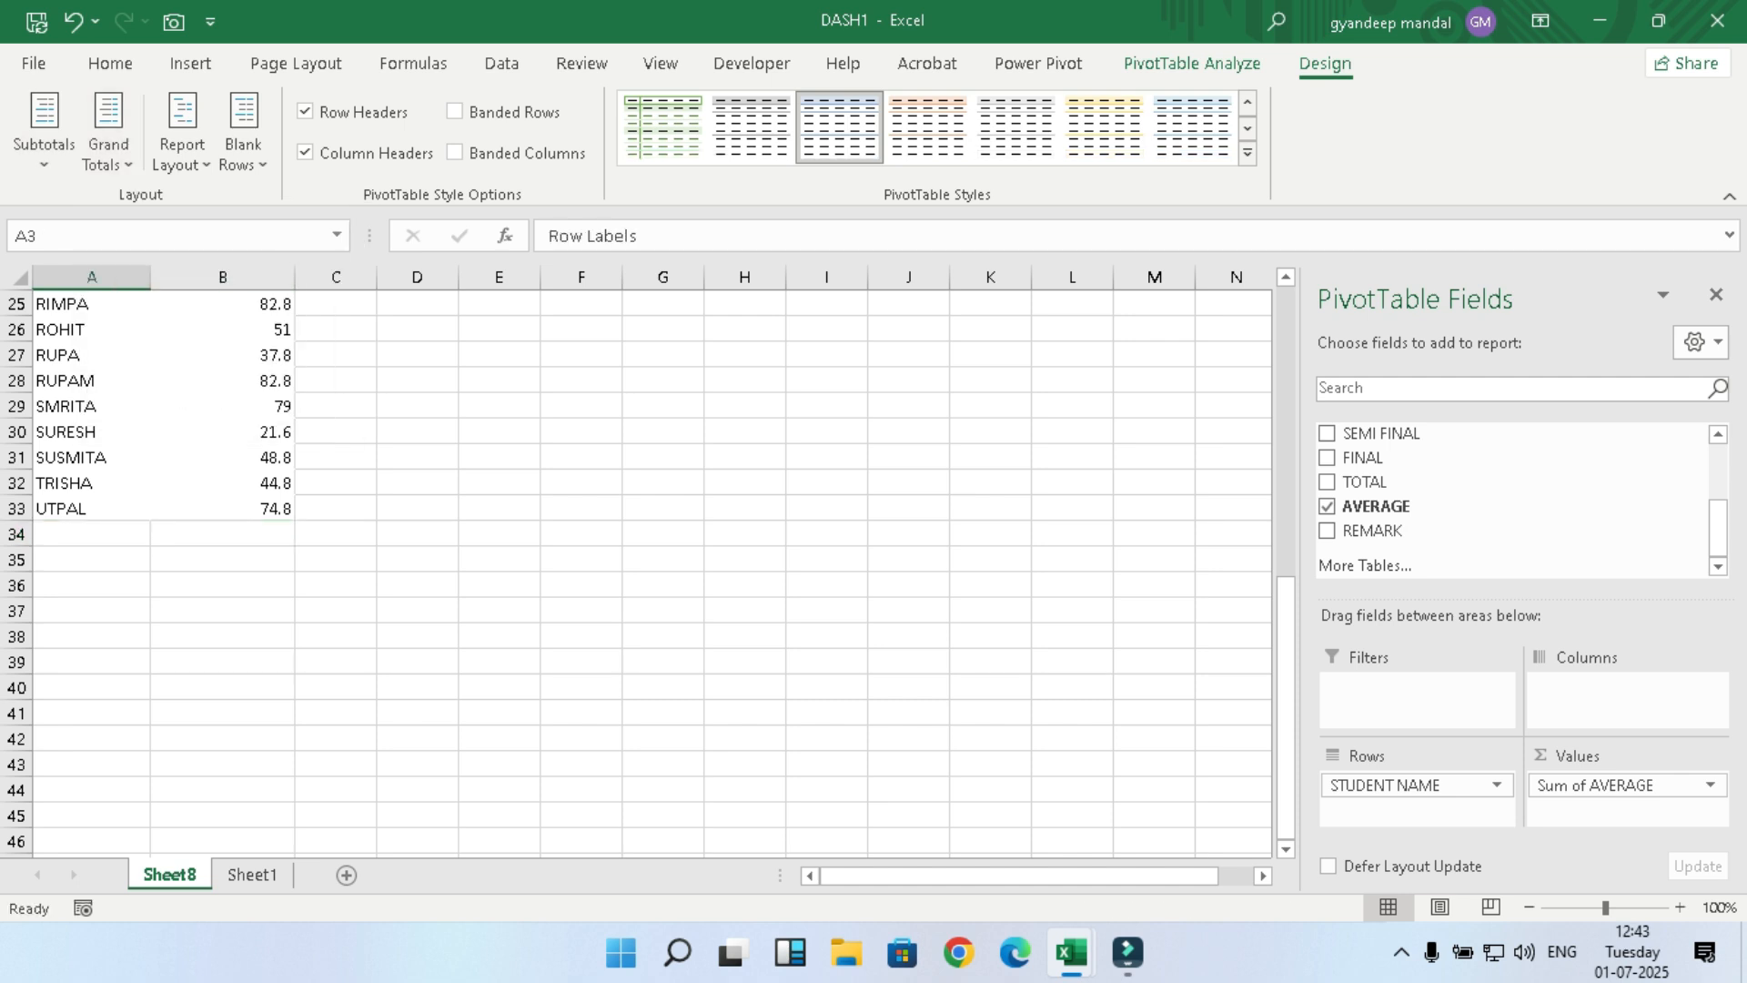
scroll(637, 546, up, 4)
scroll(273, 546, up, 4)
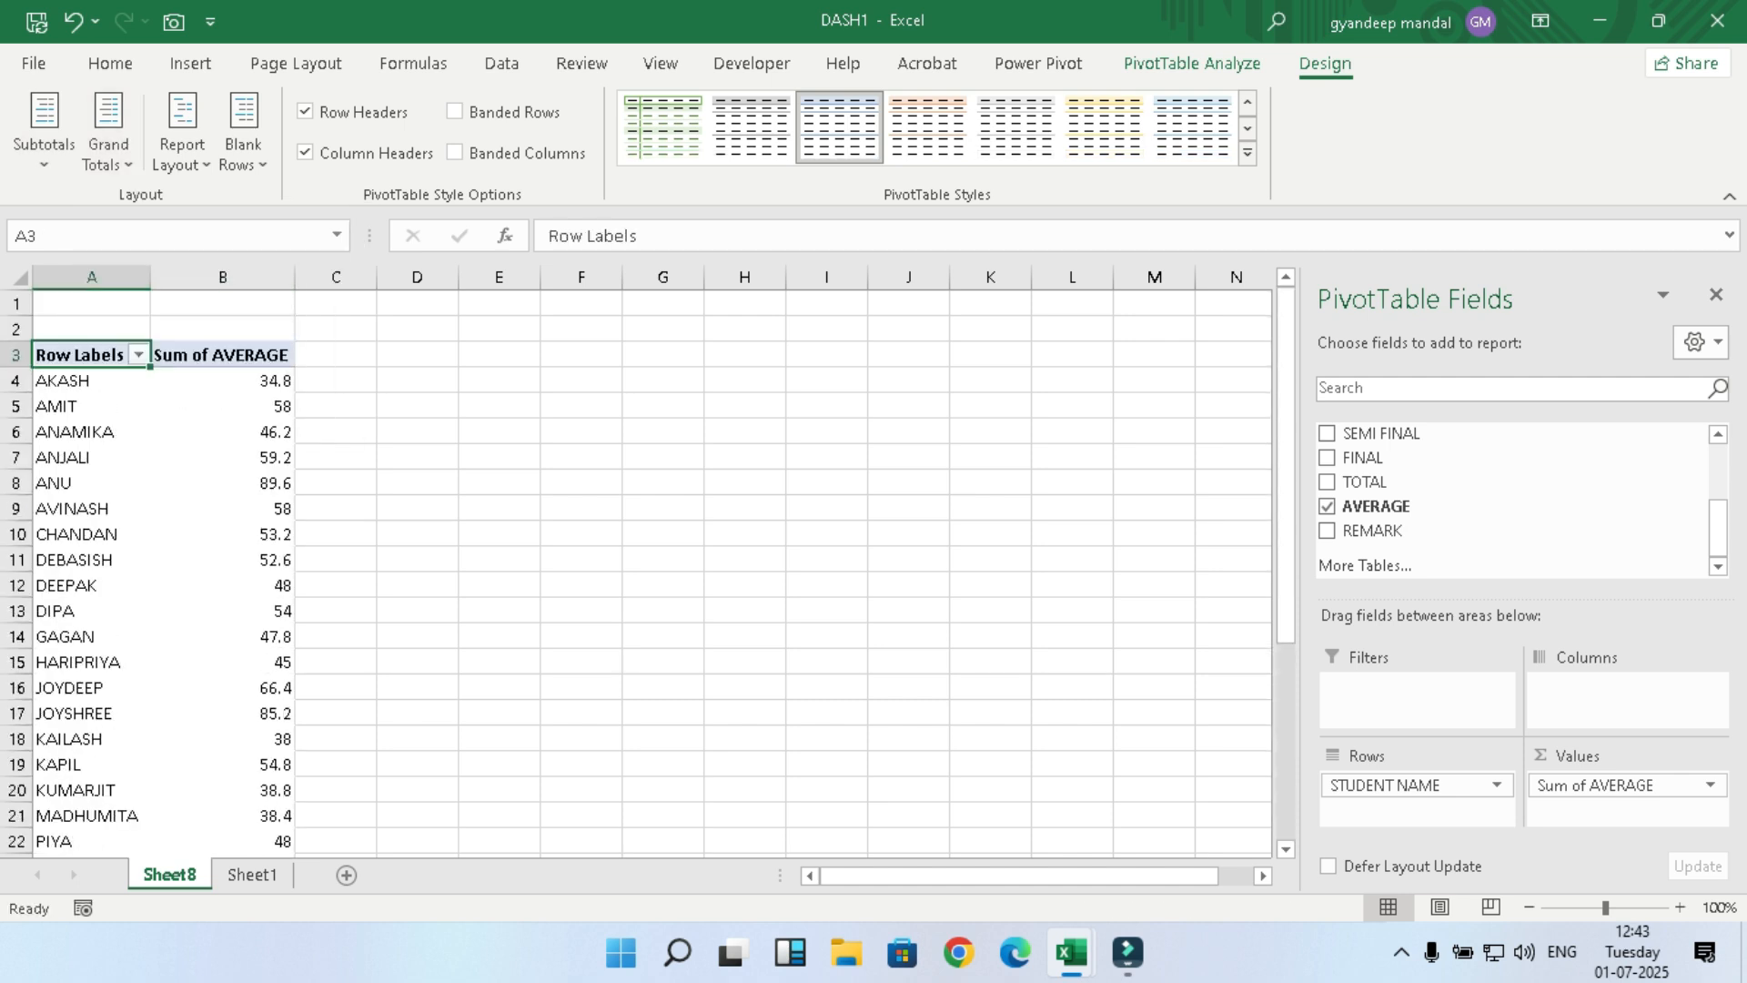
right_click(212, 435)
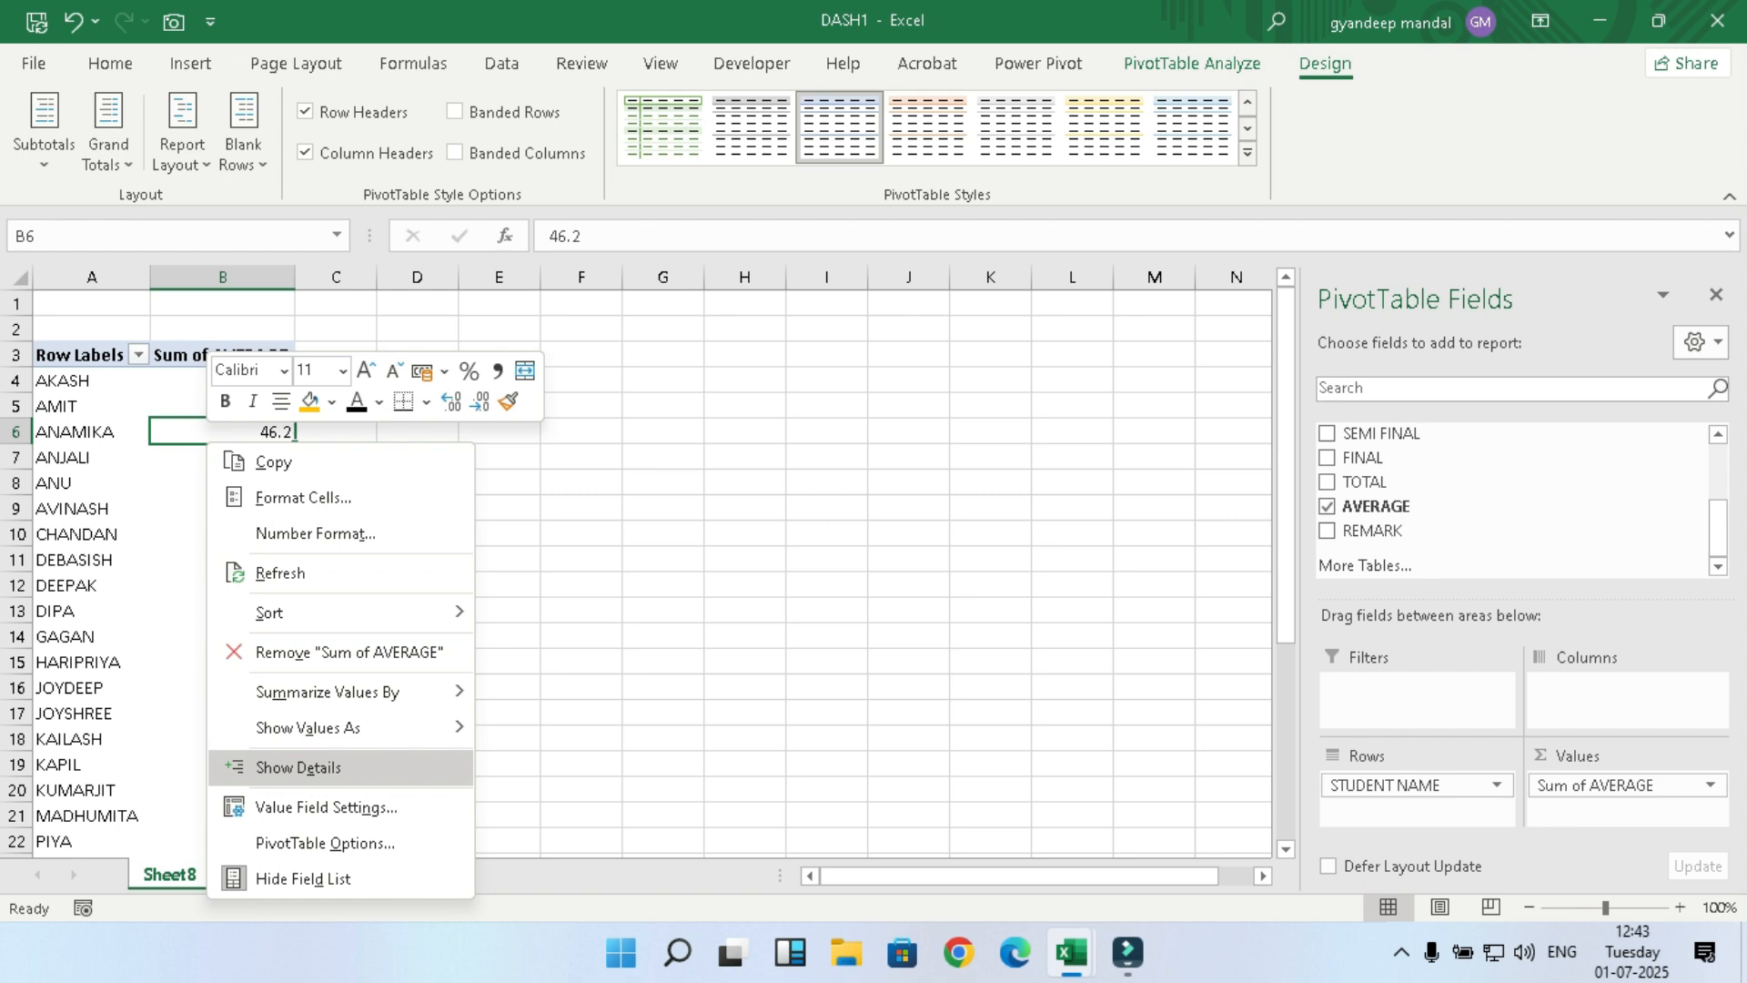
click(564, 674)
click(223, 458)
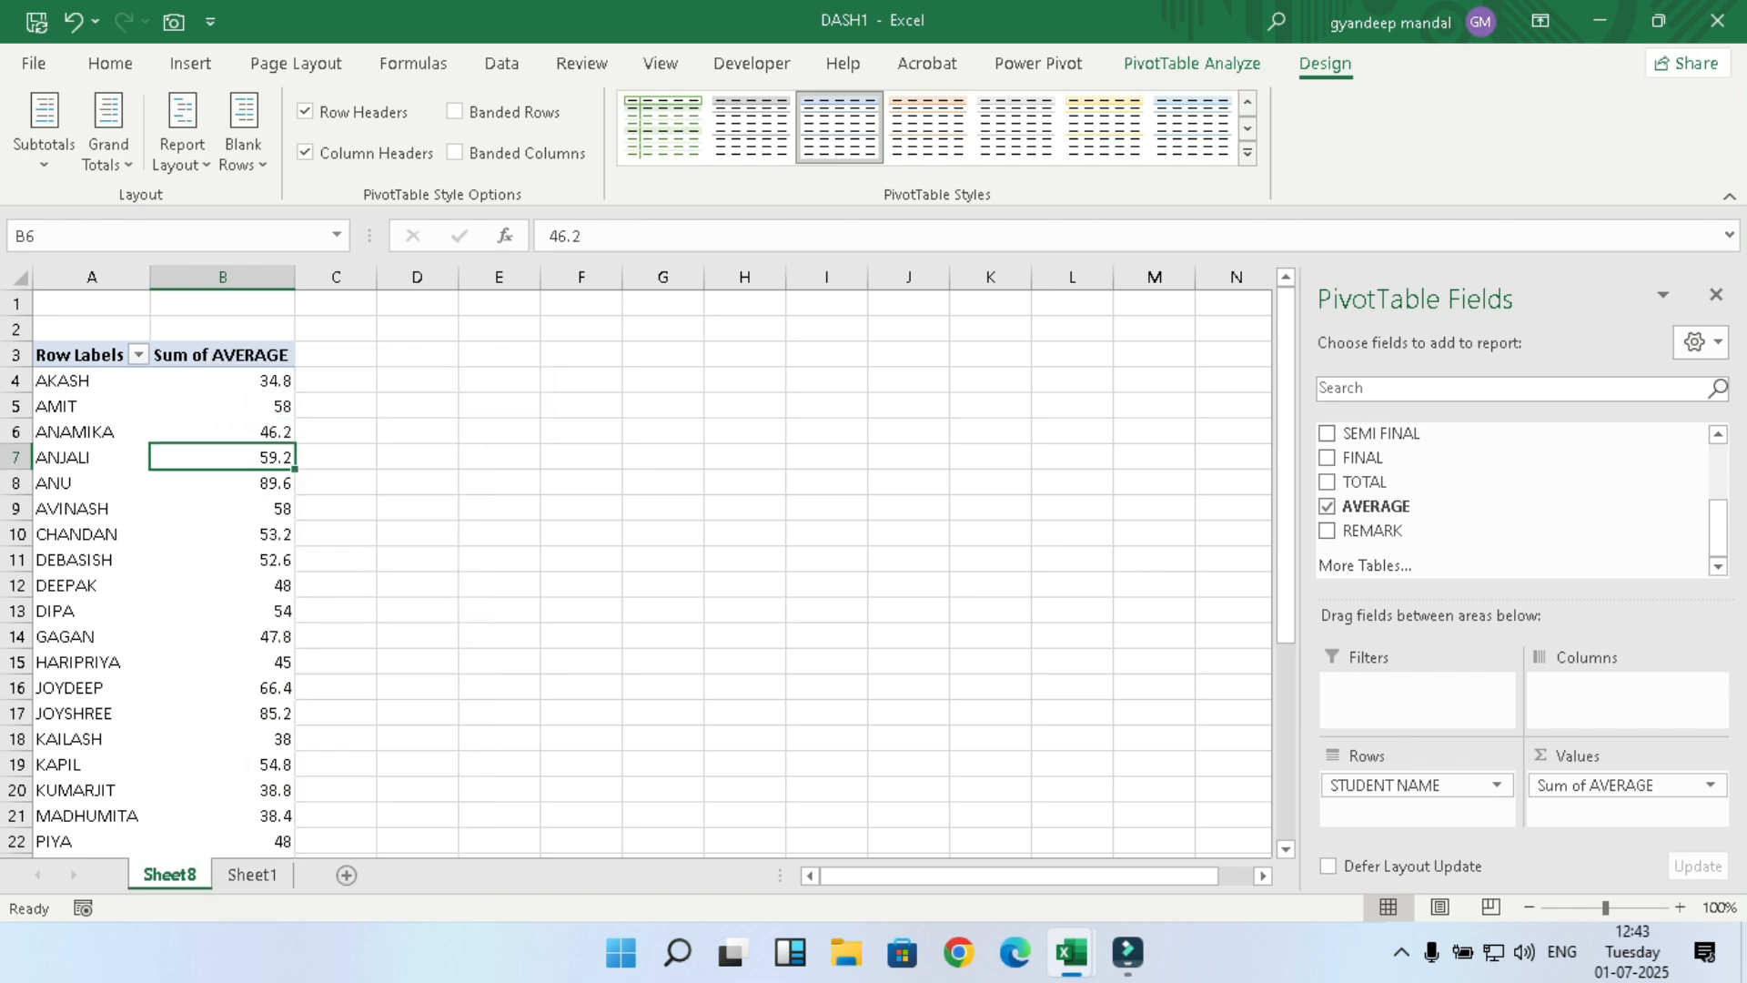
right_click(218, 457)
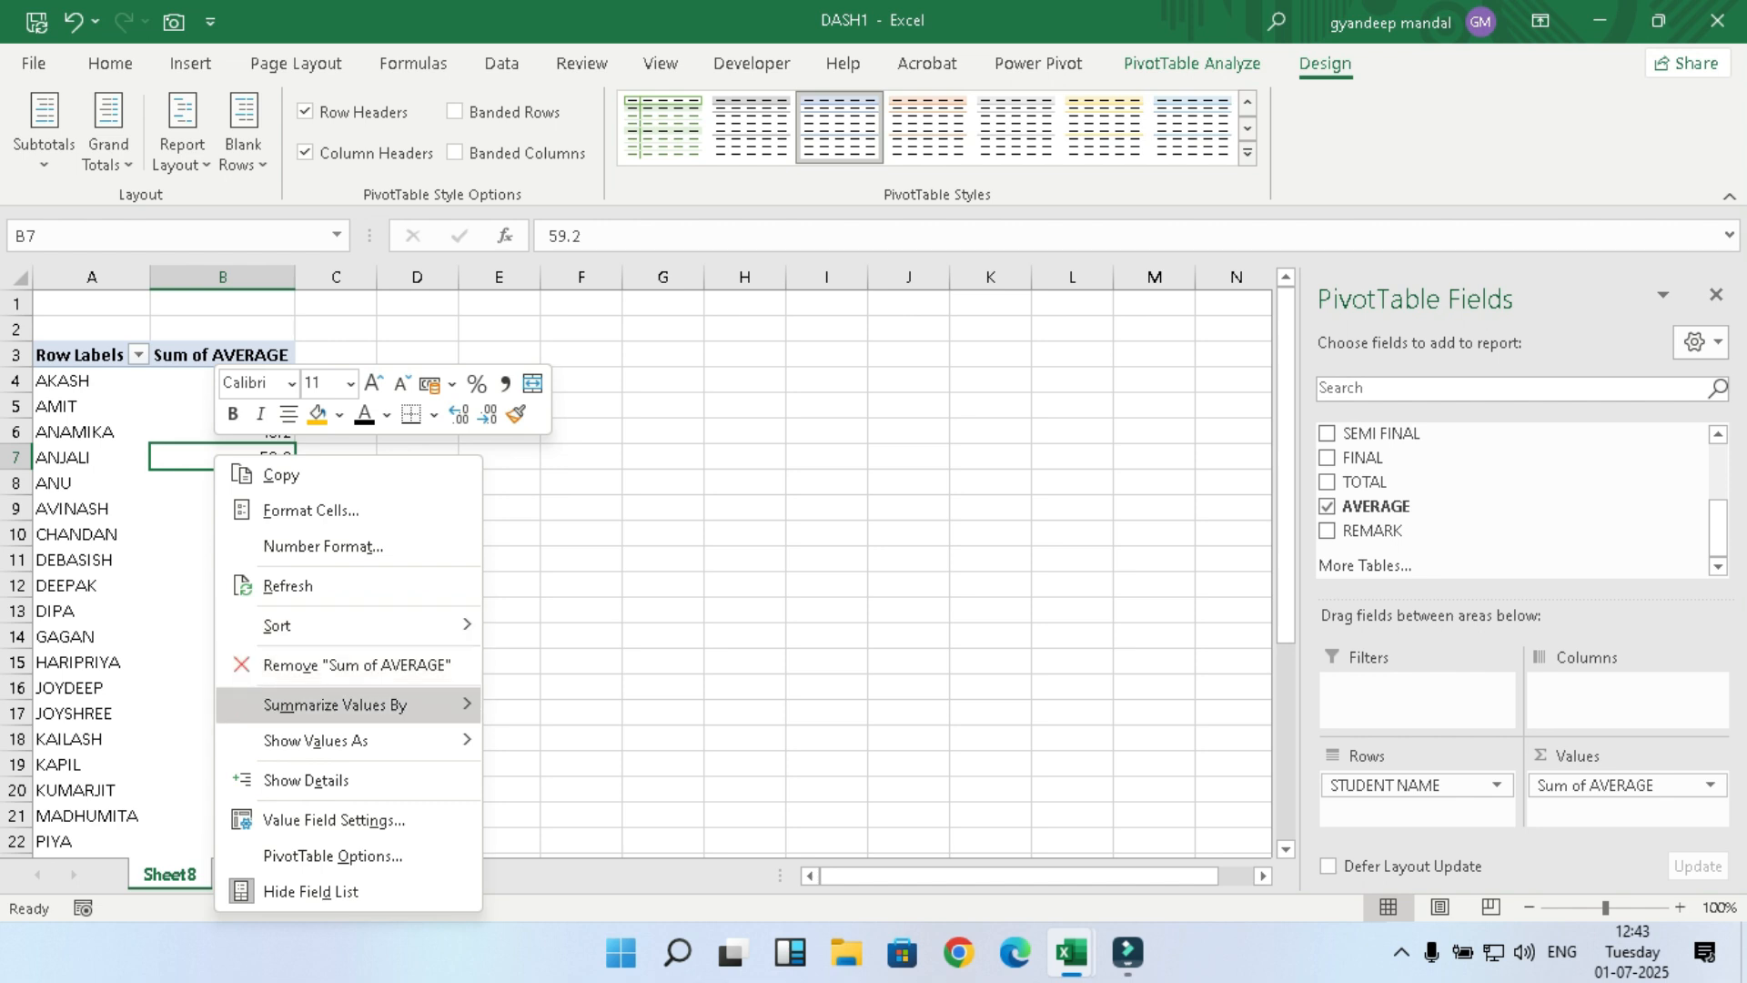
click(564, 773)
Step: Filter the STUDENT NAME row labels to the top 5 items by Sum of AVERAGE
right_click(96, 483)
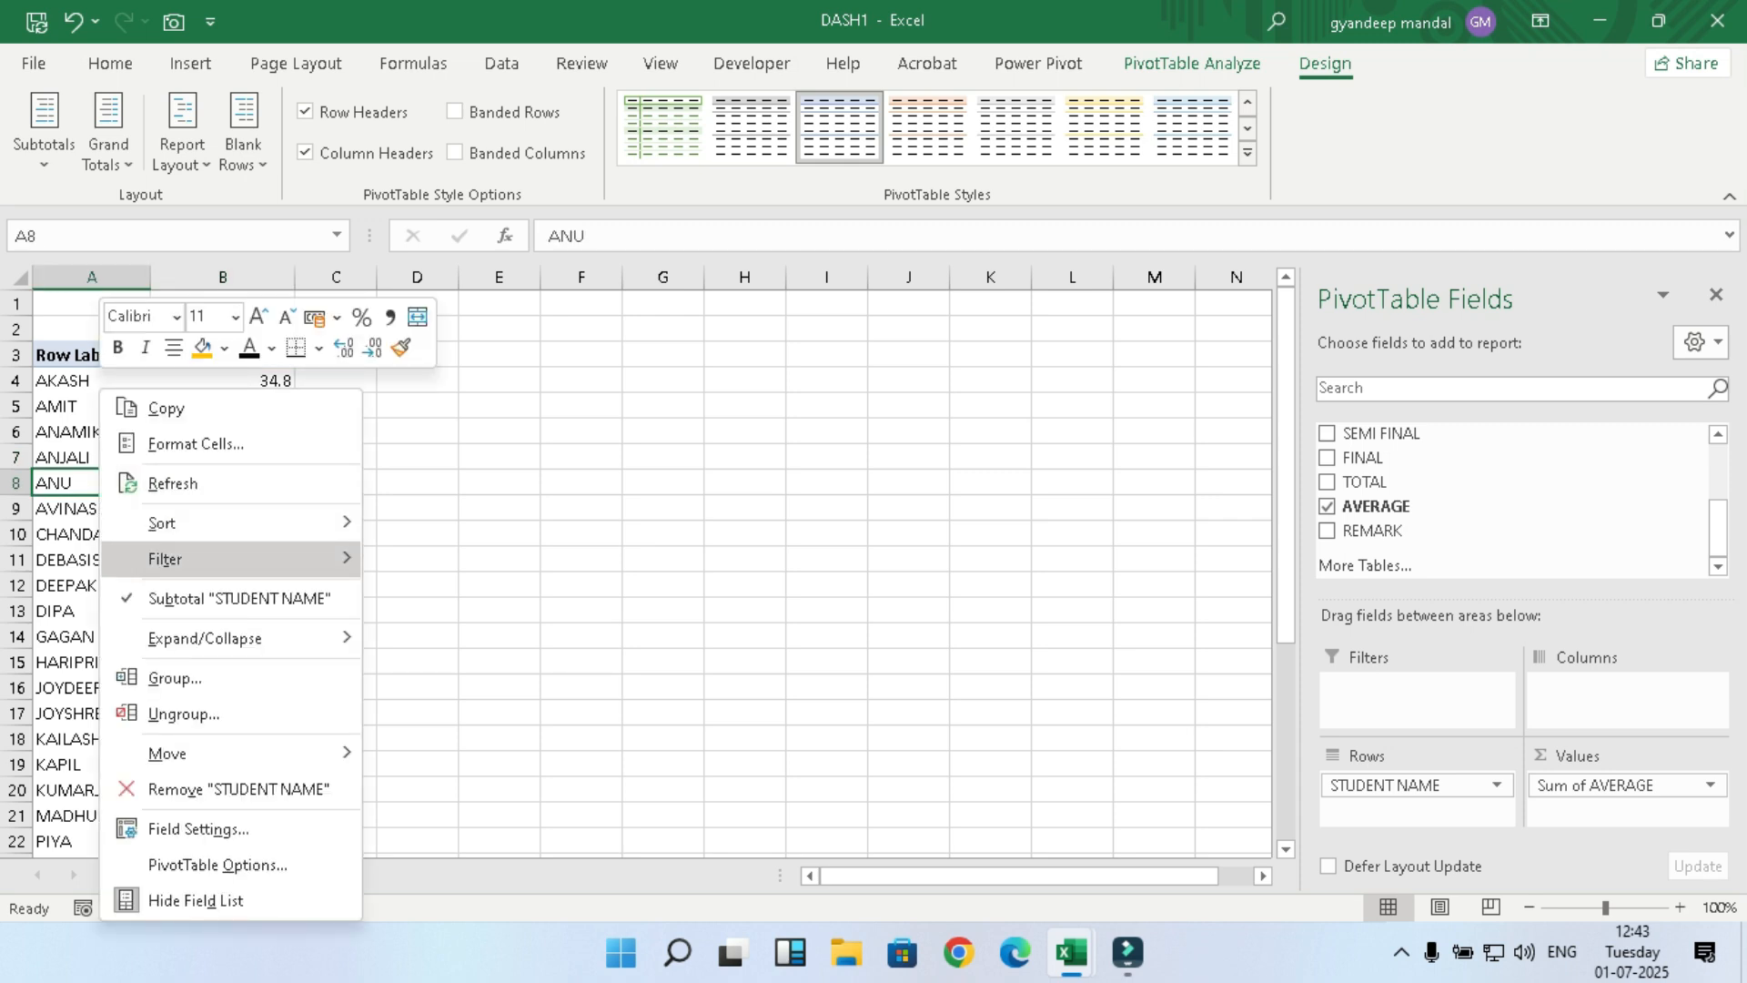
mouse_move(227, 559)
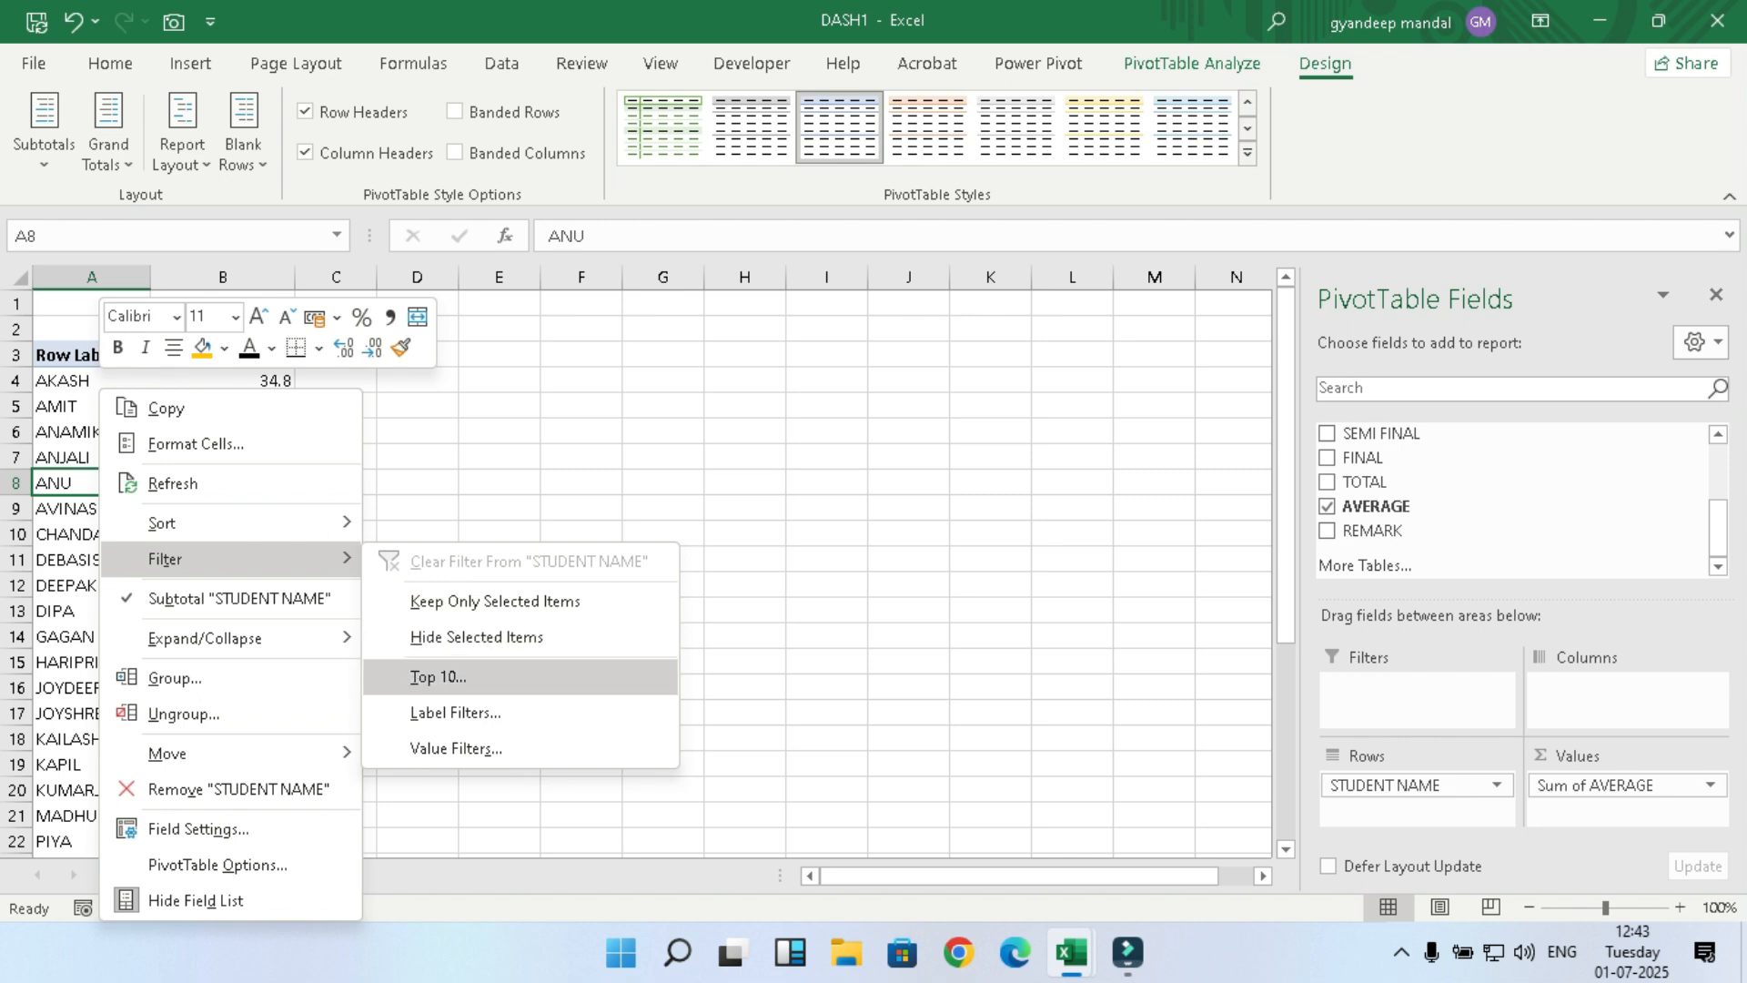
click(437, 677)
double_click(360, 451)
text(5)
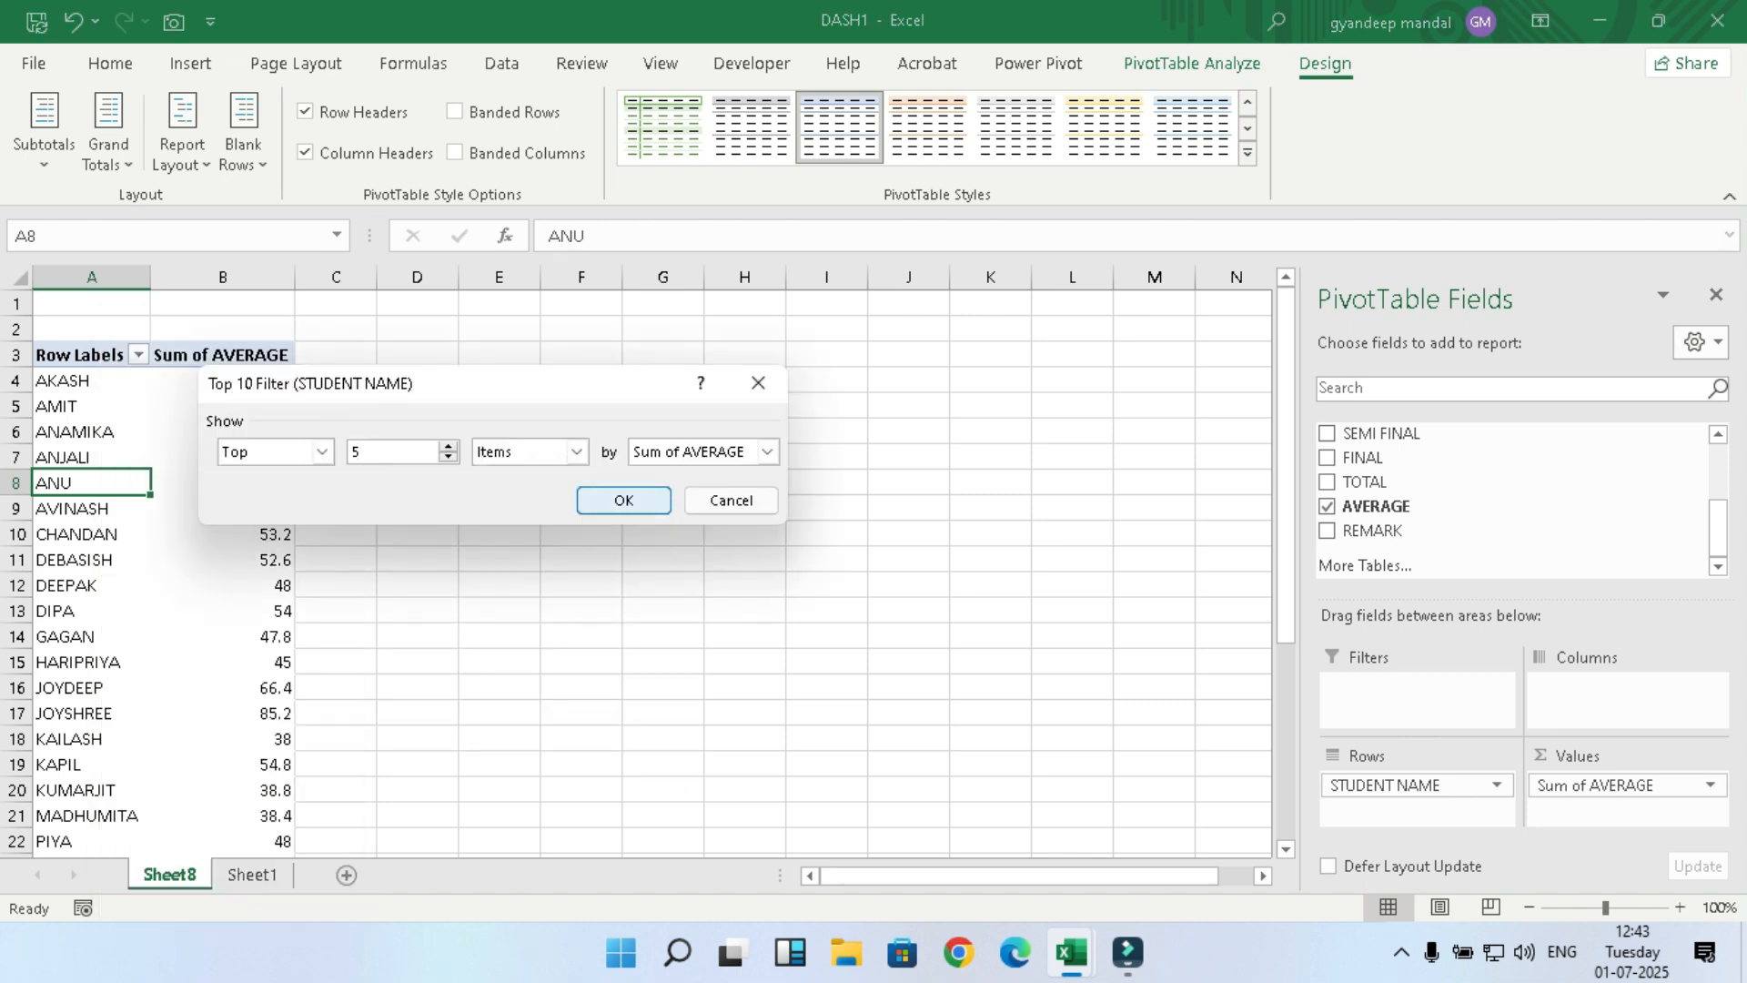
key(Return)
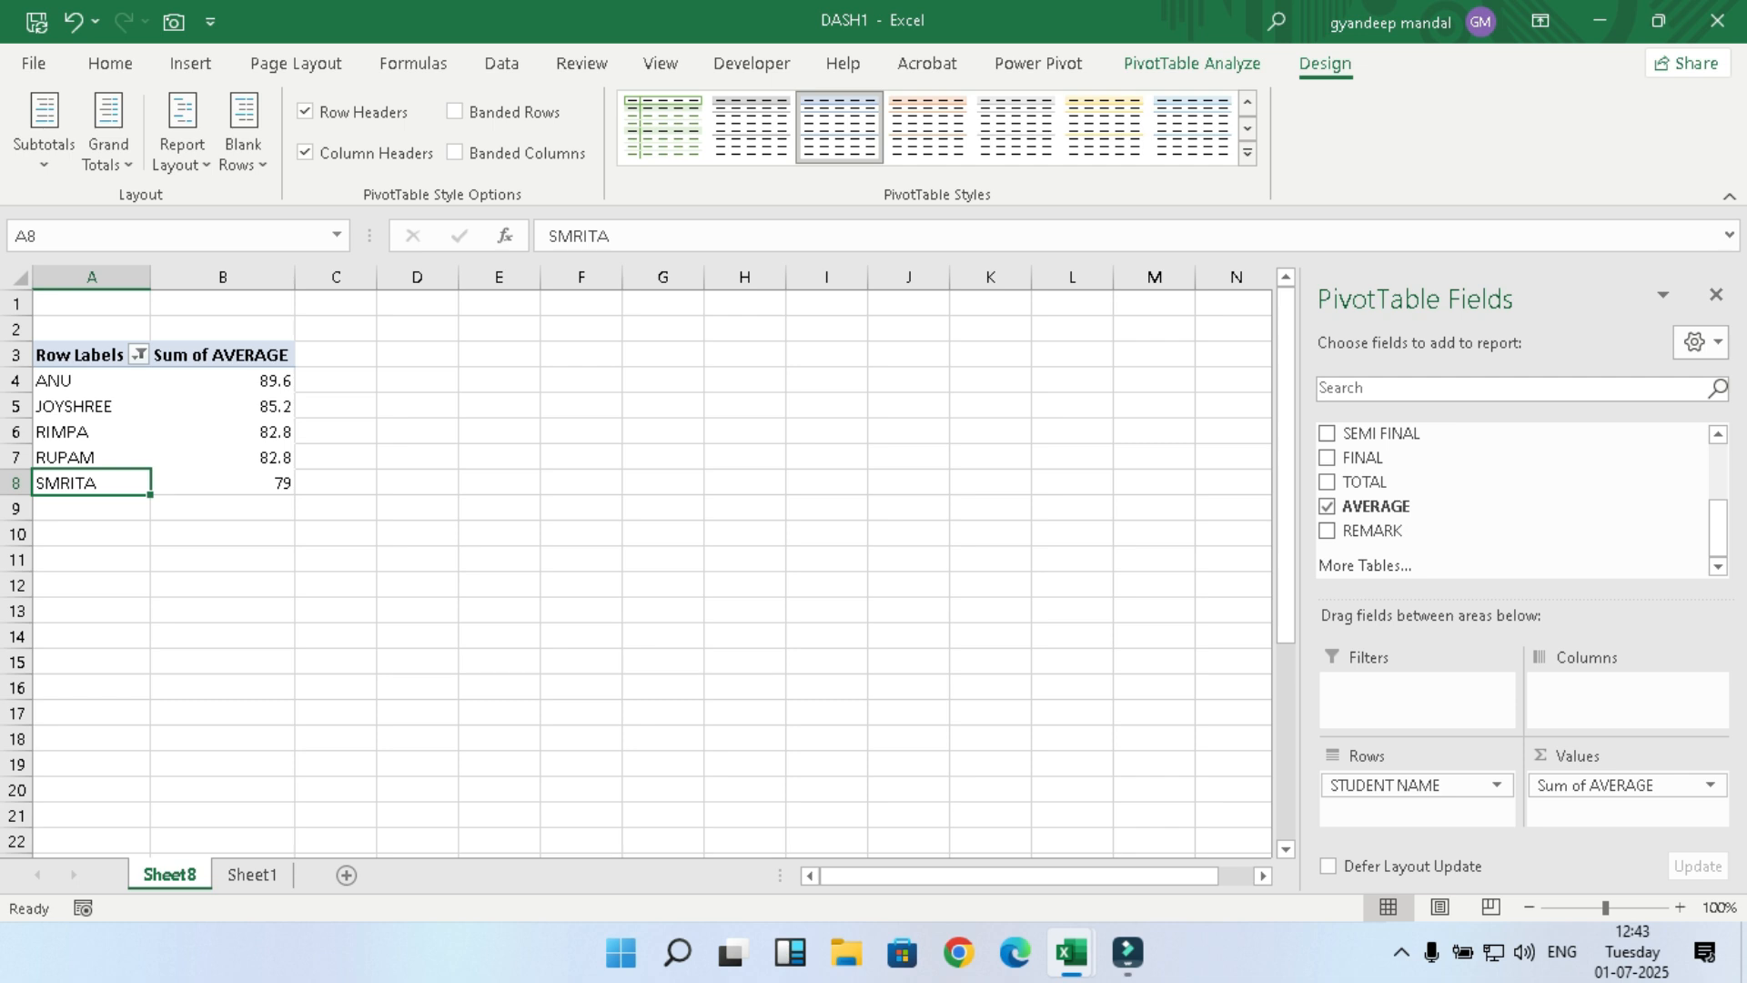
click(222, 586)
Step: Try to create a Clustered Column - Line combo PivotChart from the filtered top-five table, A3:B8
drag(91, 354, 222, 483)
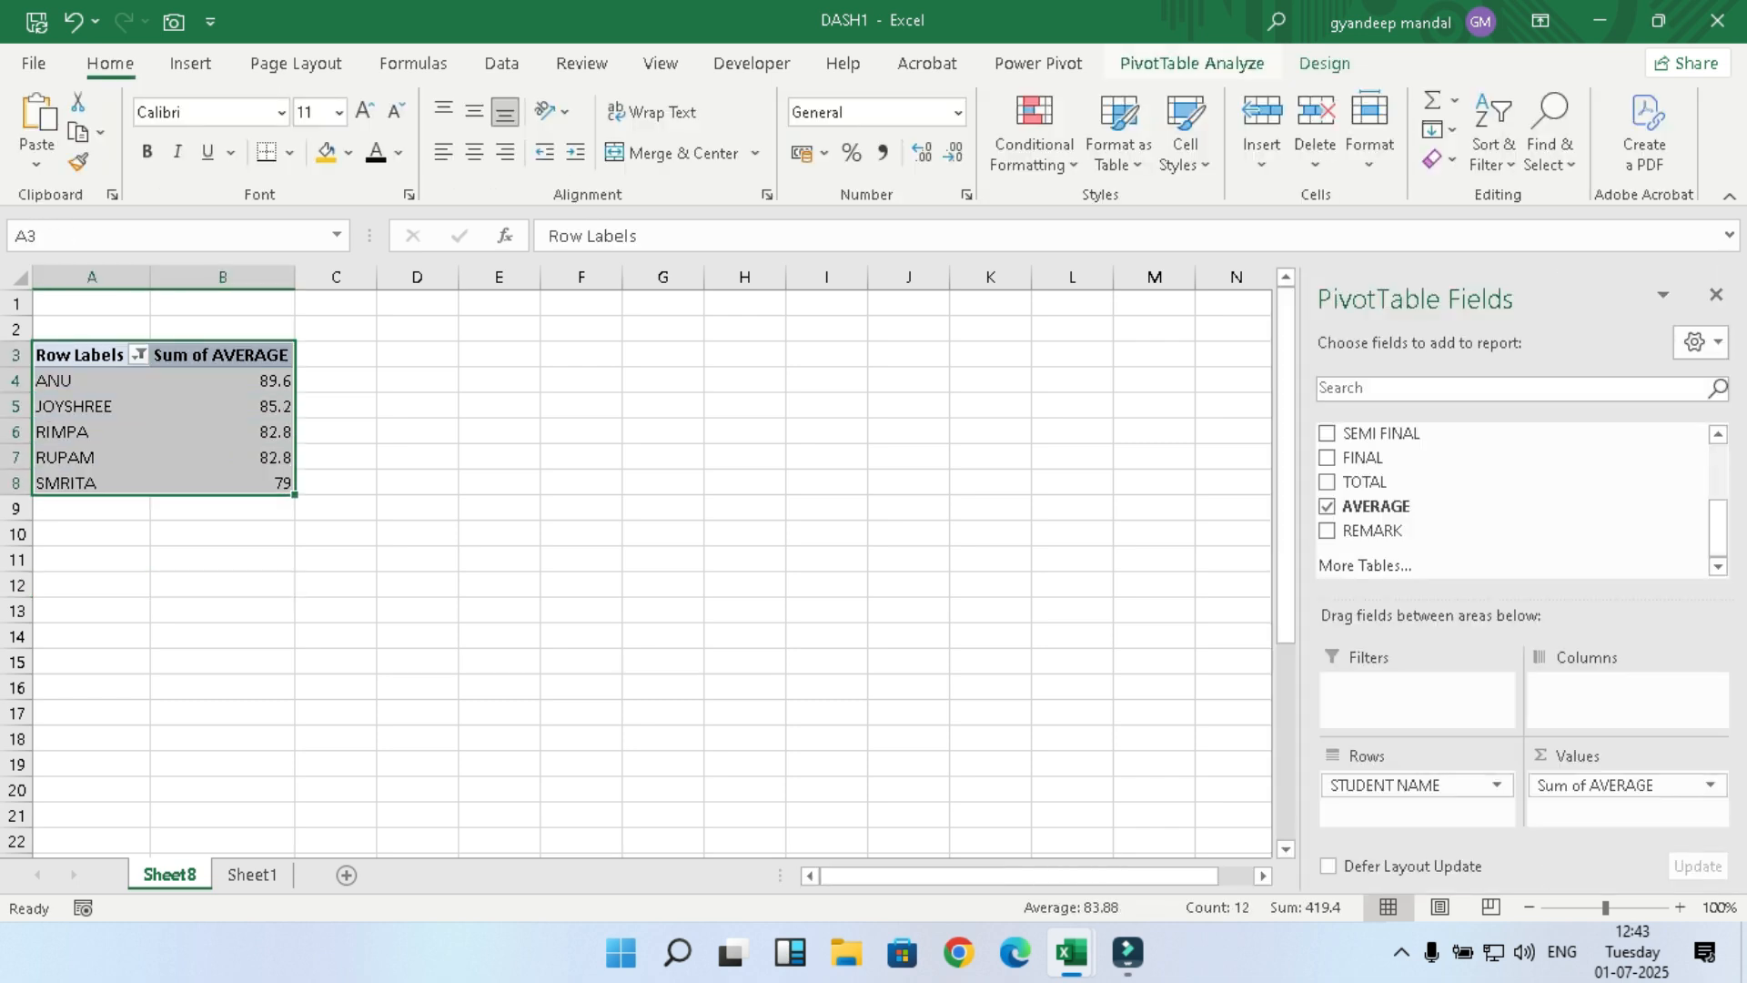
click(1192, 63)
click(1362, 128)
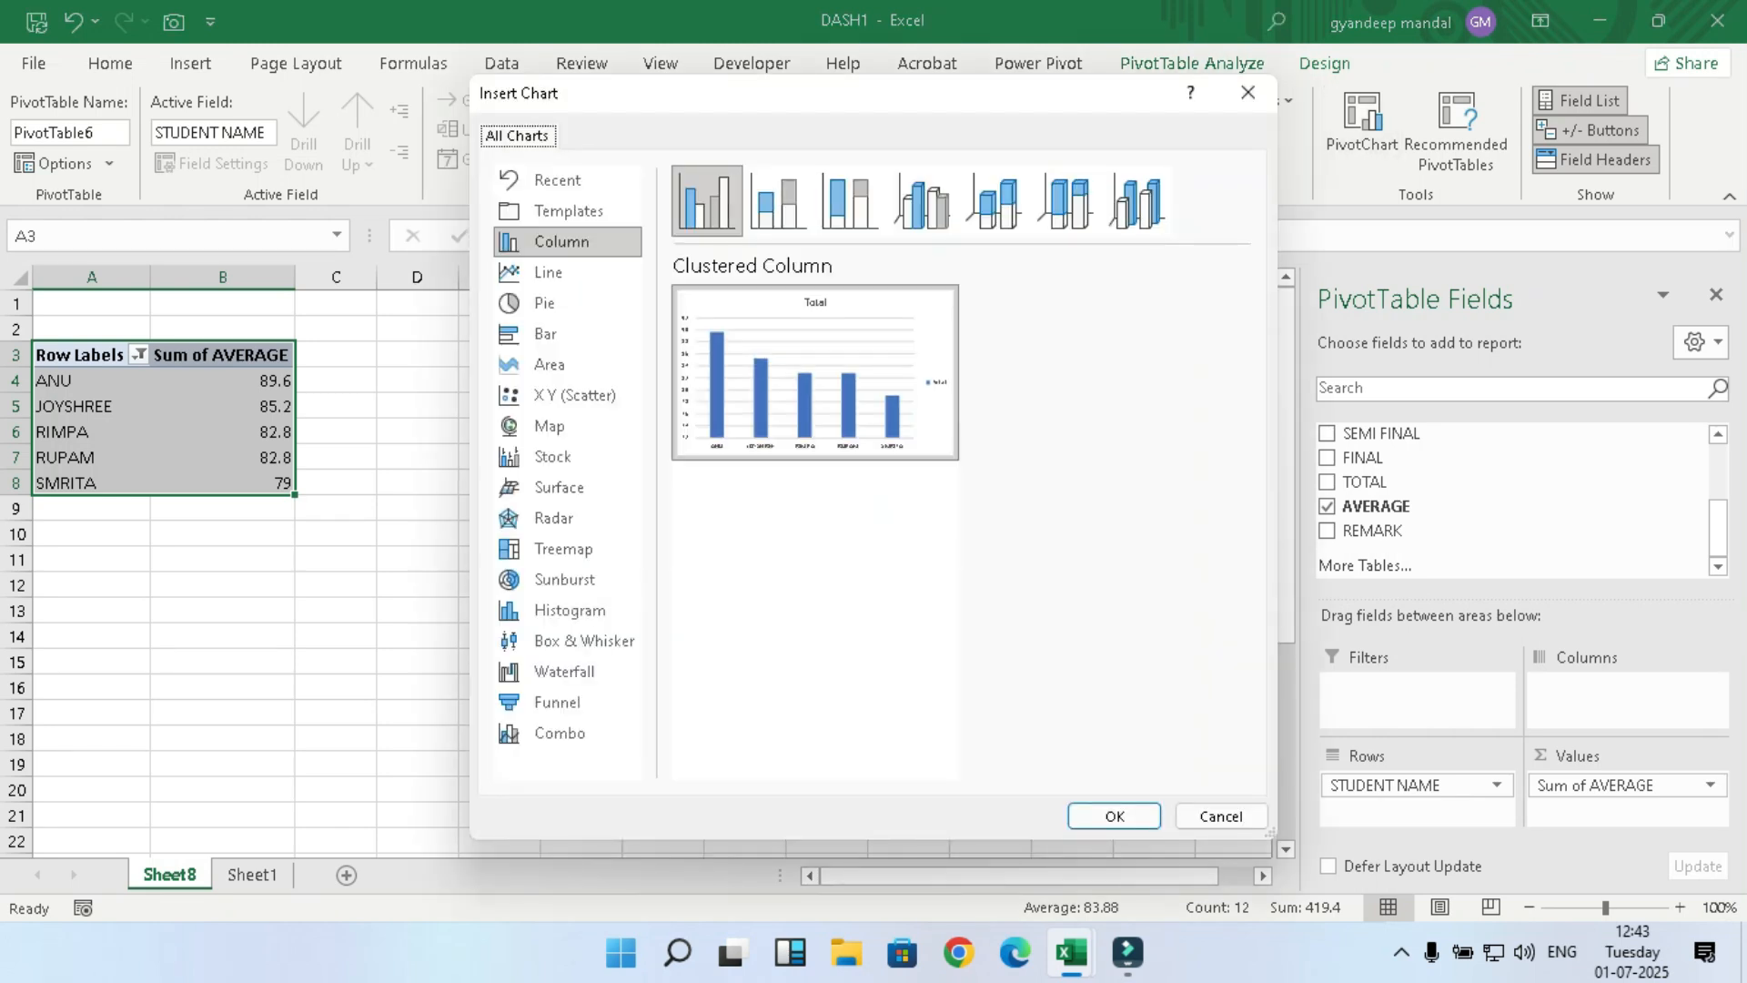
mouse_move(815, 374)
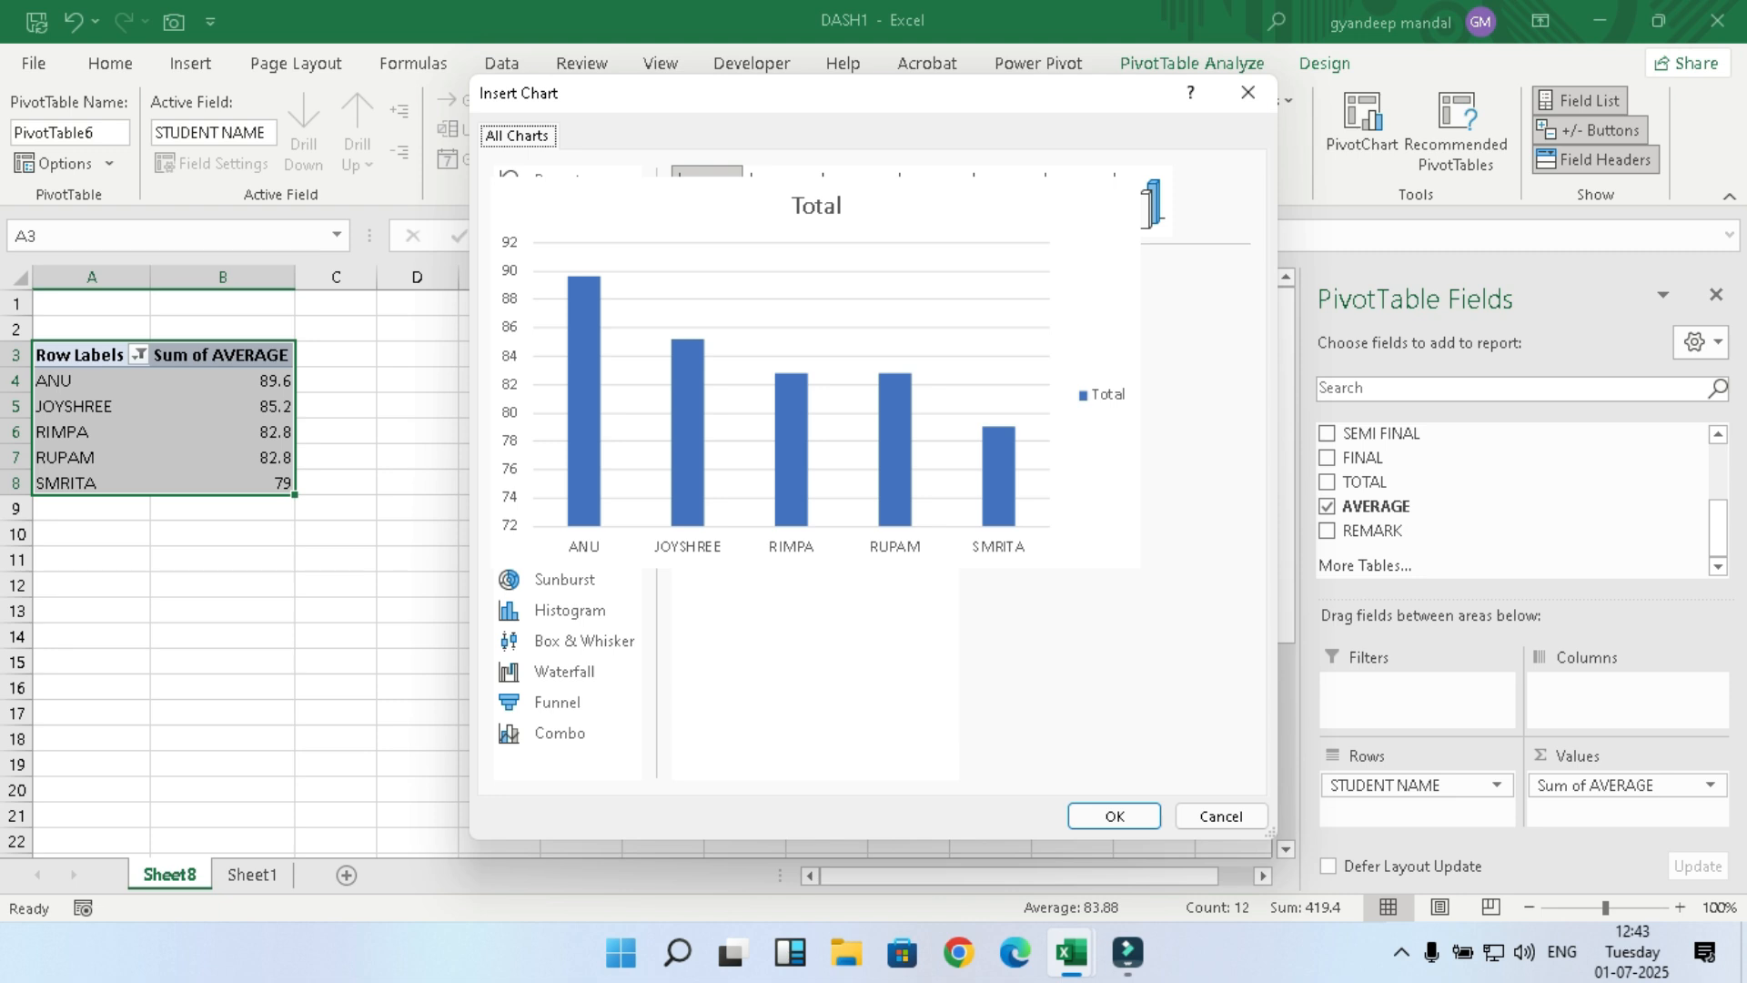
click(560, 734)
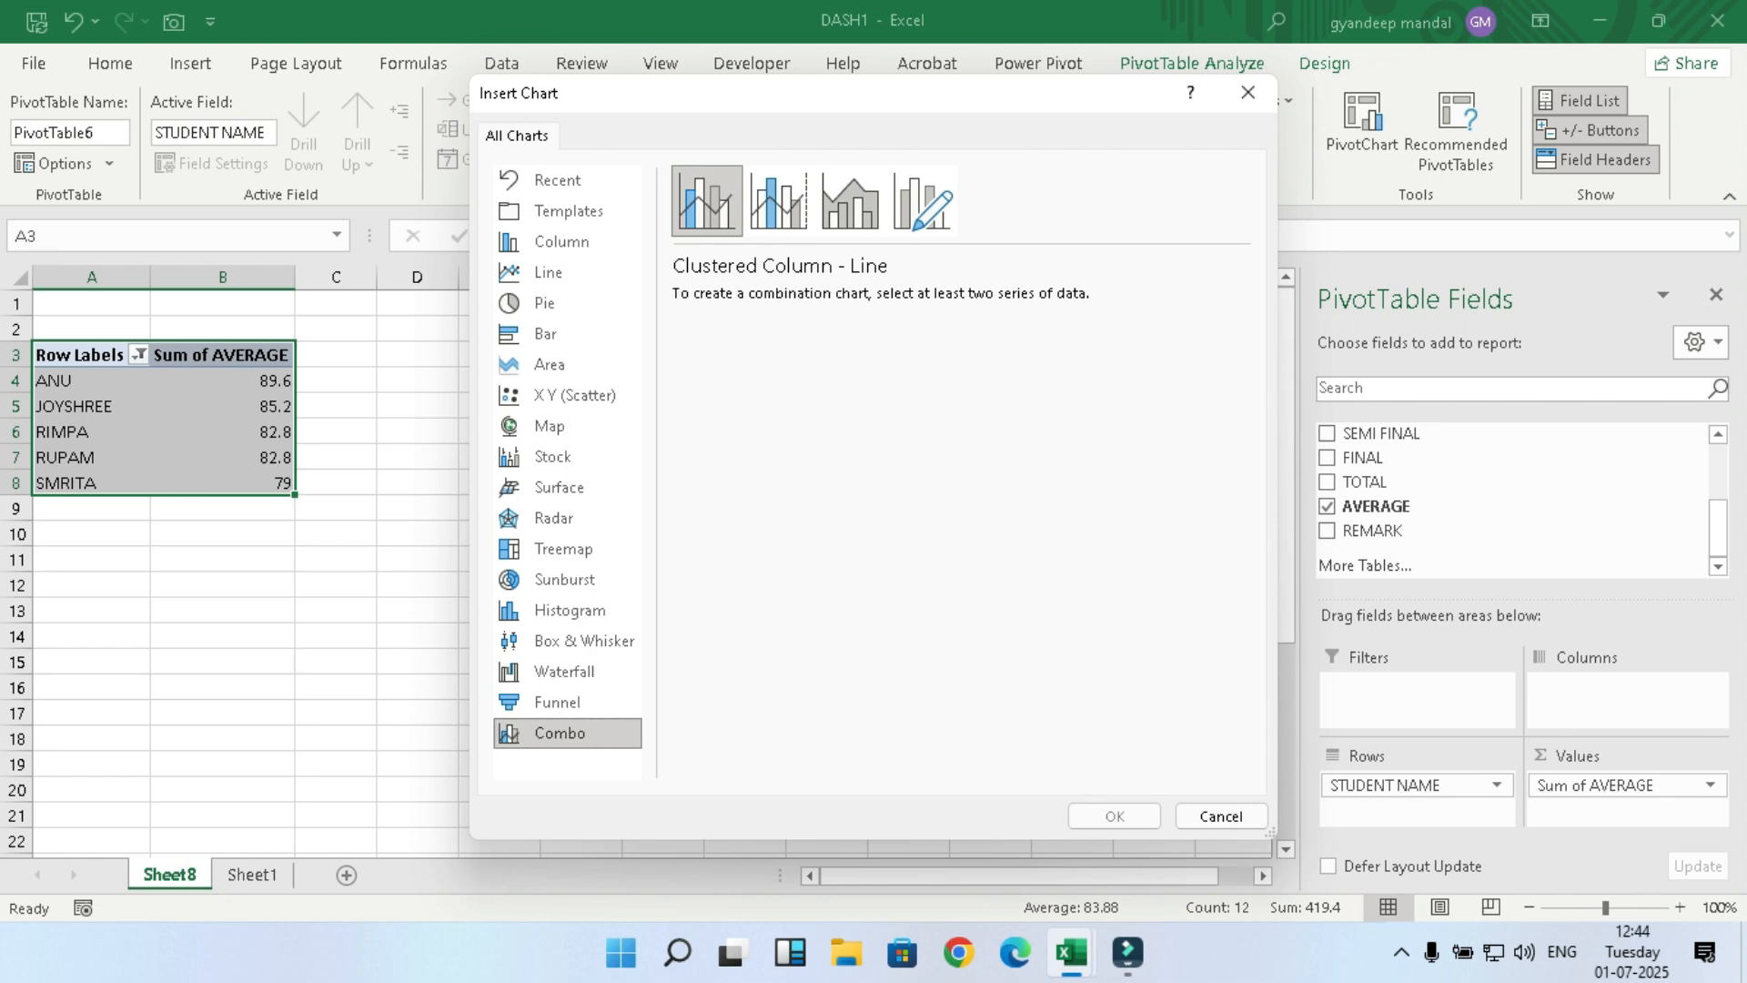
click(1221, 816)
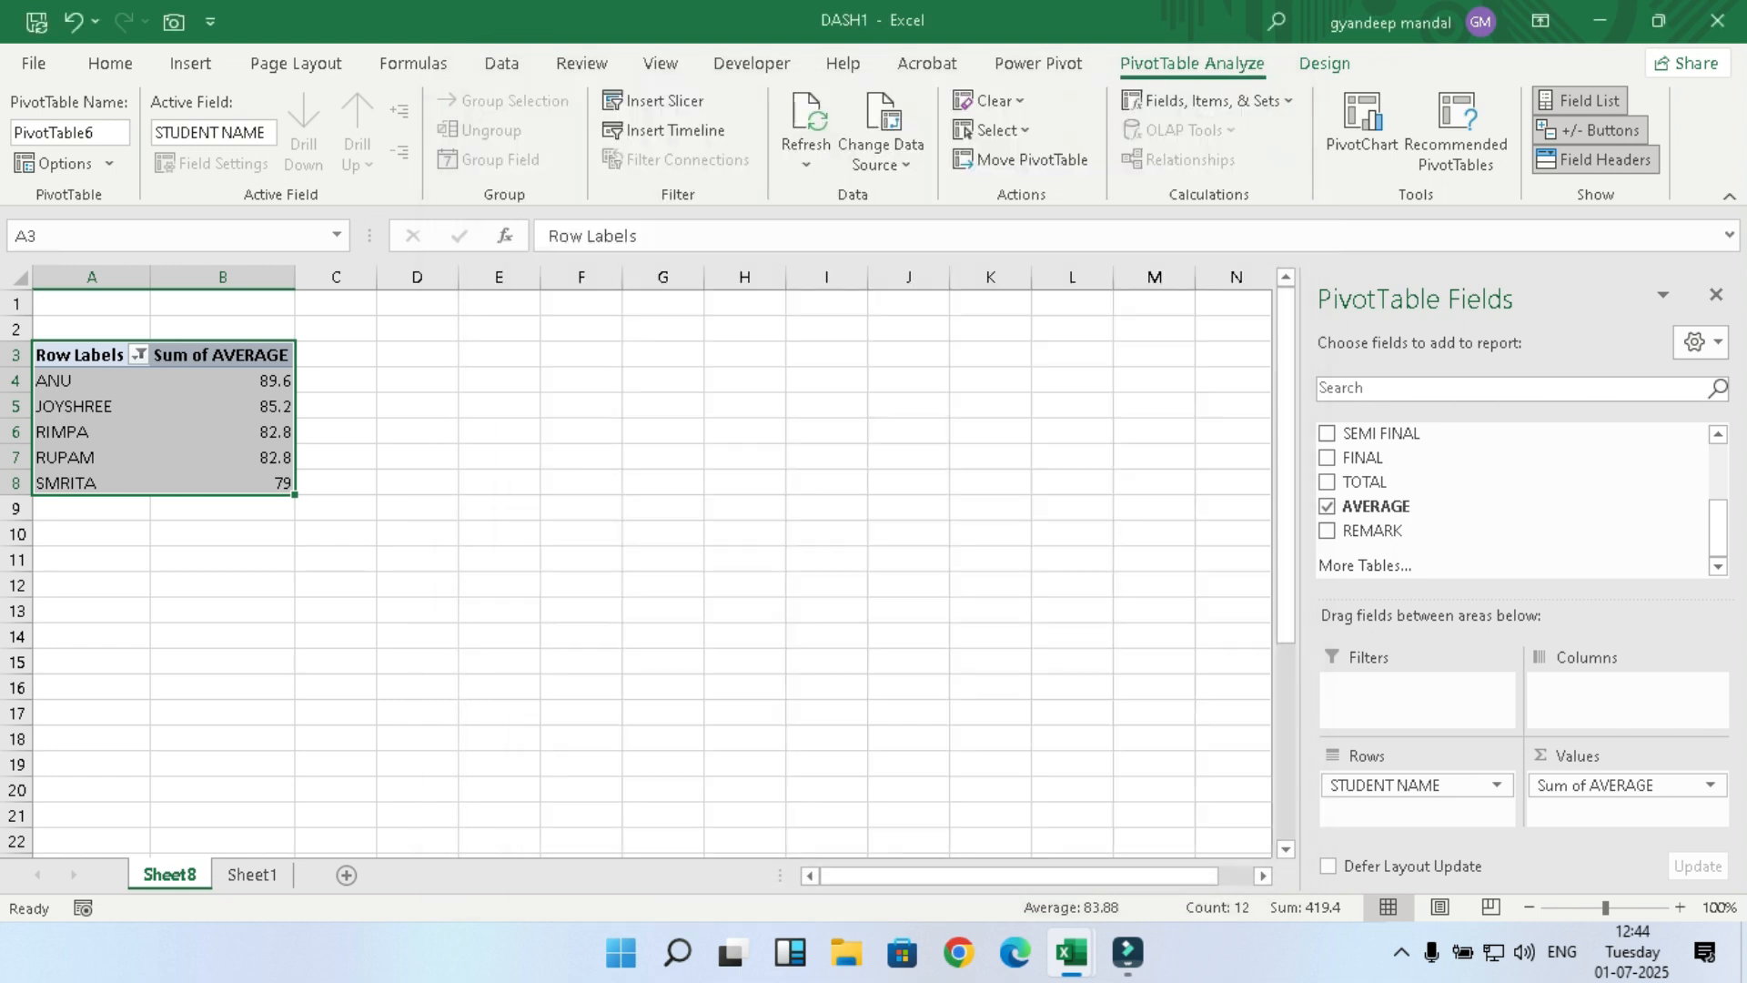
Step: Add the TOTAL field to the PivotTable rows beneath STUDENT NAME
scroll(1510, 492, up, 2)
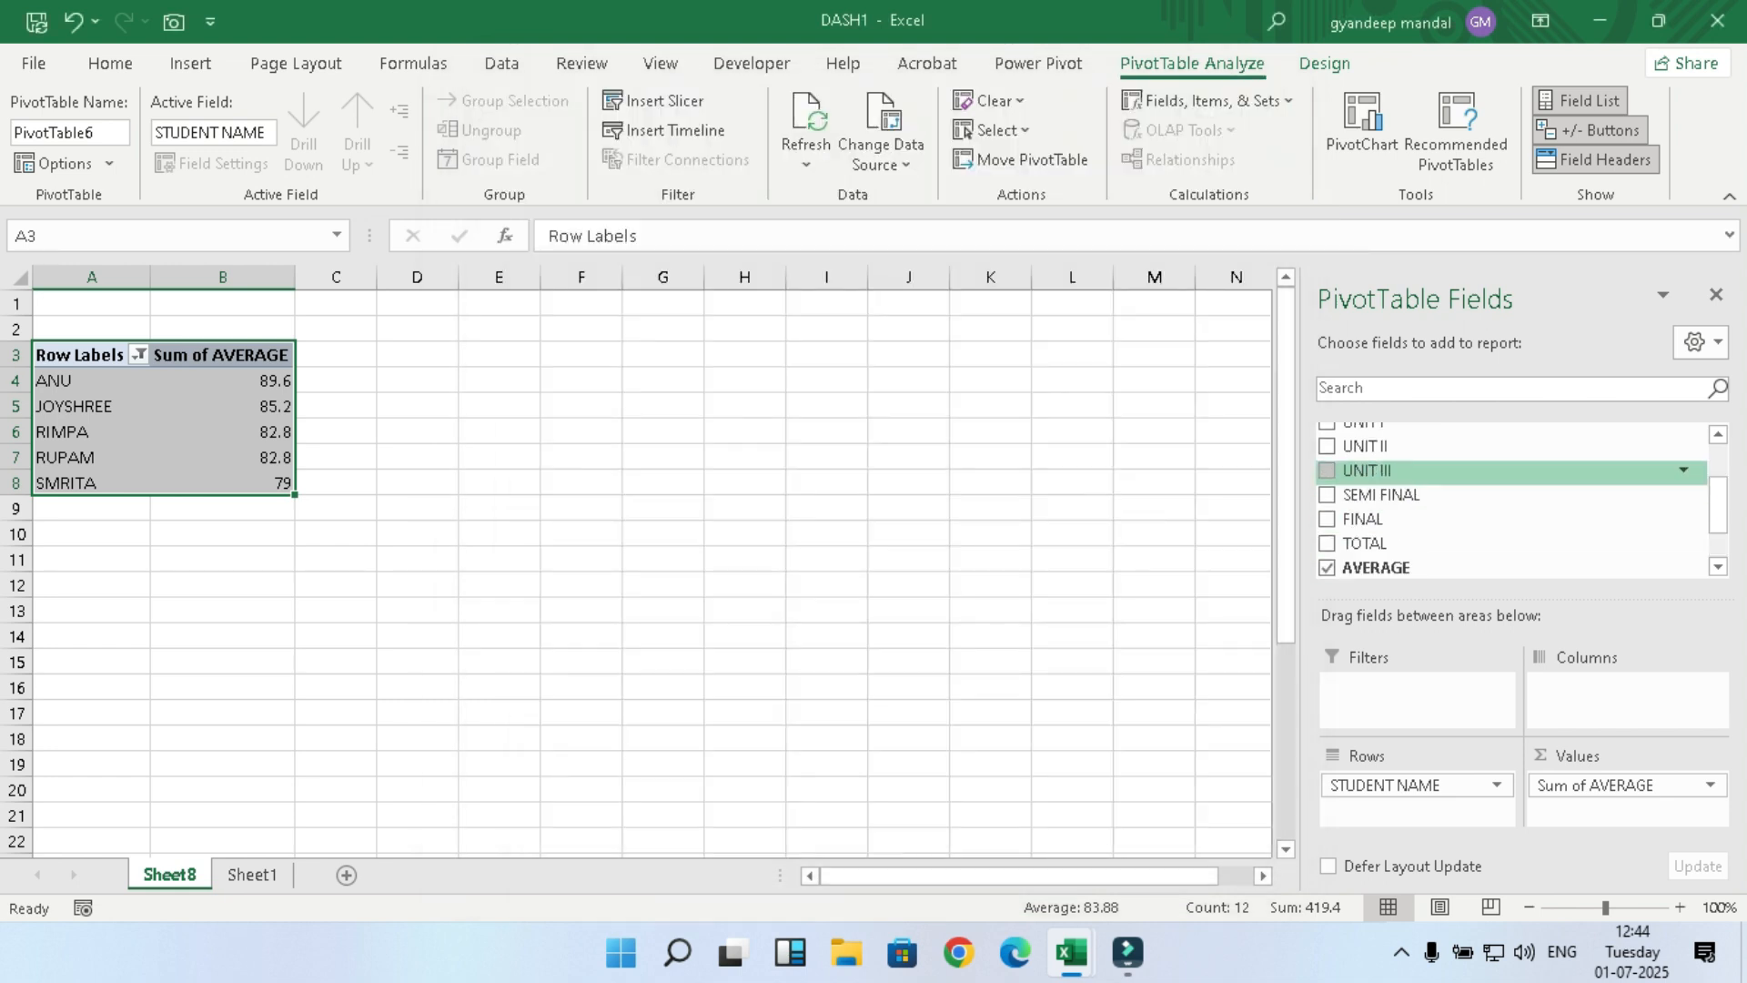
scroll(1511, 482, down, 2)
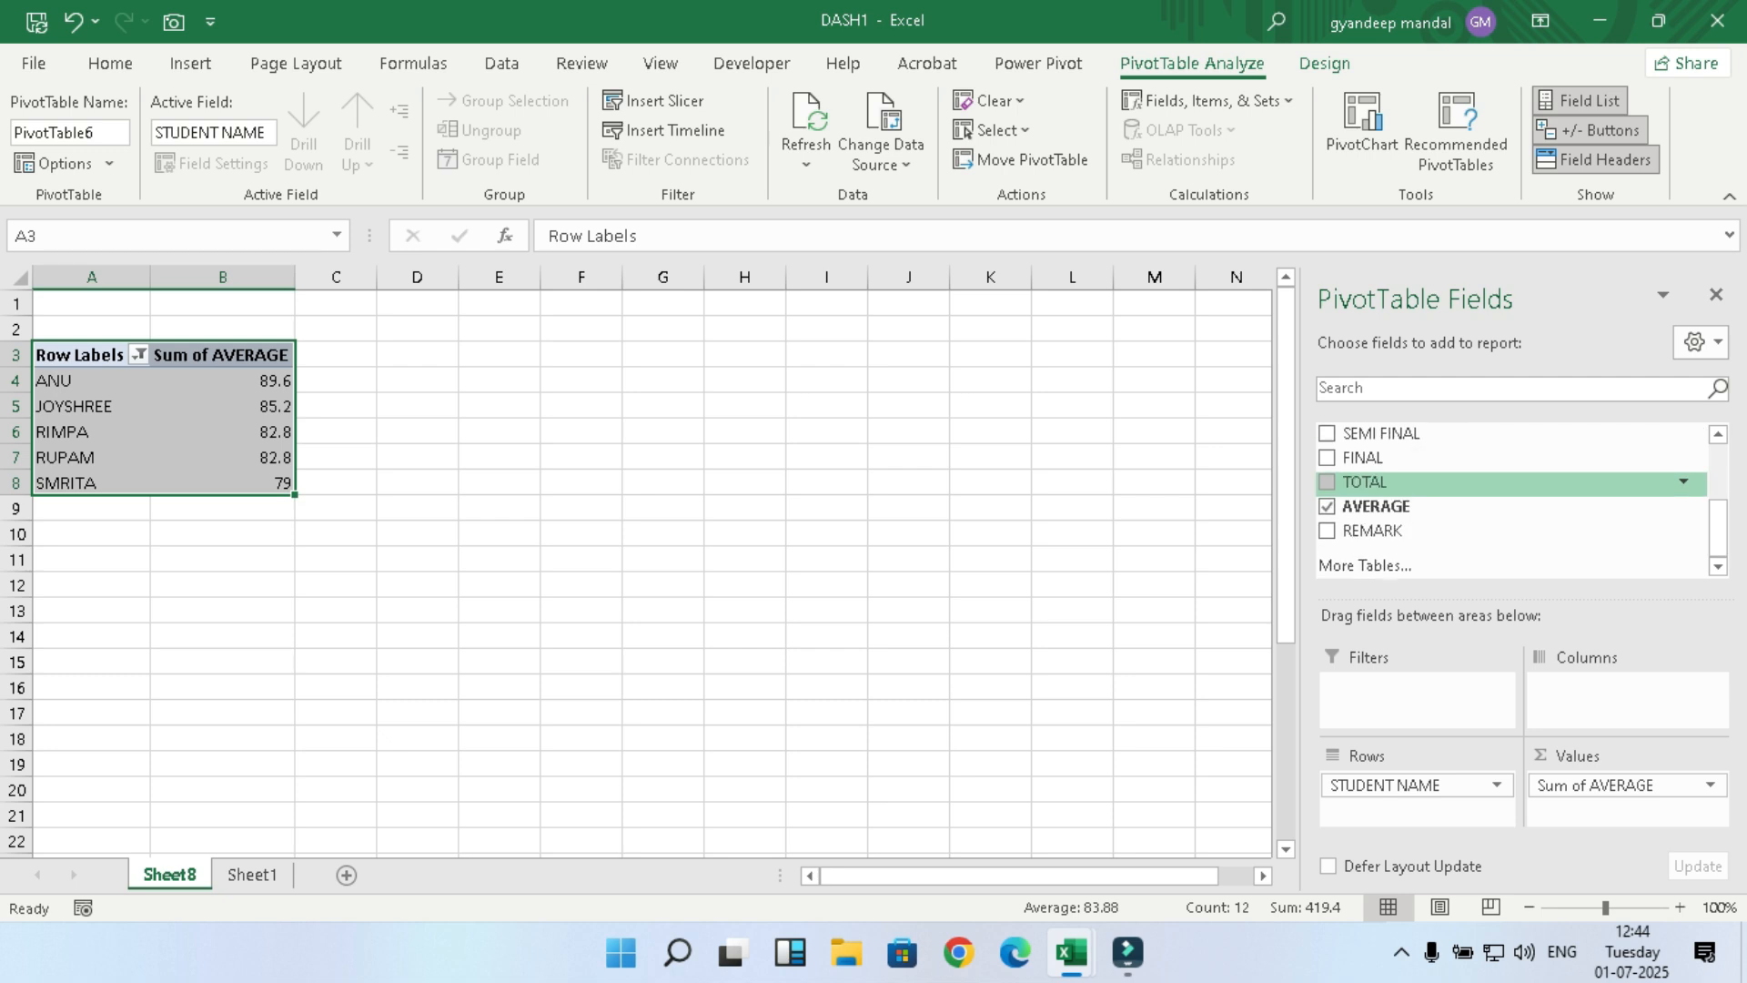
drag(1365, 483, 1415, 801)
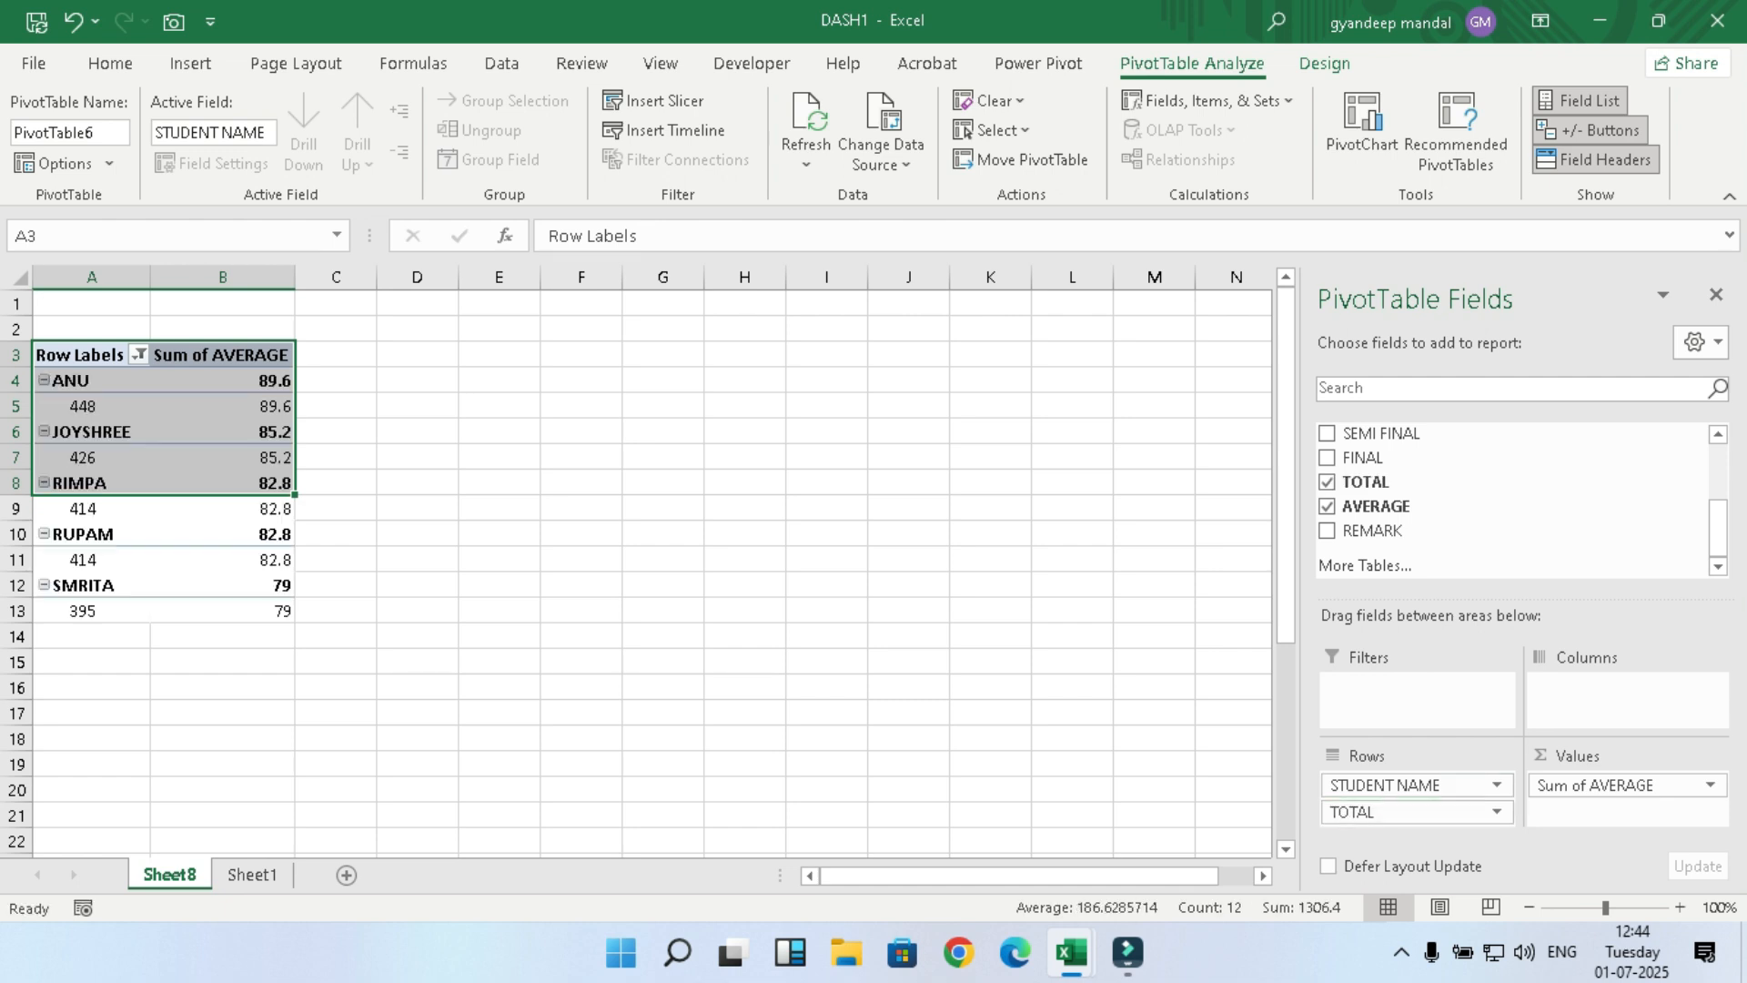
click(663, 482)
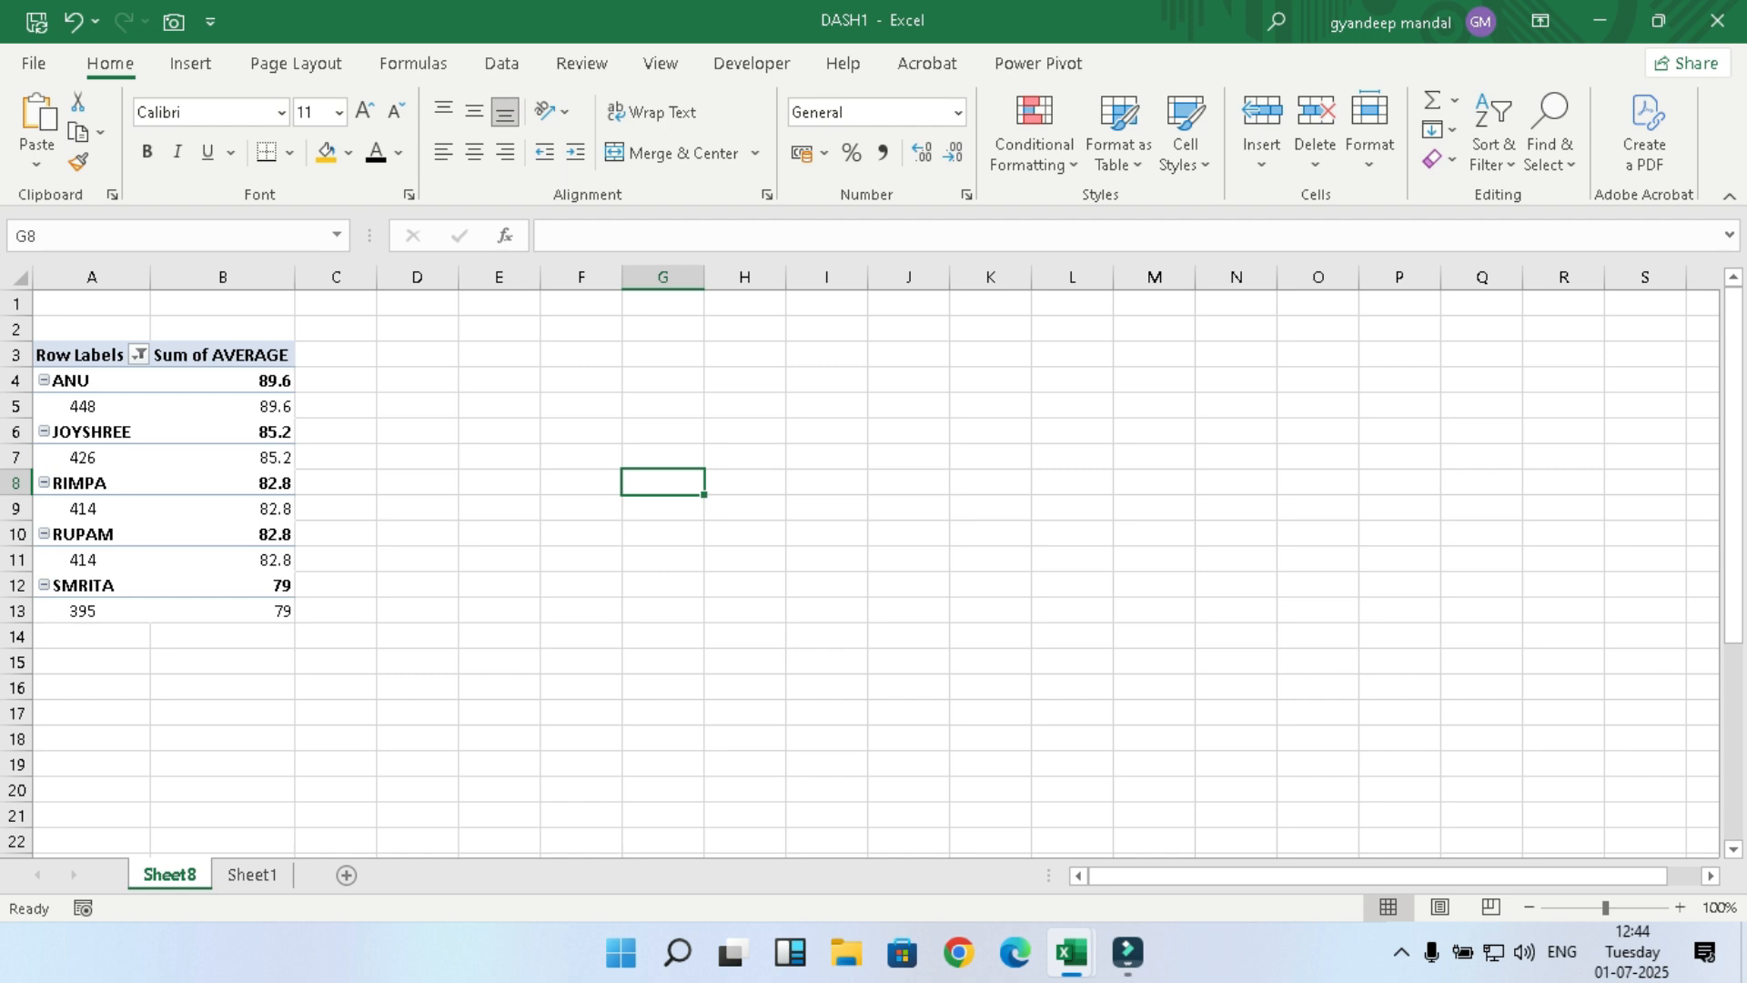
Step: Try to create a Clustered Column - Line combo PivotChart from the PivotTable range A4:B13
drag(101, 380, 238, 612)
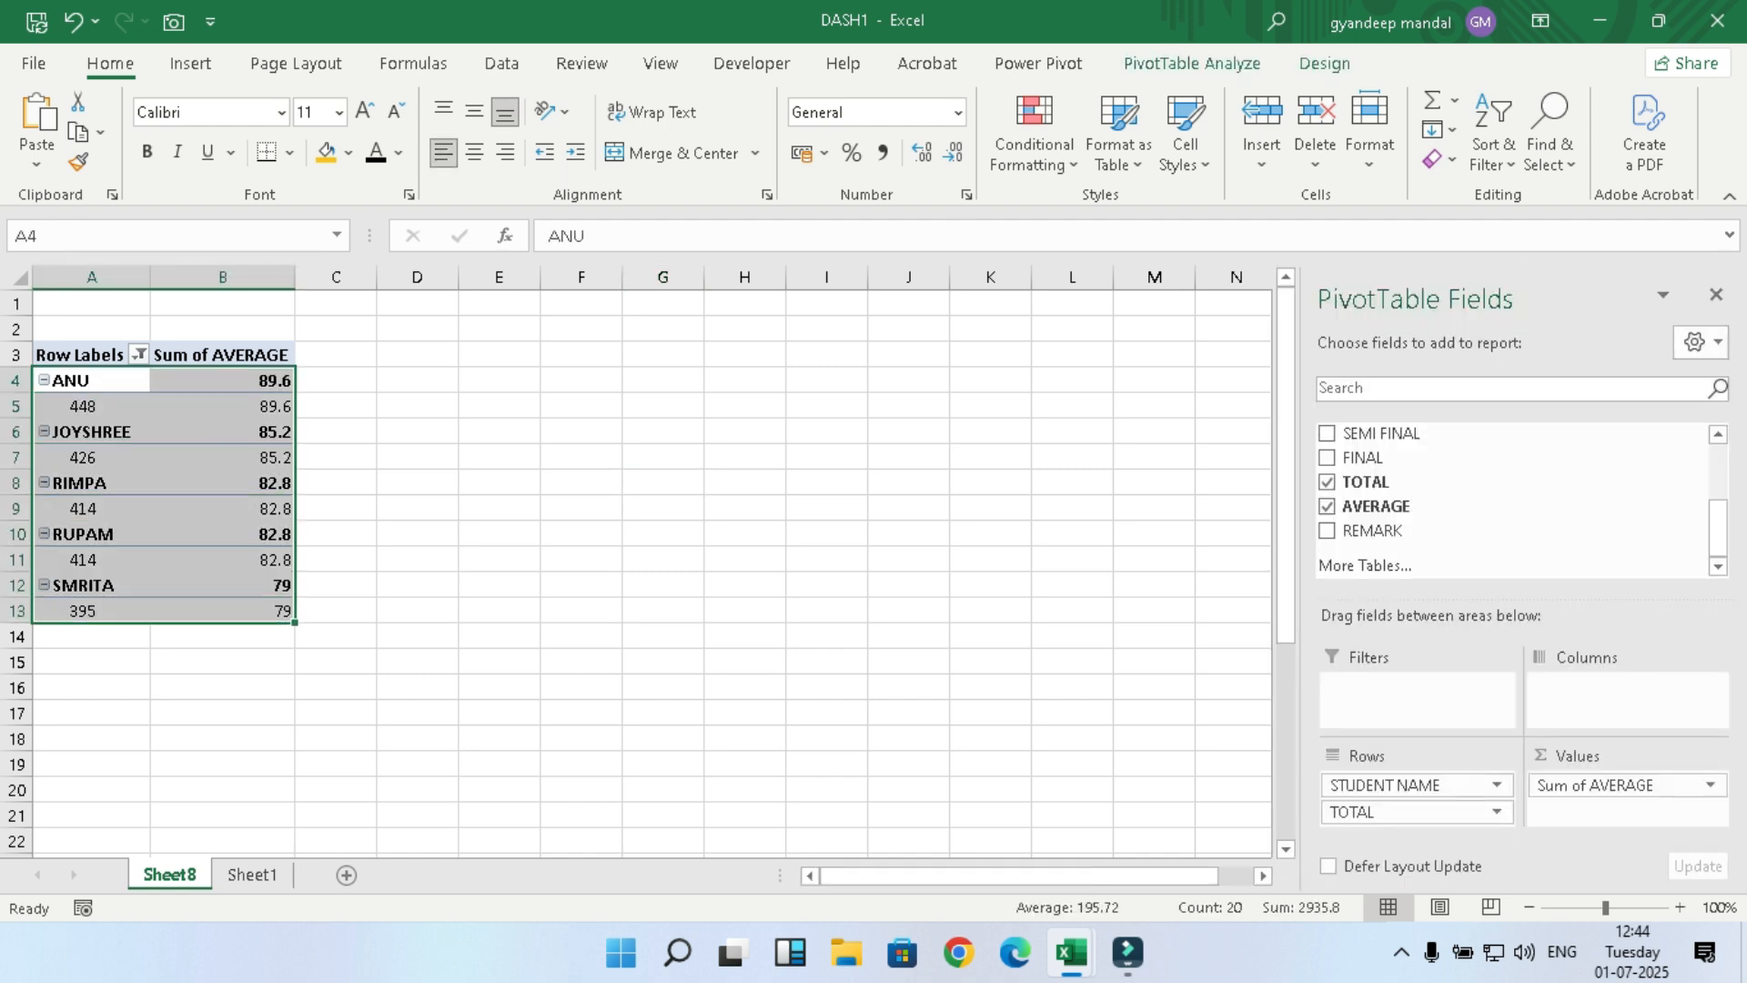
click(1192, 63)
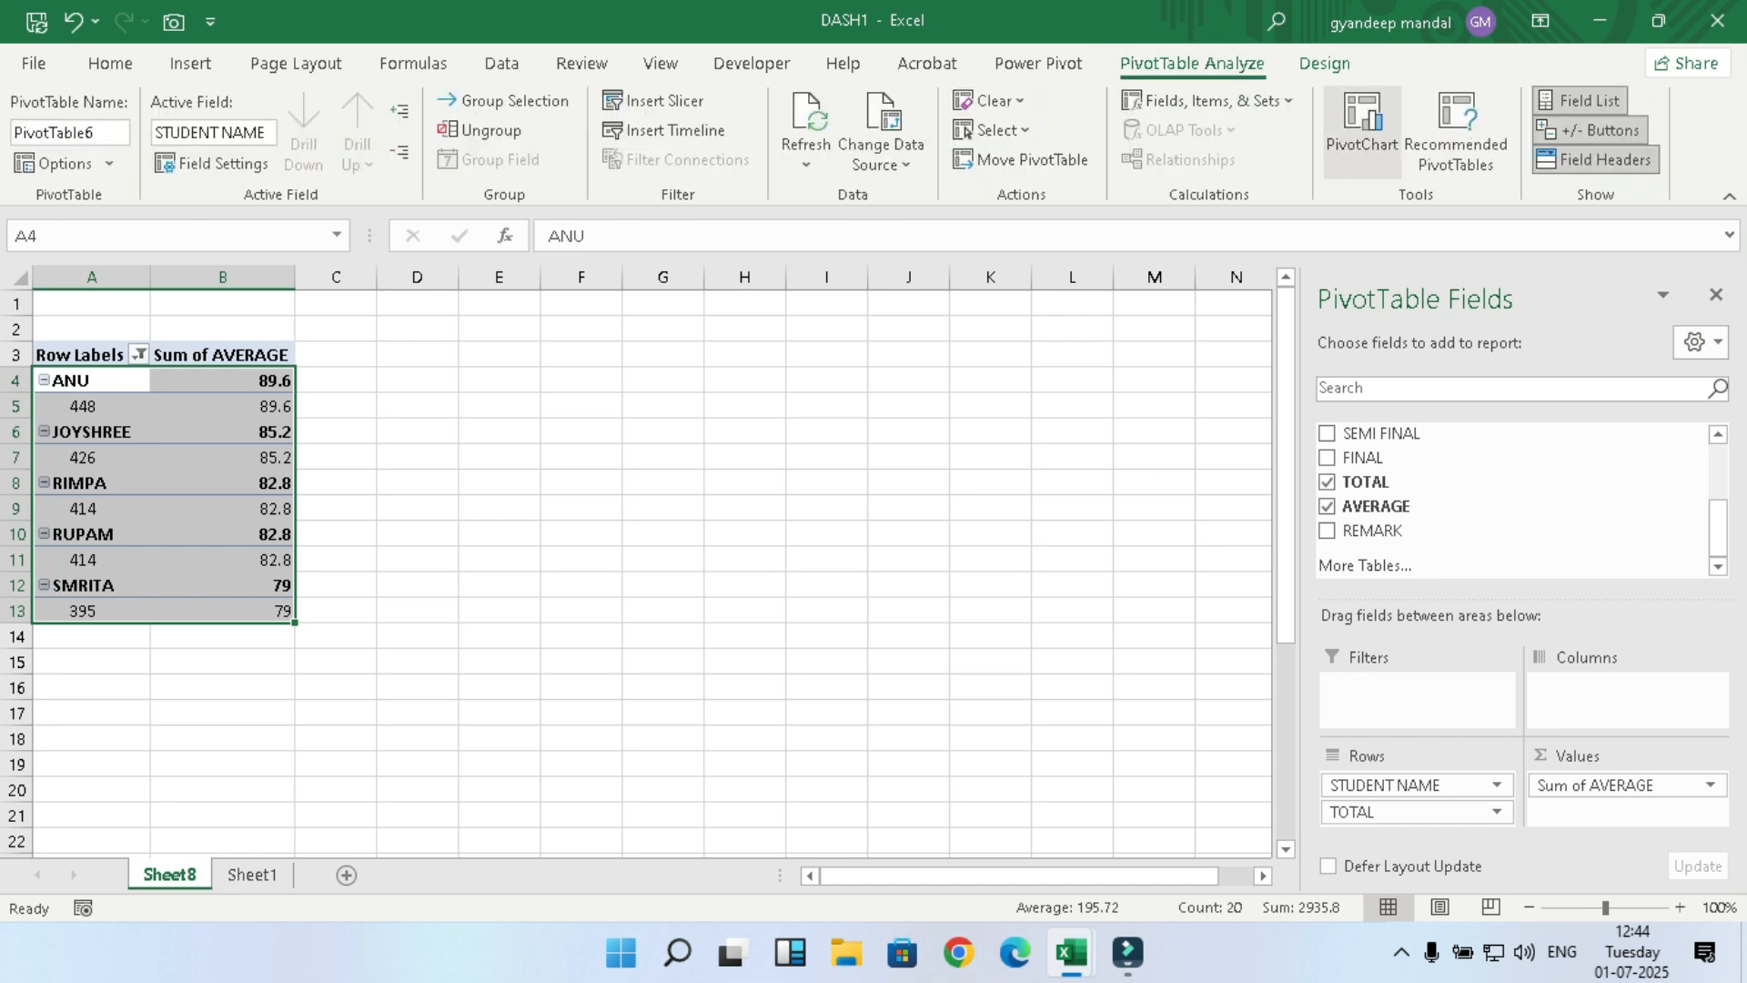
click(1362, 123)
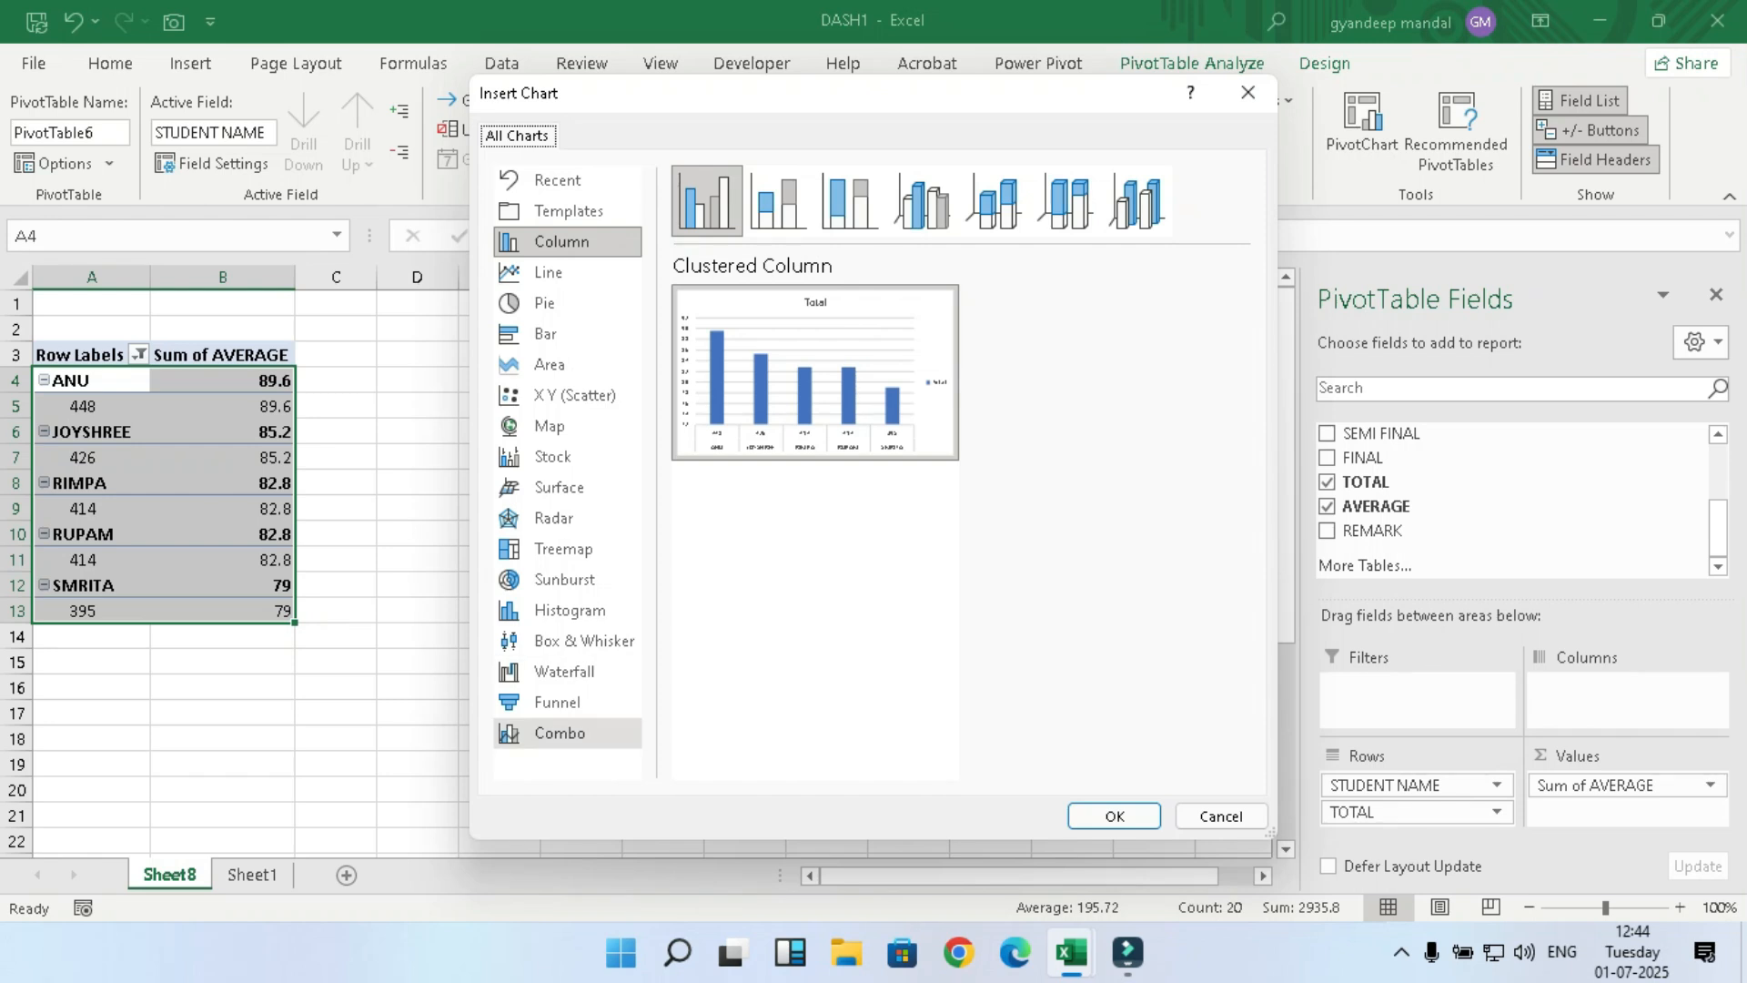
click(566, 734)
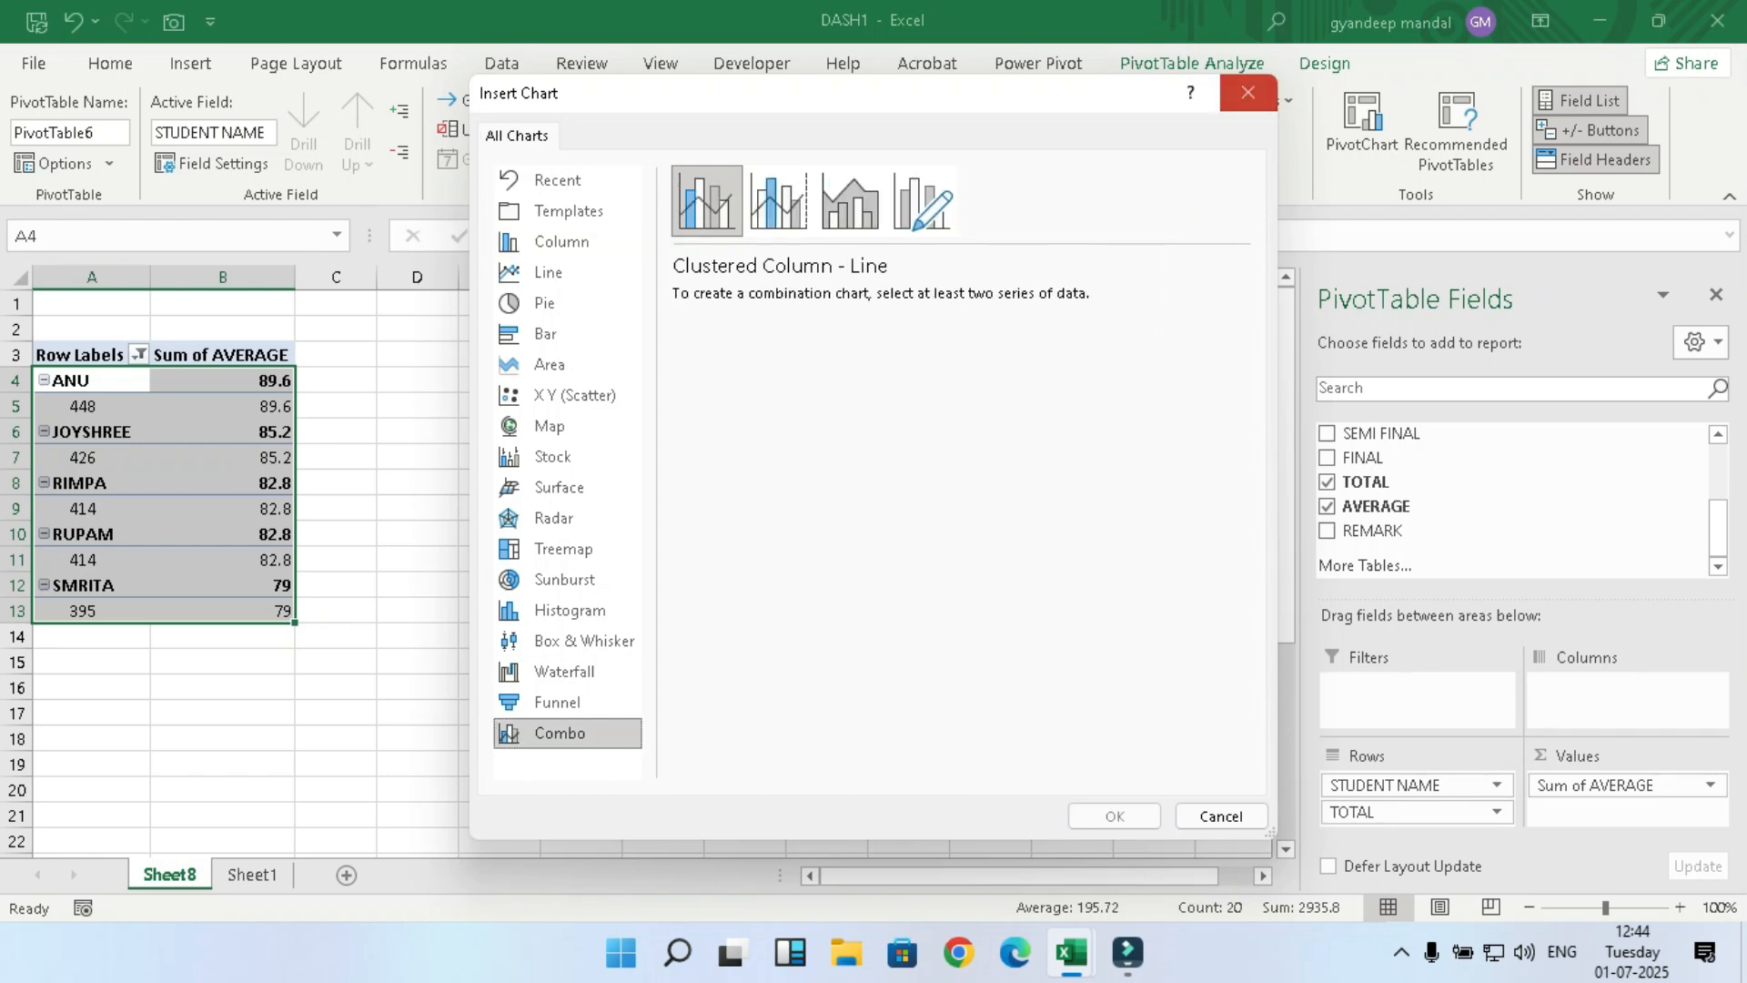
click(1248, 93)
Step: Move the TOTAL field from the PivotTable rows to the values, beneath Sum of AVERAGE
drag(1402, 812, 1615, 811)
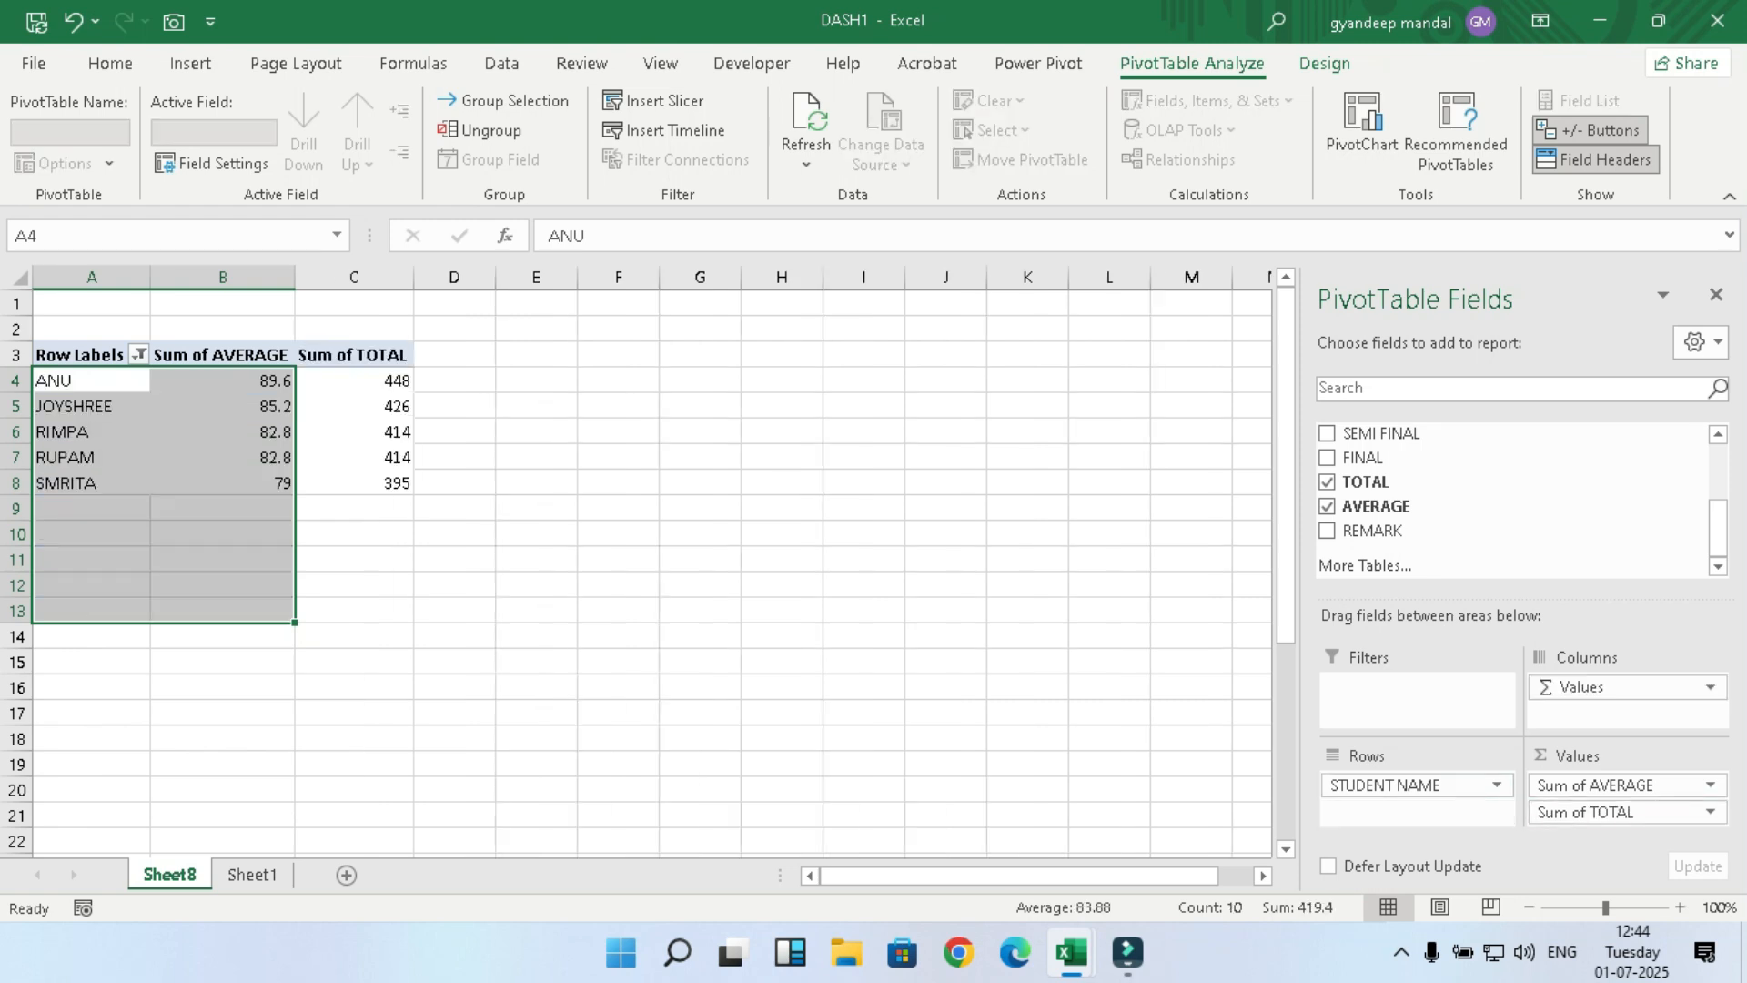
click(454, 636)
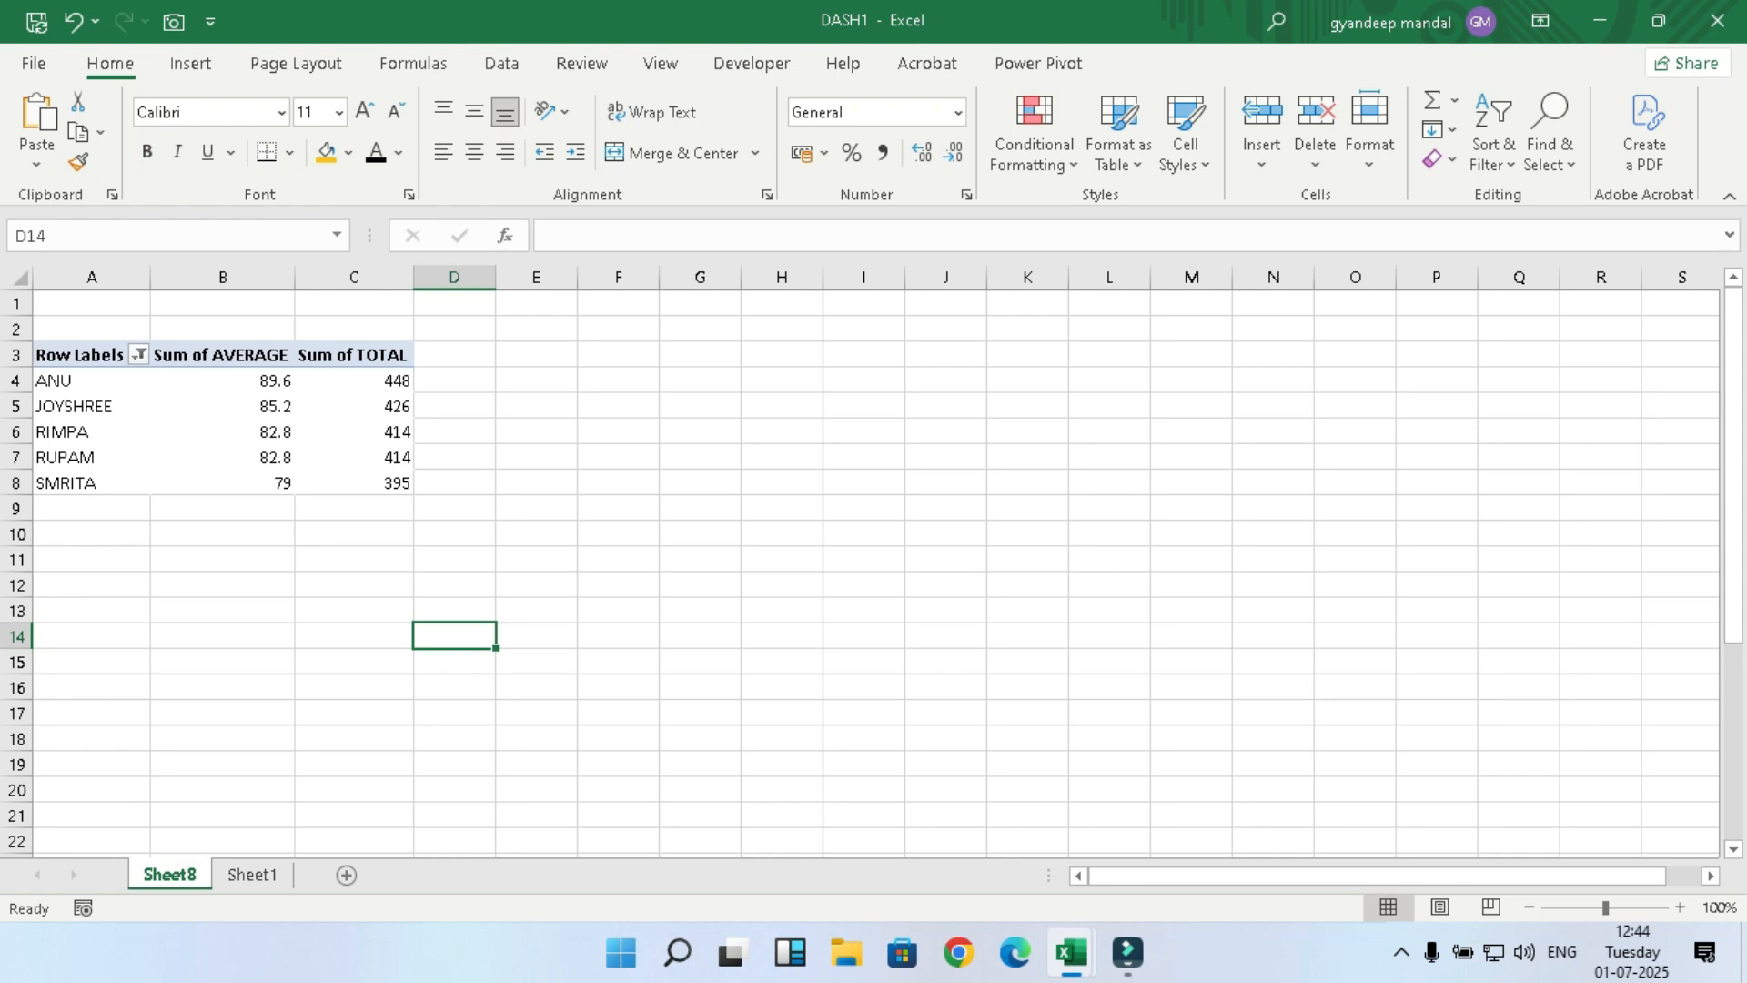
click(38, 381)
click(354, 636)
Step: Create a combo PivotChart from A3:C8 with Sum of AVERAGE as clustered columns and Sum of TOTAL as a line on the secondary axis
drag(77, 356, 378, 483)
click(1362, 127)
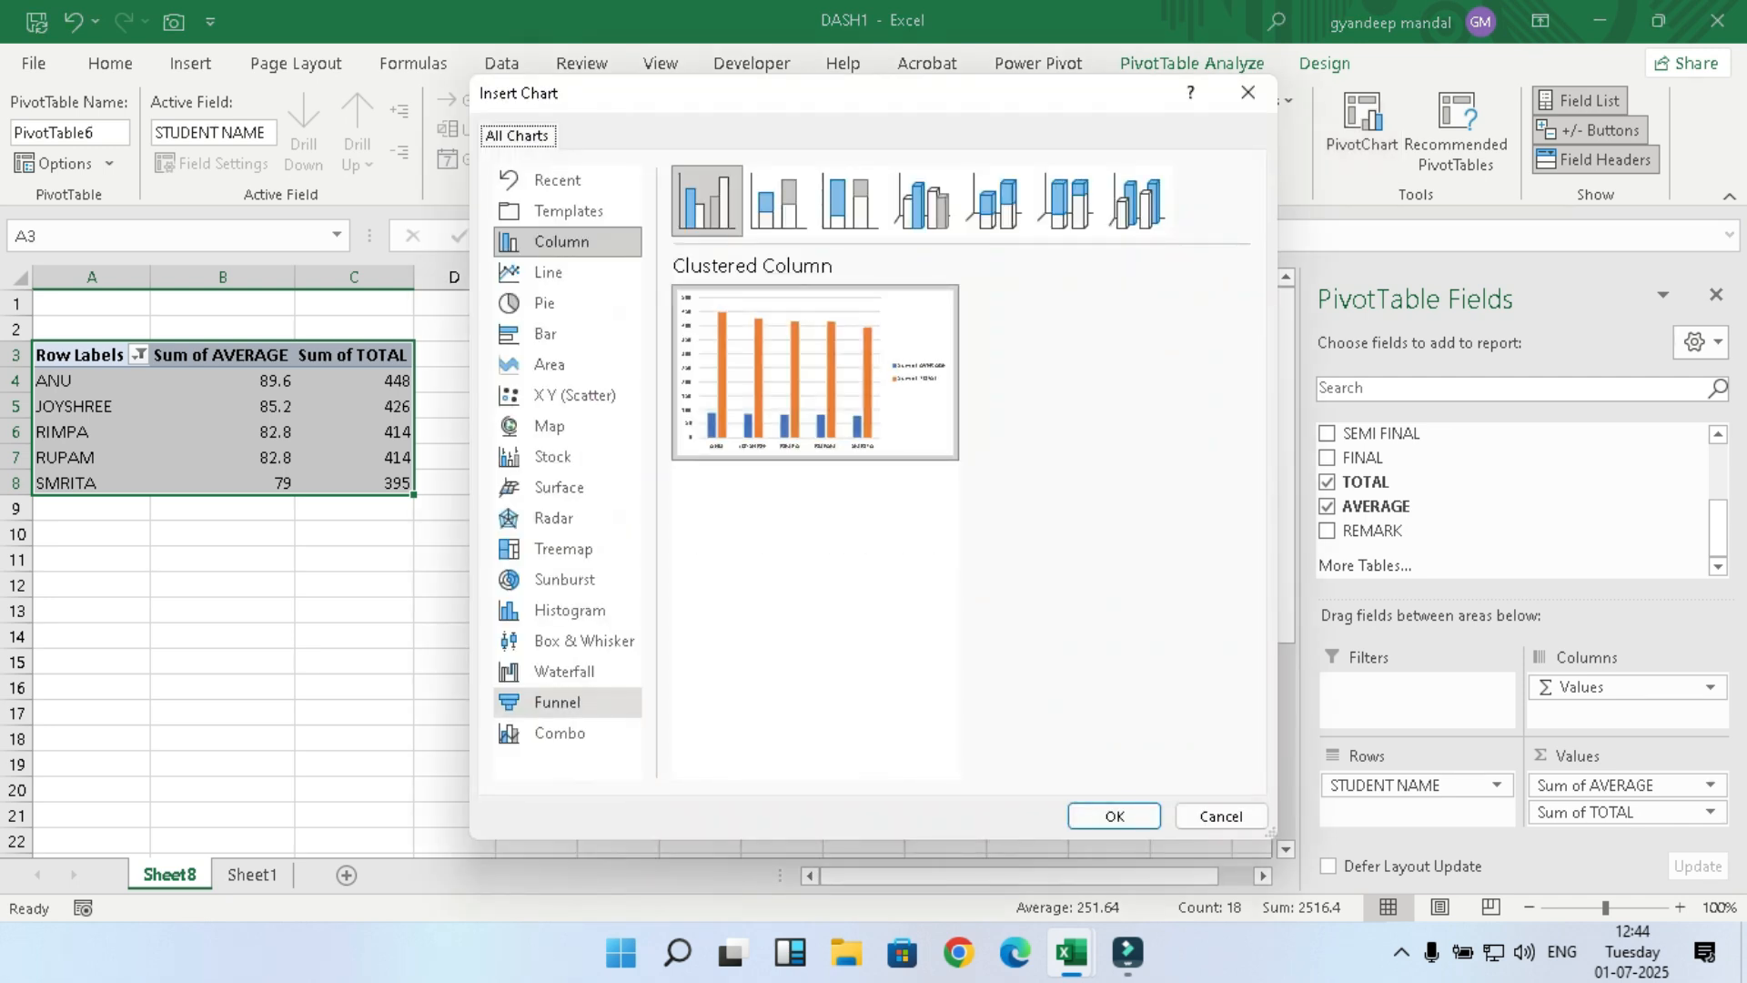
click(561, 734)
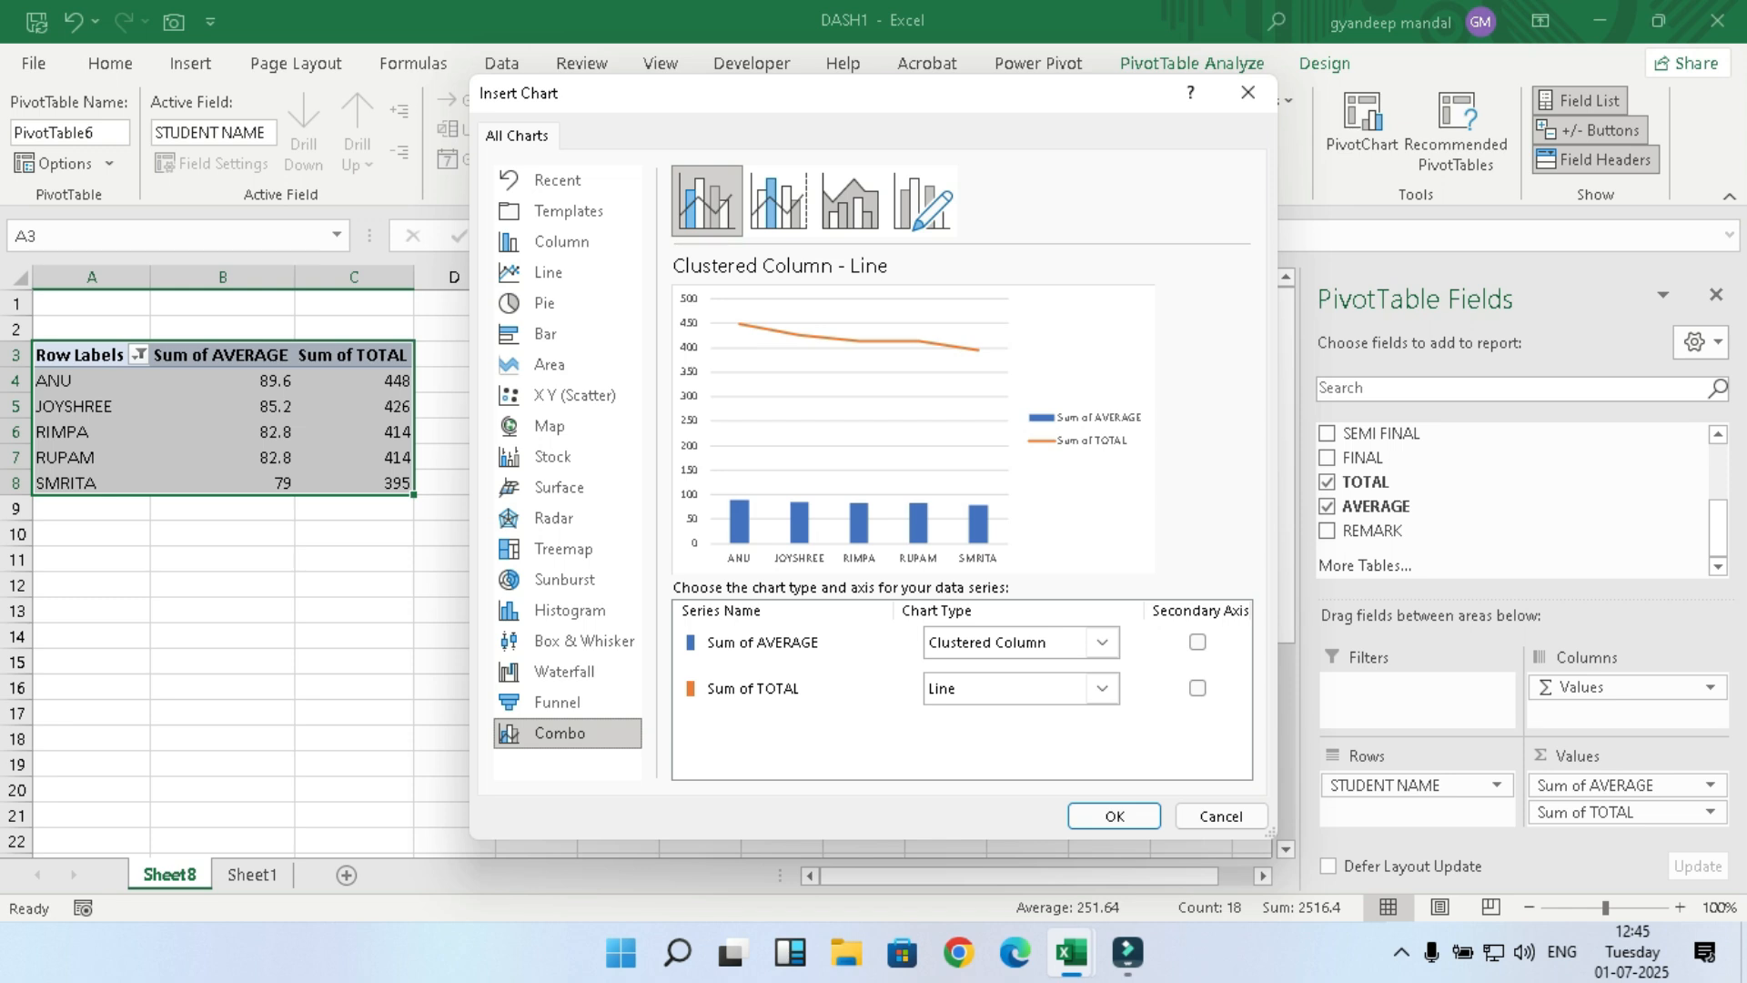
click(1198, 688)
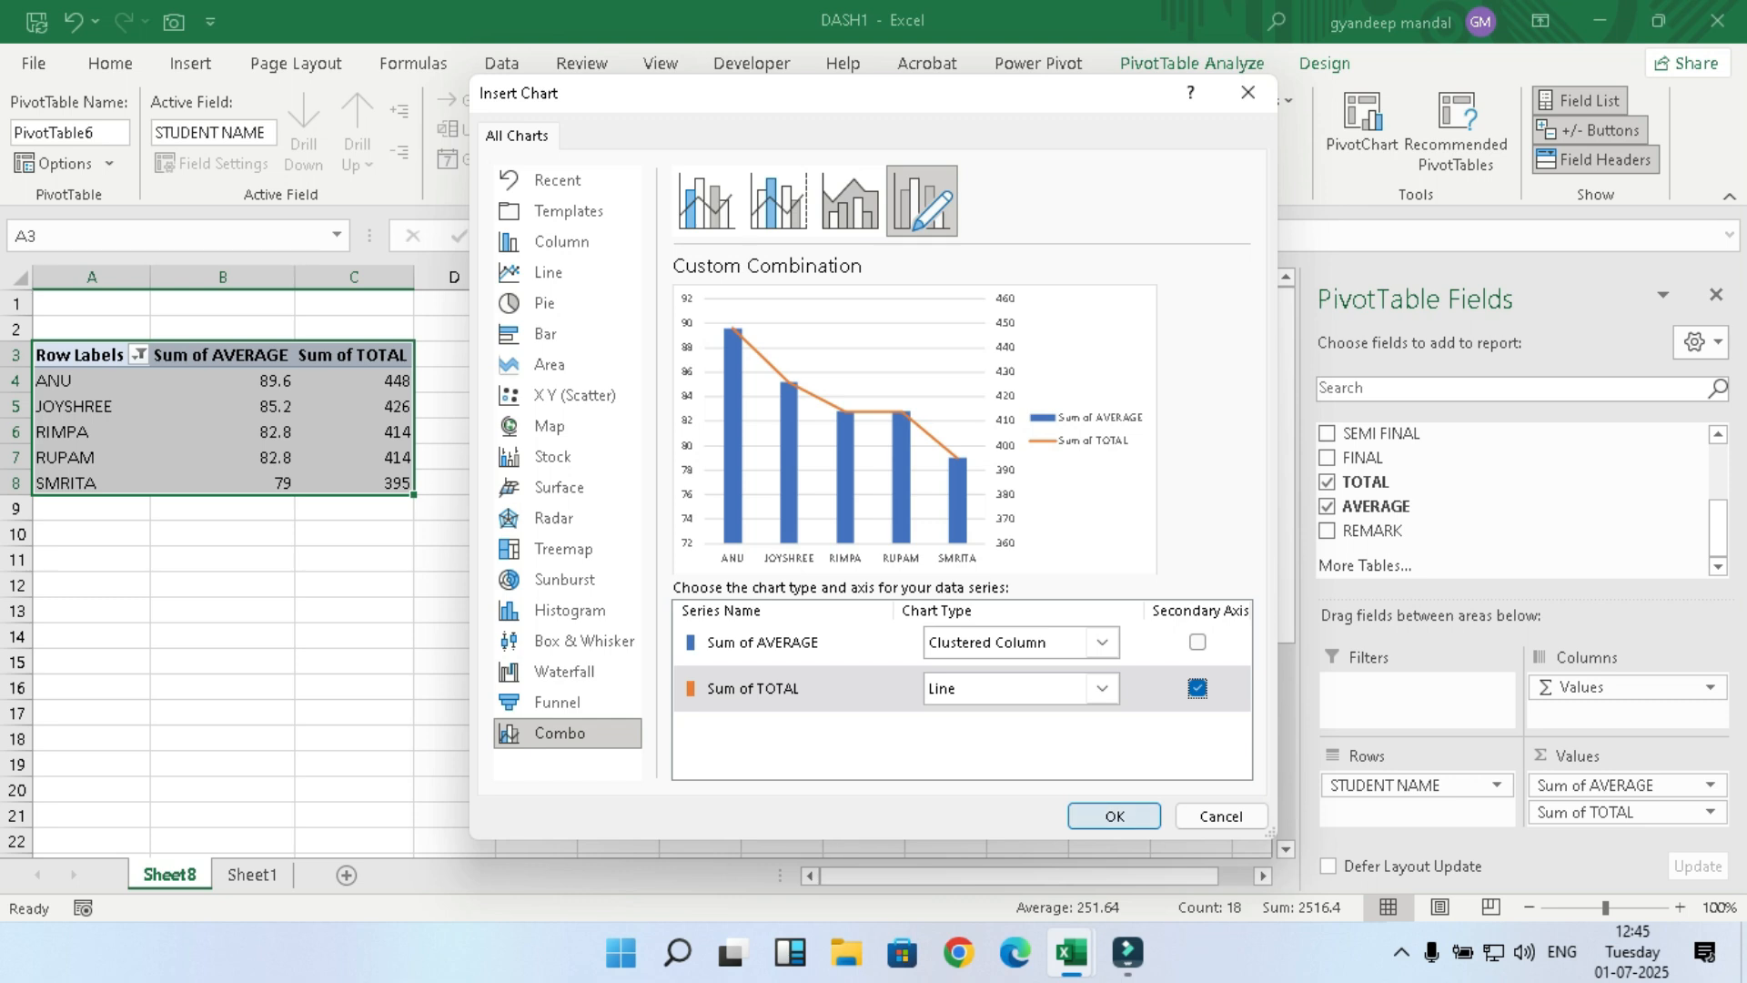
click(1114, 815)
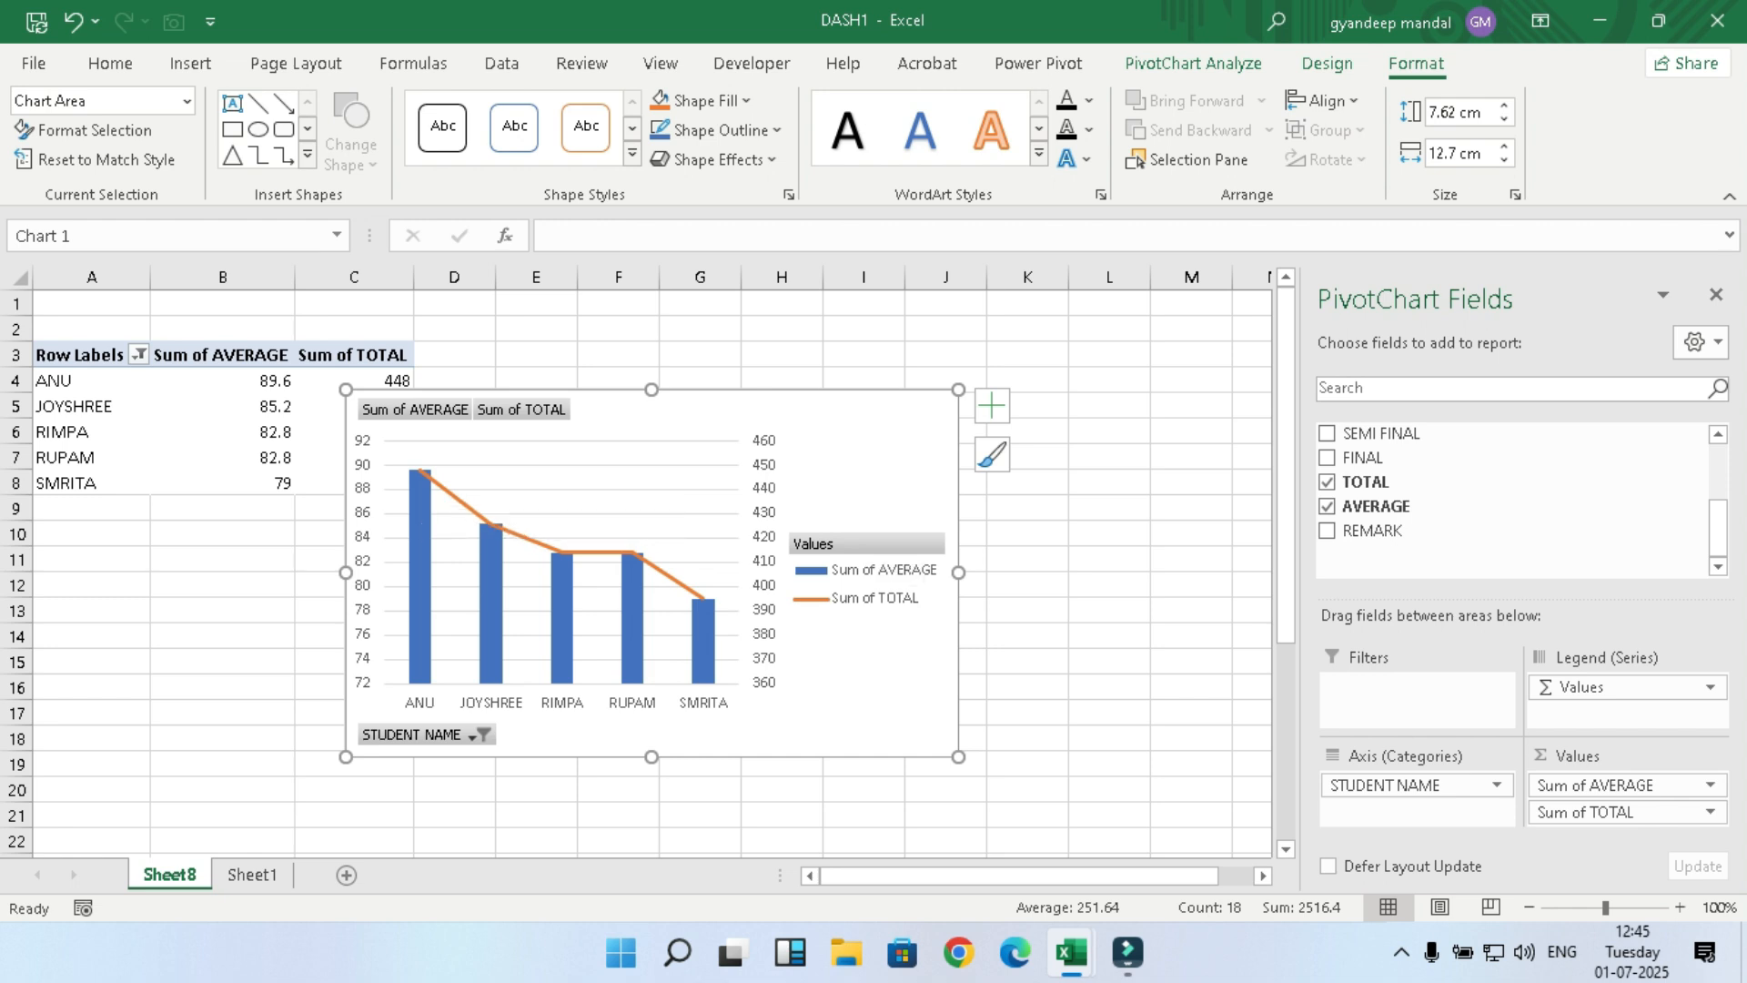
Step: Add data labels and a chart title to the combo PivotChart
click(992, 405)
click(1054, 513)
click(1054, 488)
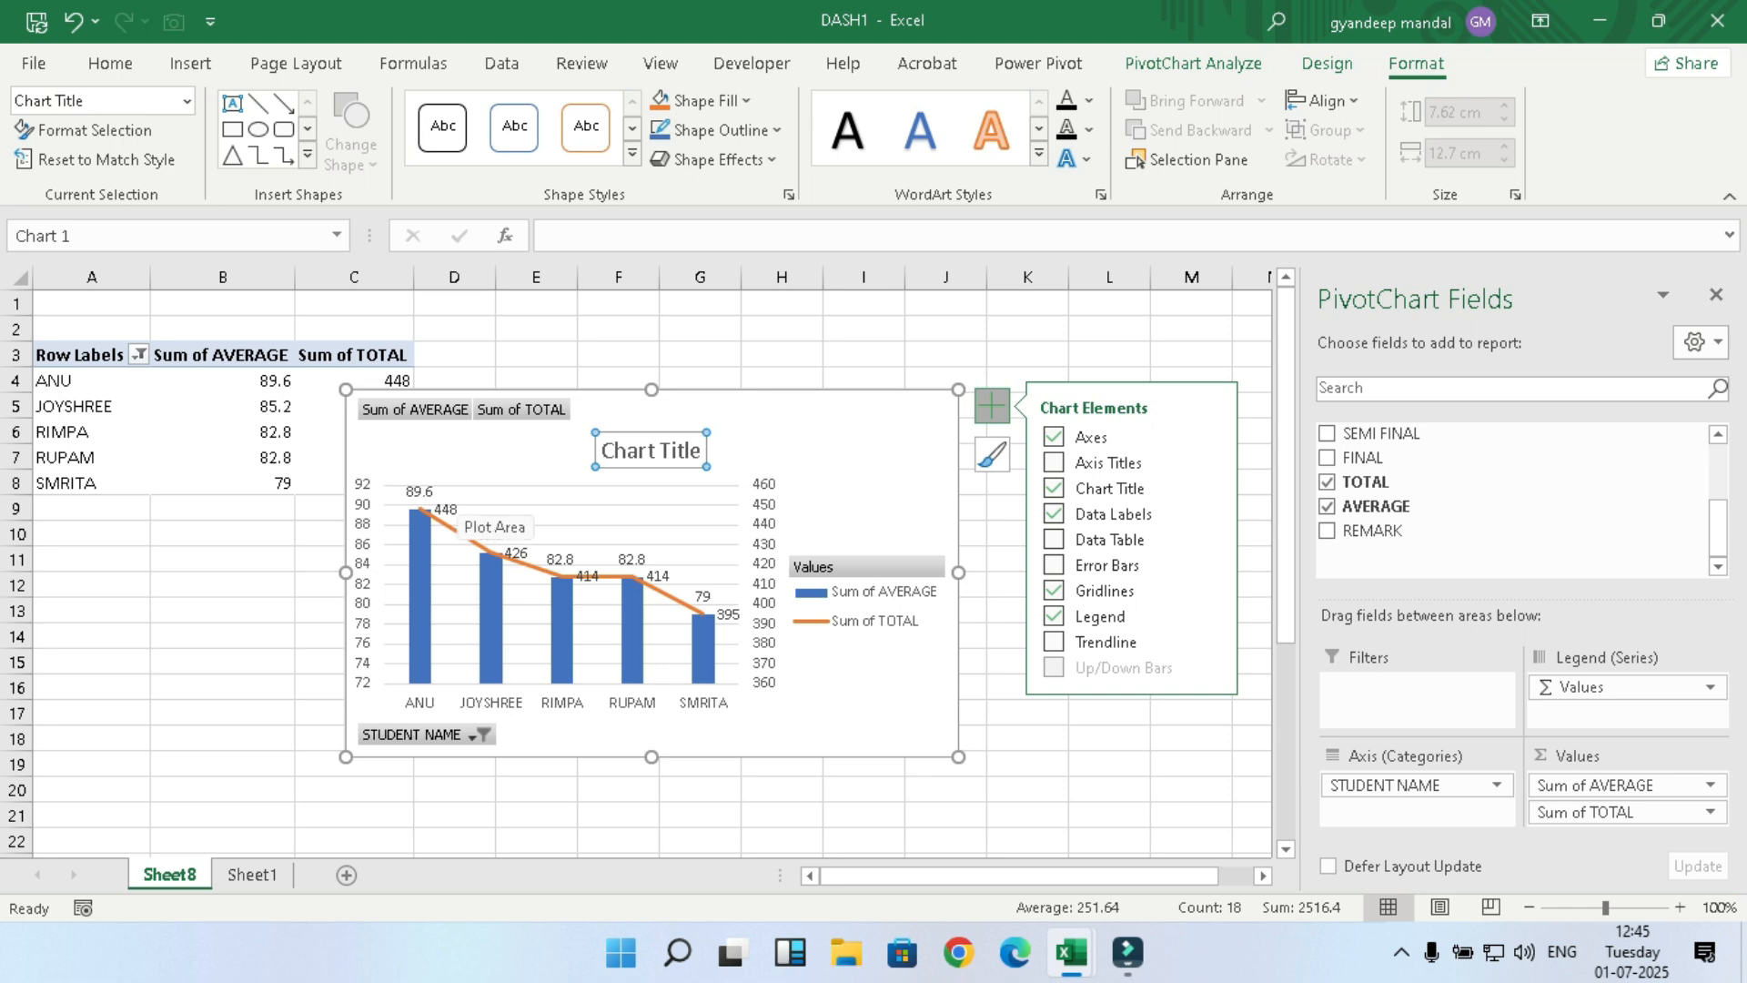
Step: Hide the legend field buttons on the PivotChart
mouse_move(489, 644)
right_click(856, 566)
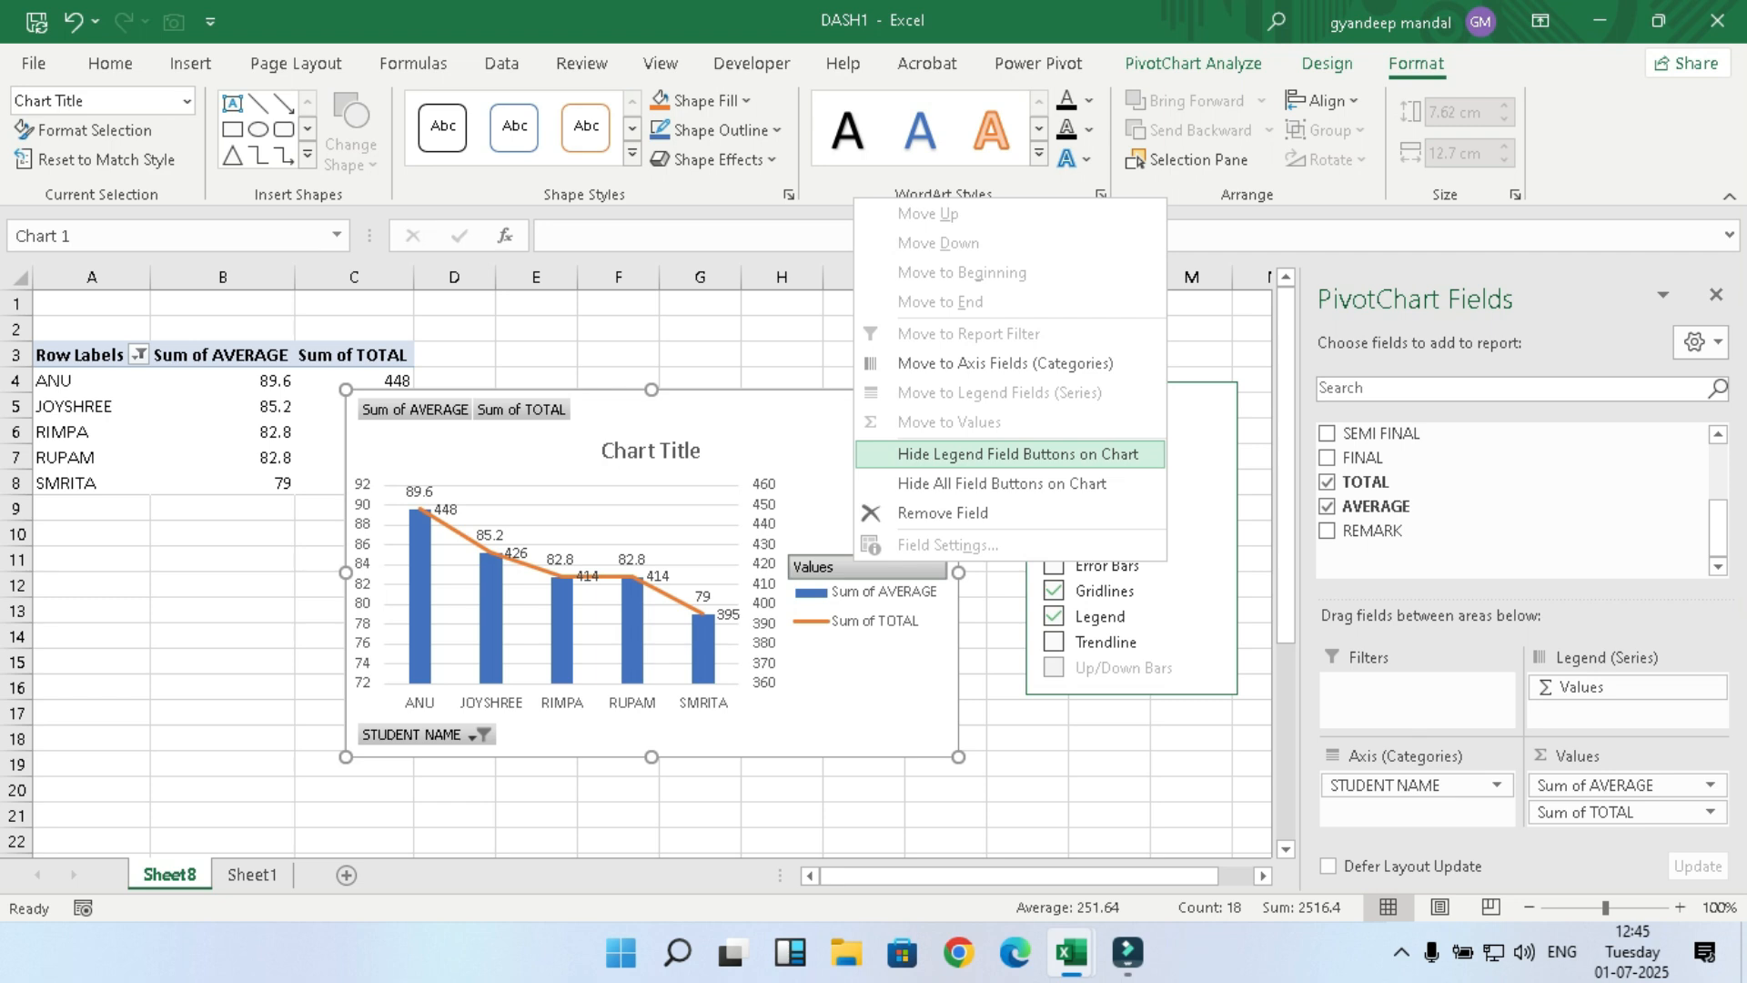
click(1018, 454)
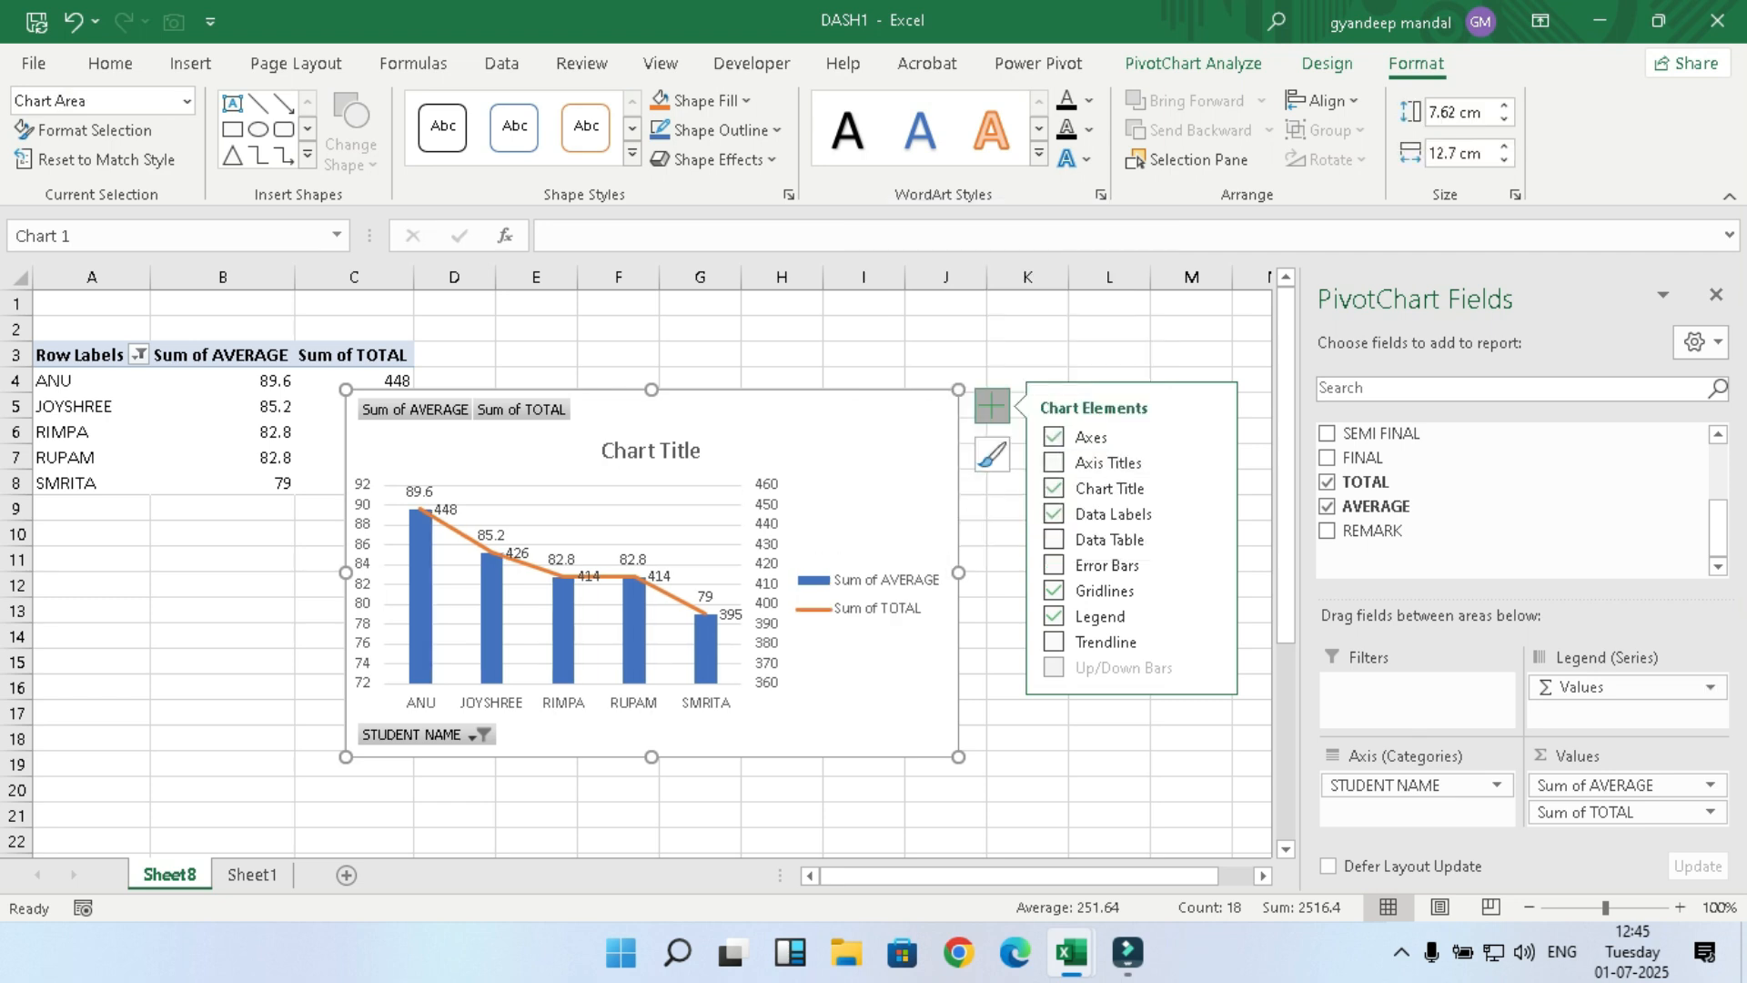
Step: Try moving the Sum of AVERAGE field to the chart's axis categories, and undo the move
right_click(452, 409)
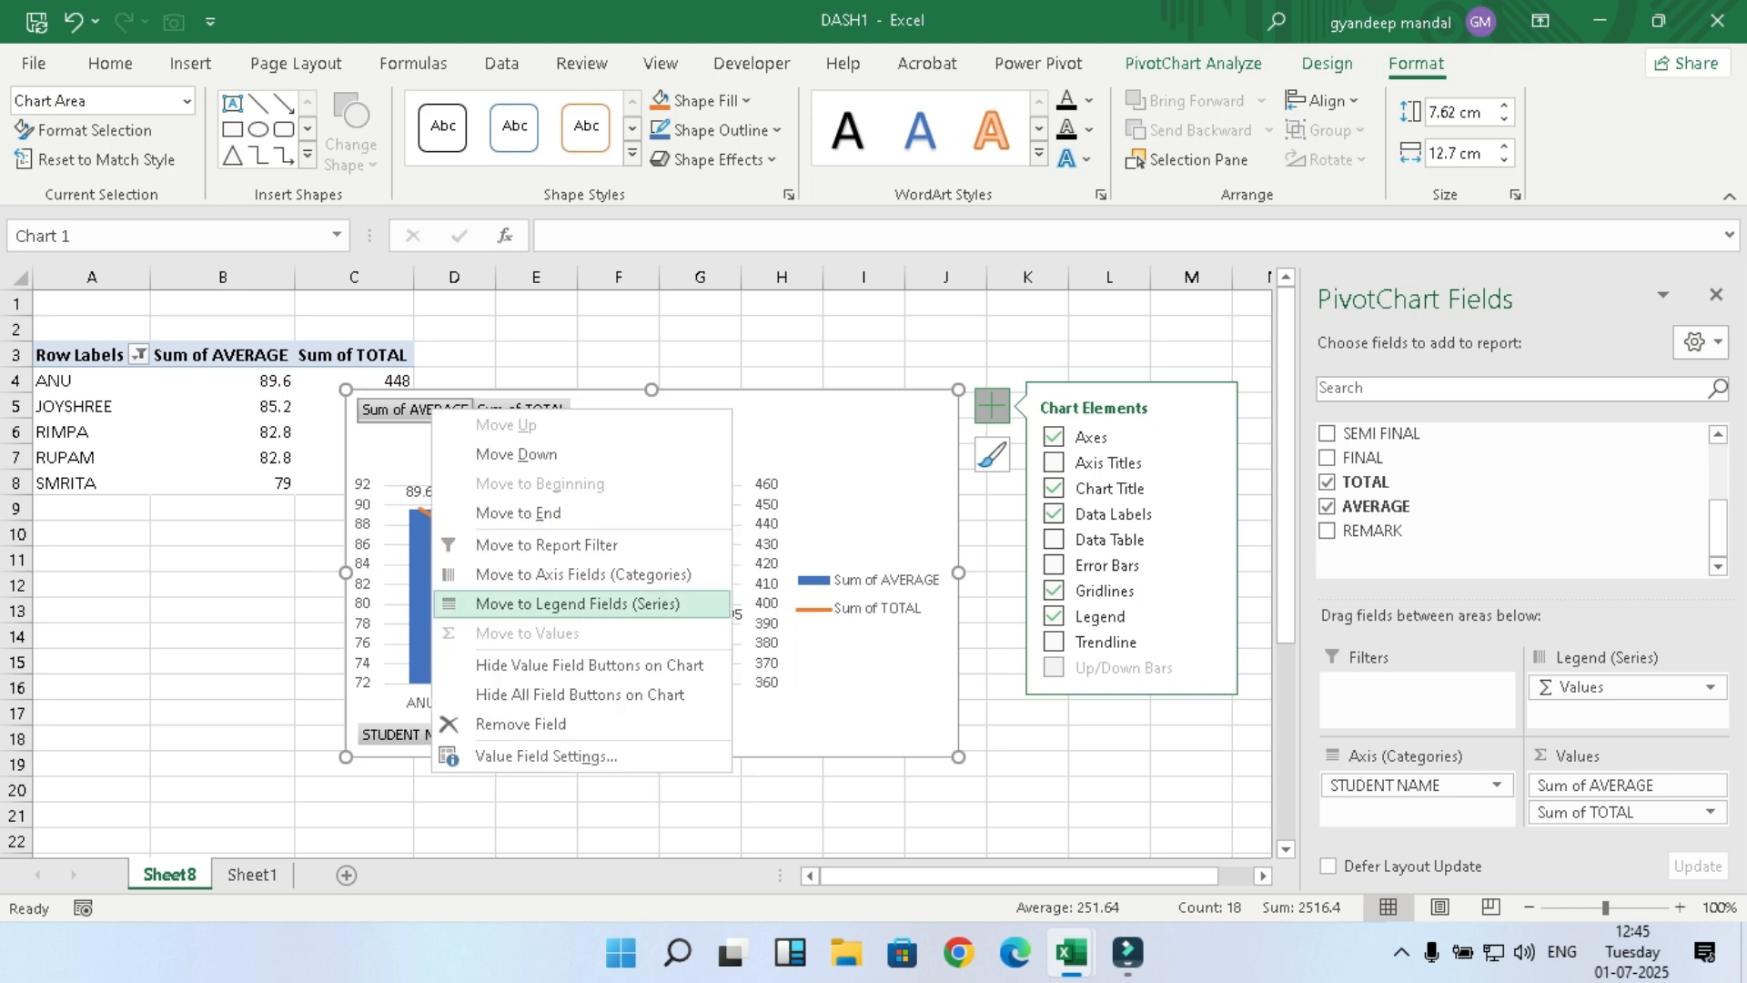
click(555, 574)
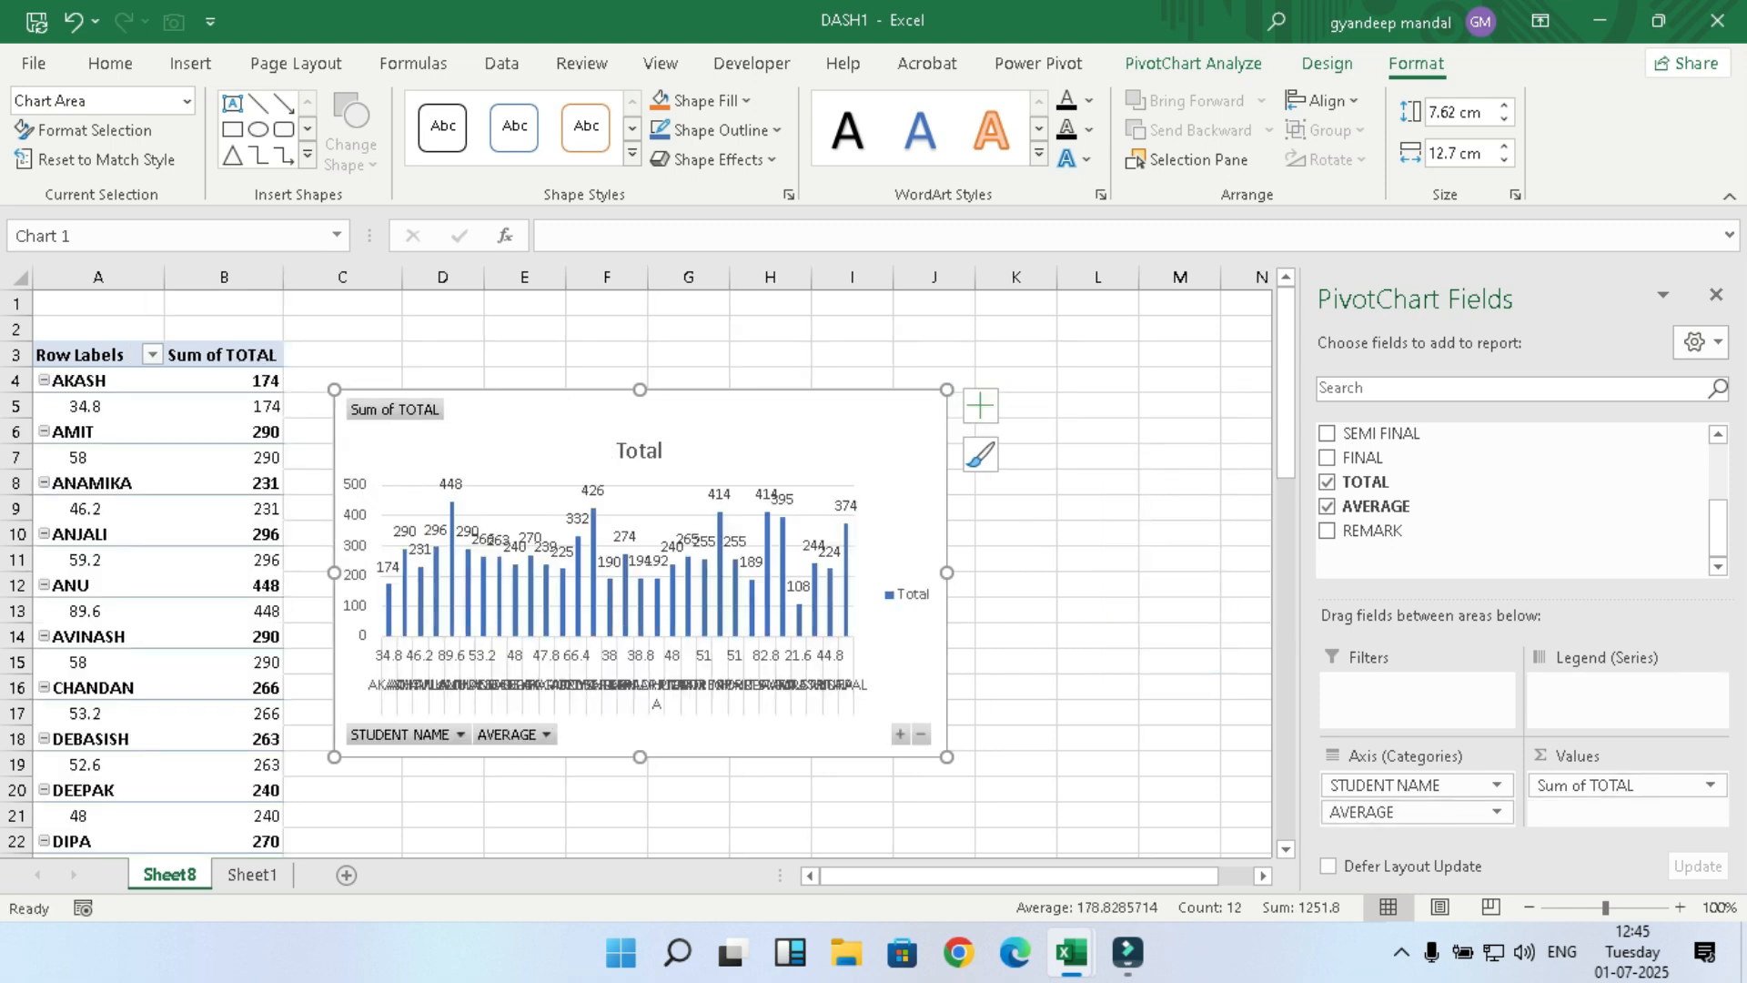
right_click(419, 409)
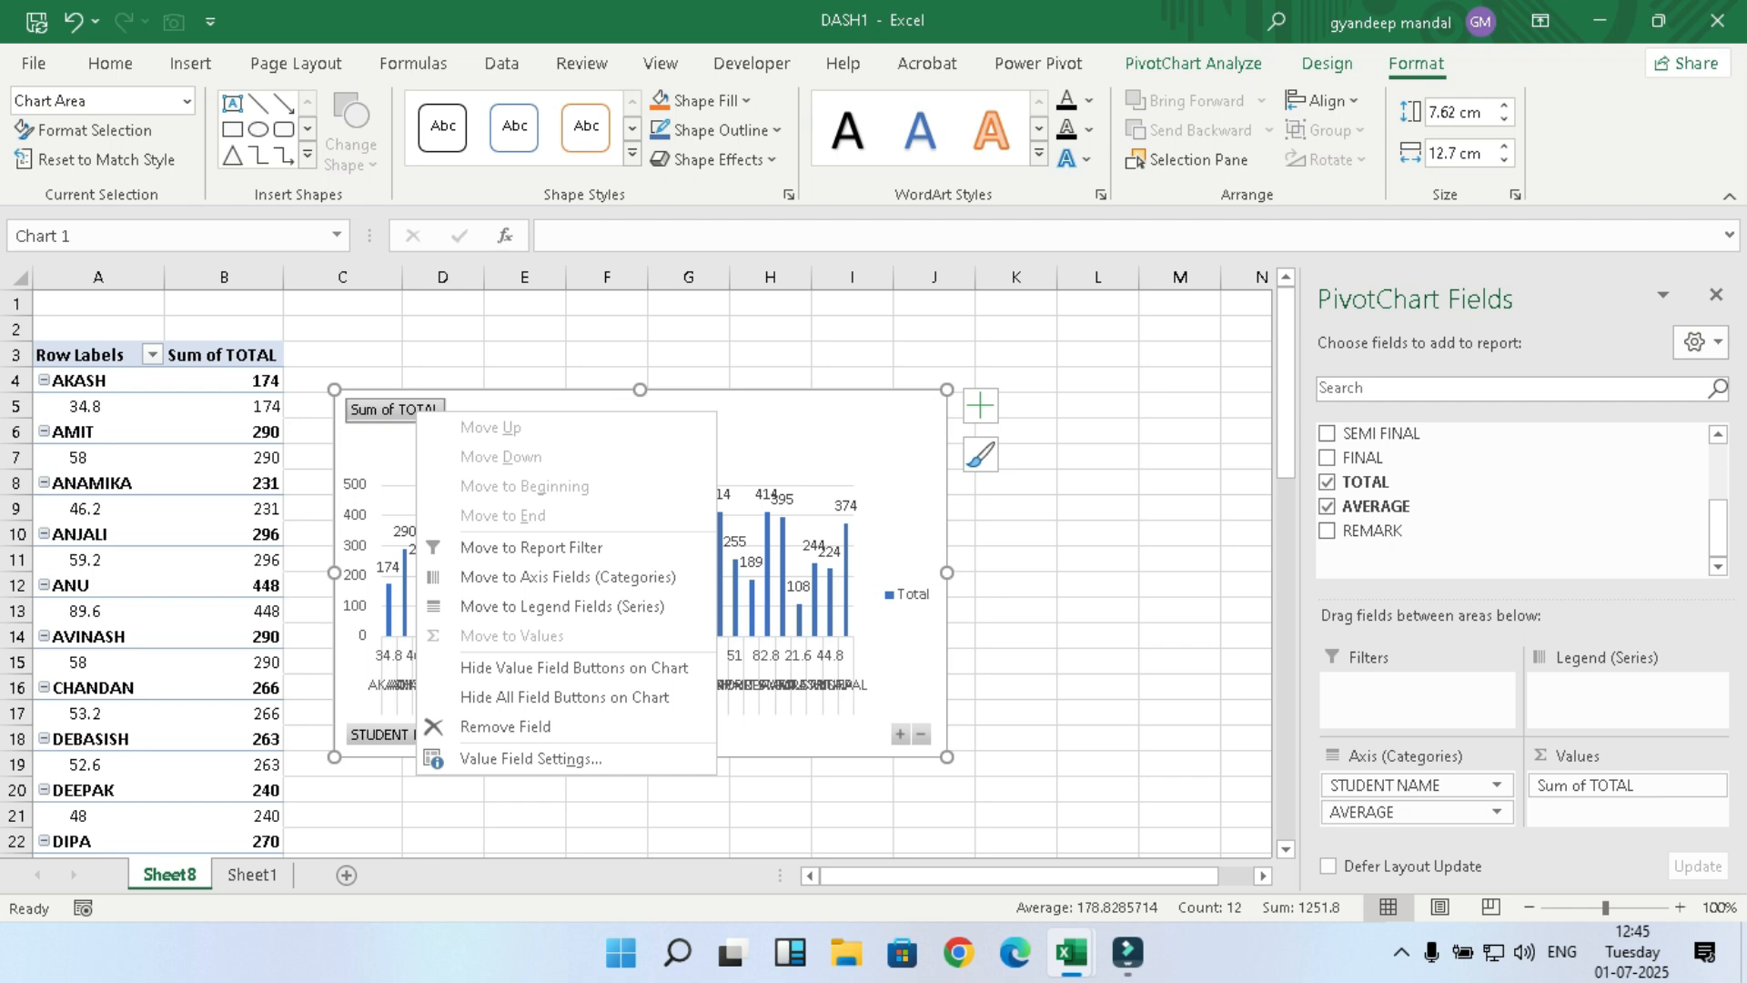
key(Escape)
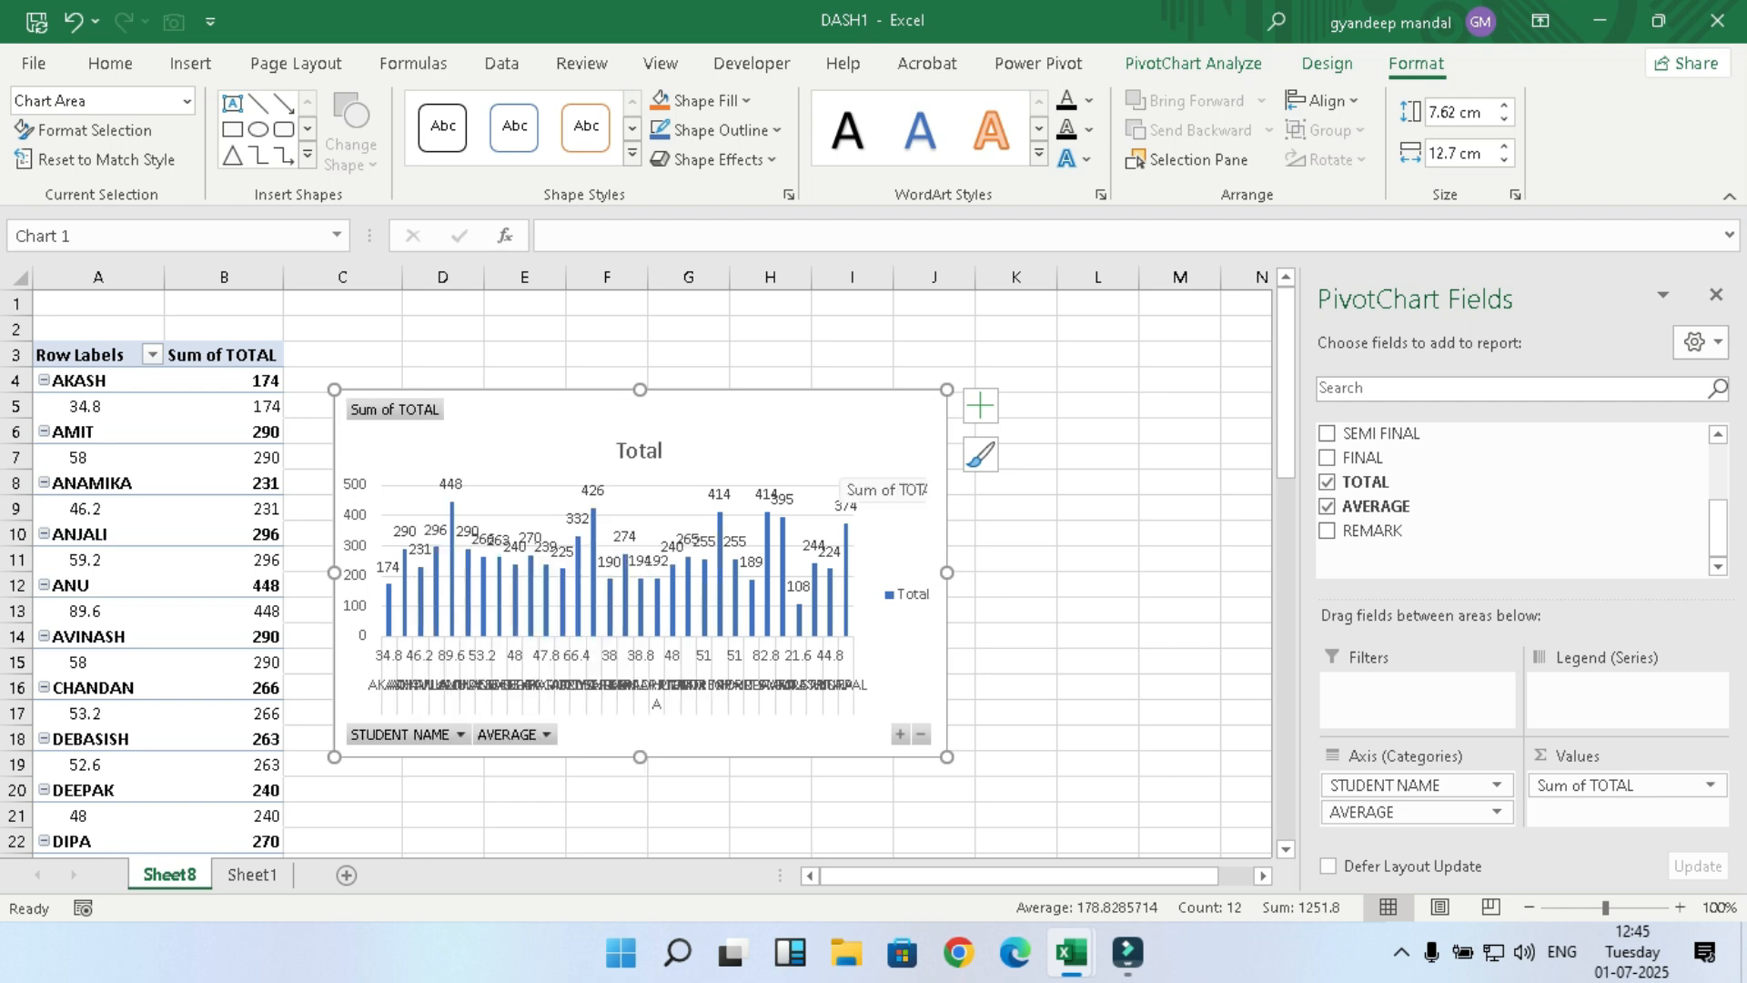
key(ctrl+z)
Step: Hide the value field buttons on the PivotChart
click(414, 409)
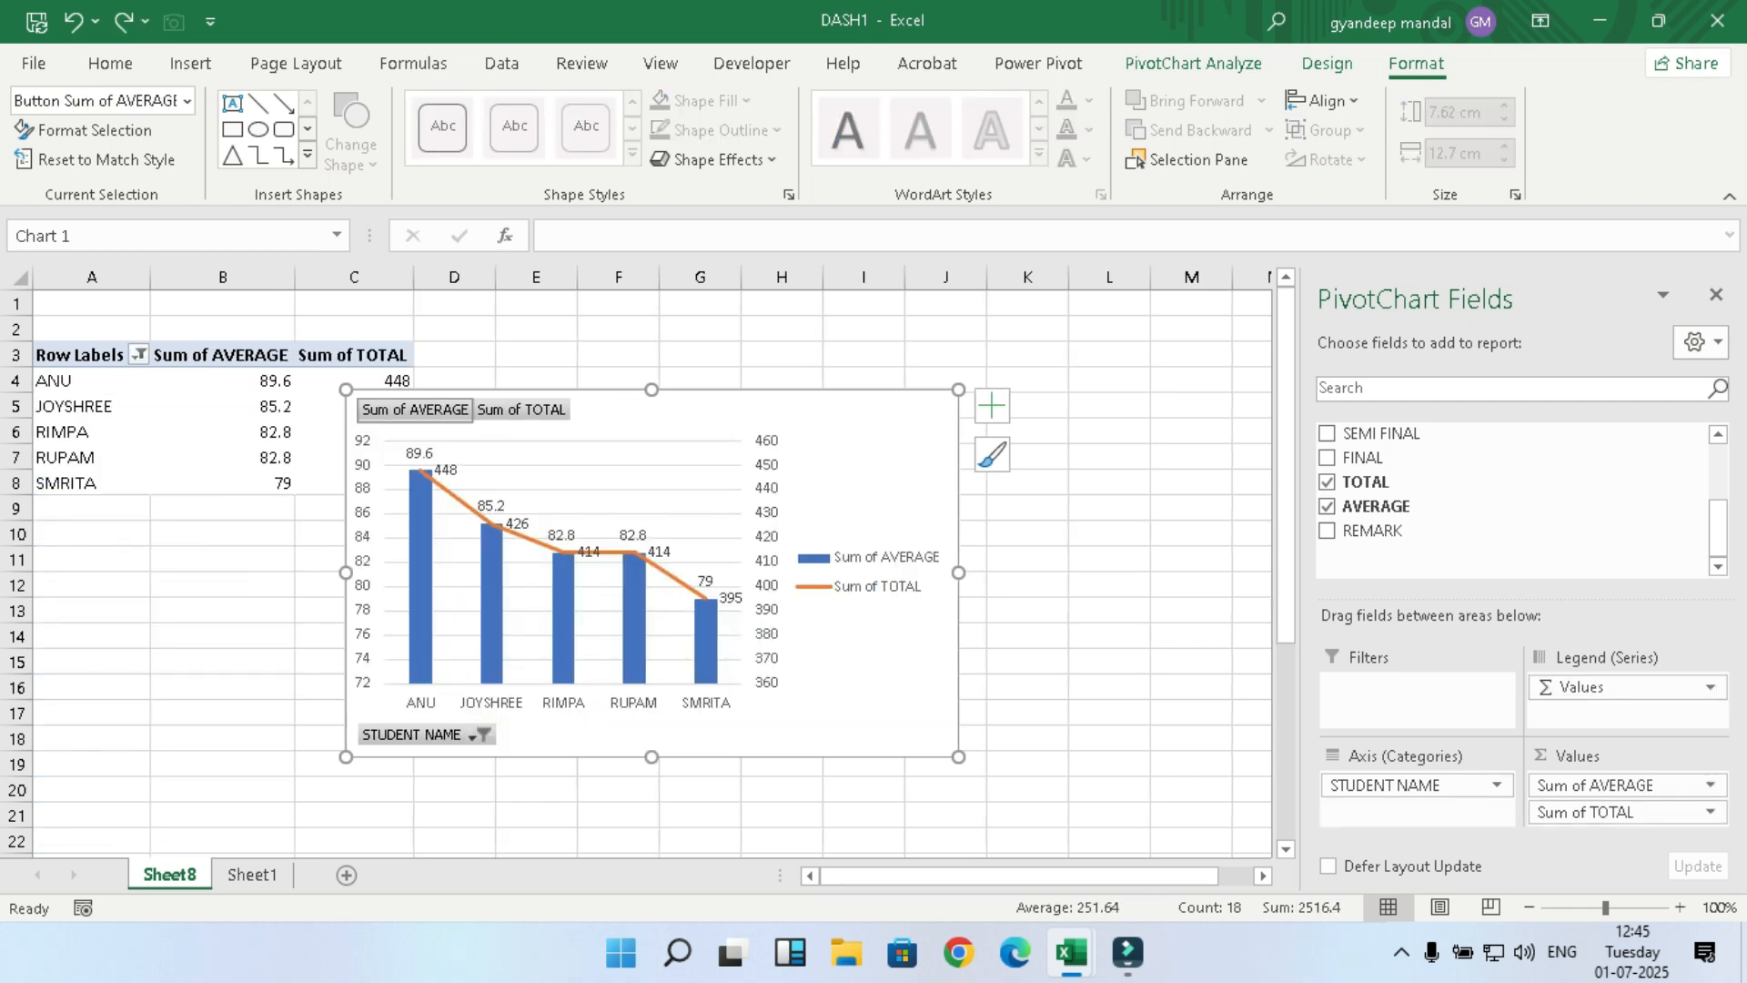
click(687, 411)
right_click(444, 411)
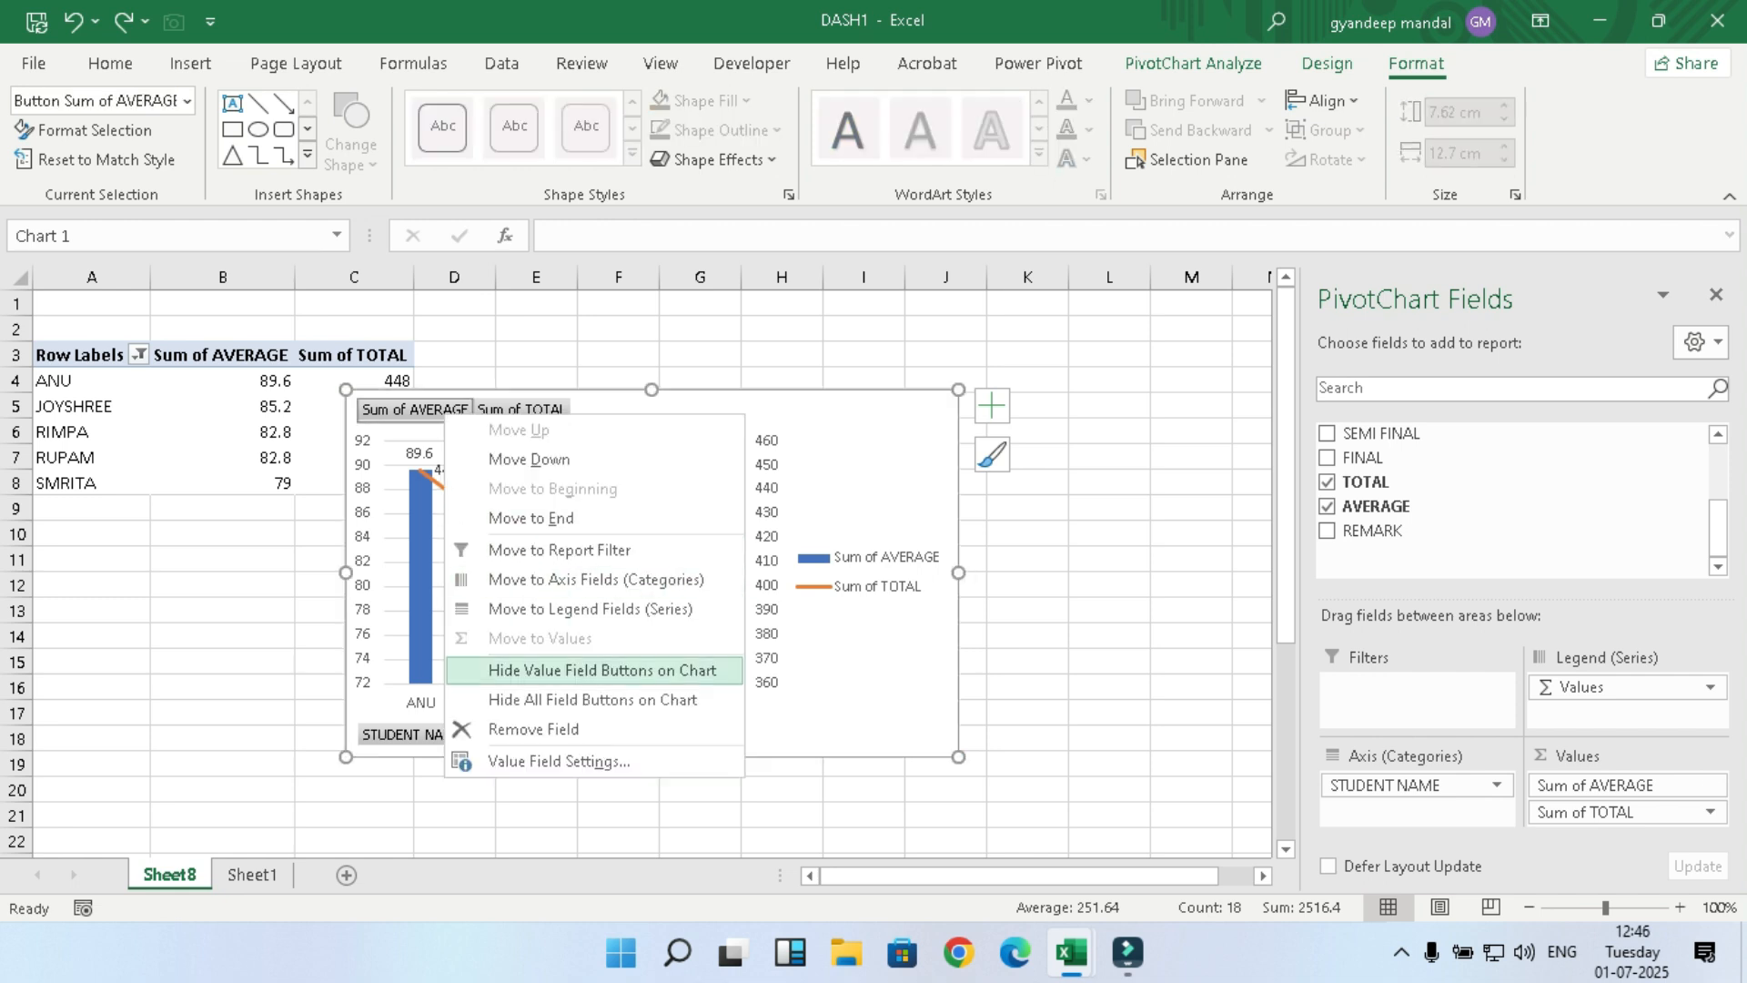
click(602, 669)
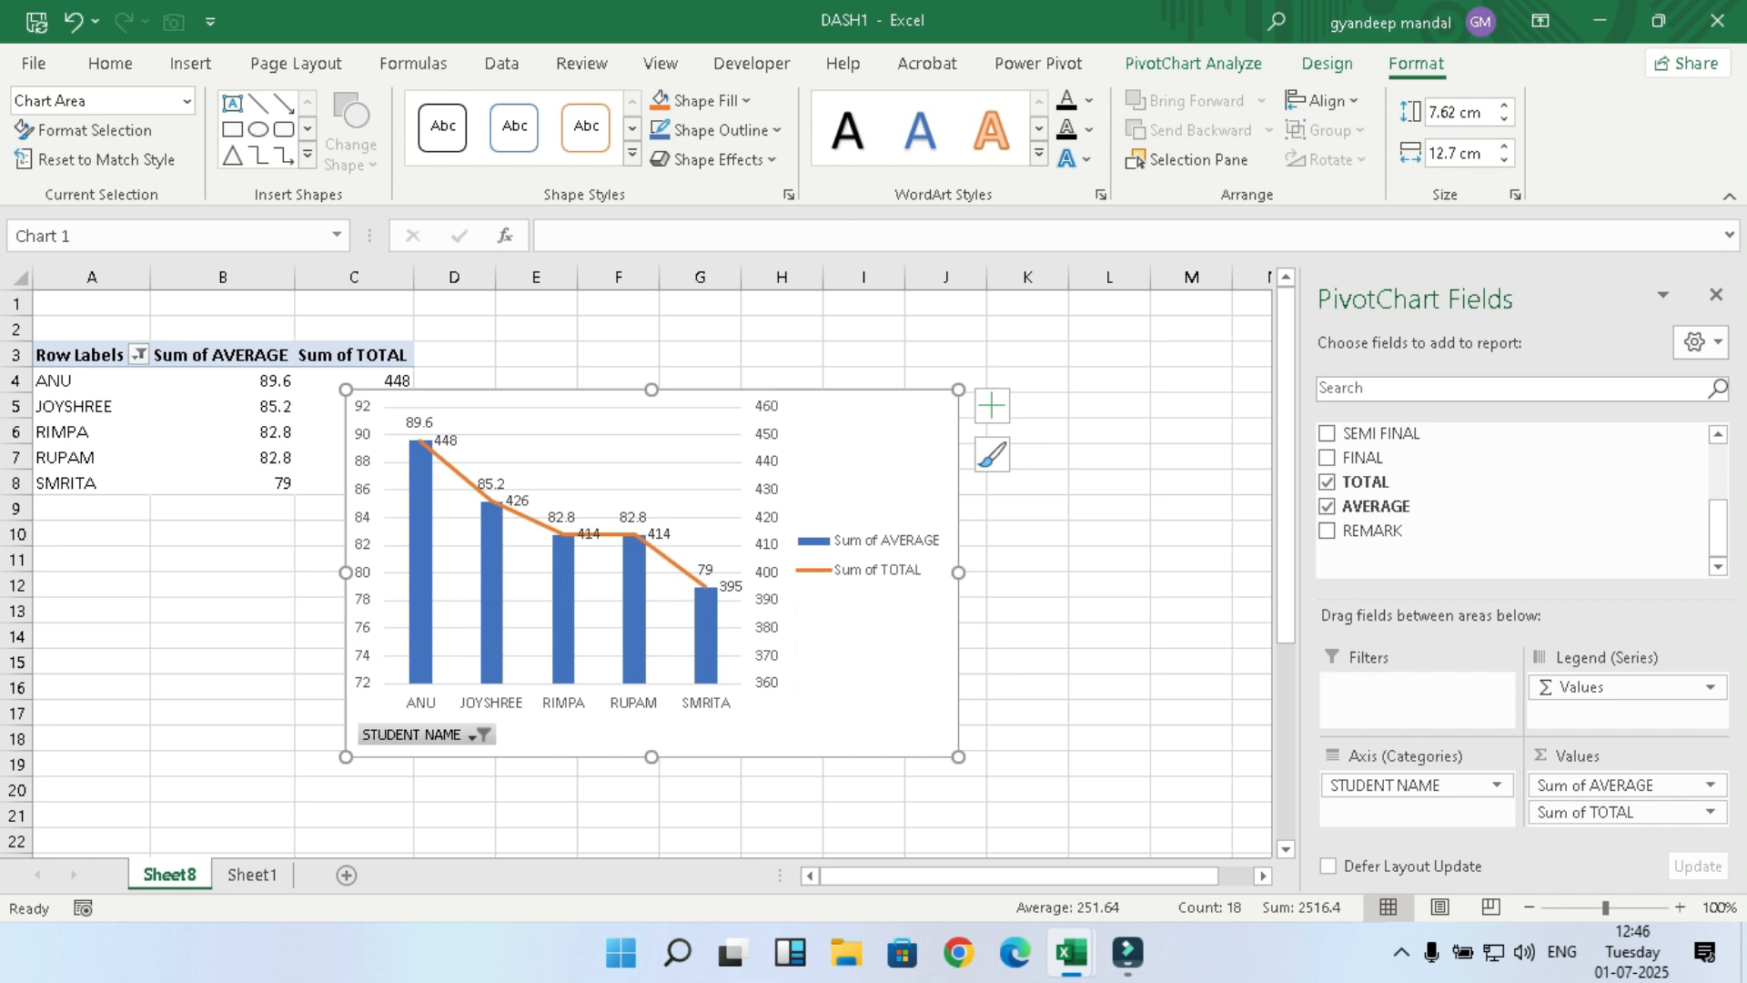
Step: Add a chart title to the PivotChart and set its text to TOP FIVE
click(992, 405)
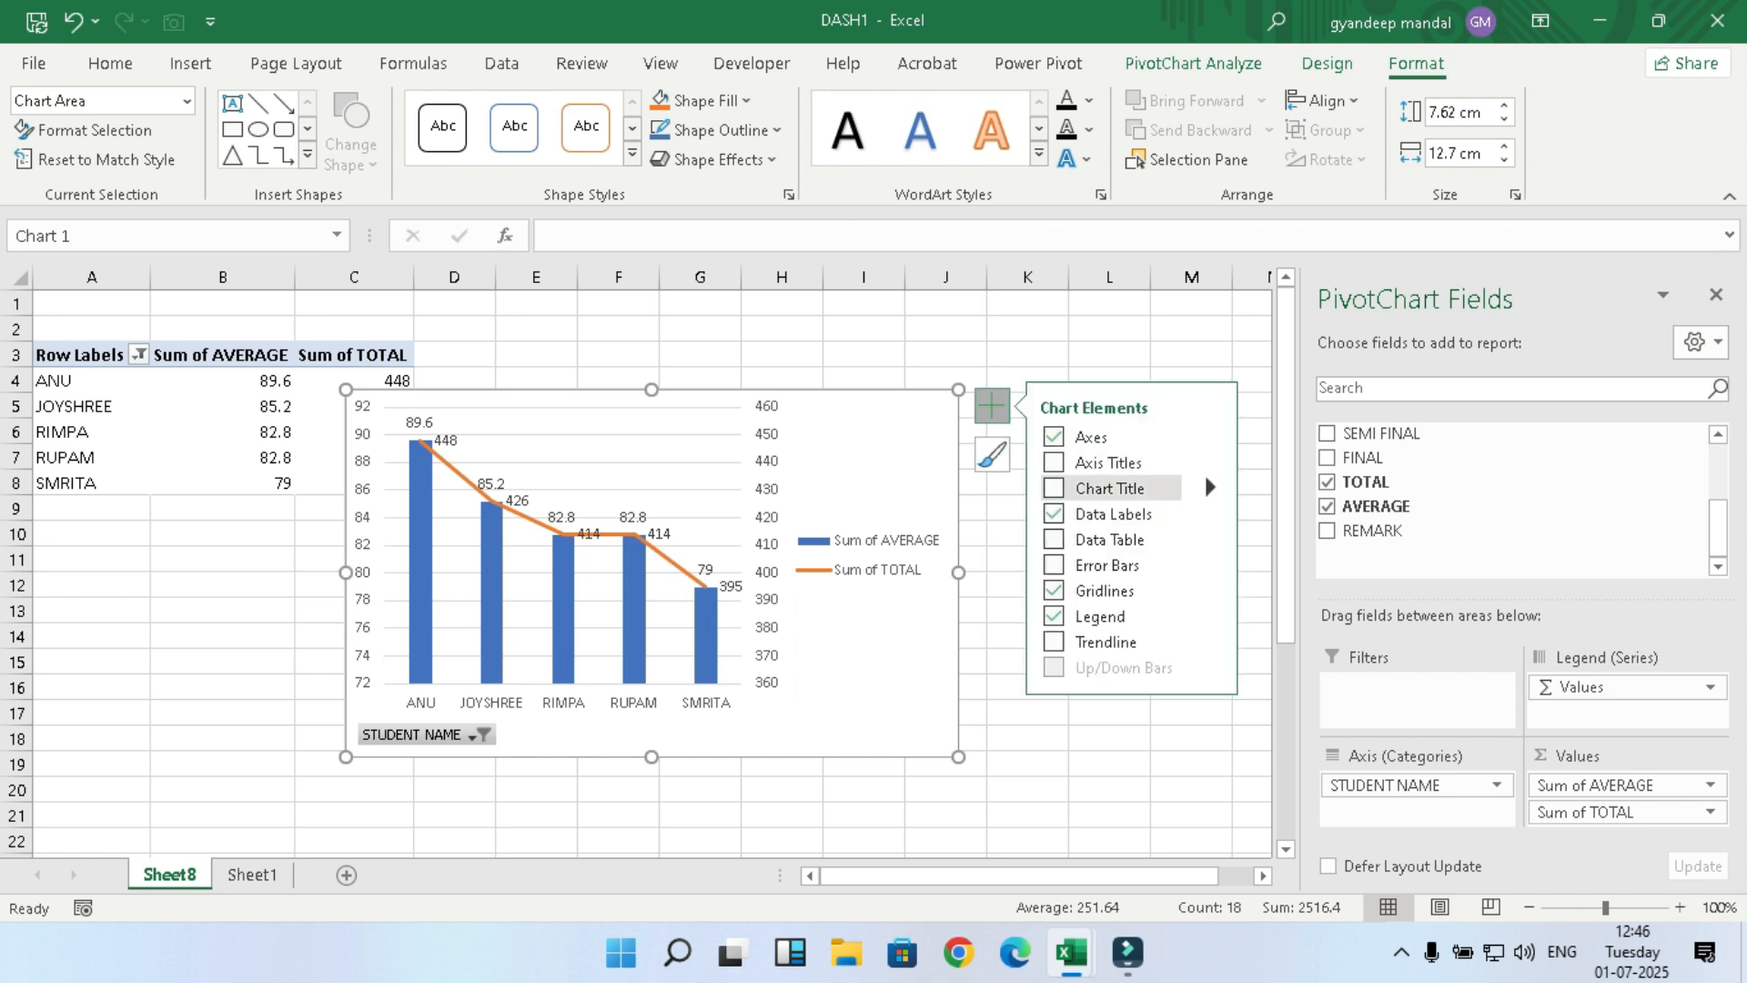
click(1055, 488)
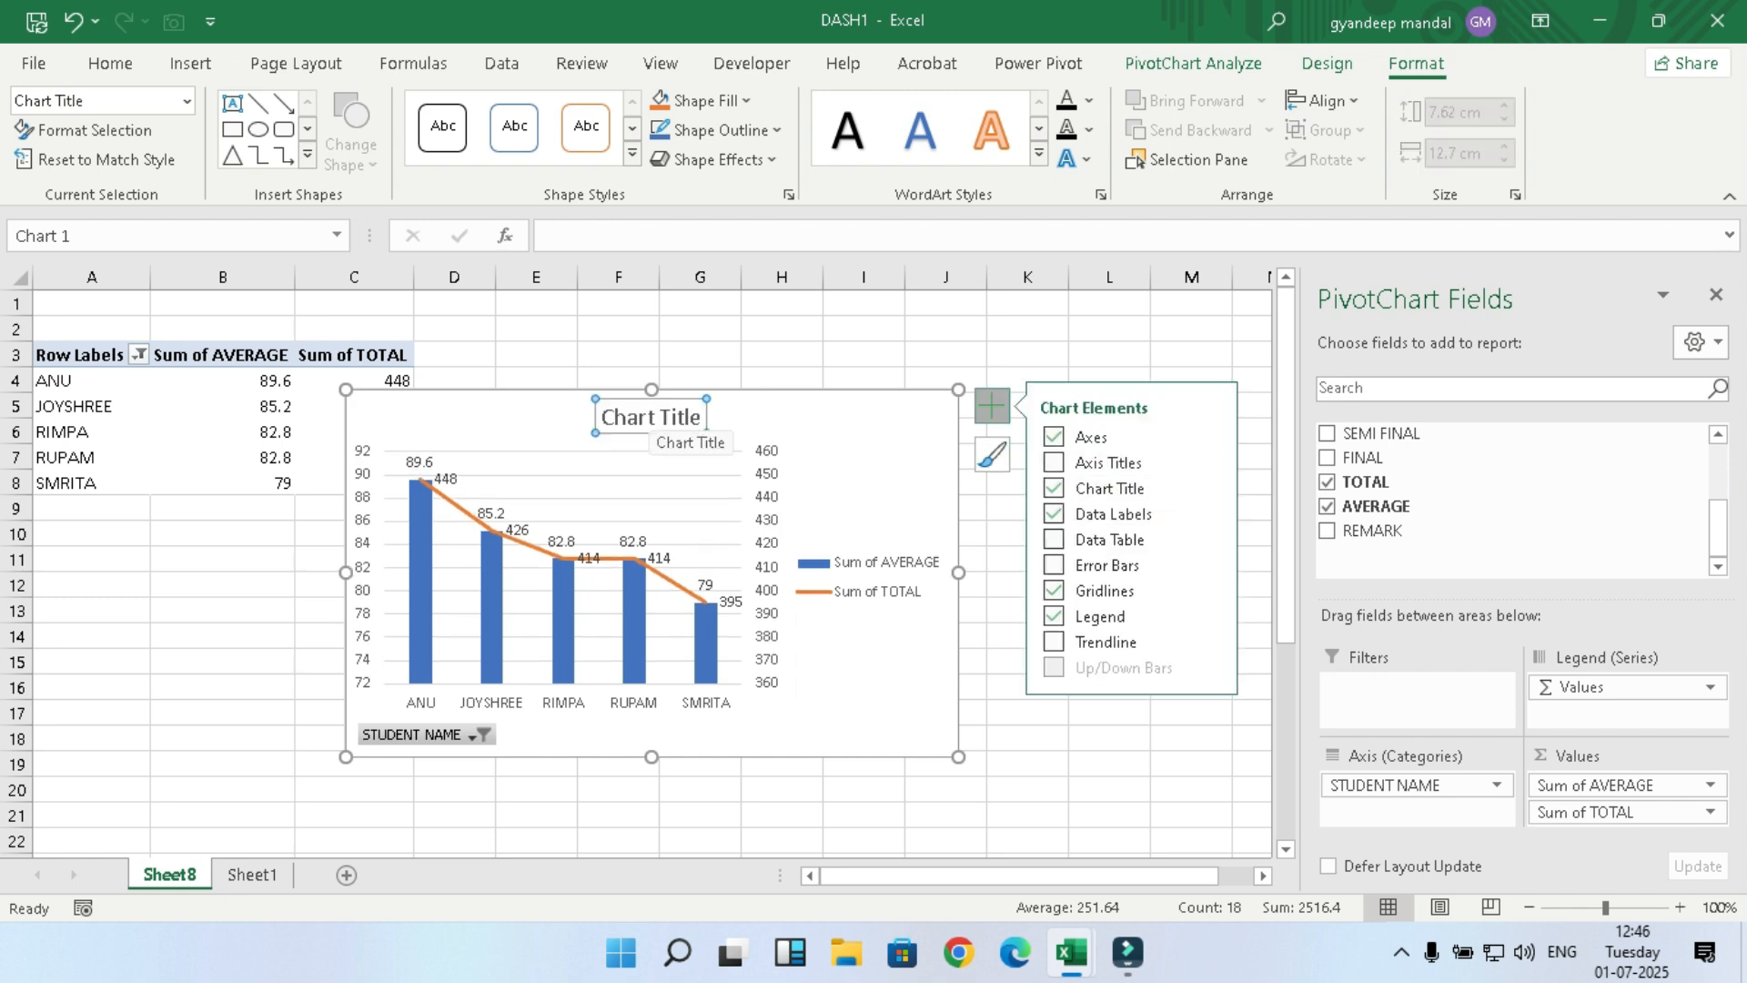
click(651, 418)
double_click(652, 418)
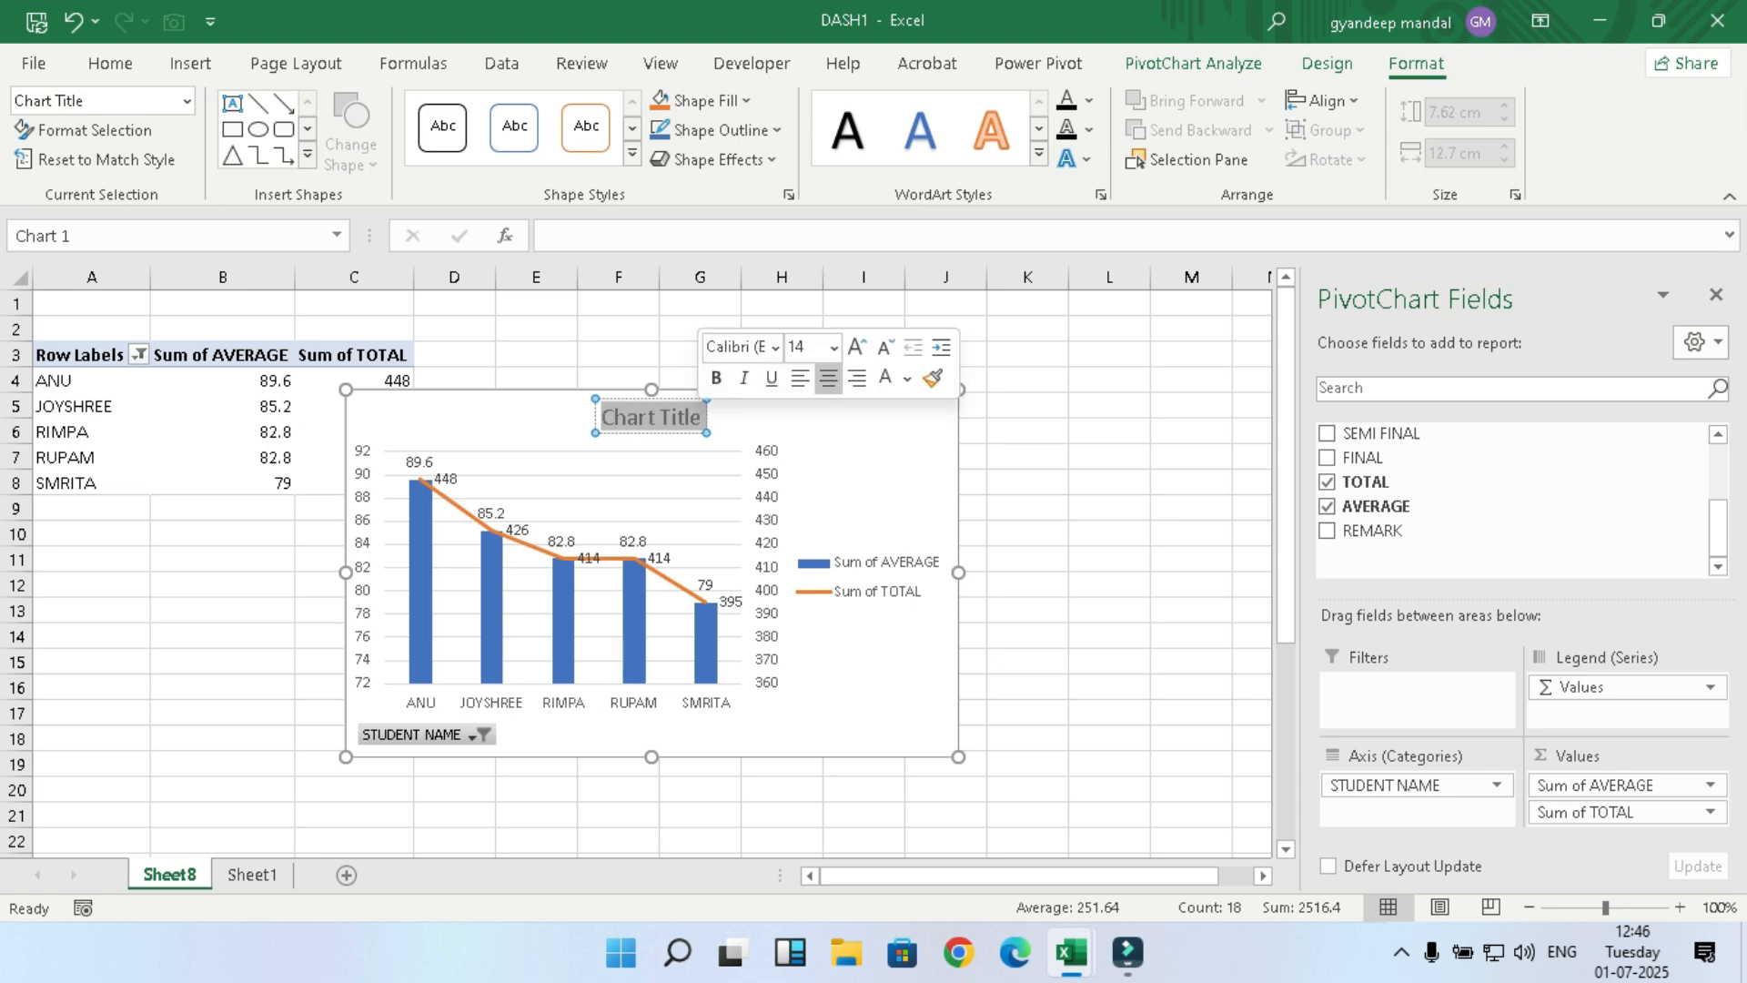
text(TOP FIVE)
click(851, 486)
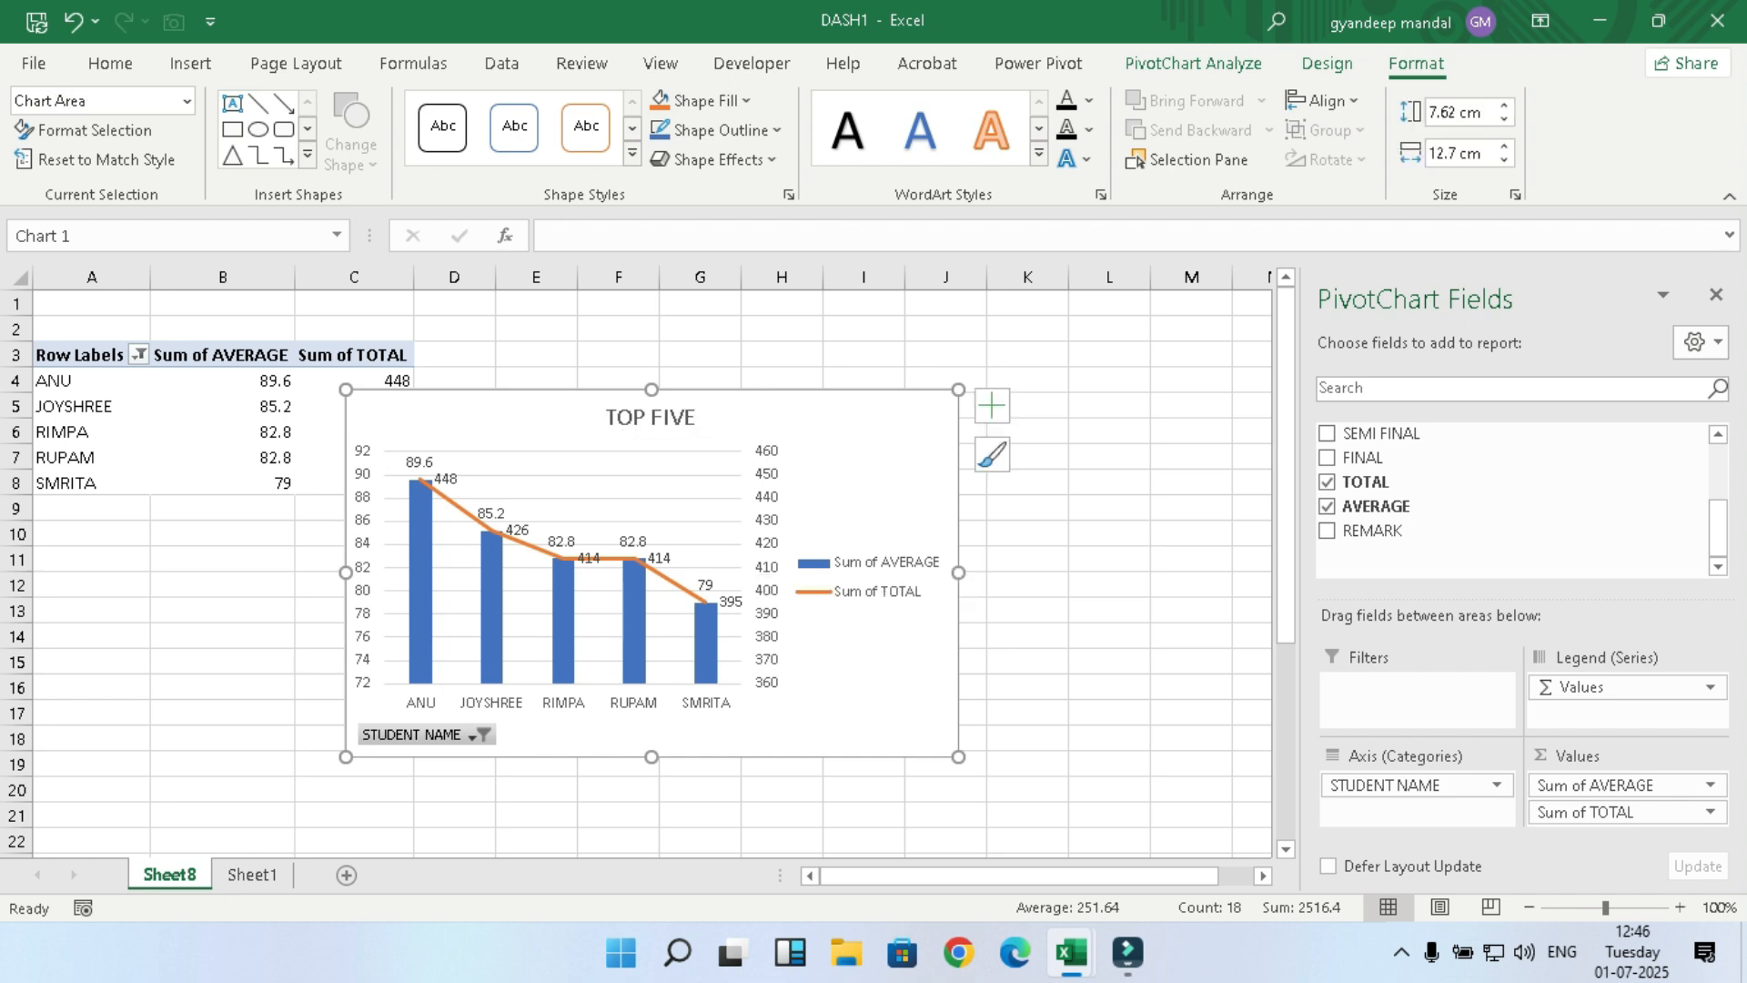
Step: Move the TOP FIVE title toward the chart's upper left with the widened legend beside it, and narrow the chart to about 12.54 cm
click(846, 575)
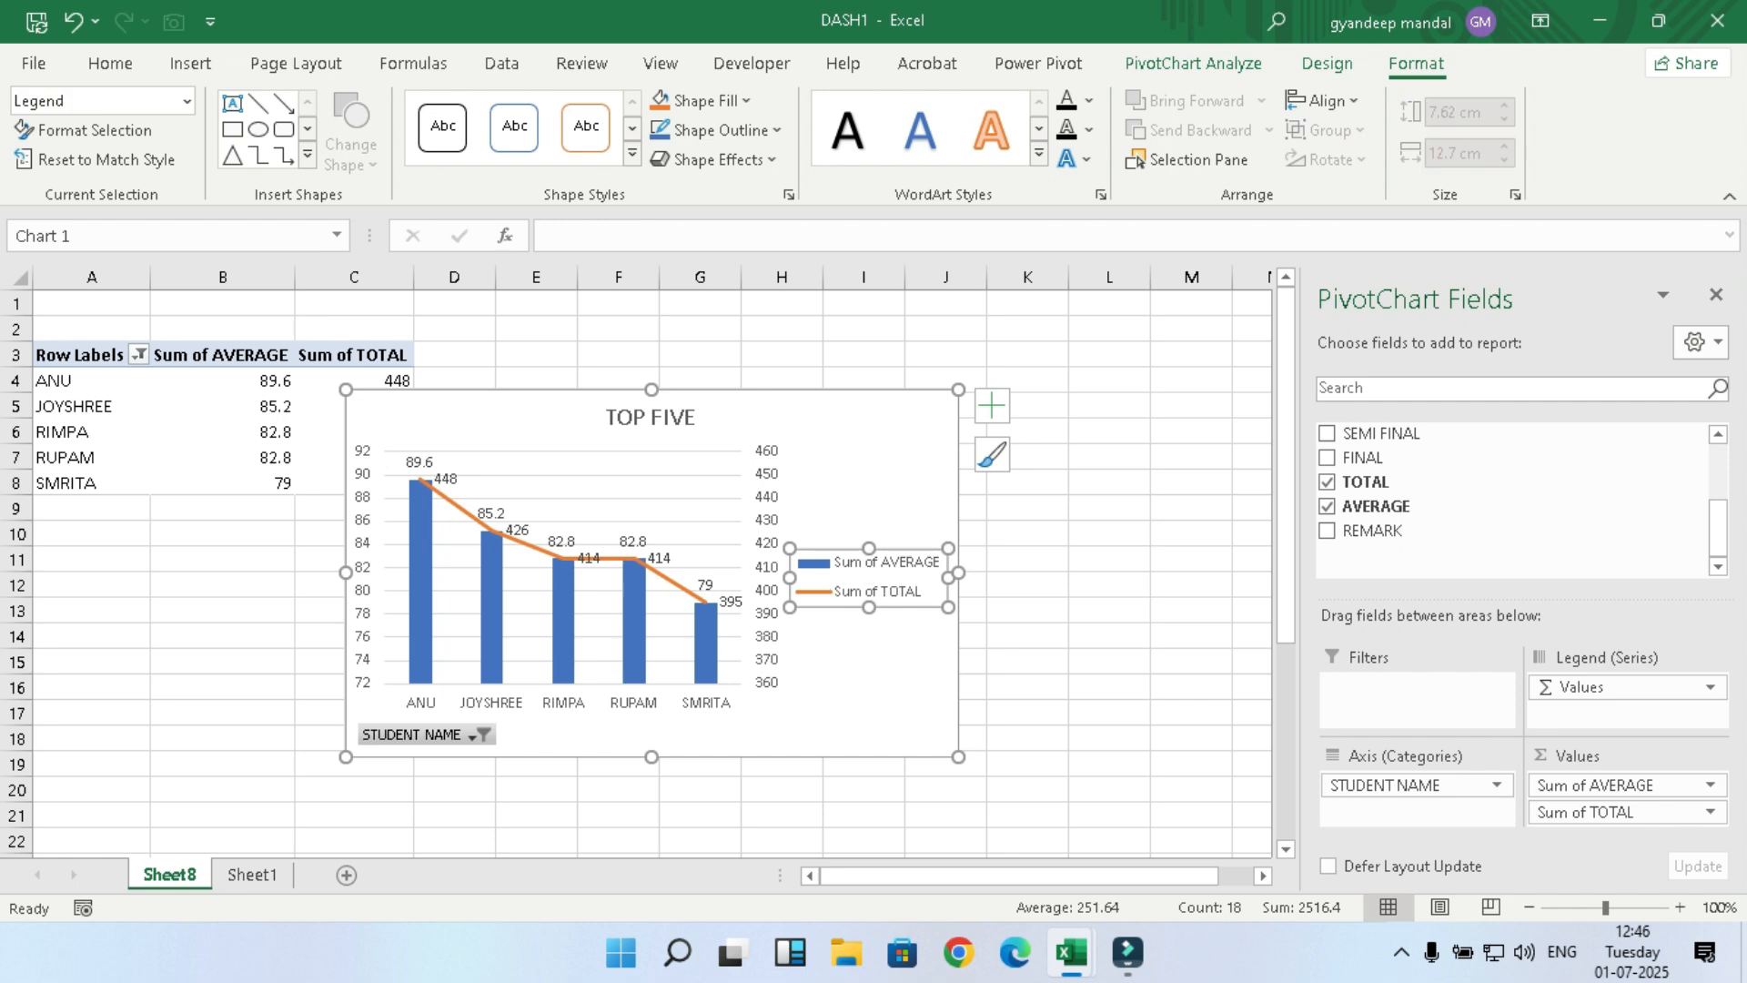
click(651, 416)
drag(651, 417, 480, 418)
click(866, 577)
mouse_move(867, 577)
mouse_down()
mouse_move(727, 430)
mouse_move(631, 430)
mouse_move(813, 432)
mouse_up()
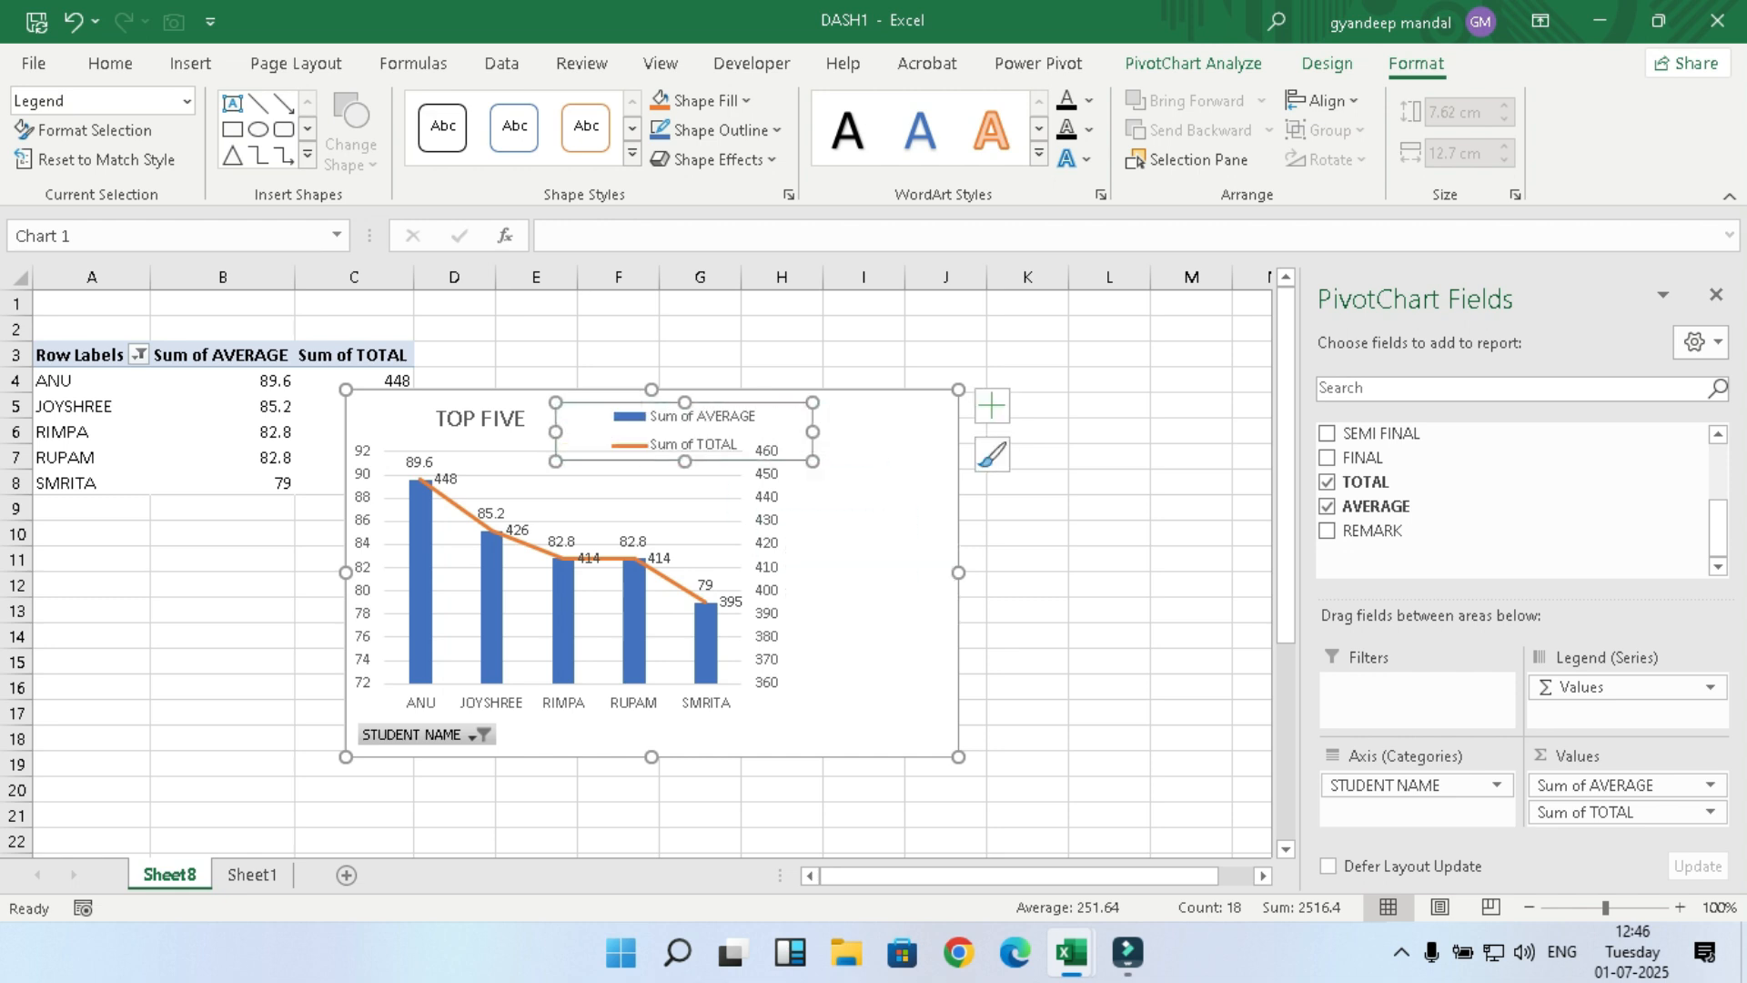
drag(555, 433, 520, 432)
drag(637, 403, 647, 402)
mouse_move(958, 572)
mouse_down()
mouse_move(858, 572)
mouse_move(951, 573)
mouse_up()
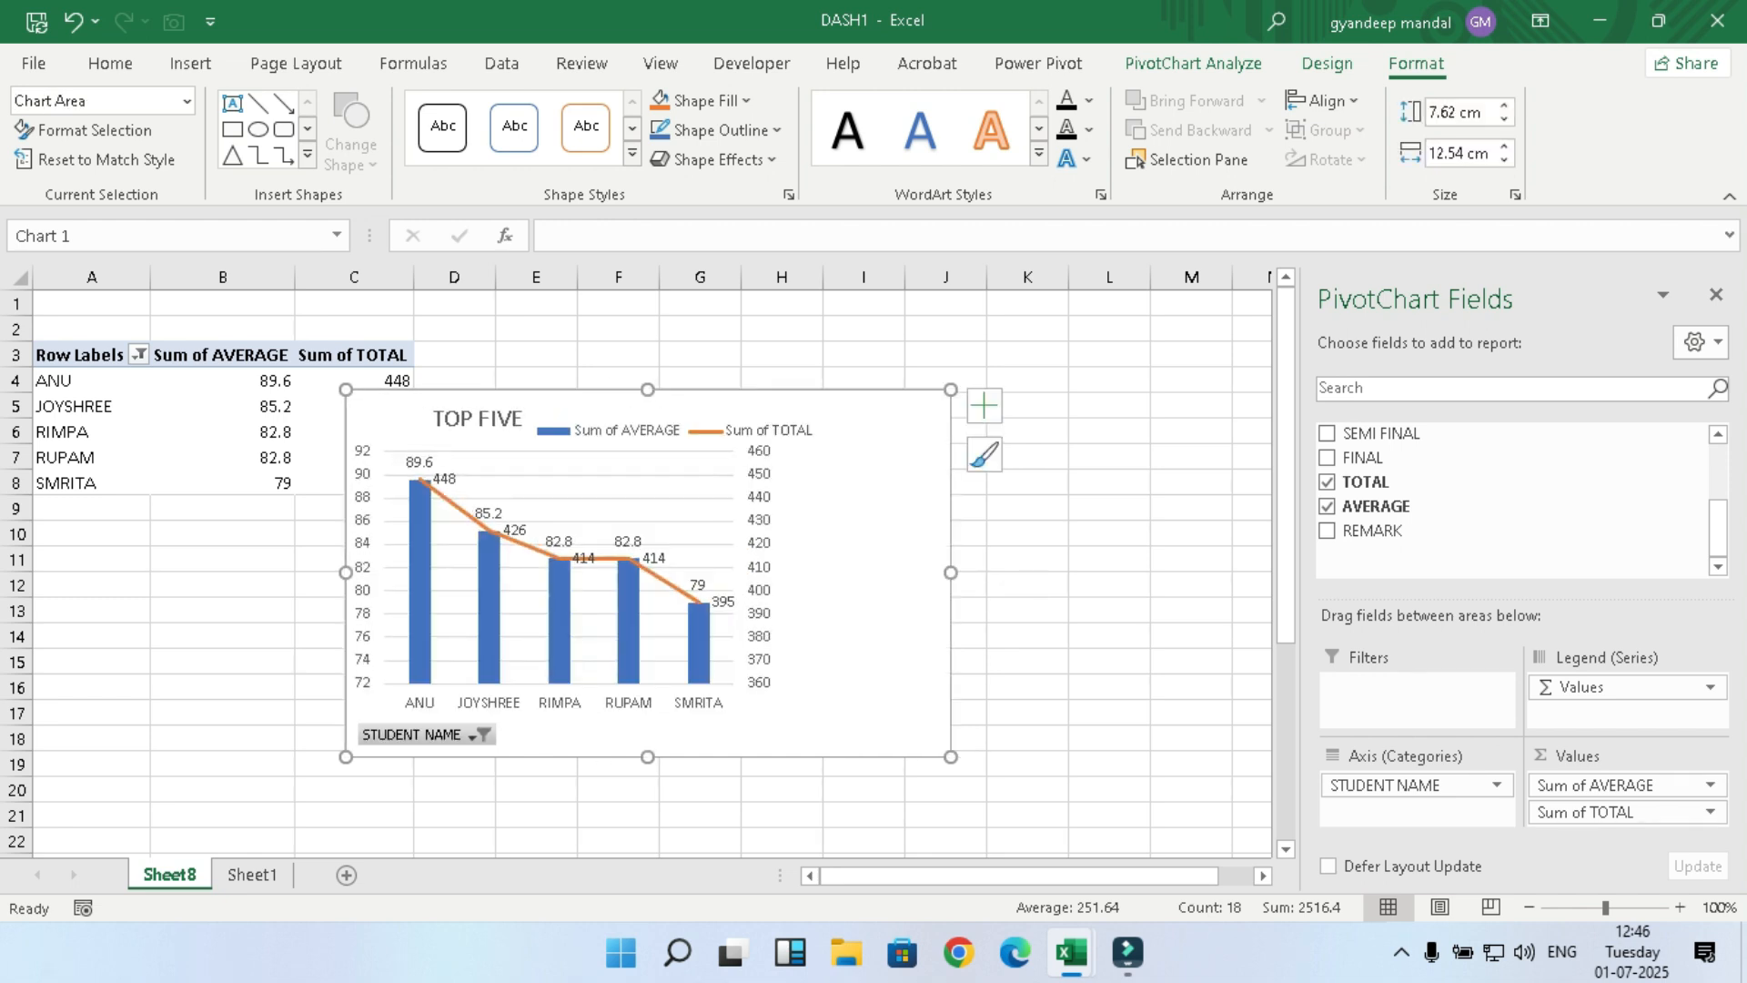
Step: Remove the gridlines from the TOP FIVE chart
click(674, 430)
click(674, 474)
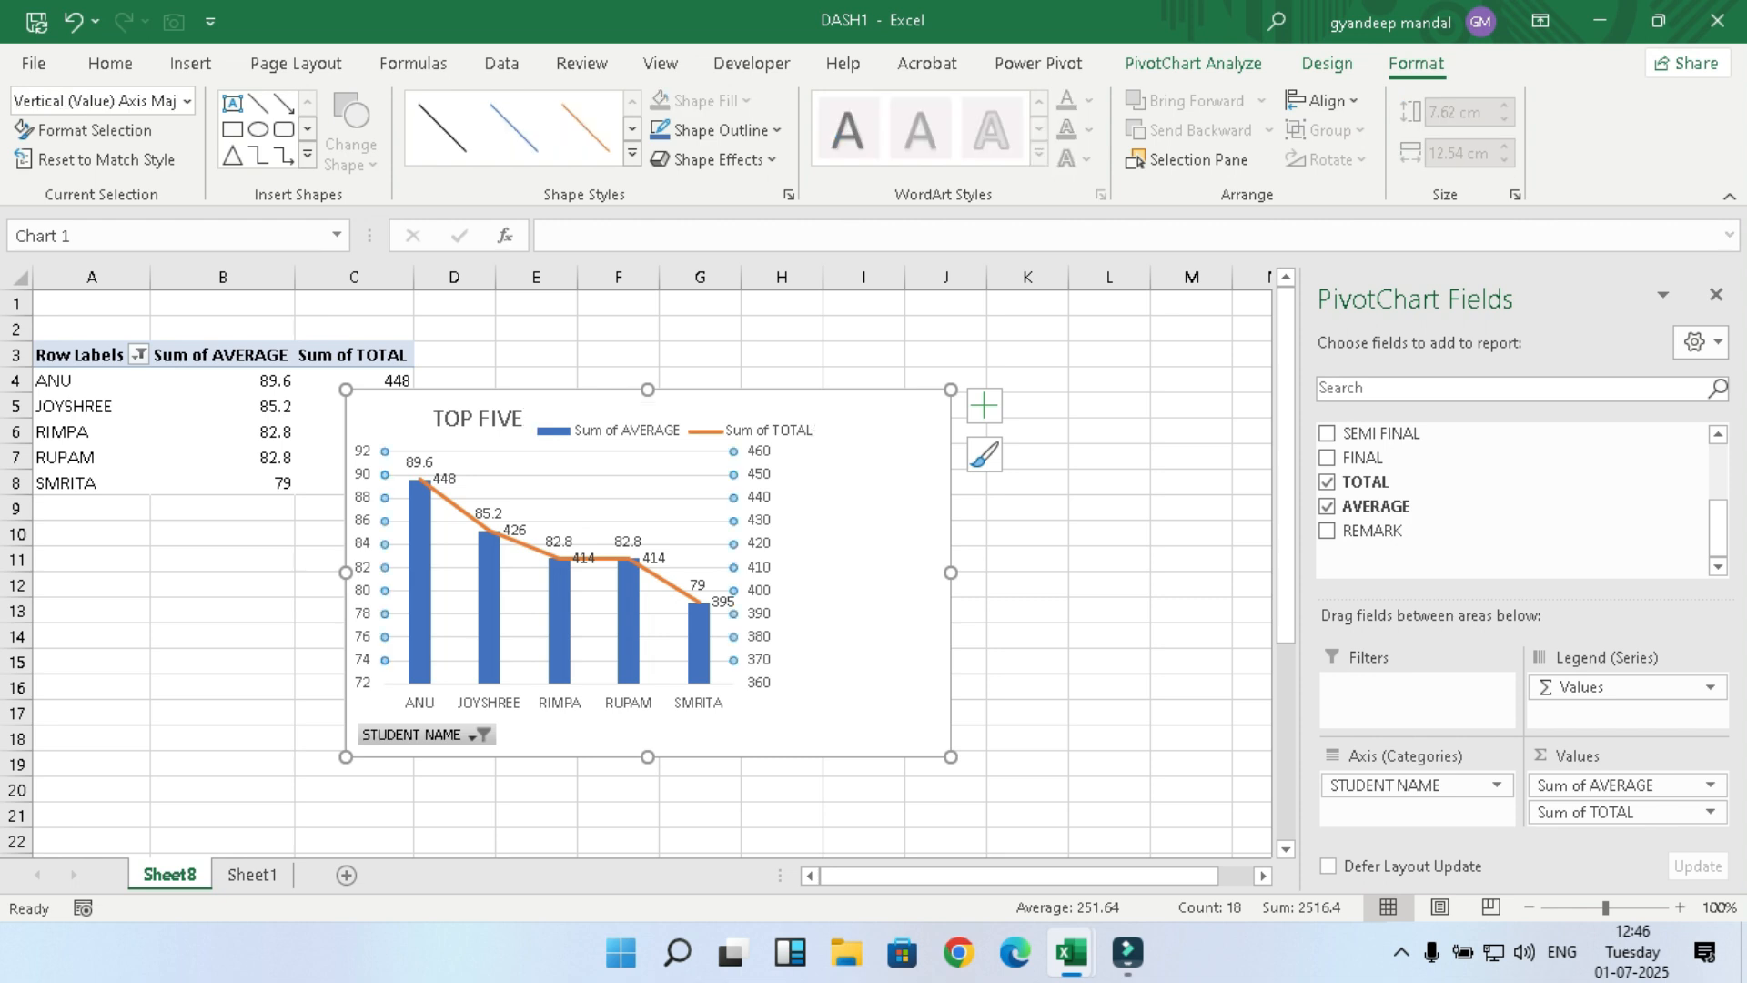
click(983, 406)
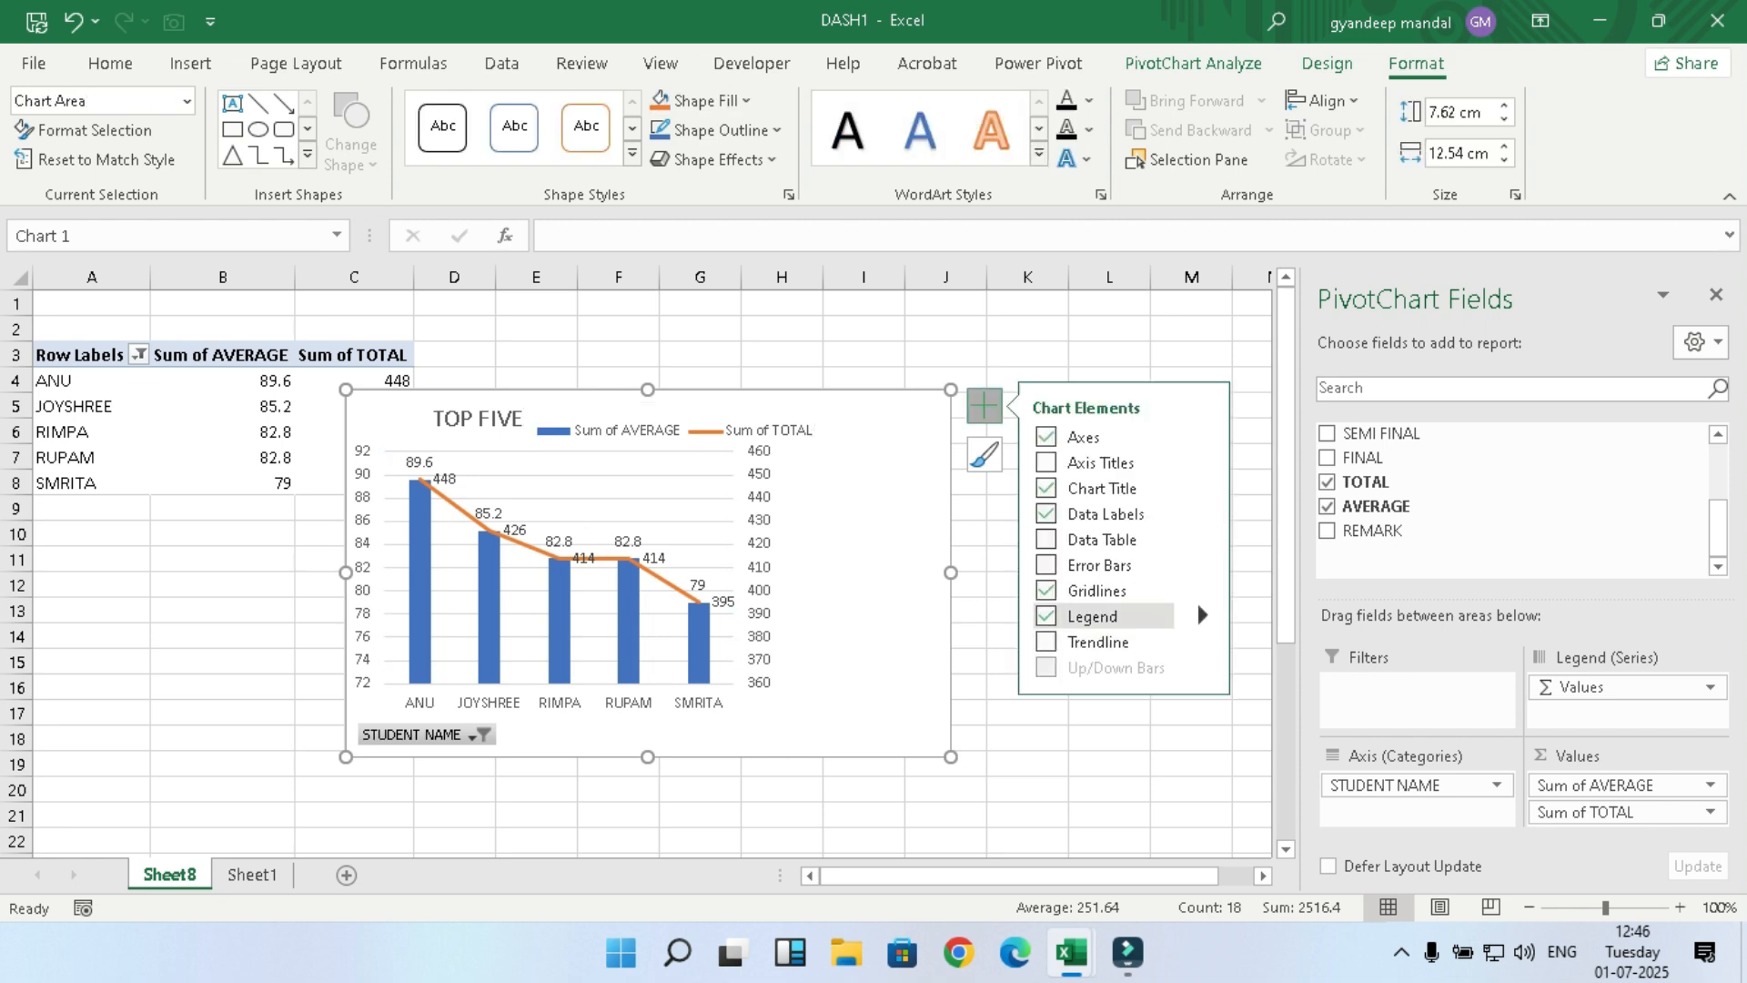
click(1047, 590)
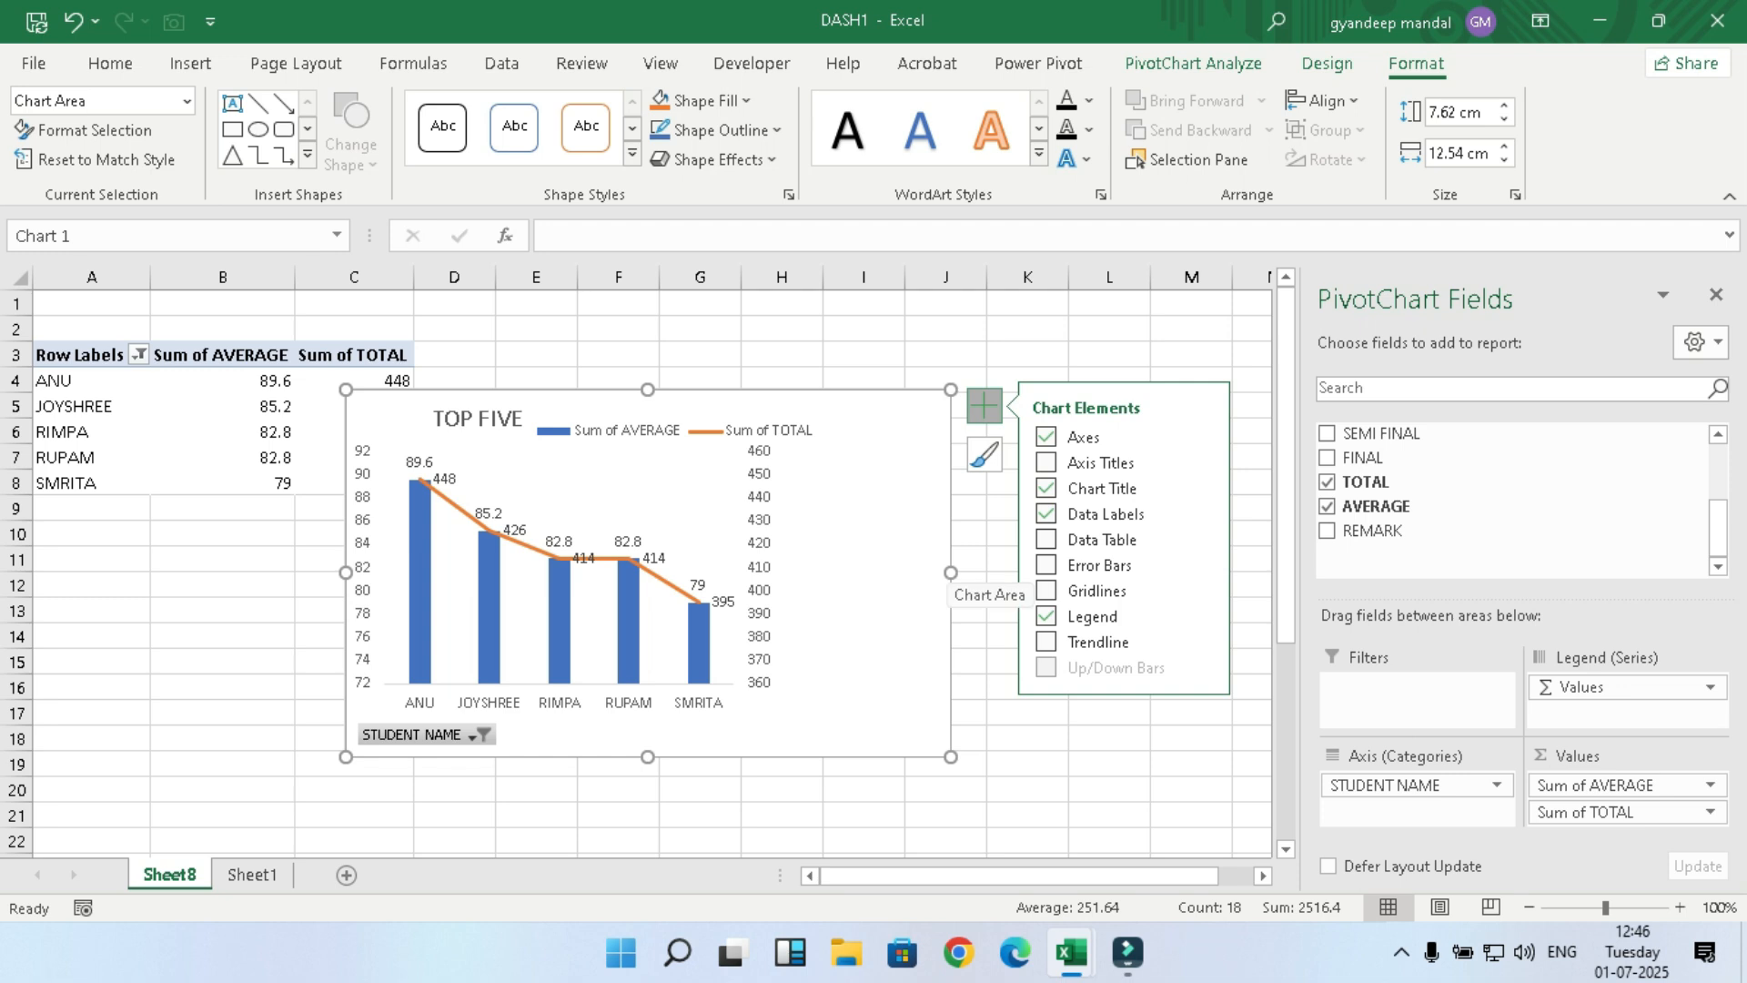
click(983, 406)
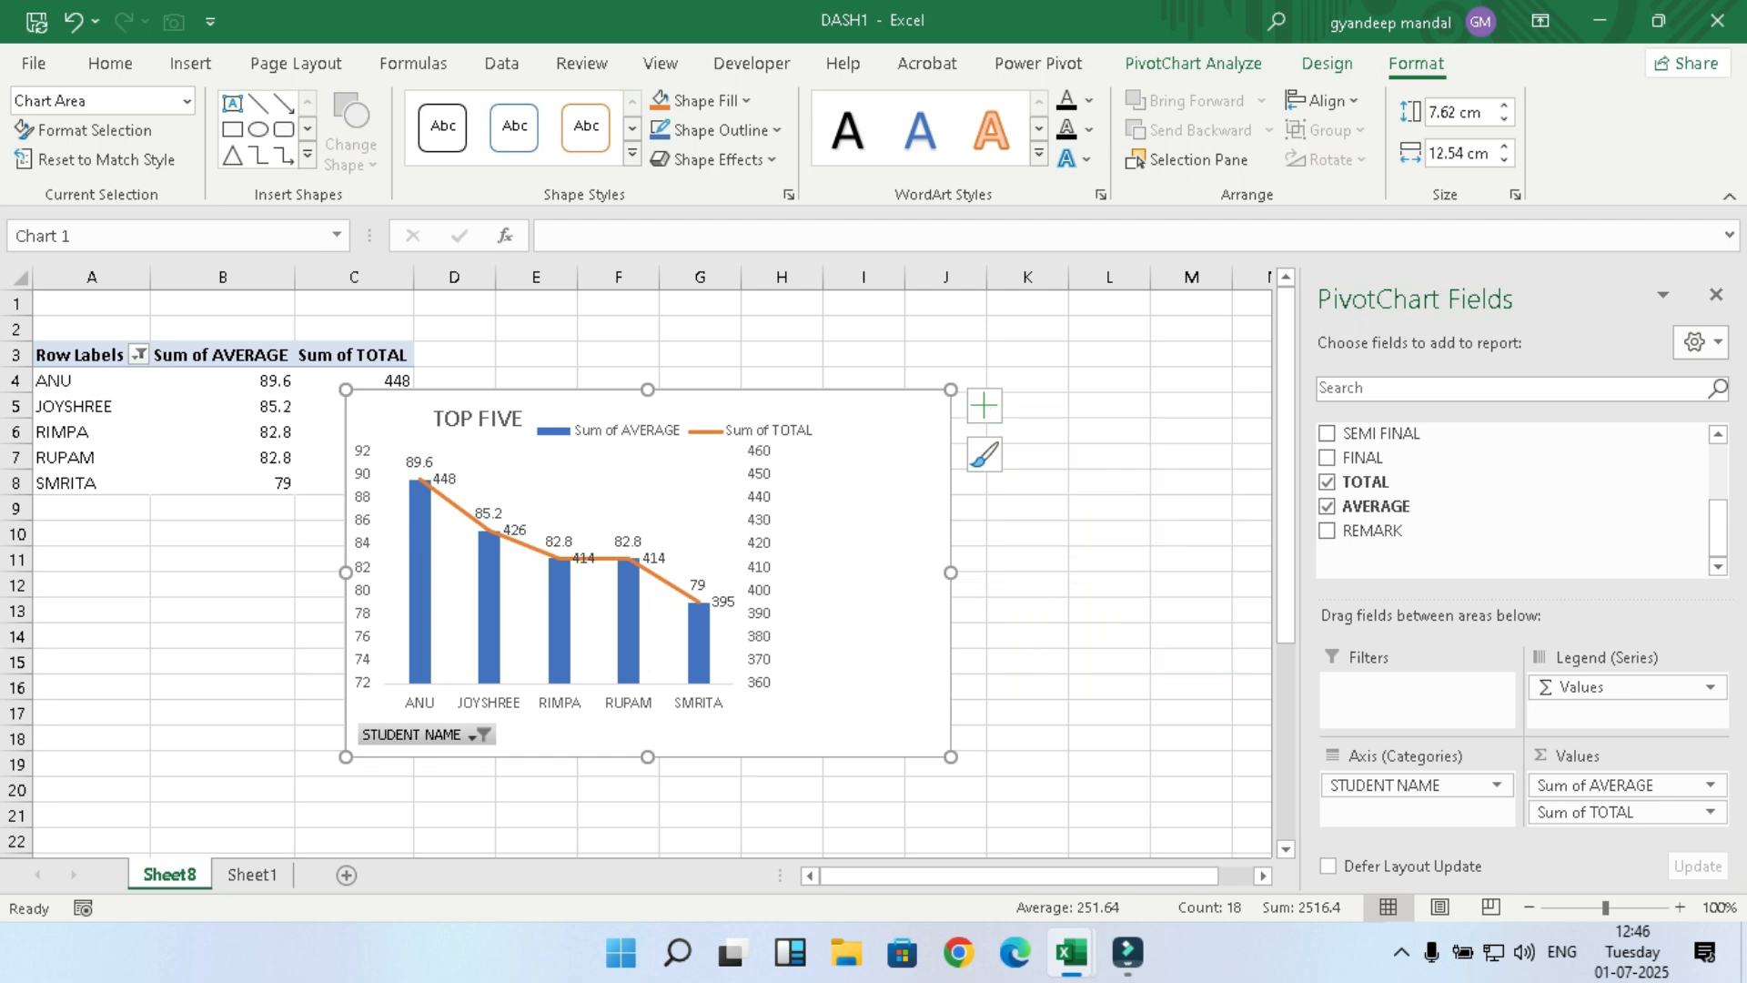
Step: Narrow the TOP FIVE chart to about 11.56 cm wide
drag(951, 573, 904, 572)
click(594, 524)
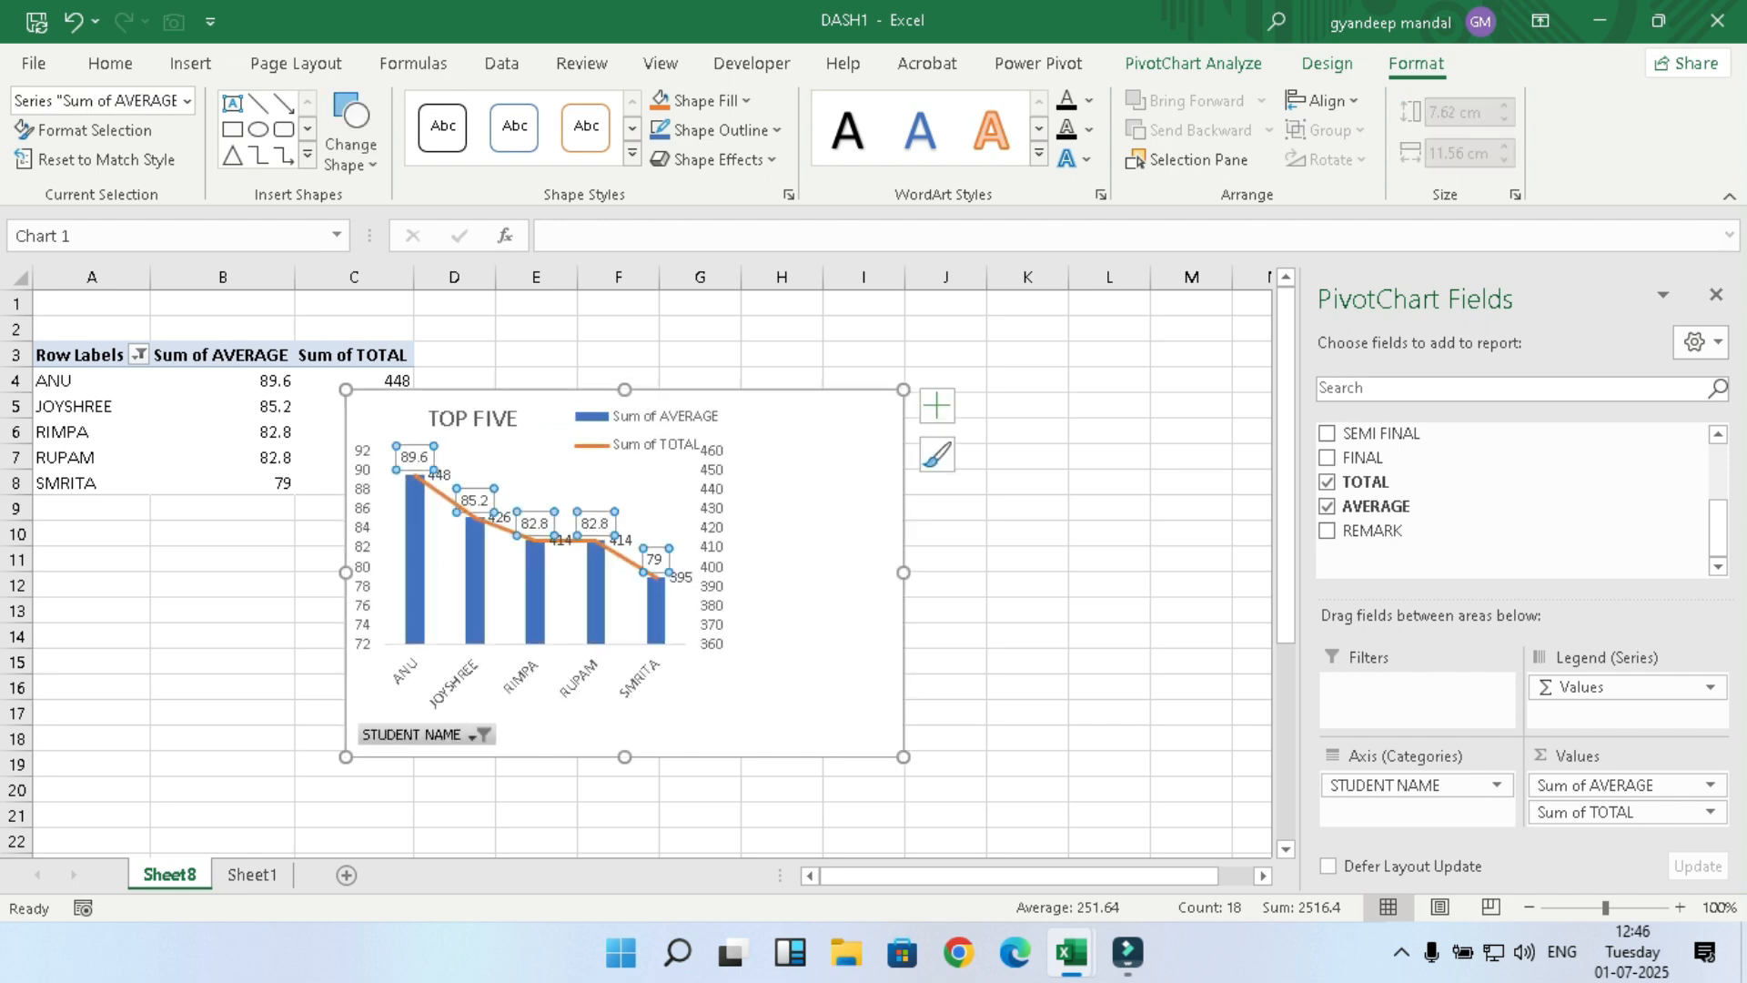
click(794, 505)
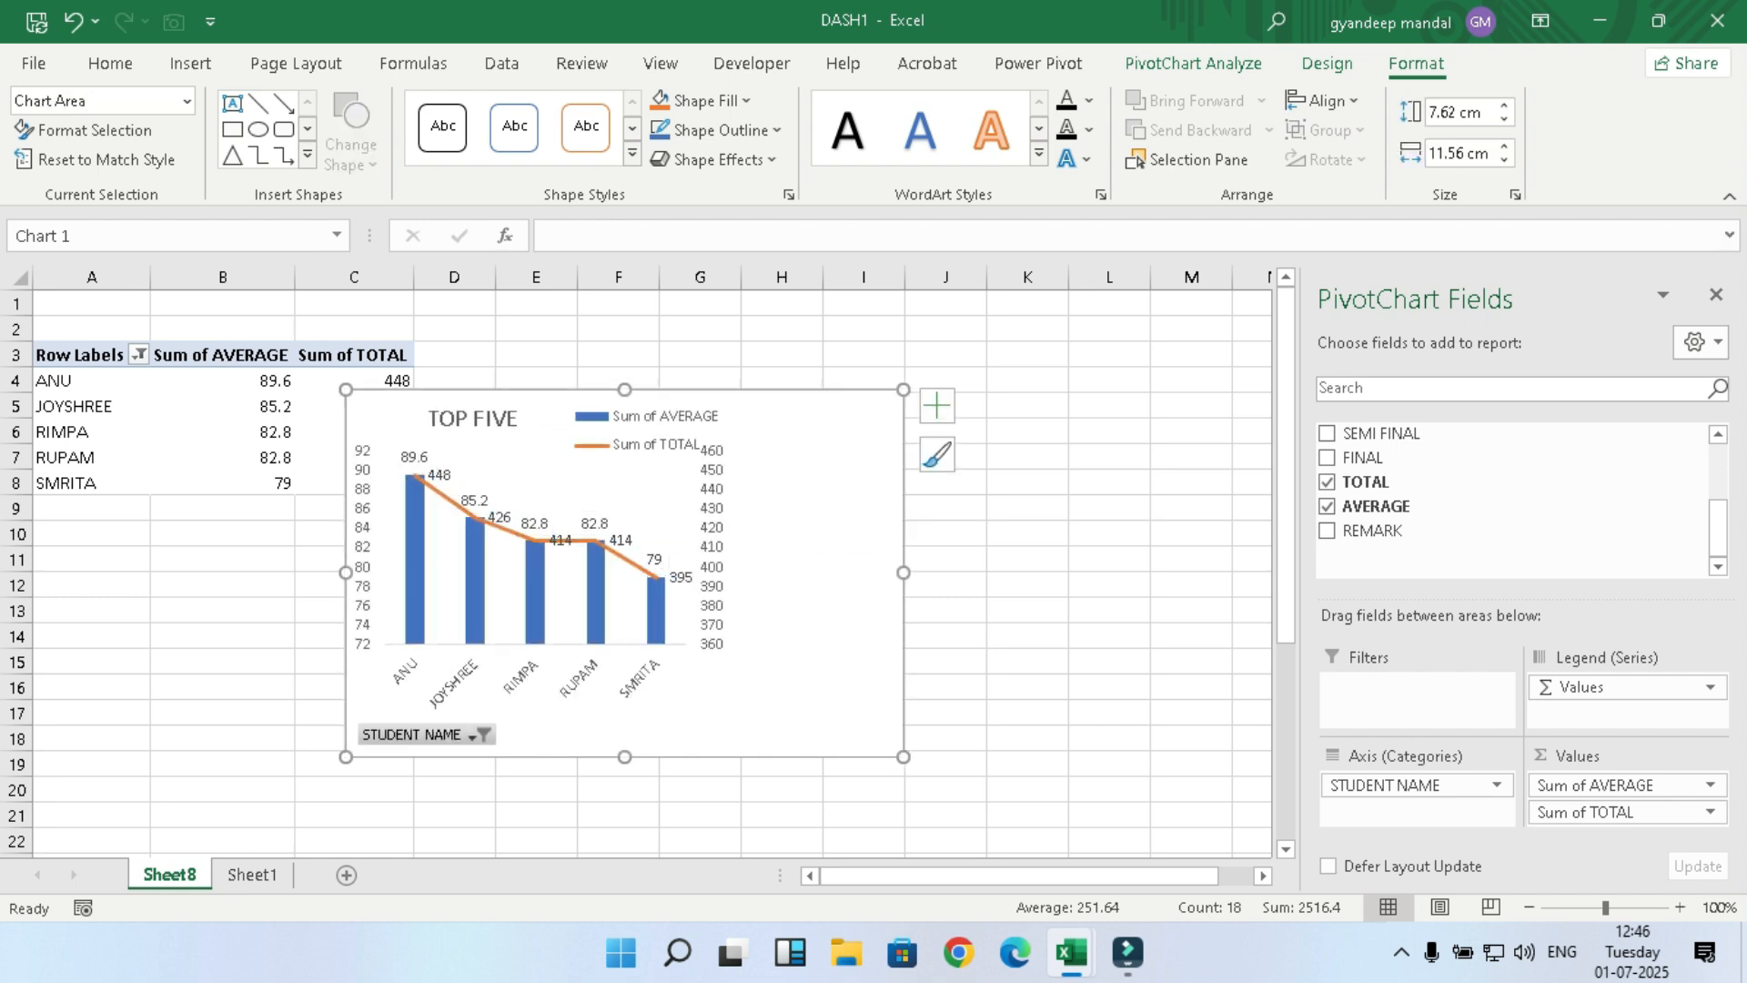
click(634, 492)
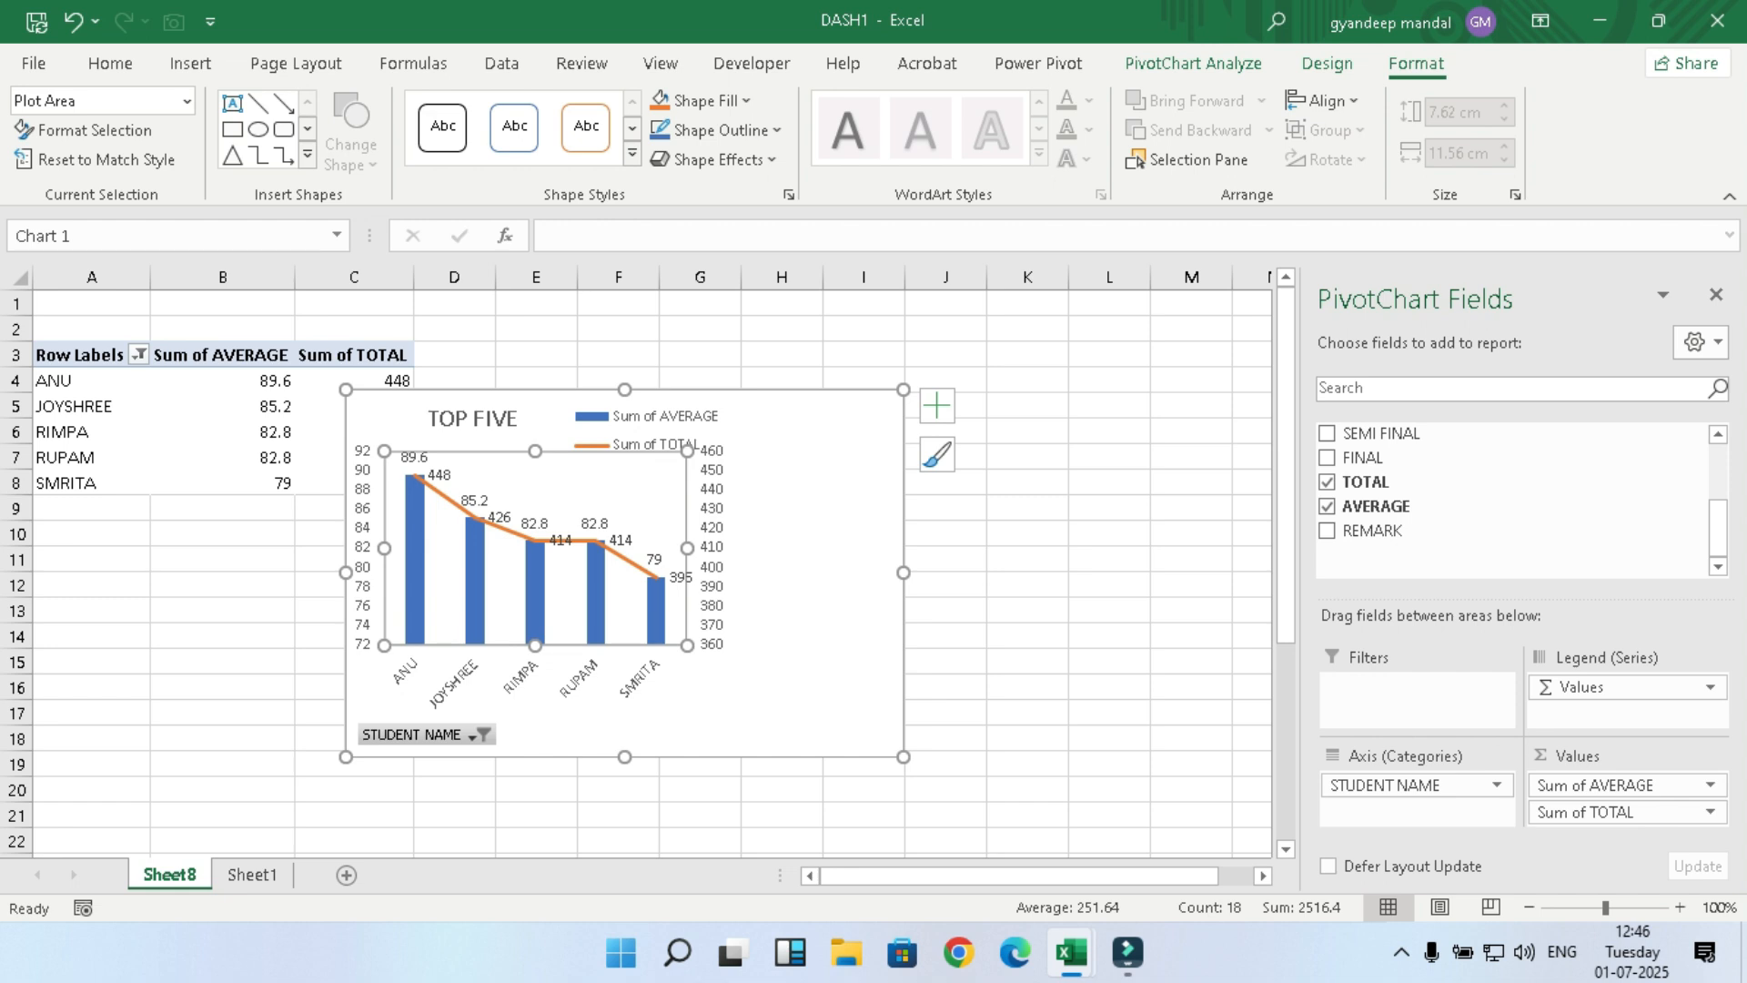
click(794, 546)
click(362, 547)
click(794, 546)
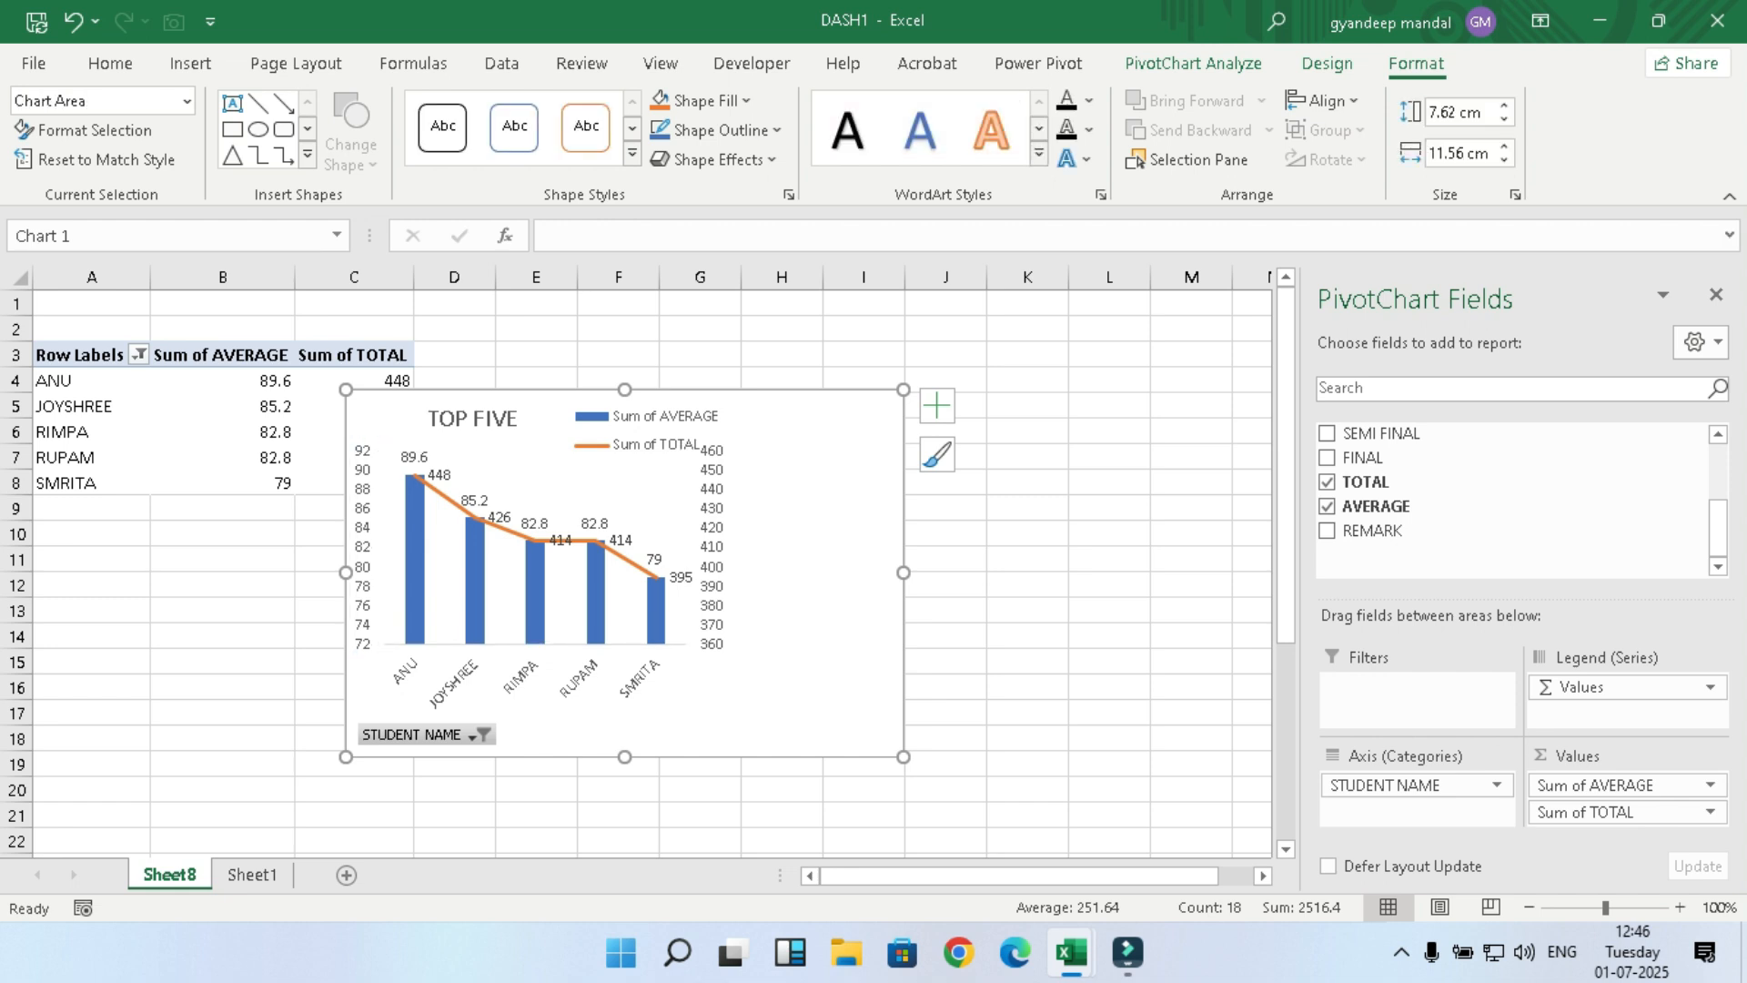
Step: Move the TOP FIVE chart off the PivotTable's totals and hide its STUDENT NAME axis field button
drag(794, 546, 861, 569)
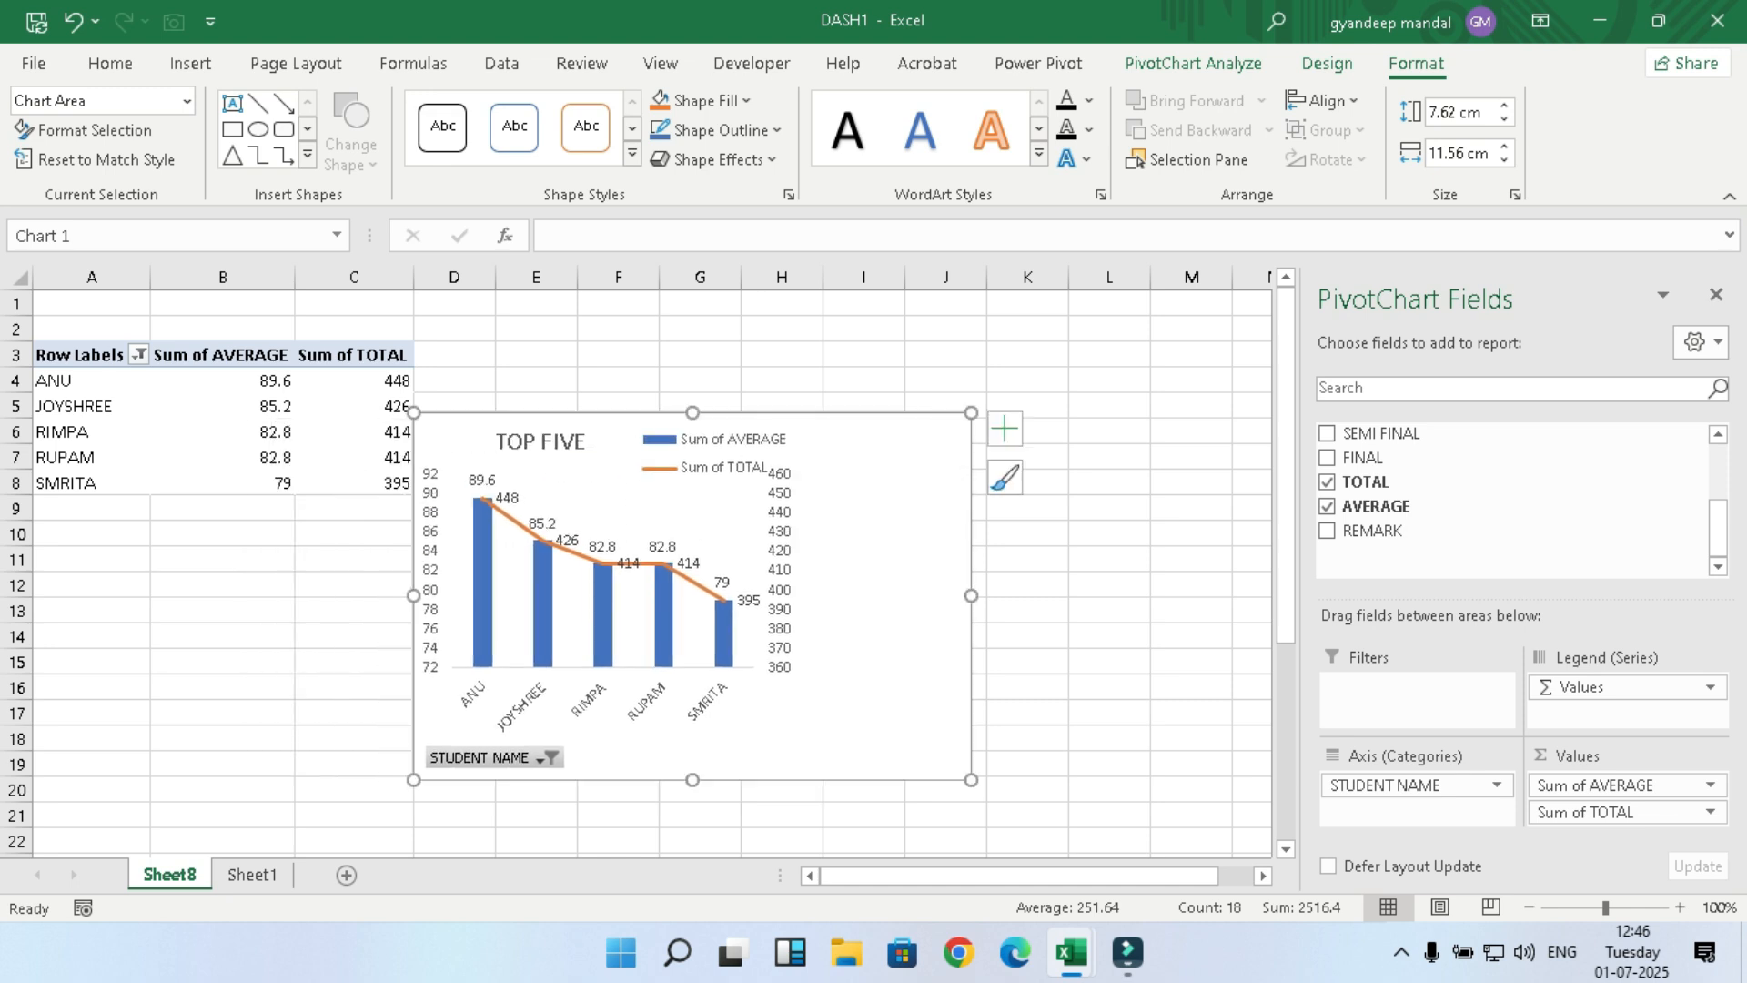
right_click(482, 757)
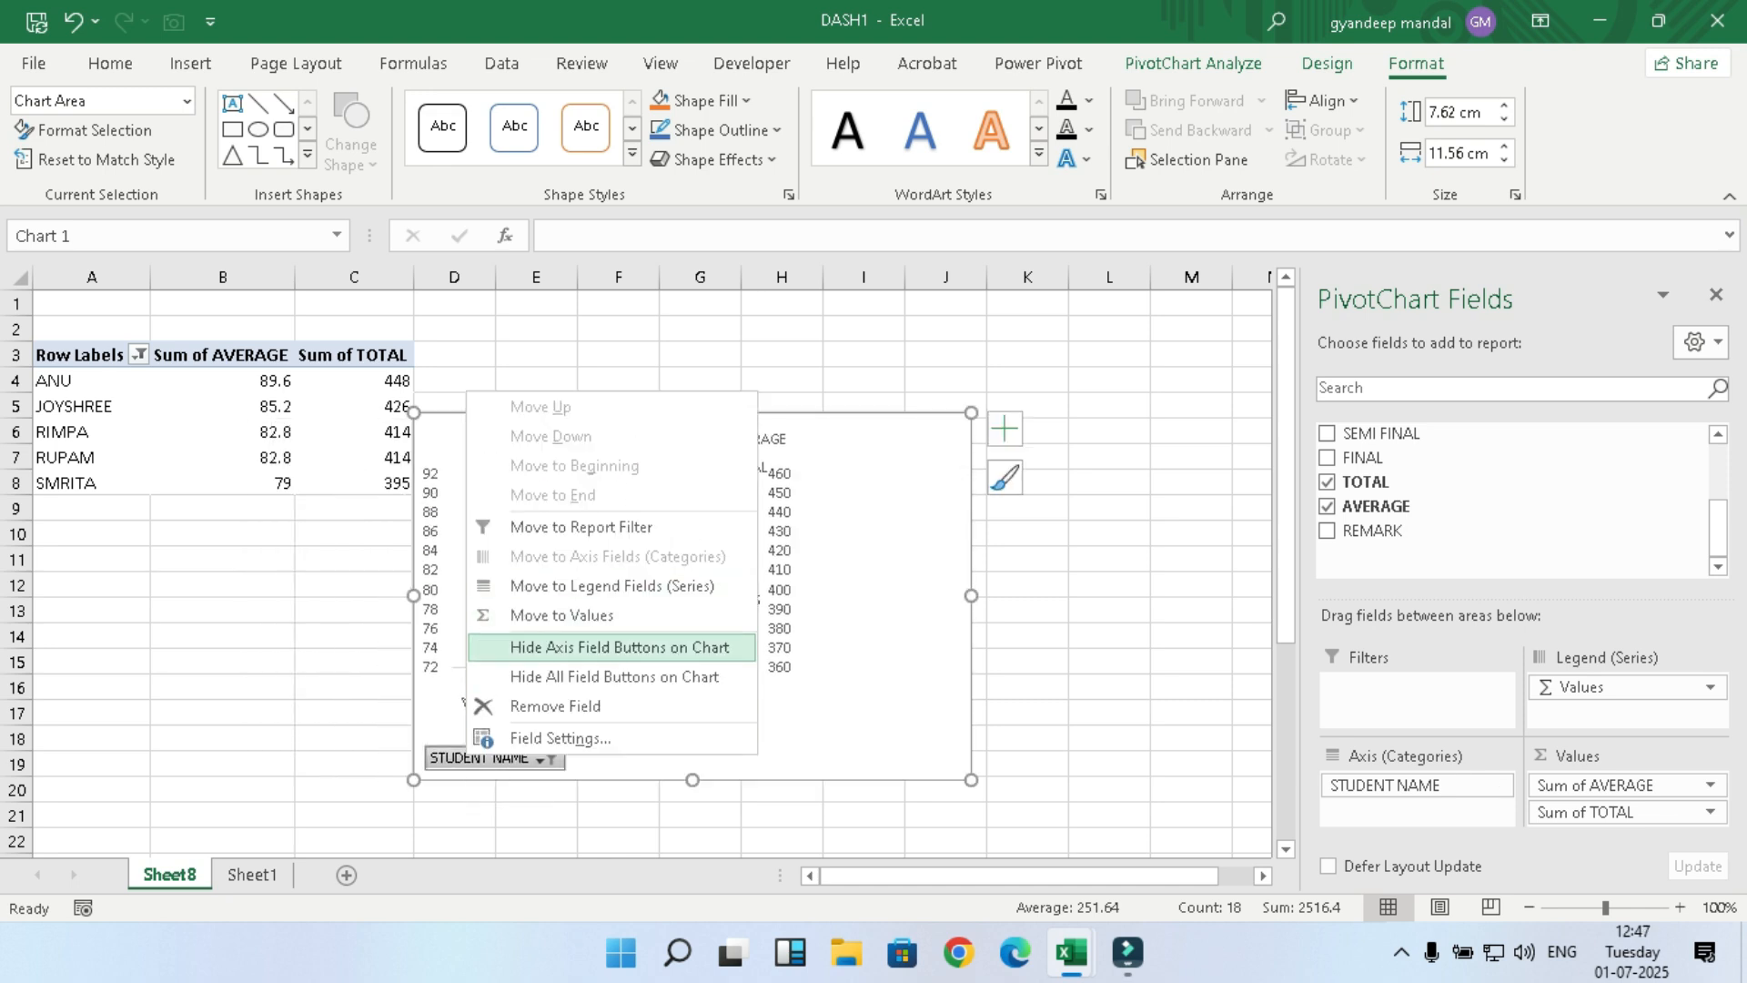
click(618, 647)
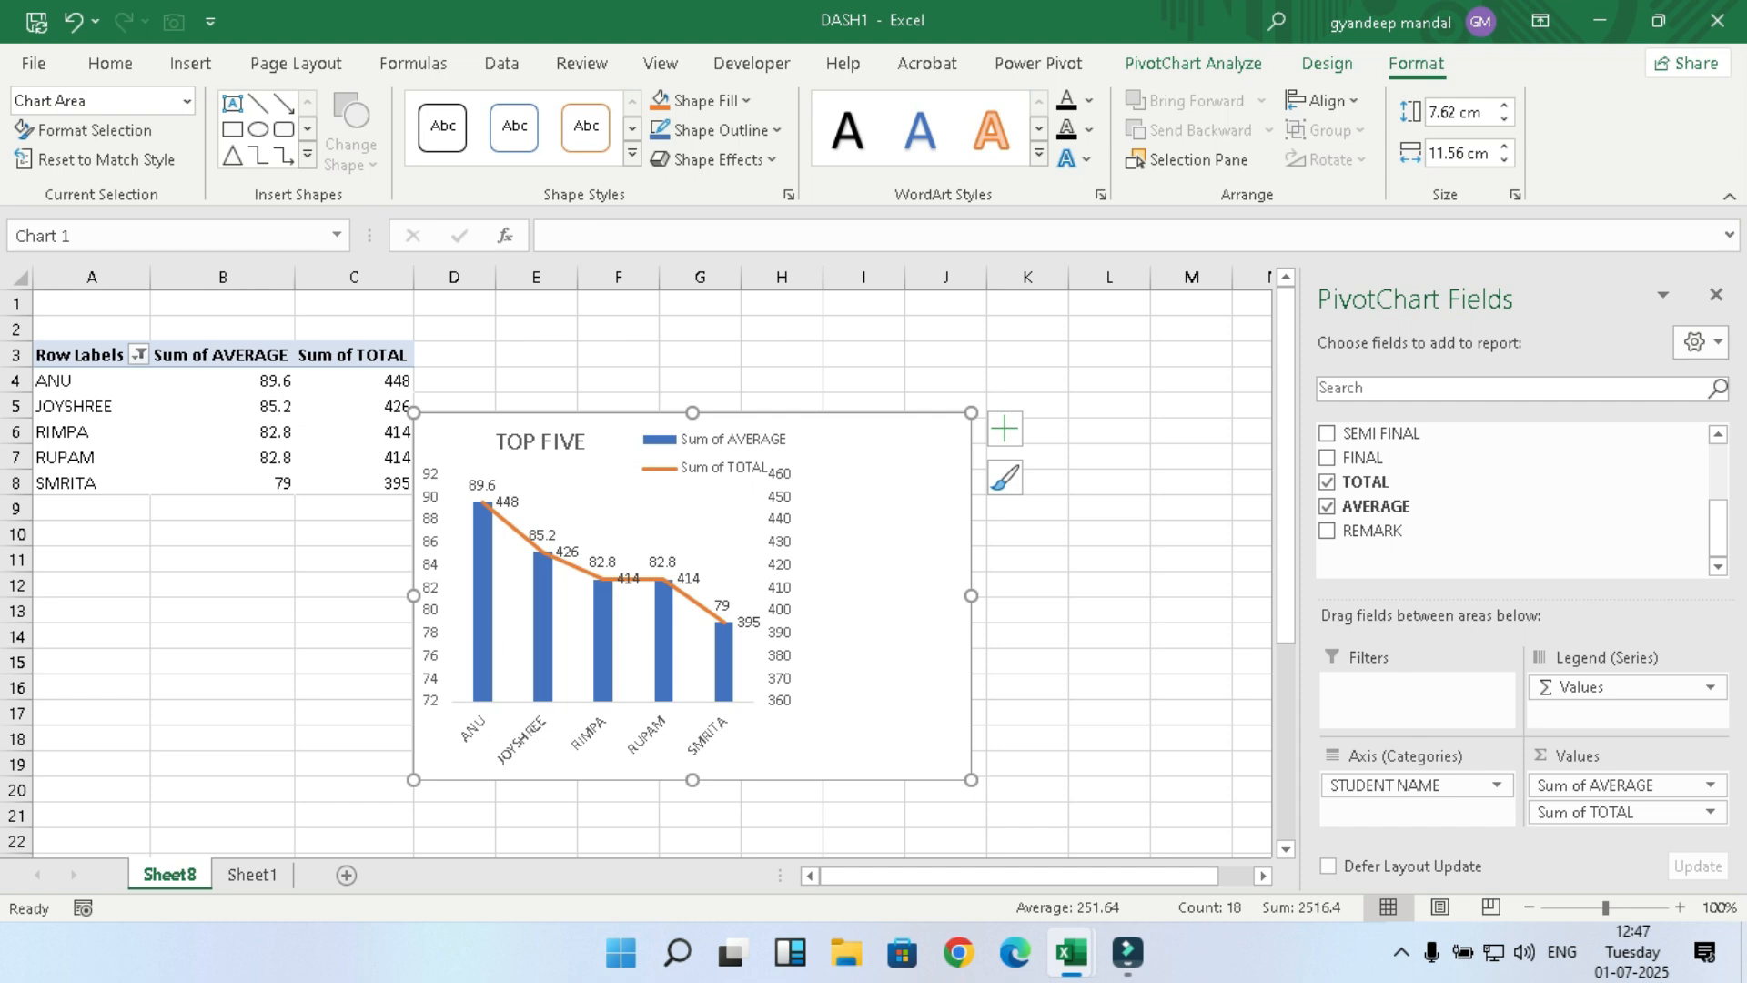
Step: Widen the TOP FIVE chart's plot area toward the right edge and shift the chart fully clear of the PivotTable
click(689, 530)
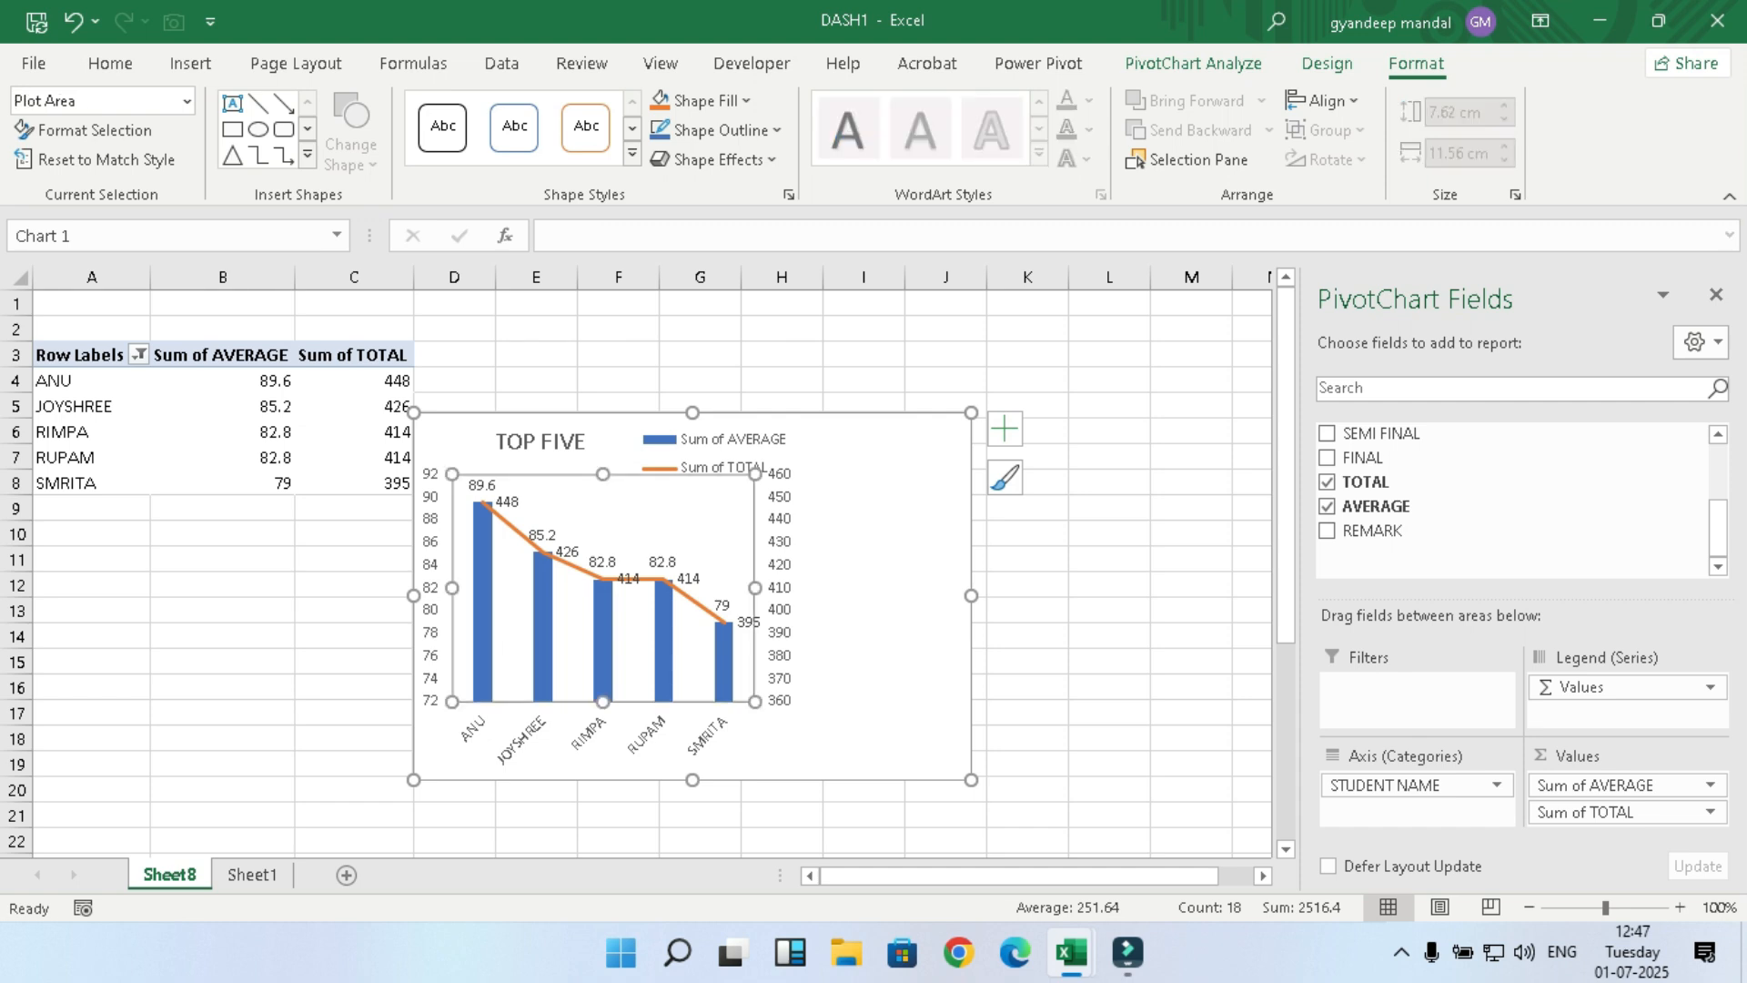
drag(755, 473, 854, 473)
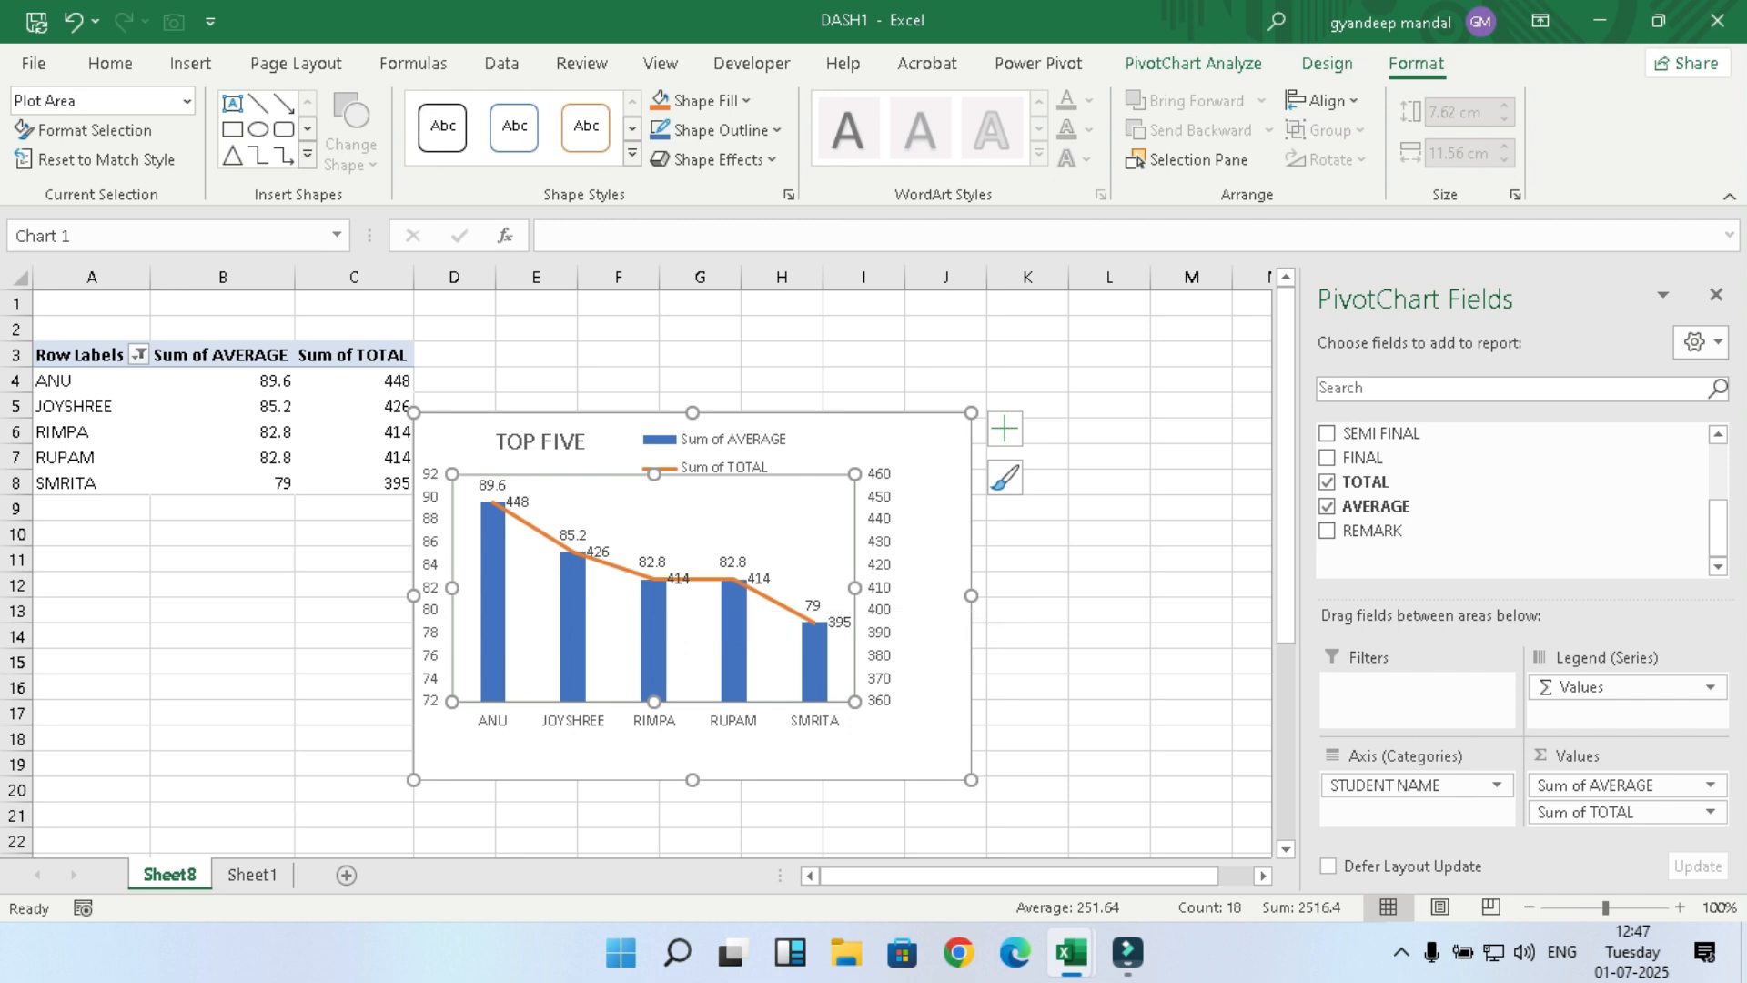
drag(810, 751, 871, 735)
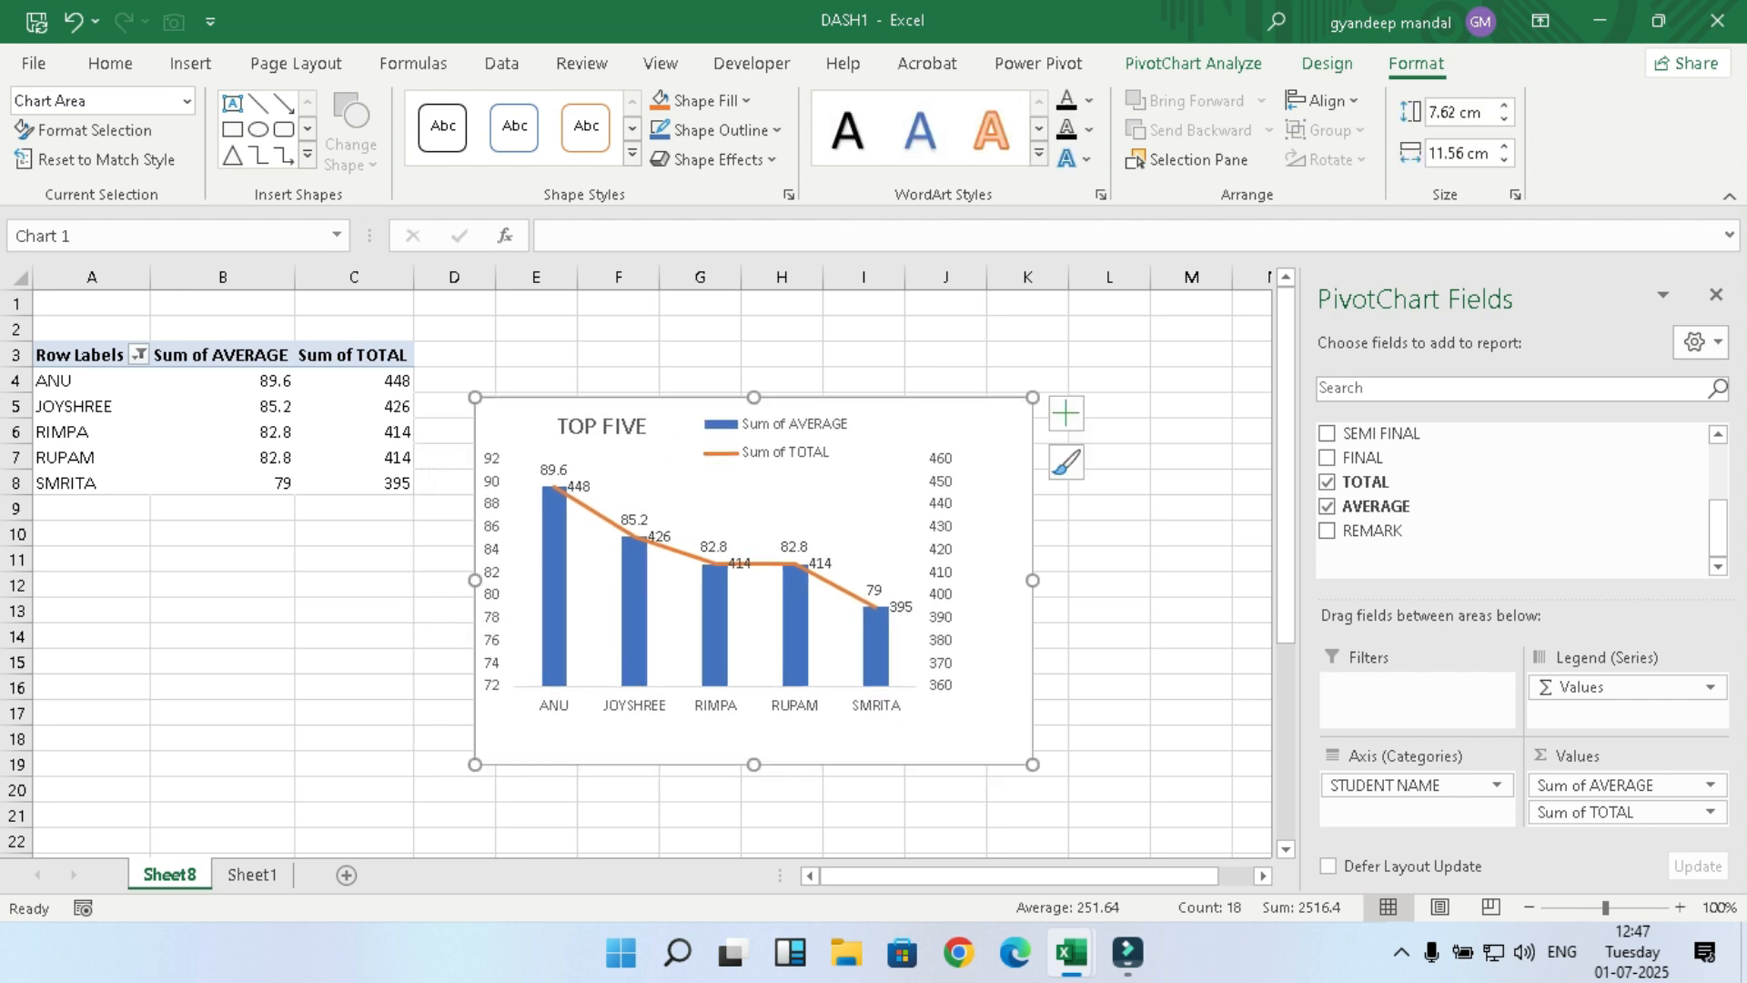
Step: Insert a PivotTable from the Sheet1 marks data on a new worksheet, with GENDER as rows and the sum of AVERAGE as values
click(251, 875)
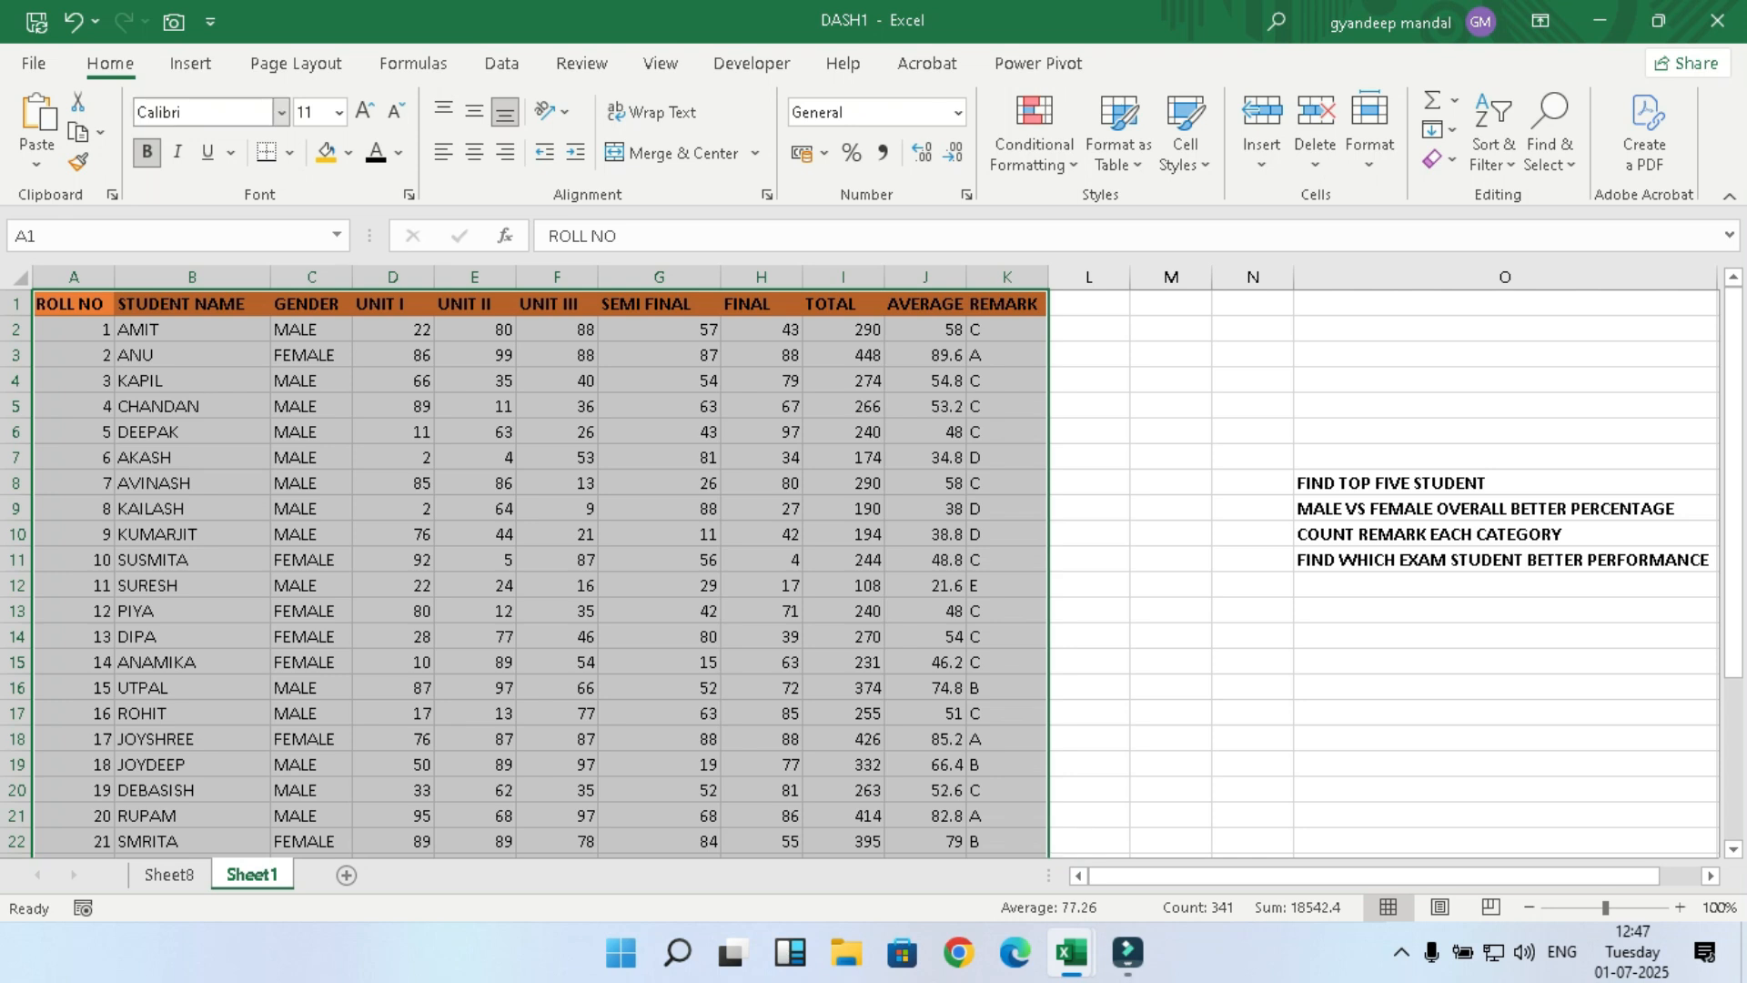
click(191, 62)
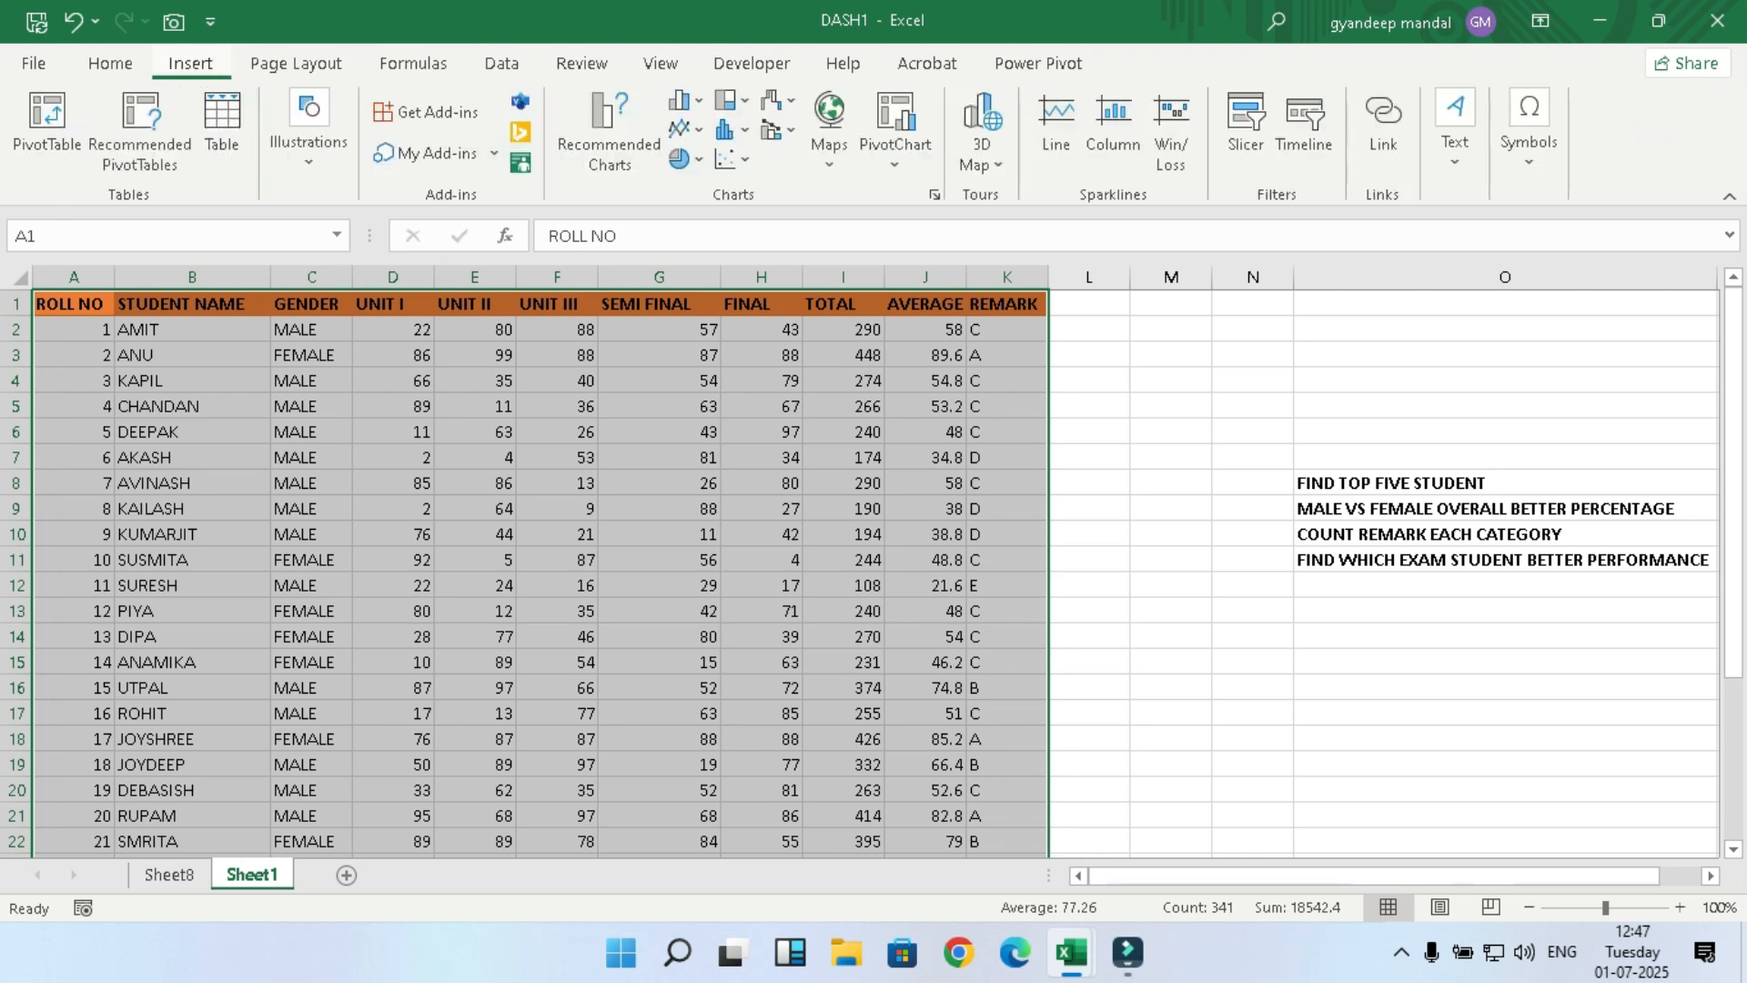
click(47, 123)
click(575, 638)
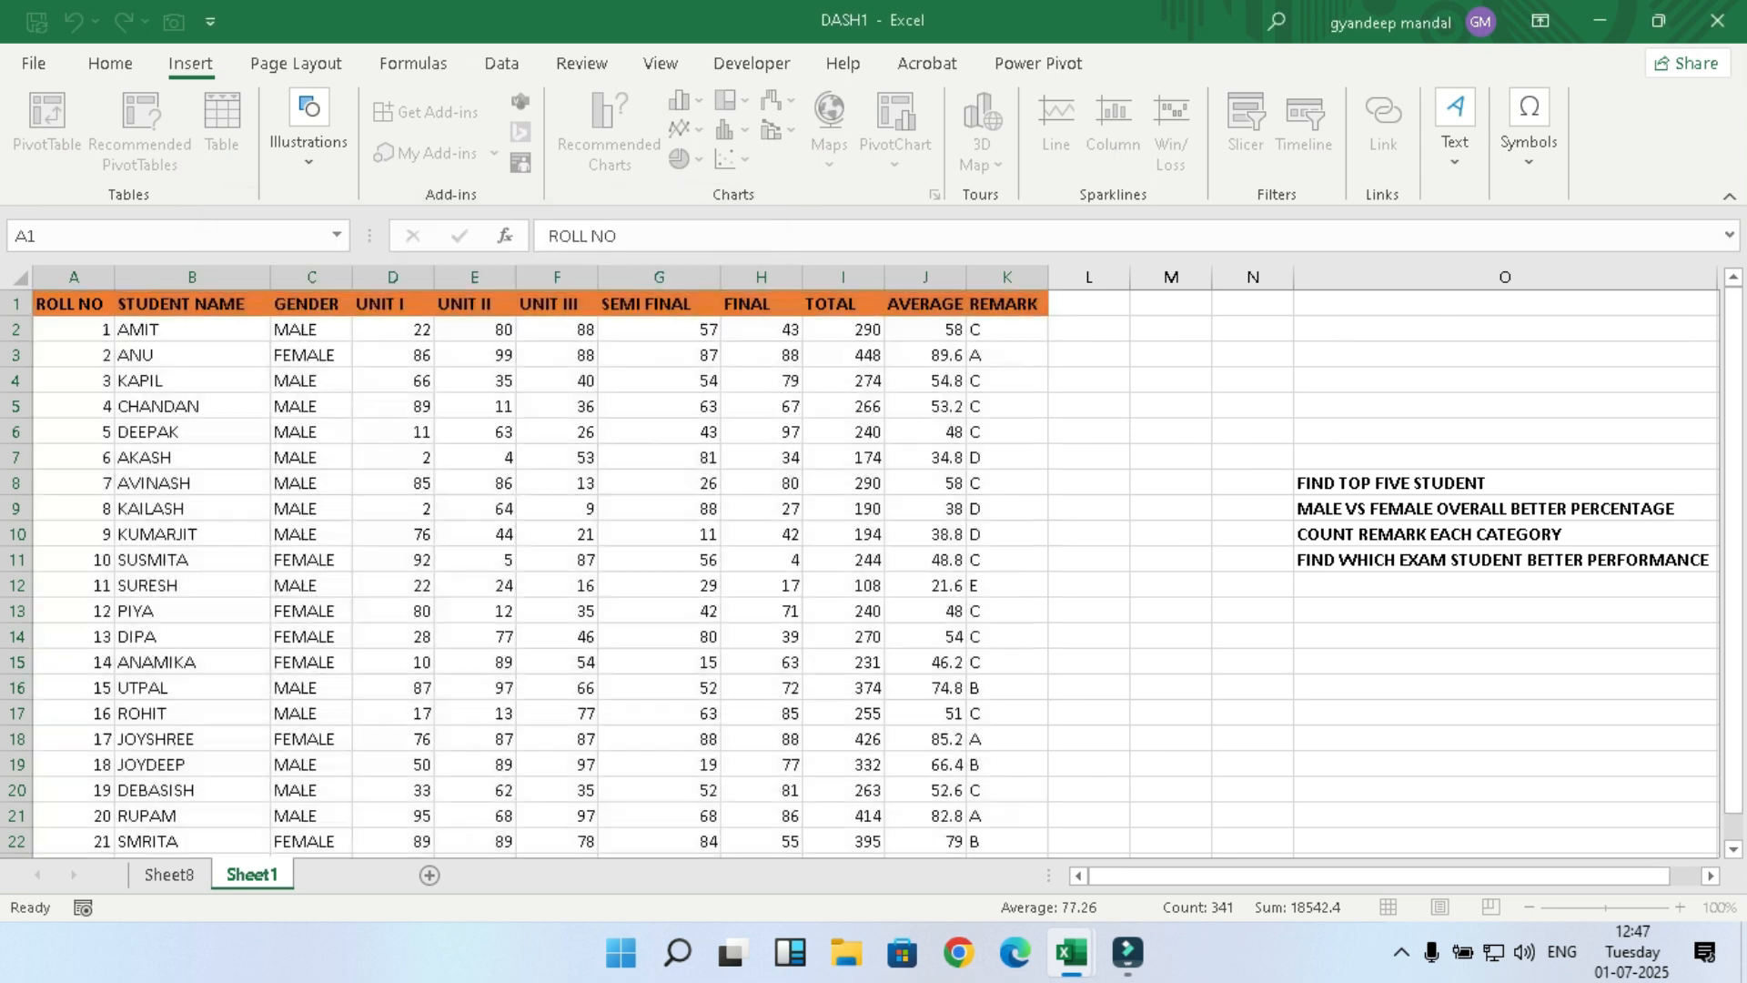
click(1327, 481)
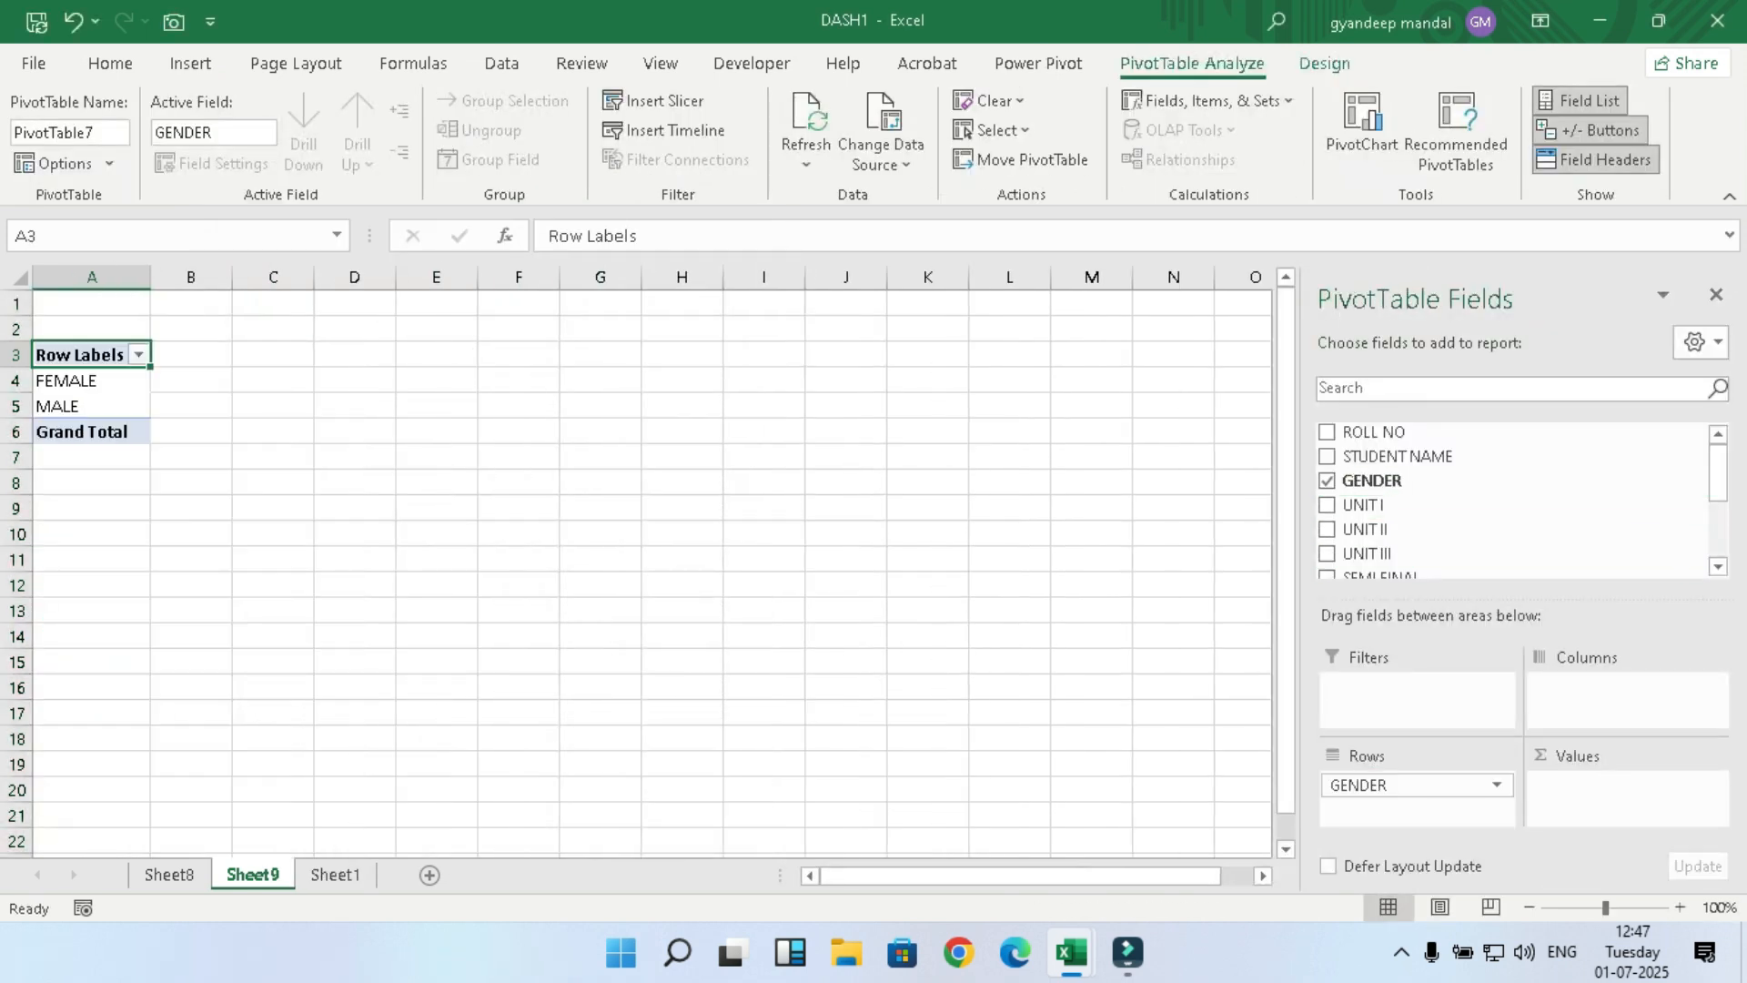
scroll(1456, 530, down, 3)
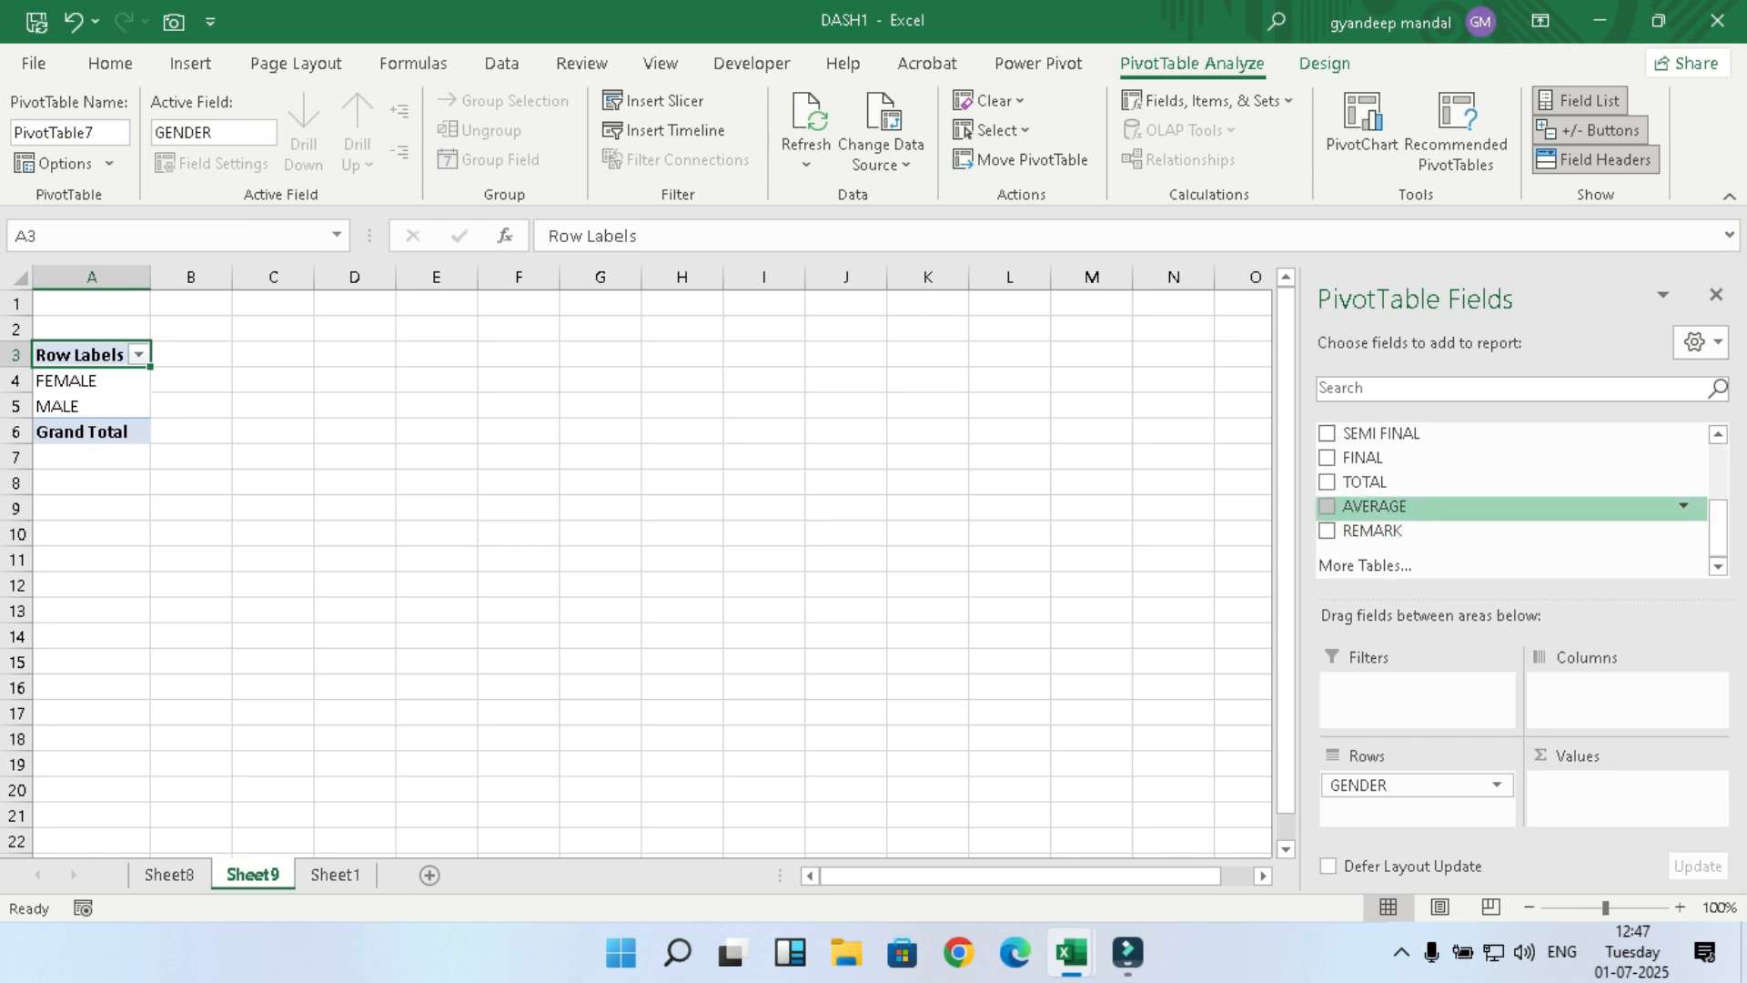
click(1327, 505)
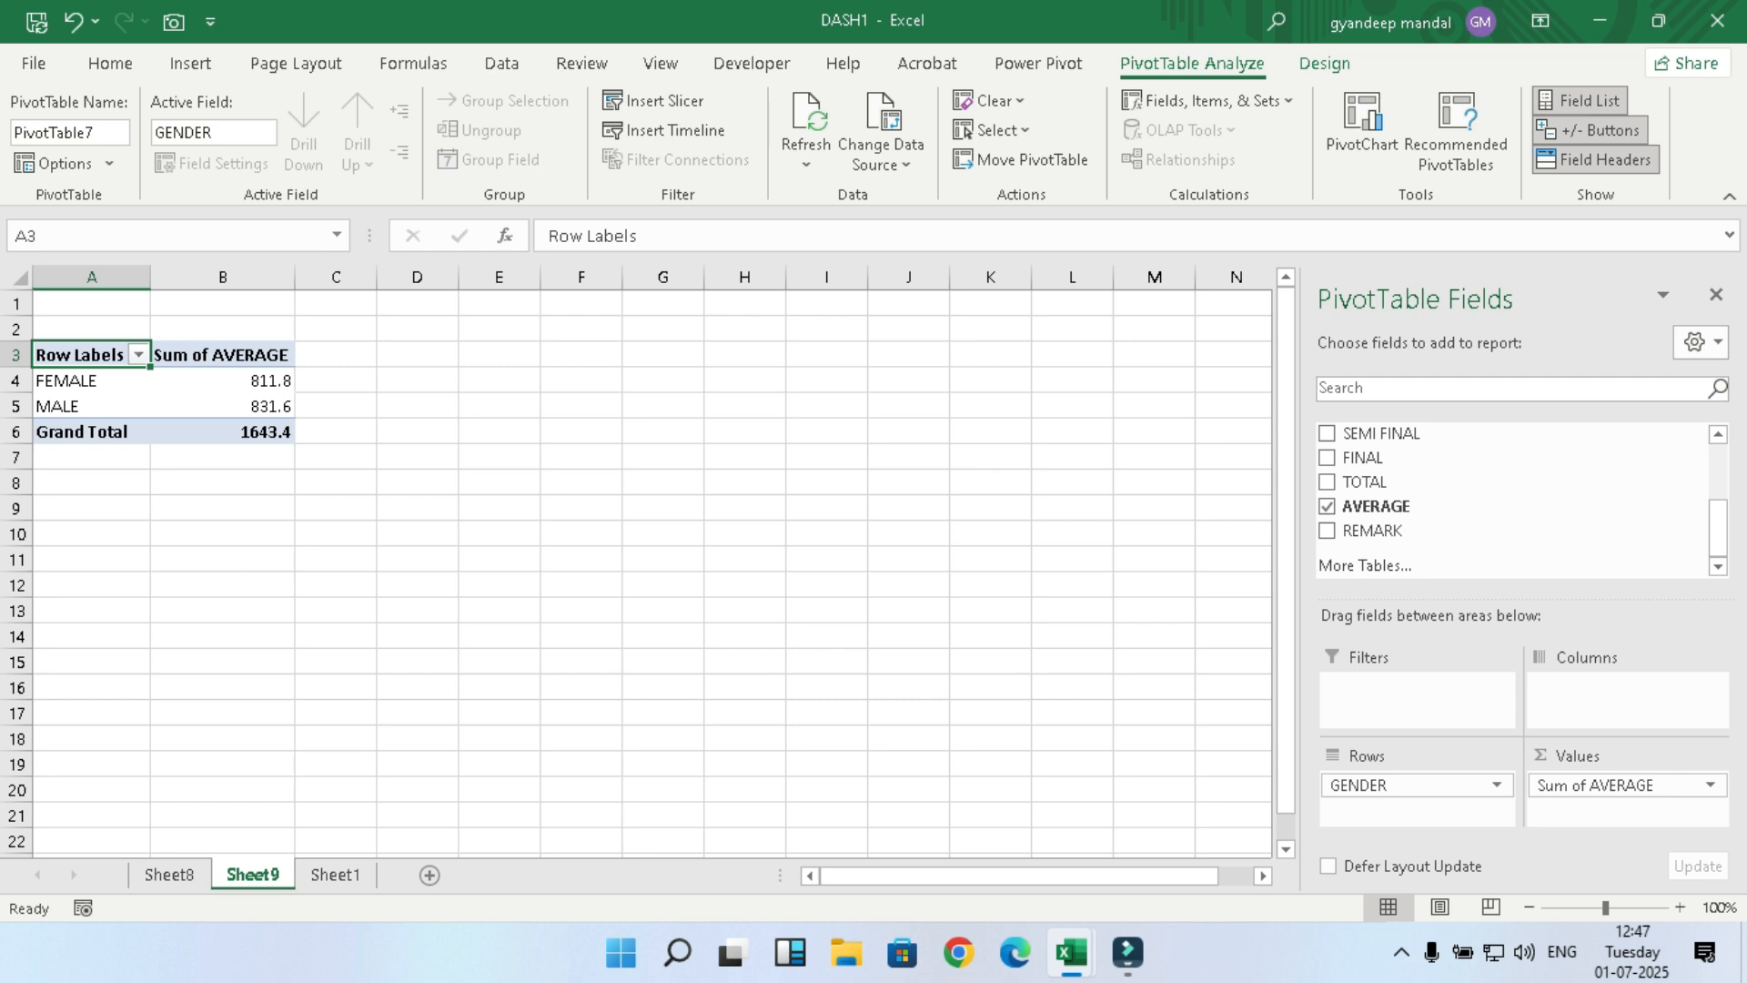
Step: Show the gender PivotTable's Sum of AVERAGE values as % of Grand Total
mouse_move(264, 380)
mouse_down()
mouse_move(263, 432)
mouse_move(264, 406)
mouse_up()
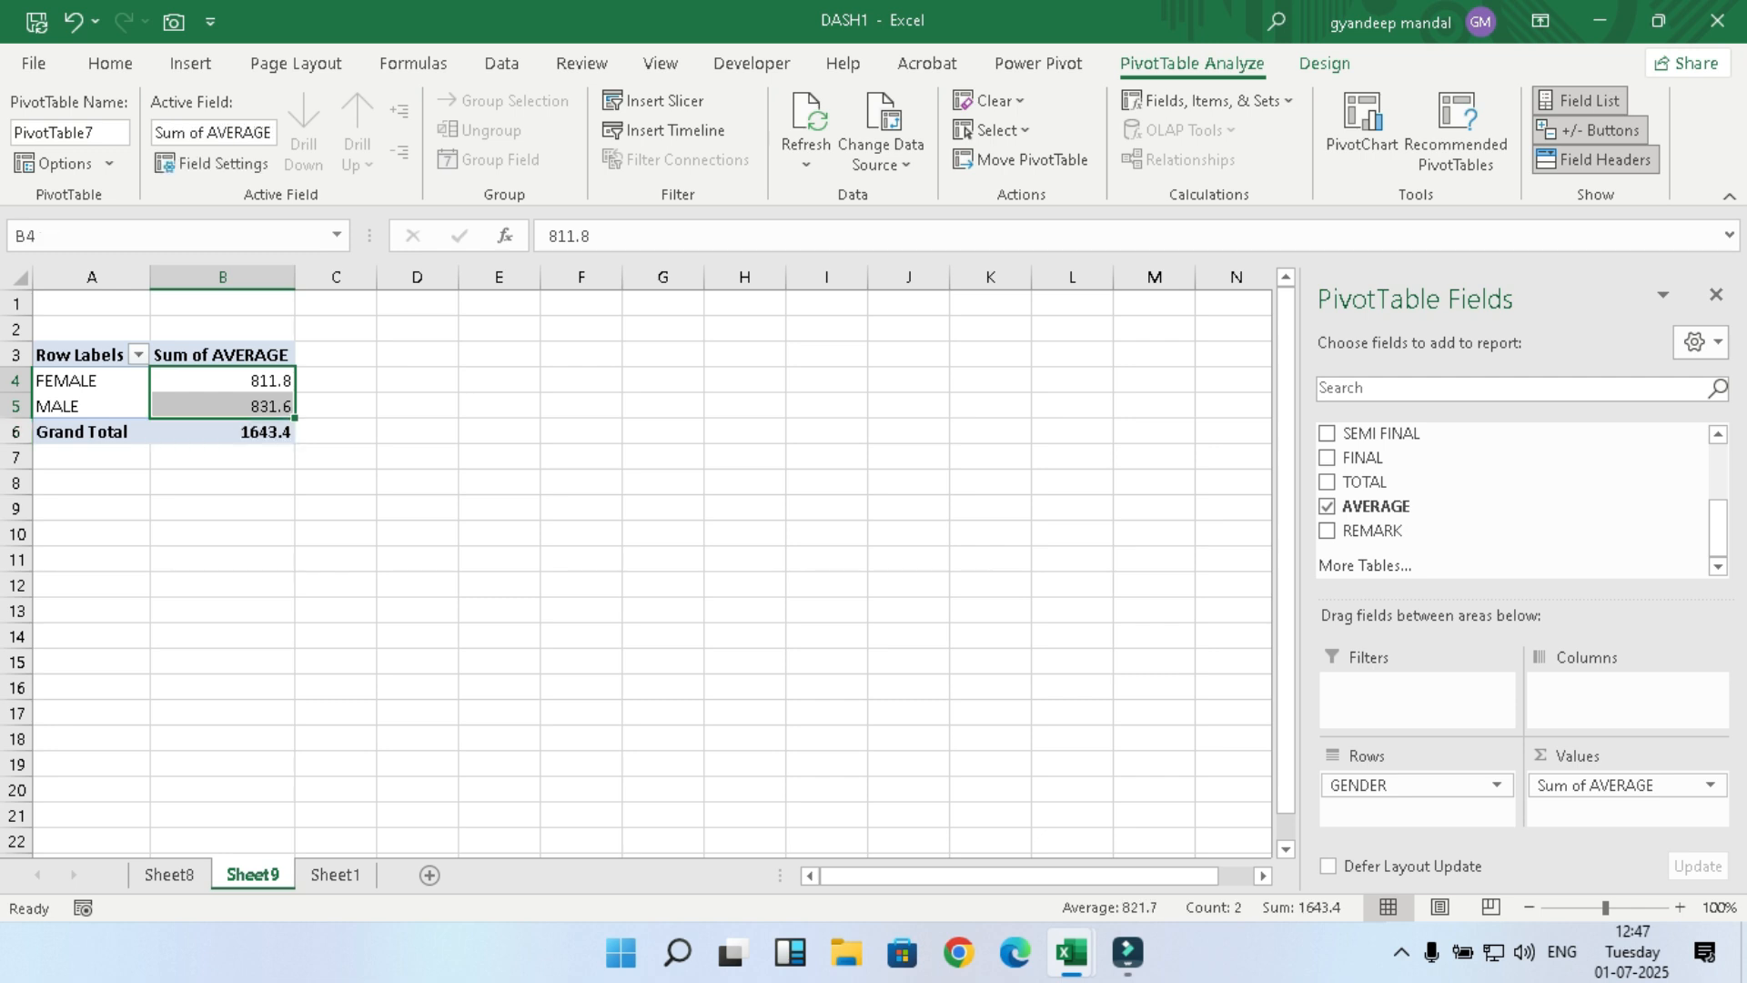
right_click(221, 385)
mouse_move(382, 672)
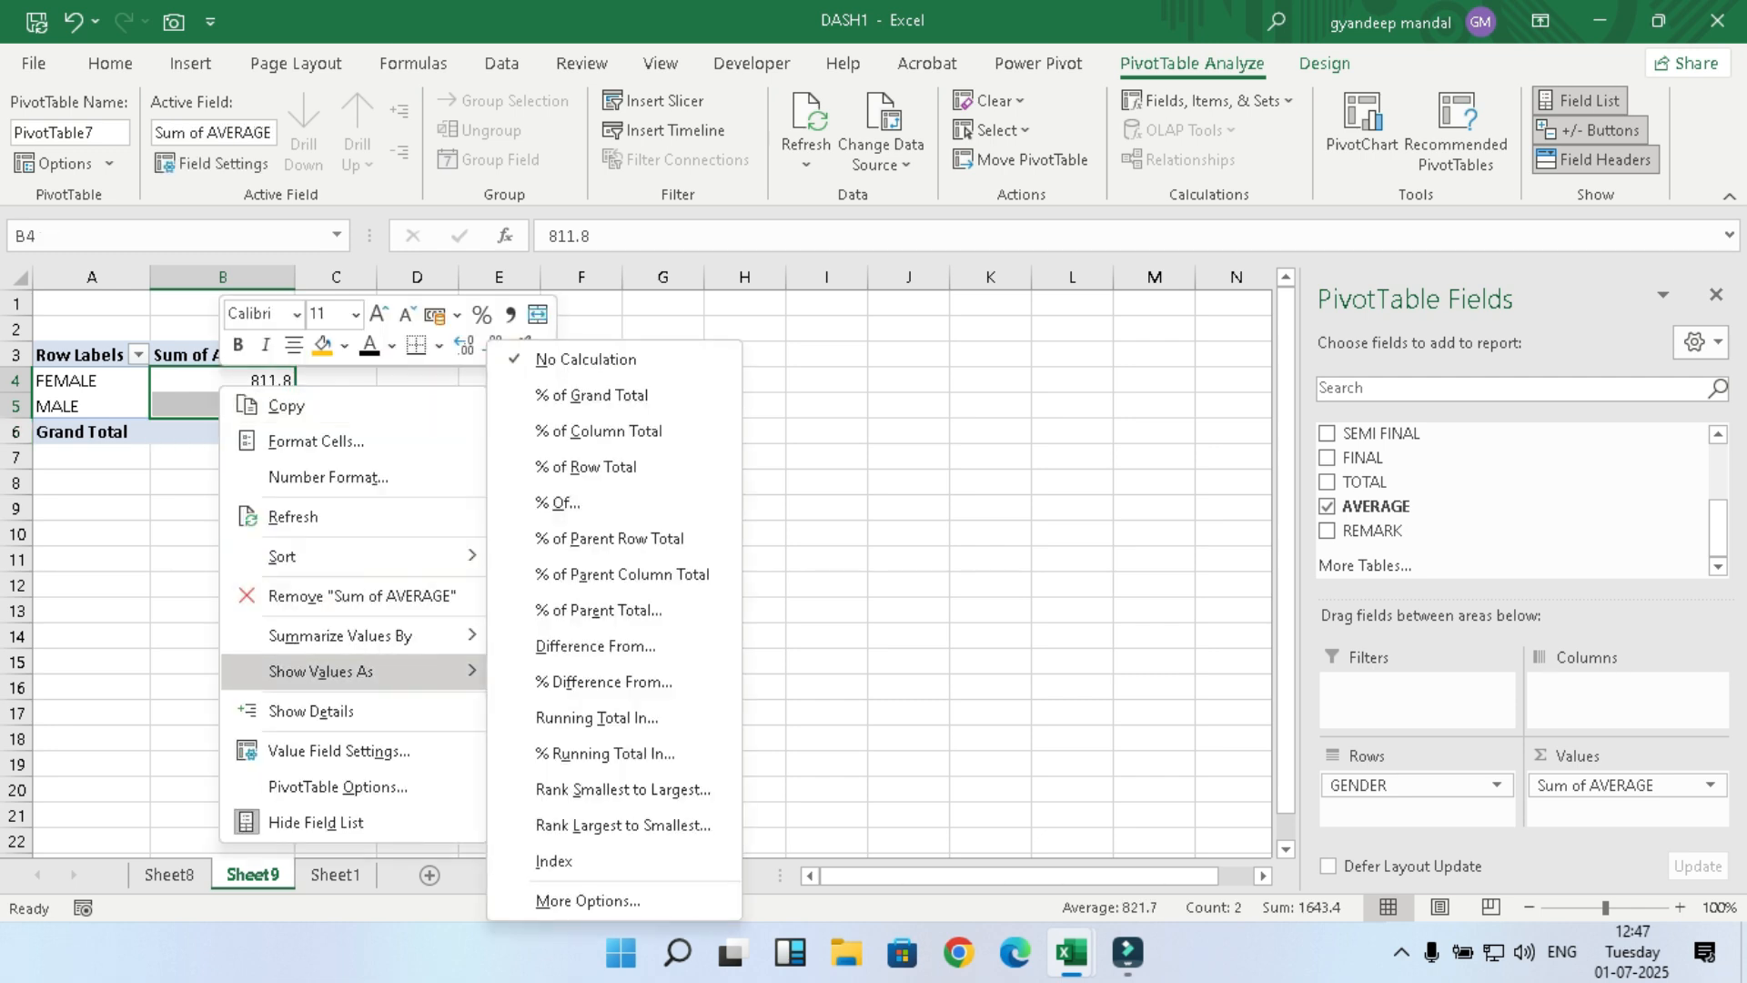
click(591, 394)
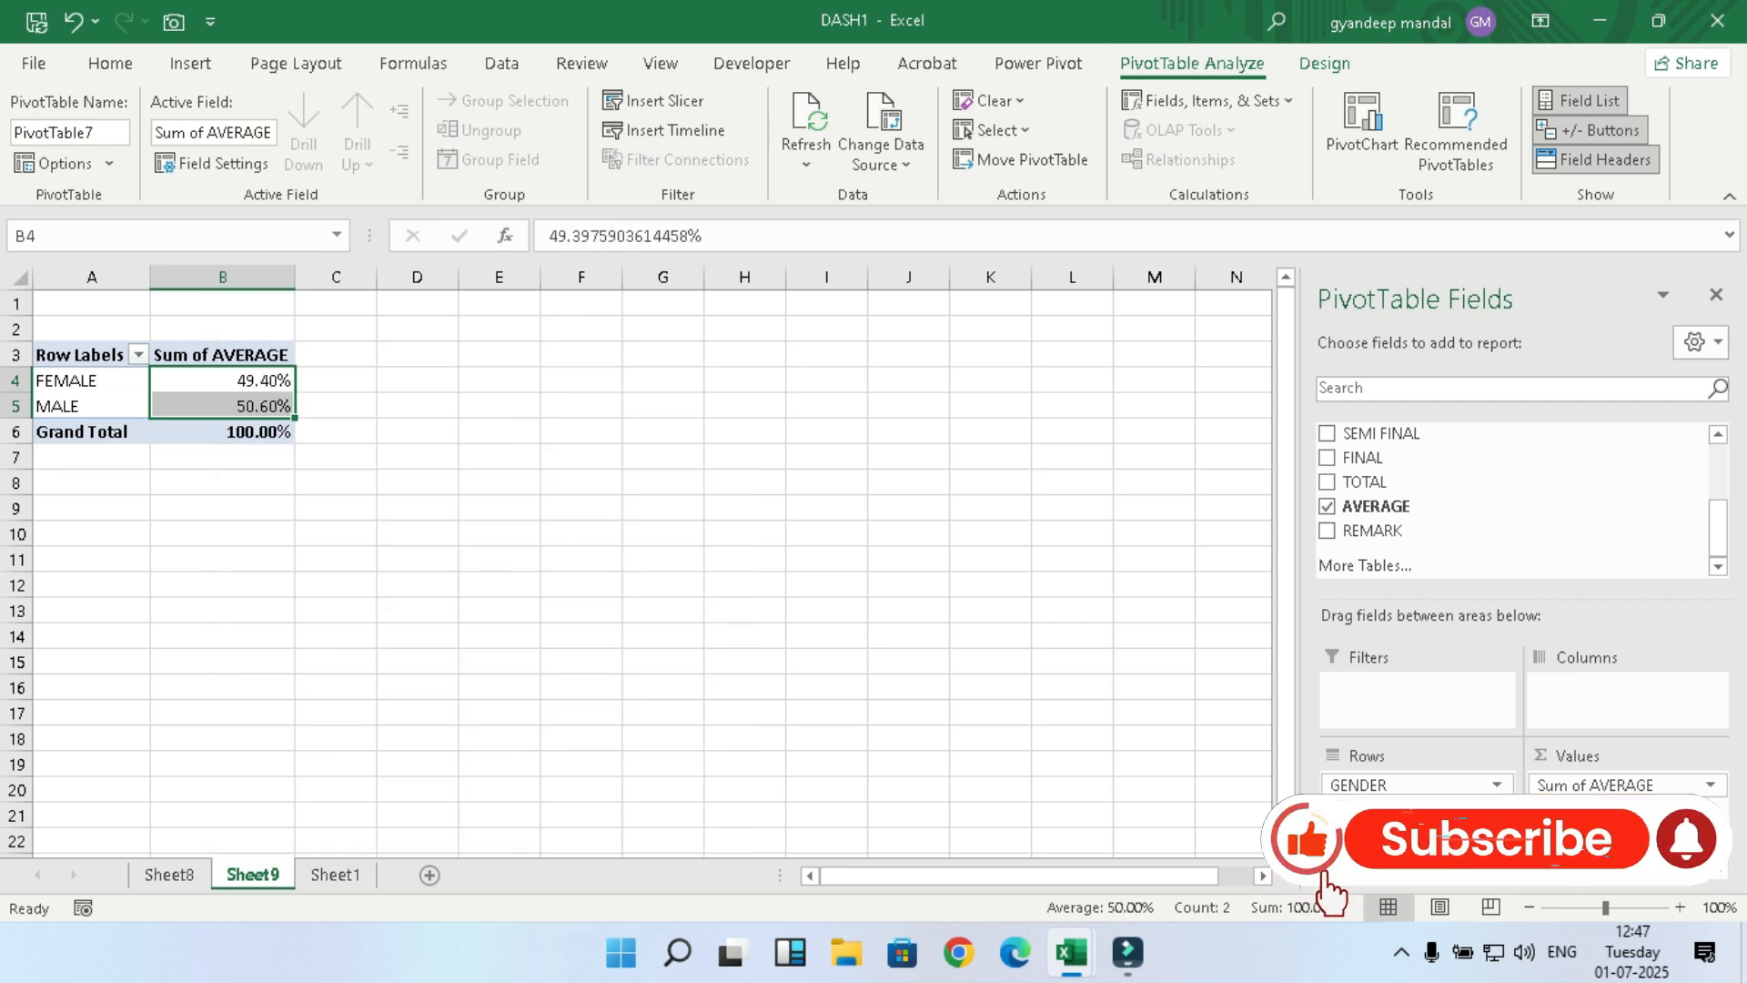
click(91, 534)
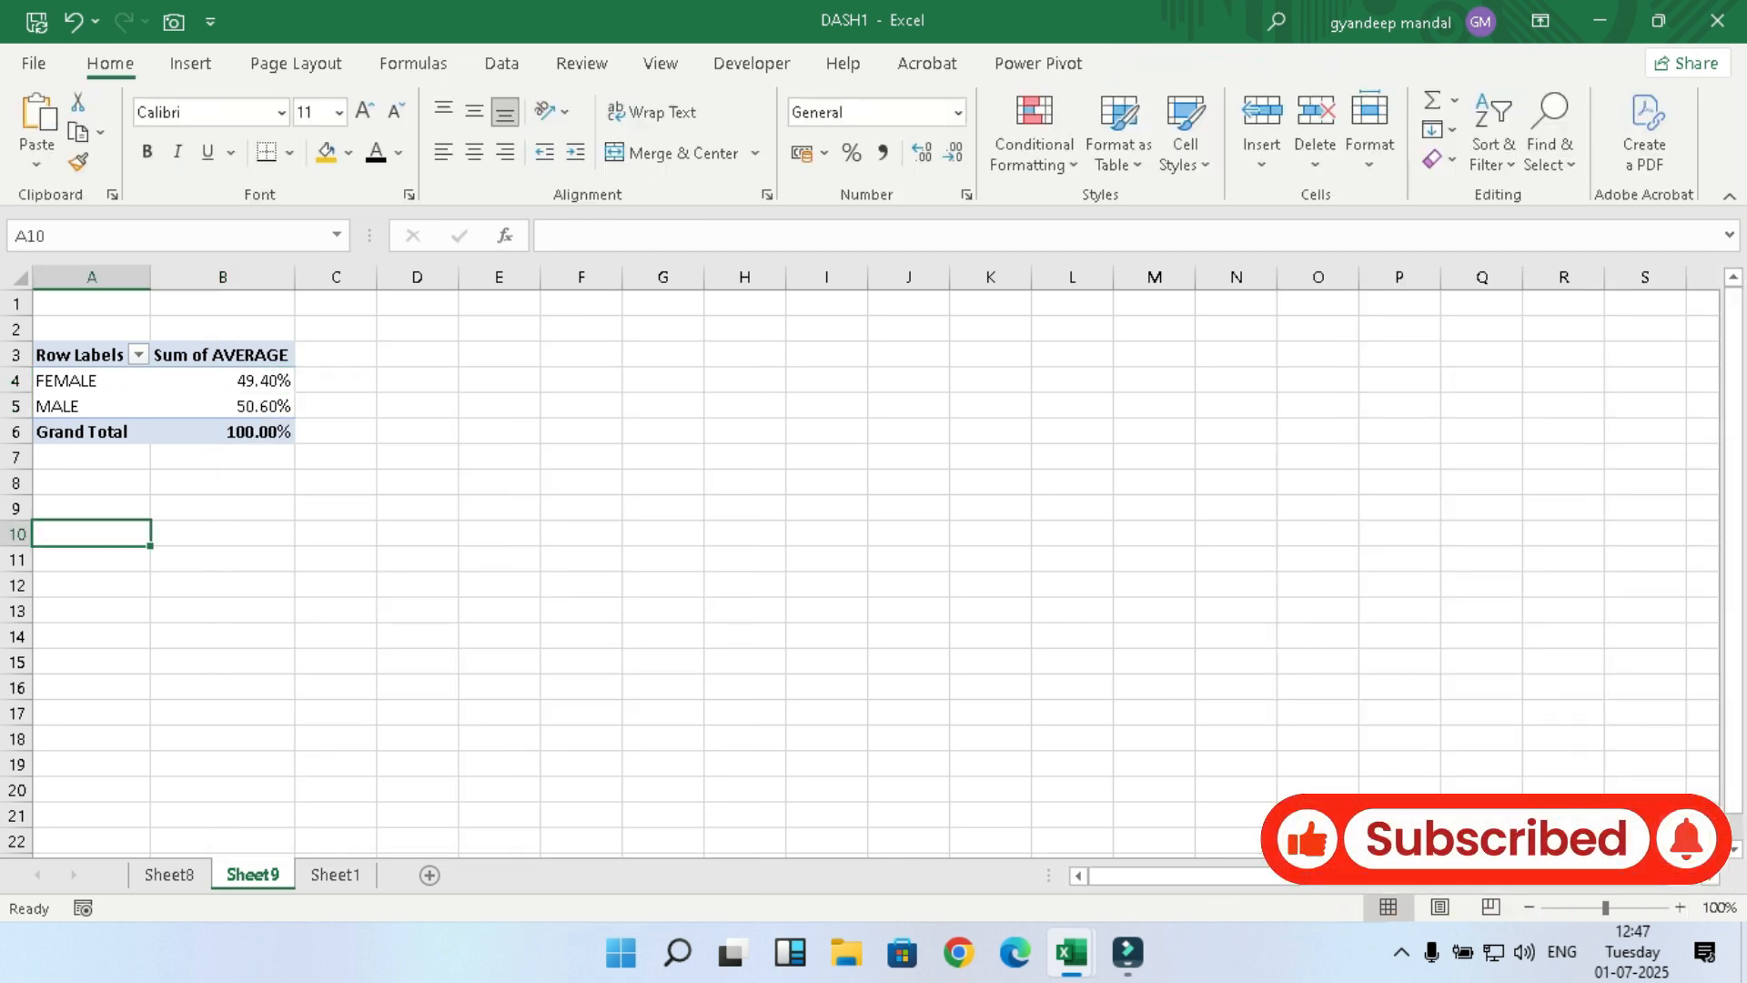
Step: Turn off the grand total in the gender PivotTable
drag(91, 433, 222, 432)
click(1325, 63)
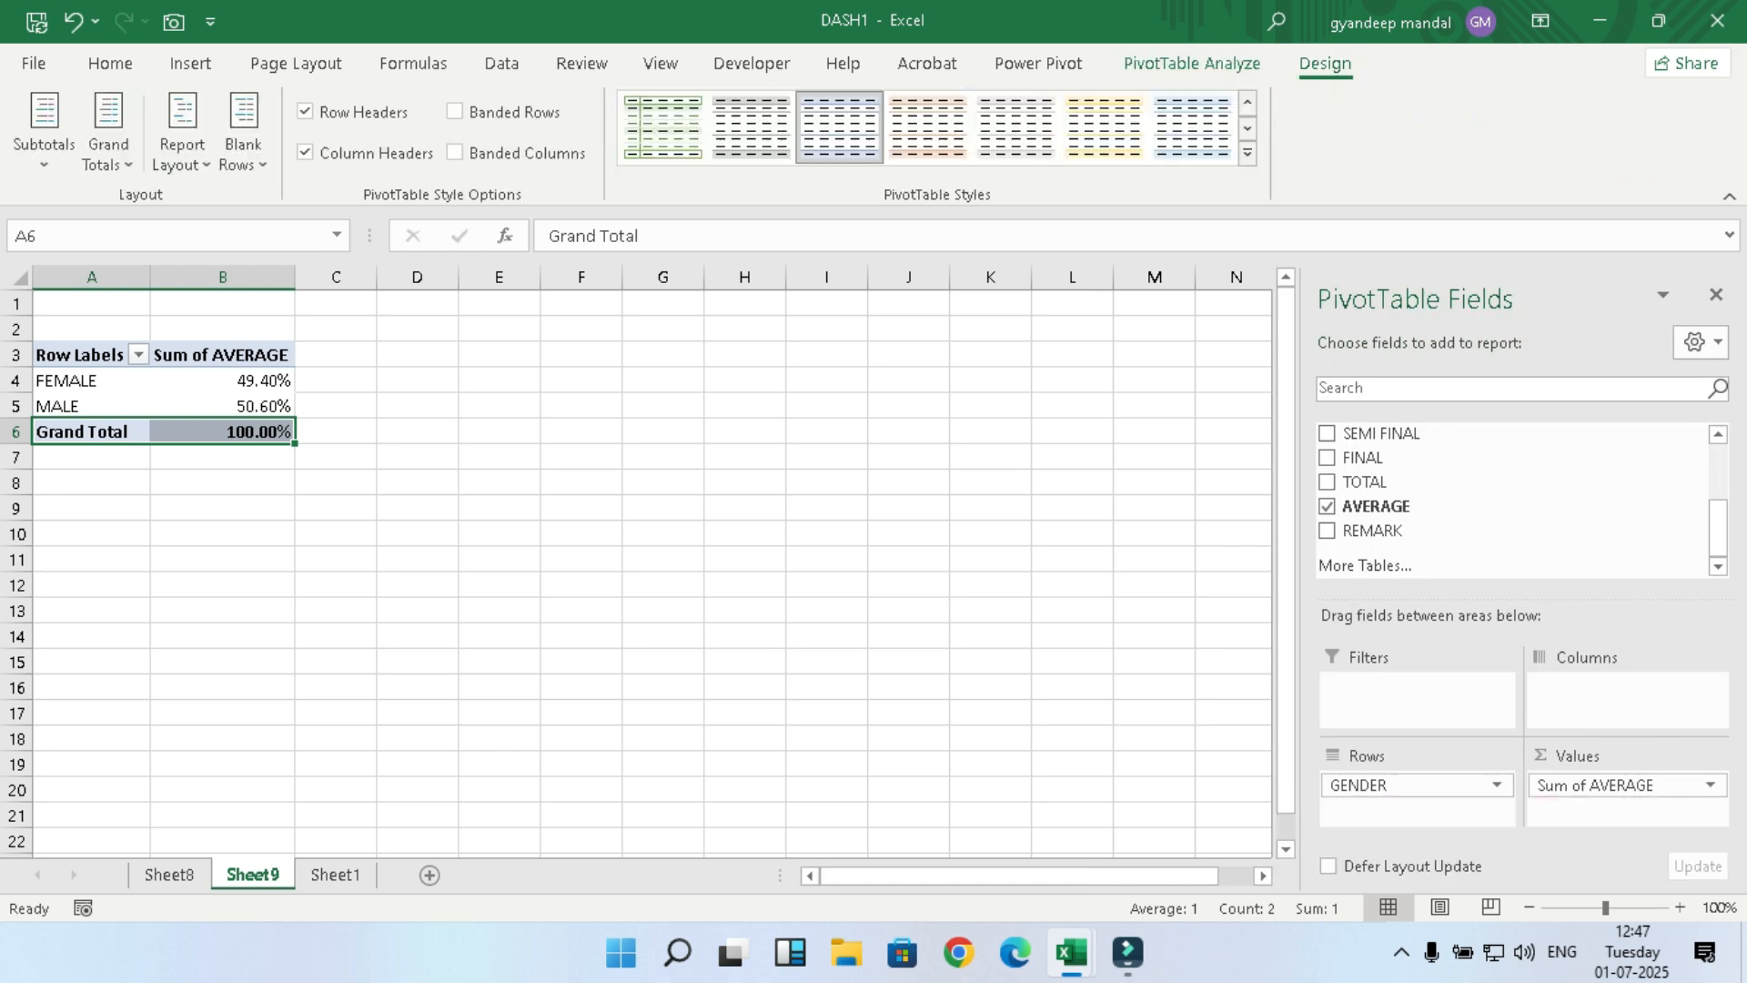
click(108, 127)
click(241, 216)
Step: Insert a Pie PivotChart based on the gender PivotTable
drag(80, 355, 227, 407)
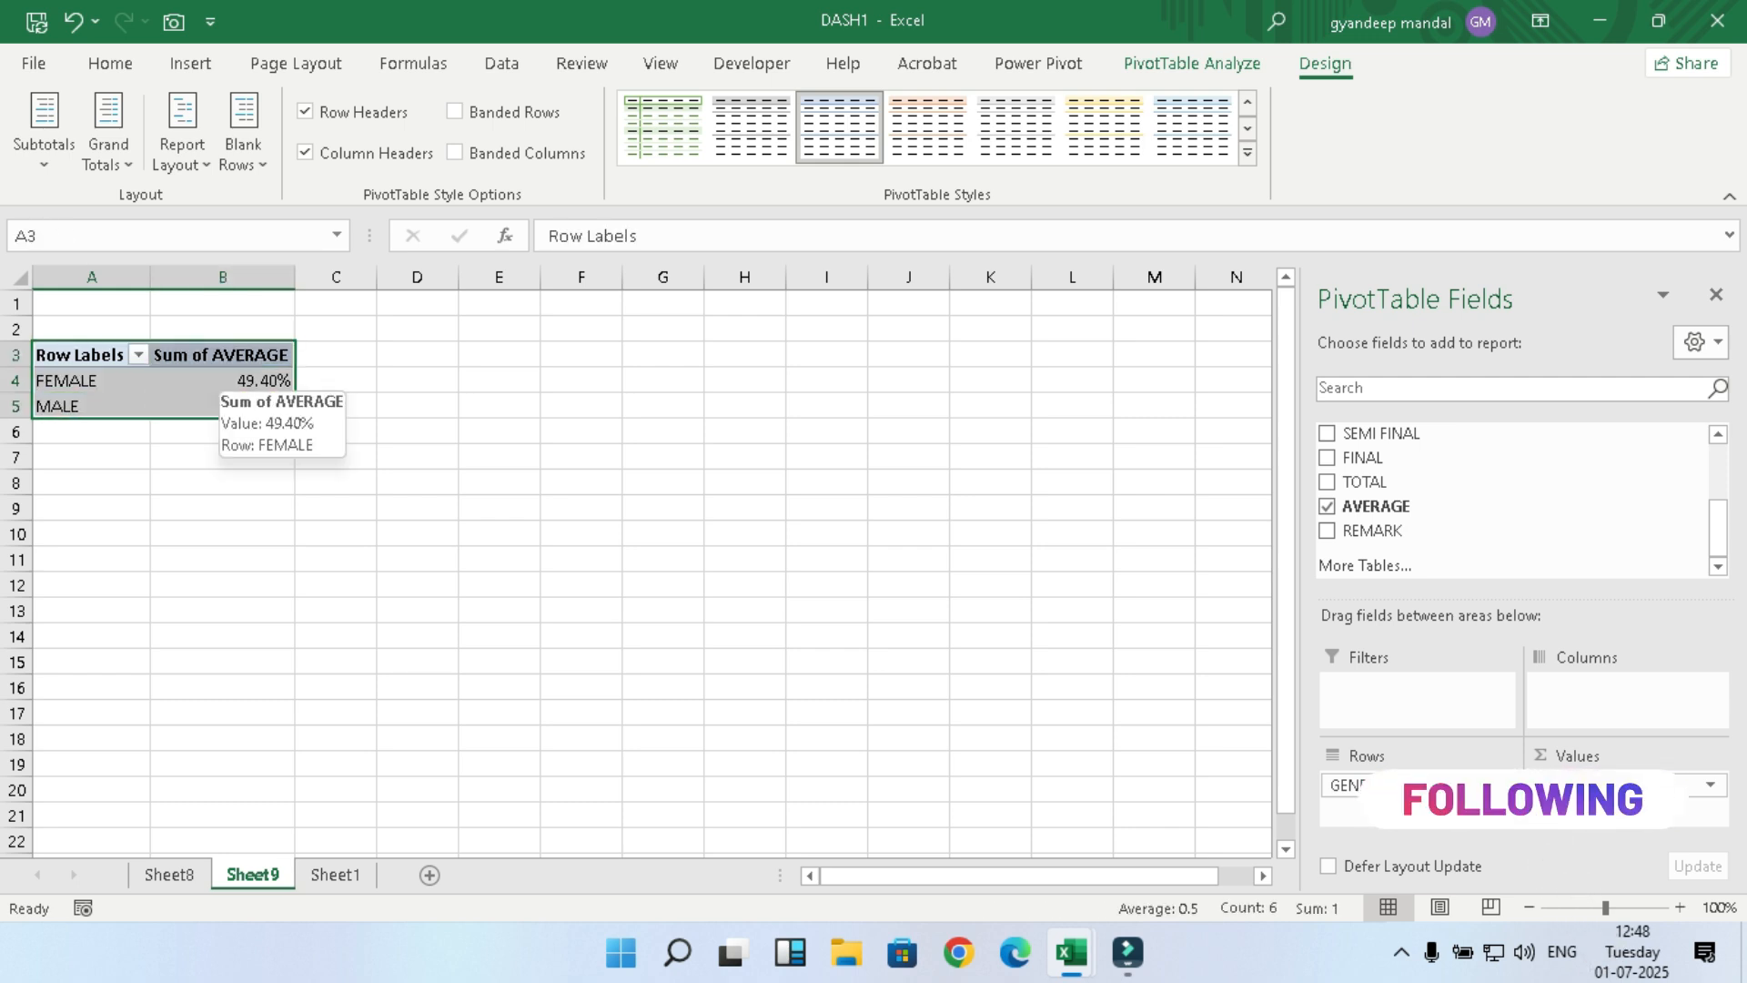
right_click(213, 384)
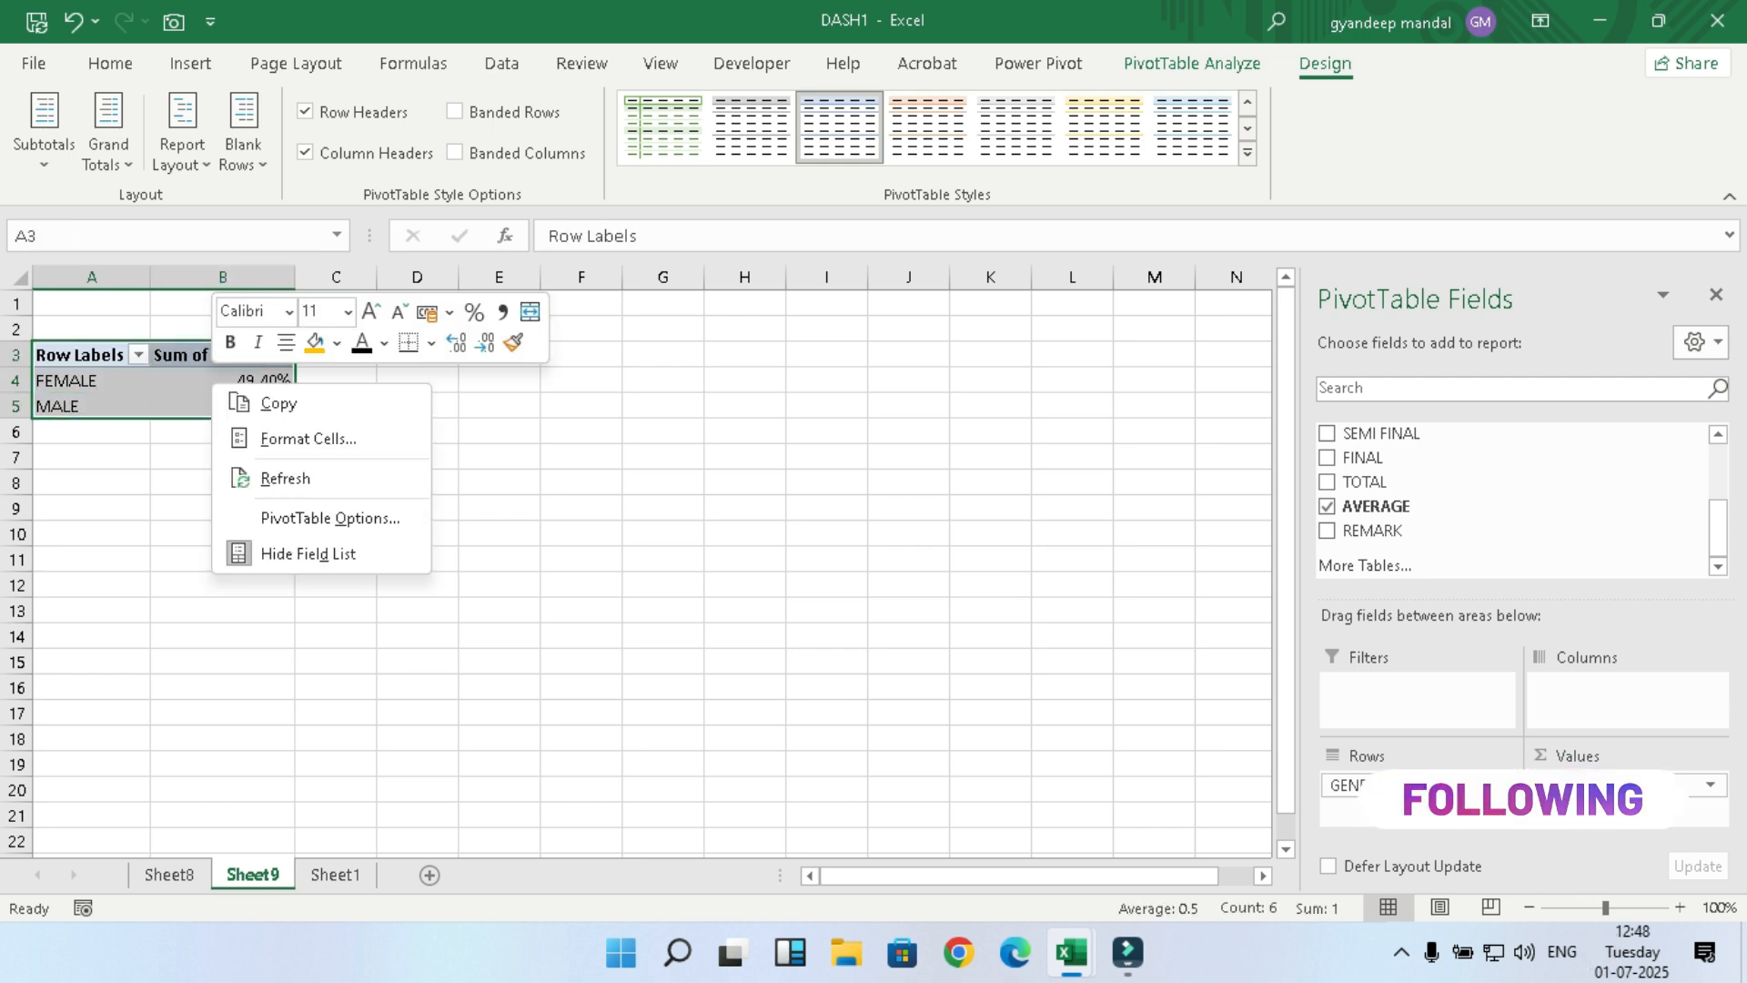
key(Escape)
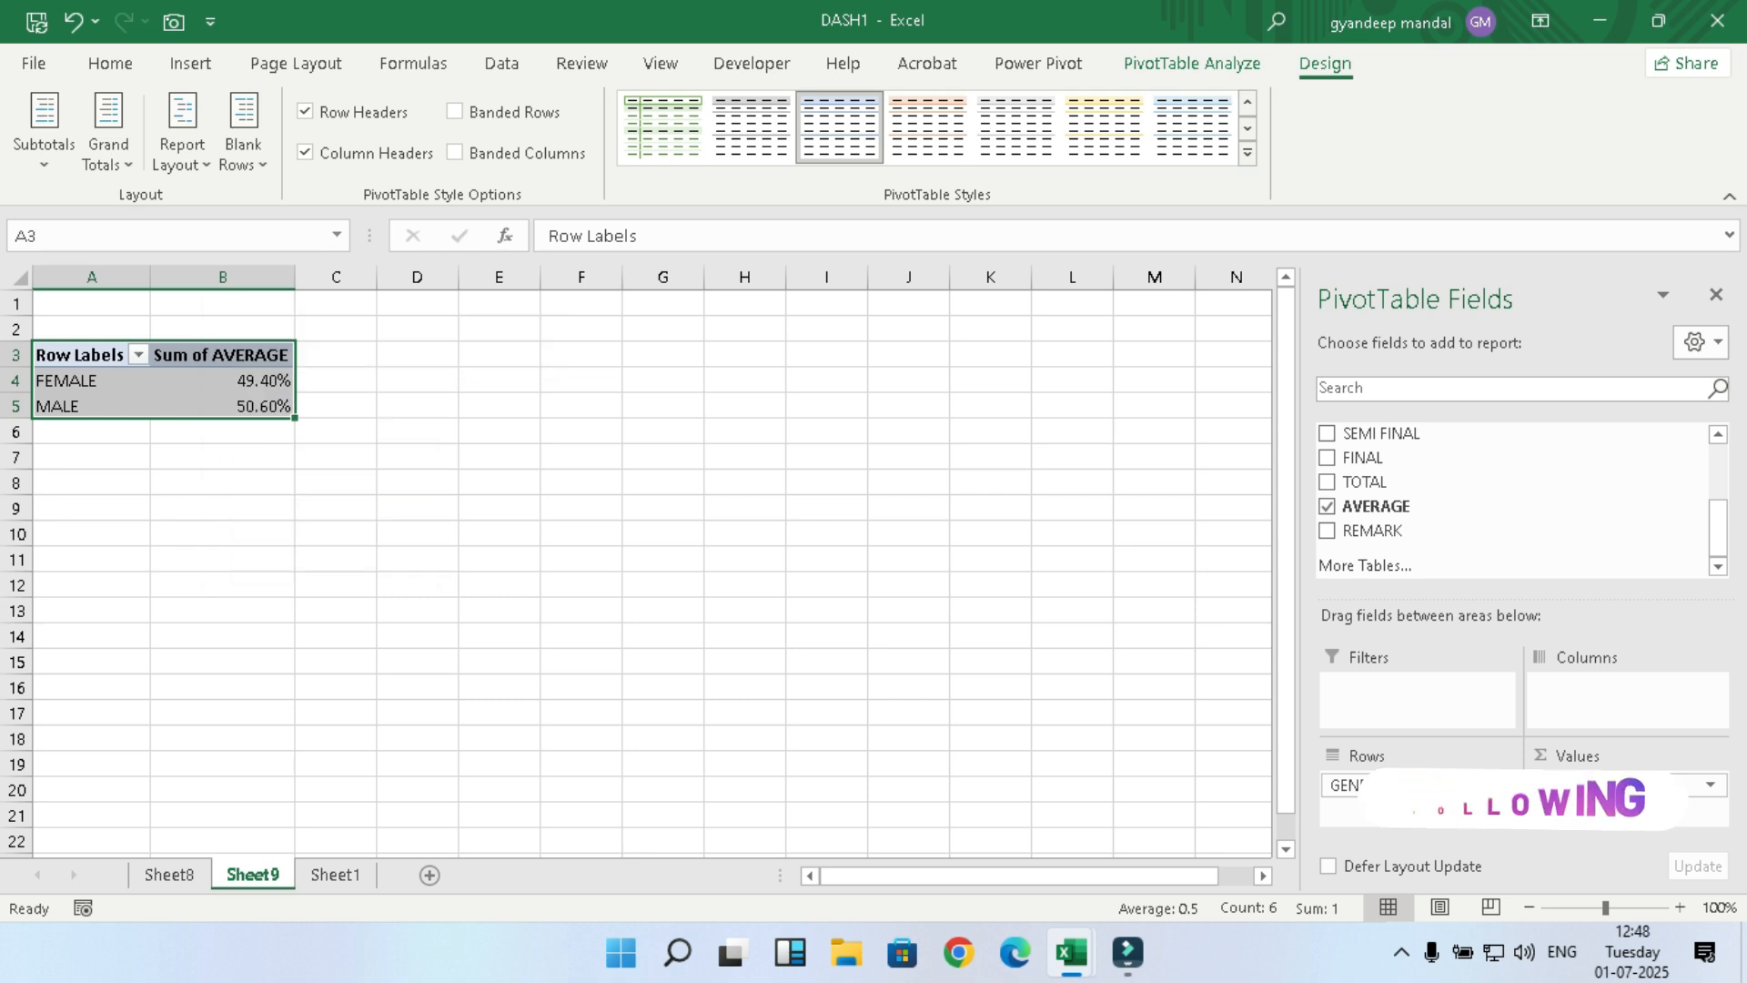
click(1193, 64)
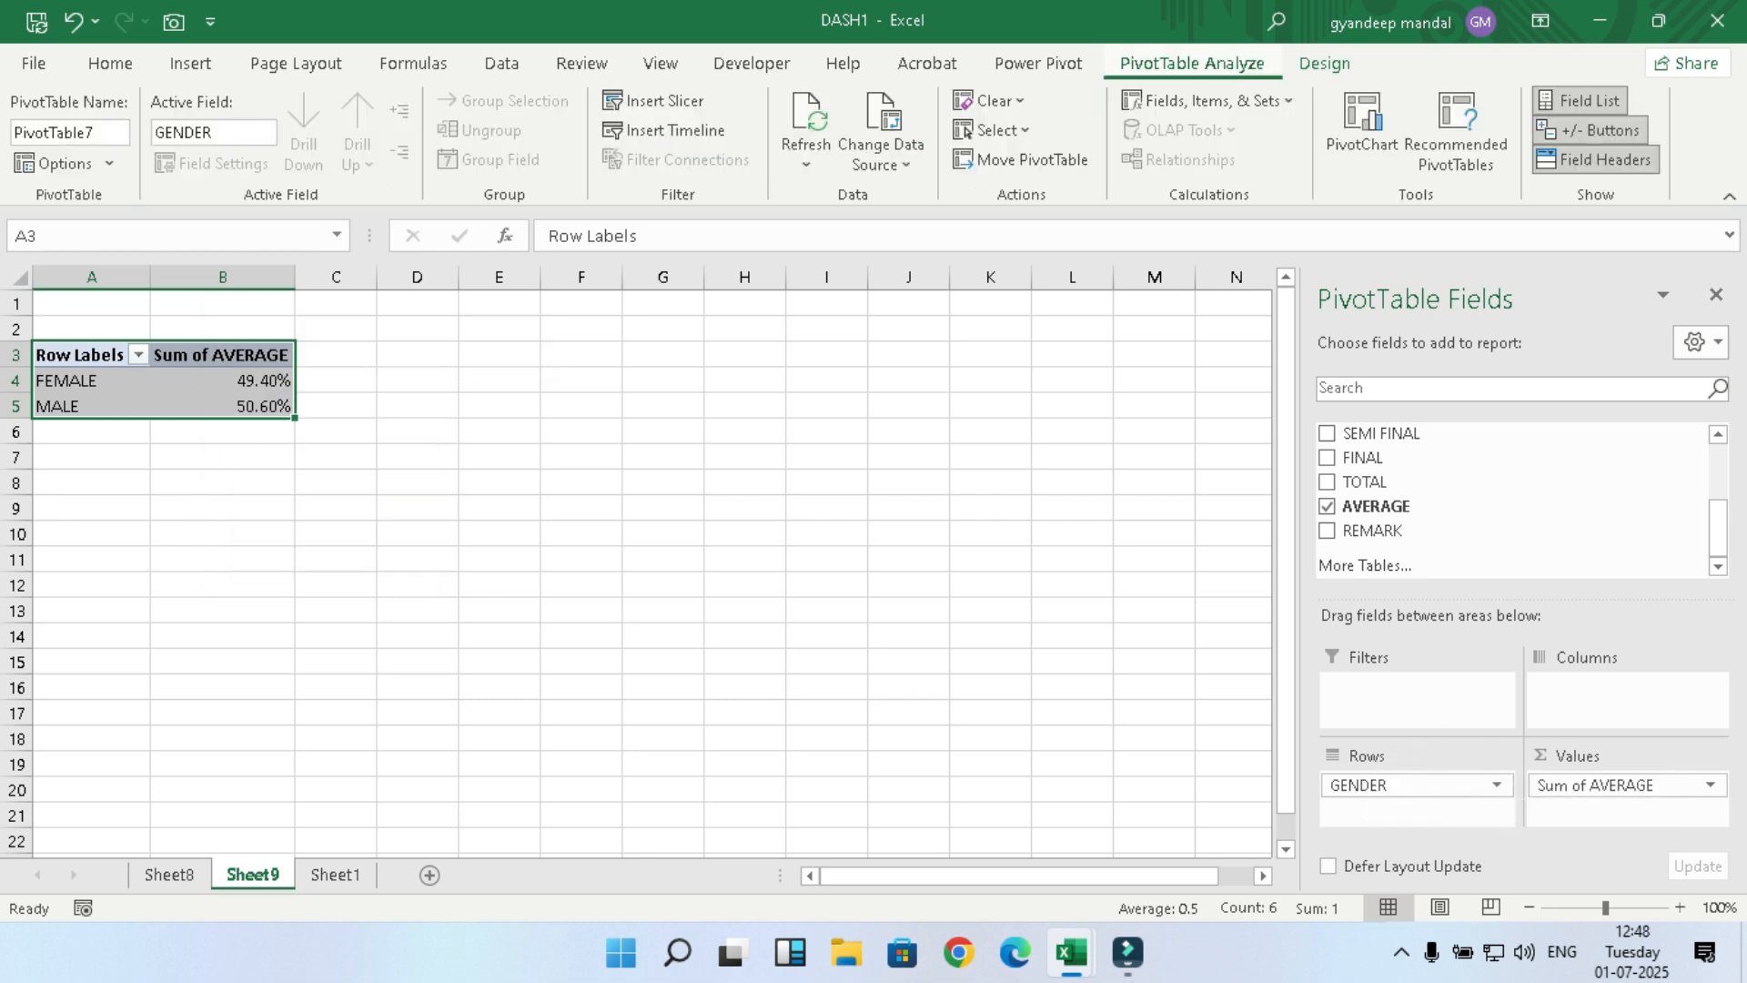
click(1362, 128)
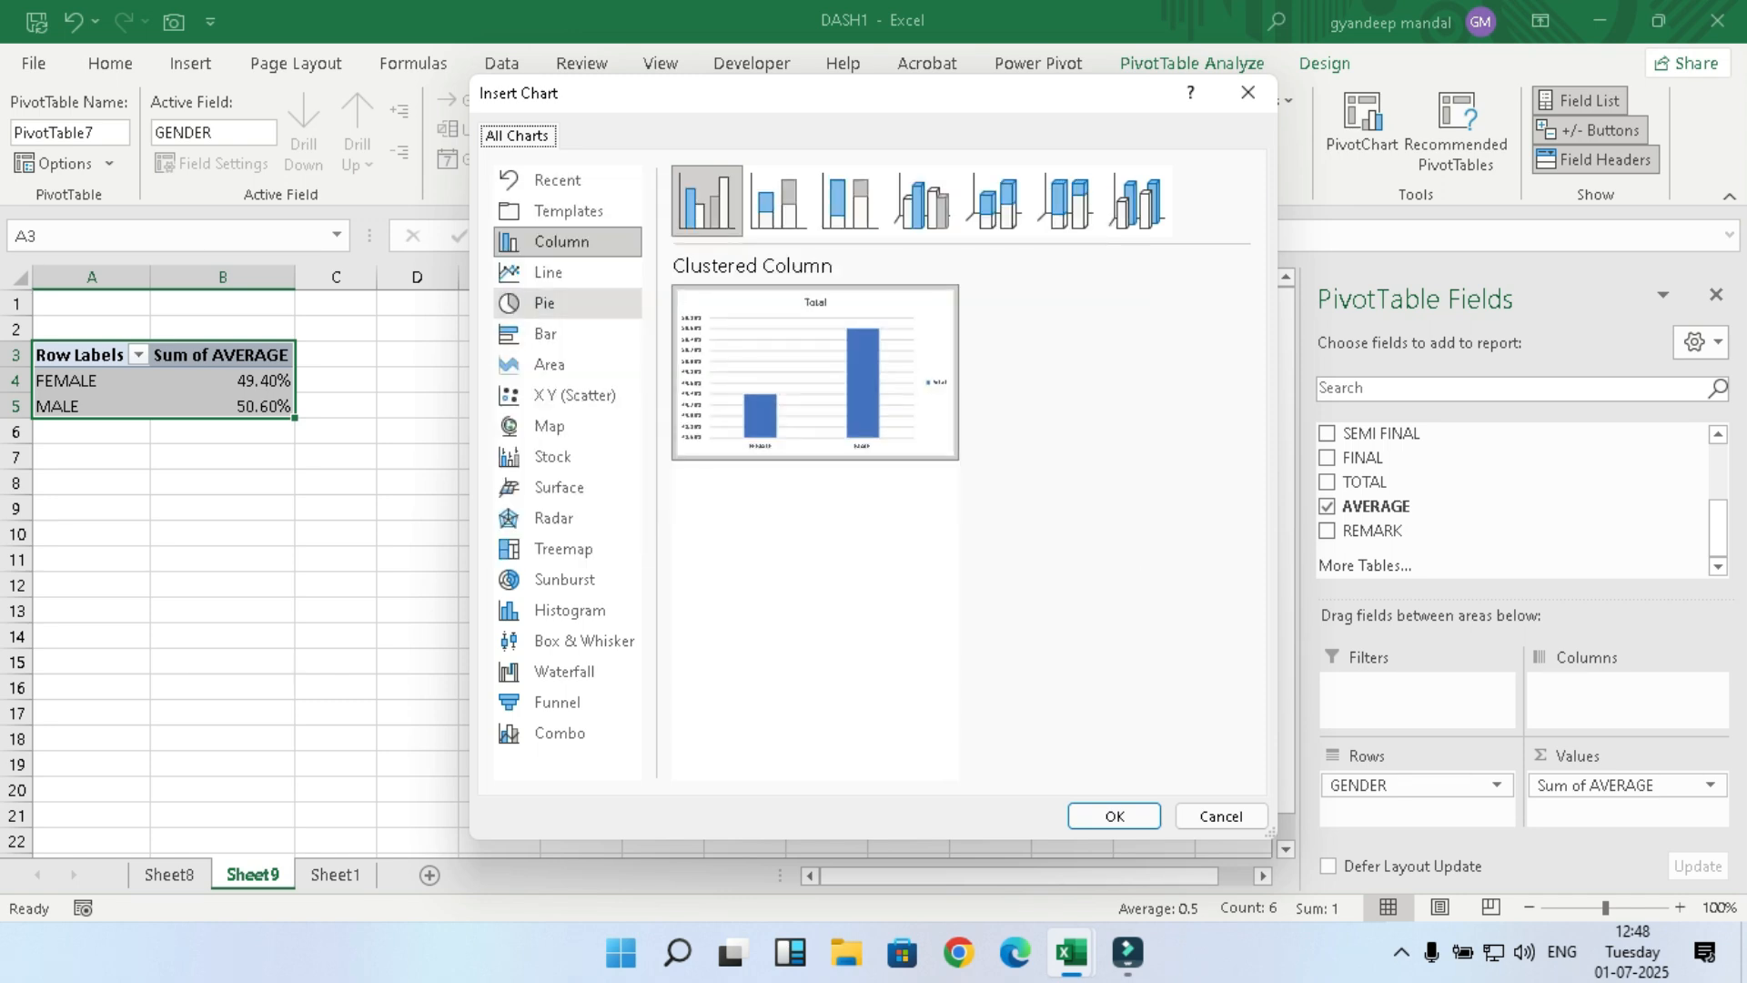
click(555, 303)
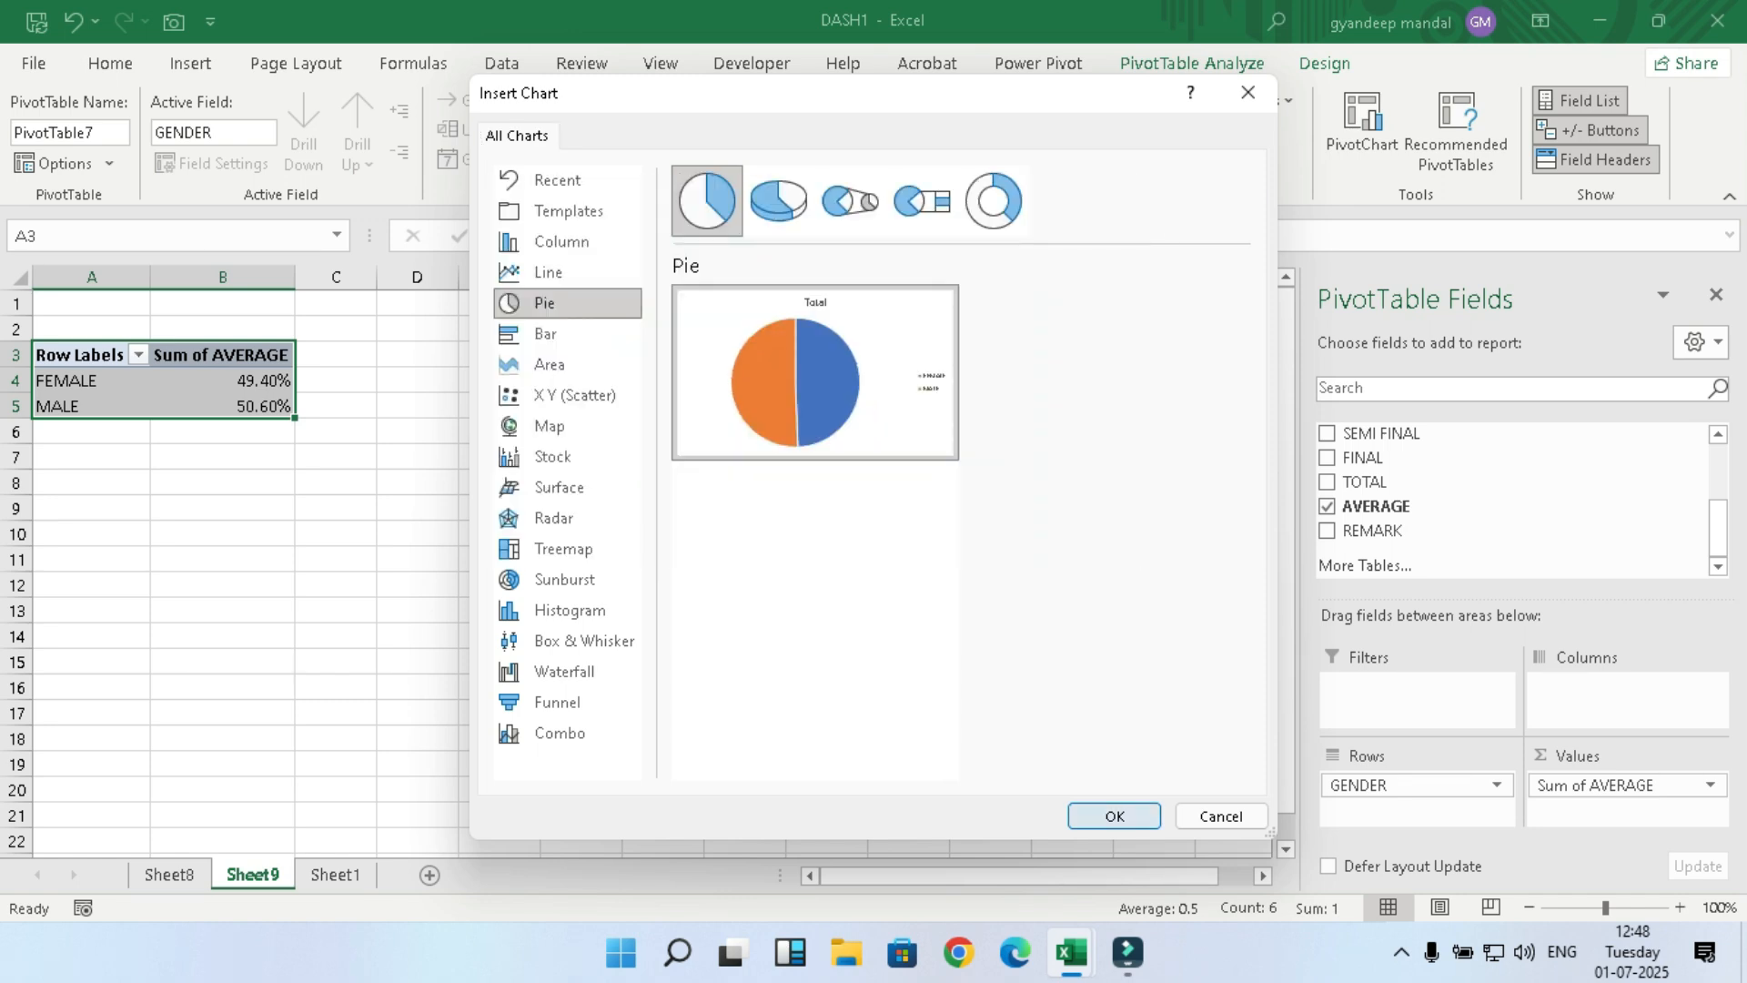
click(1114, 816)
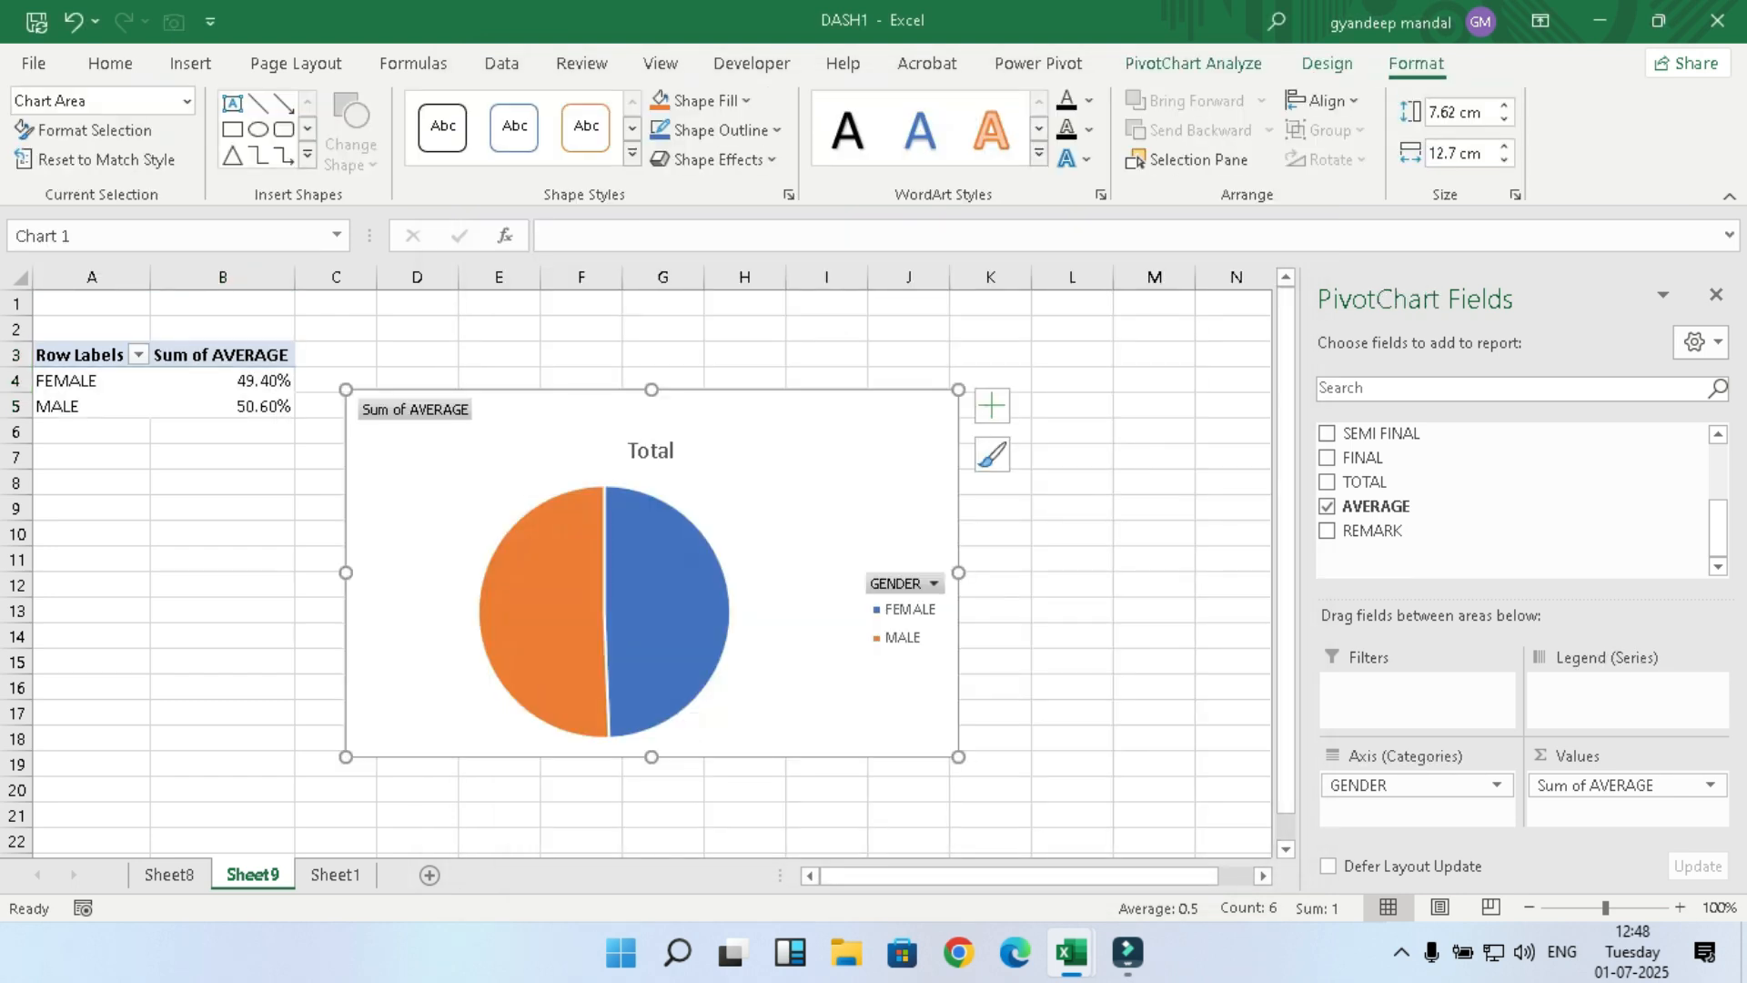
Step: Hide the GENDER axis field button and the Sum of AVERAGE value field button on the pie chart
right_click(899, 584)
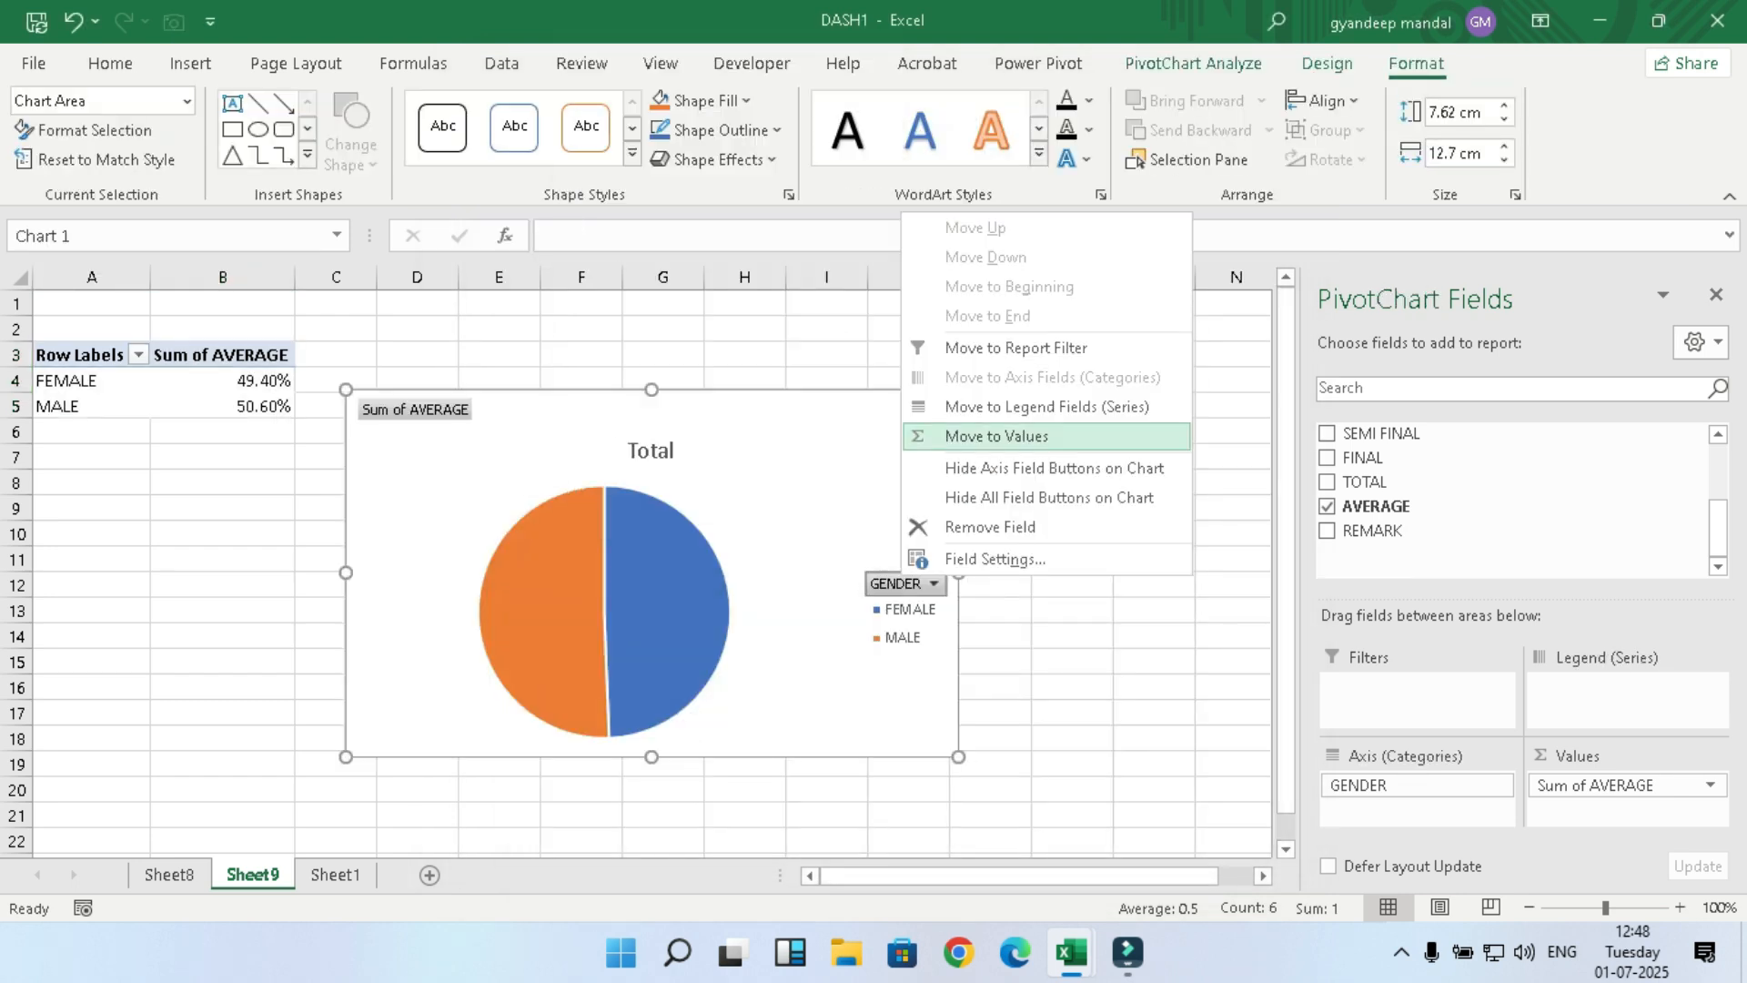
click(1054, 467)
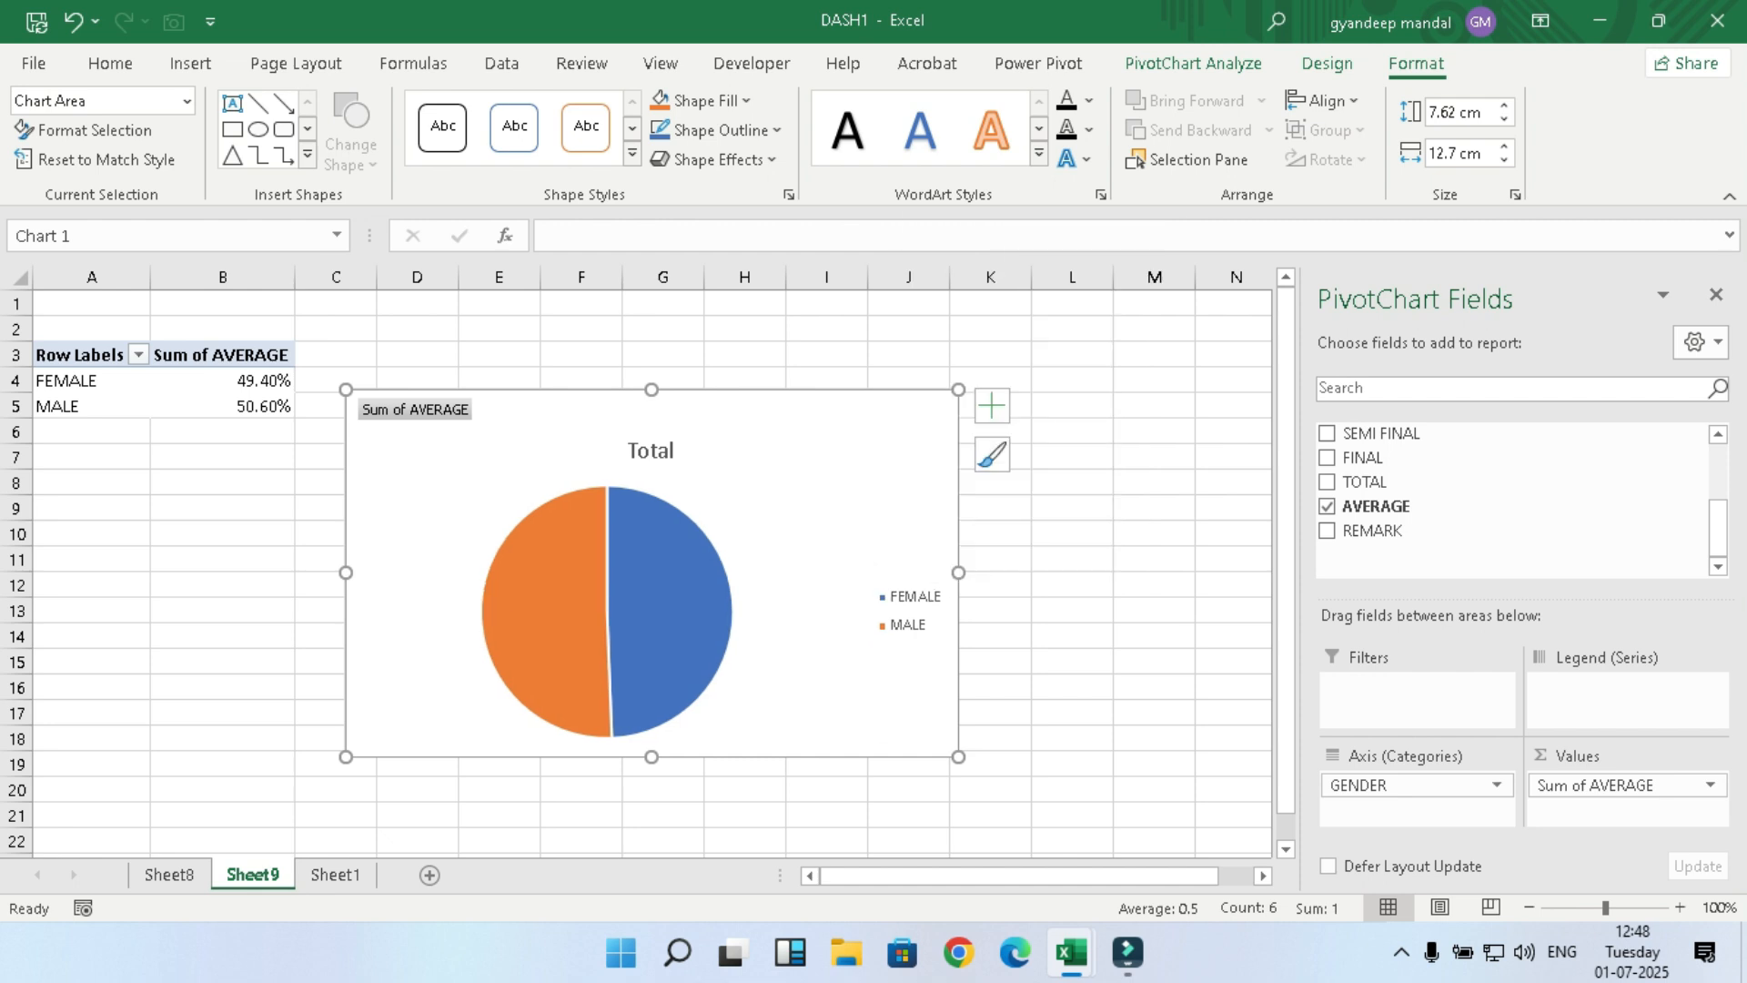
right_click(418, 411)
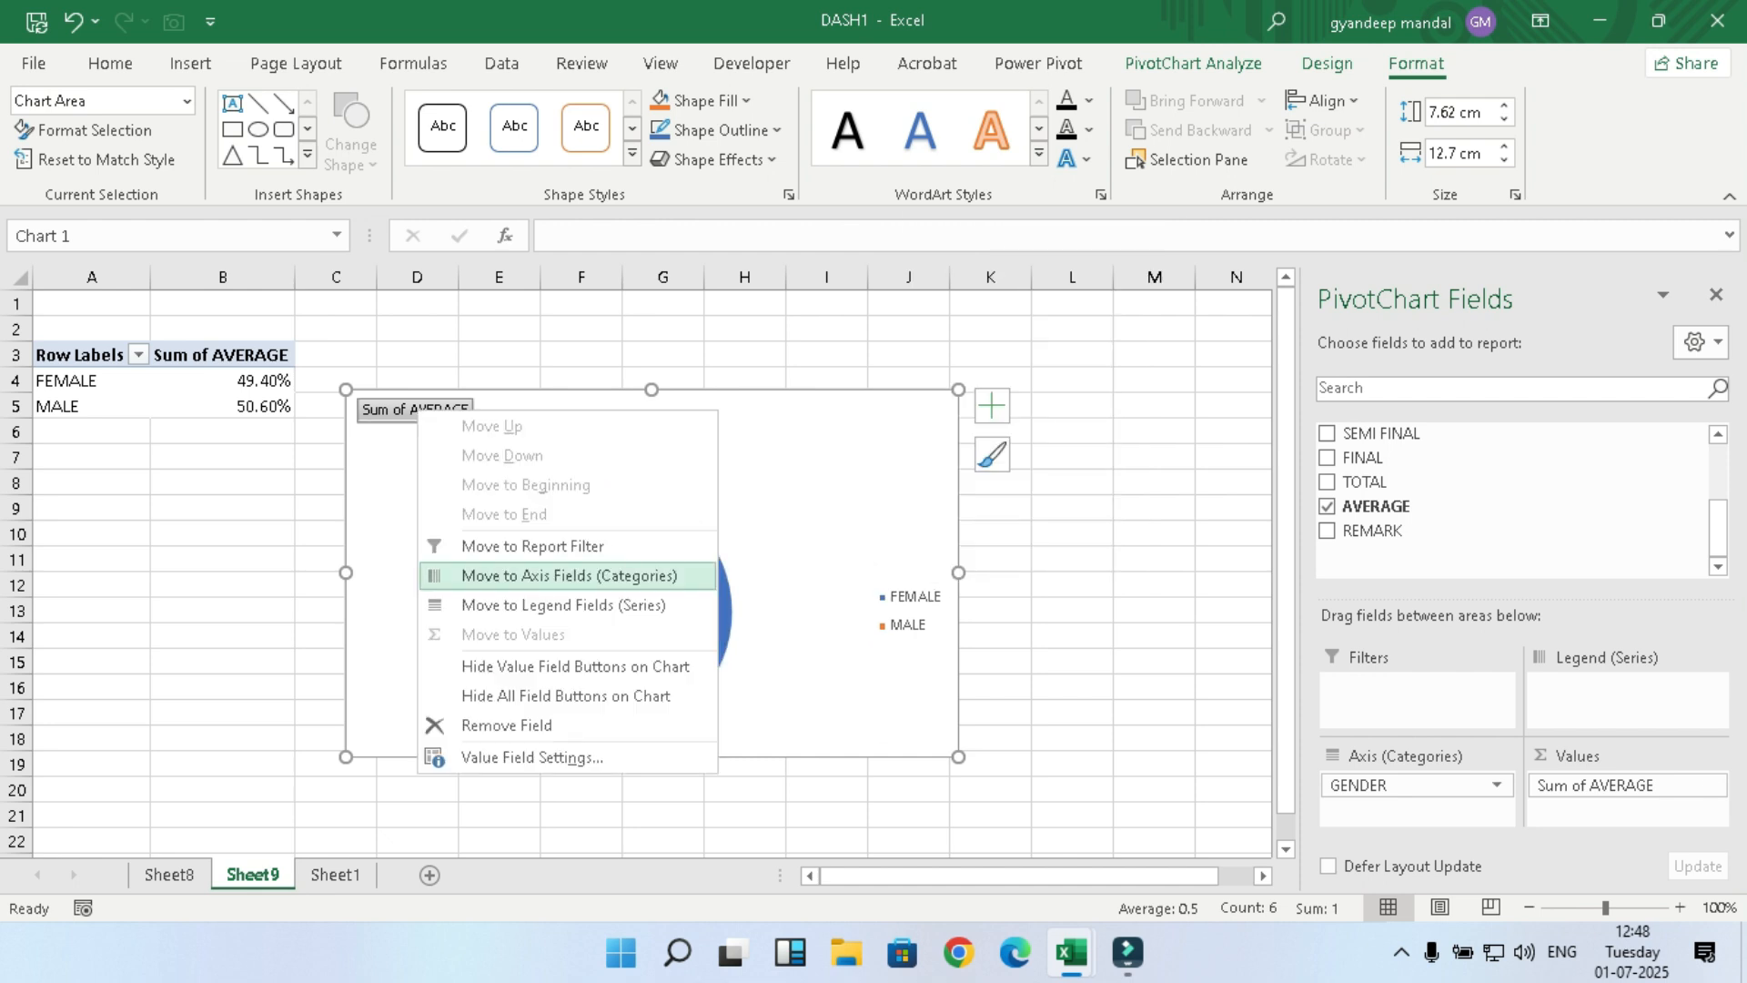
click(576, 666)
Step: Place the pie chart's legend in a single row at the chart's upper right and shift the title left of it
click(908, 595)
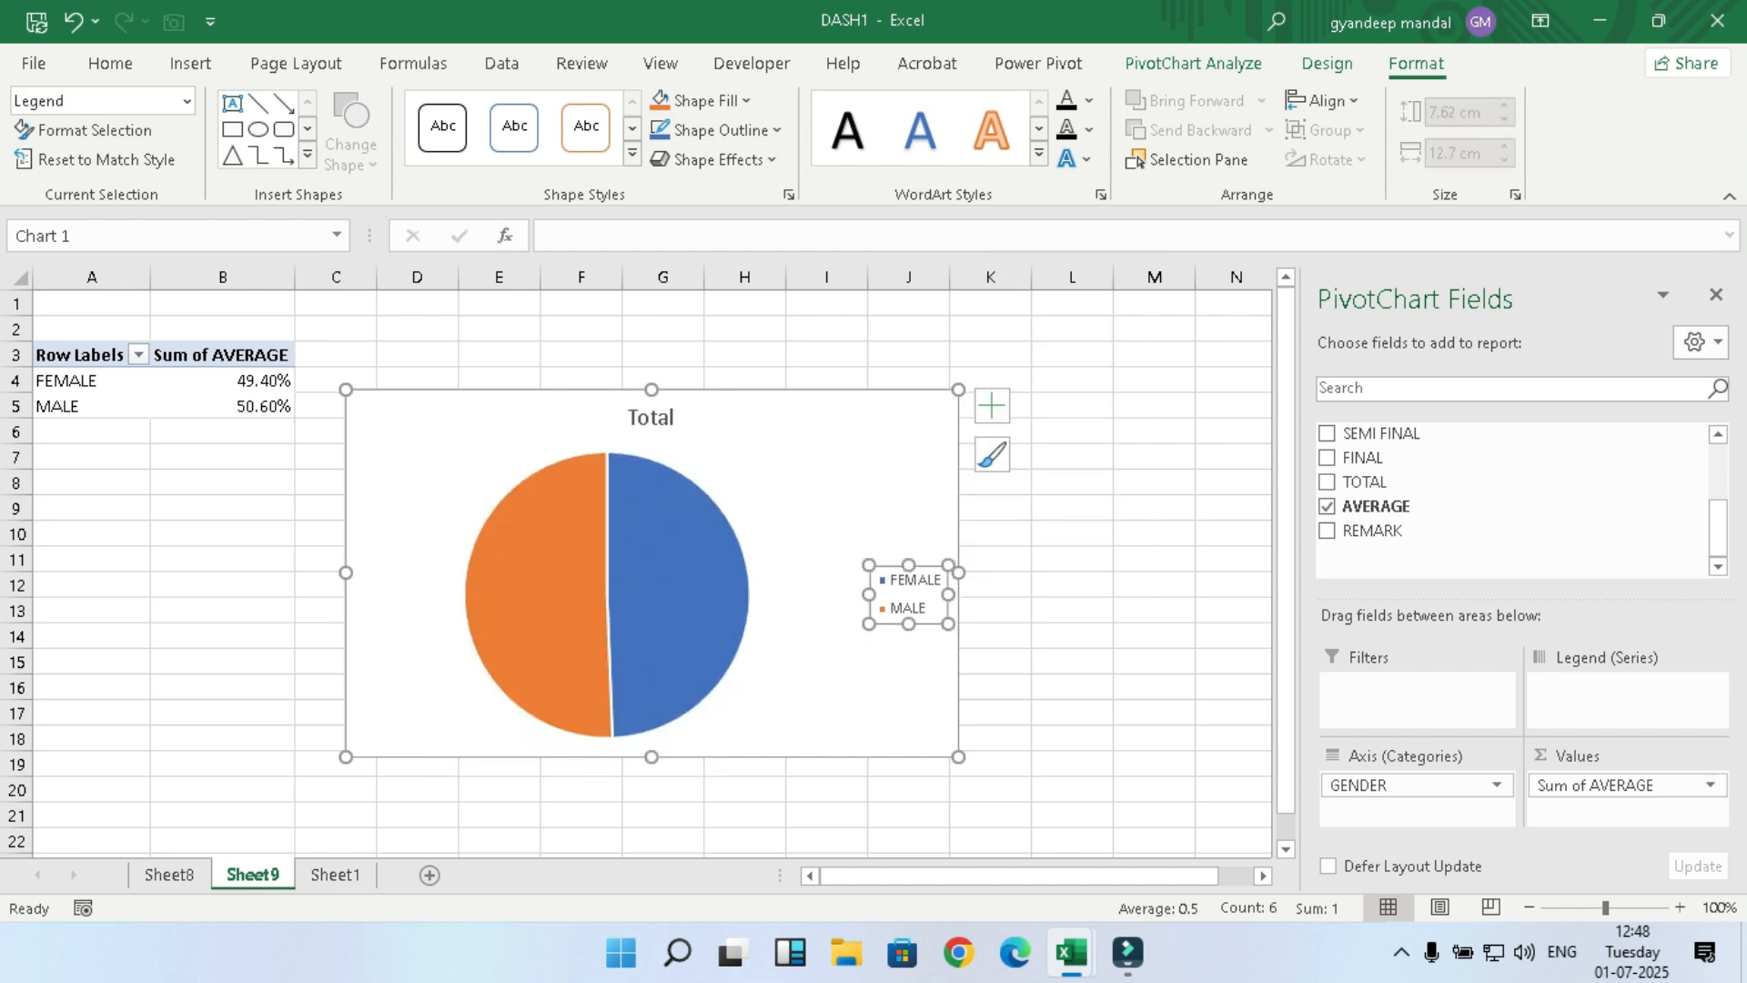
drag(908, 595, 897, 434)
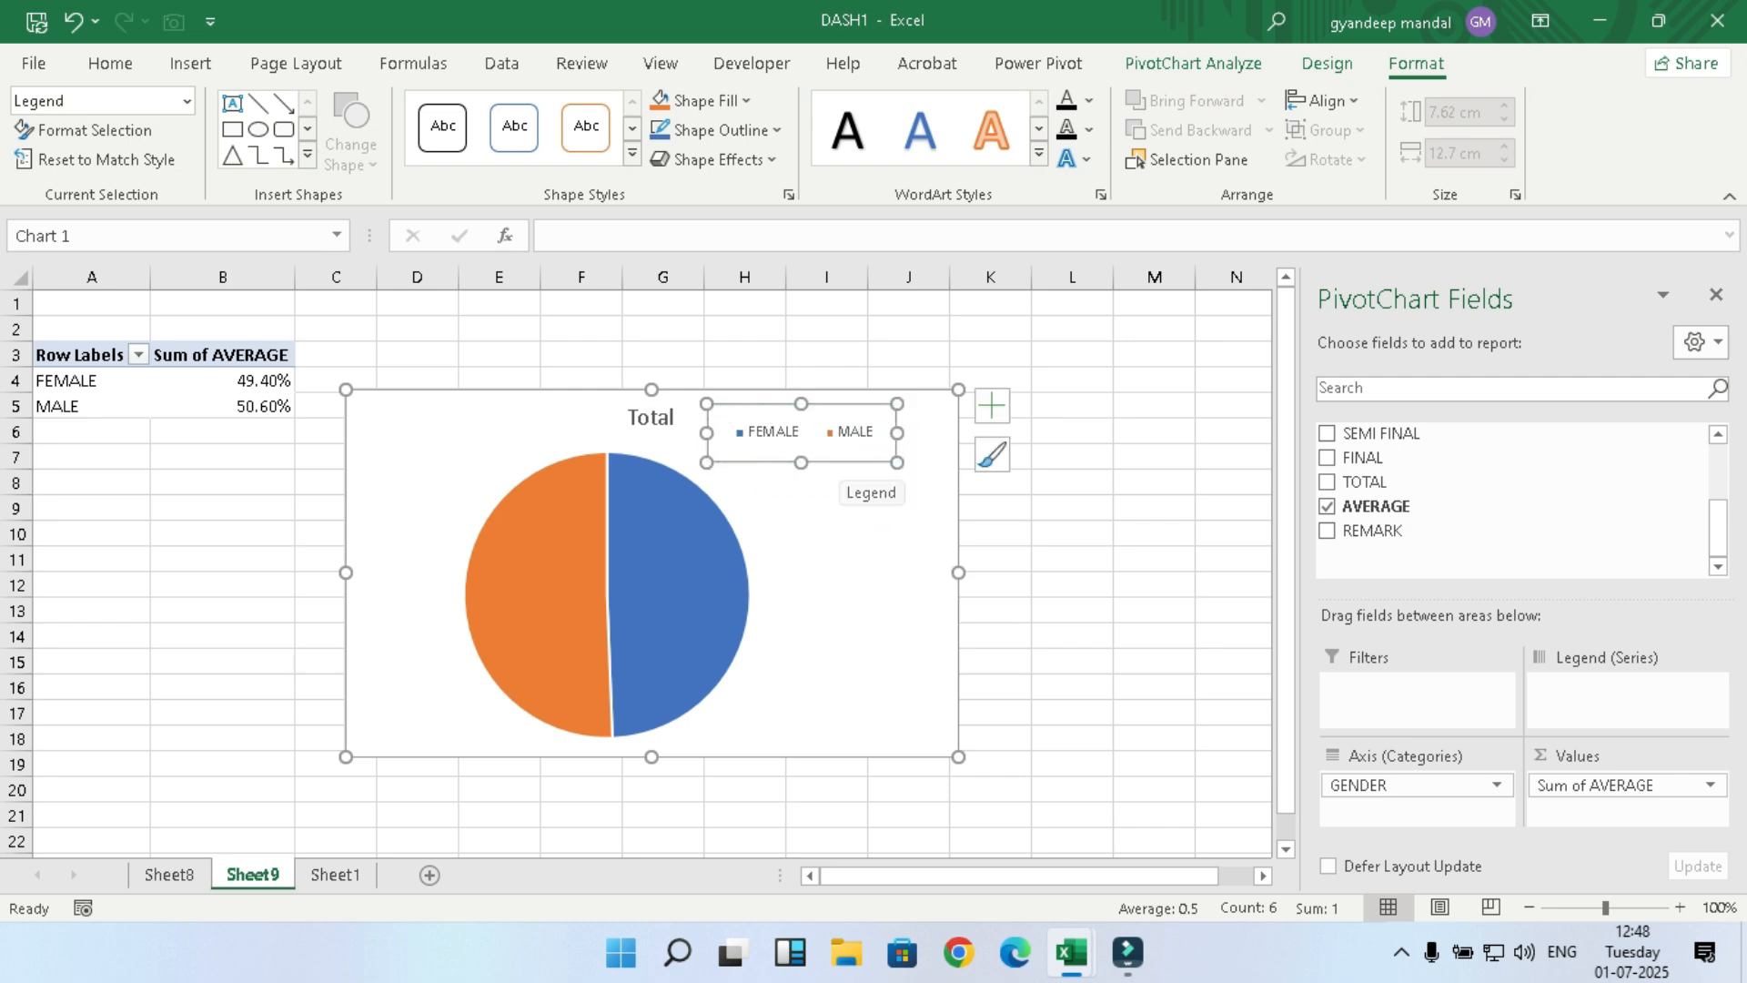
click(650, 417)
mouse_move(650, 418)
mouse_down()
mouse_move(543, 417)
mouse_move(559, 417)
mouse_up()
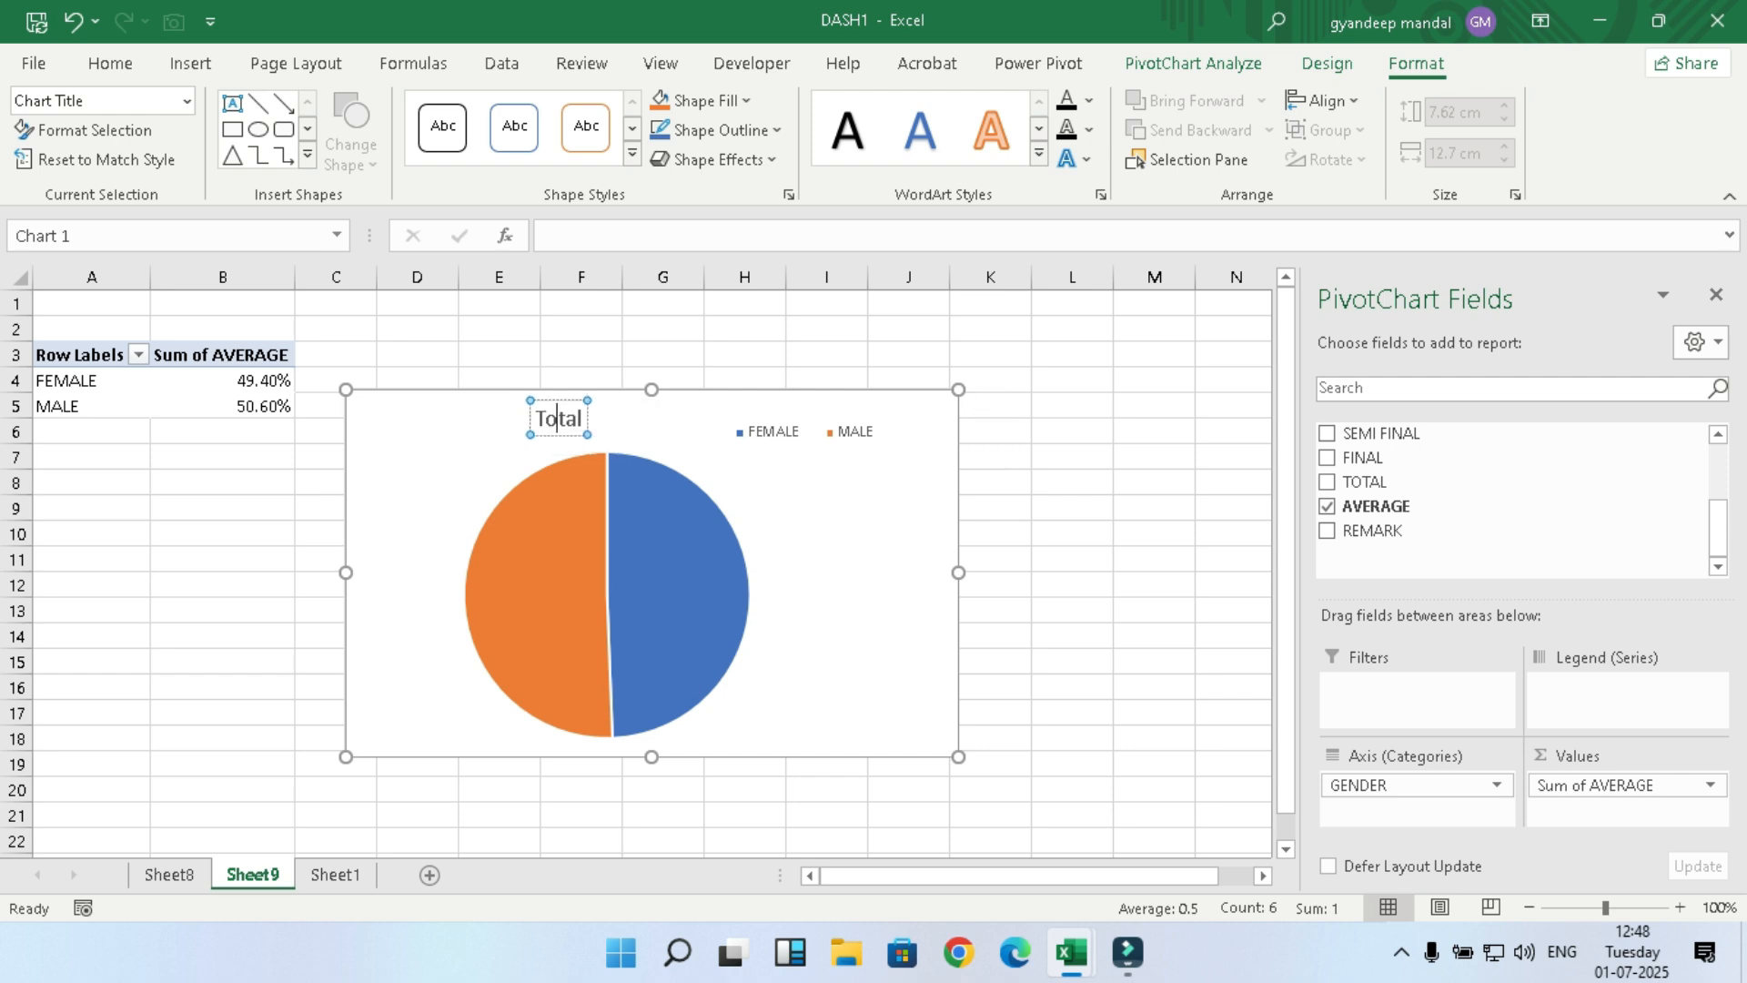
Step: Change the pie chart's title to "GENDER: MALE VS FEMALE"
double_click(559, 417)
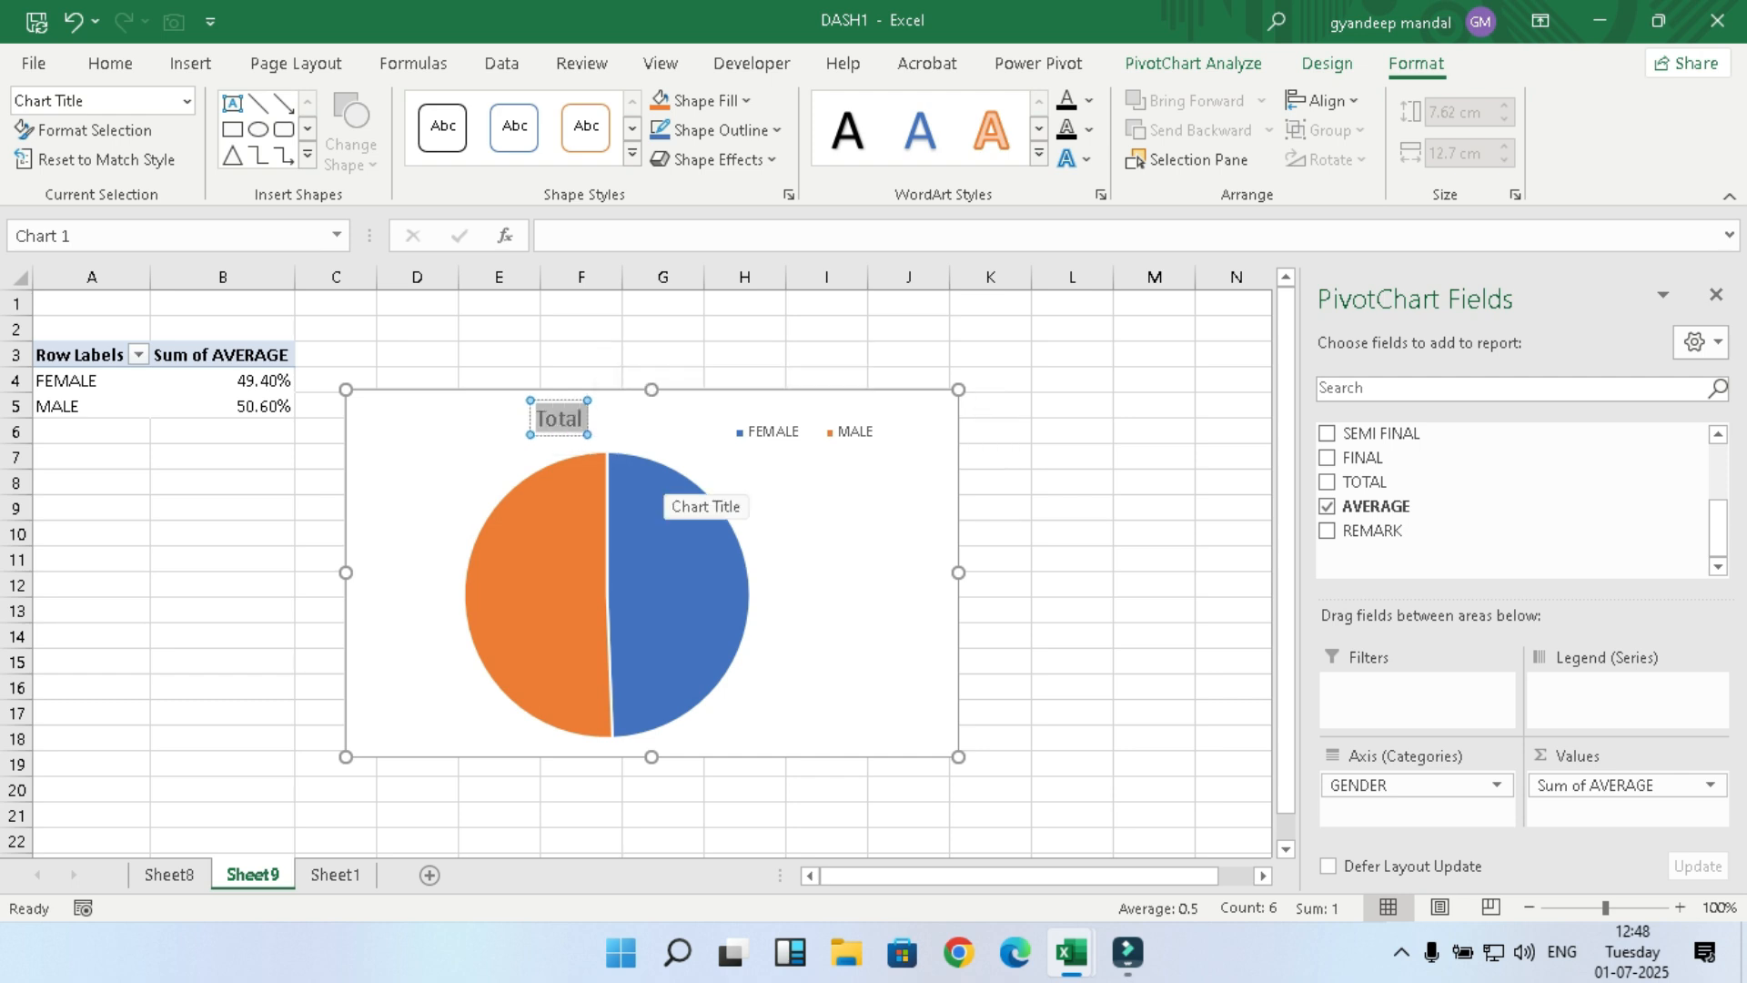
text(GENDER)
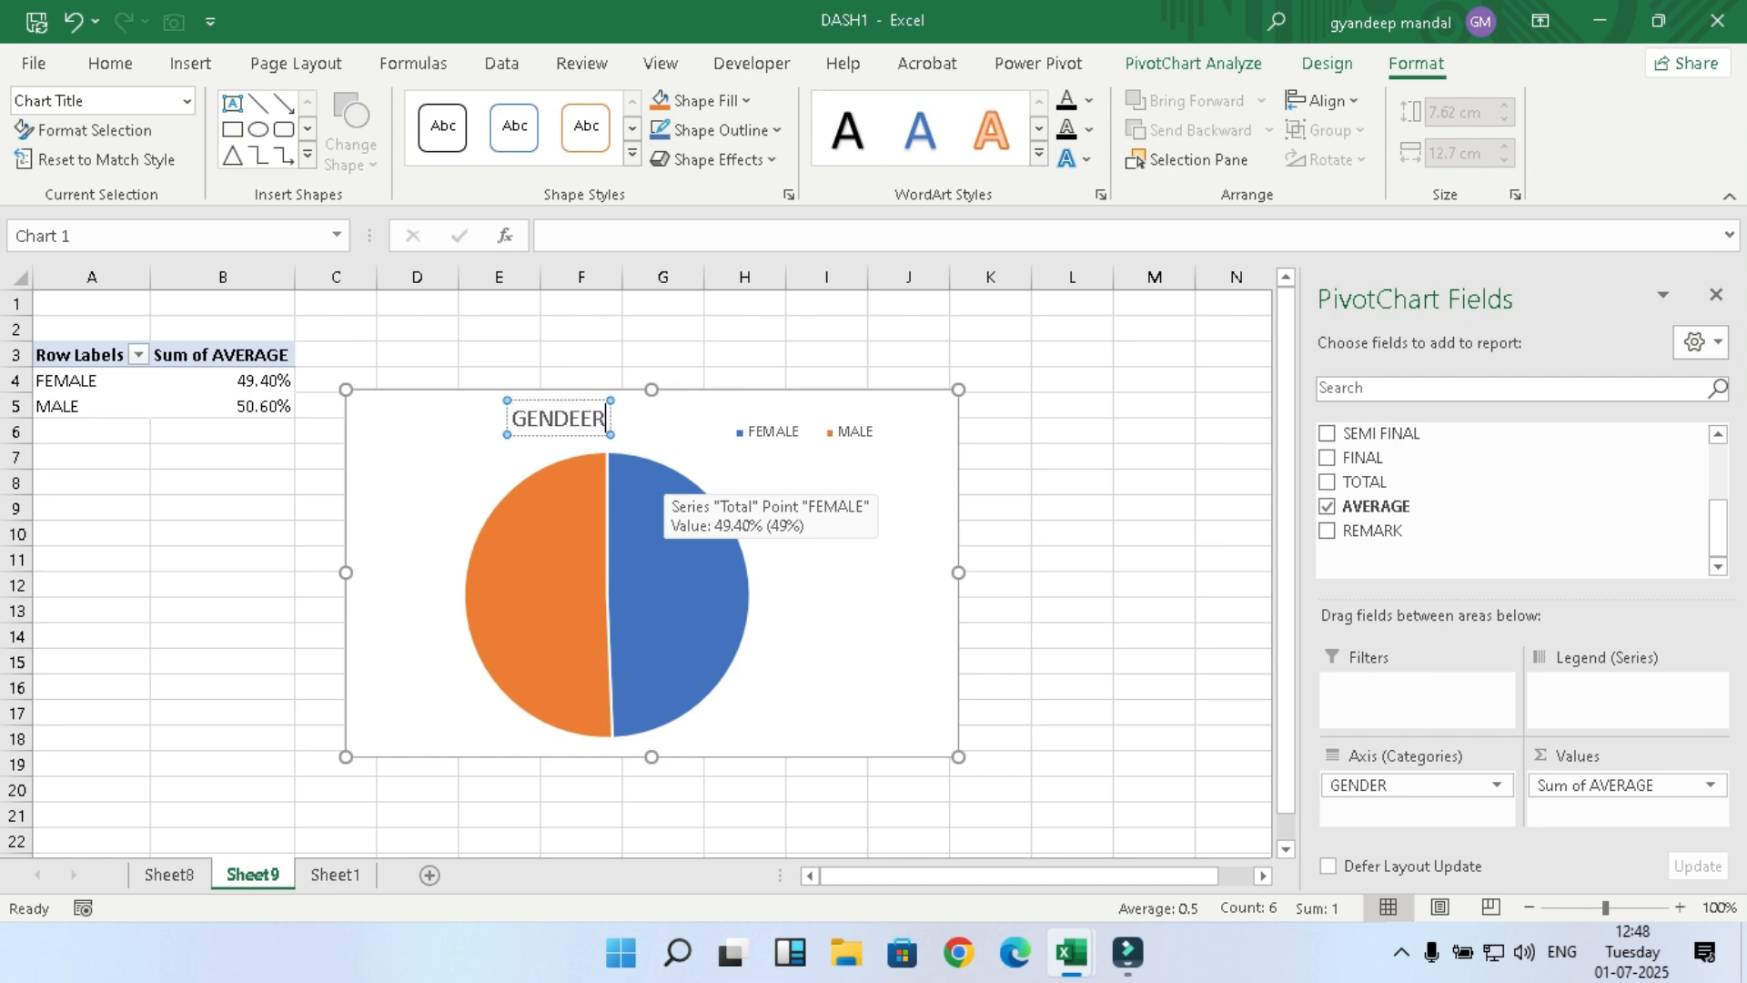
key(BackSpace)
text(R)
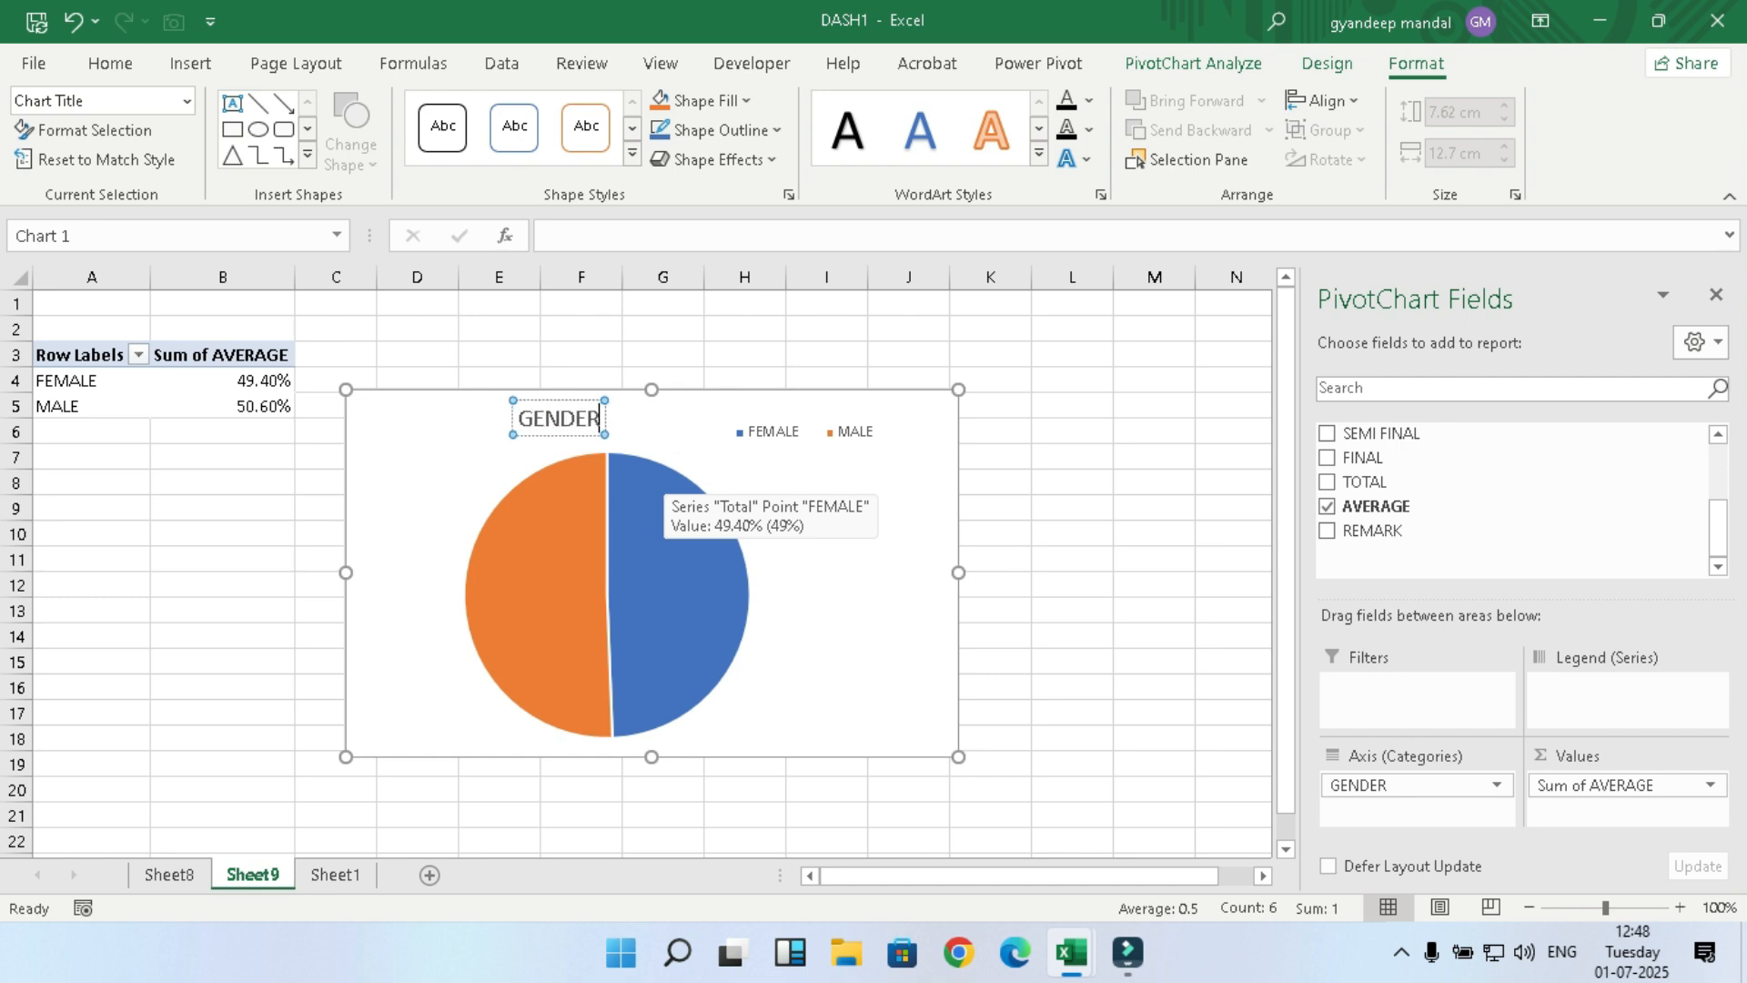
text(; MALE)
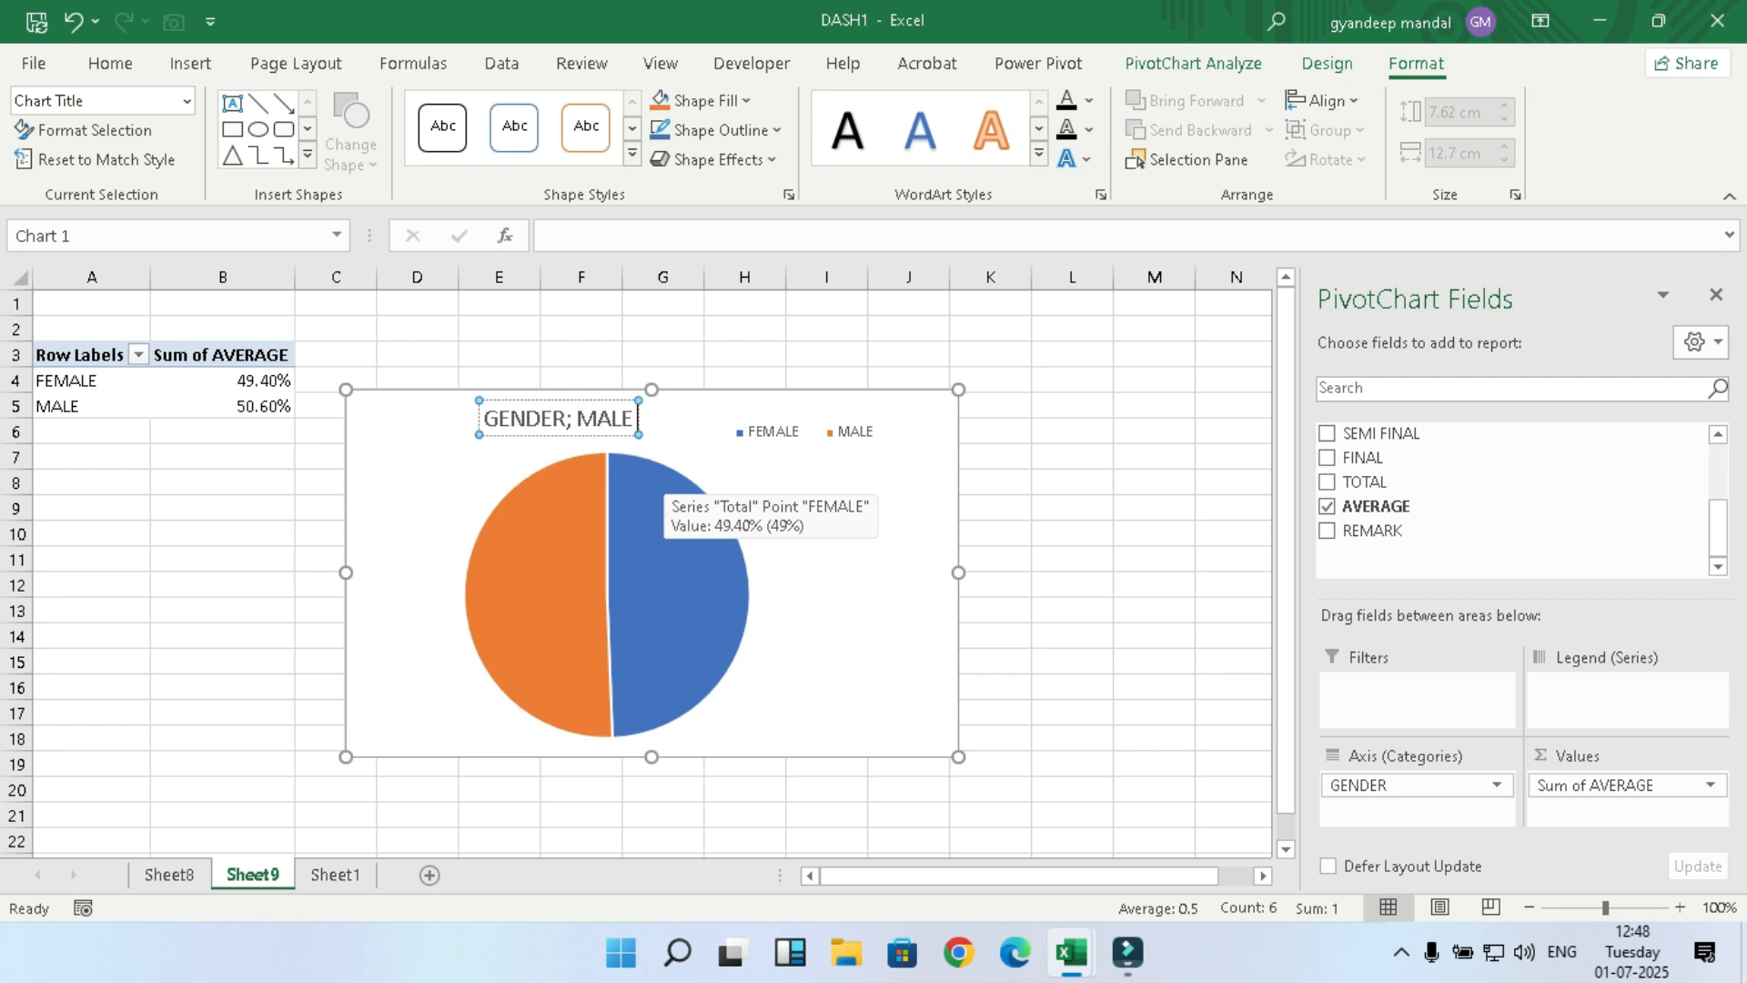
key(BackSpace)
key(BackSpace)
key(BackSpace)
key(BackSpace)
key(BackSpace)
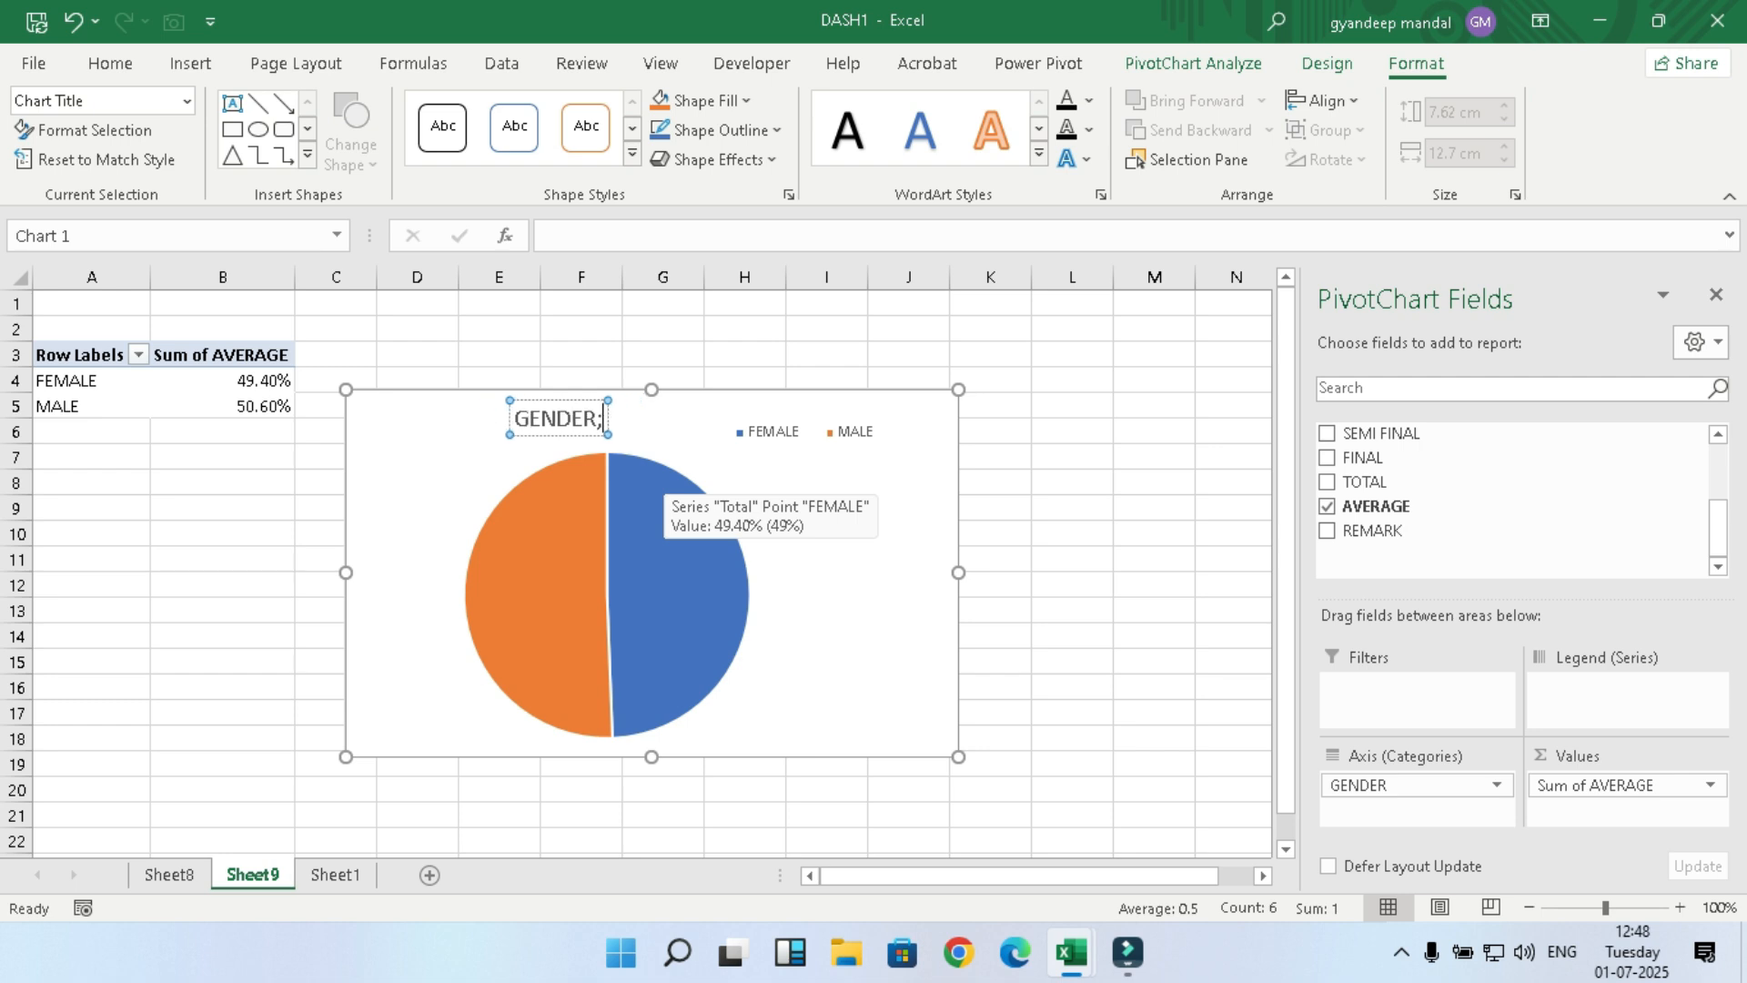
key(BackSpace)
text(: MALE)
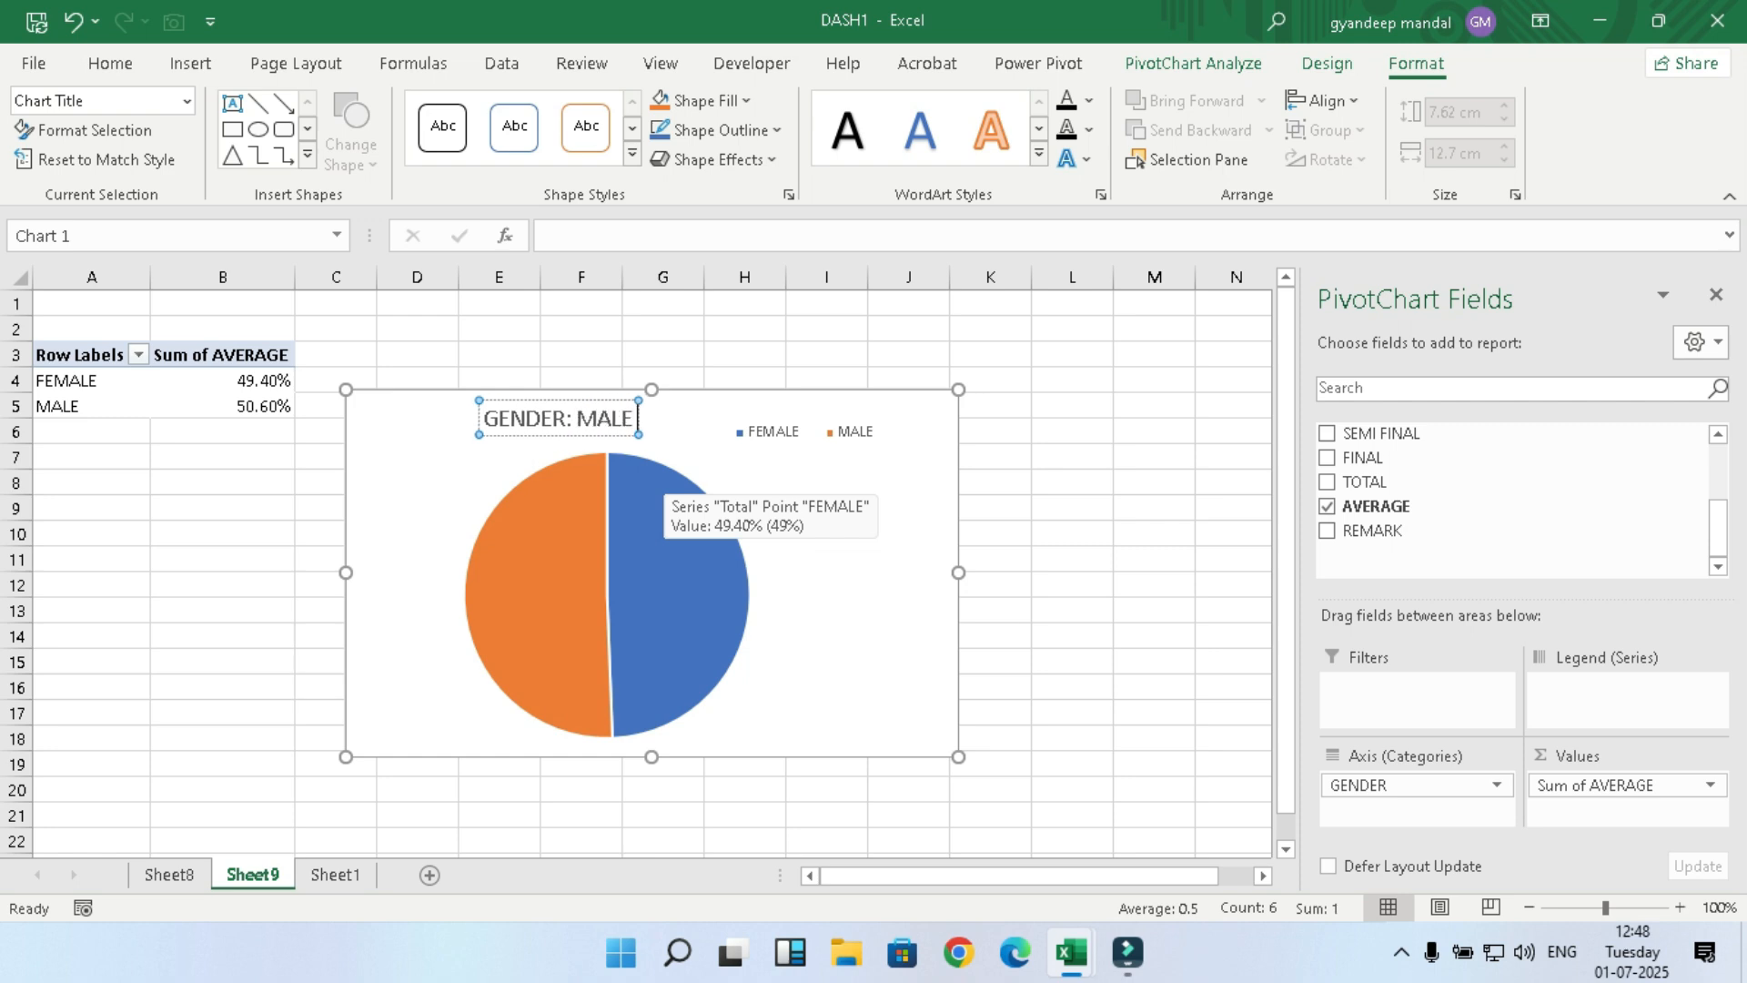
text( VS)
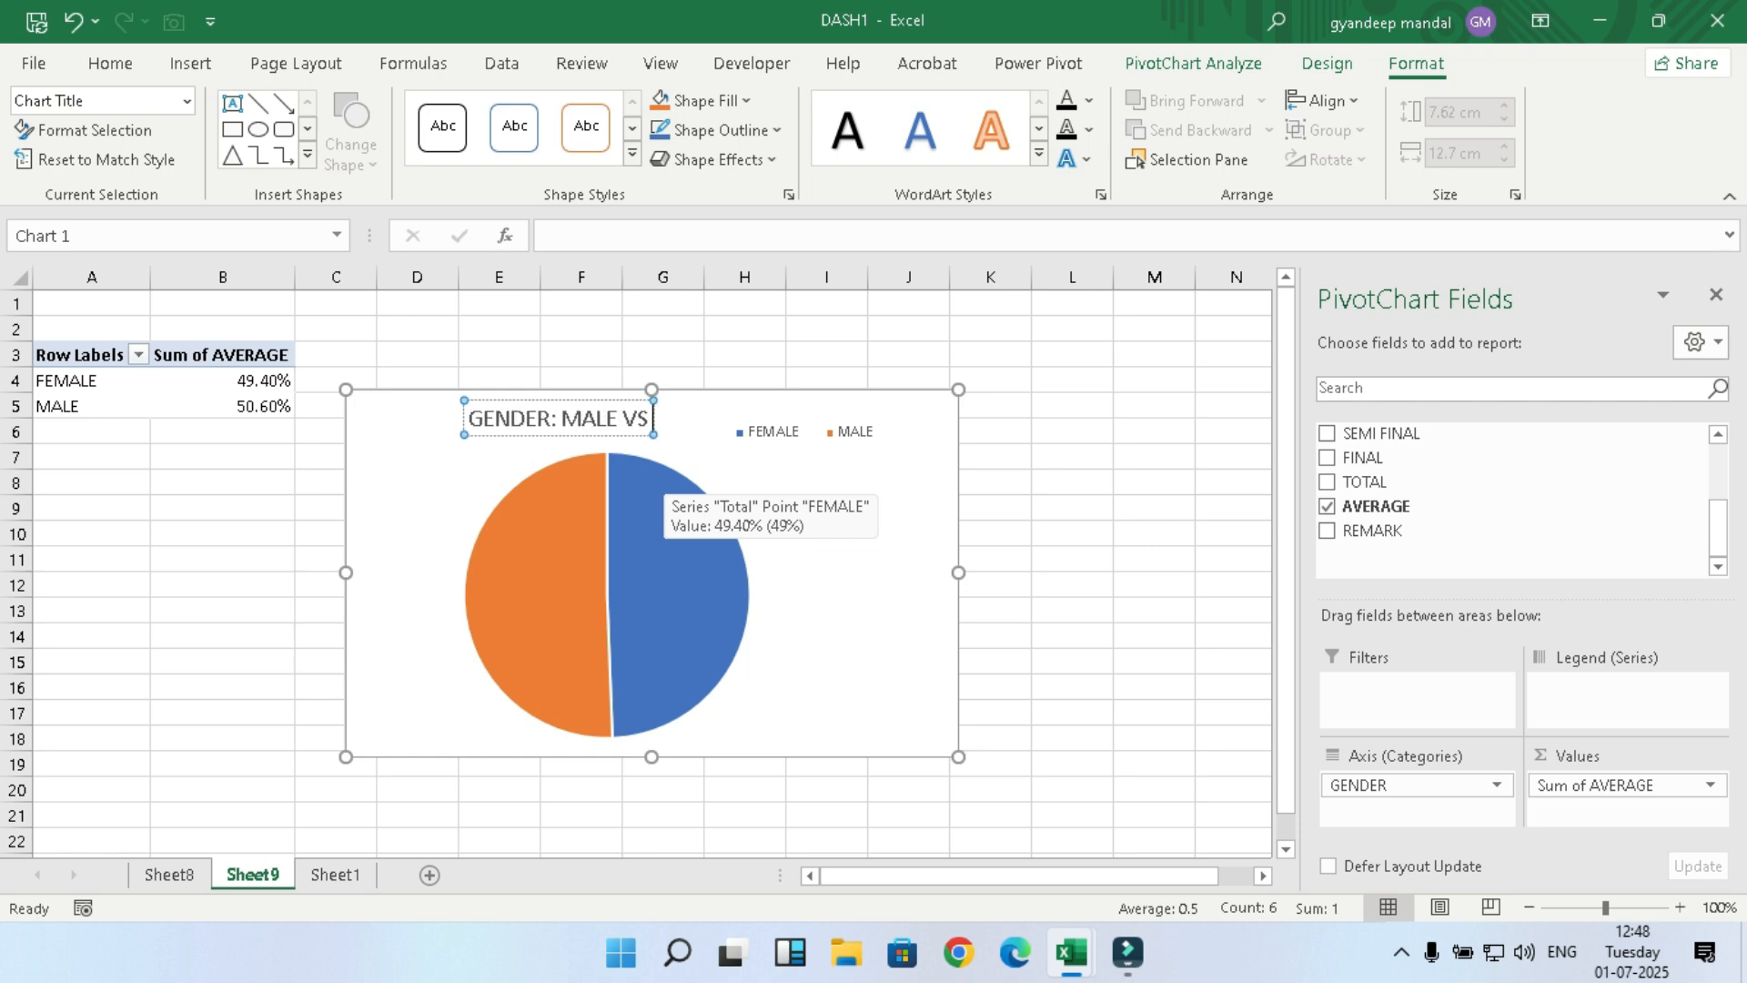
text( FEMALE)
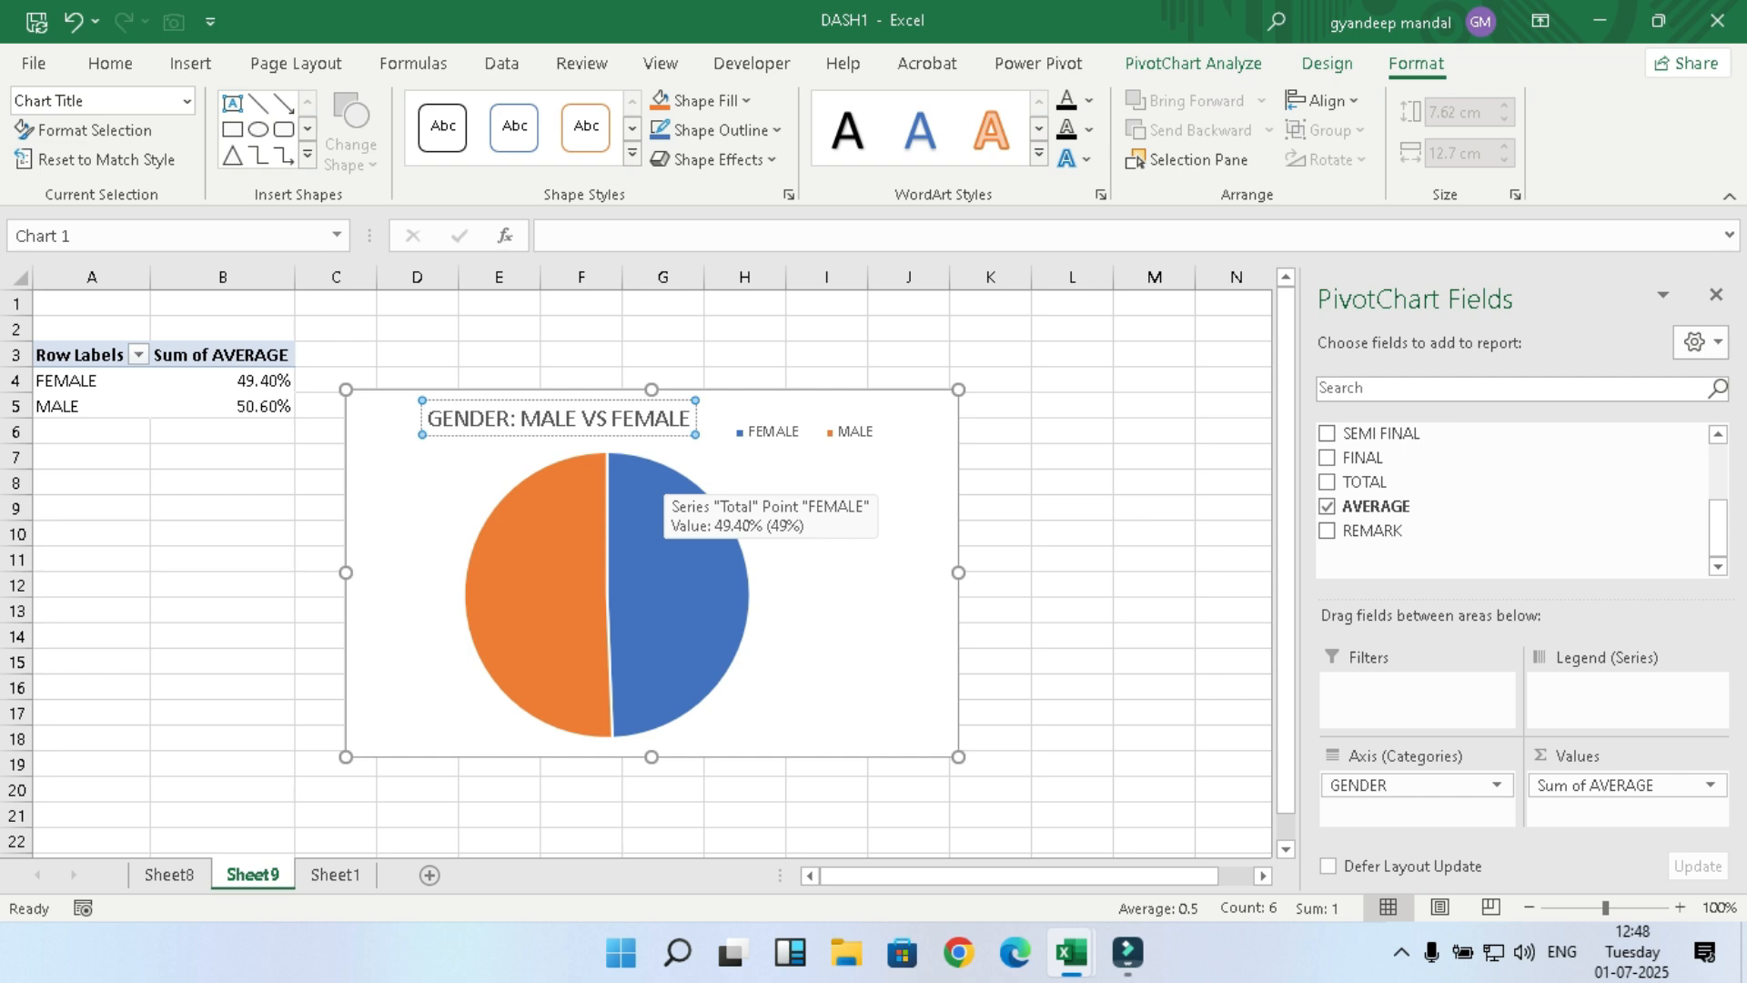
Step: Narrow the gender pie chart to about 11.9 cm wide
click(780, 433)
click(676, 550)
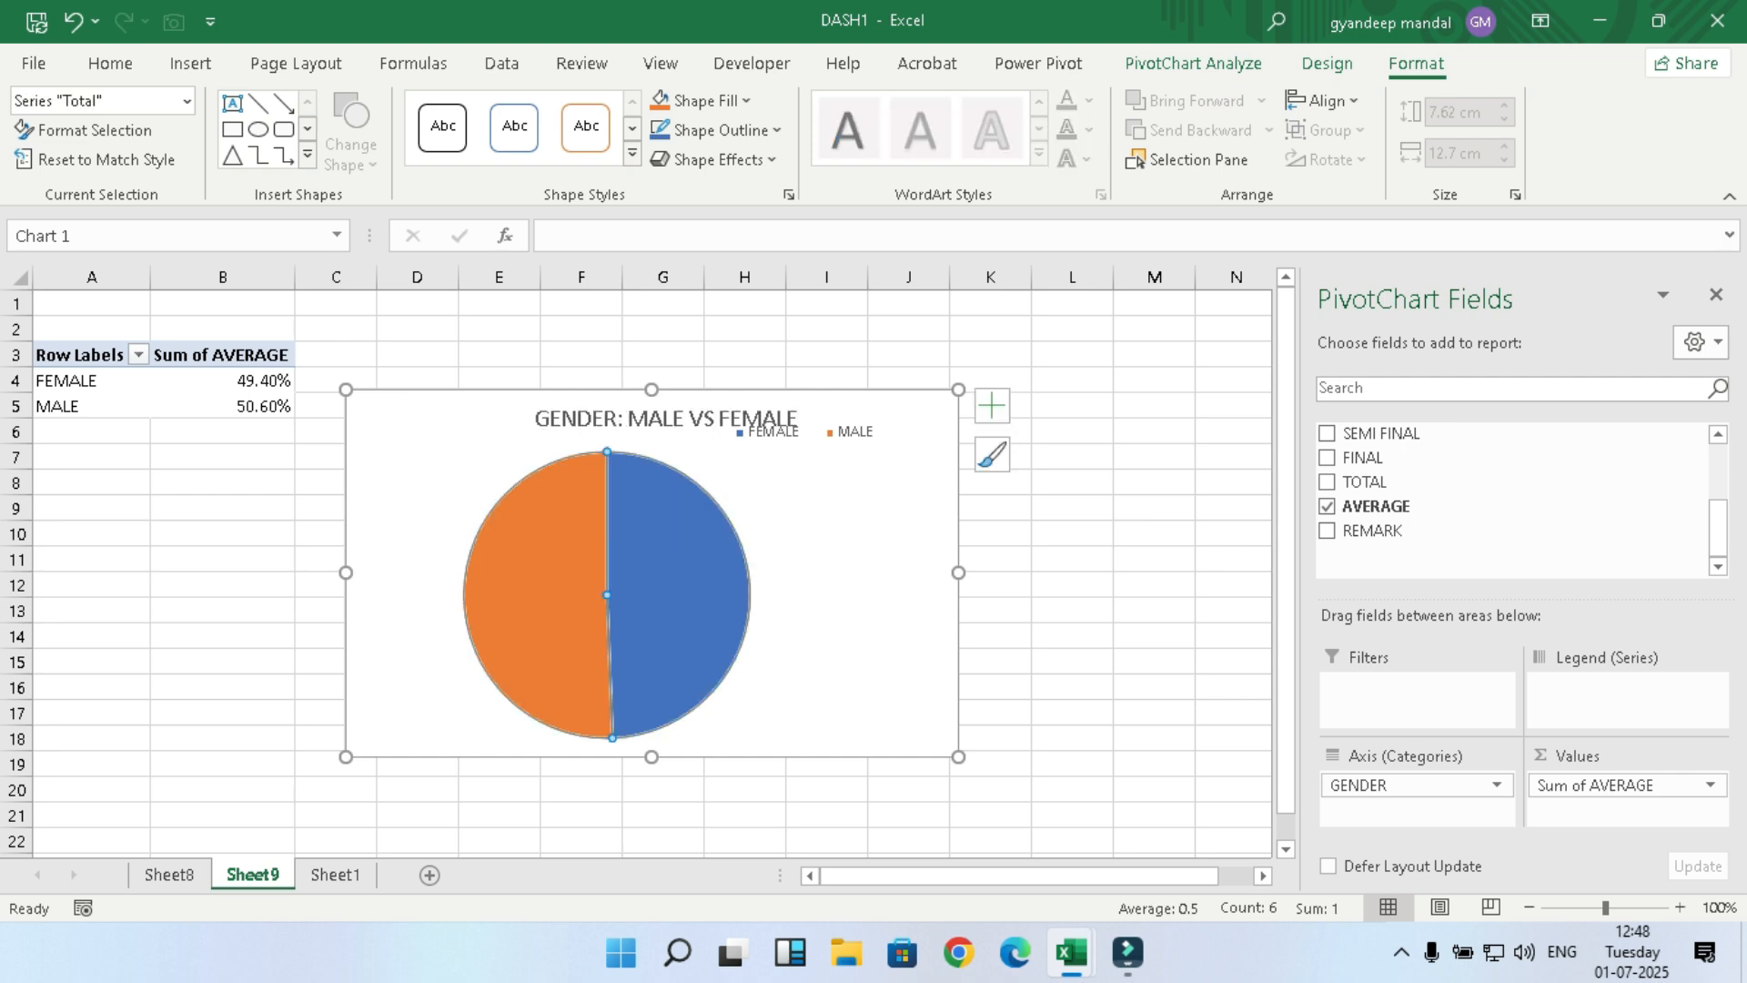
key(Escape)
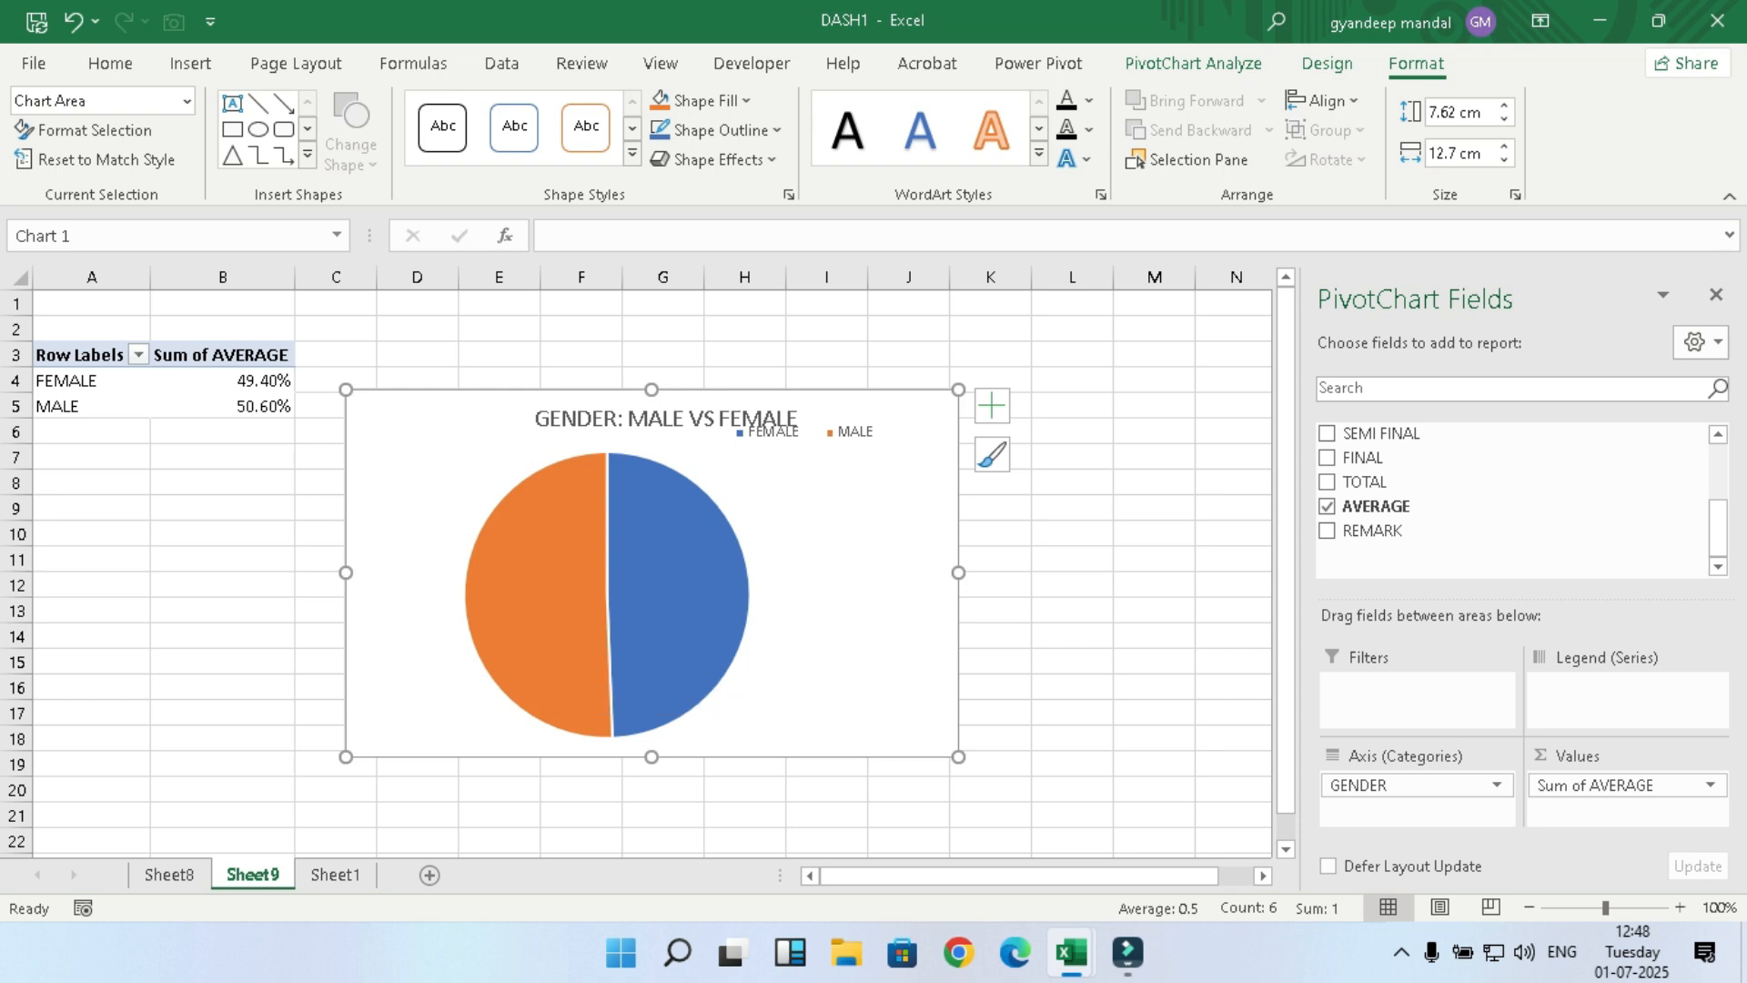
drag(959, 572, 921, 572)
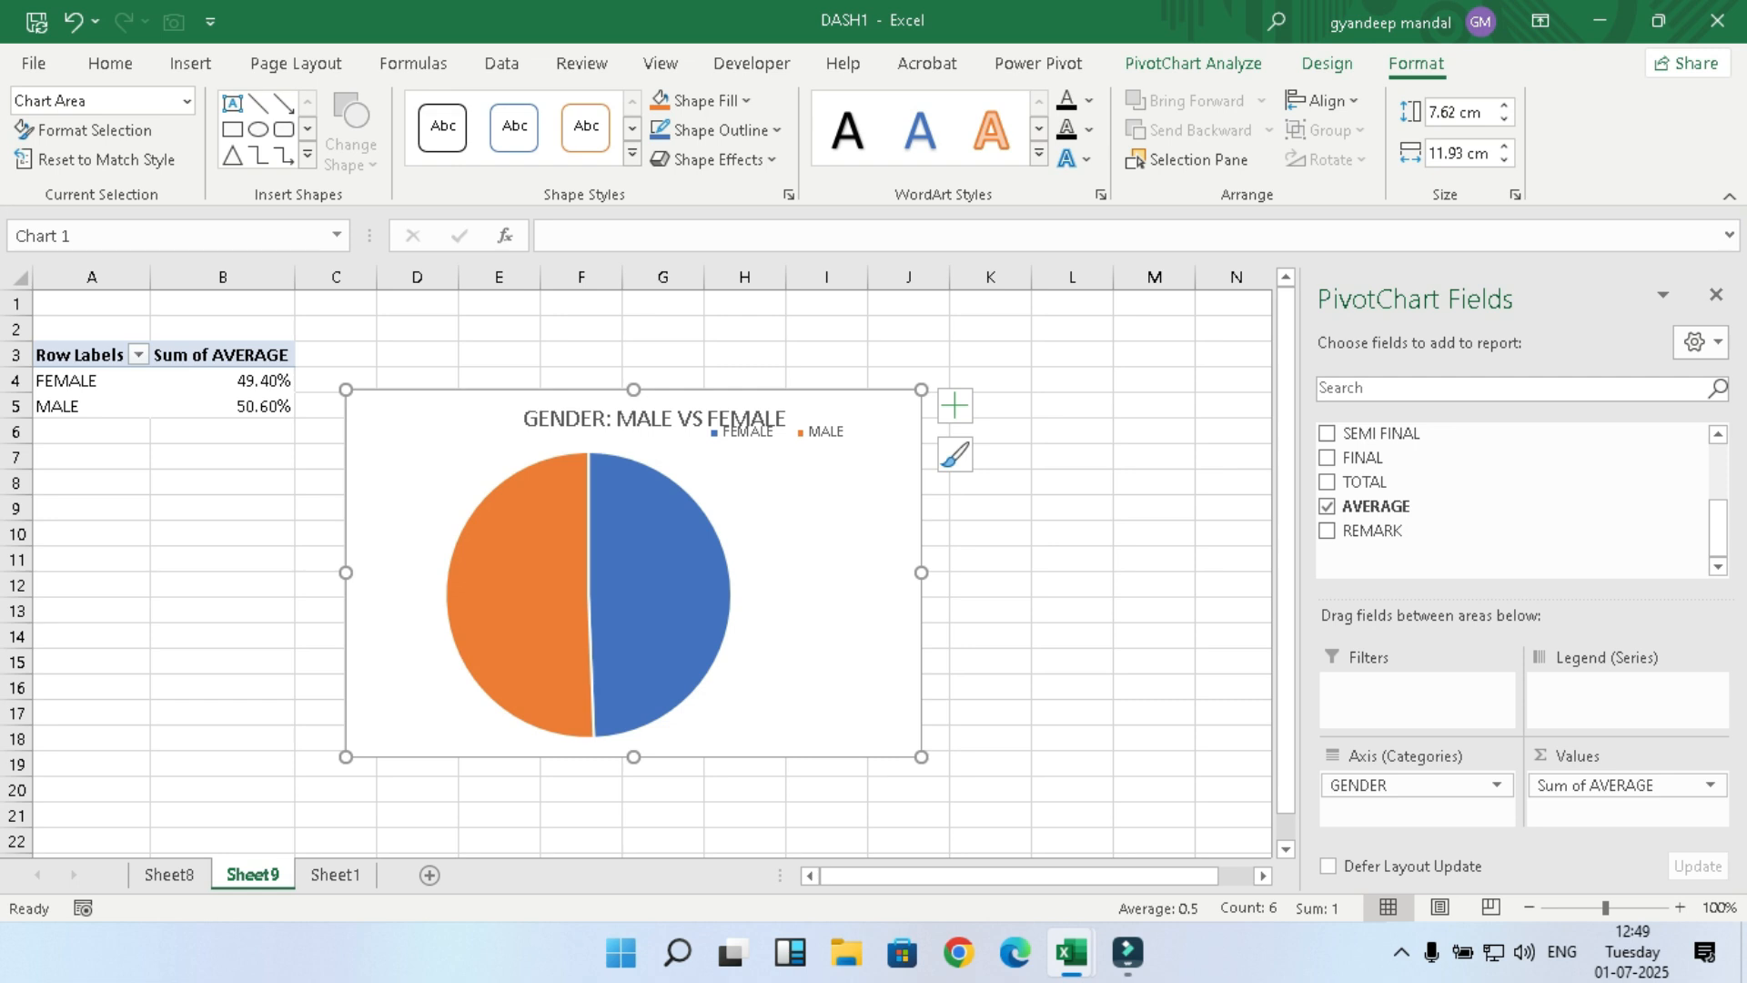
Step: Move the pie chart's legend just below the title and shift the title left so the two no longer overlap
click(822, 433)
drag(823, 434, 803, 473)
click(710, 419)
drag(710, 402, 644, 399)
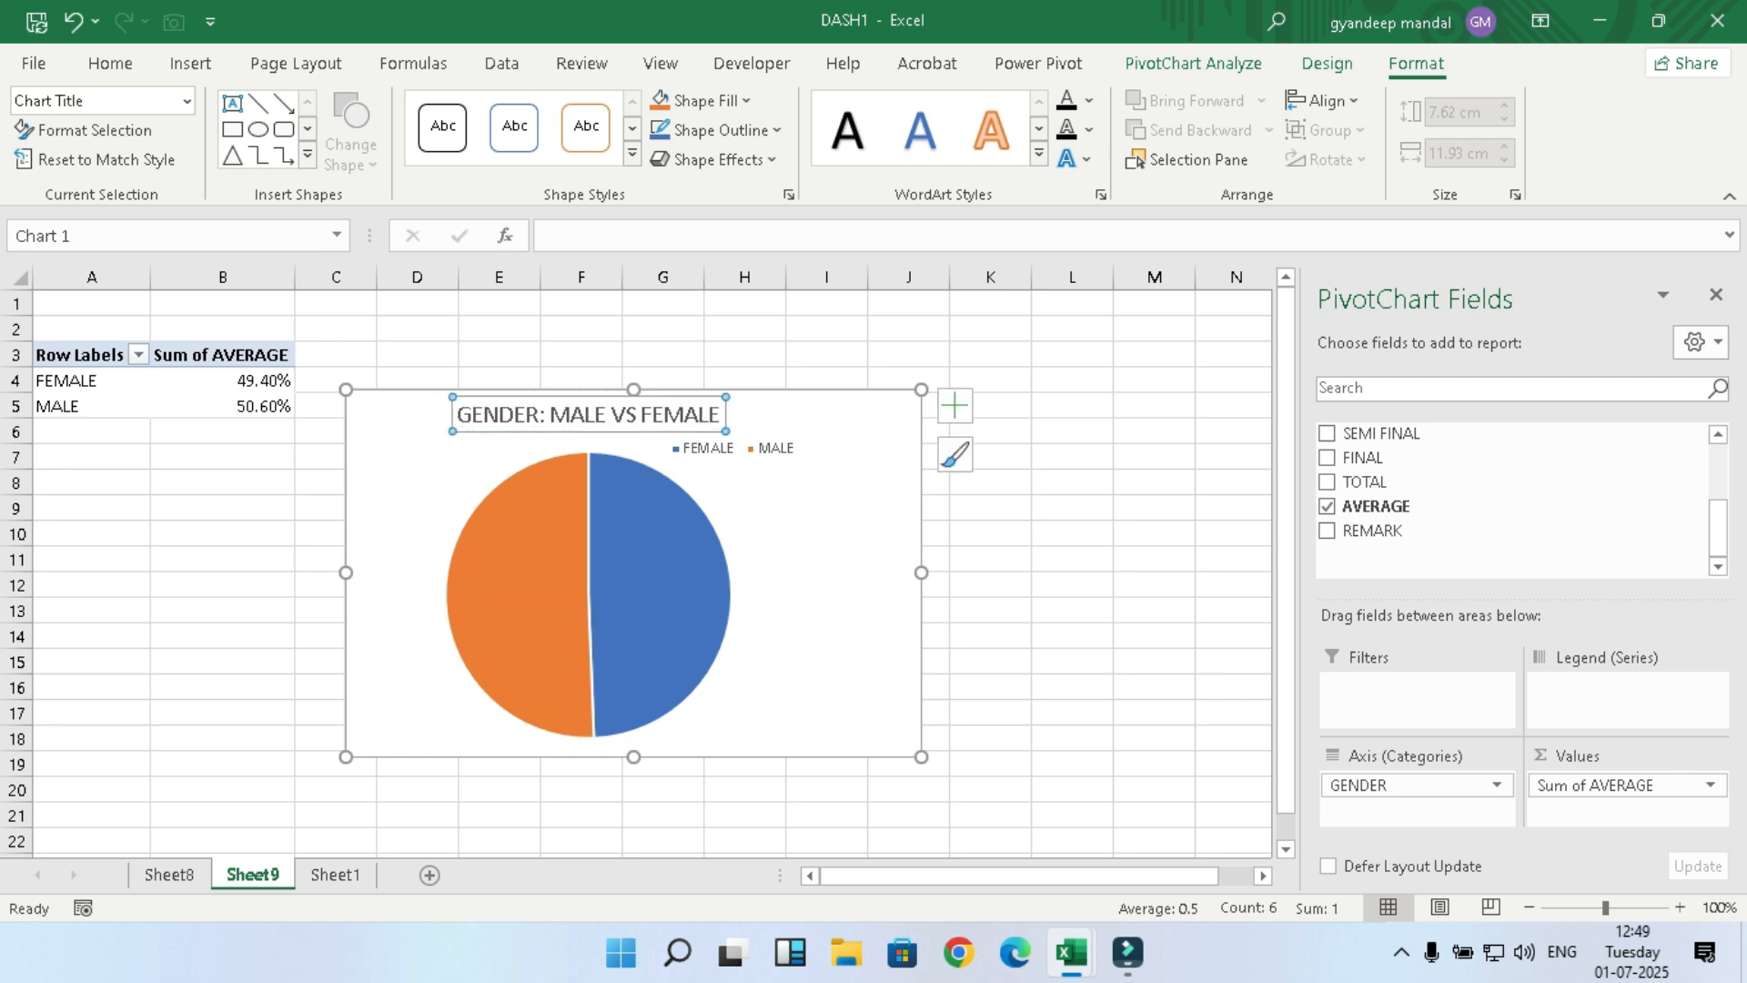
Step: Shift the pie's plot area slightly left inside the chart and narrow the chart to about 11.2 cm wide
click(528, 590)
click(819, 601)
click(709, 705)
drag(710, 706, 682, 705)
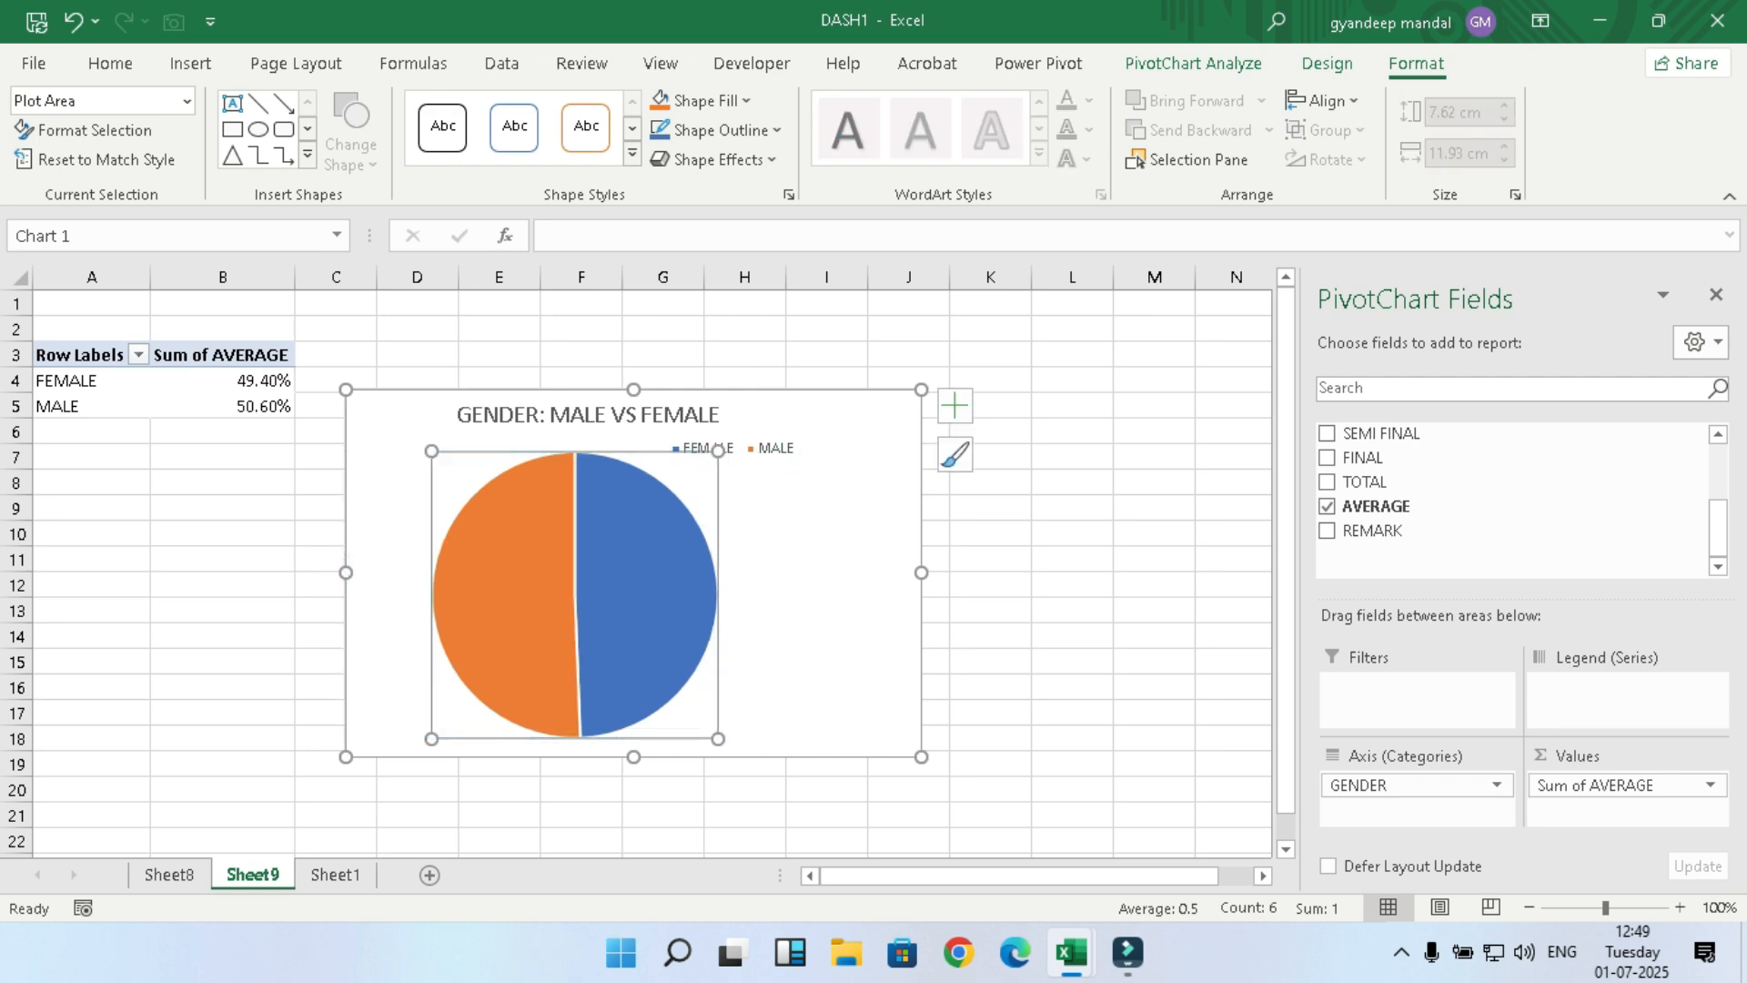
click(801, 637)
drag(921, 572, 886, 572)
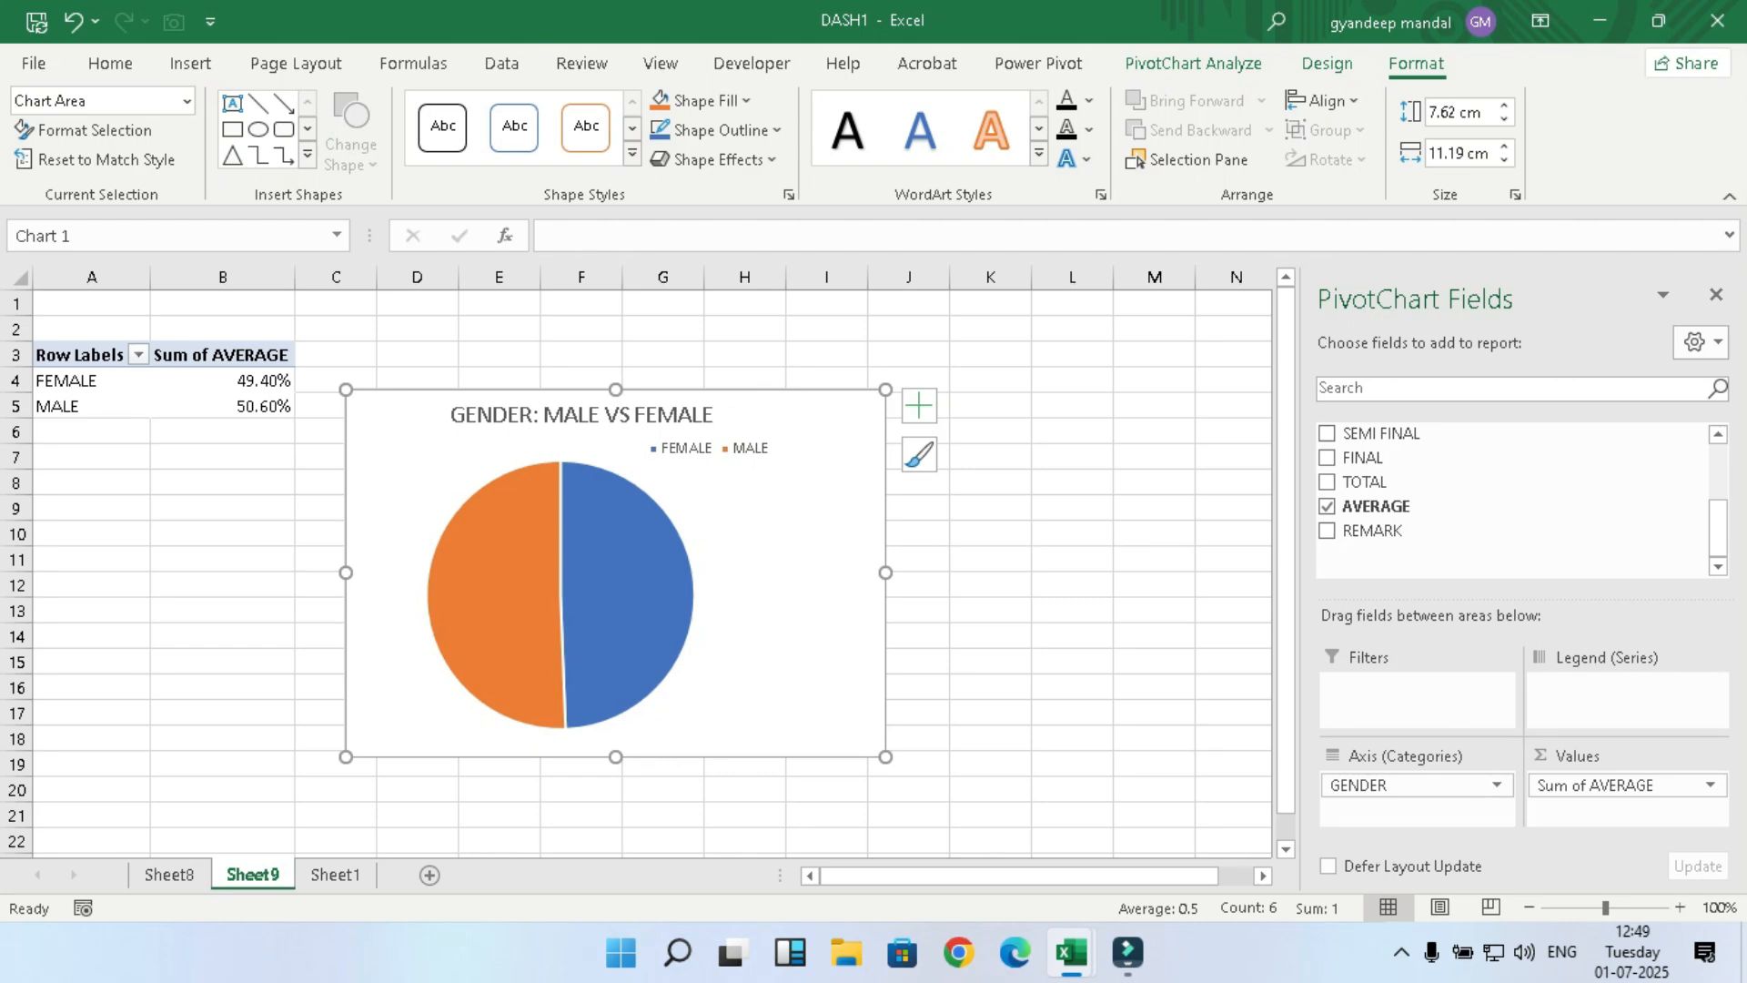
Step: Rename the worksheet holding the gender pie chart as GENDER
right_click(253, 873)
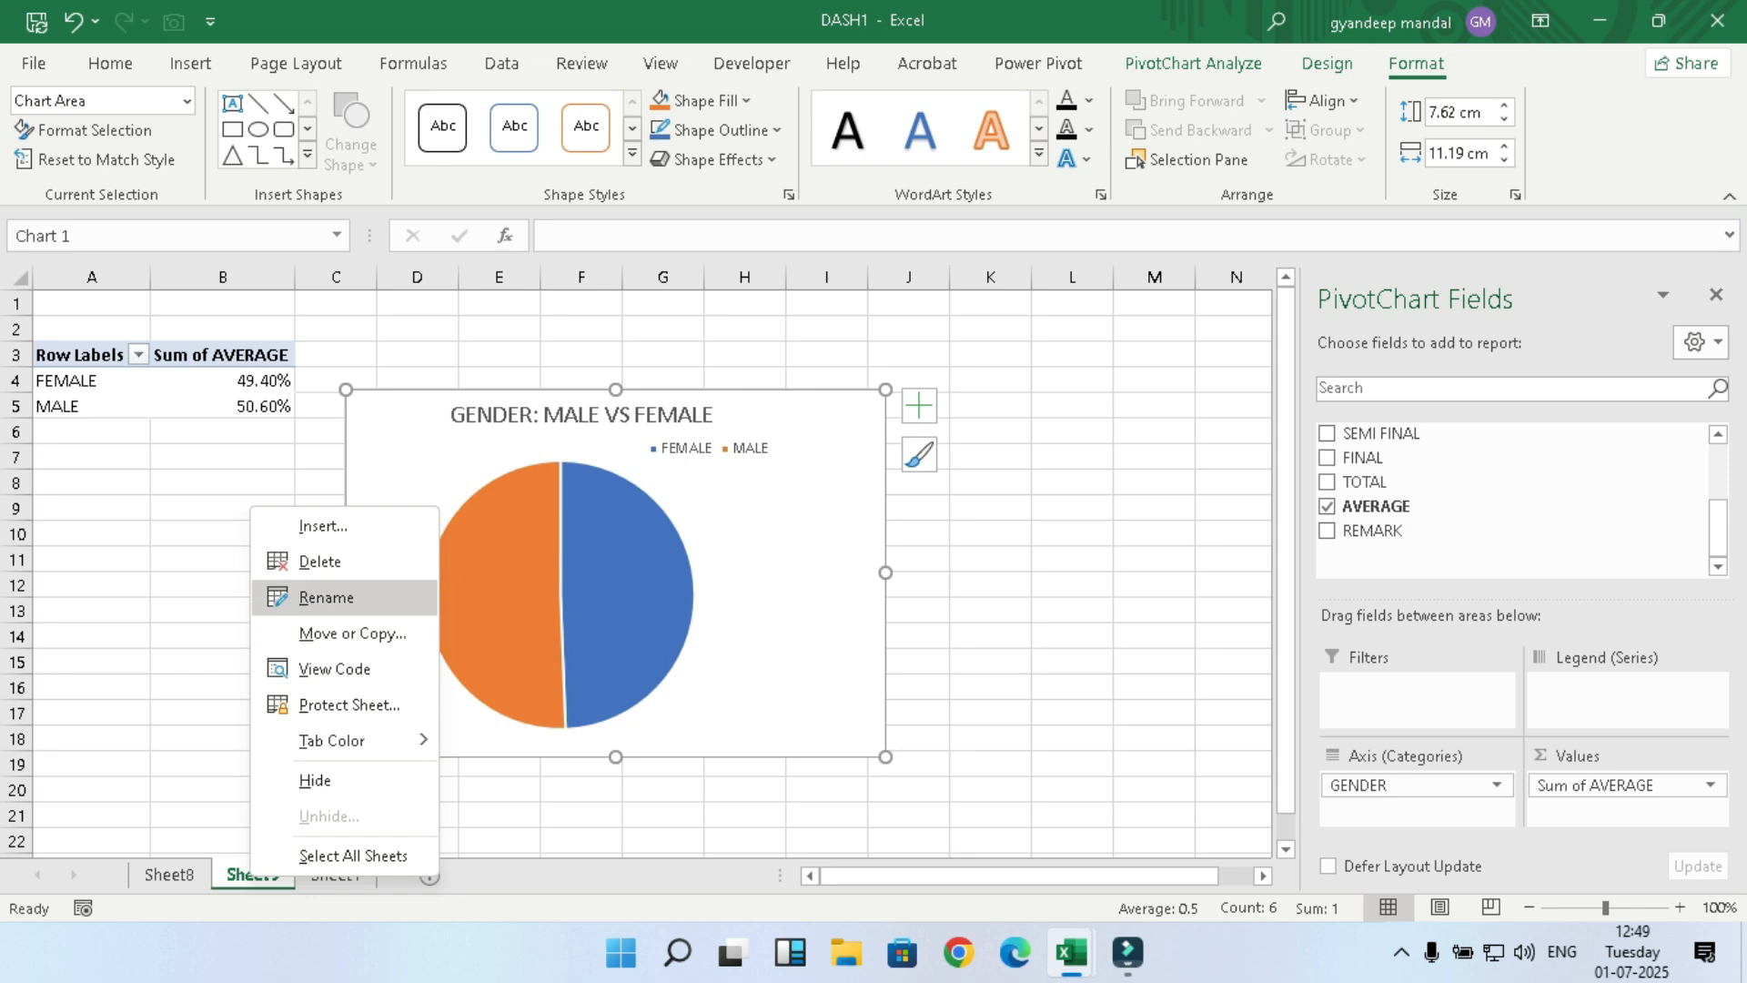
right_click(244, 876)
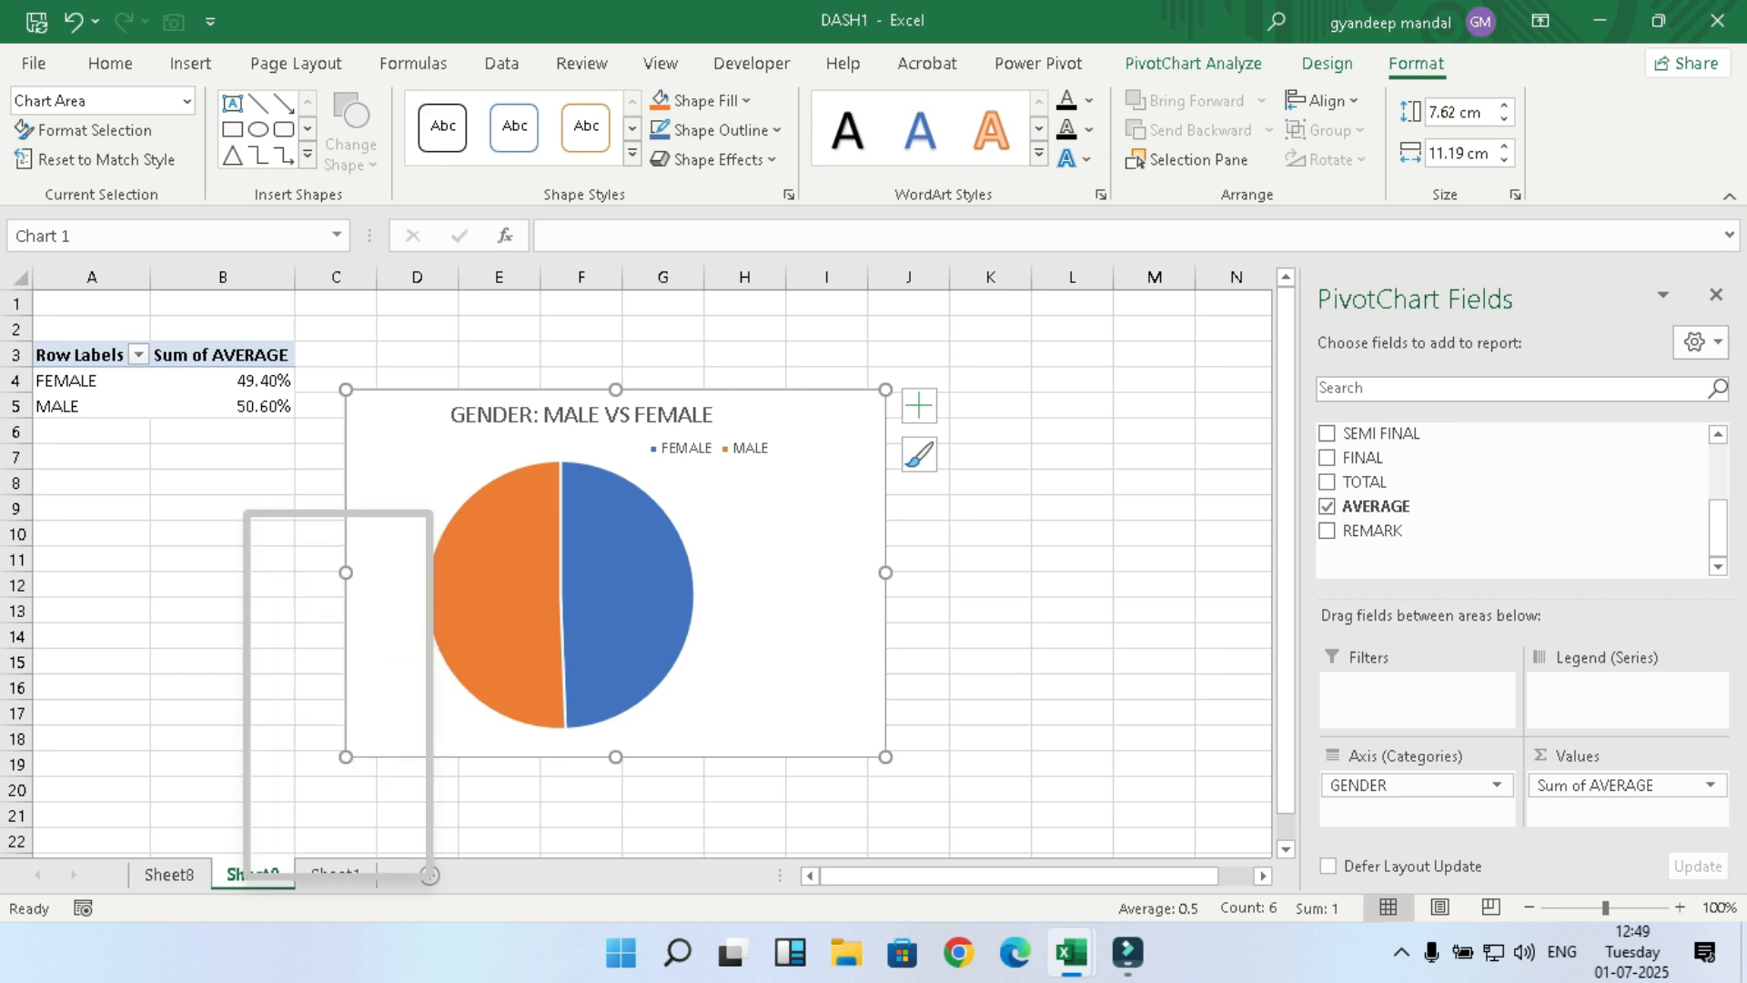
click(319, 601)
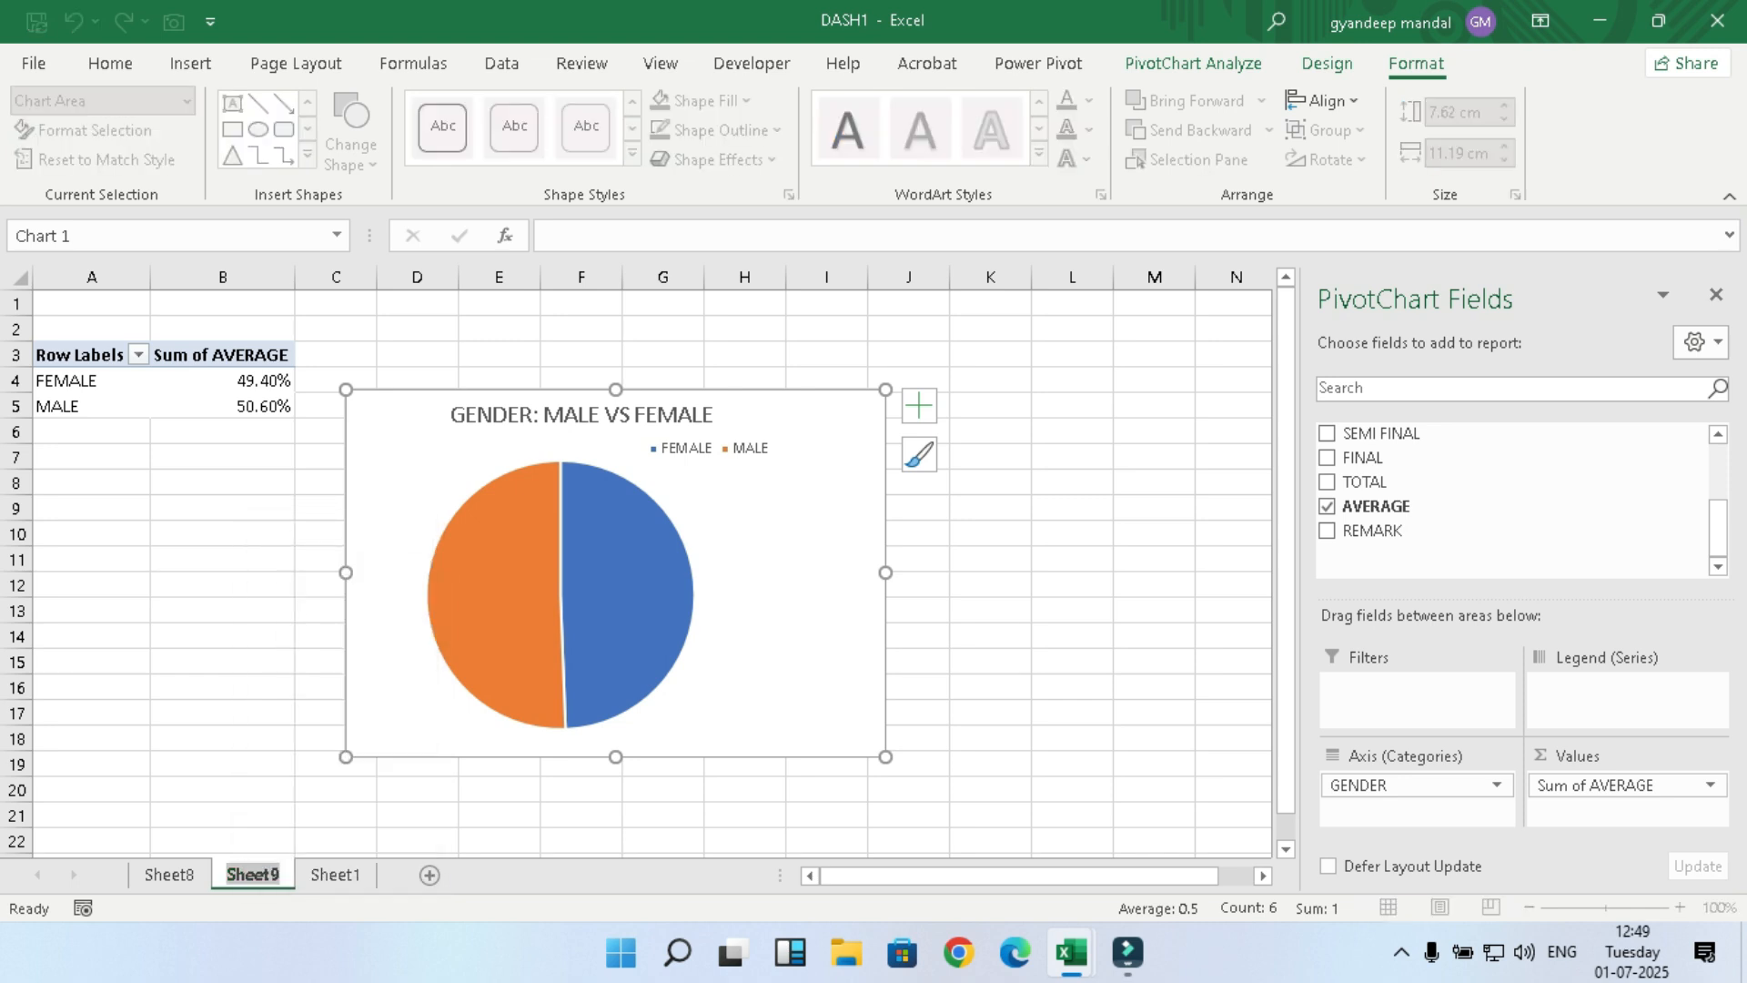
text(G)
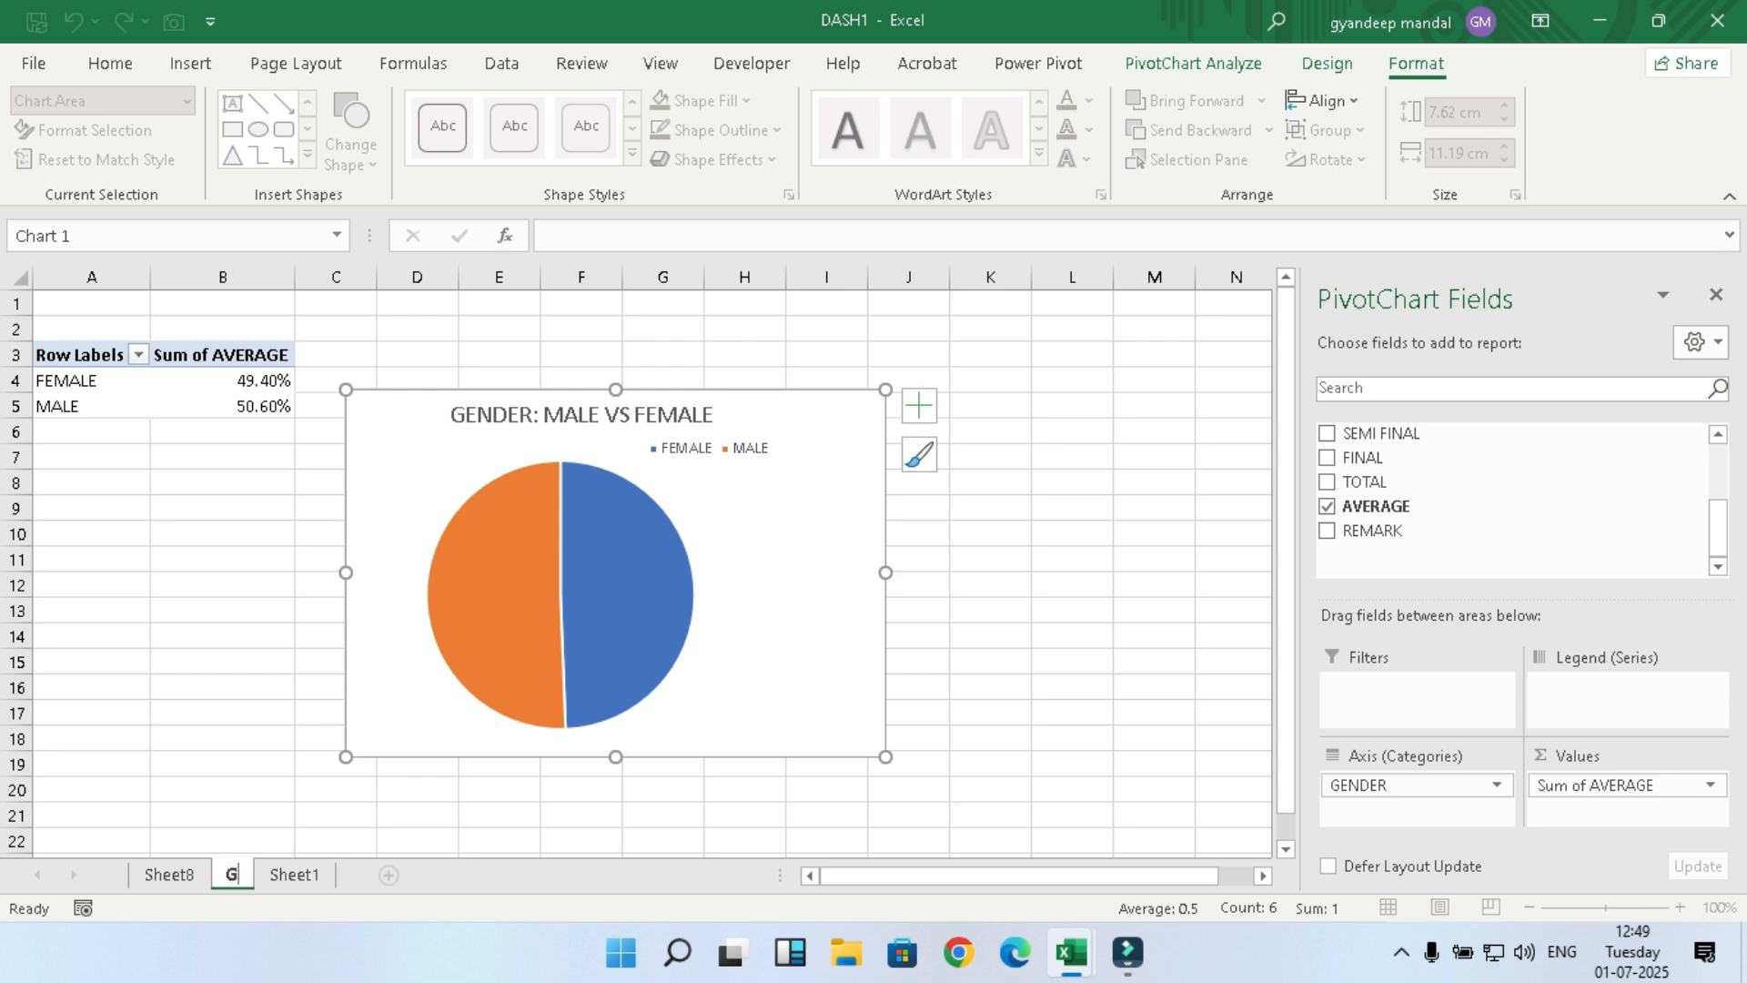
text(ENDER)
key(Return)
Step: Rename Sheet8, which holds the top-student chart, as TOP FIVE
click(171, 874)
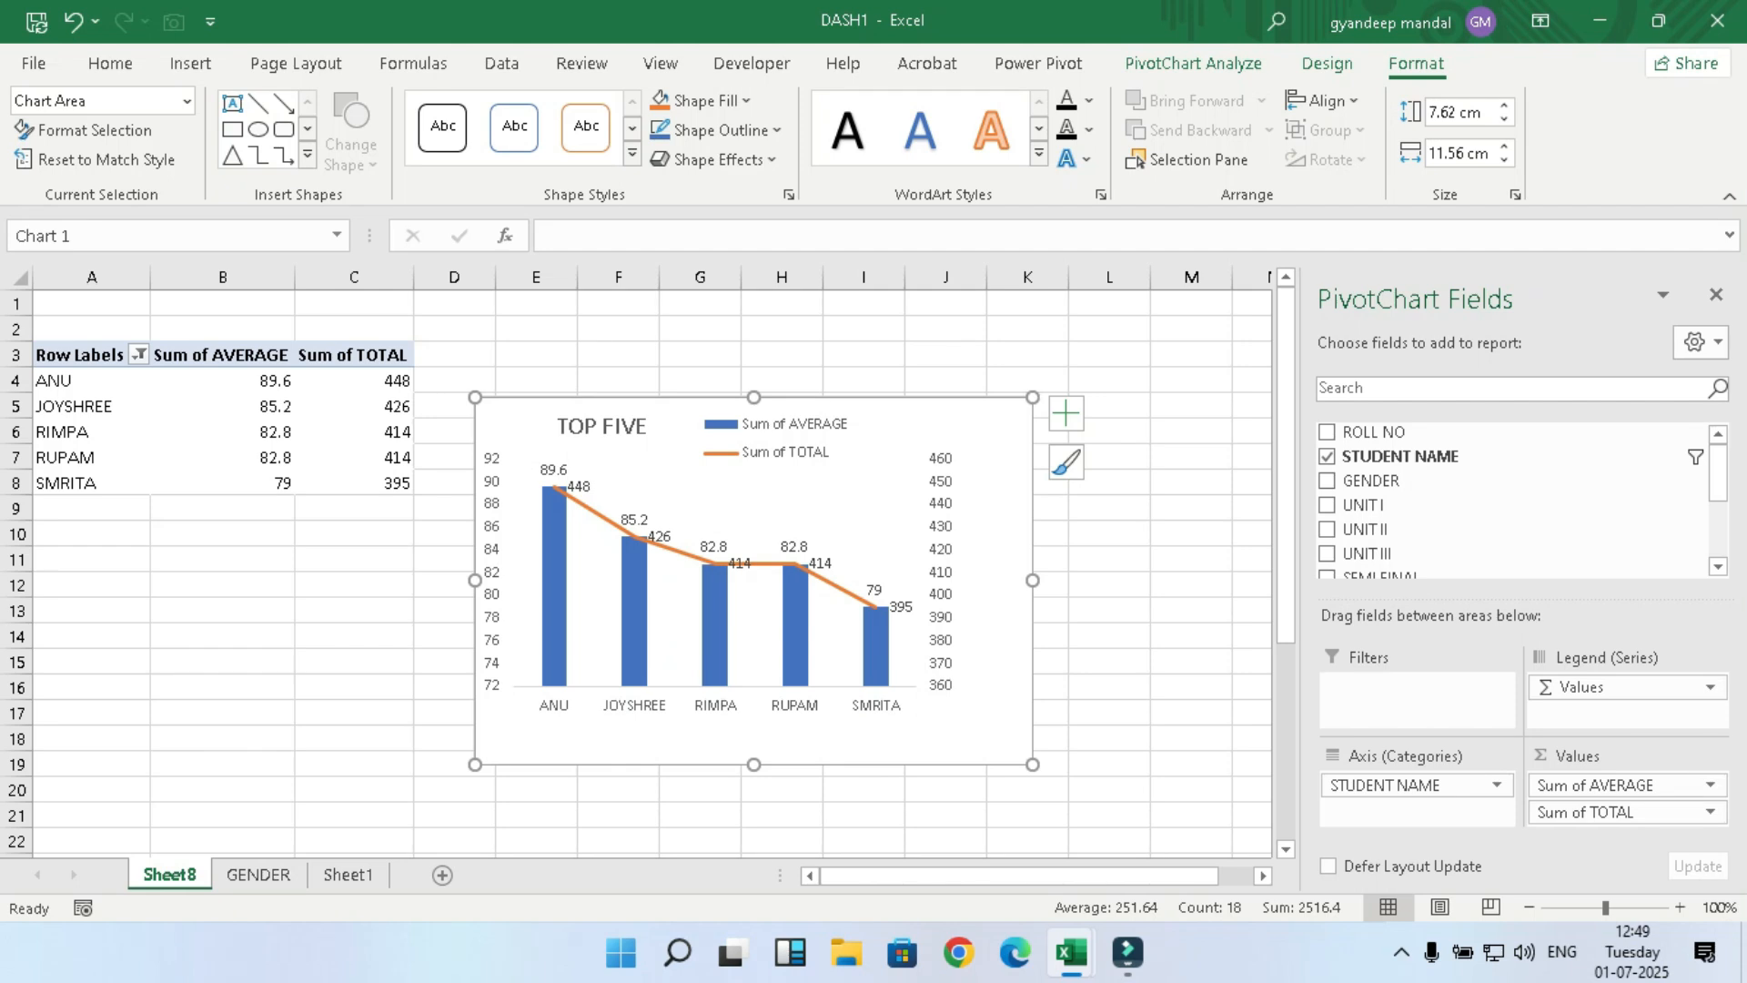
right_click(164, 873)
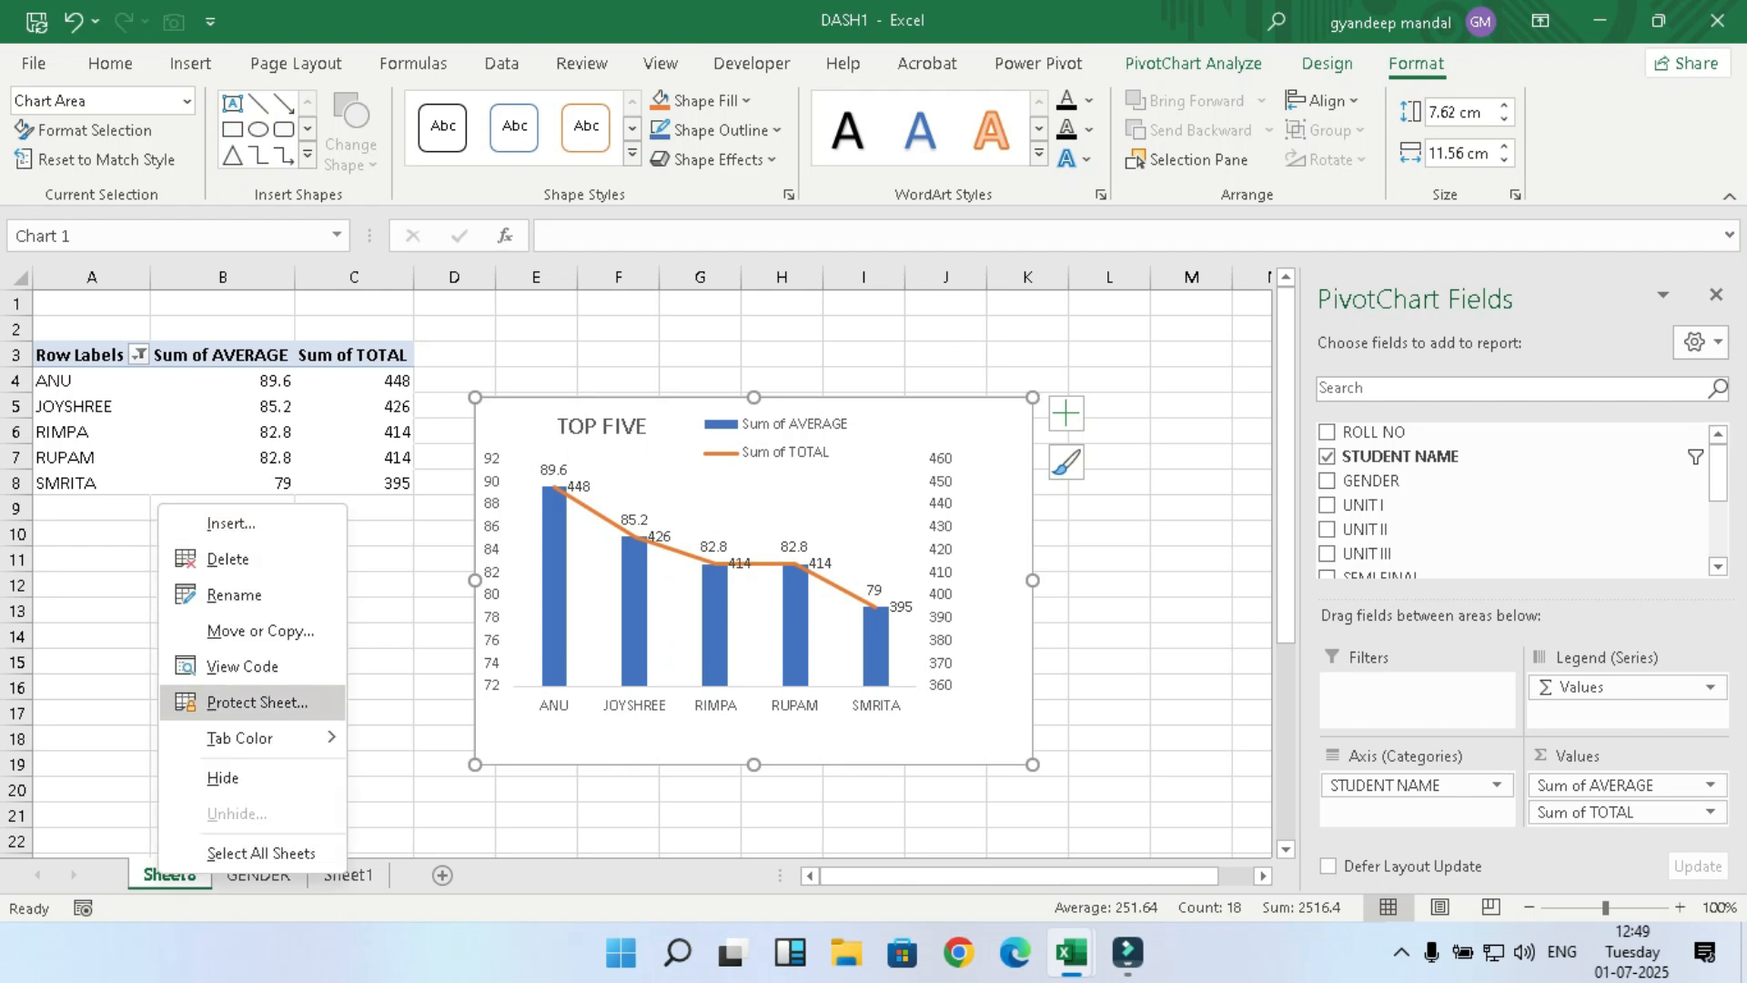
click(200, 593)
text(TOP)
key(Return)
text(FIVE)
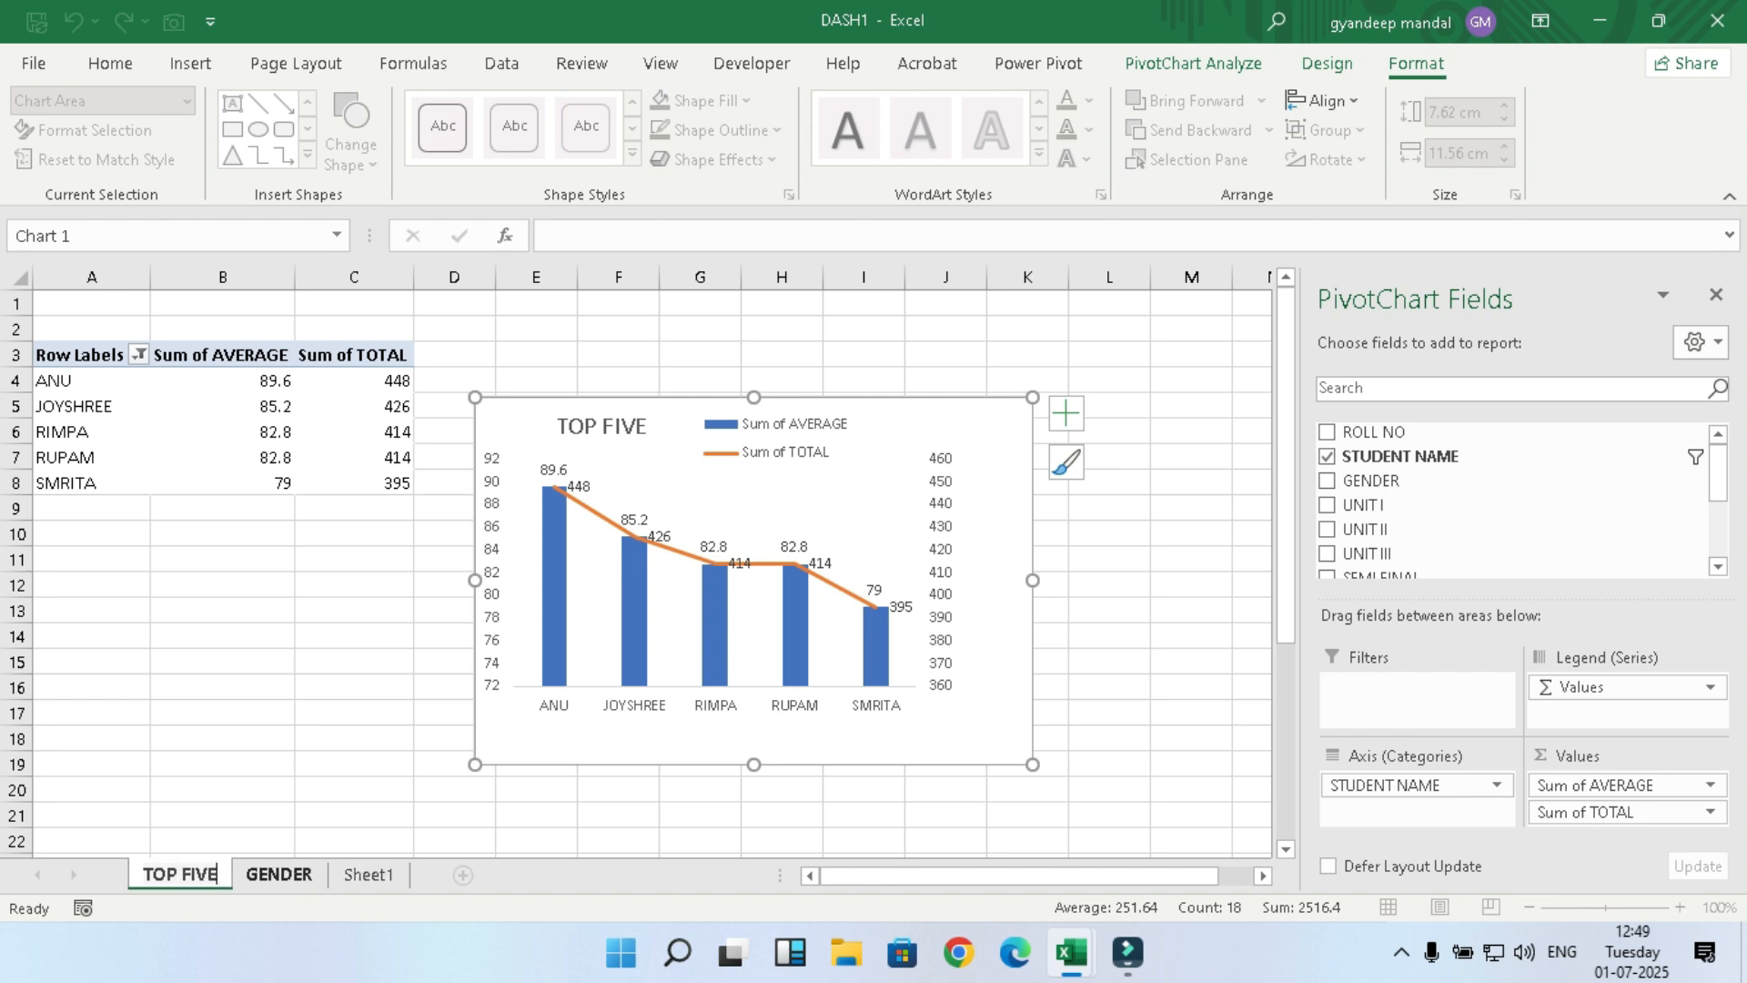
click(278, 873)
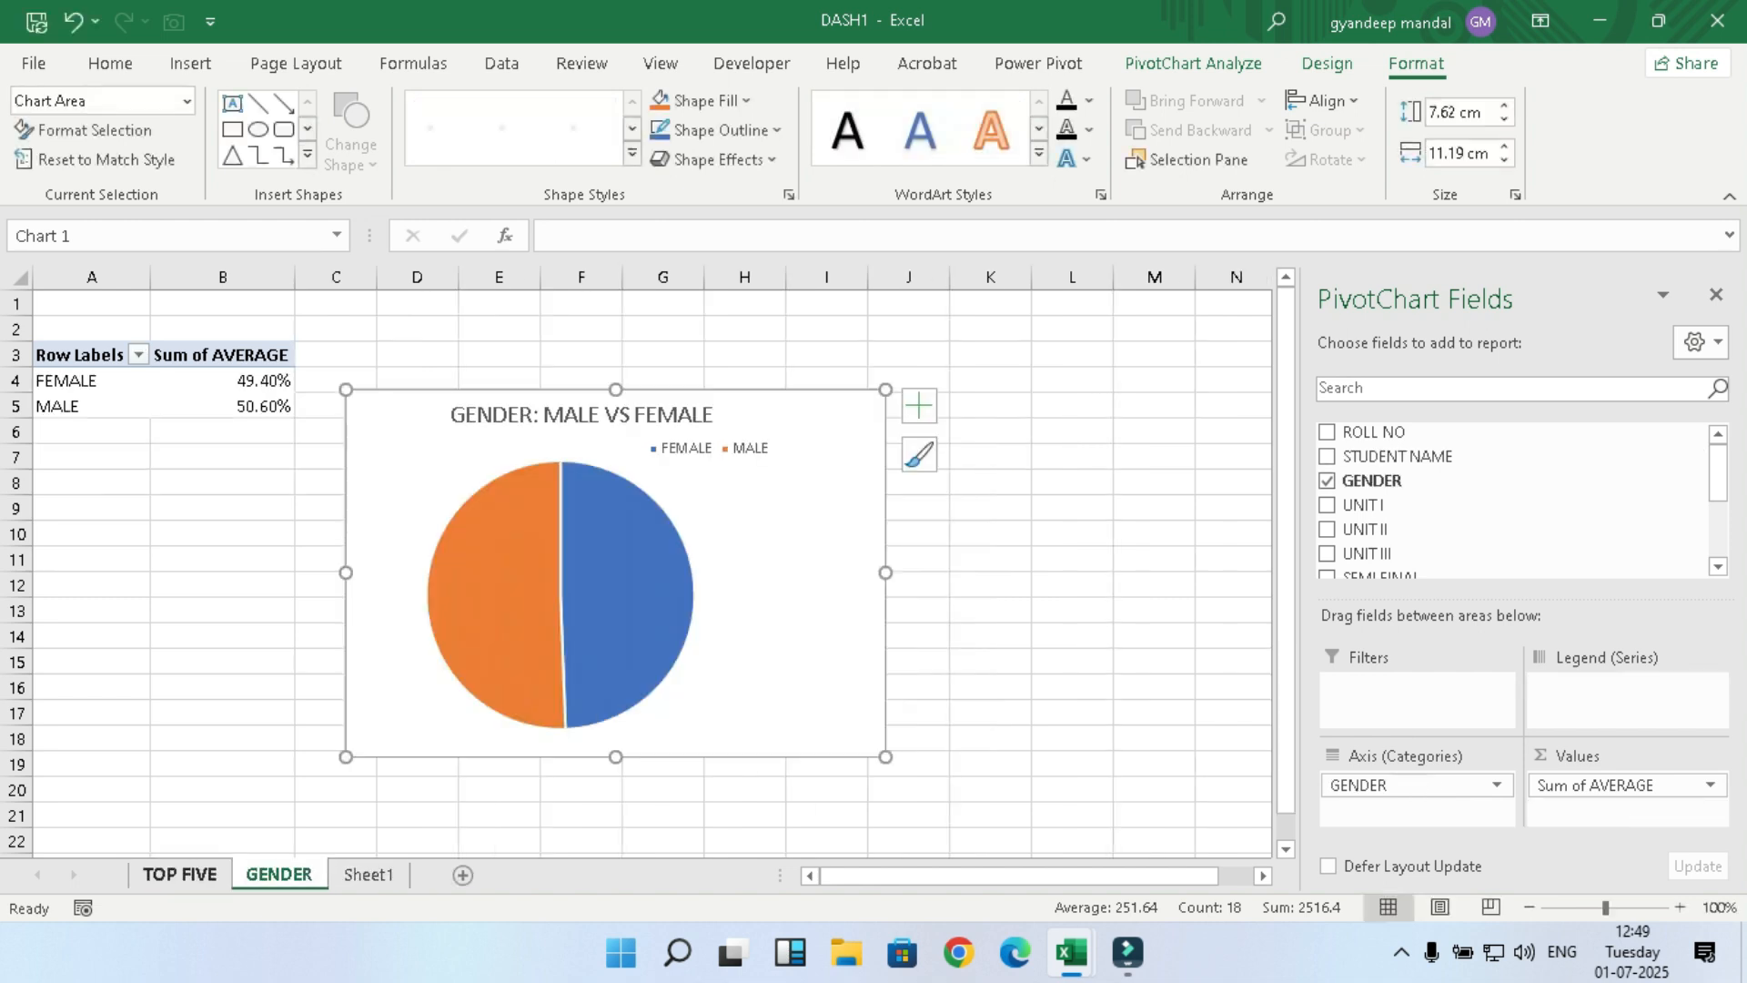
Step: Create a PivotTable on a new worksheet from the student data in Sheet1, range A1:K31
click(179, 874)
key(ctrl+Page_Down)
key(ctrl+Page_Down)
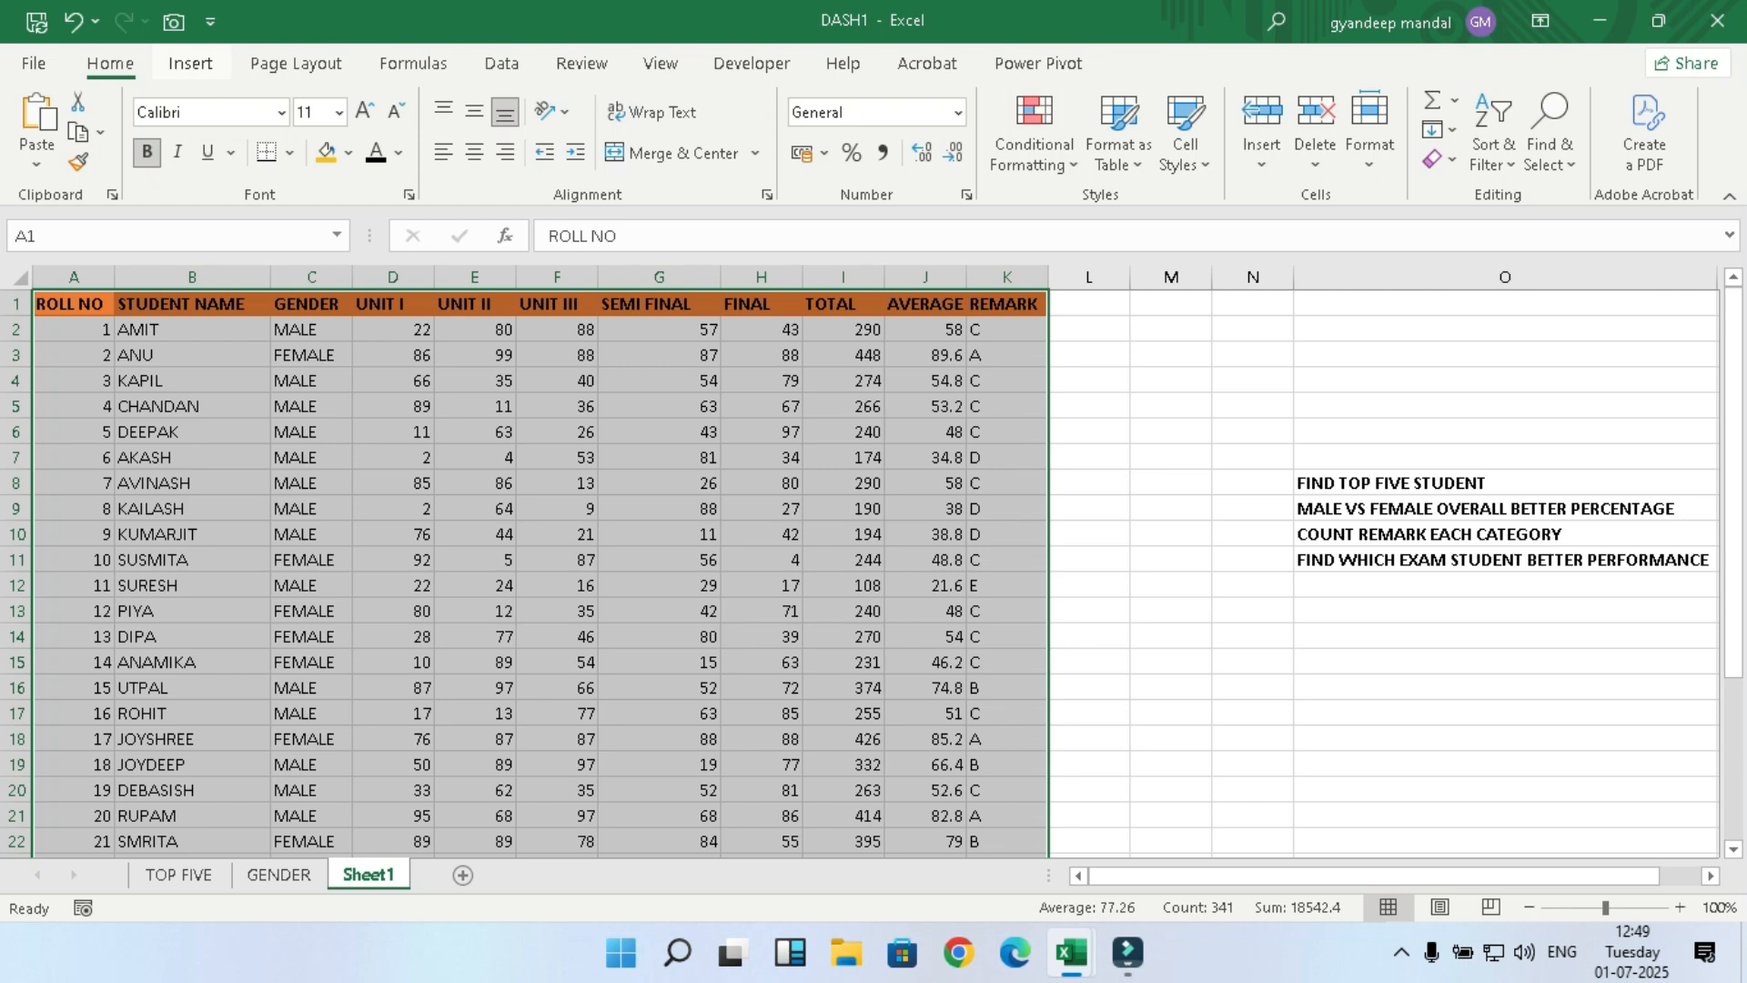
click(190, 63)
click(47, 127)
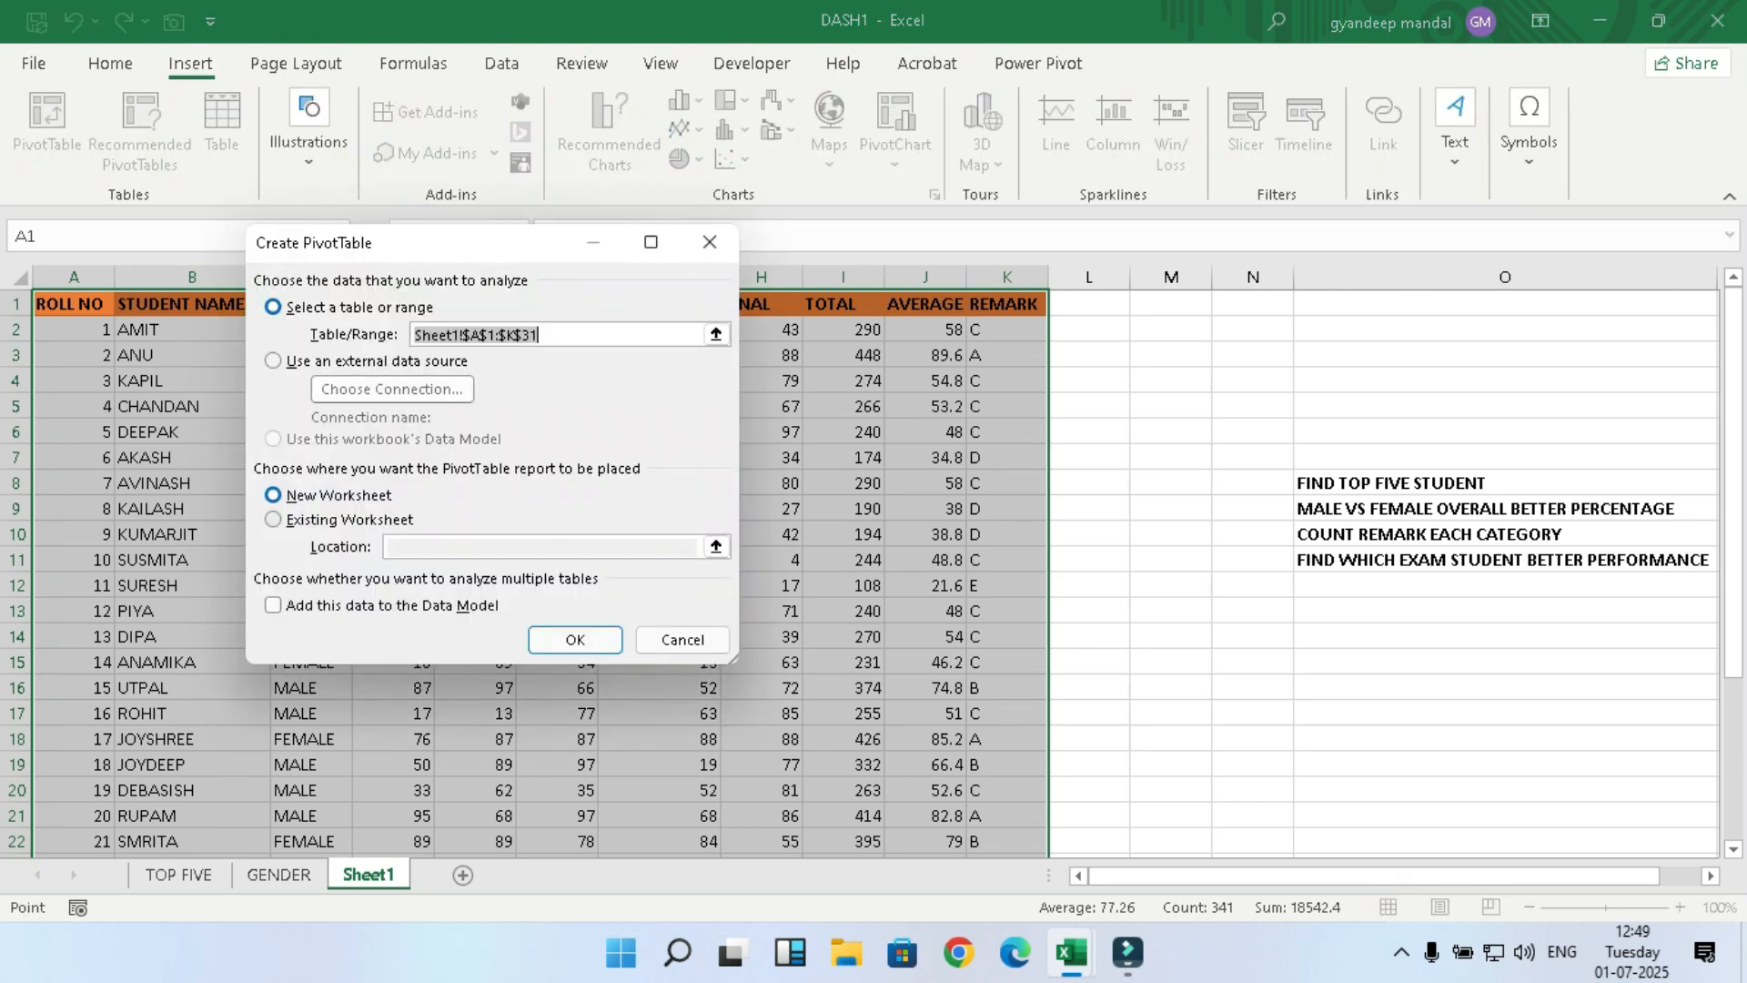
click(575, 639)
Step: Set up the new PivotTable with REMARK in the rows and the count of STUDENT NAME as the values
scroll(1502, 482, down, 2)
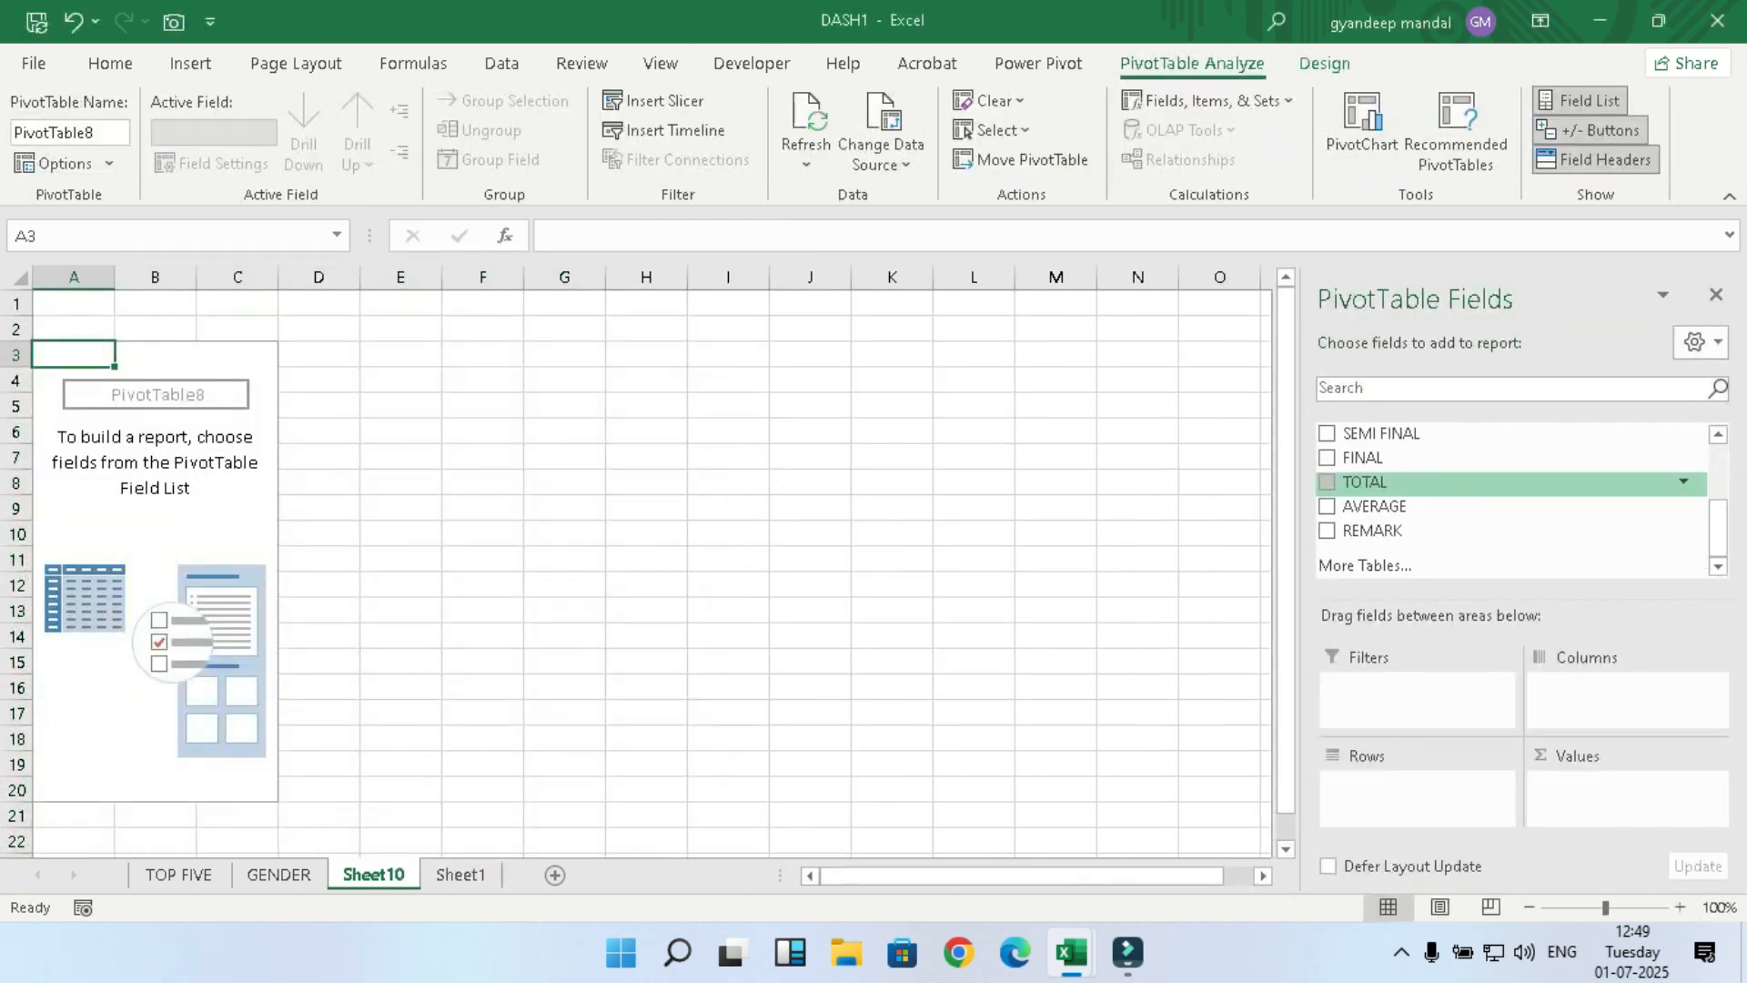
drag(1372, 530, 1416, 787)
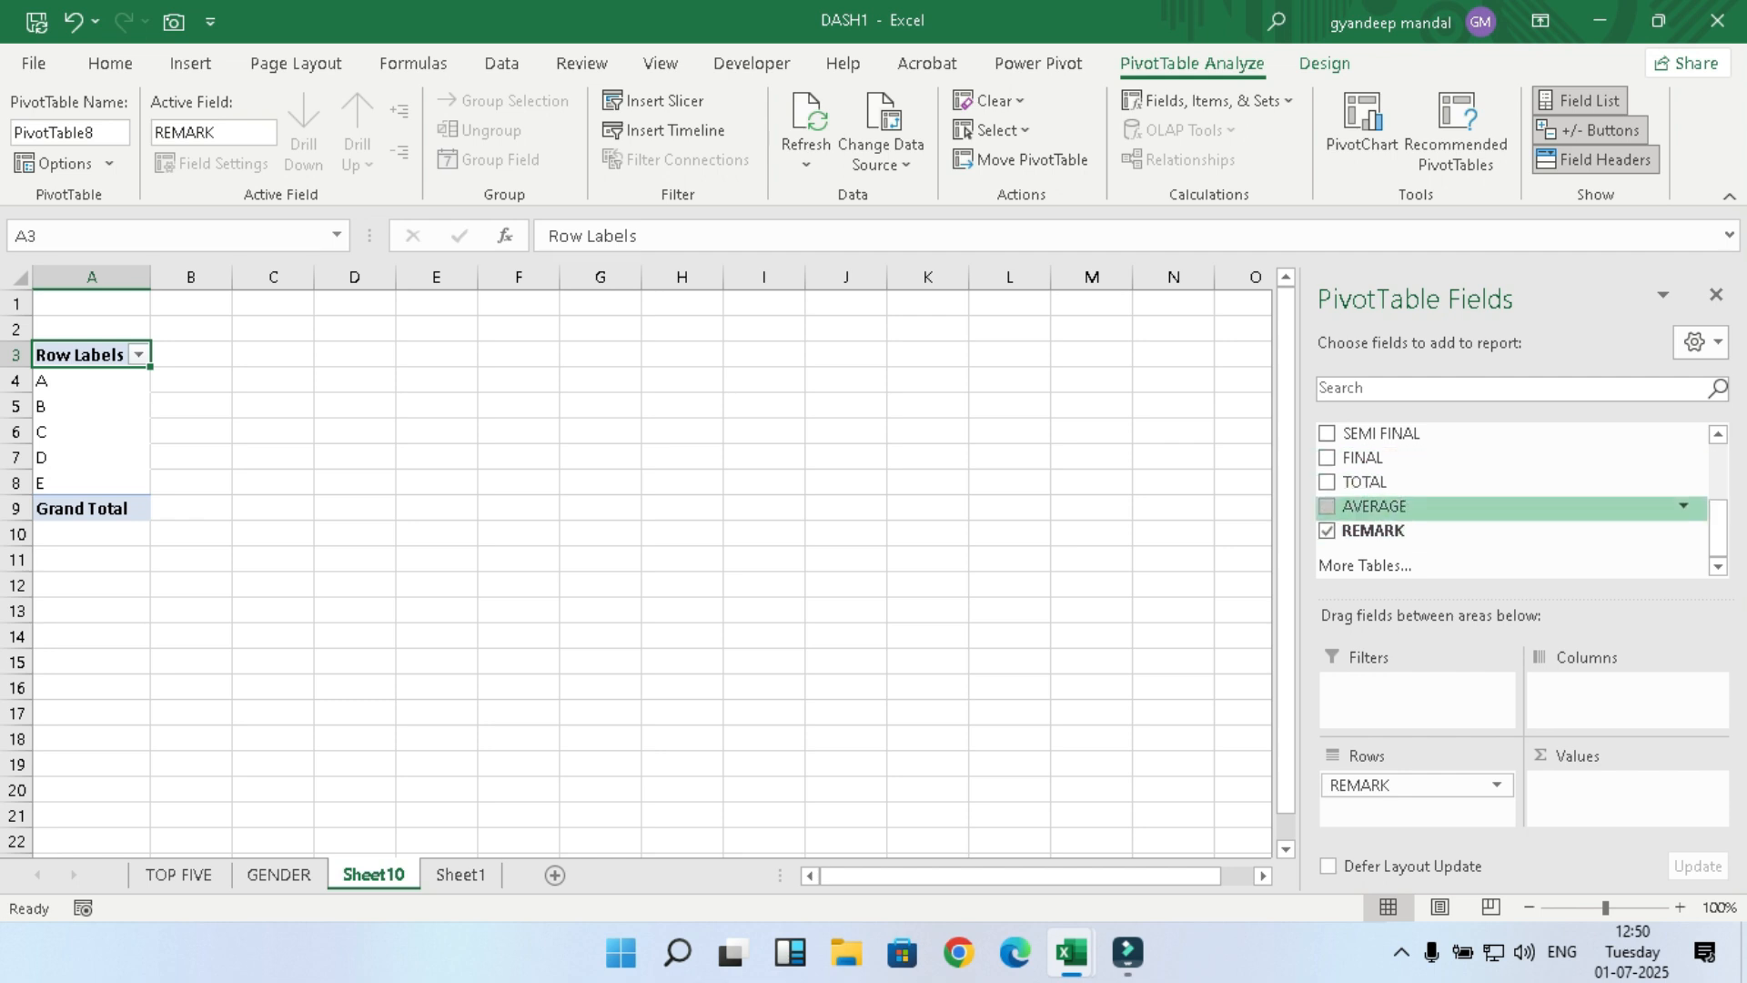
click(1374, 506)
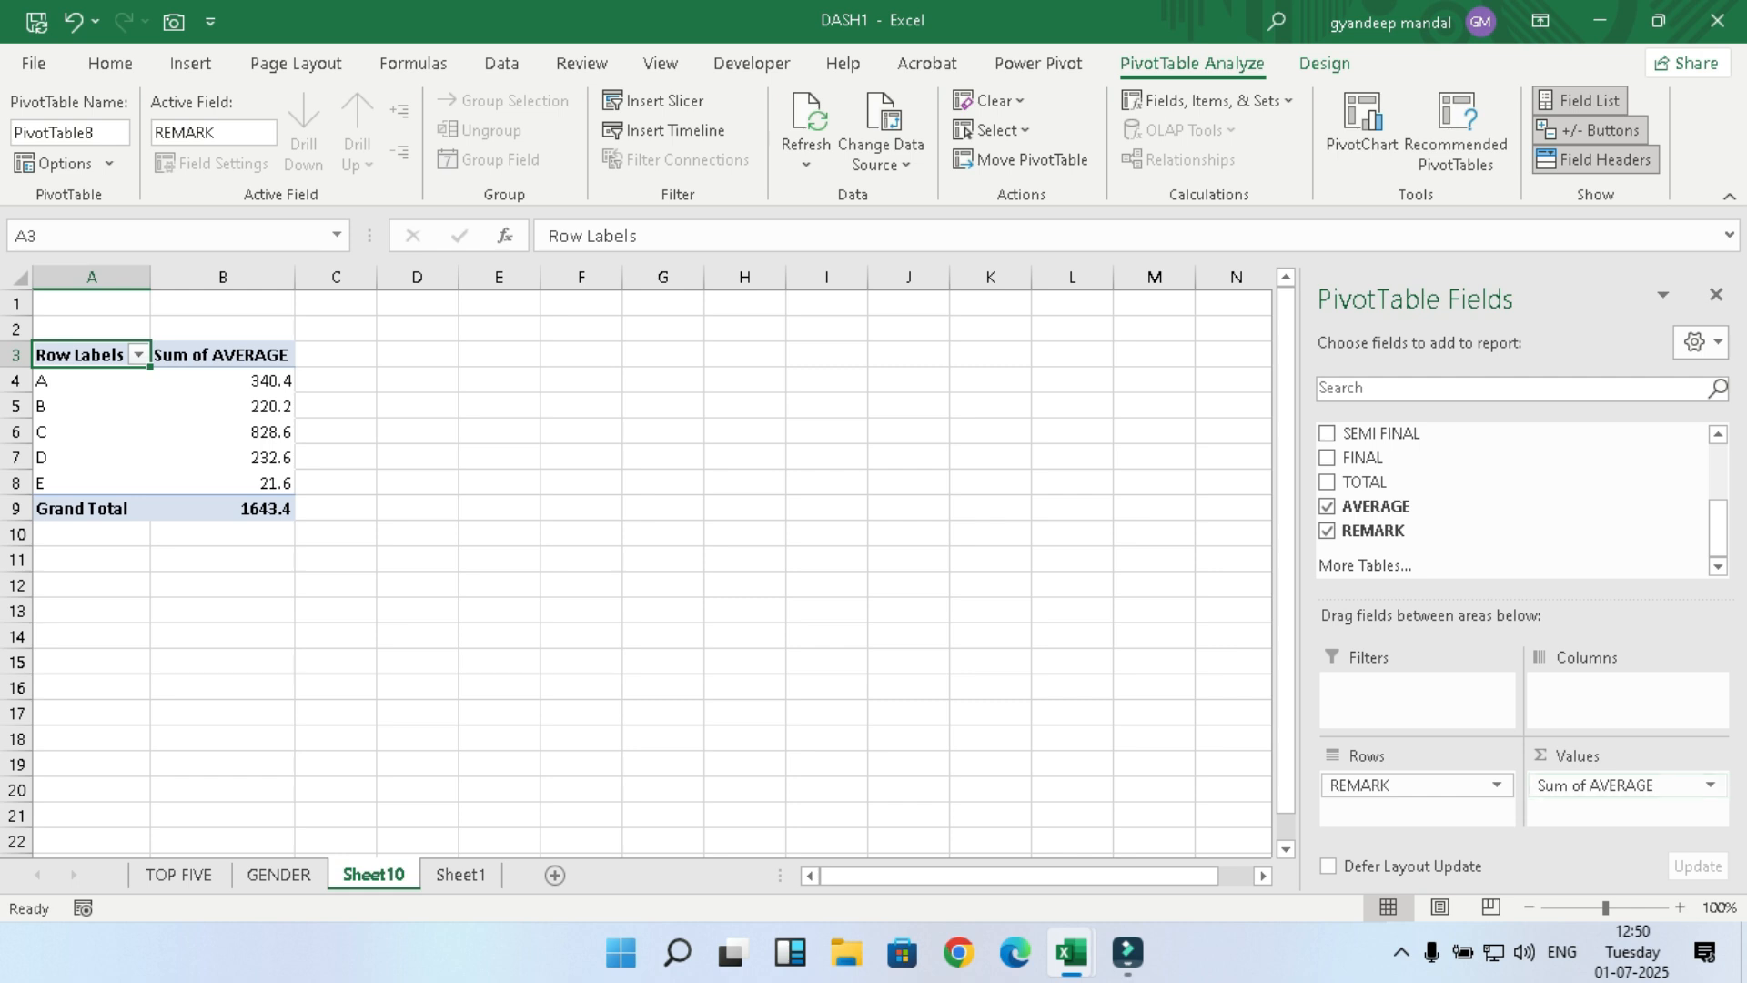
click(1327, 506)
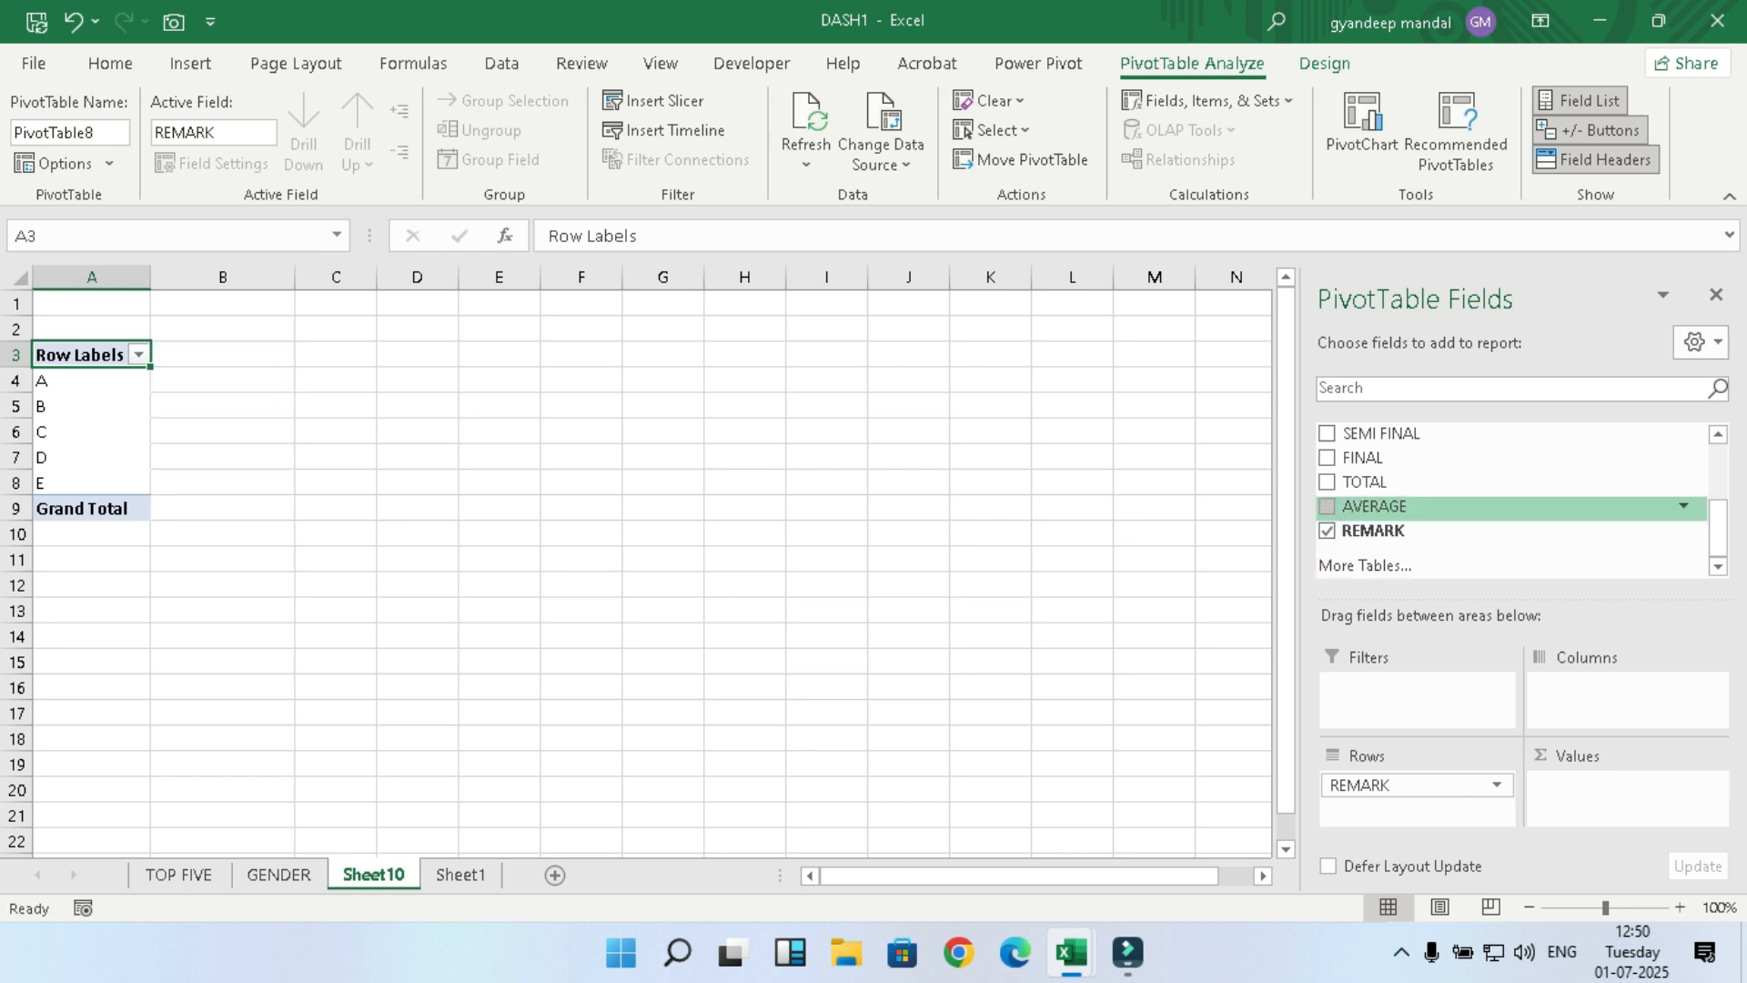
scroll(1511, 500, up, 2)
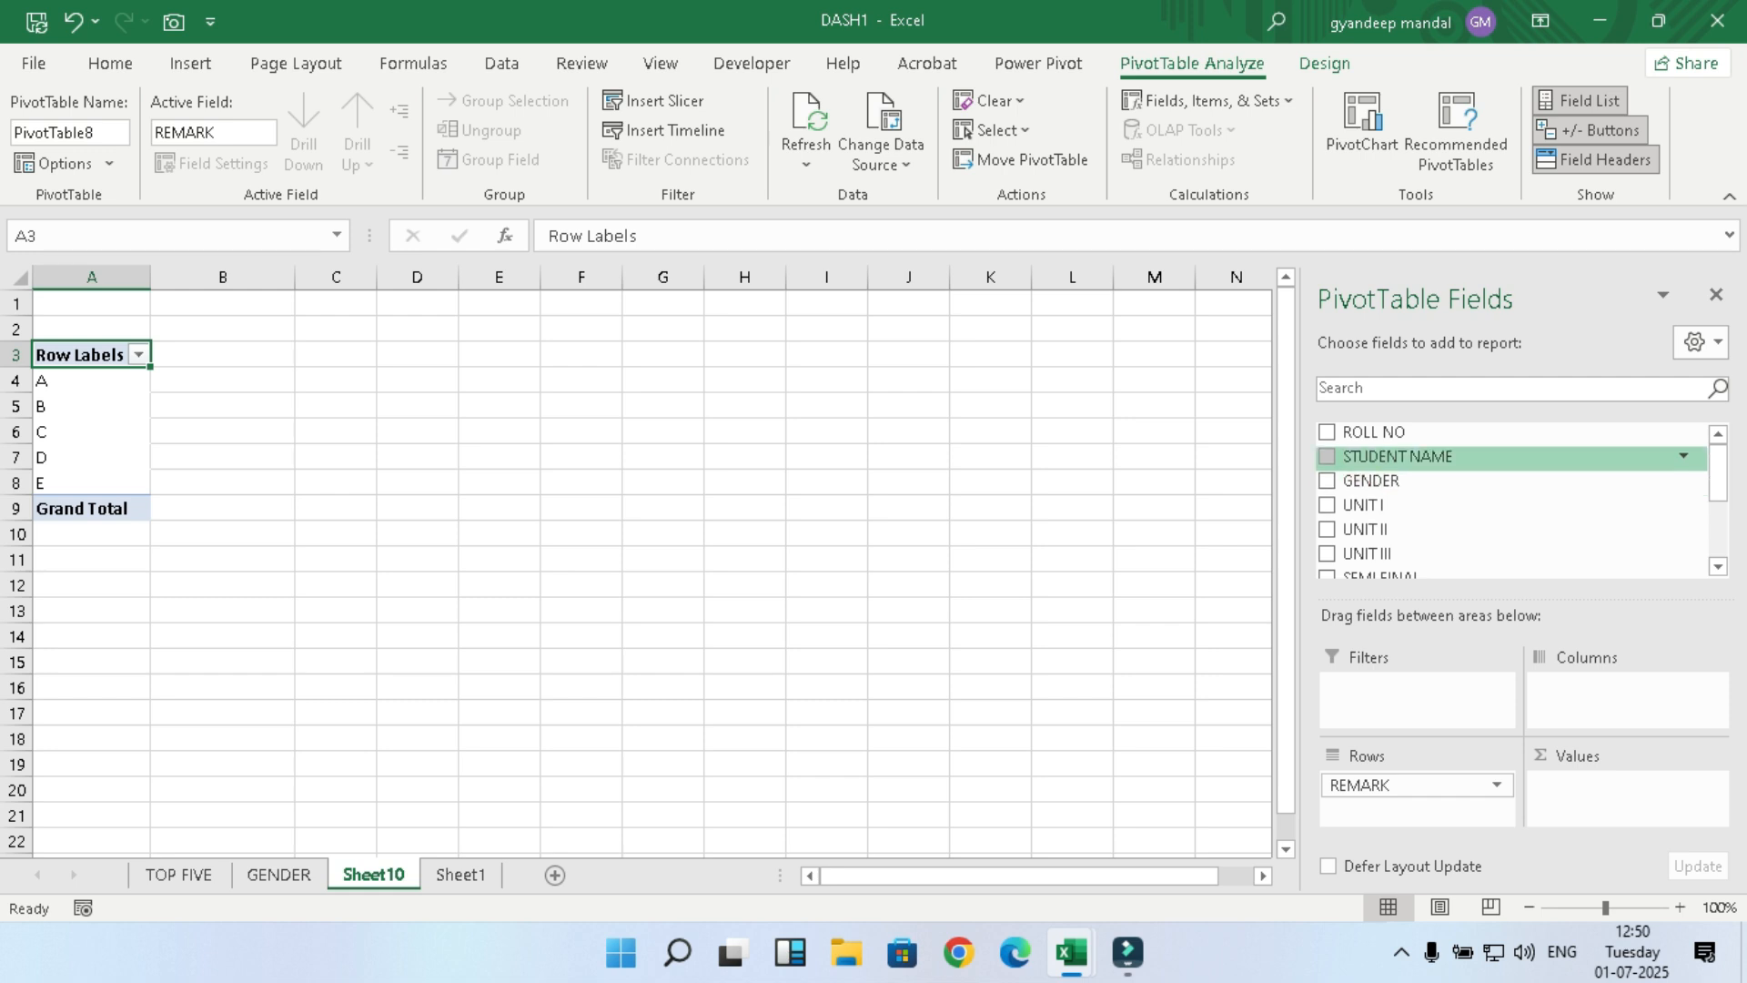
click(1327, 456)
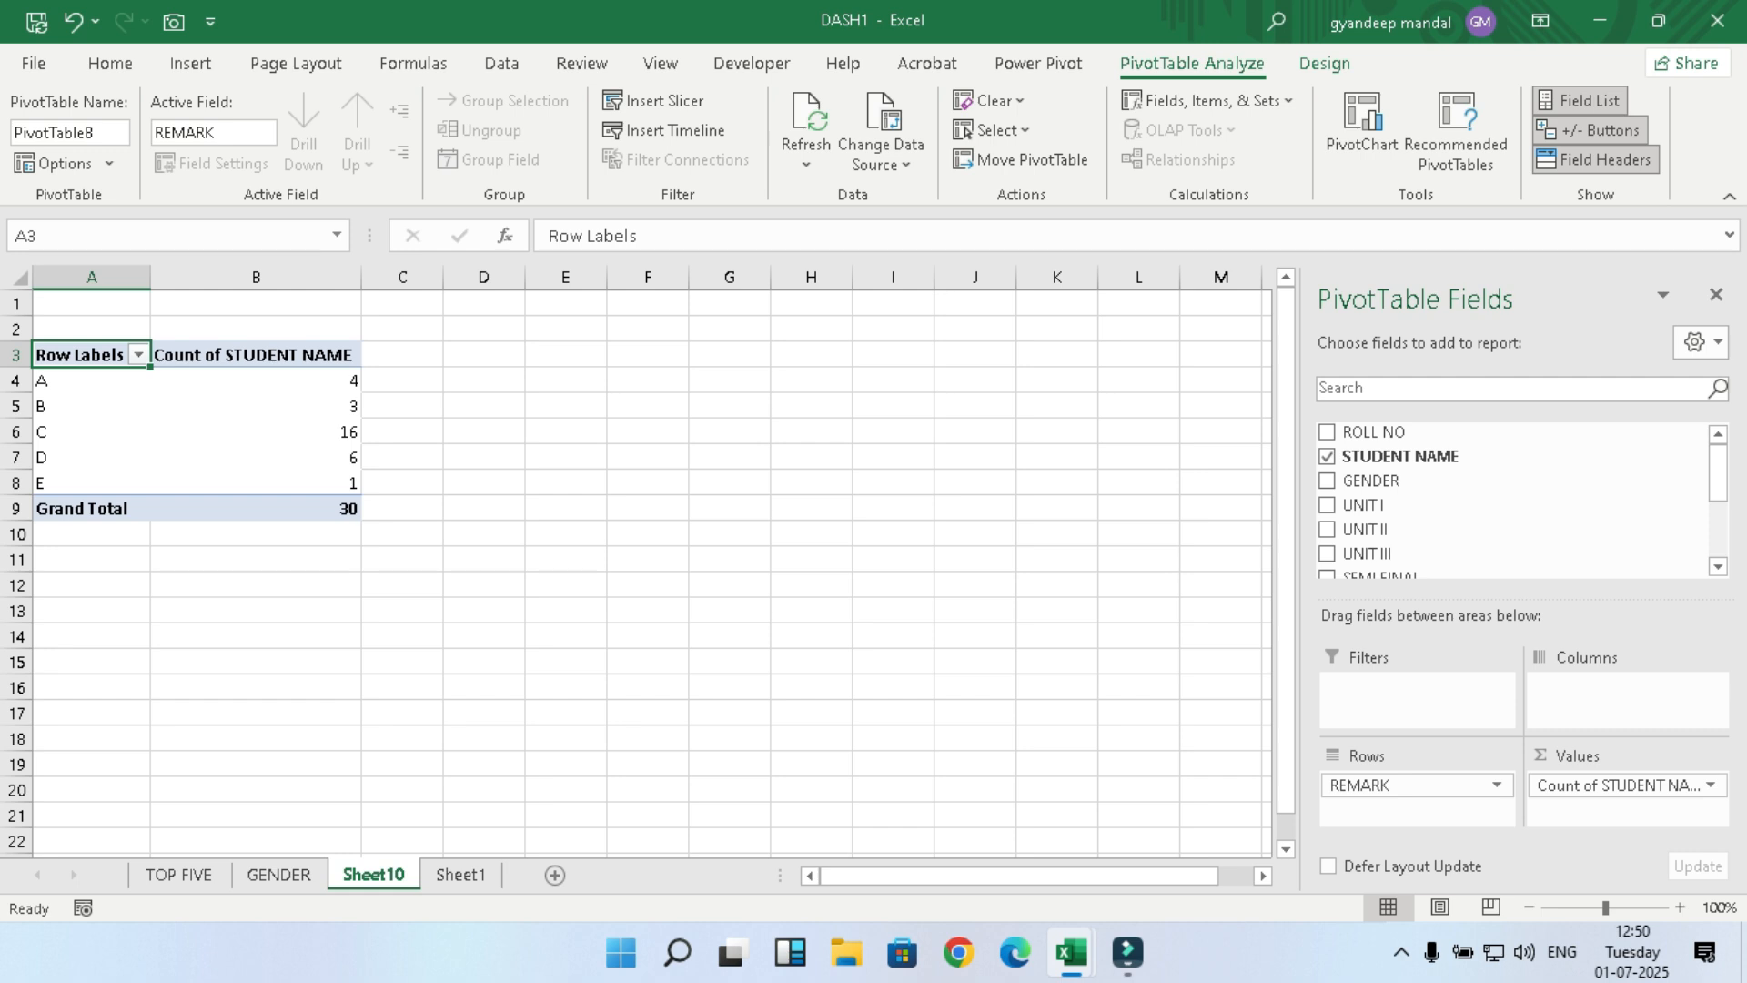
Step: Turn off grand totals for rows and columns in the remark PivotTable
click(91, 508)
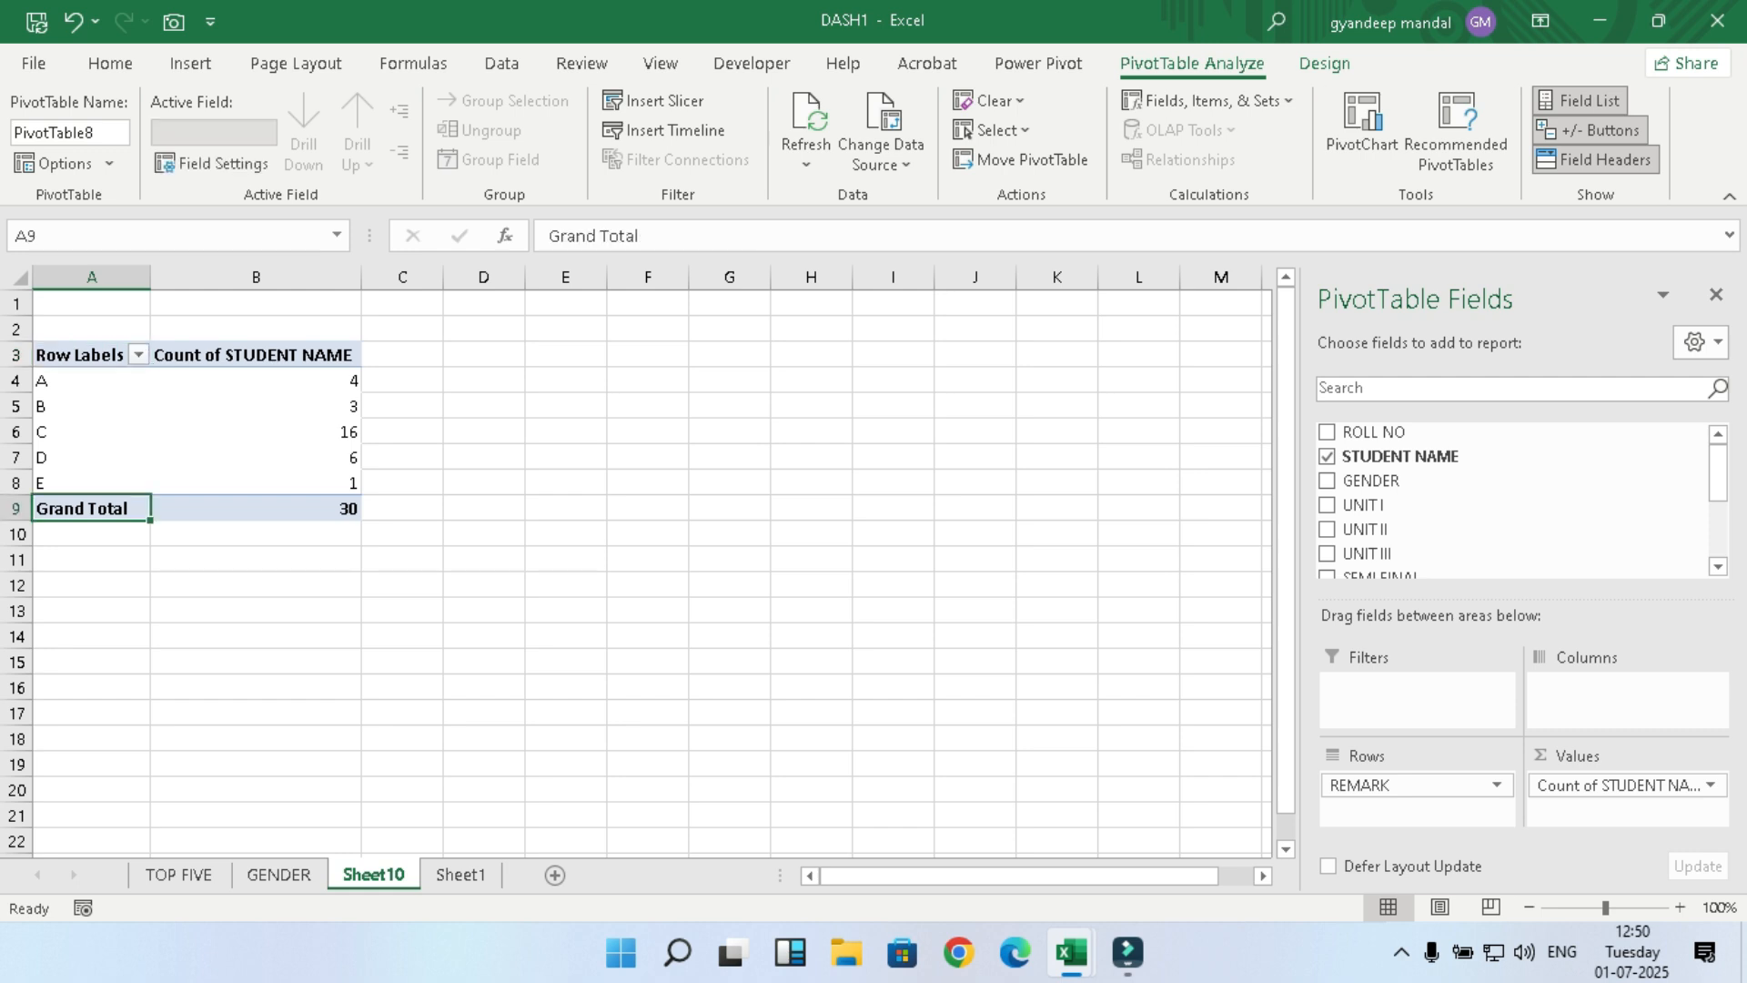
click(91, 585)
drag(91, 509, 255, 509)
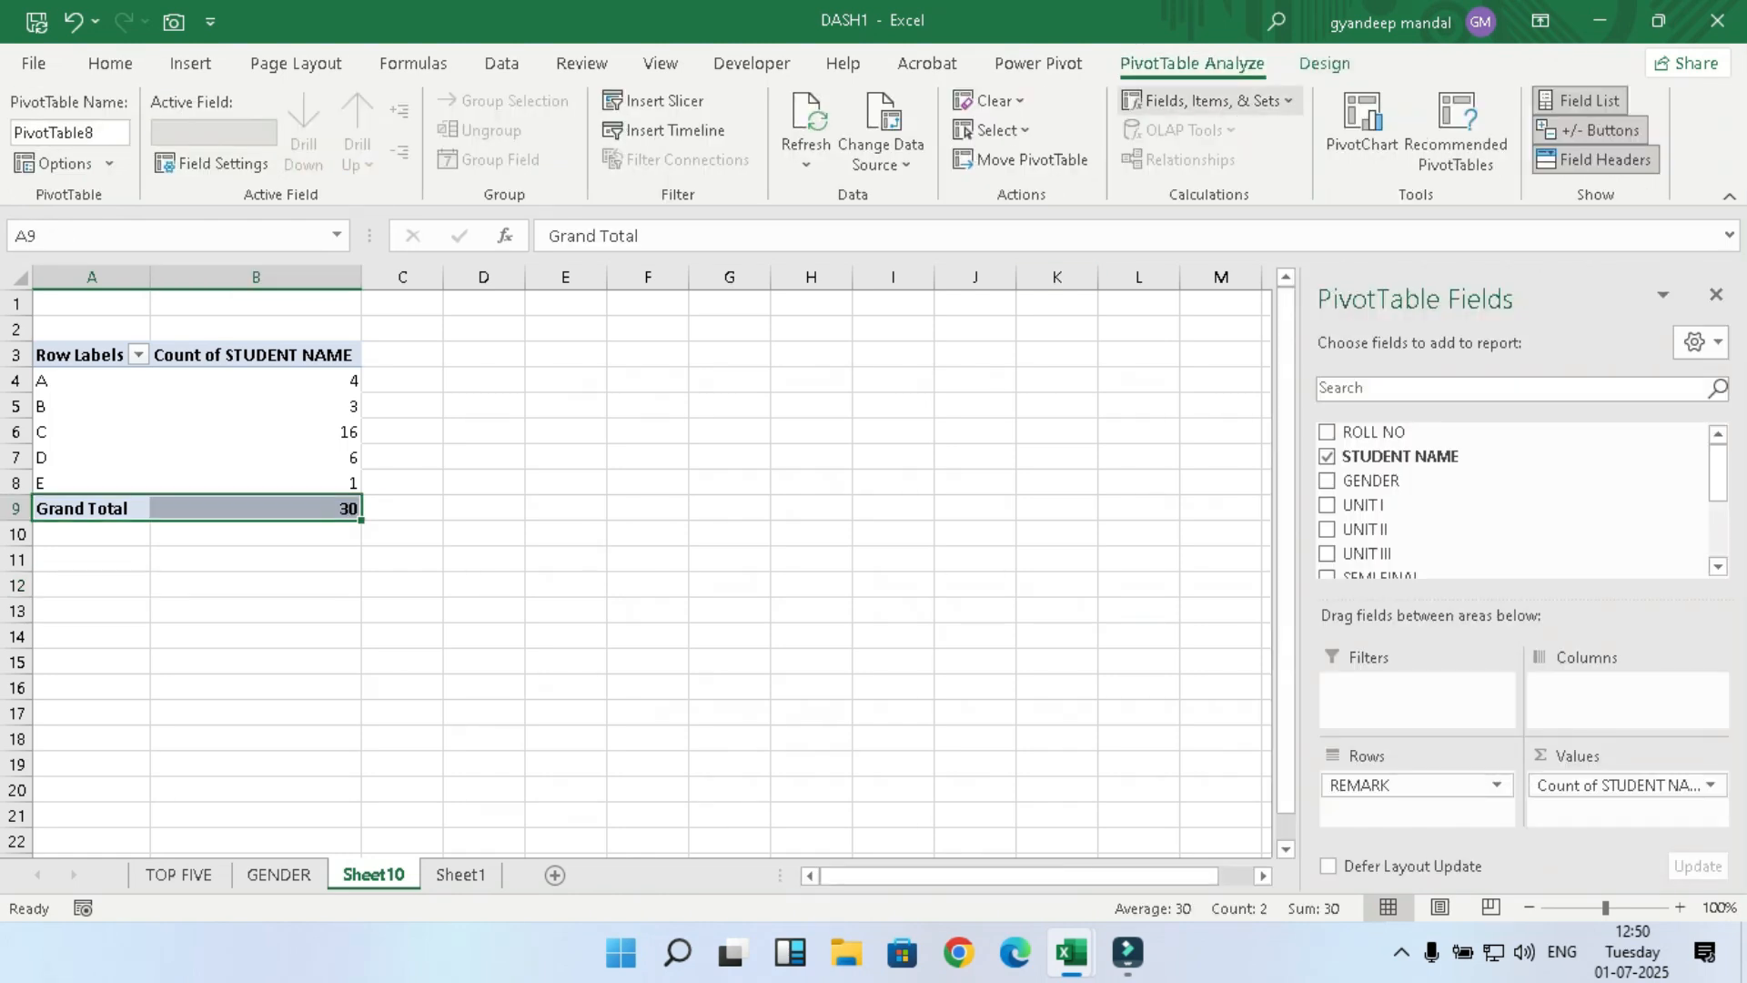
click(1325, 62)
click(108, 136)
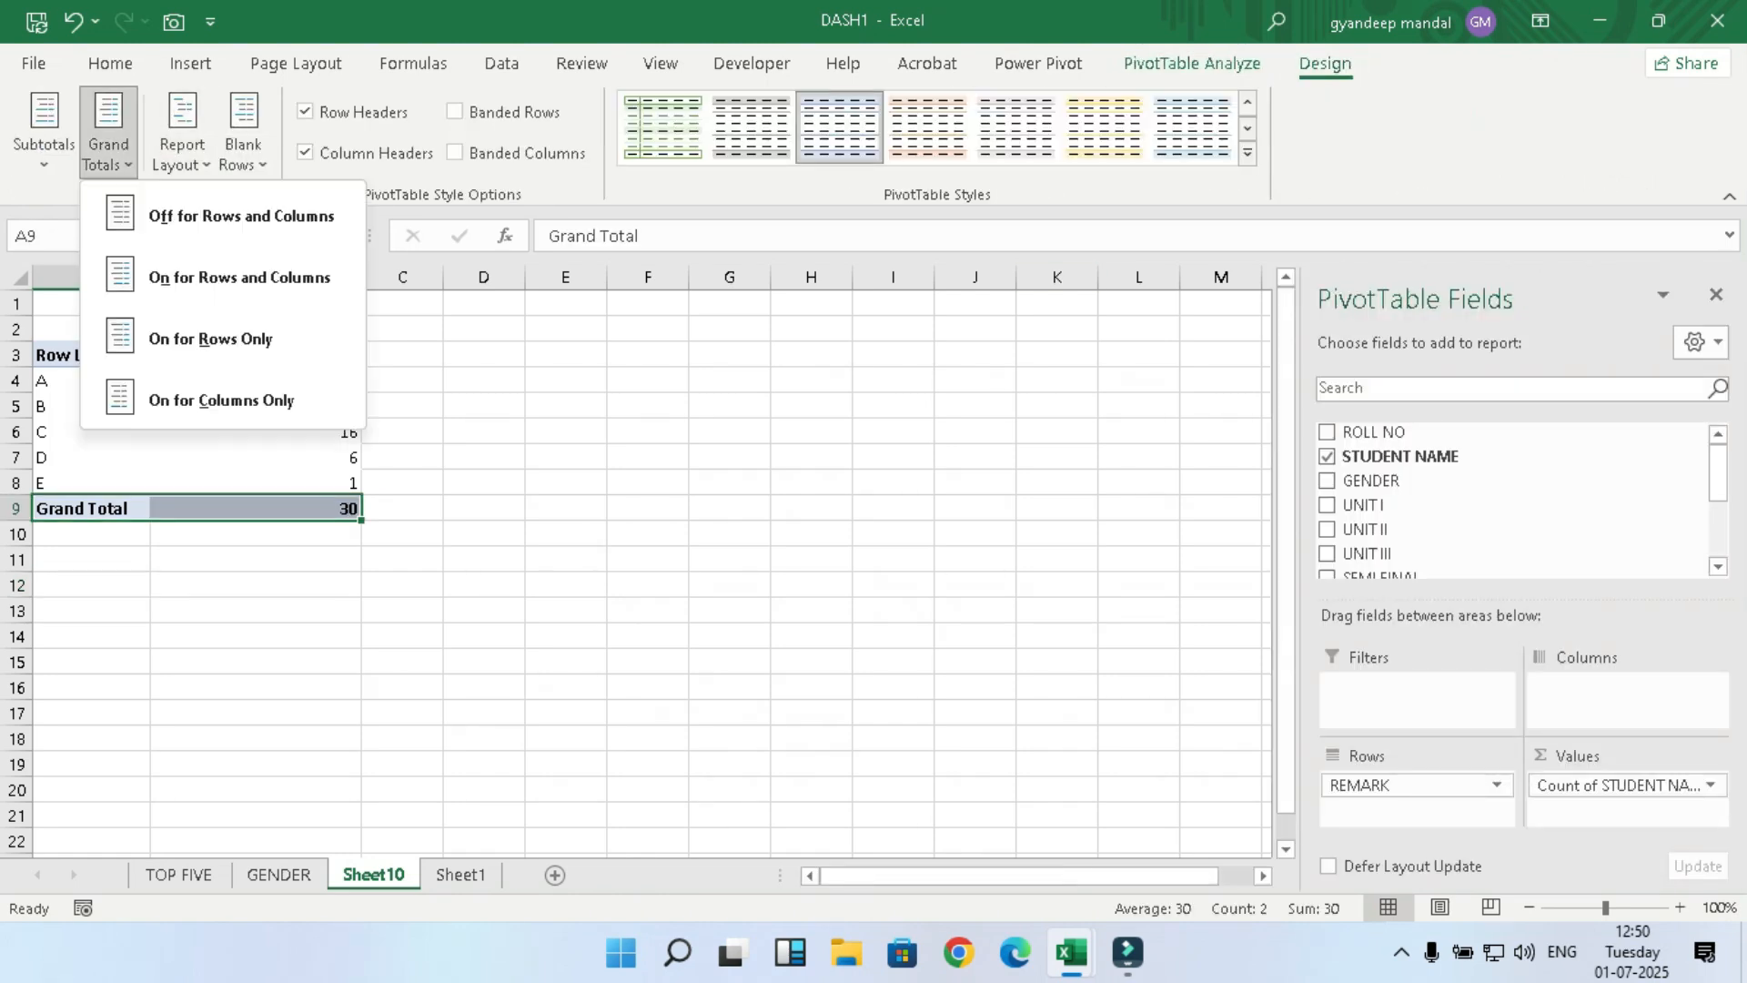
click(218, 215)
Step: Insert a pie PivotChart from the remark PivotTable, range A3:B8
drag(80, 354, 256, 482)
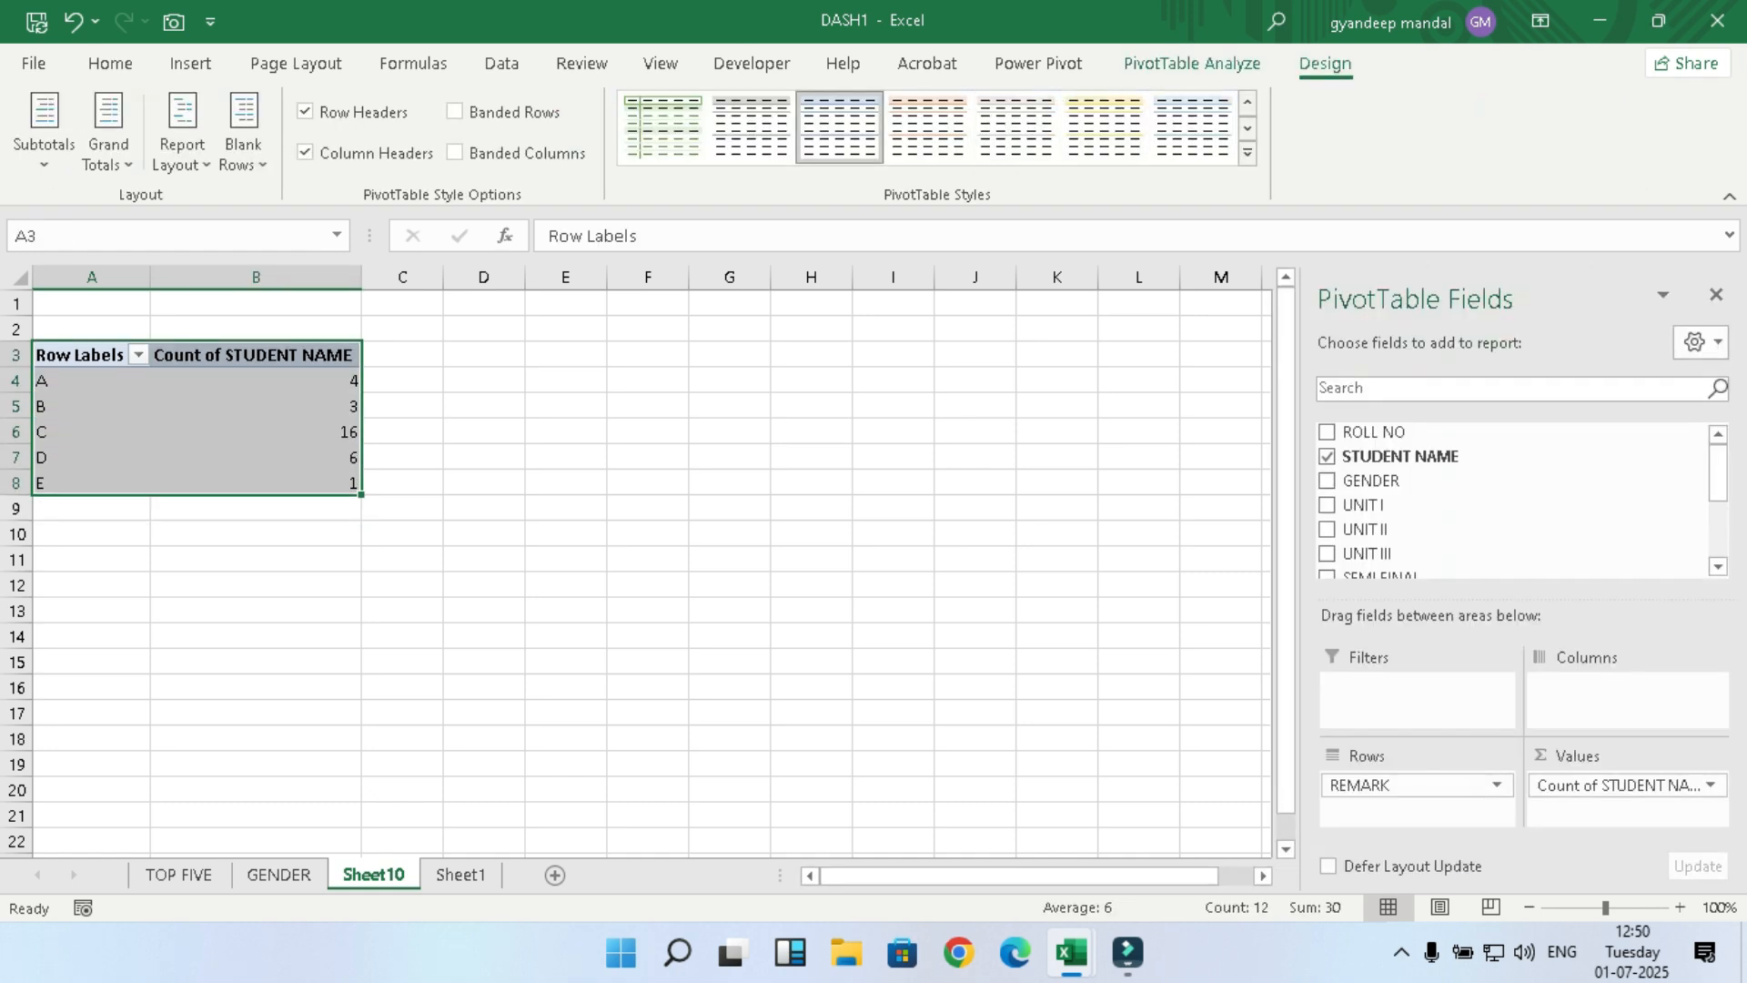
click(1192, 63)
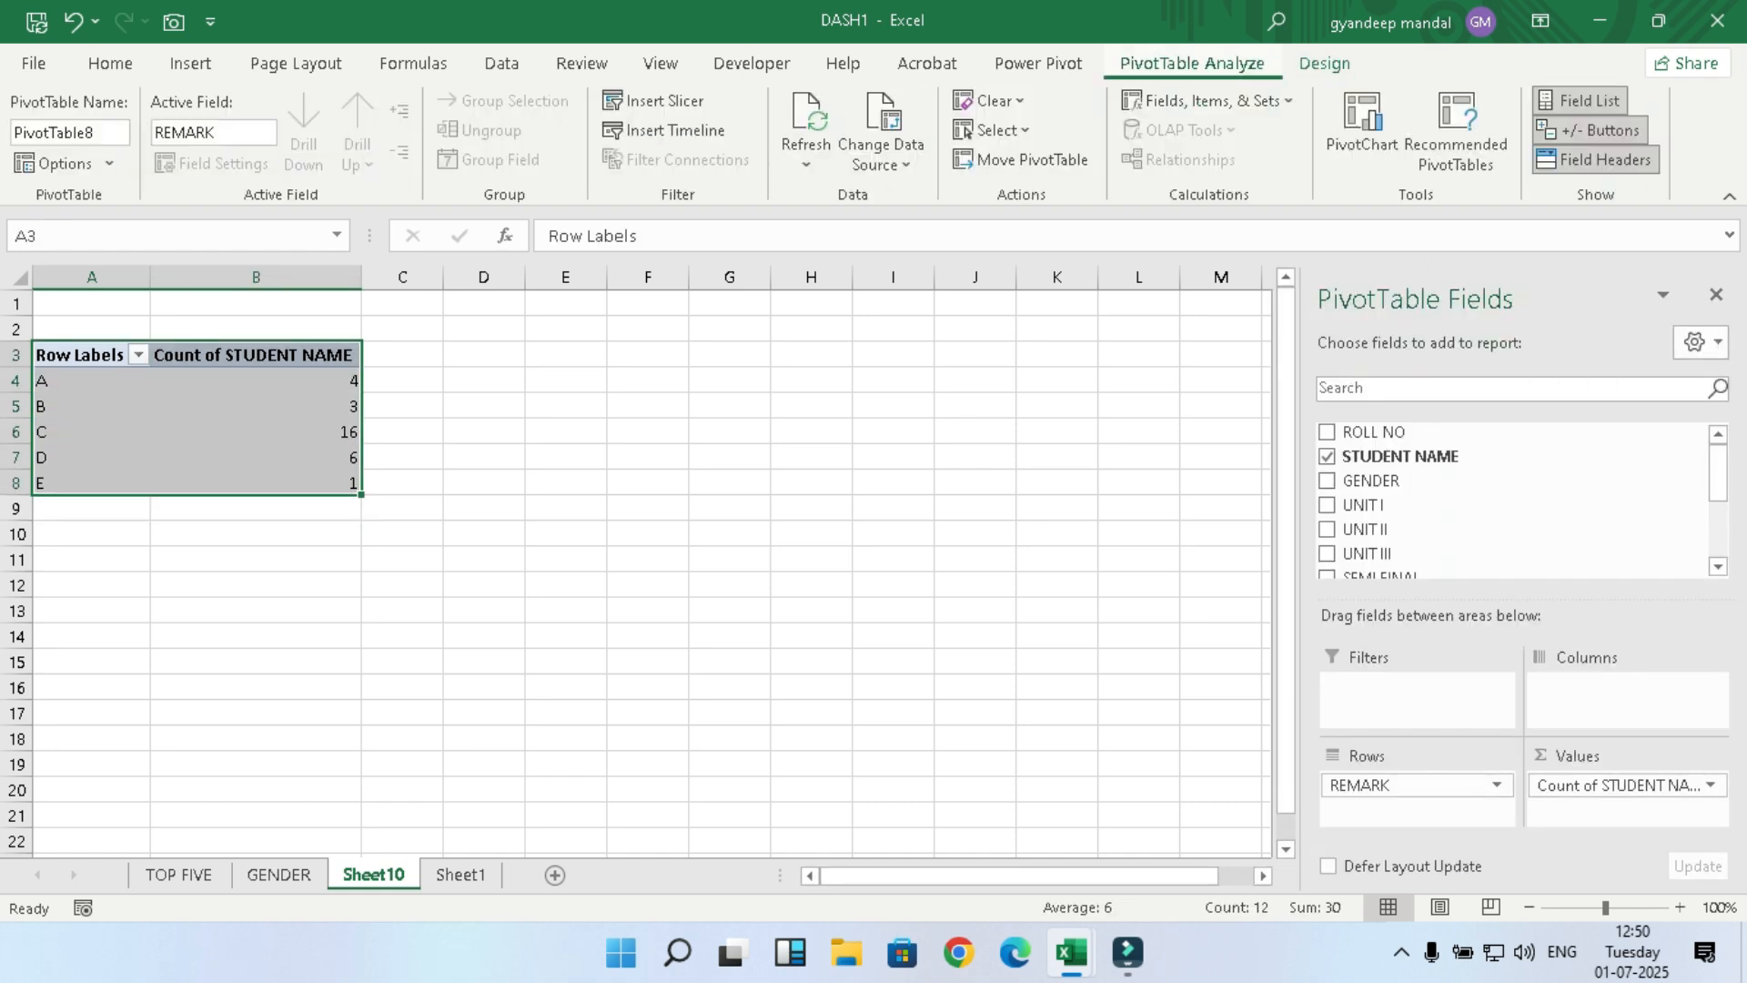
click(1363, 127)
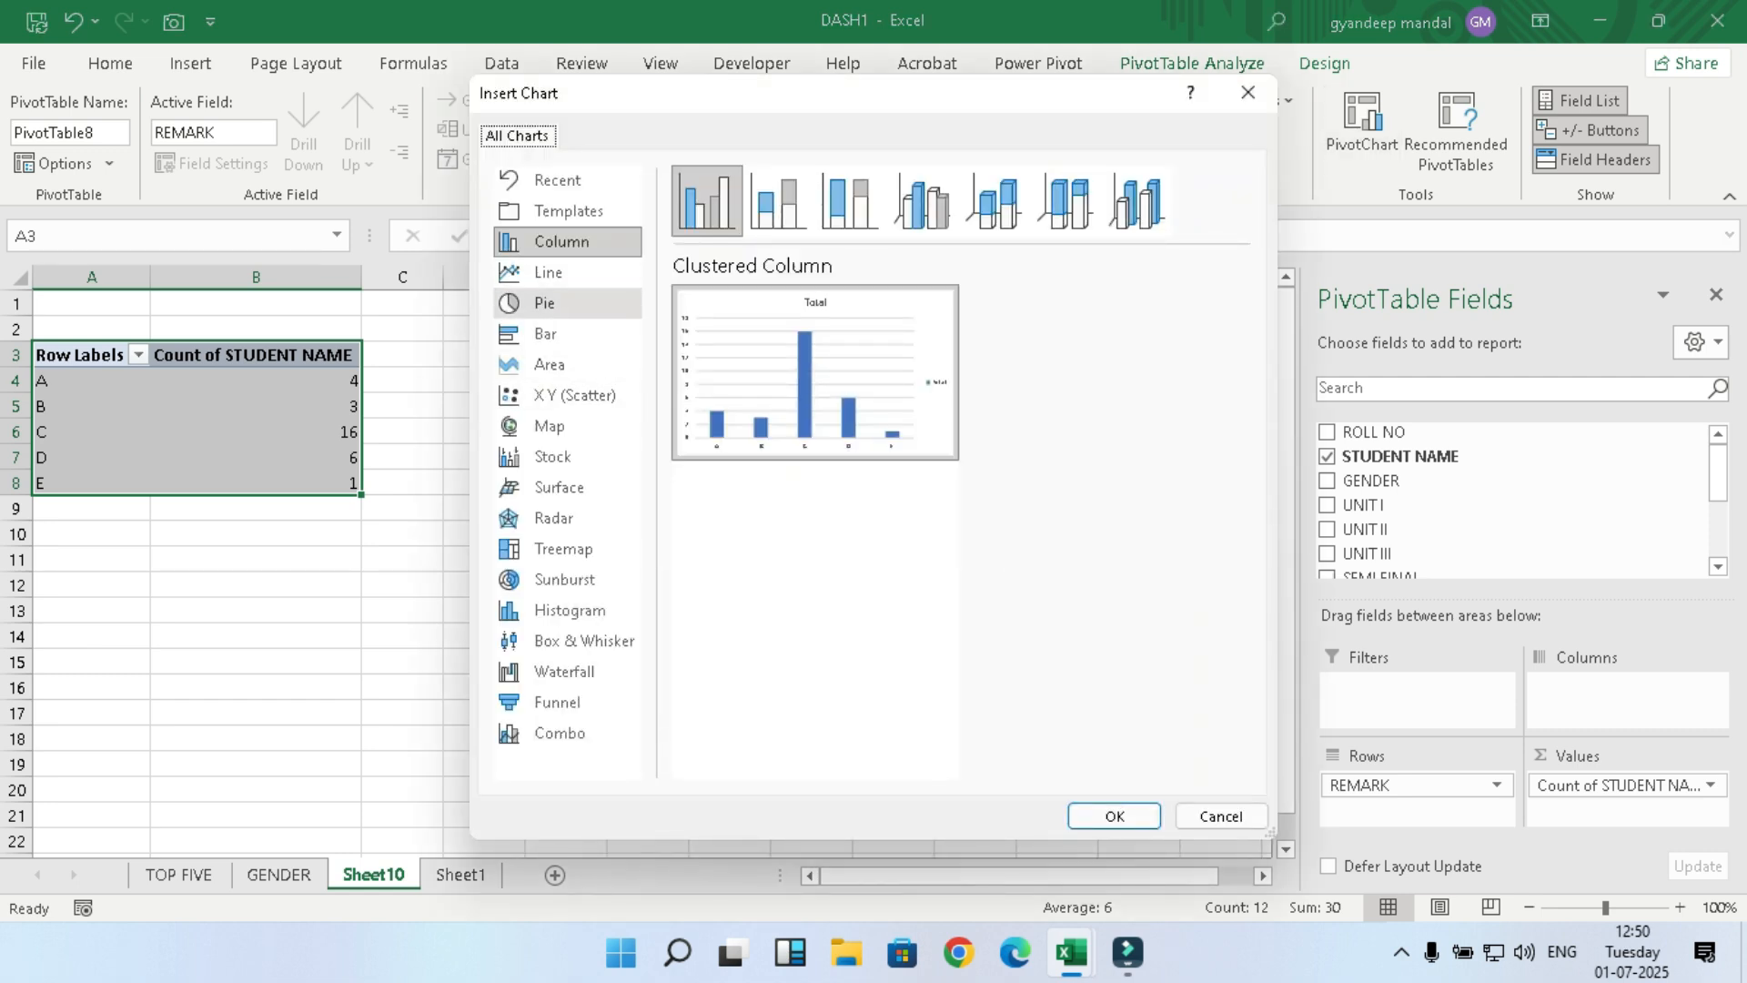
click(555, 303)
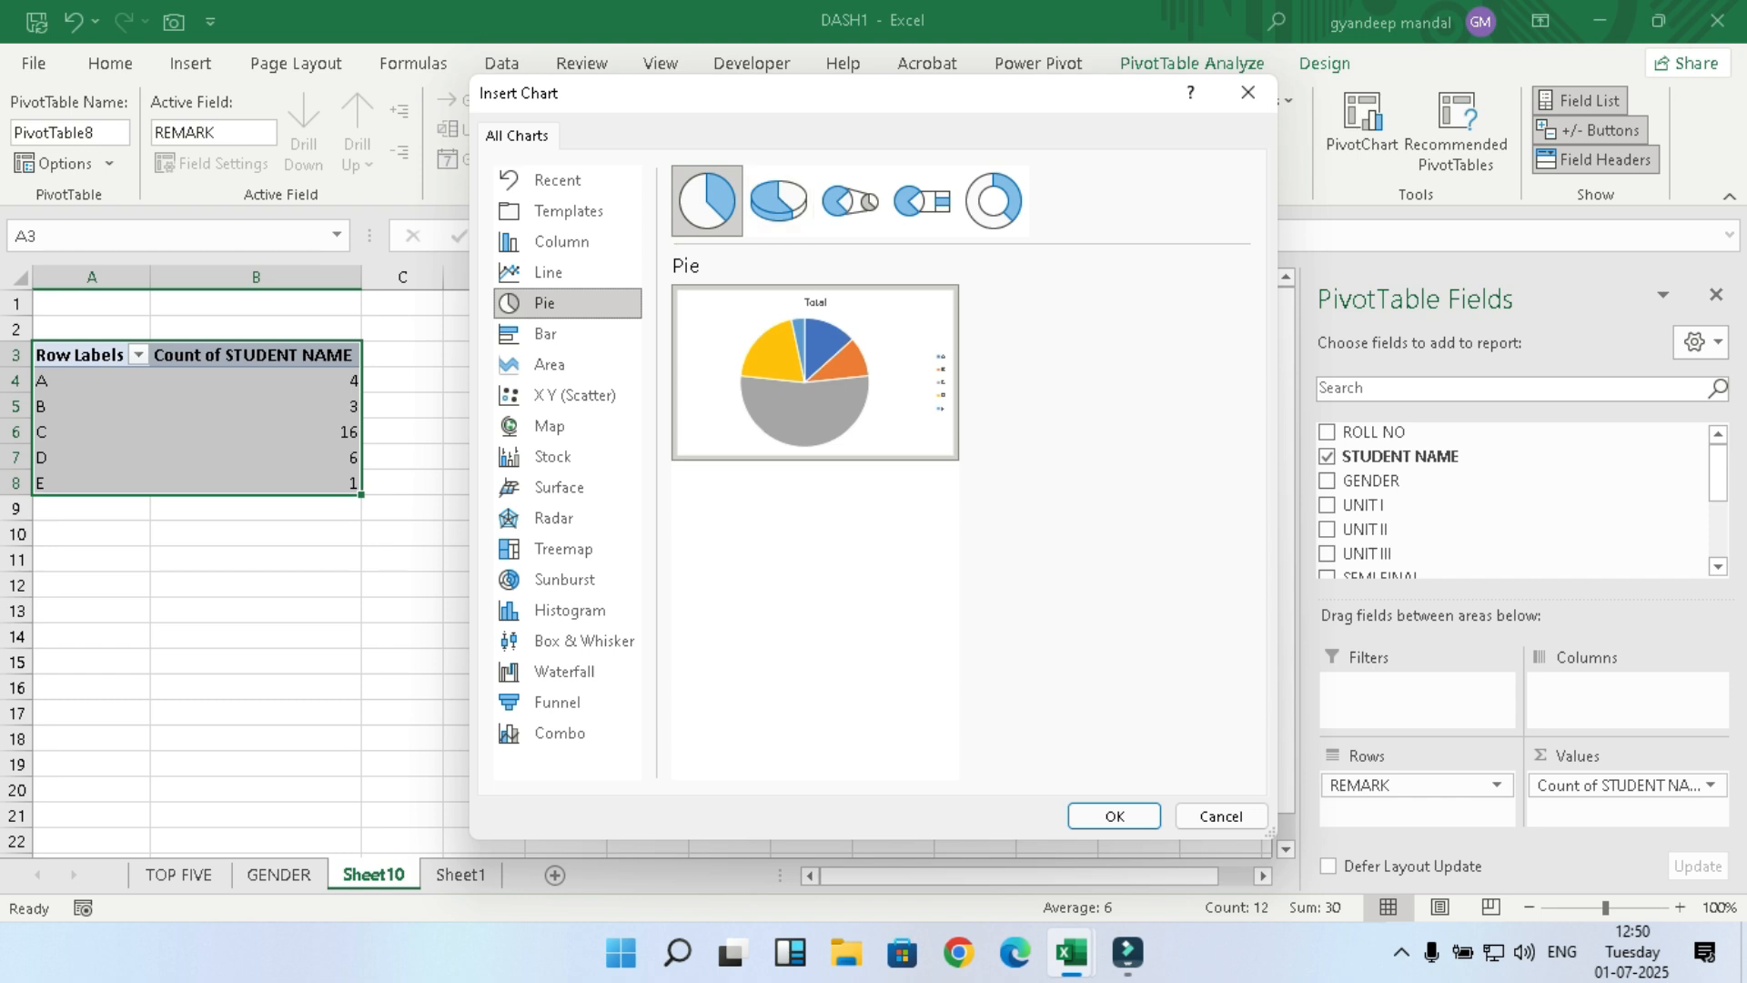
key(Return)
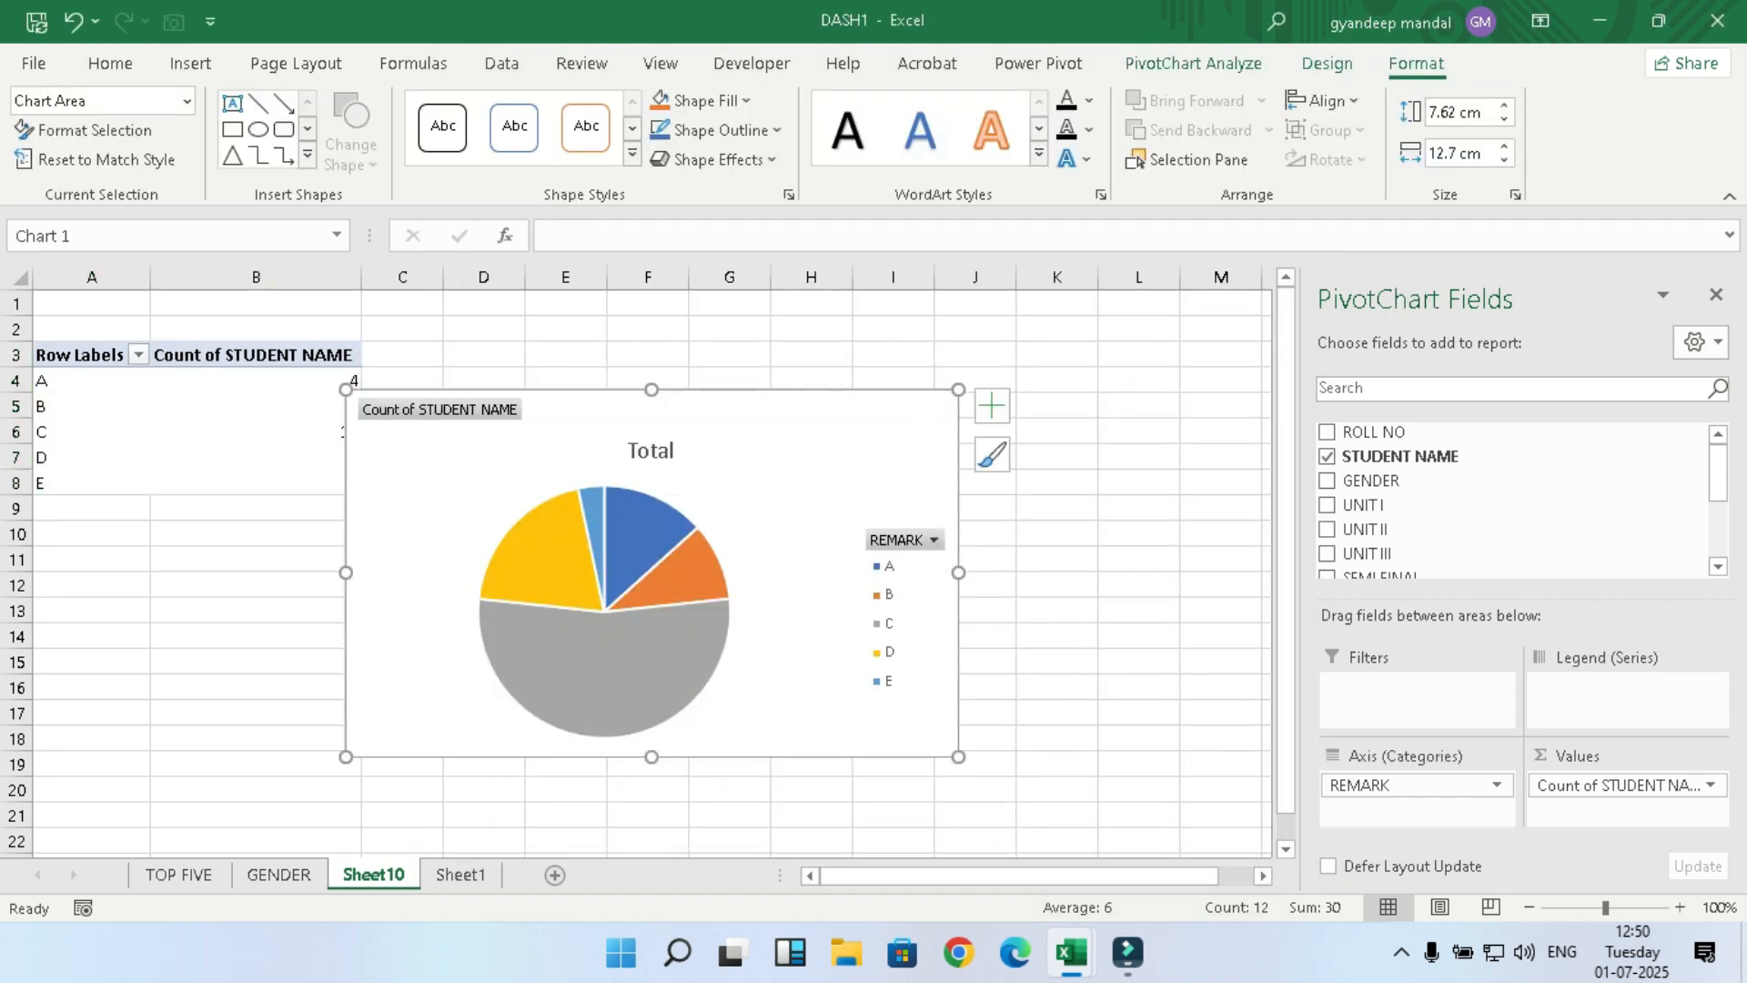
Step: Add data labels to the pie chart and format them bold, white, at font size 10
click(992, 405)
click(1054, 462)
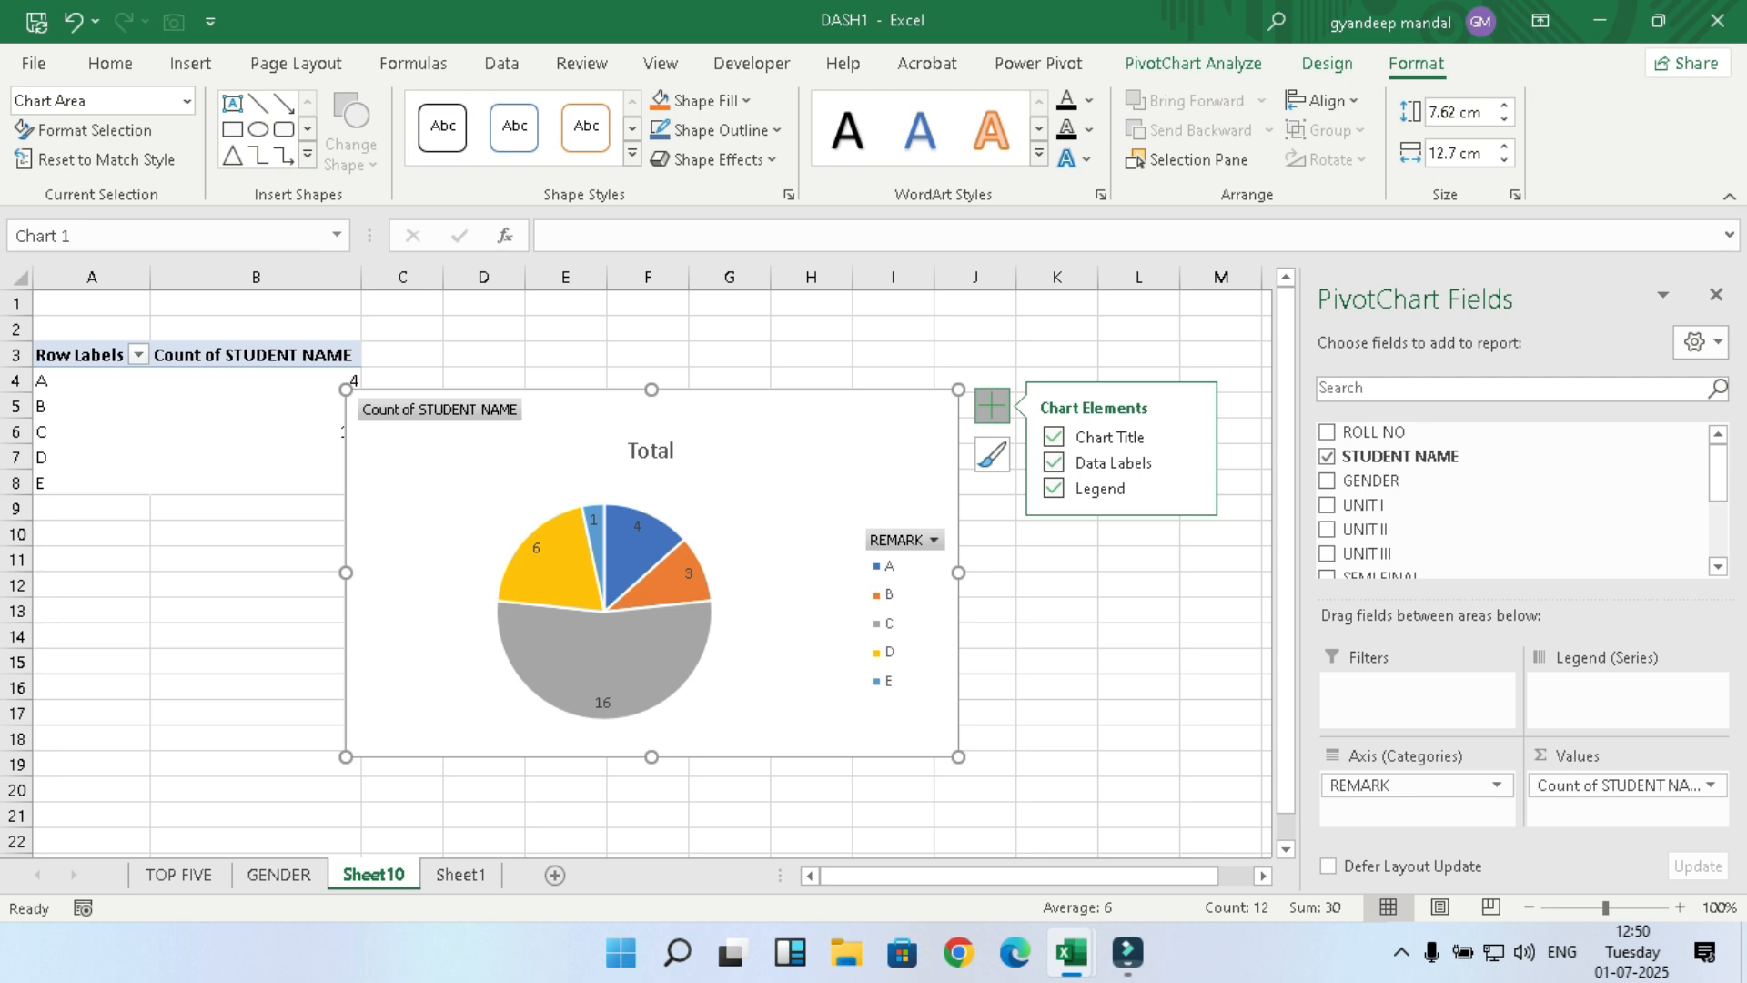
click(536, 546)
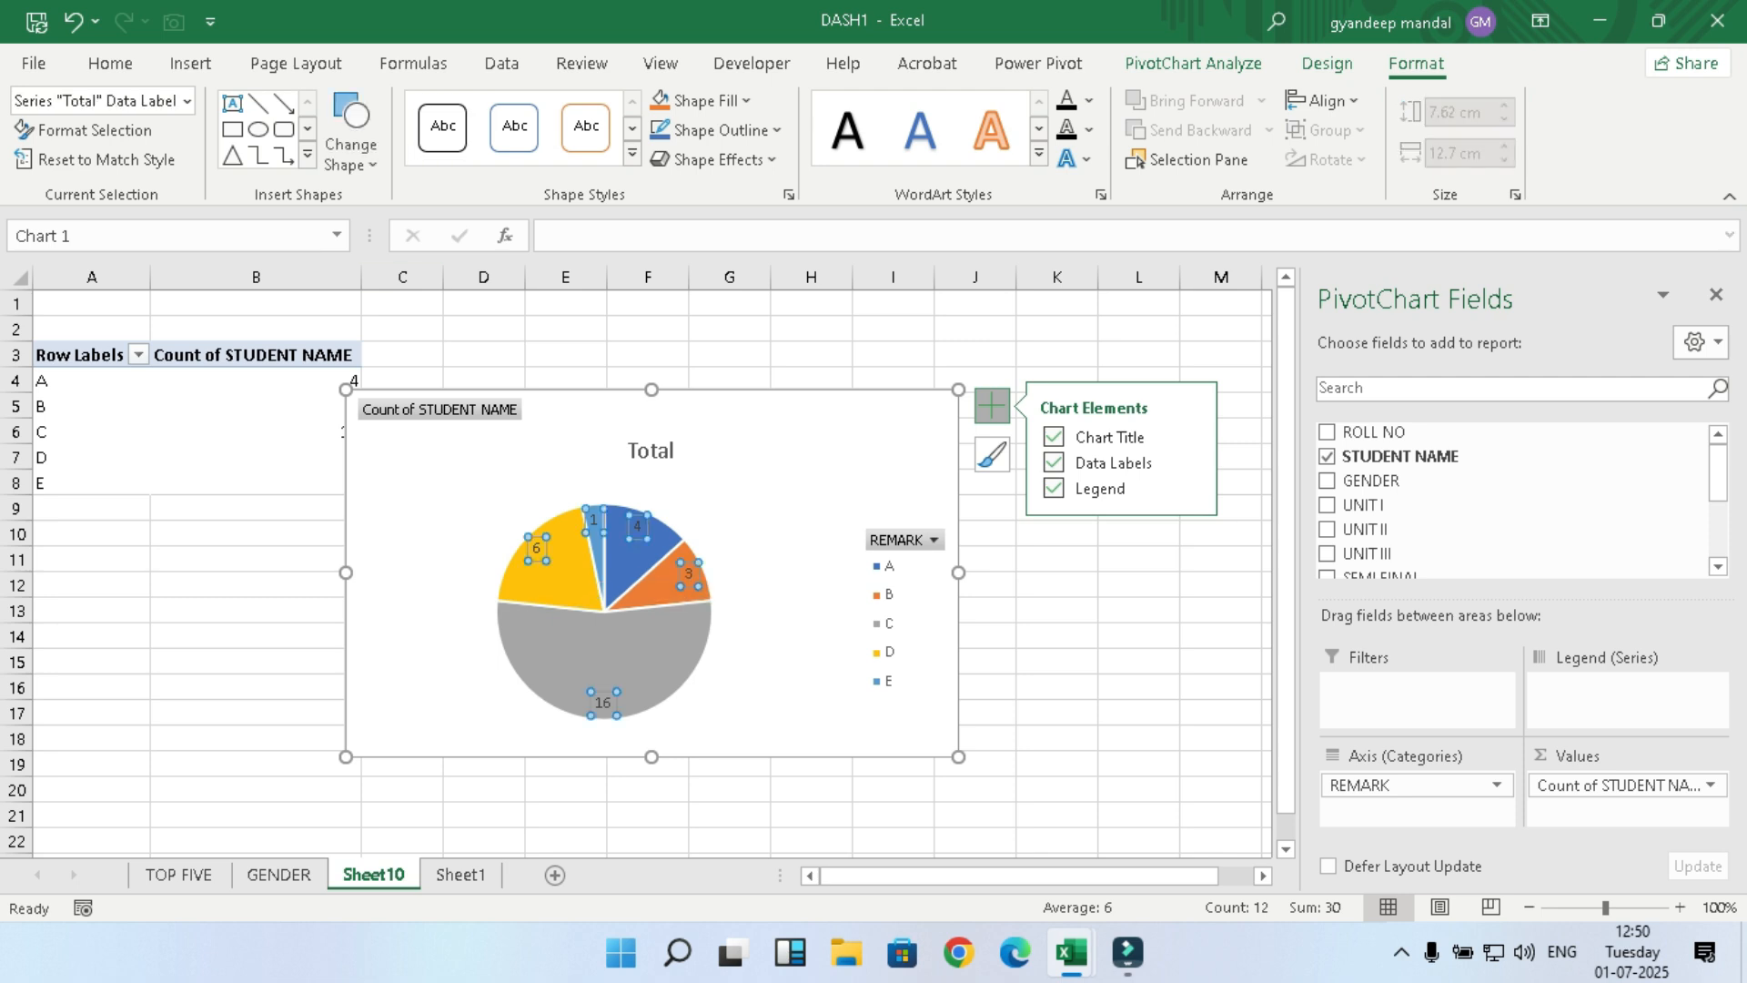
click(111, 62)
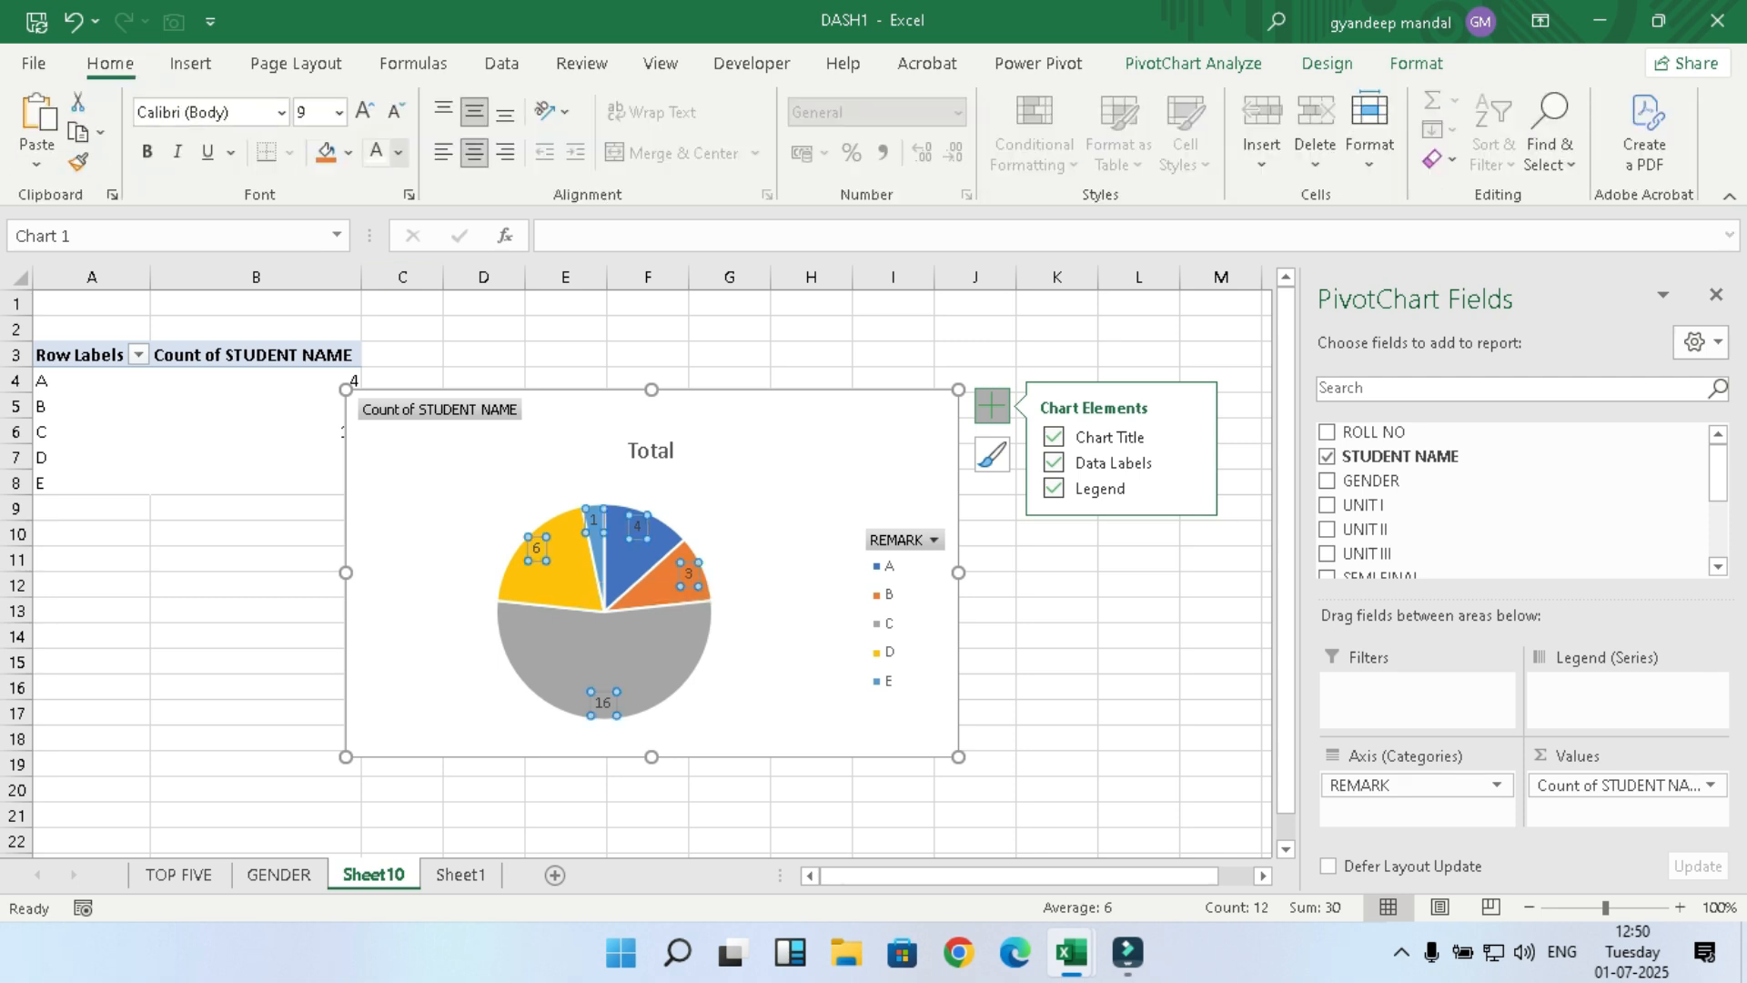
click(146, 152)
click(364, 111)
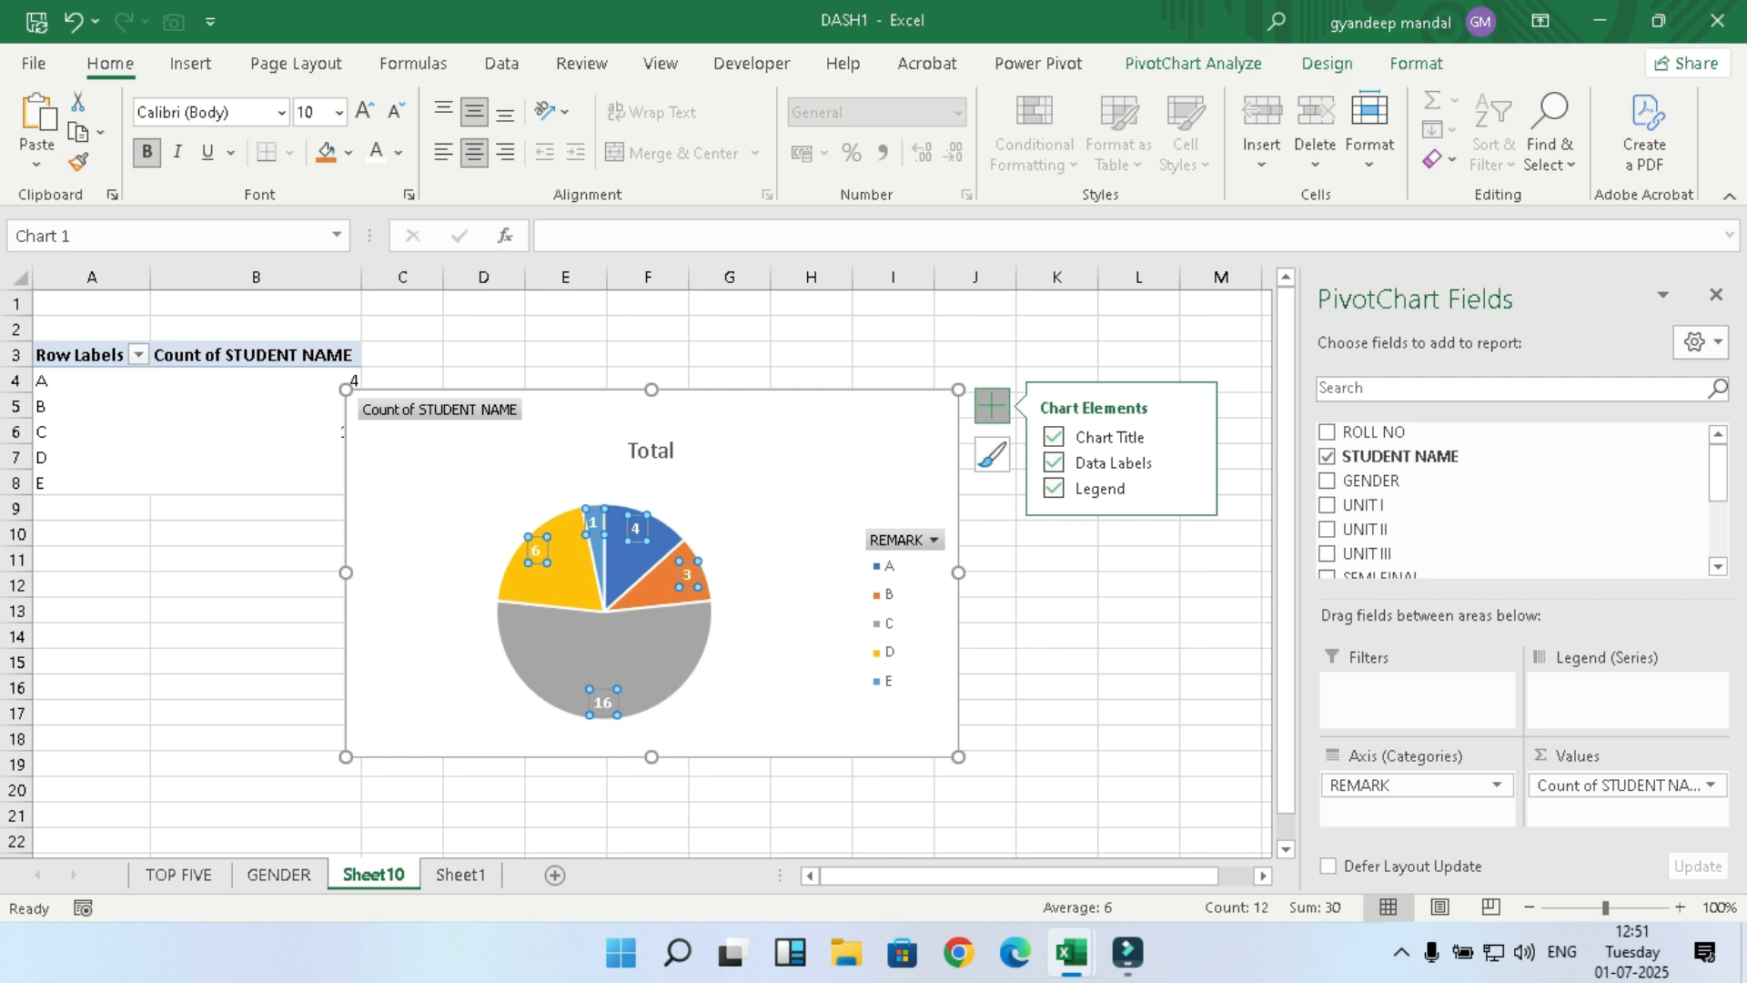
Step: Hide the REMARK axis field button and the Count of STUDENT NAME field button on the pie chart
click(887, 669)
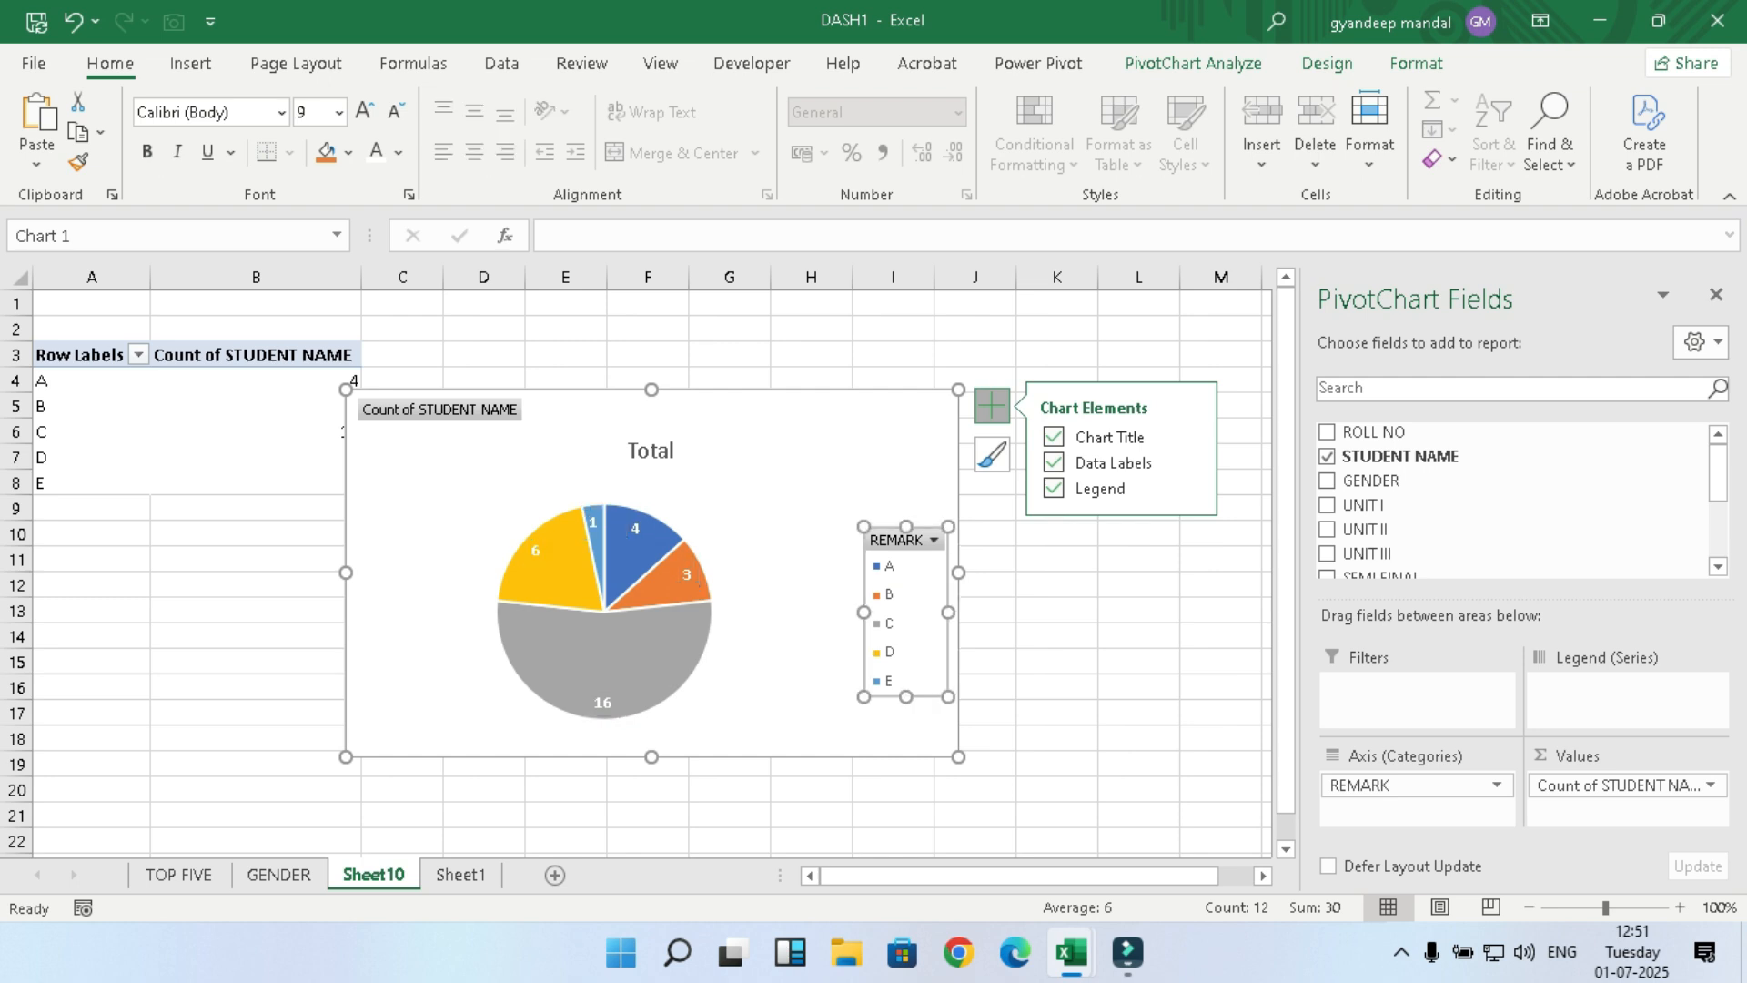
click(934, 540)
right_click(901, 541)
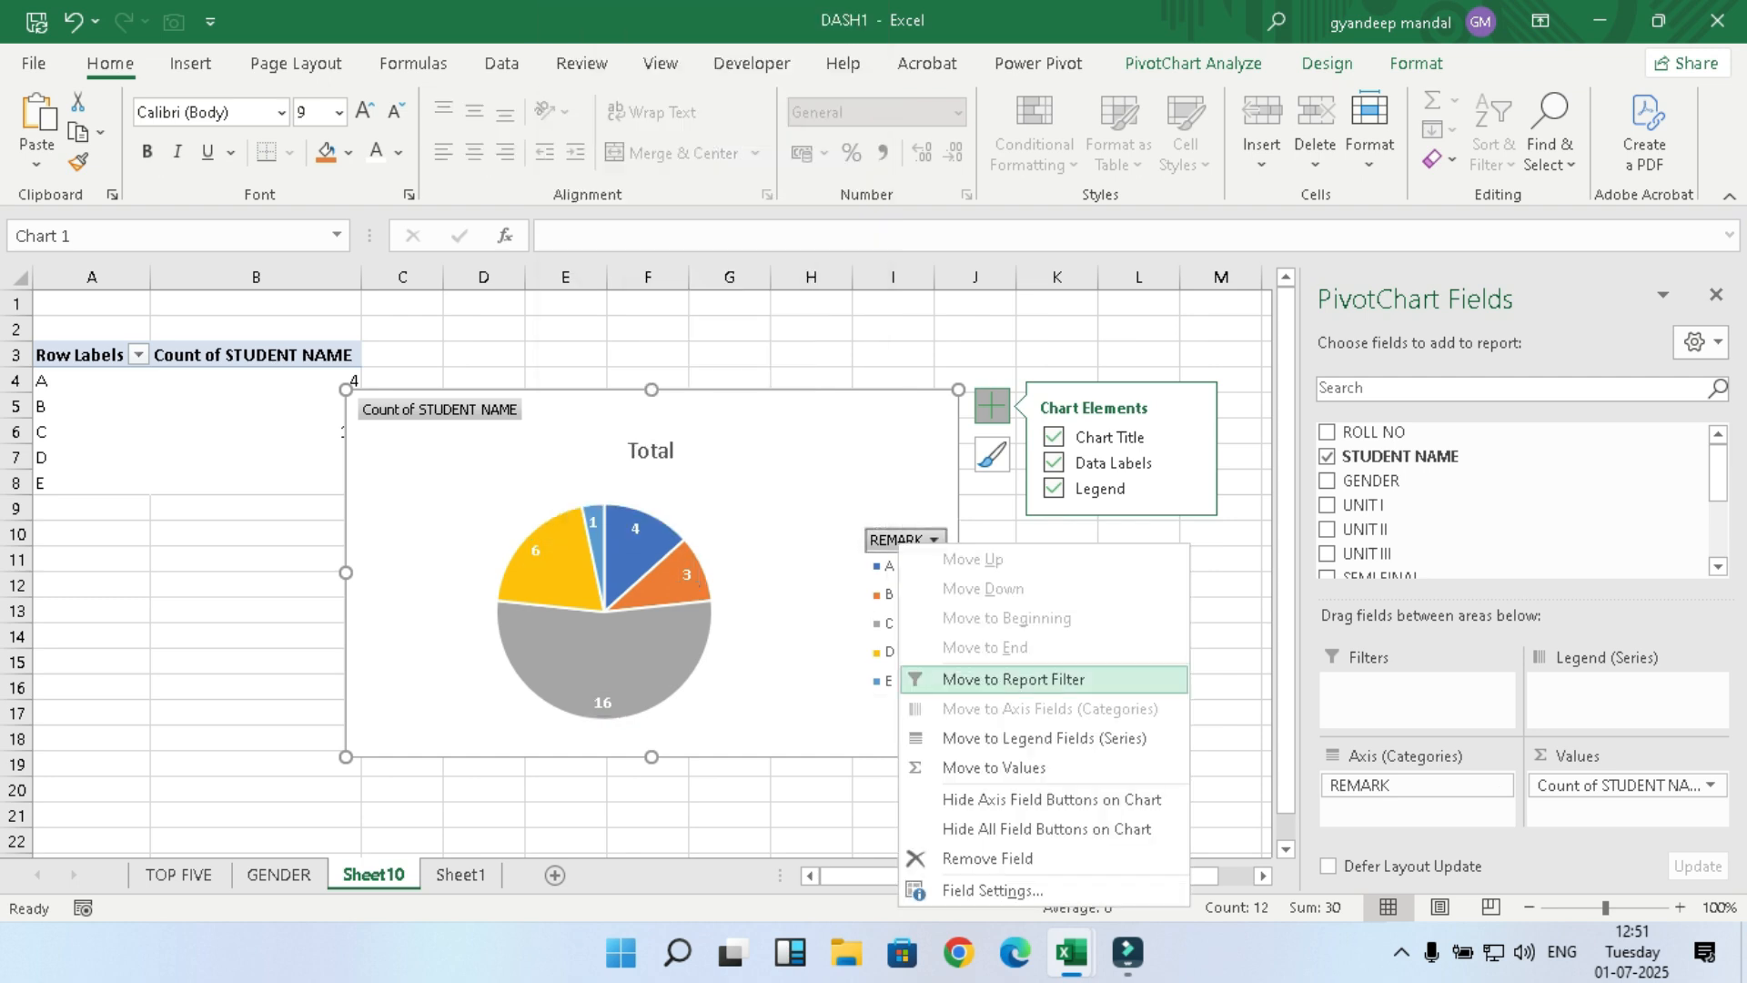
click(1052, 799)
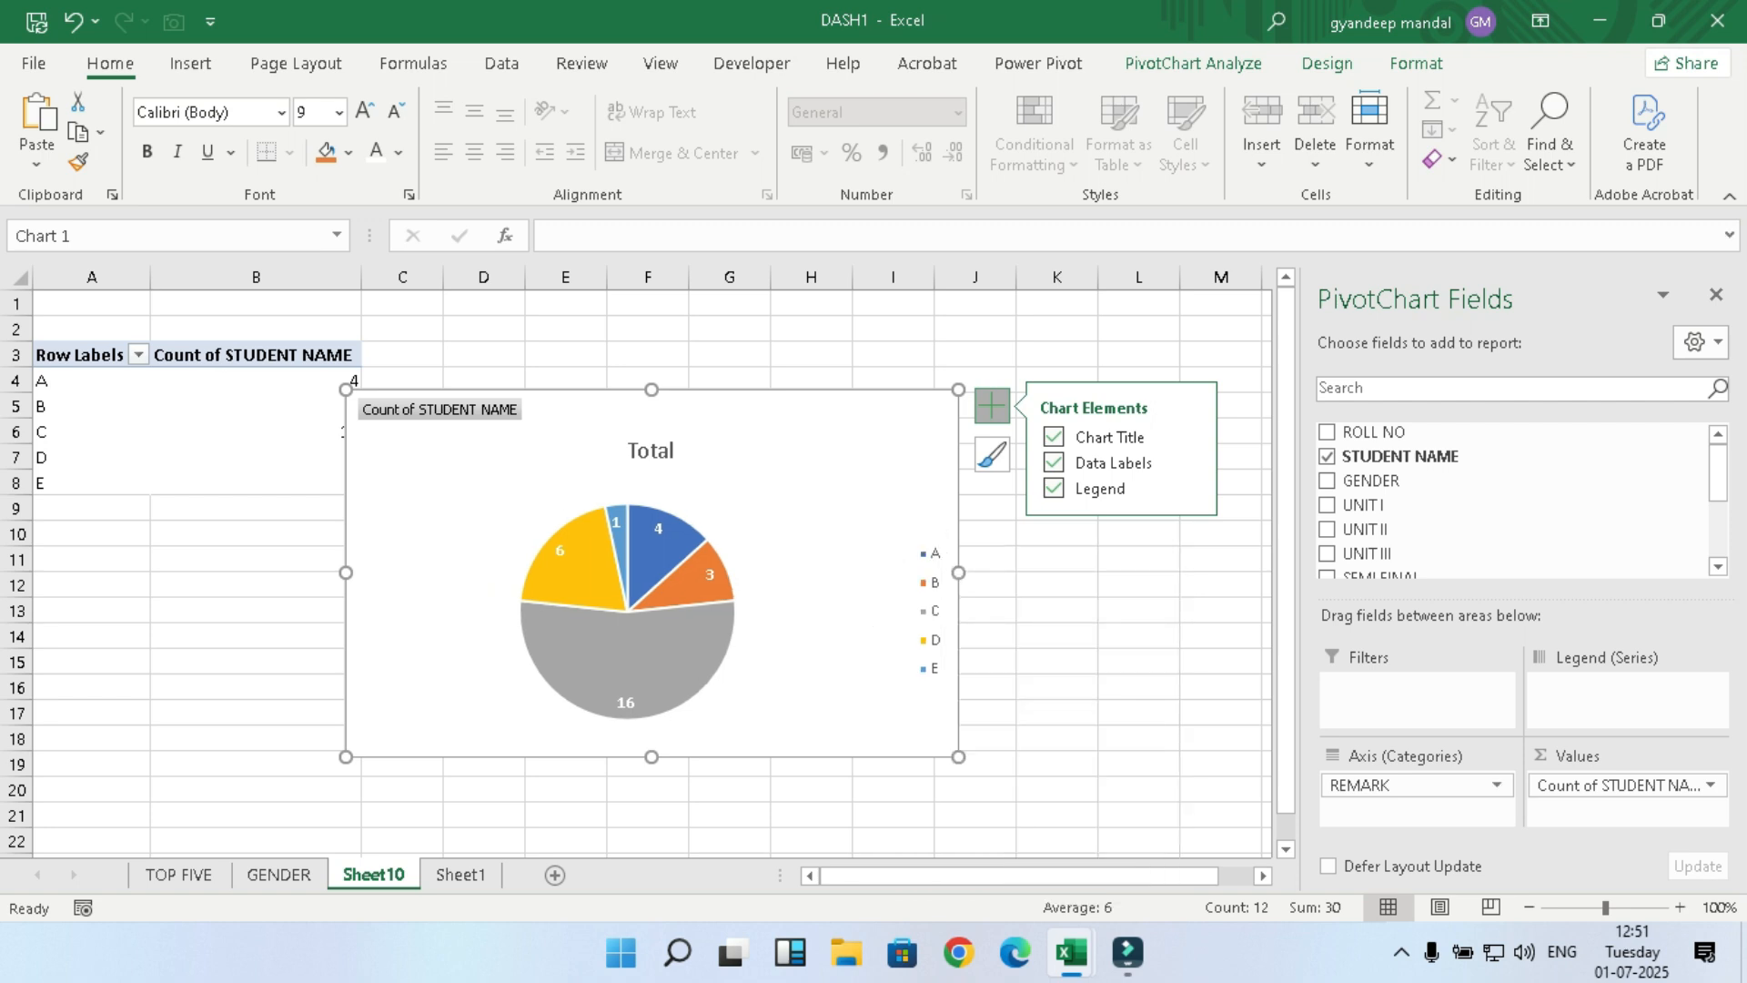
right_click(452, 410)
click(608, 661)
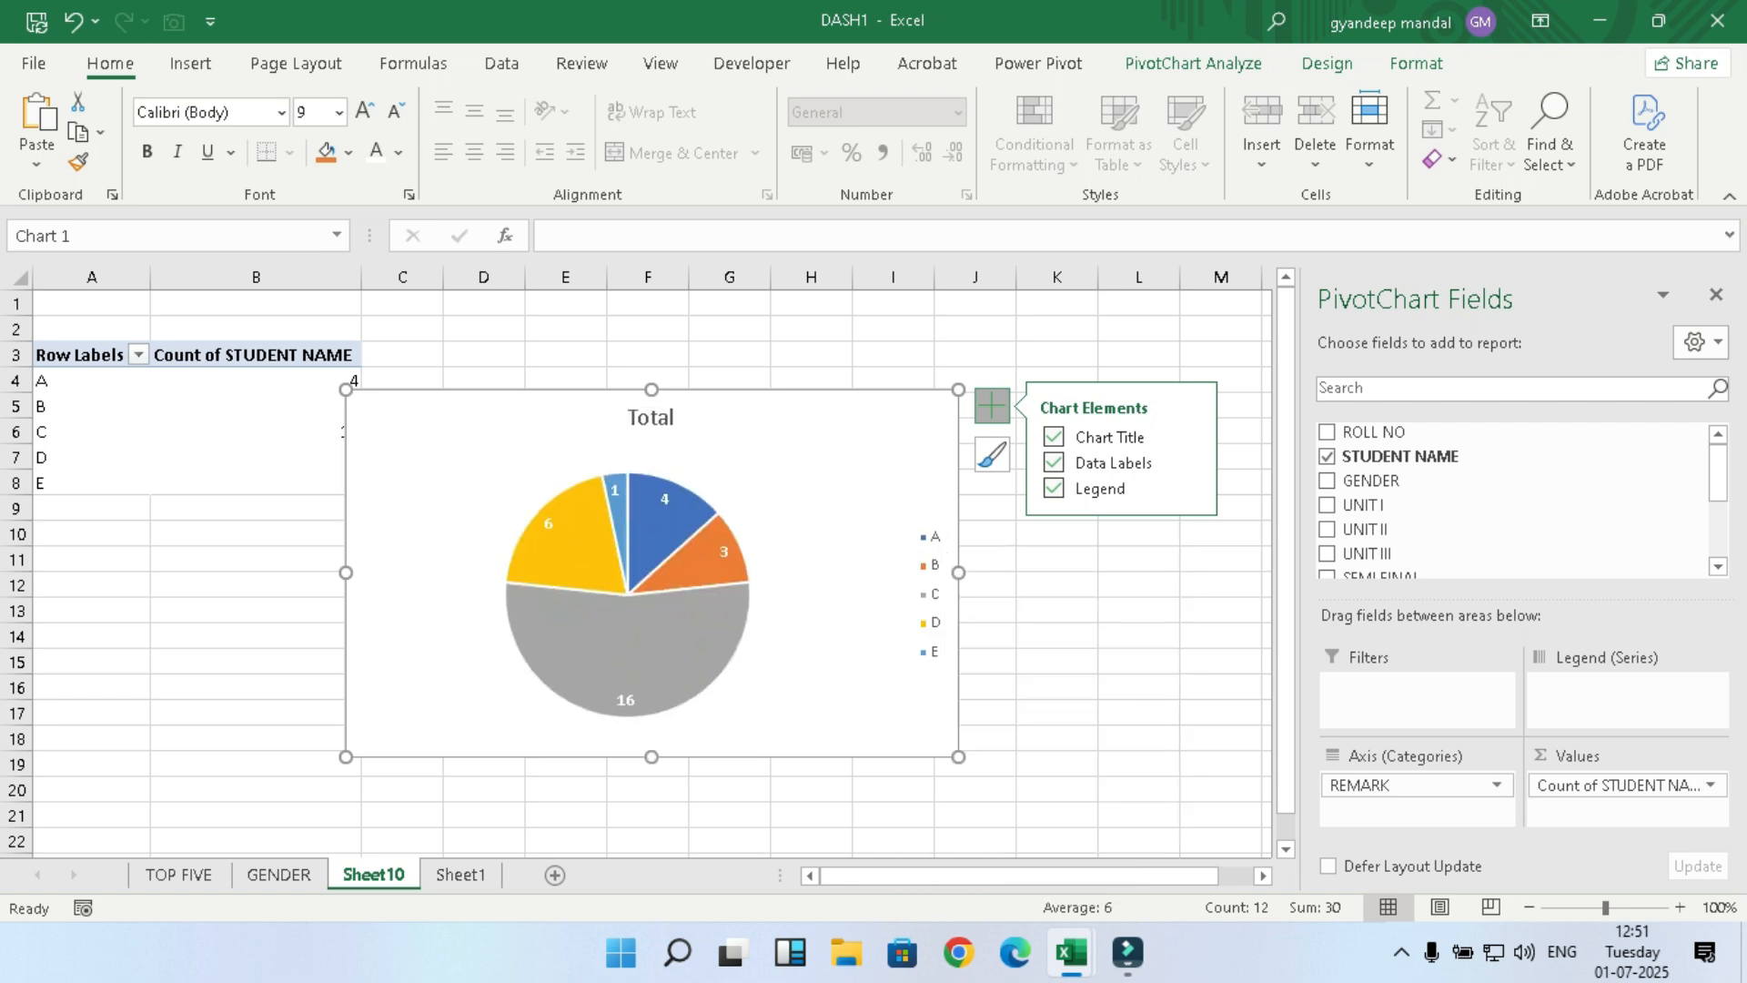
Step: Change the pie chart's title to REMARK
click(651, 417)
click(653, 418)
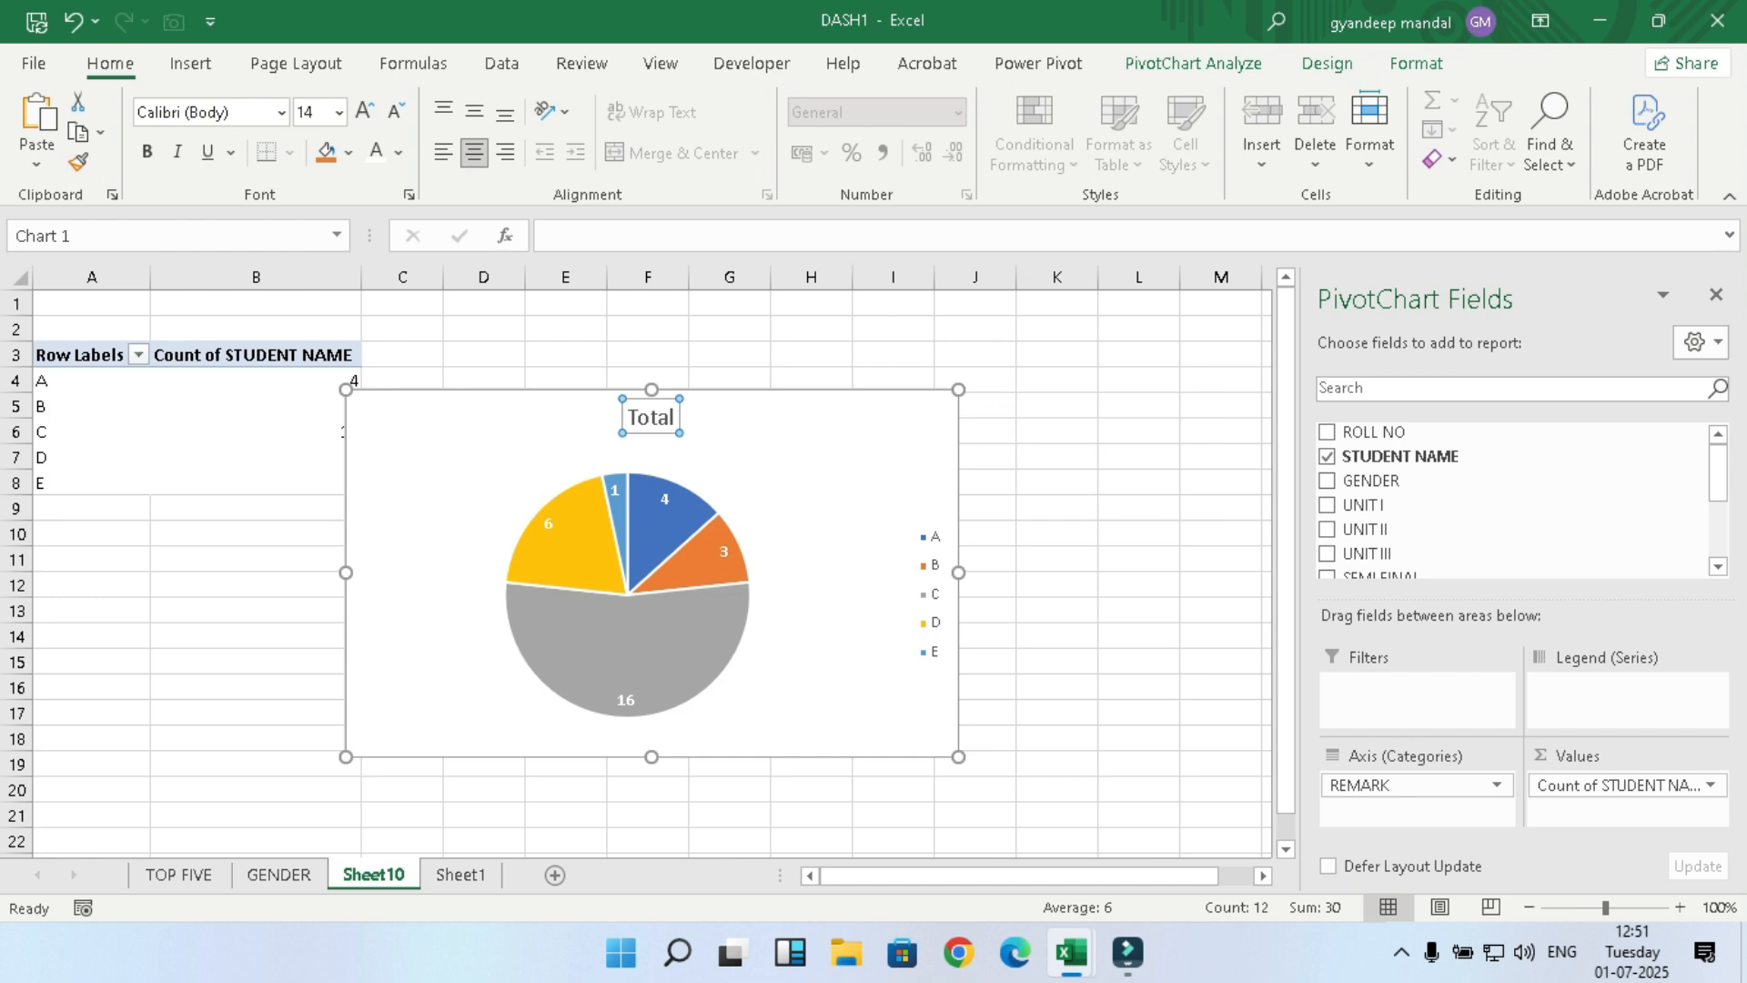
double_click(653, 417)
text(RE)
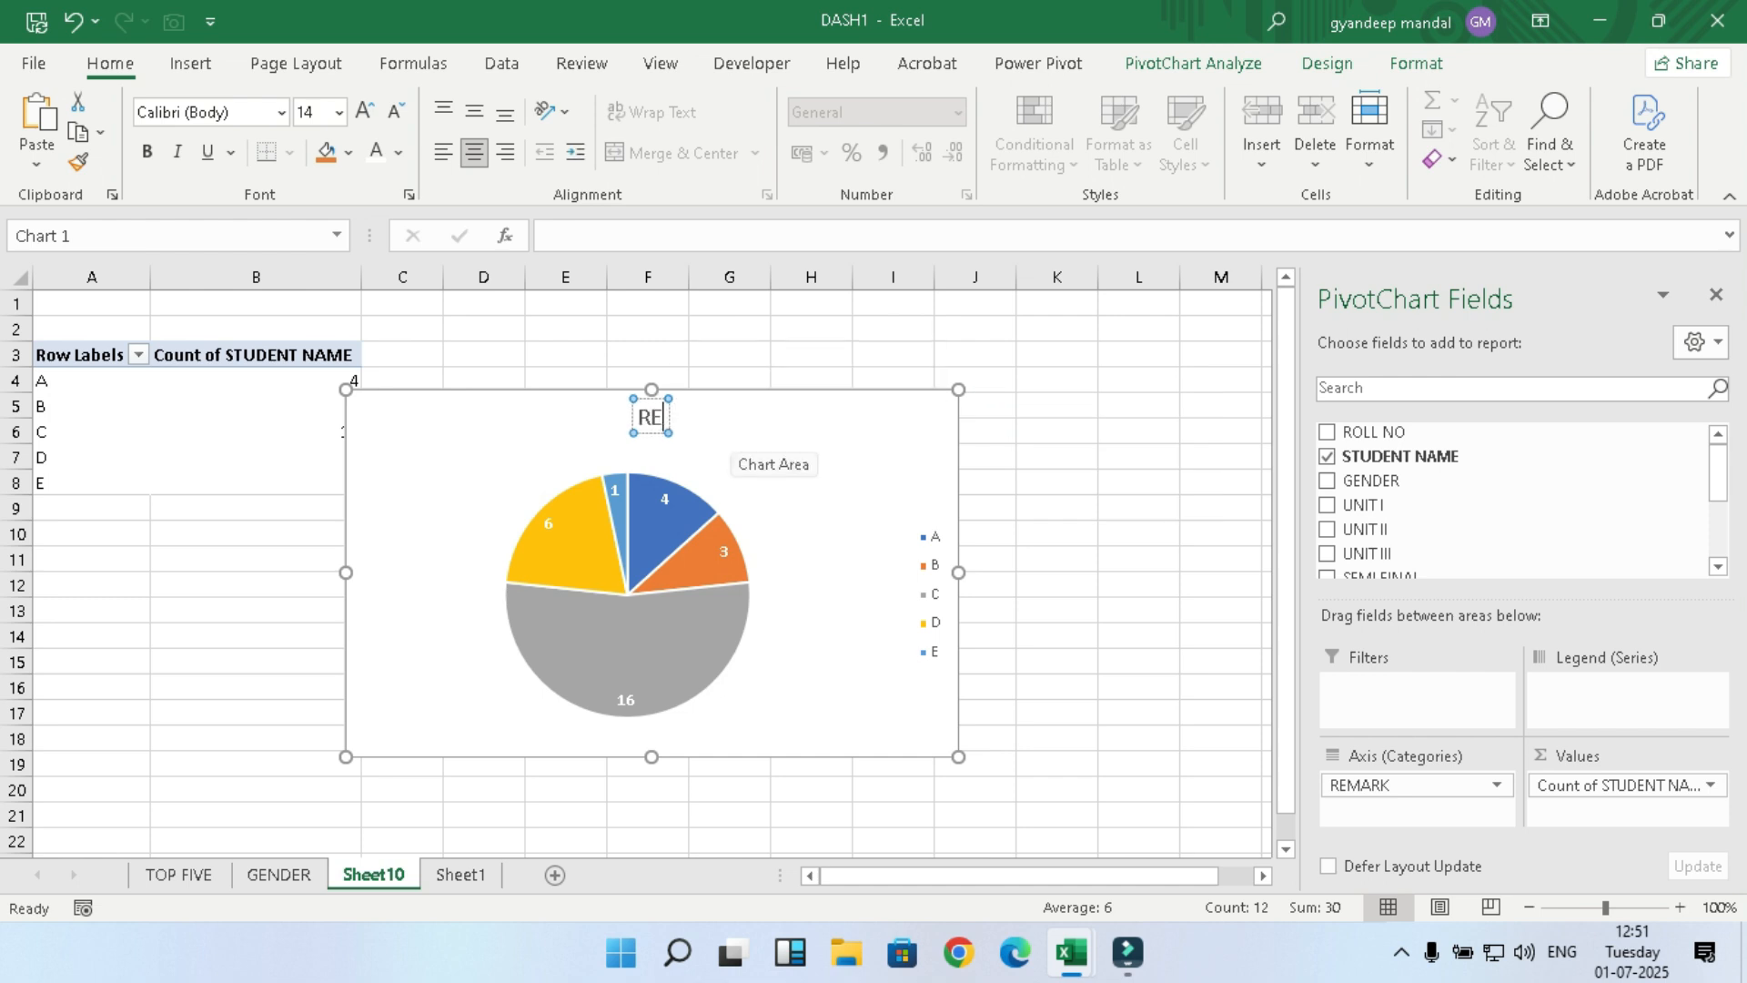
text(MARK)
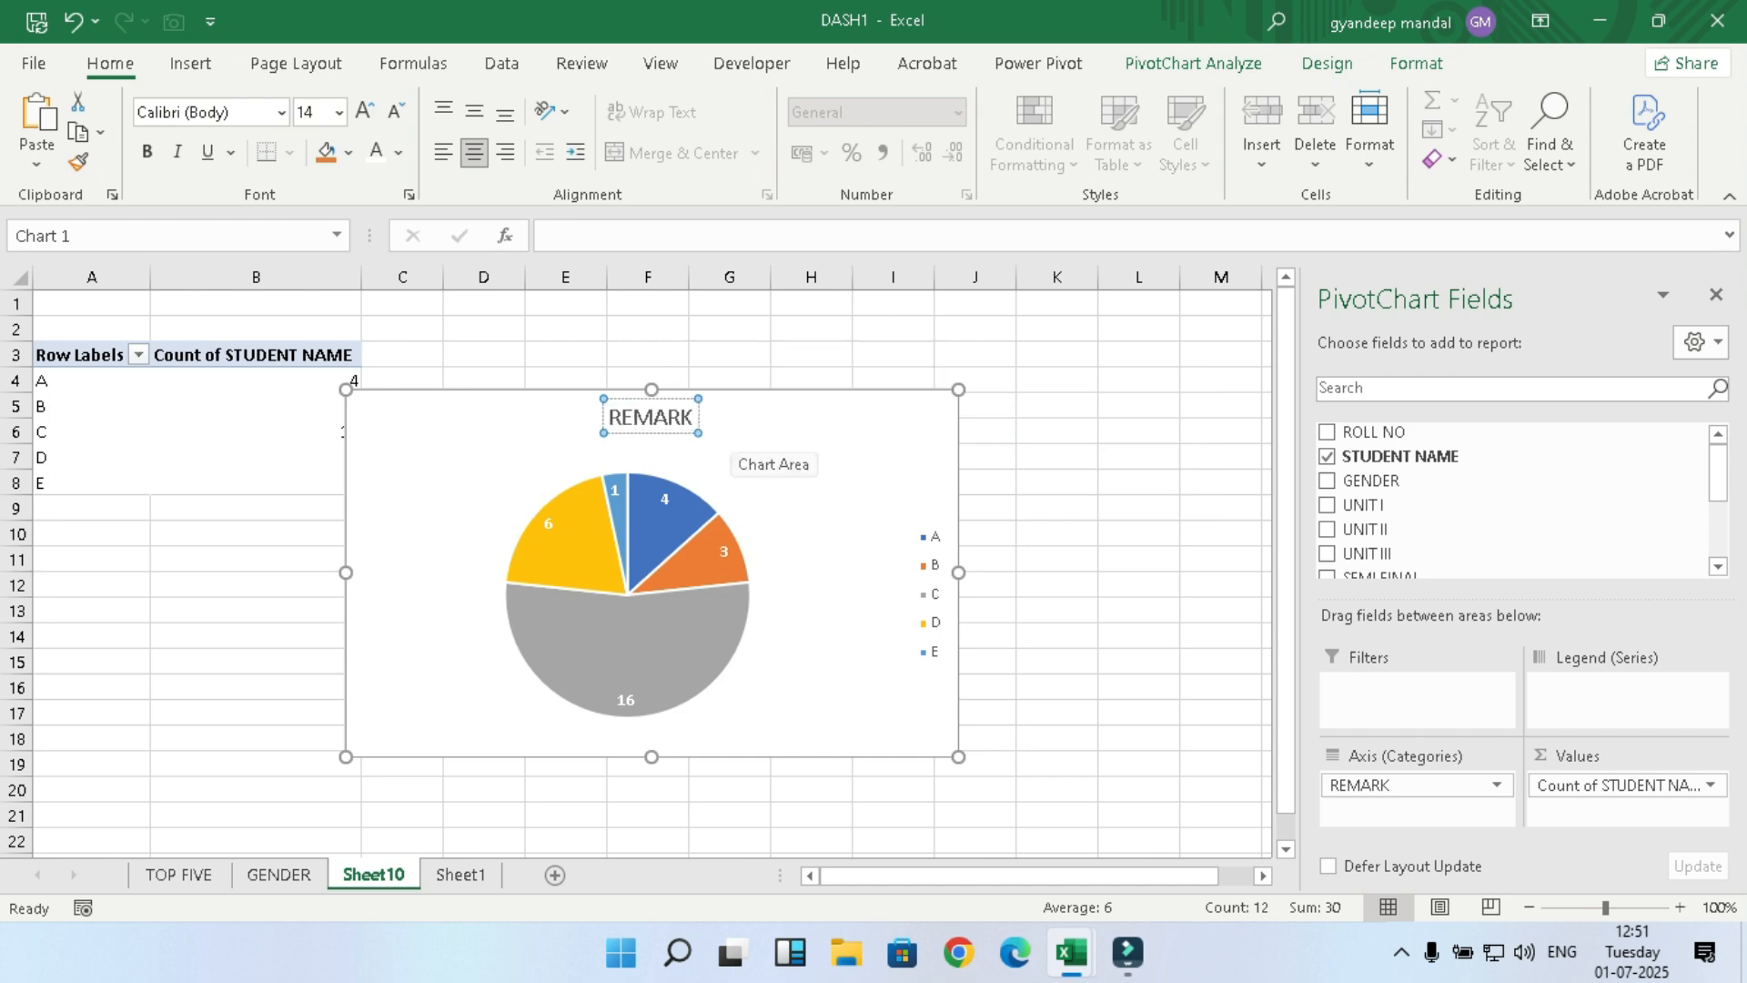
click(789, 448)
Step: Reshape the legend into a single horizontal row and place it beside the chart title, shifting the title left of centre
click(930, 595)
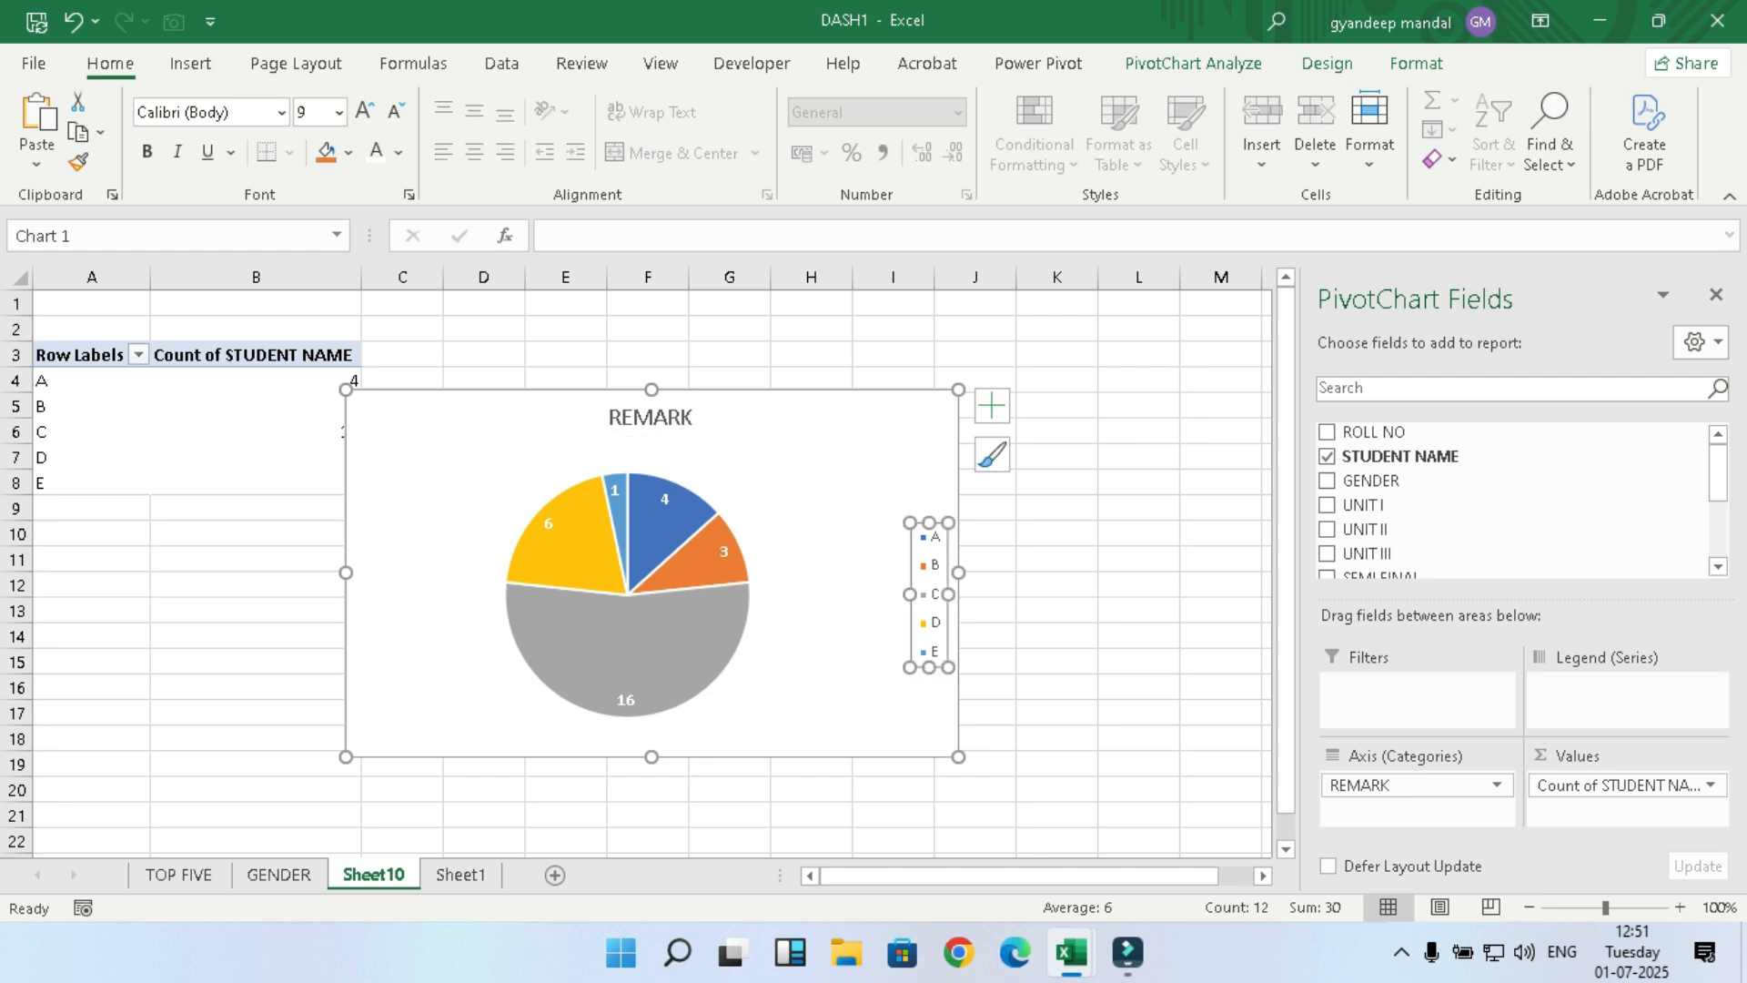
drag(909, 523, 775, 446)
drag(863, 667, 800, 432)
click(651, 418)
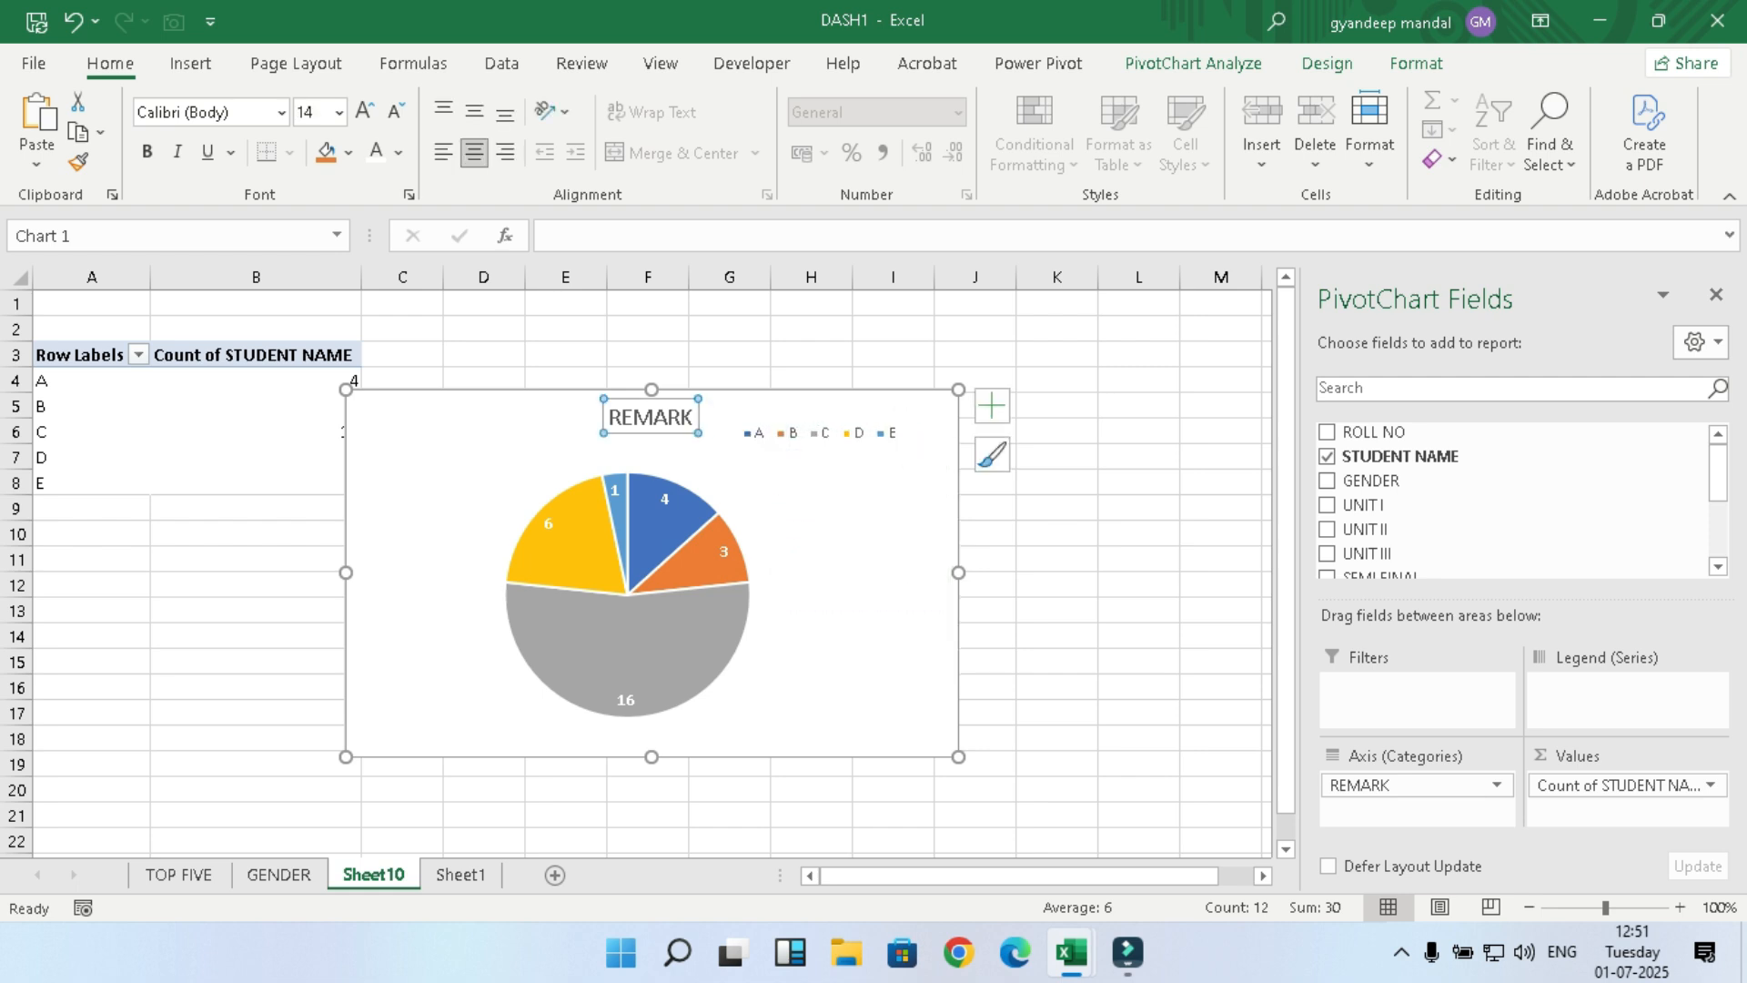
drag(651, 418, 539, 420)
click(816, 433)
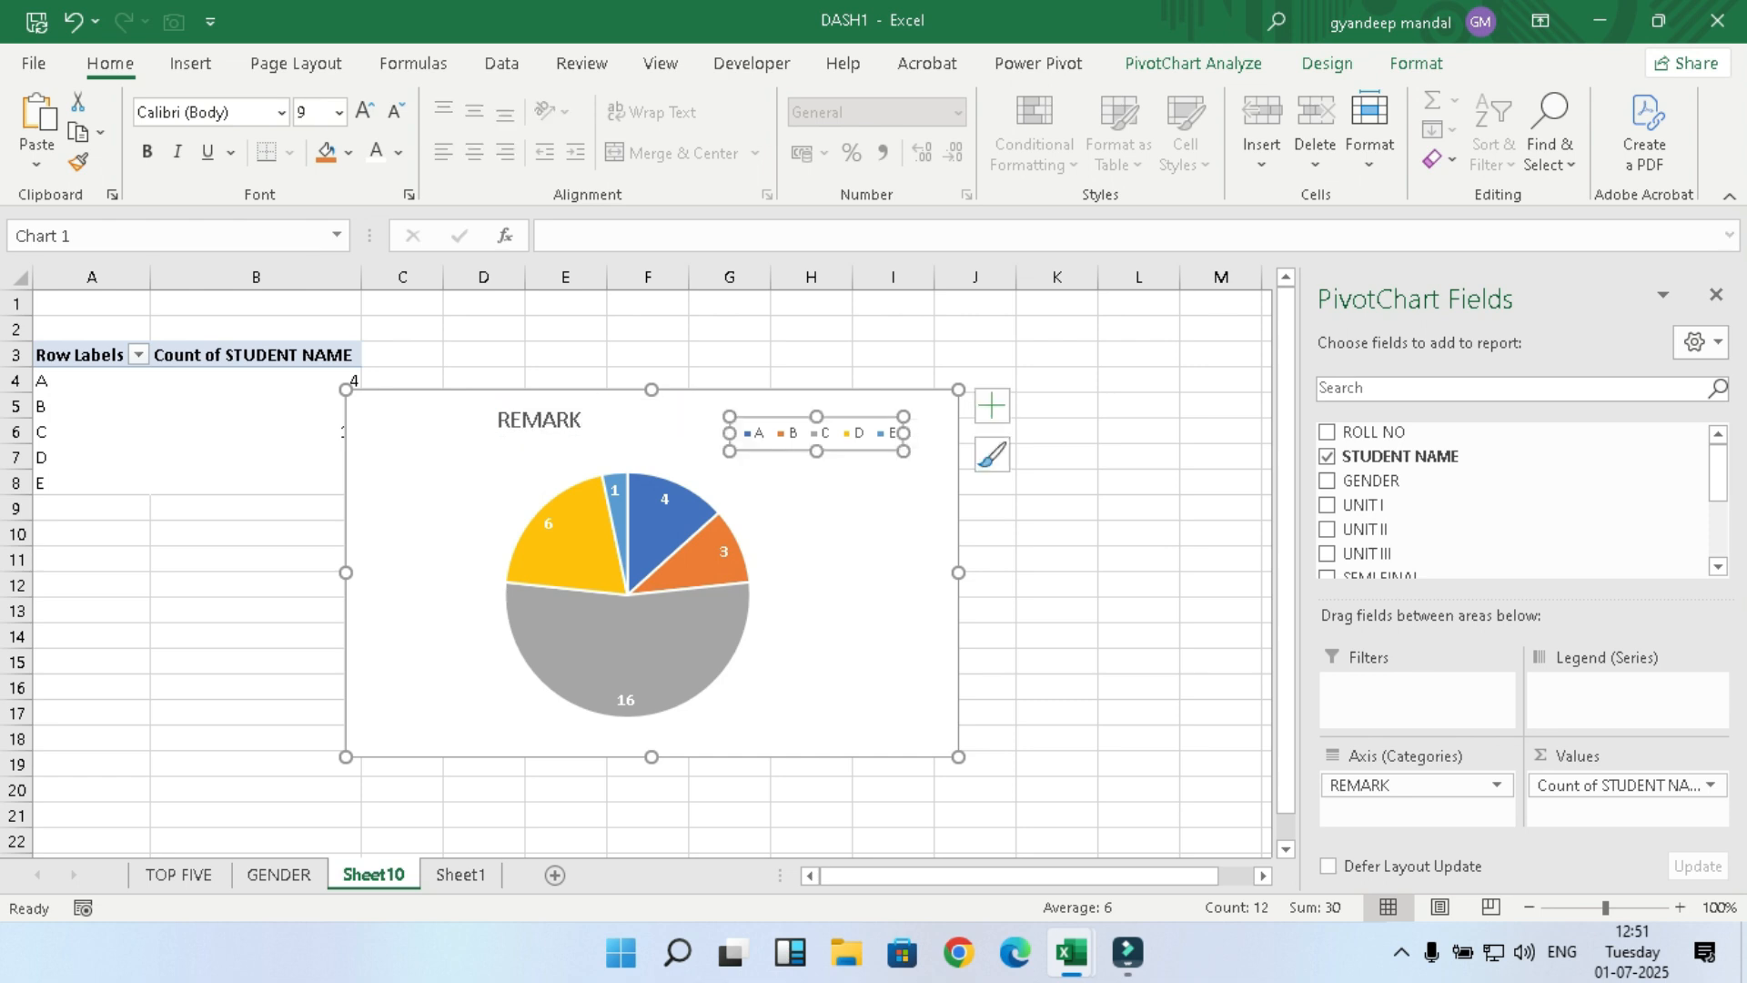
drag(816, 434, 689, 427)
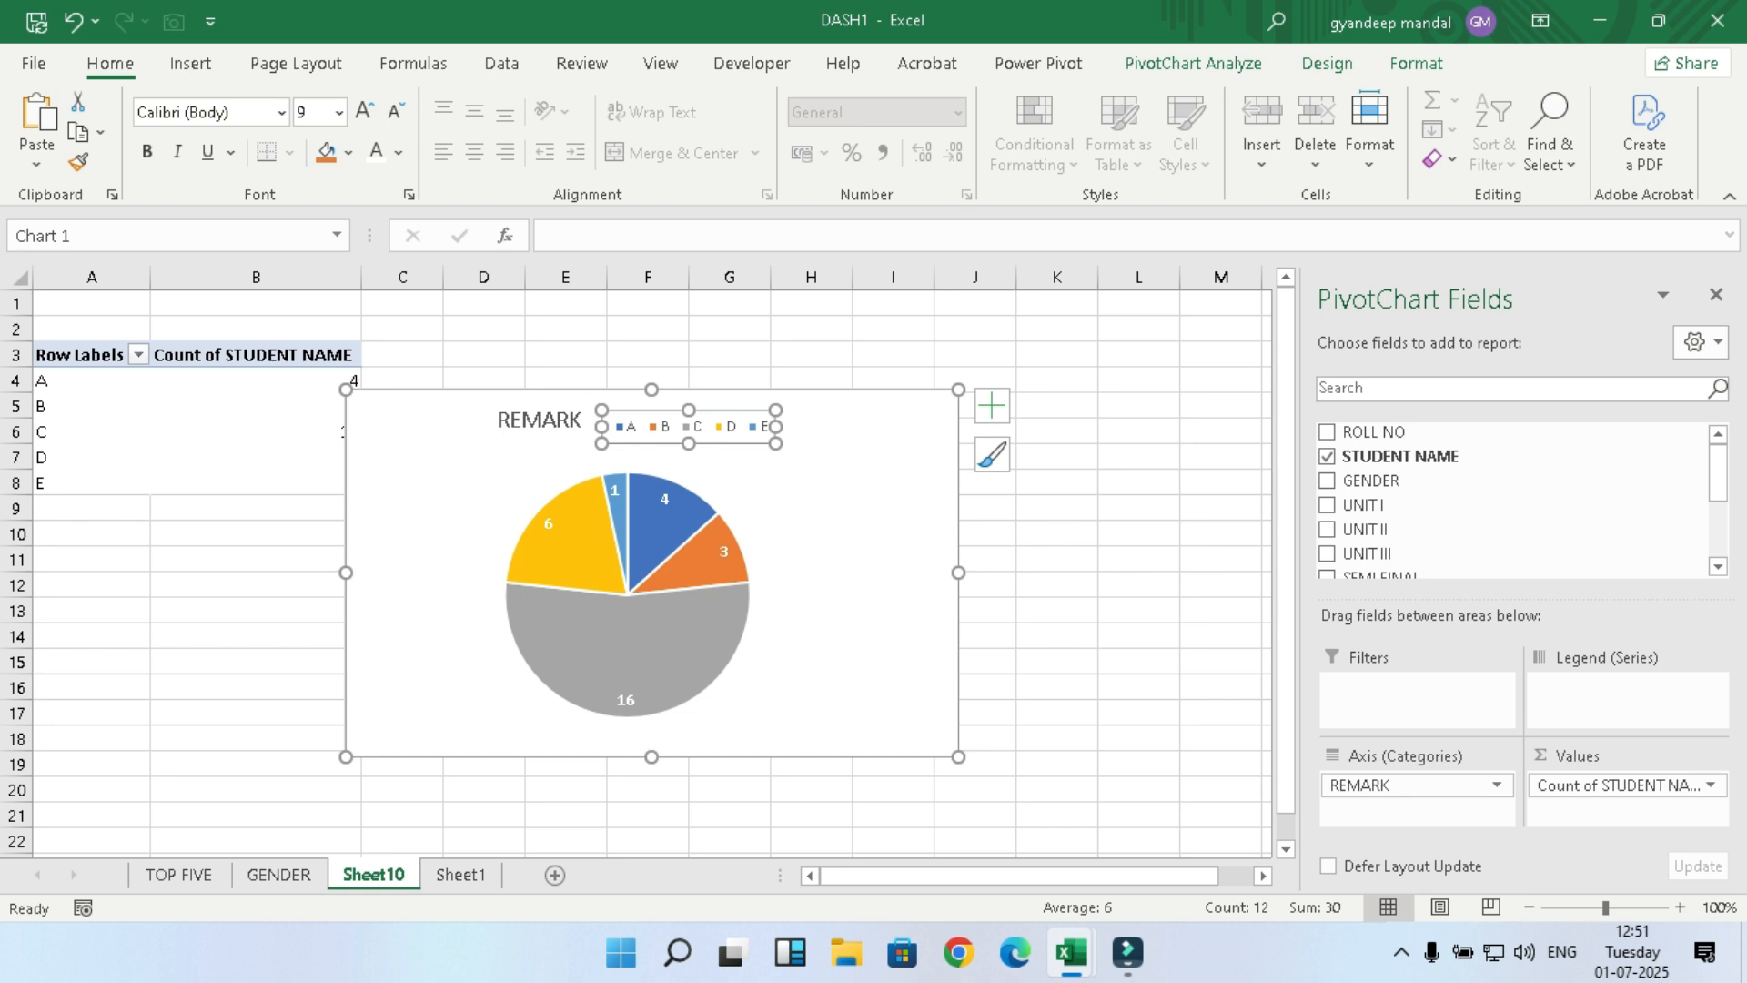
Step: Rename Sheet10, which holds the remark pie chart, as REMARK
right_click(357, 873)
click(427, 601)
text(REMARK)
key(Return)
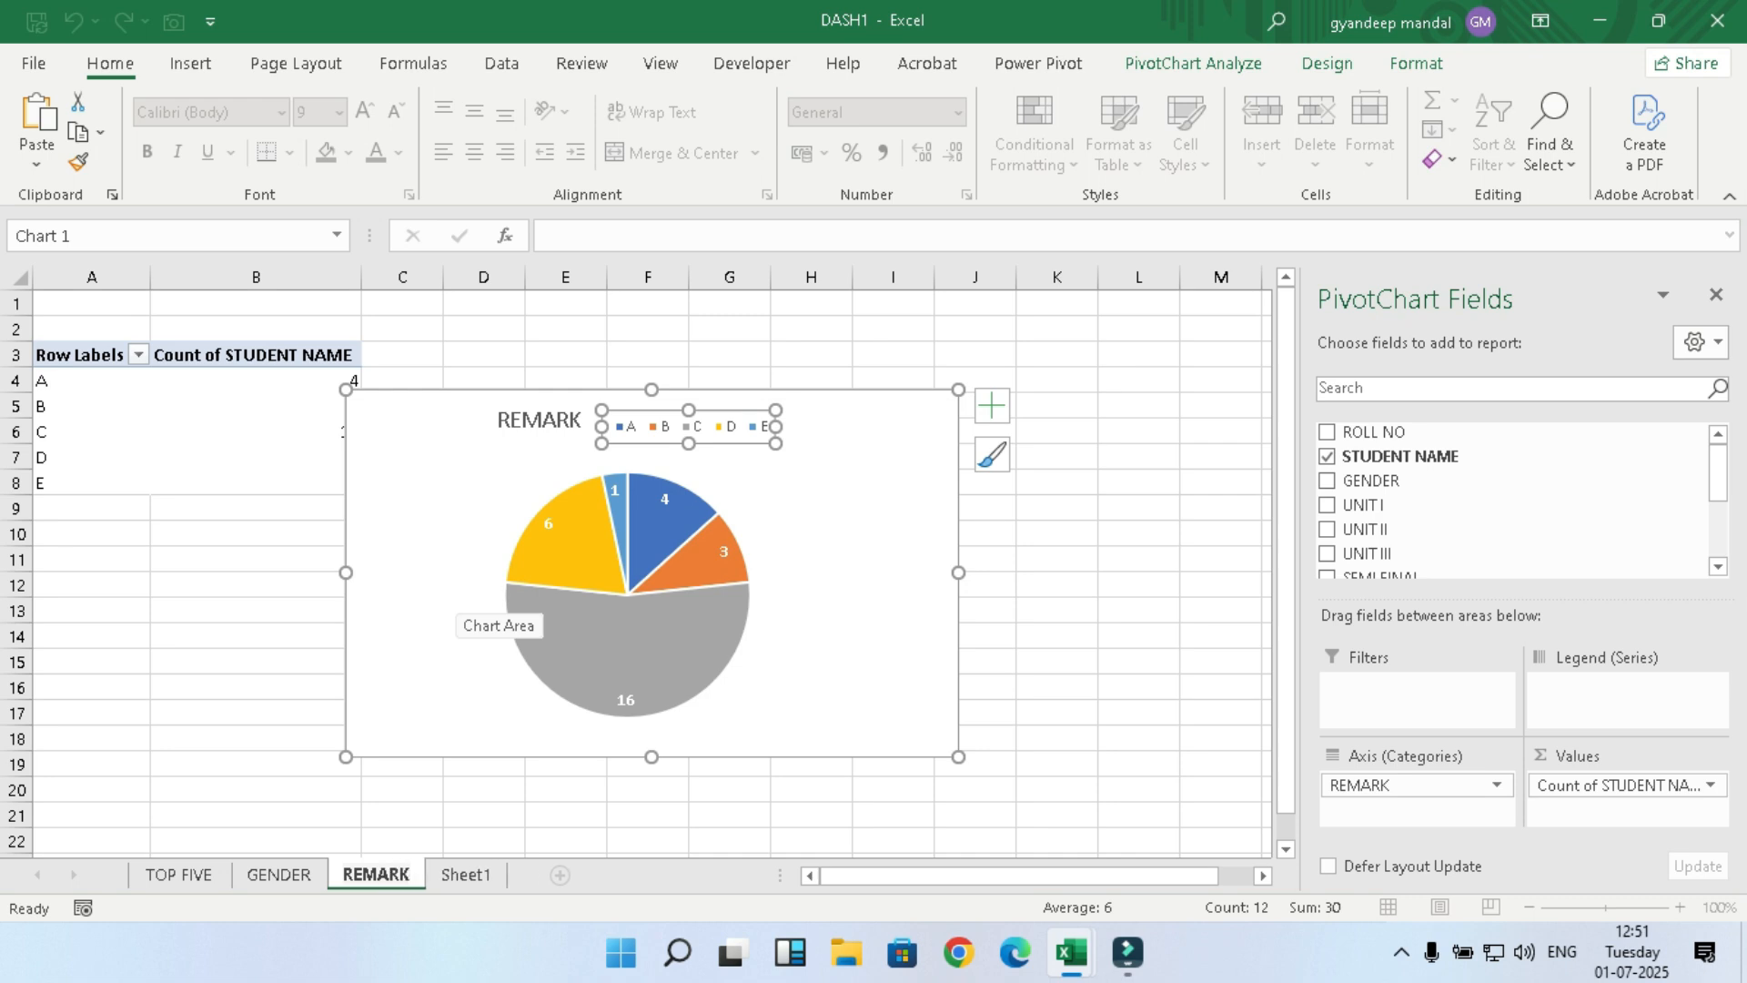
click(1139, 738)
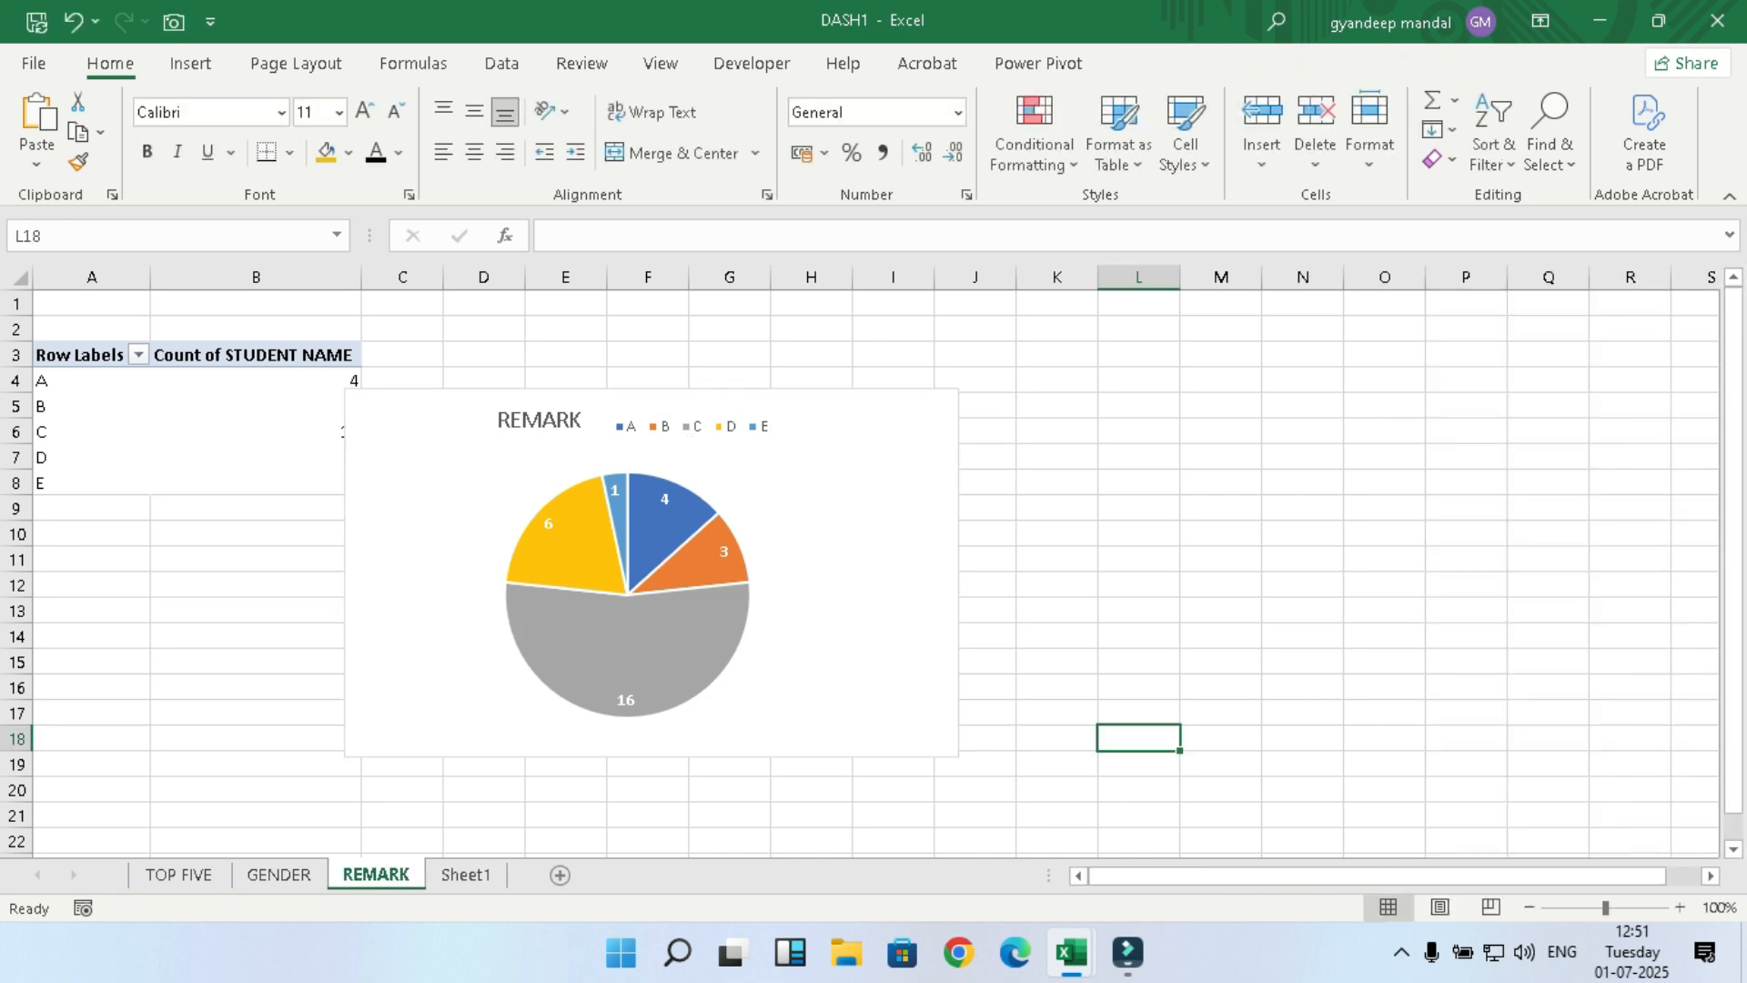
Step: Create another PivotTable on a new worksheet from the student data in Sheet1, range A1:K31
click(465, 873)
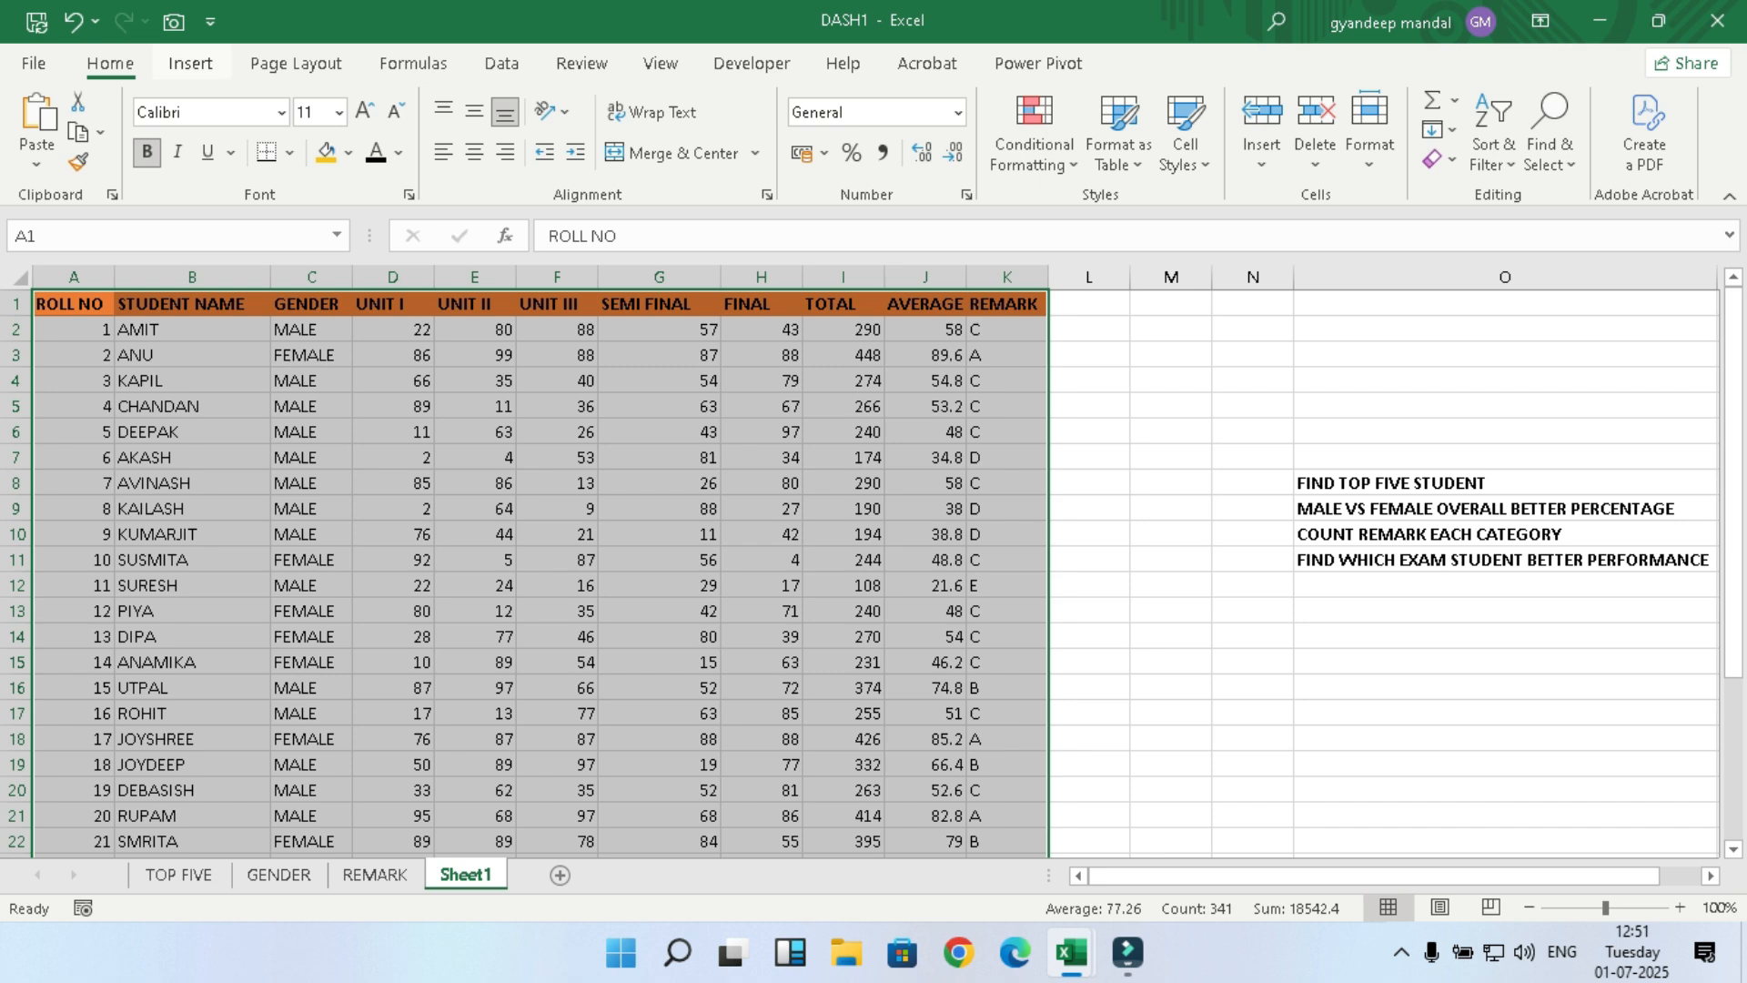
click(190, 63)
click(46, 127)
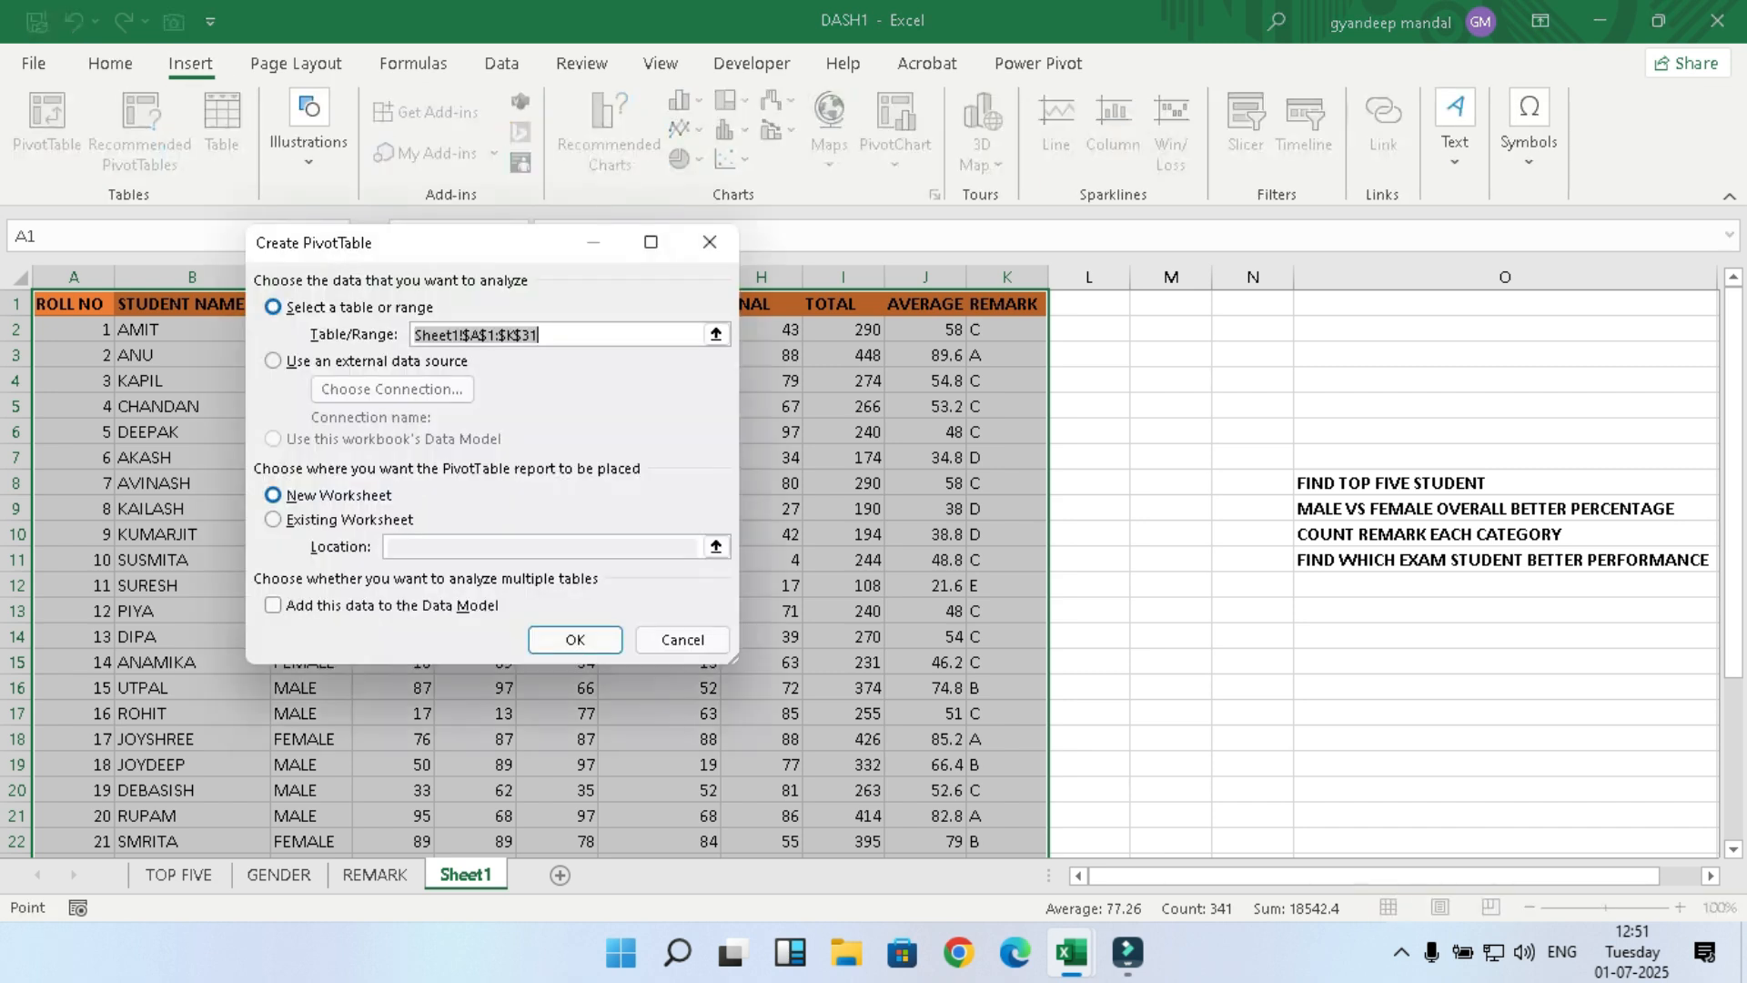
click(574, 637)
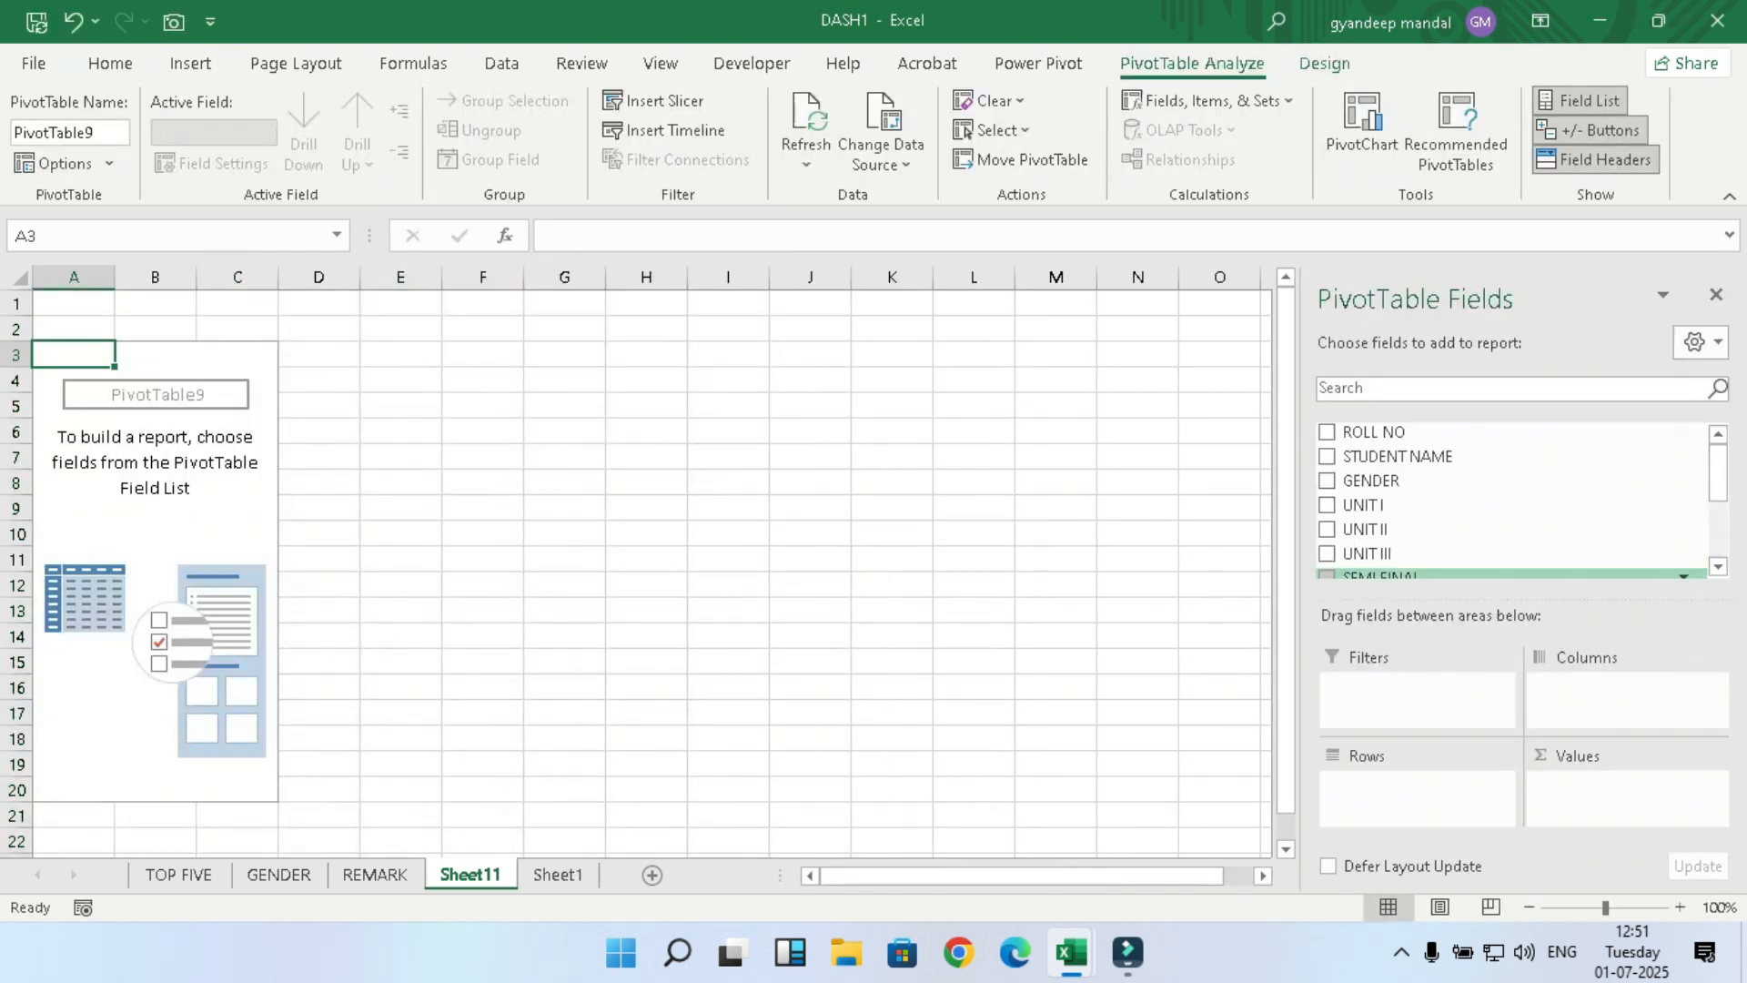
Step: Set up the PivotTable with GENDER in the rows and the sums of UNIT I, UNIT II, UNIT III, SEMI FINAL and FINAL as values
scroll(1456, 527, down, 2)
scroll(1511, 546, up, 2)
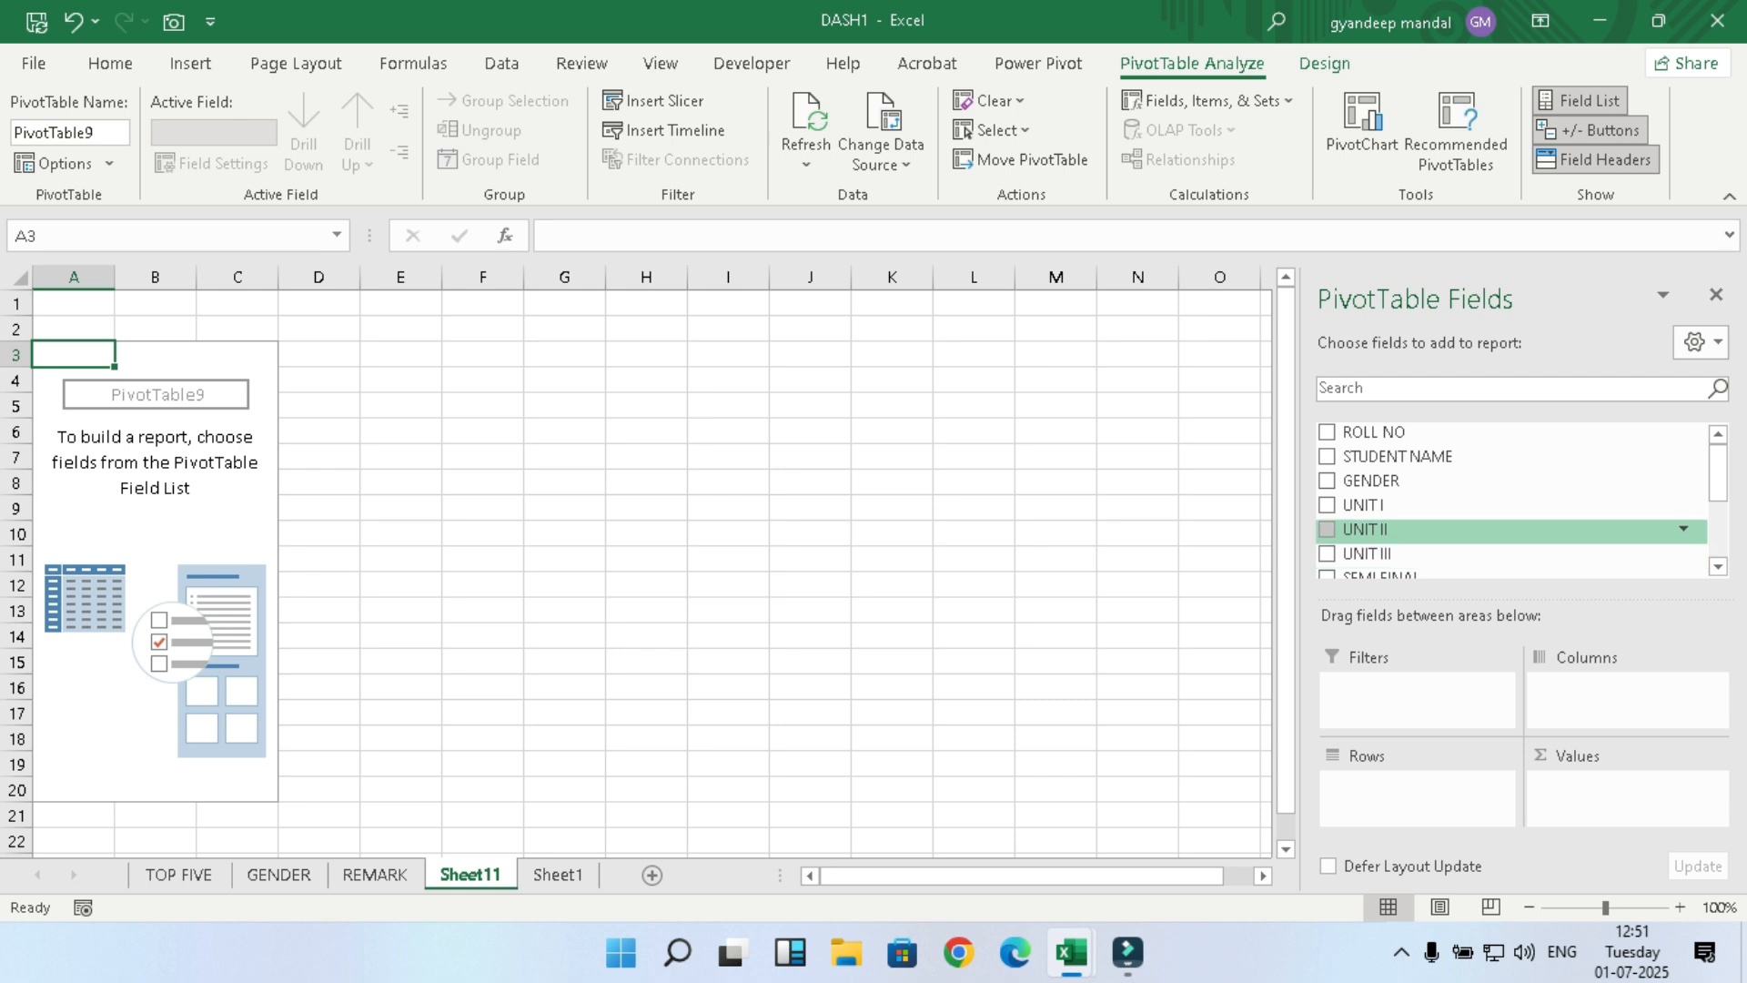
scroll(1511, 529, down, 1)
scroll(1511, 529, up, 1)
click(1372, 481)
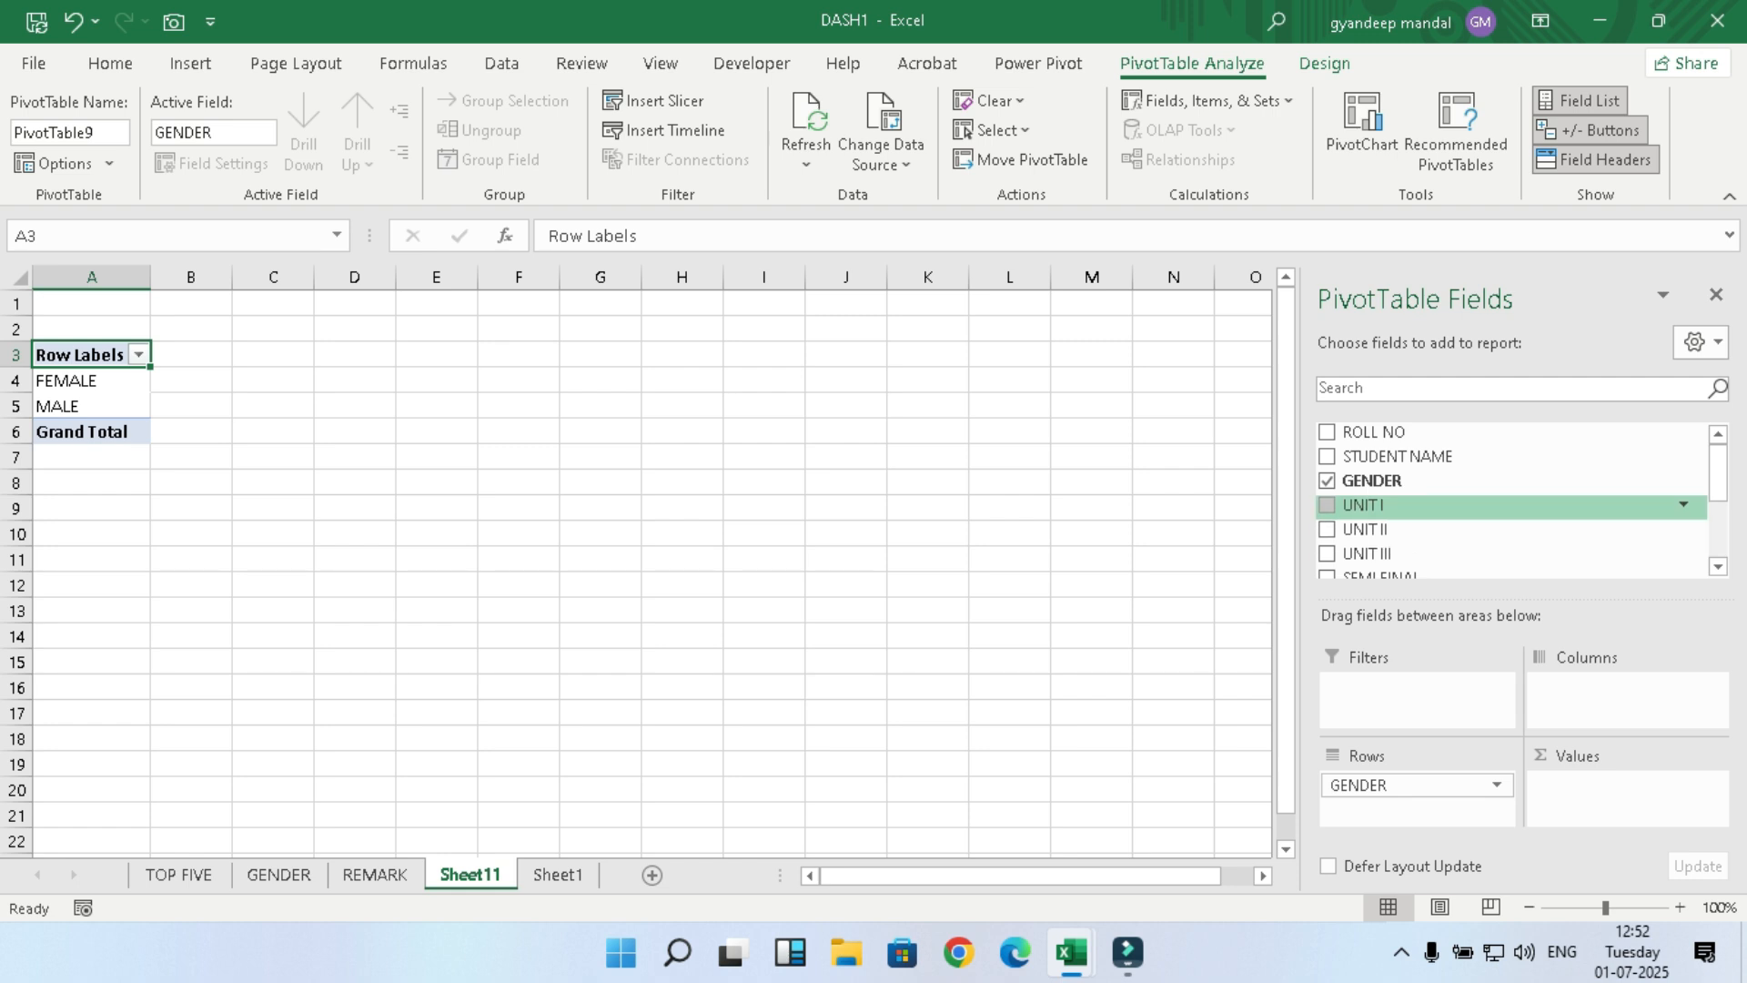
click(1362, 504)
click(1362, 529)
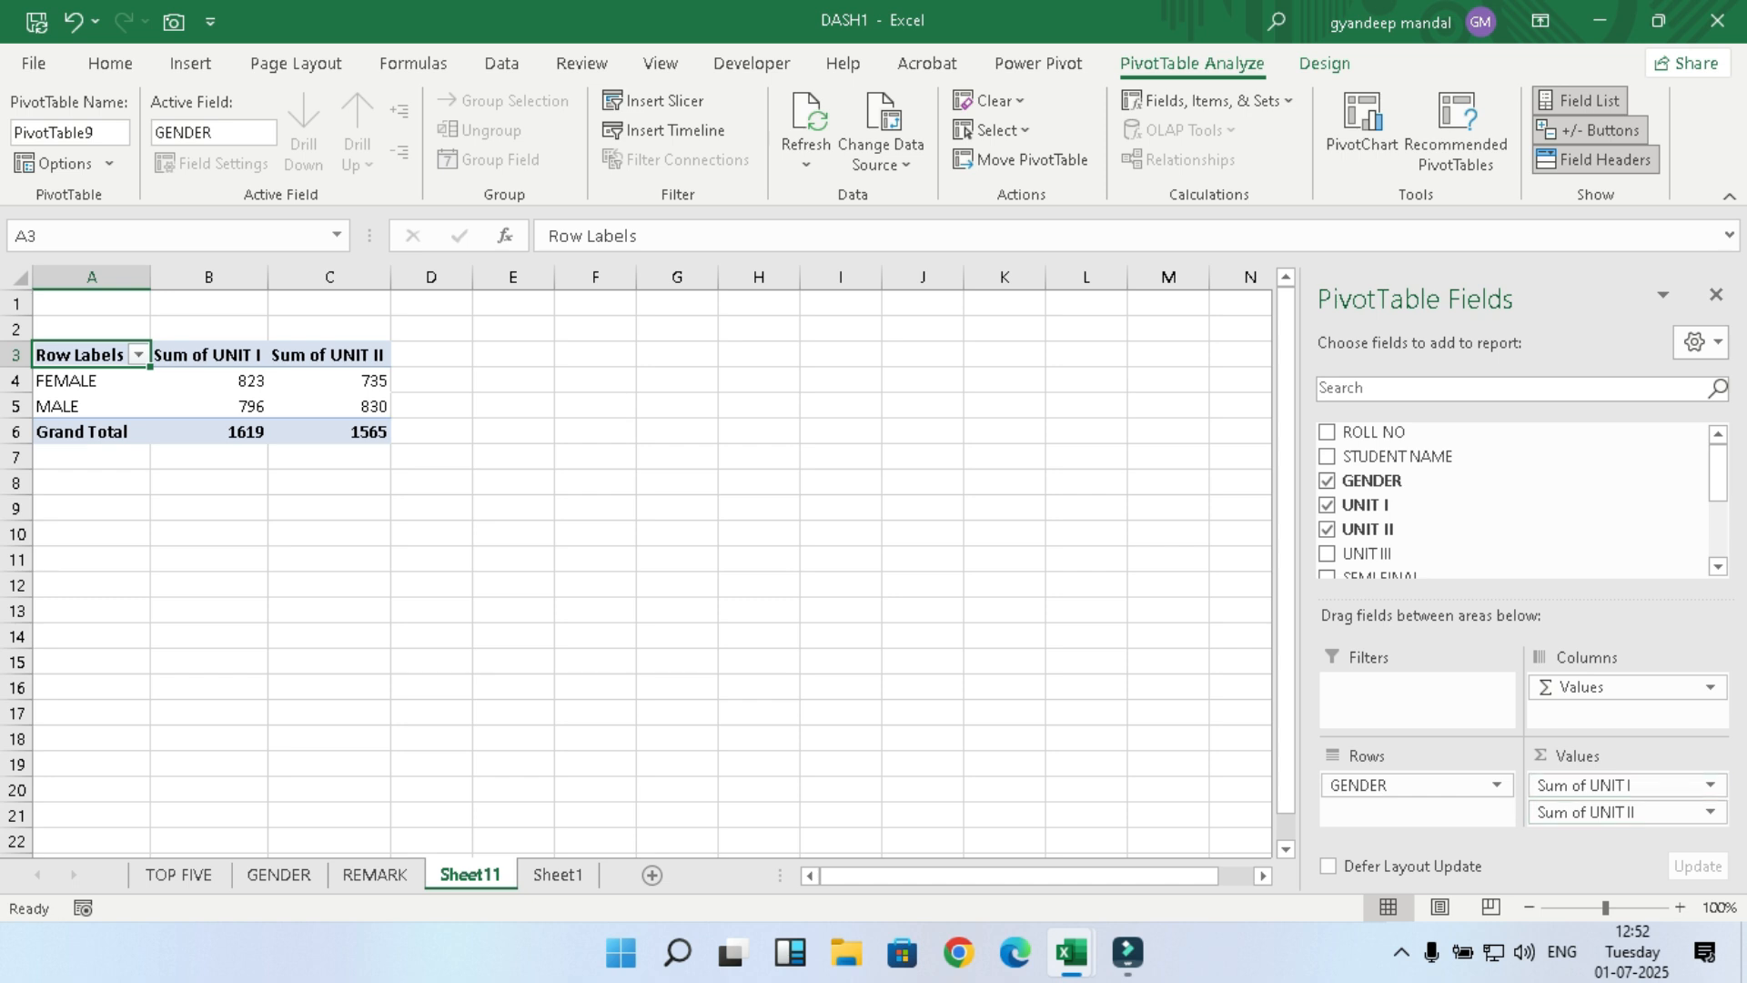
scroll(1365, 553, down, 1)
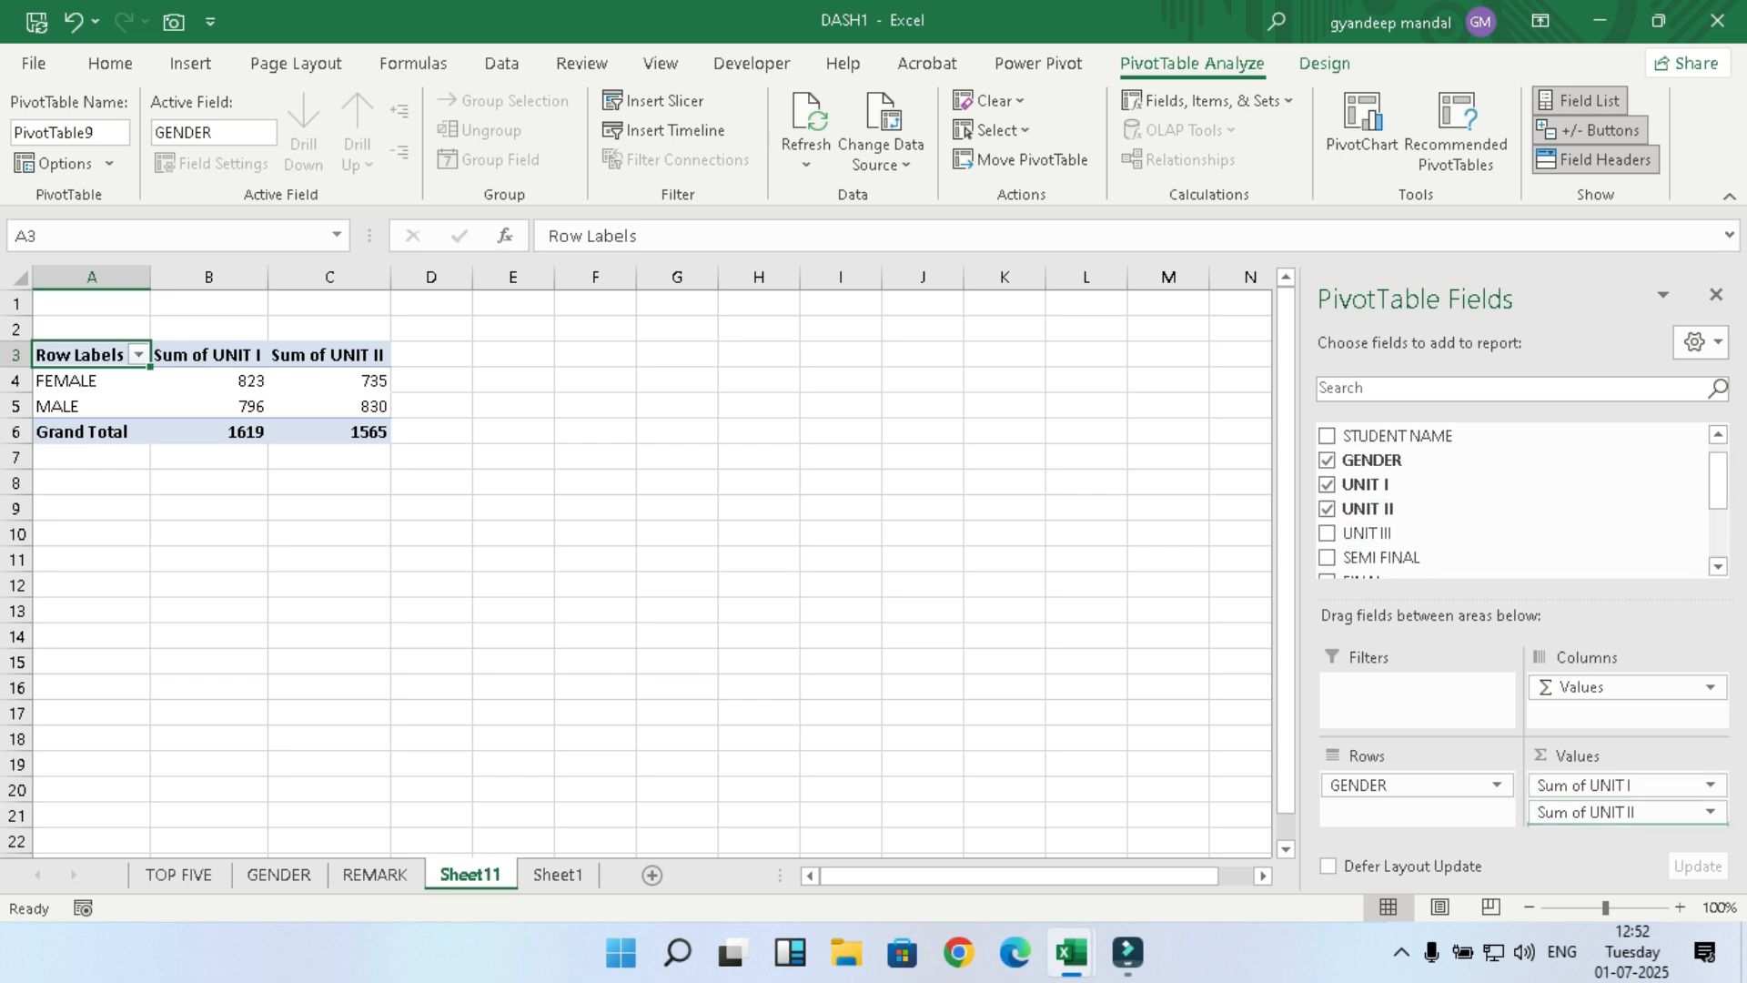
click(1365, 533)
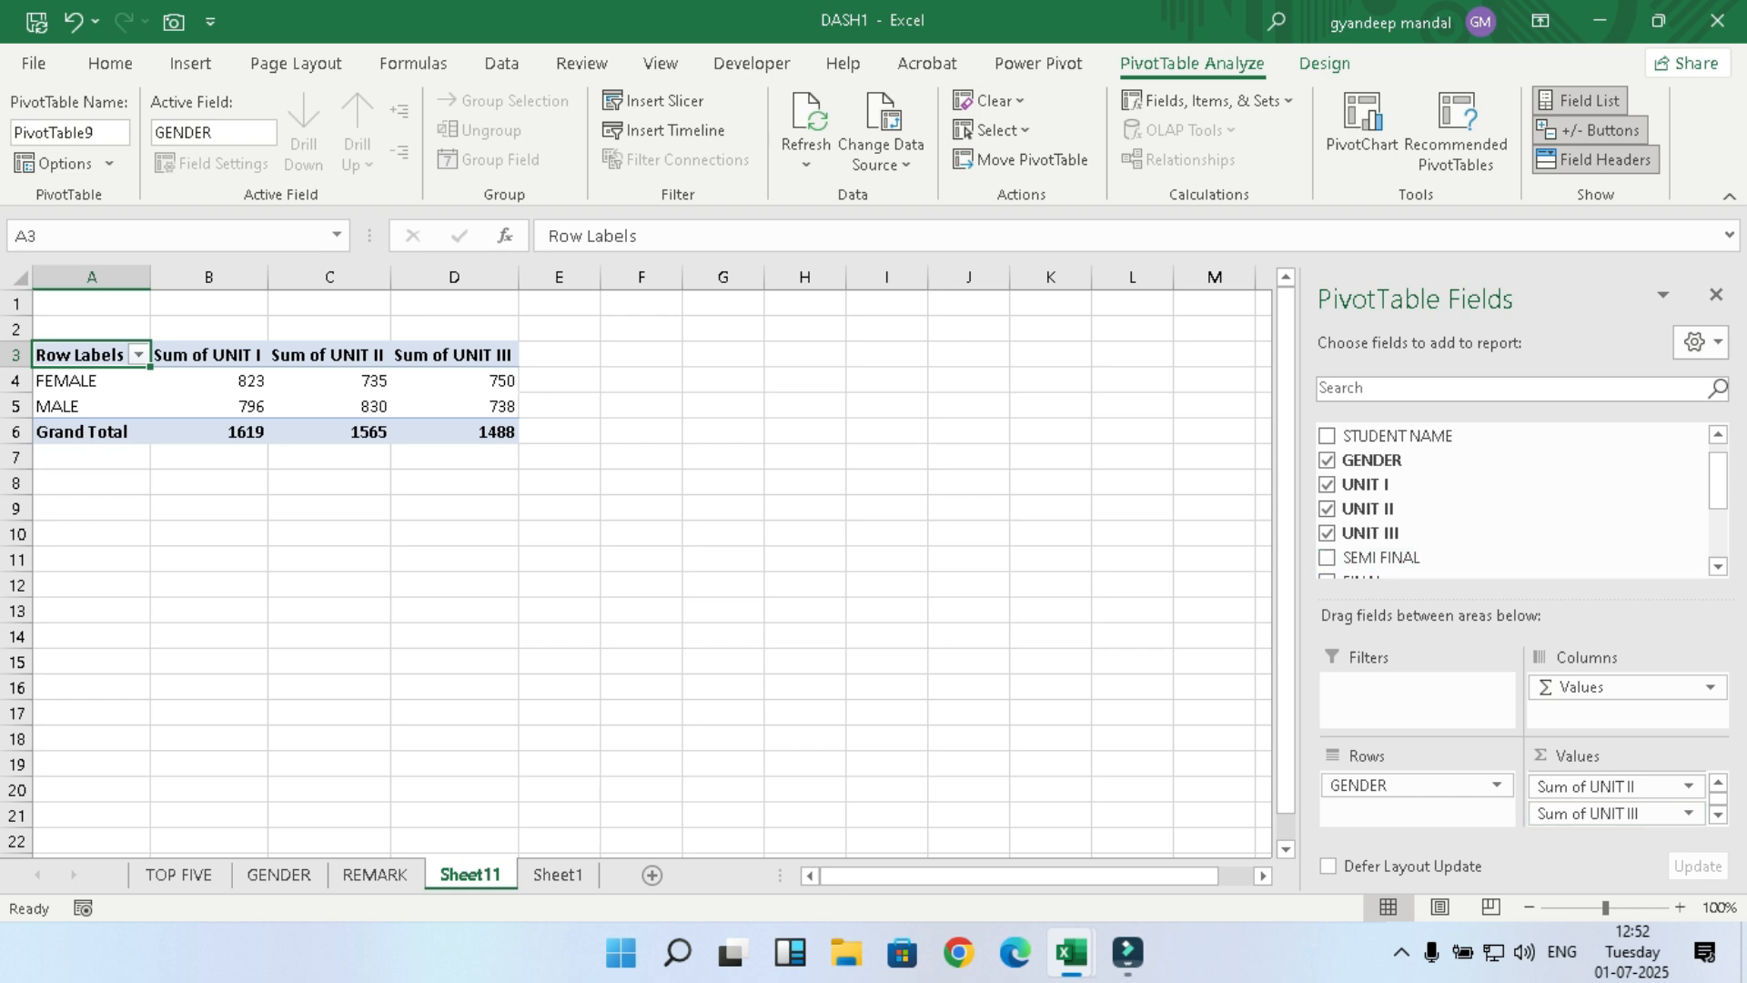
click(1328, 557)
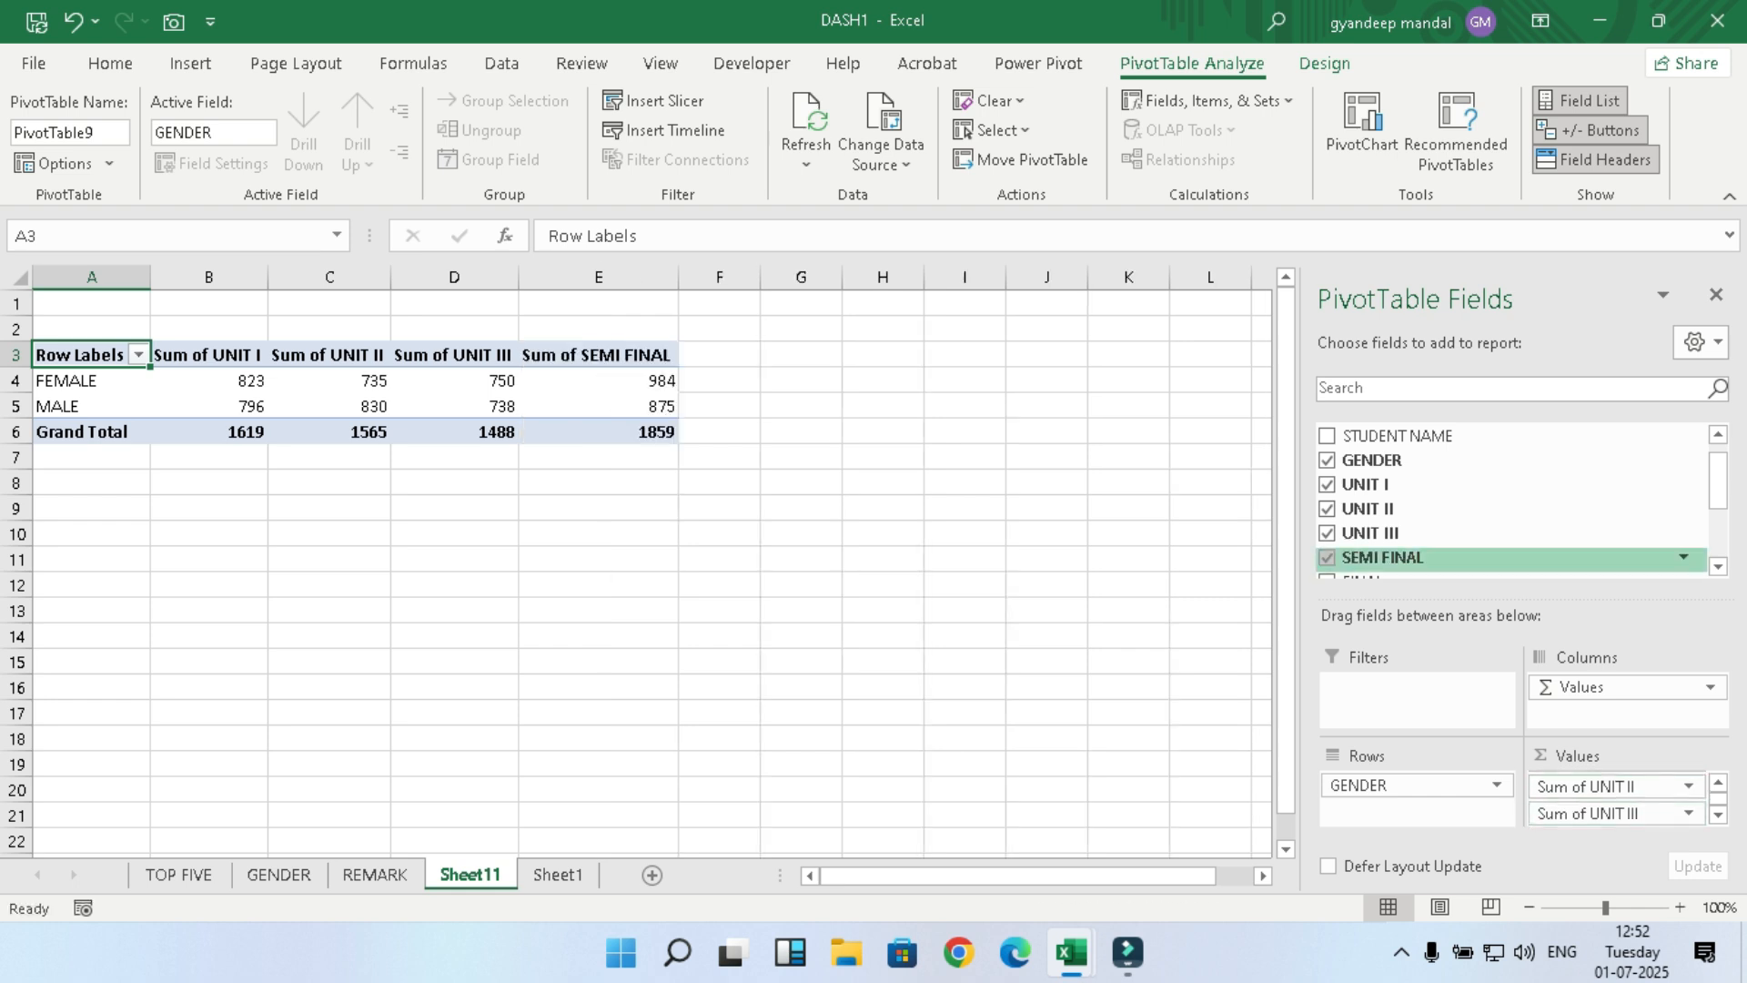
scroll(1456, 546, down, 1)
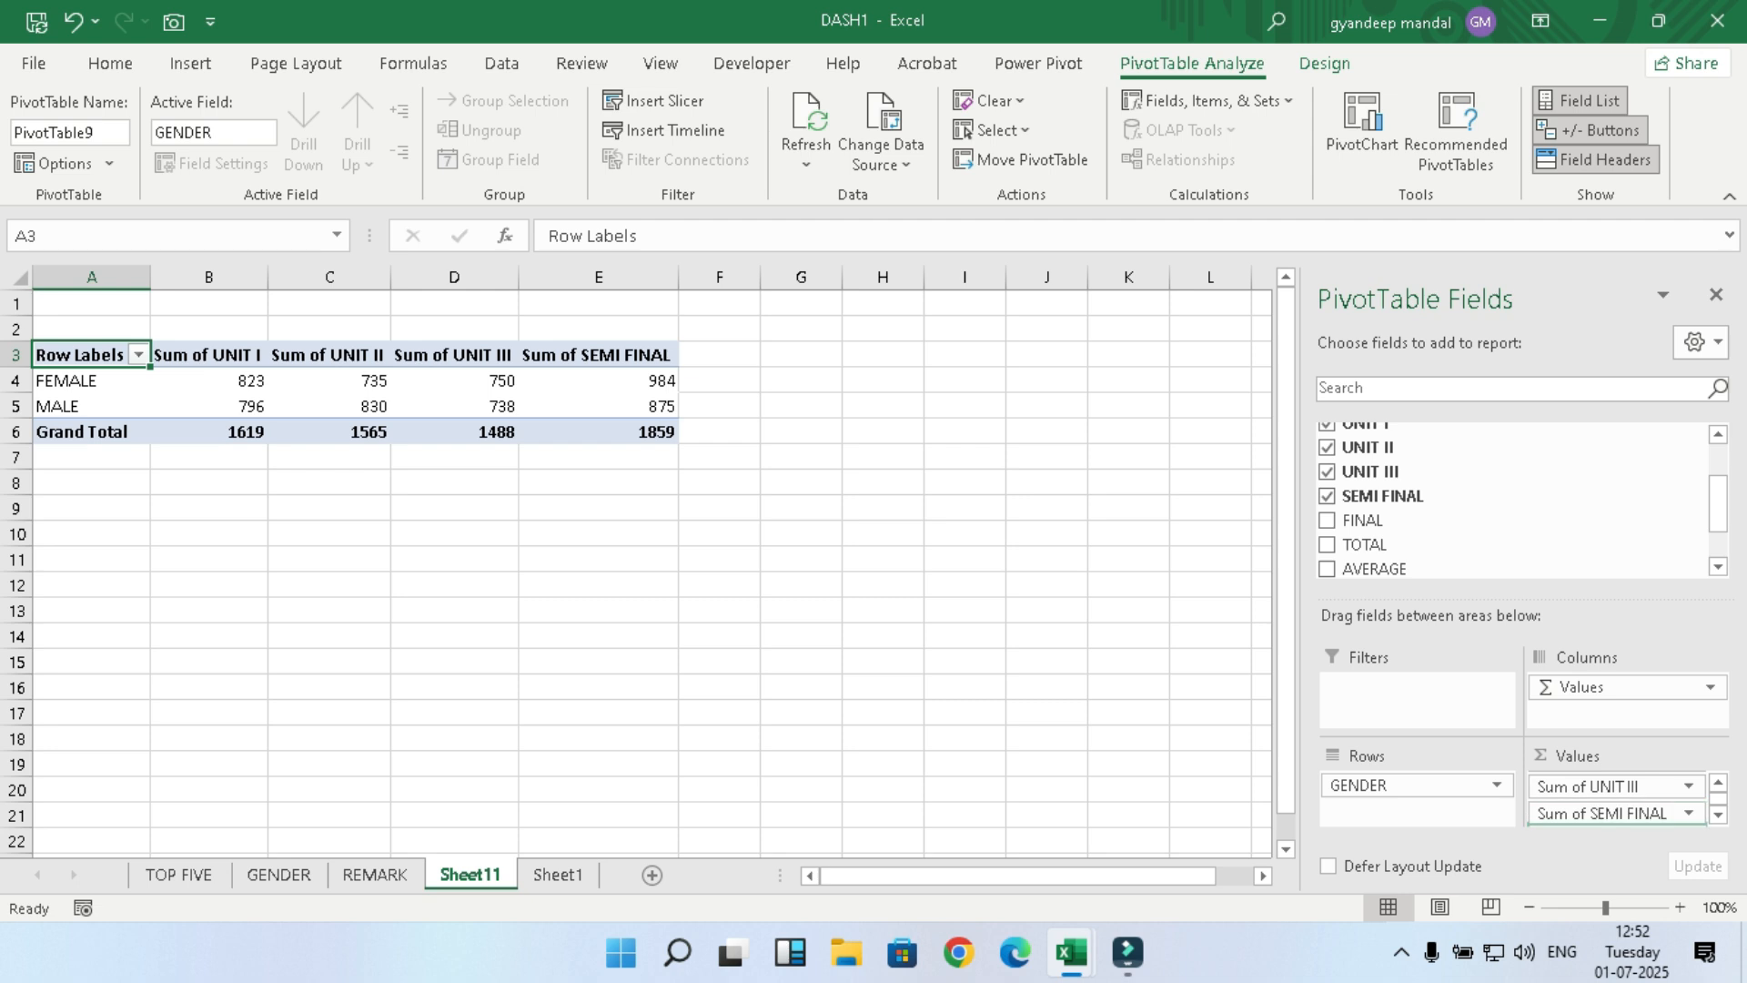
drag(1363, 520, 1616, 820)
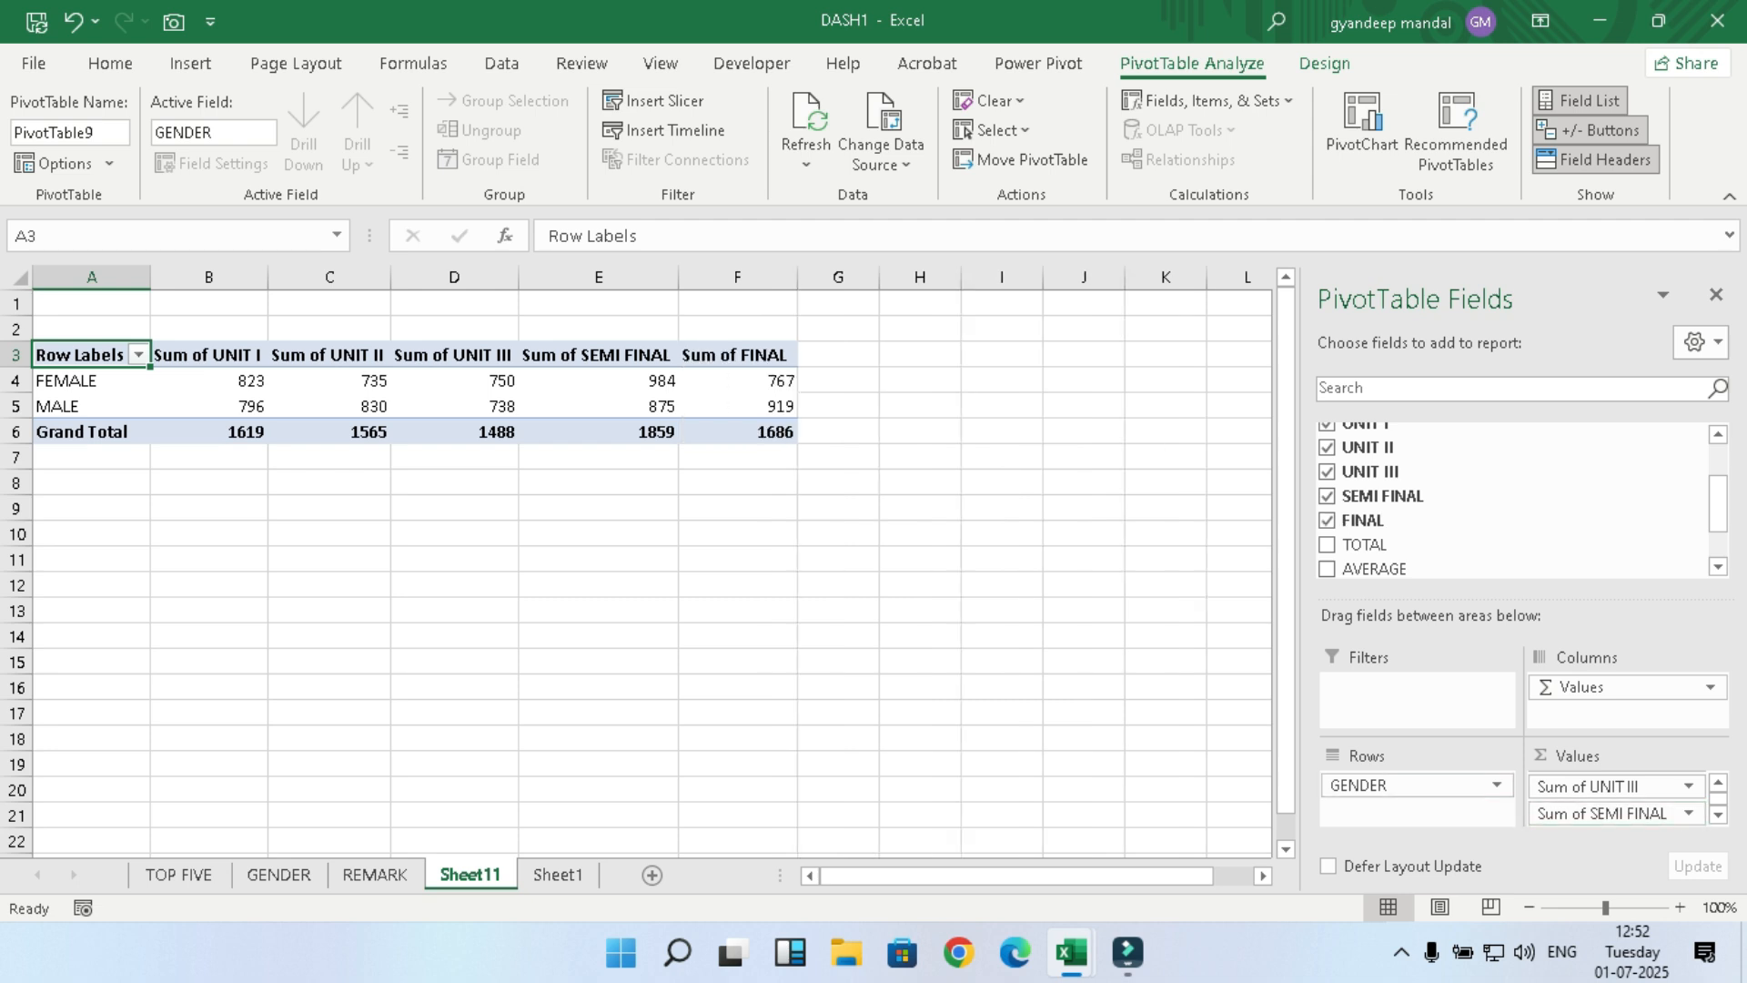
Step: Turn off grand totals in the PivotTable that sums the exam marks by gender
click(39, 432)
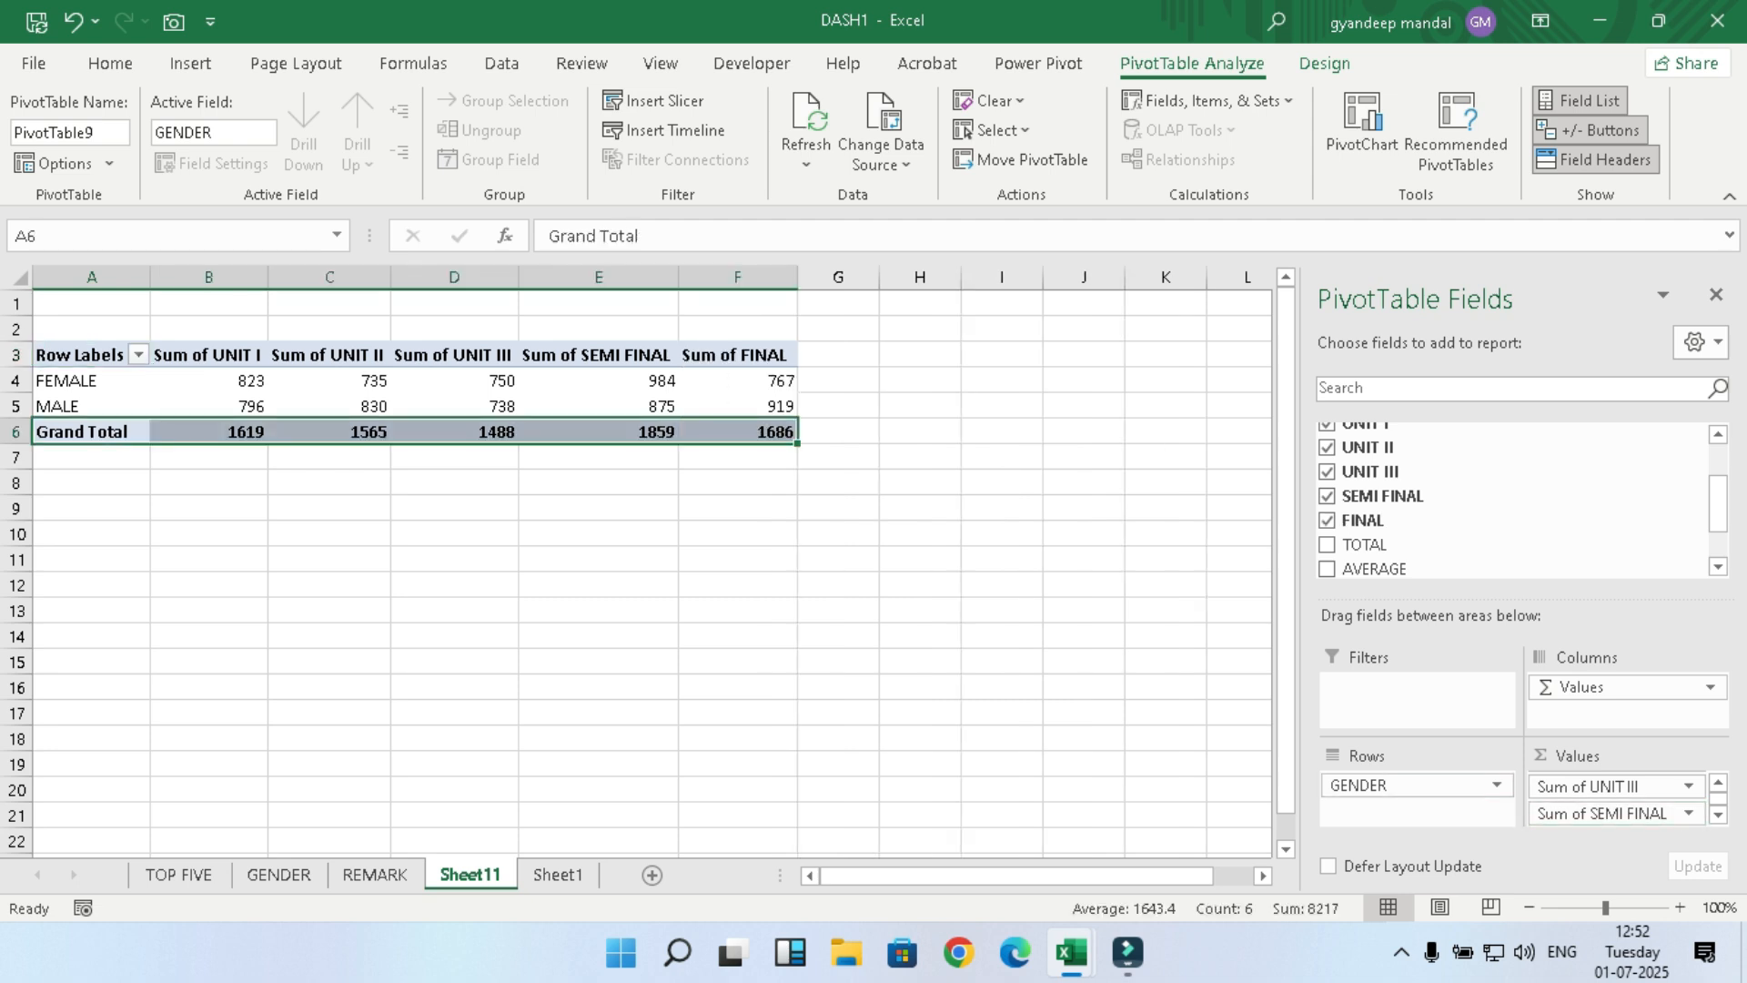
click(751, 64)
click(1192, 63)
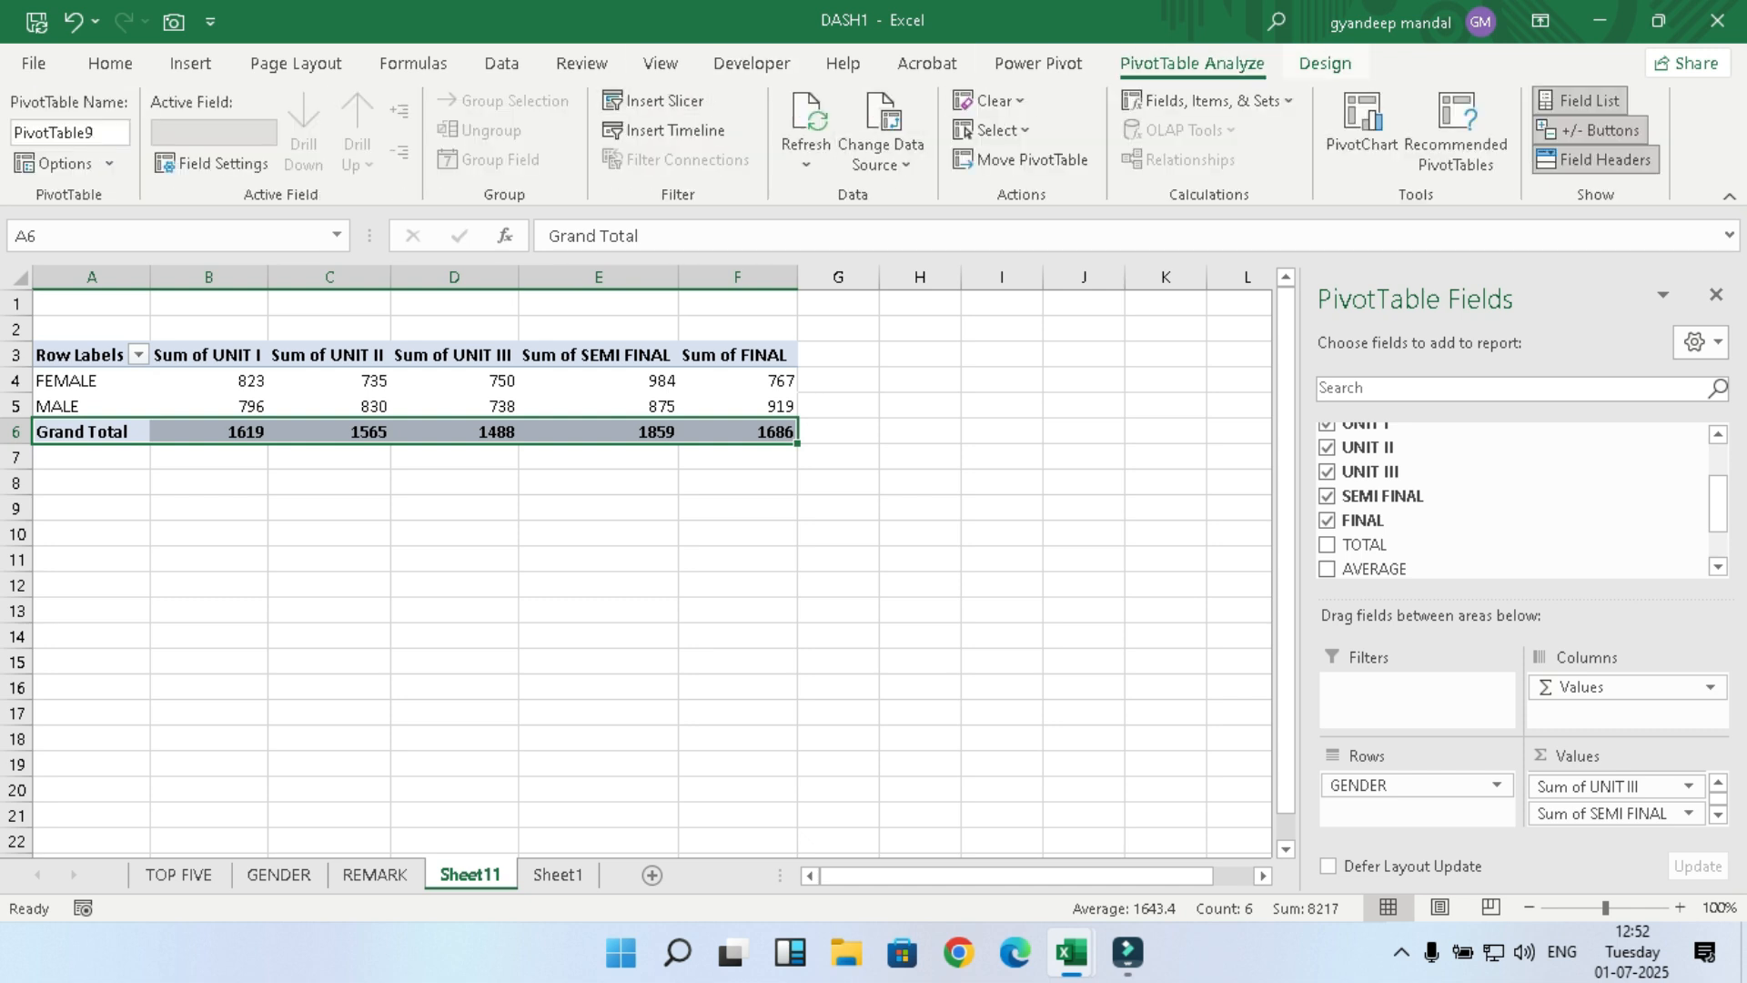
click(1325, 64)
click(108, 144)
click(236, 213)
Step: Select the whole PivotTable, A3:F5, and look through the exam fields placed in its Values area
drag(80, 355, 739, 408)
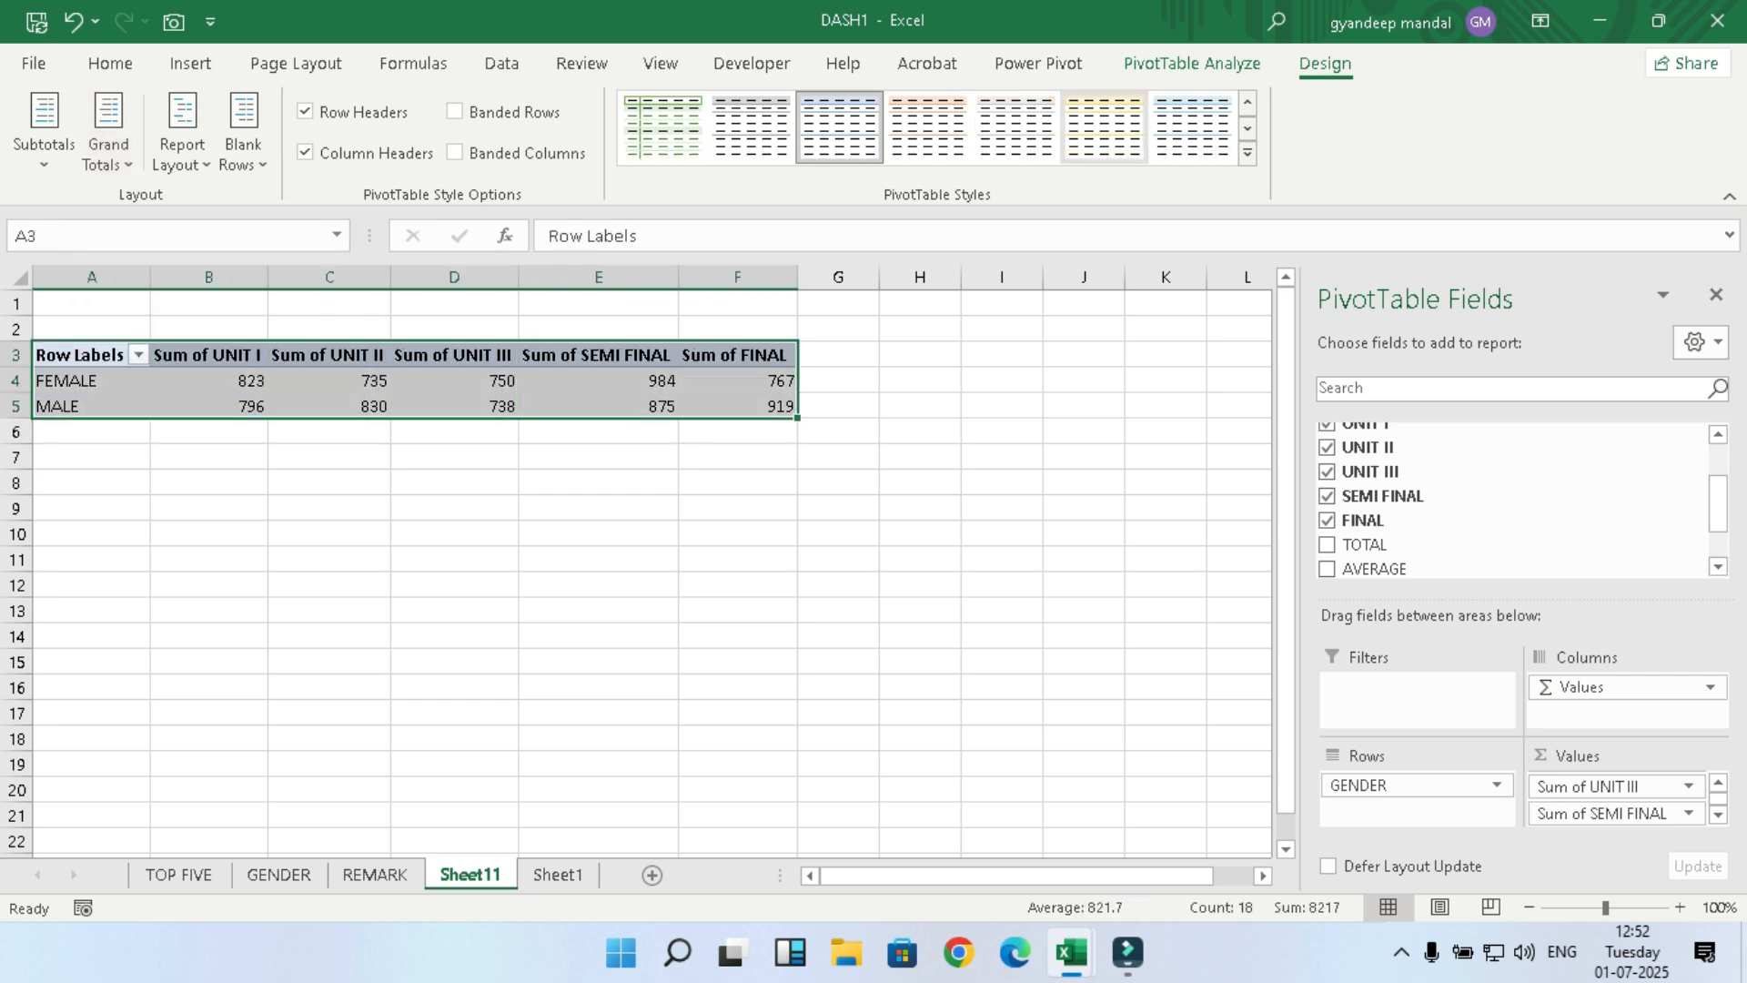
click(1219, 64)
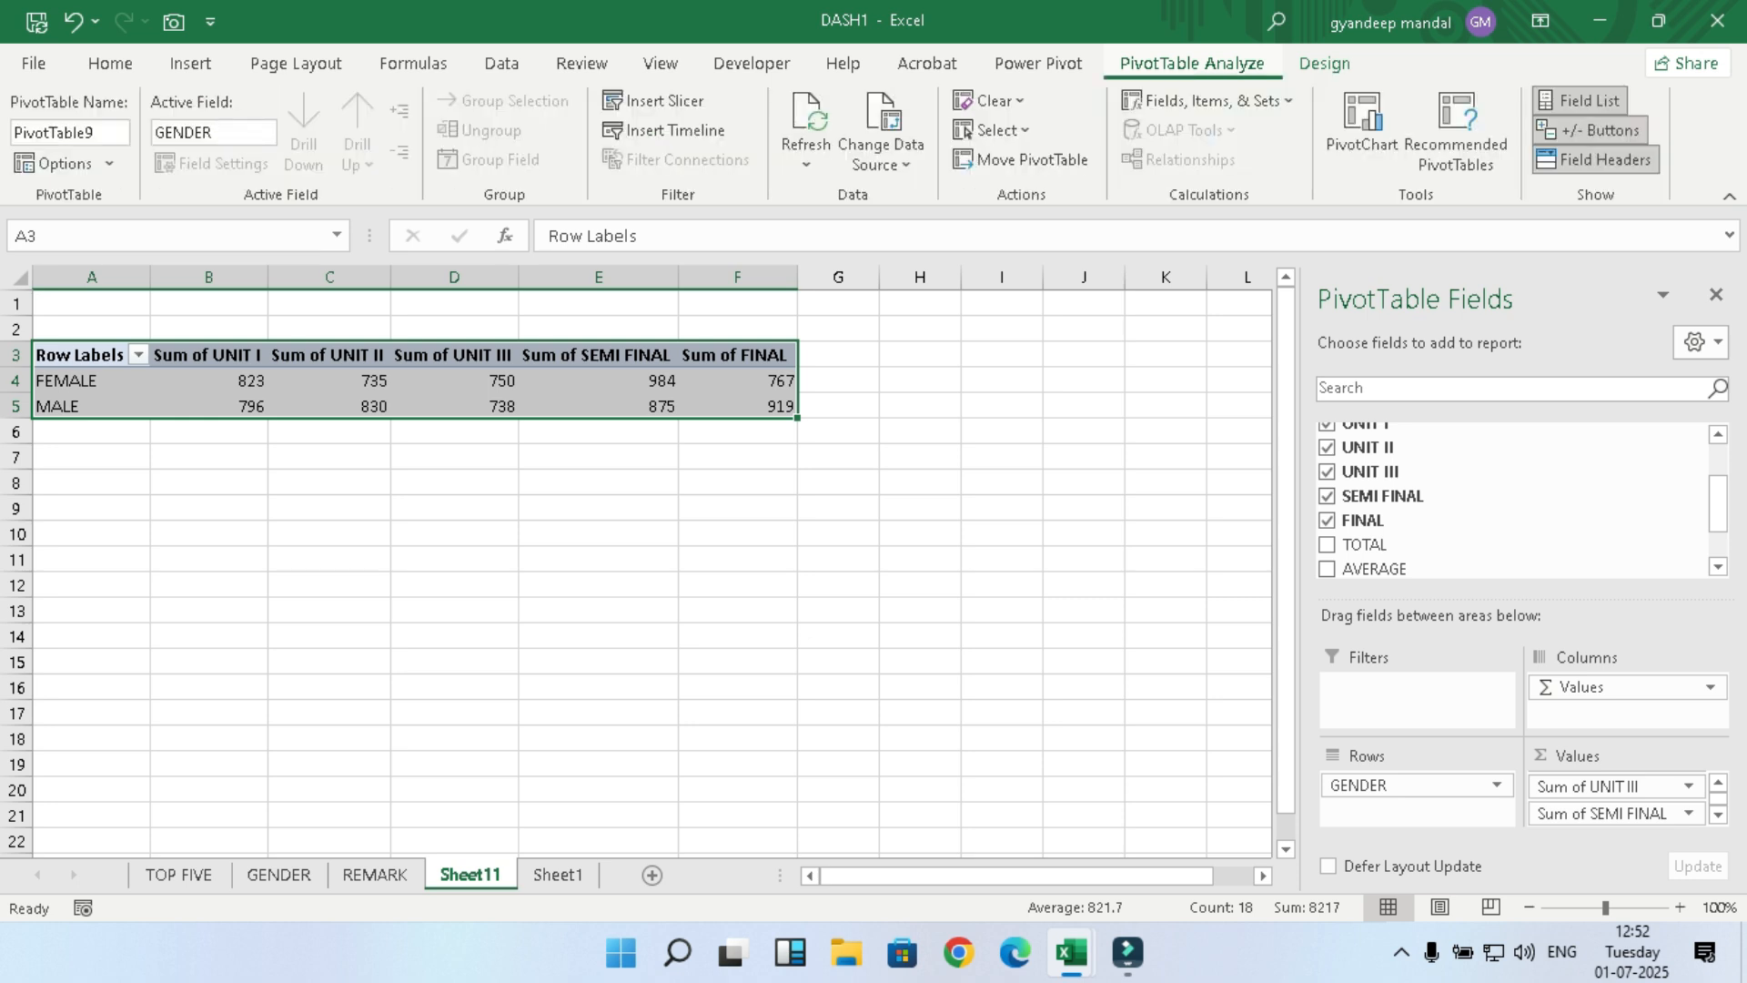
click(1325, 64)
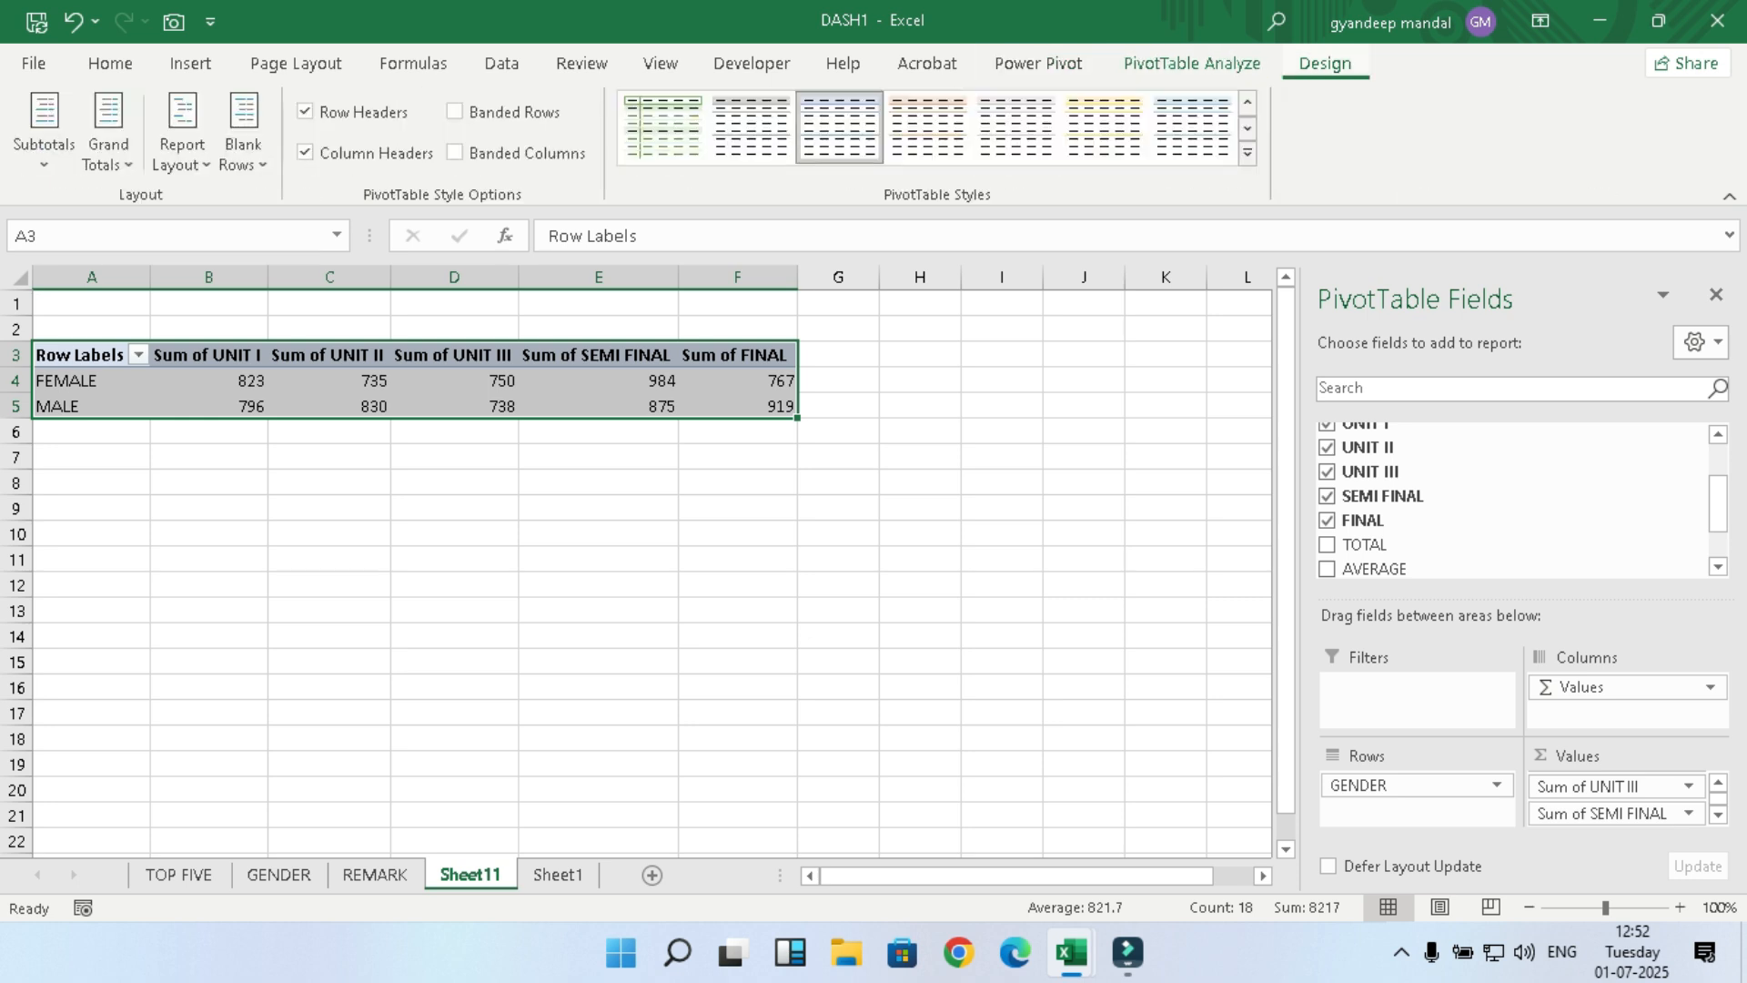
click(1038, 64)
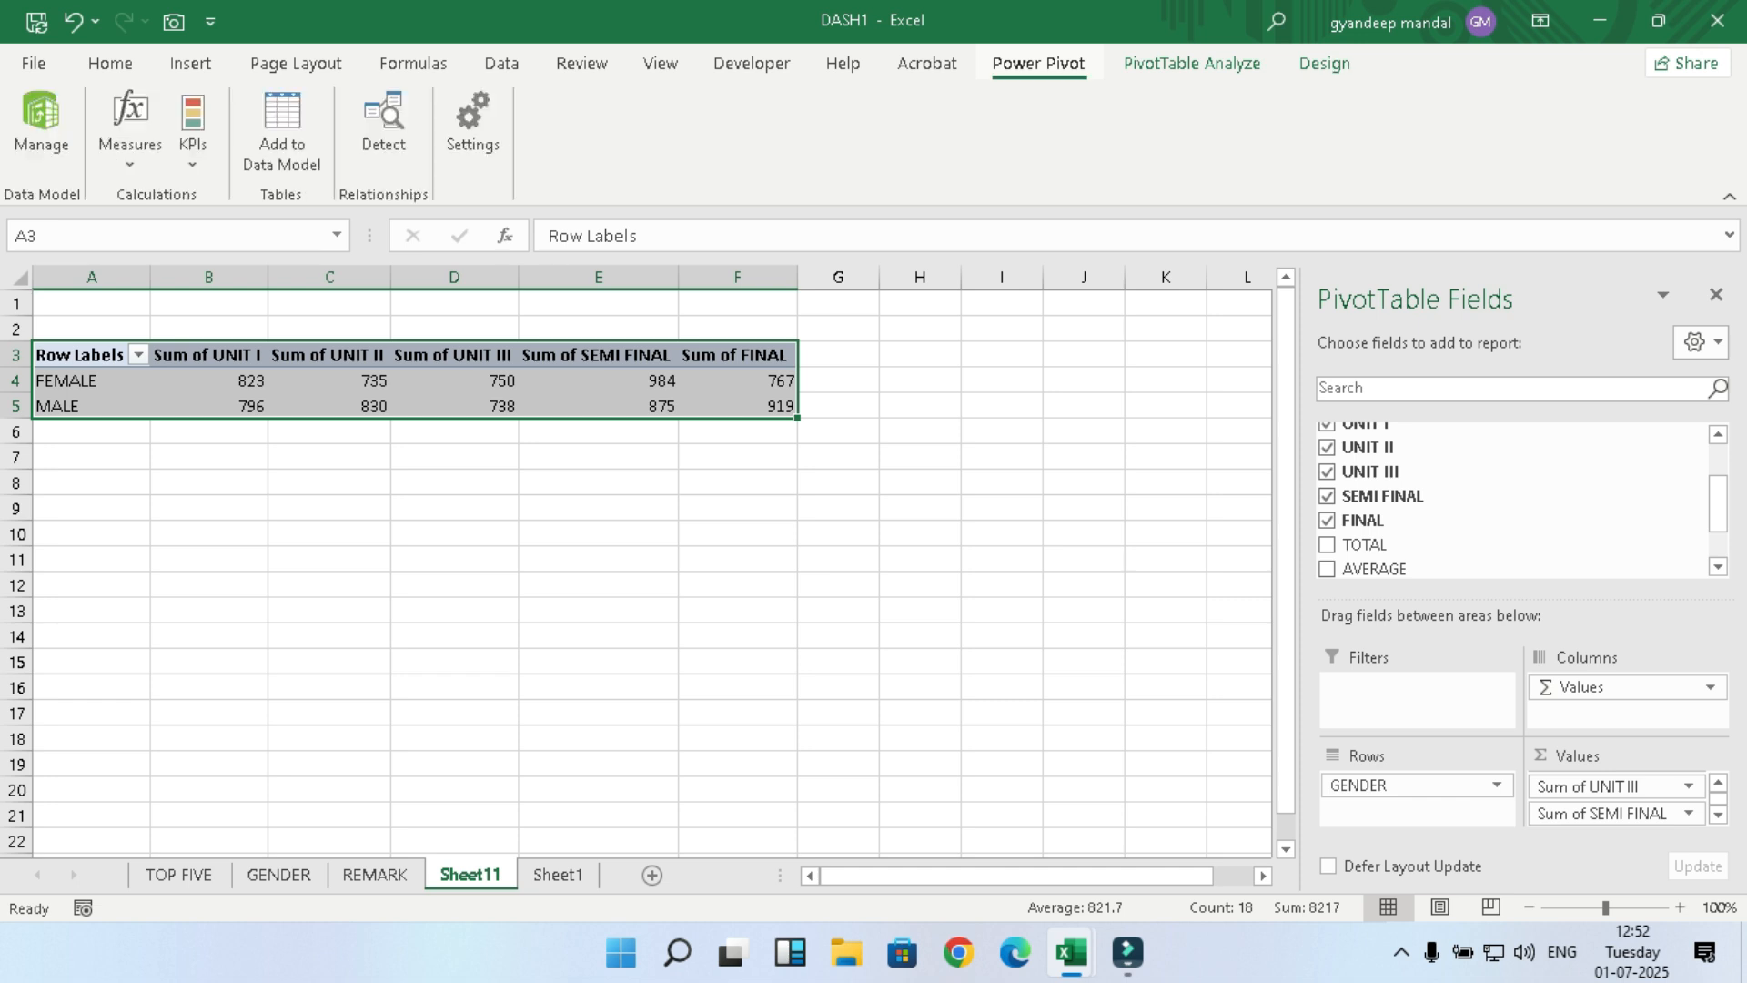
click(1192, 64)
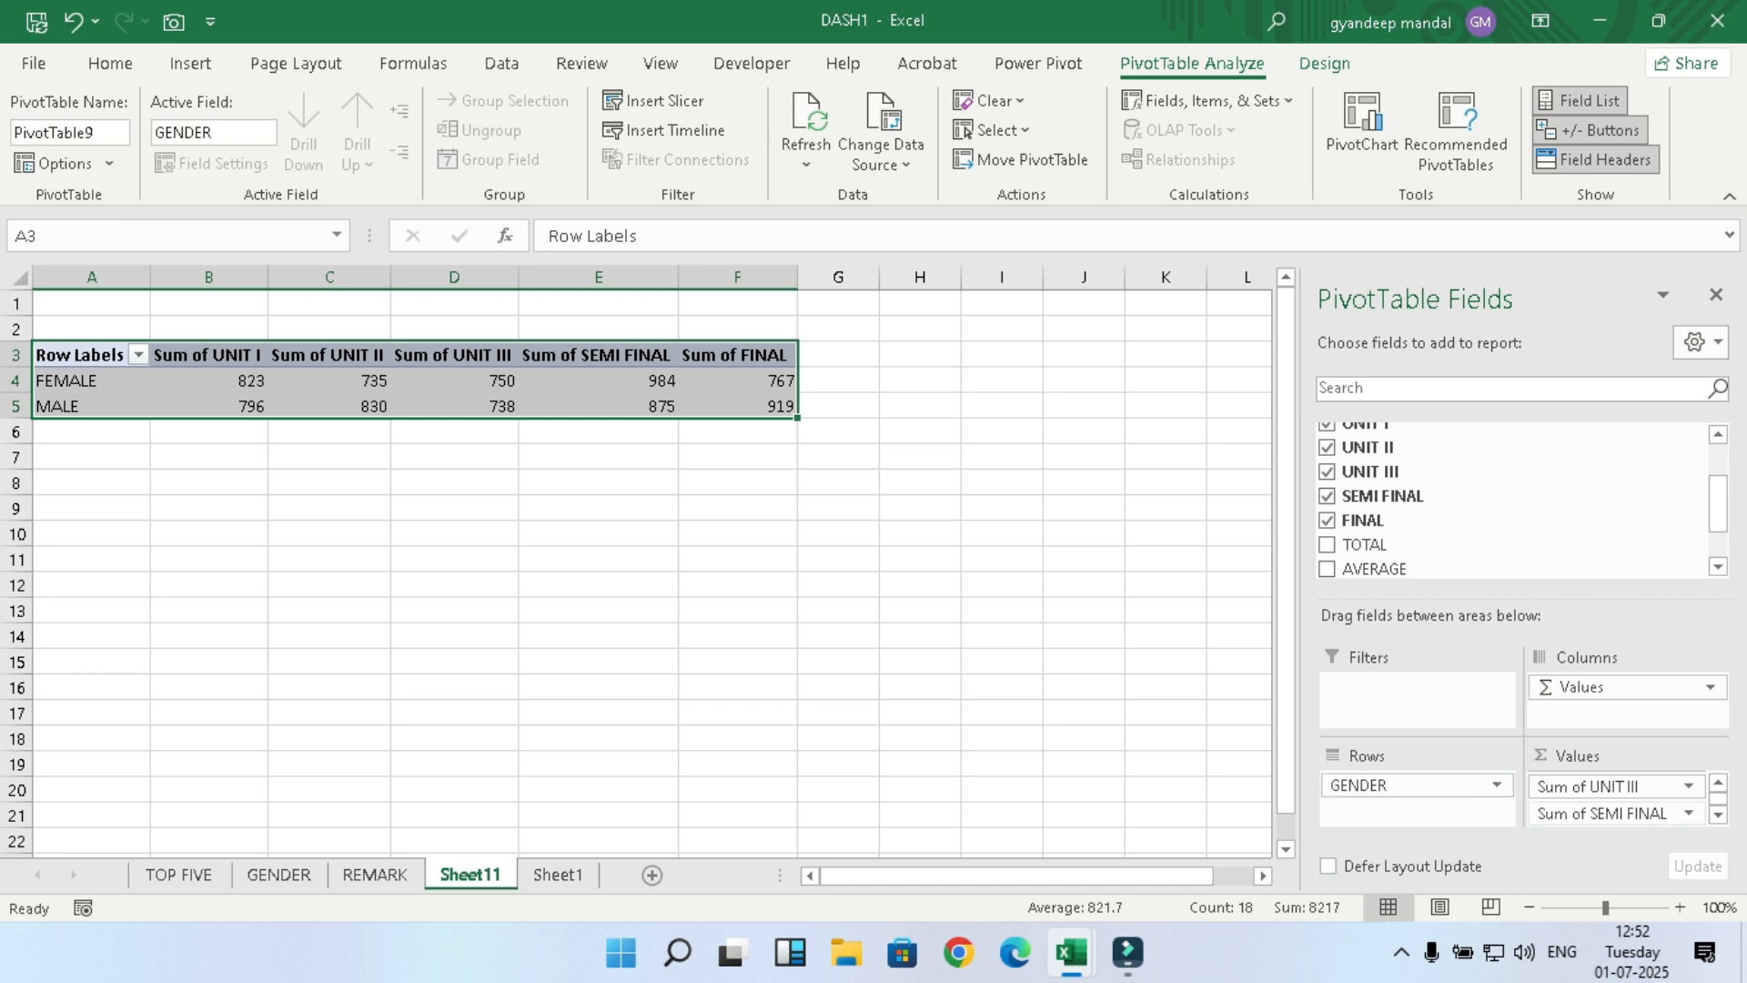
click(1718, 815)
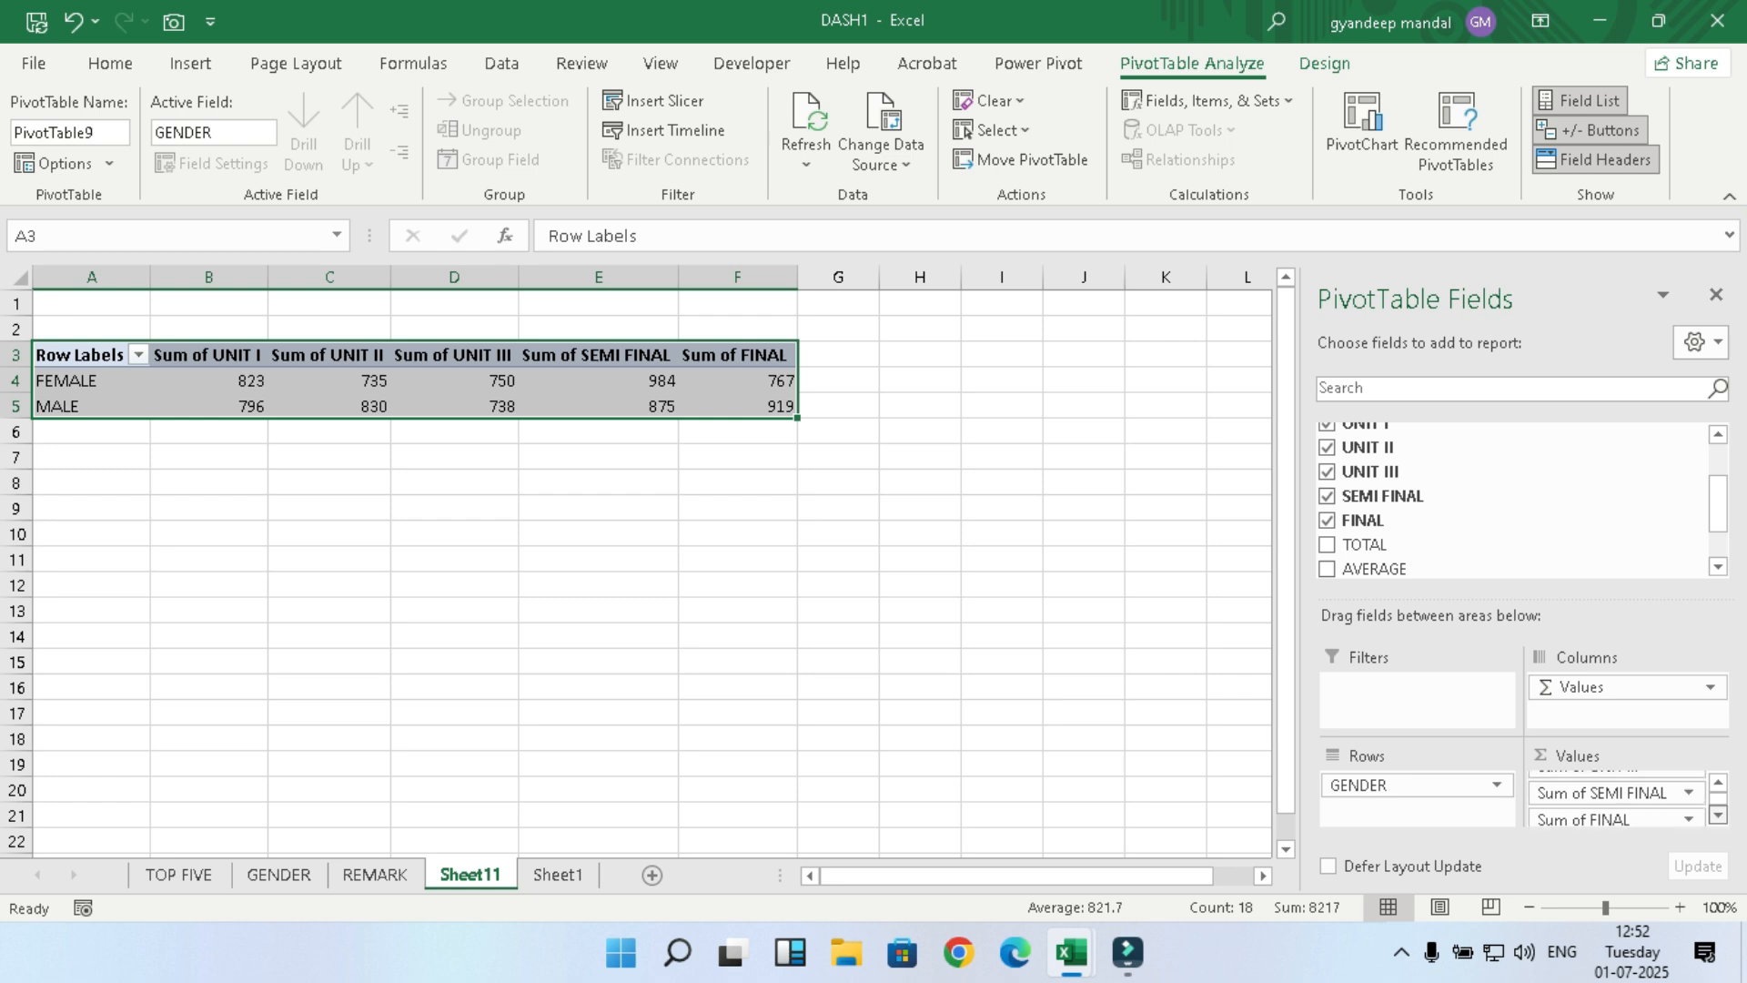
click(1718, 781)
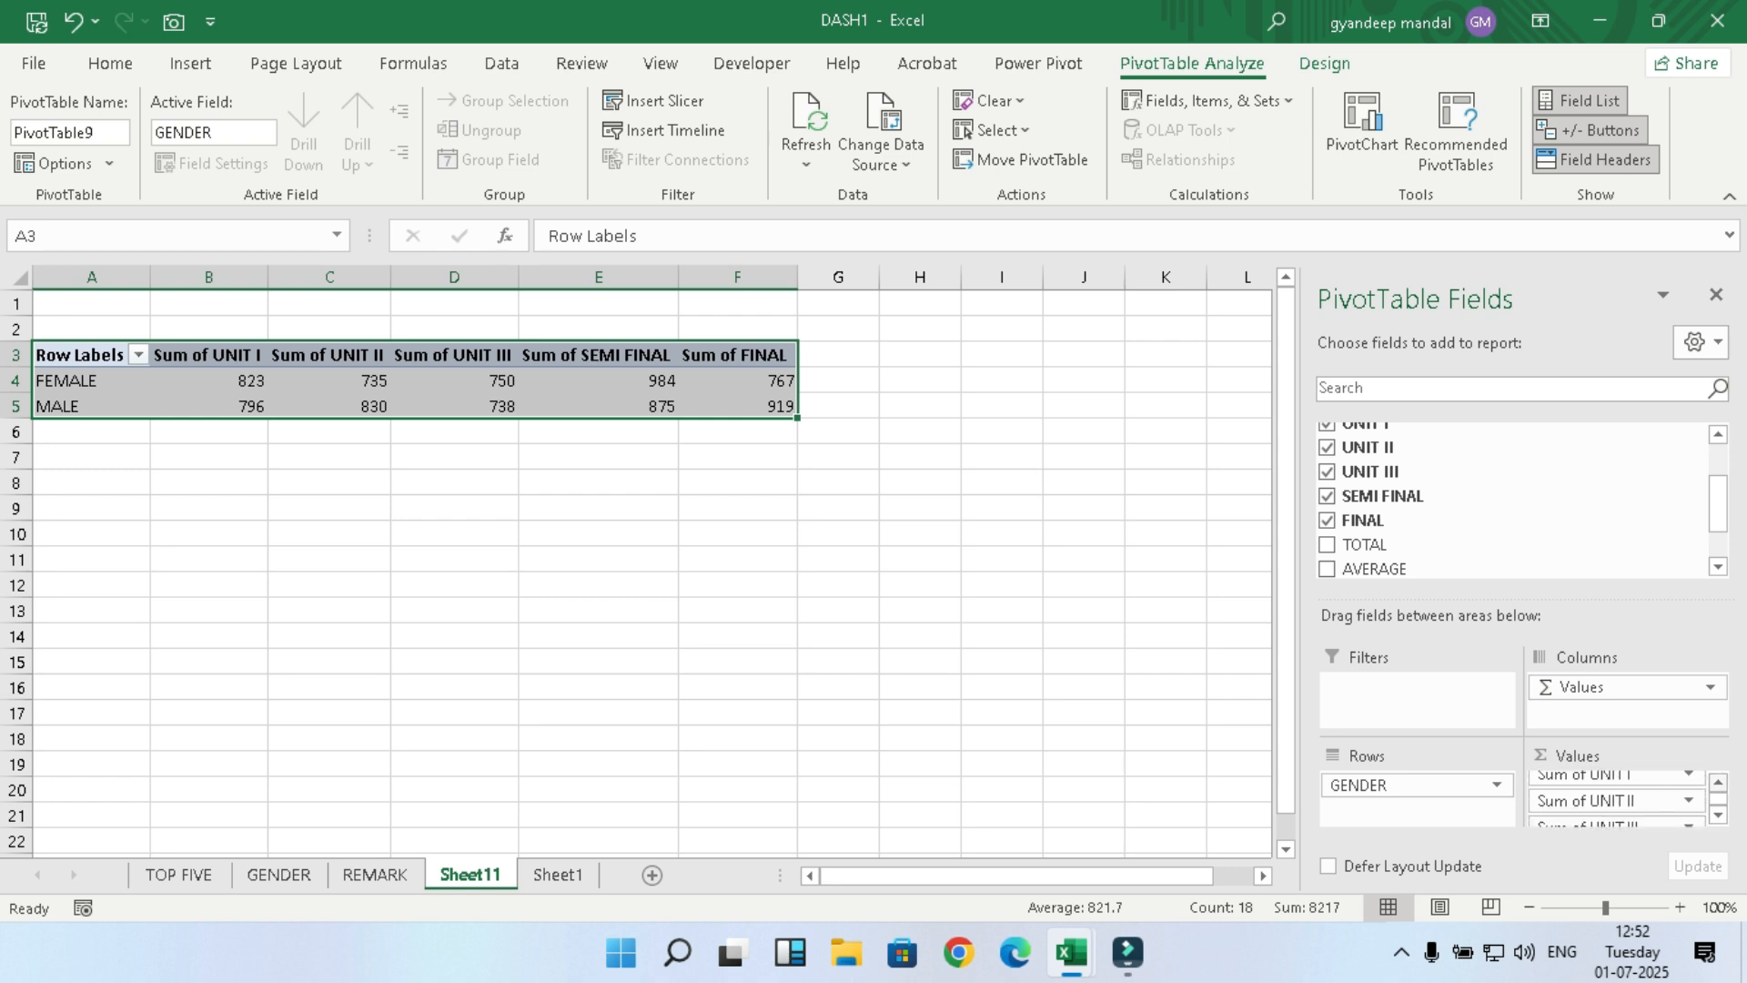
click(1718, 815)
click(1718, 815)
click(1718, 816)
click(1718, 815)
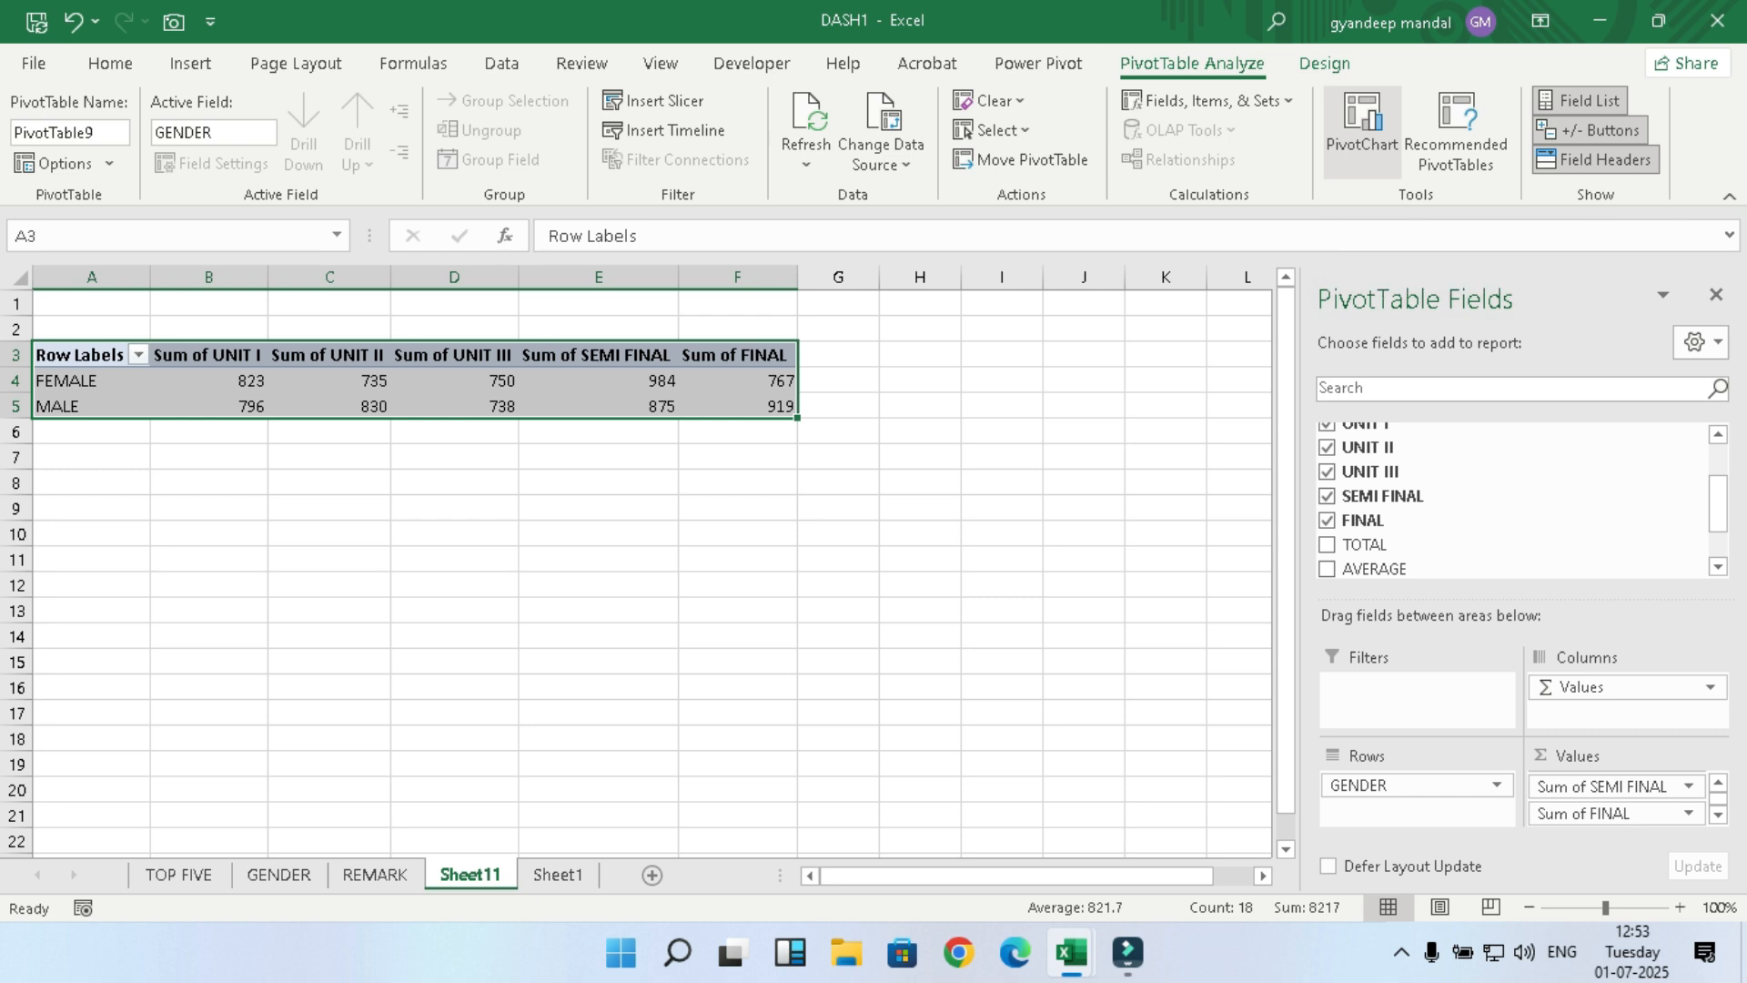
Step: Insert a clustered column PivotChart of the exam sums by gender and hide its legend field button
click(1362, 123)
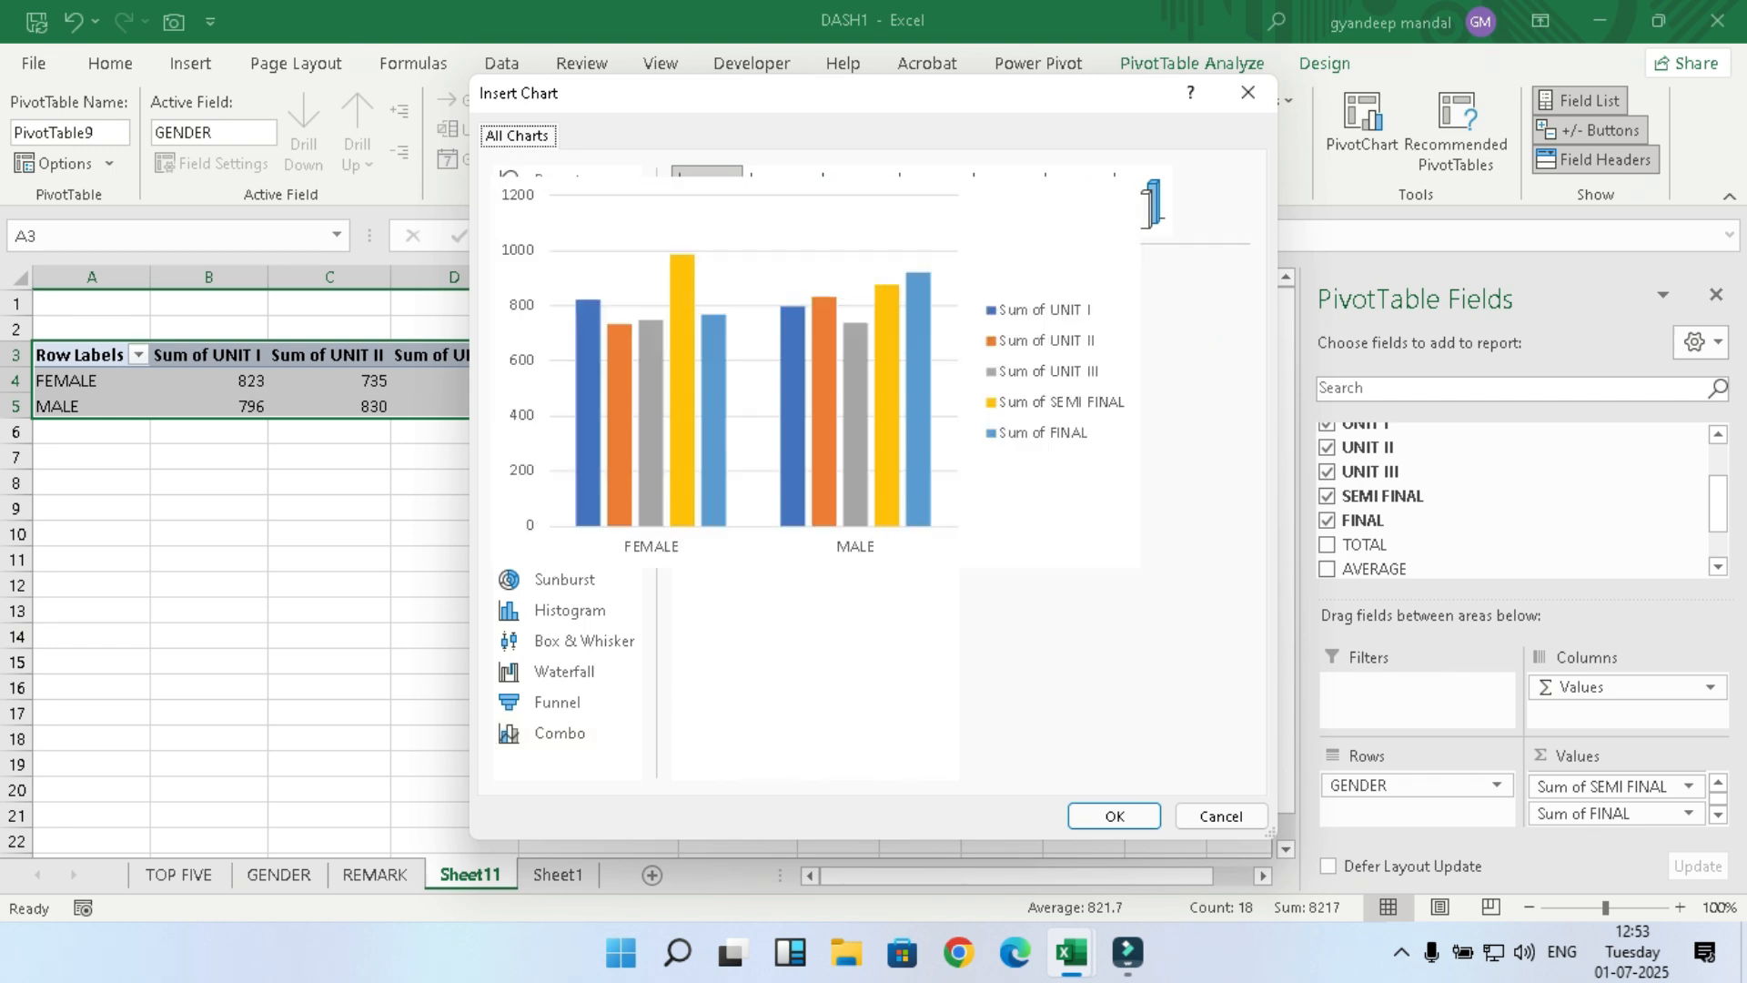
click(1114, 815)
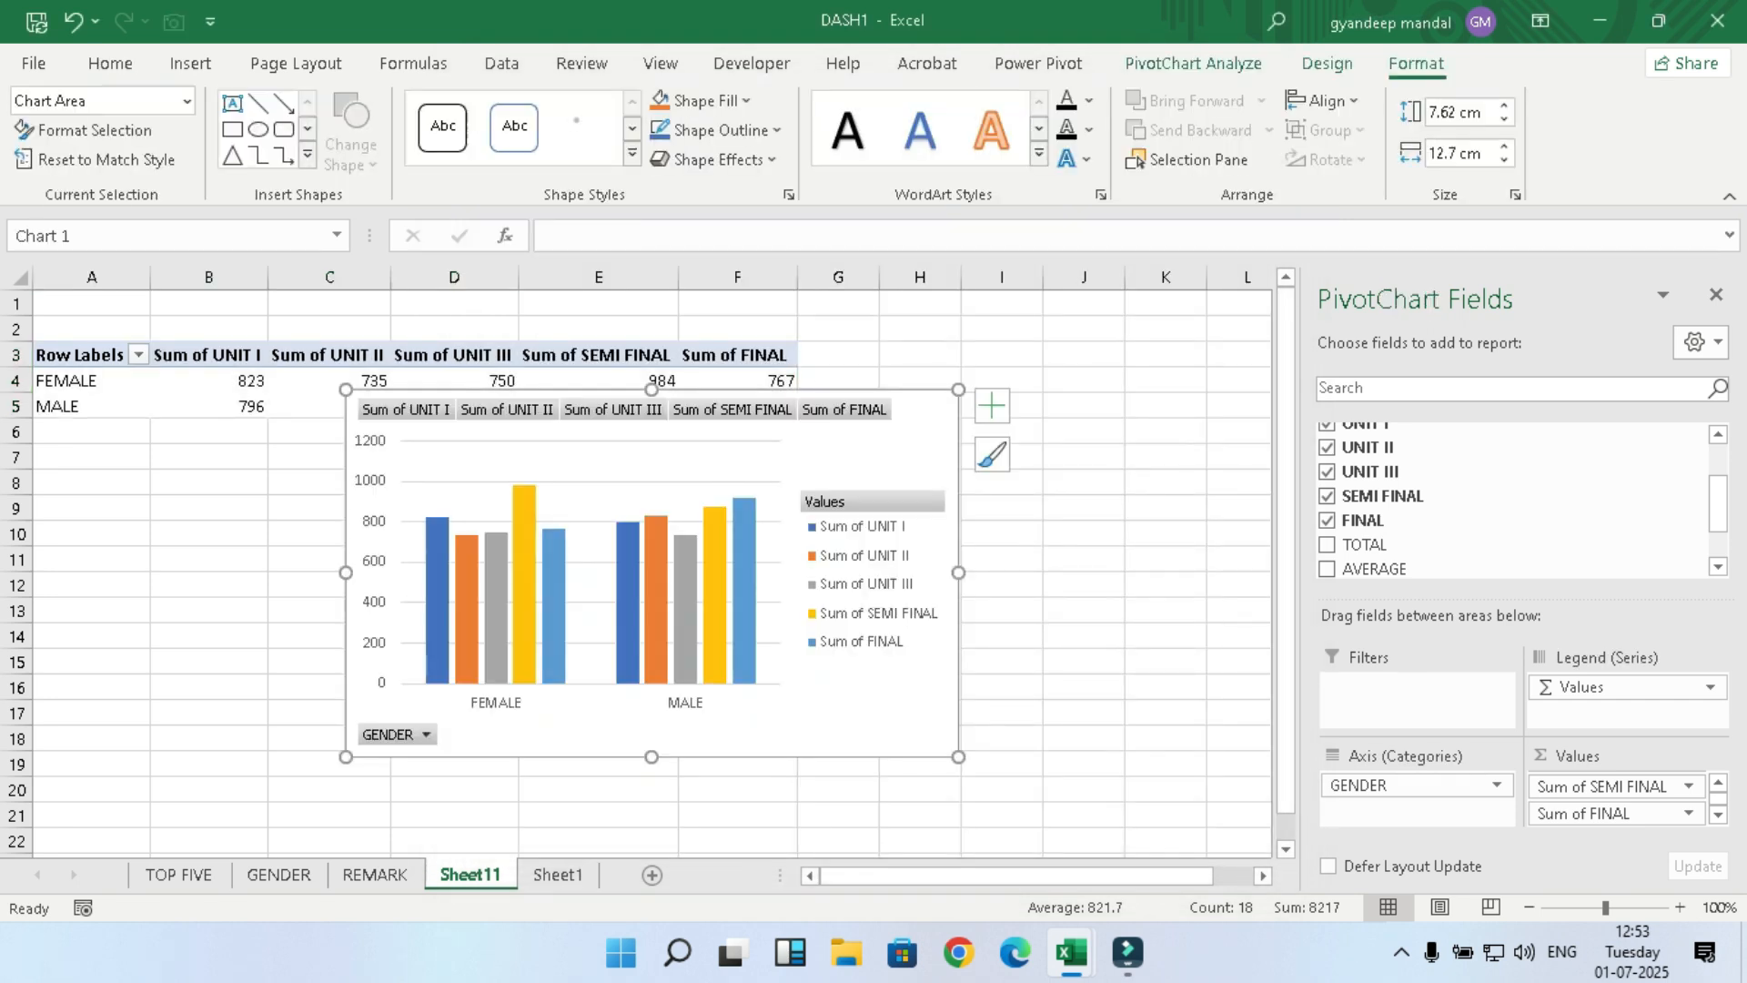
right_click(879, 503)
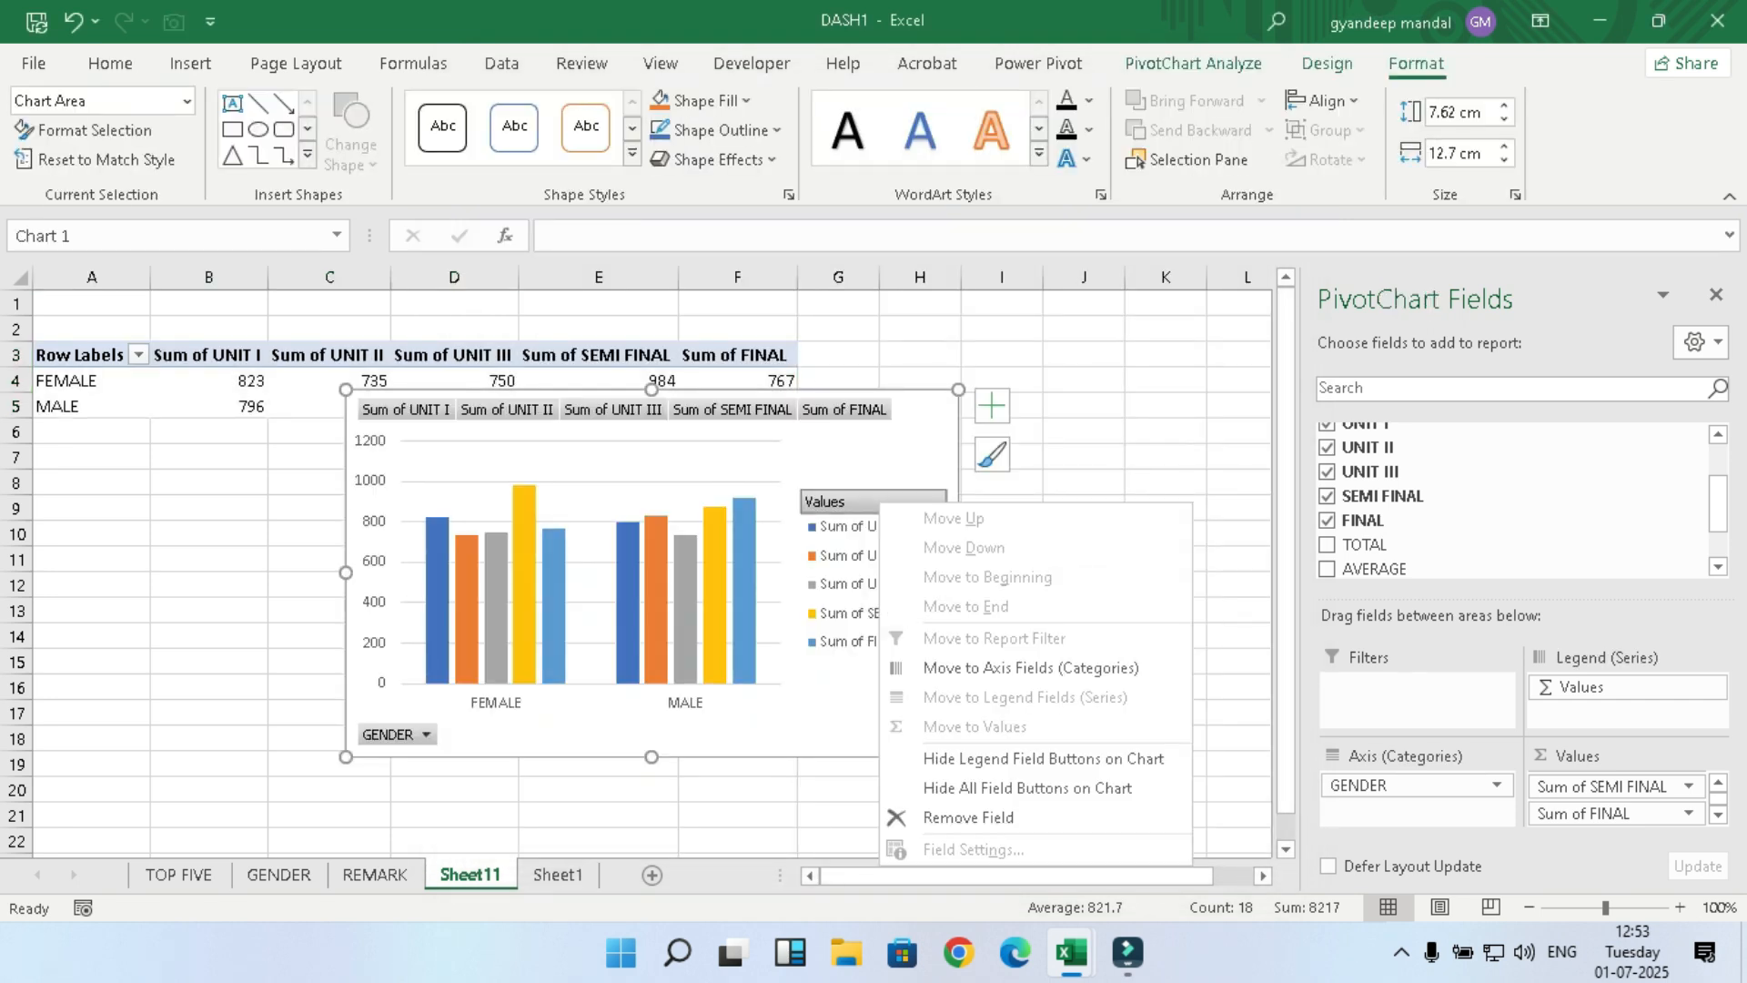
click(1001, 758)
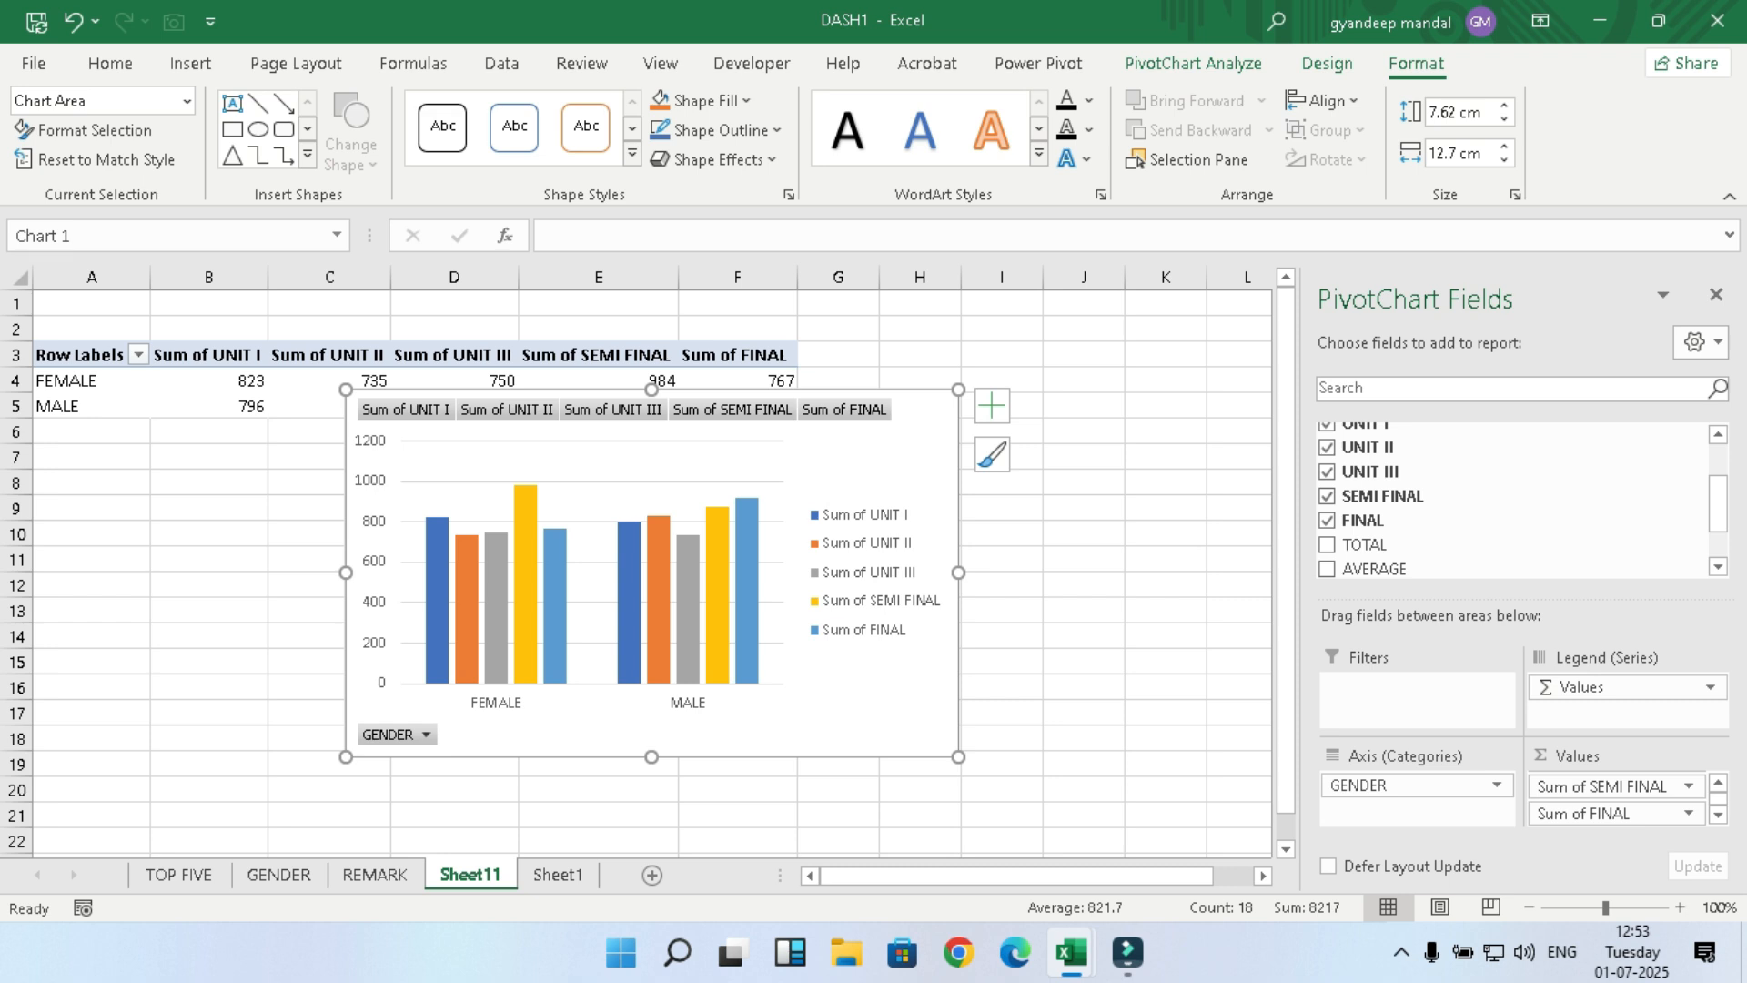
Step: Add data labels to the chart's columns and hide the value field buttons
click(1027, 406)
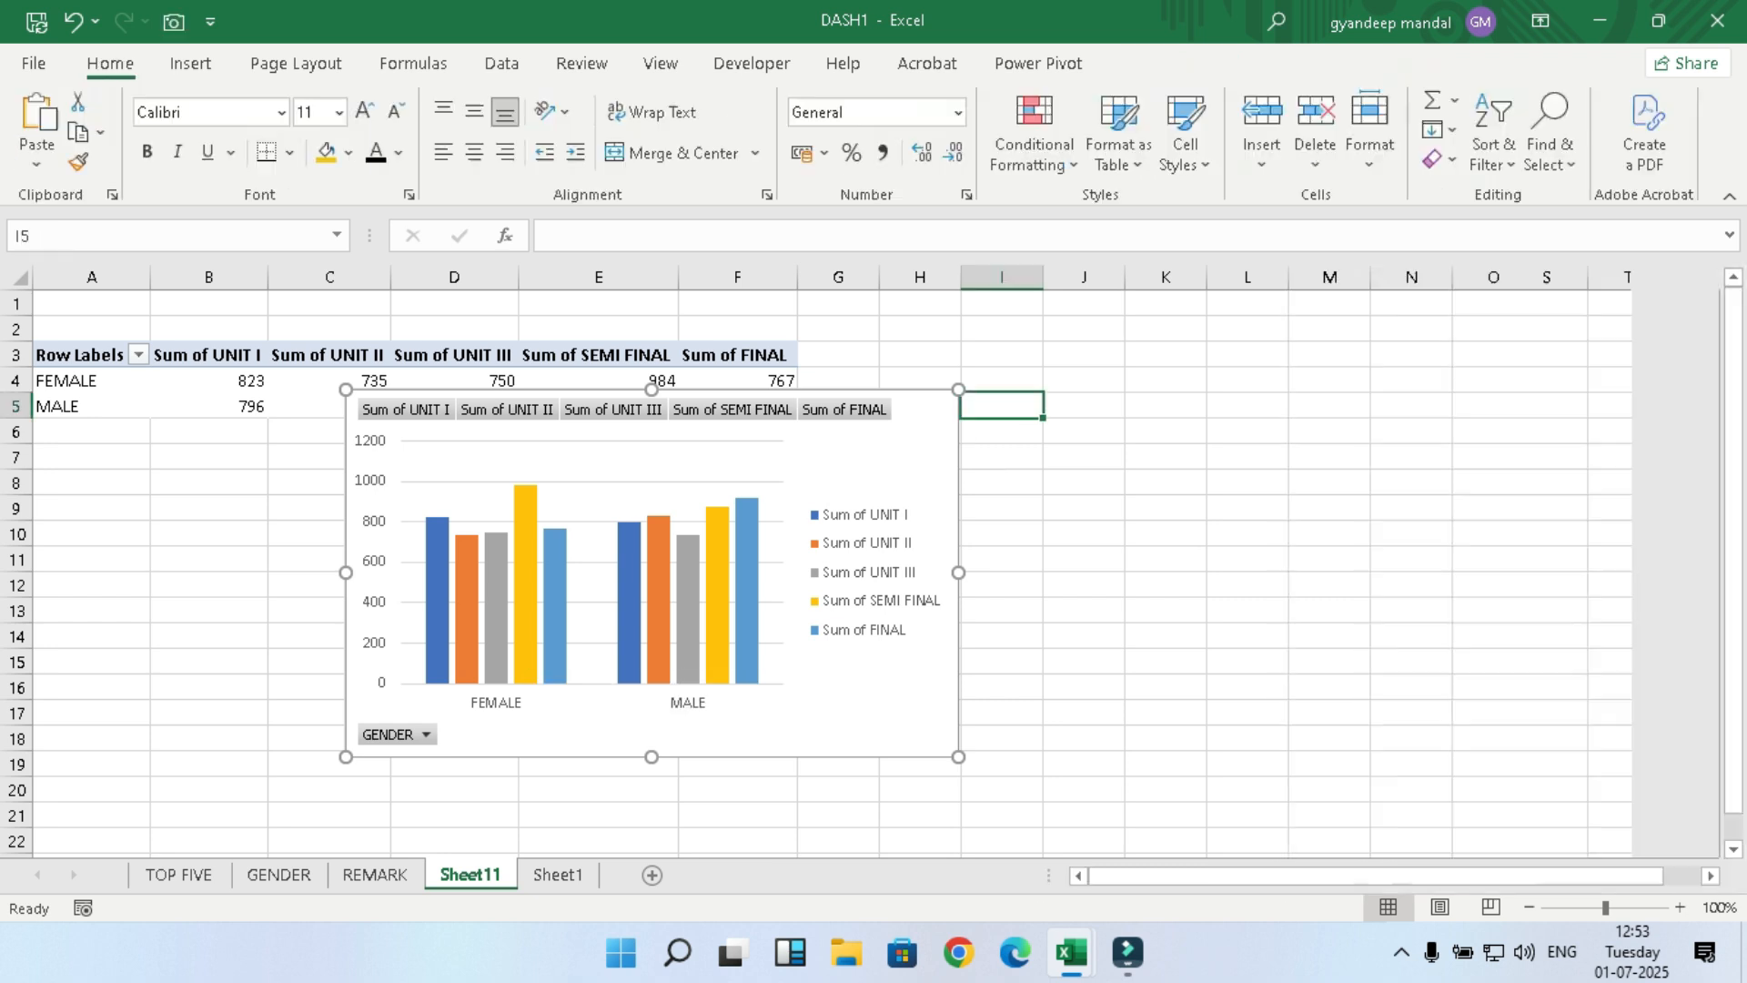
click(941, 427)
click(992, 404)
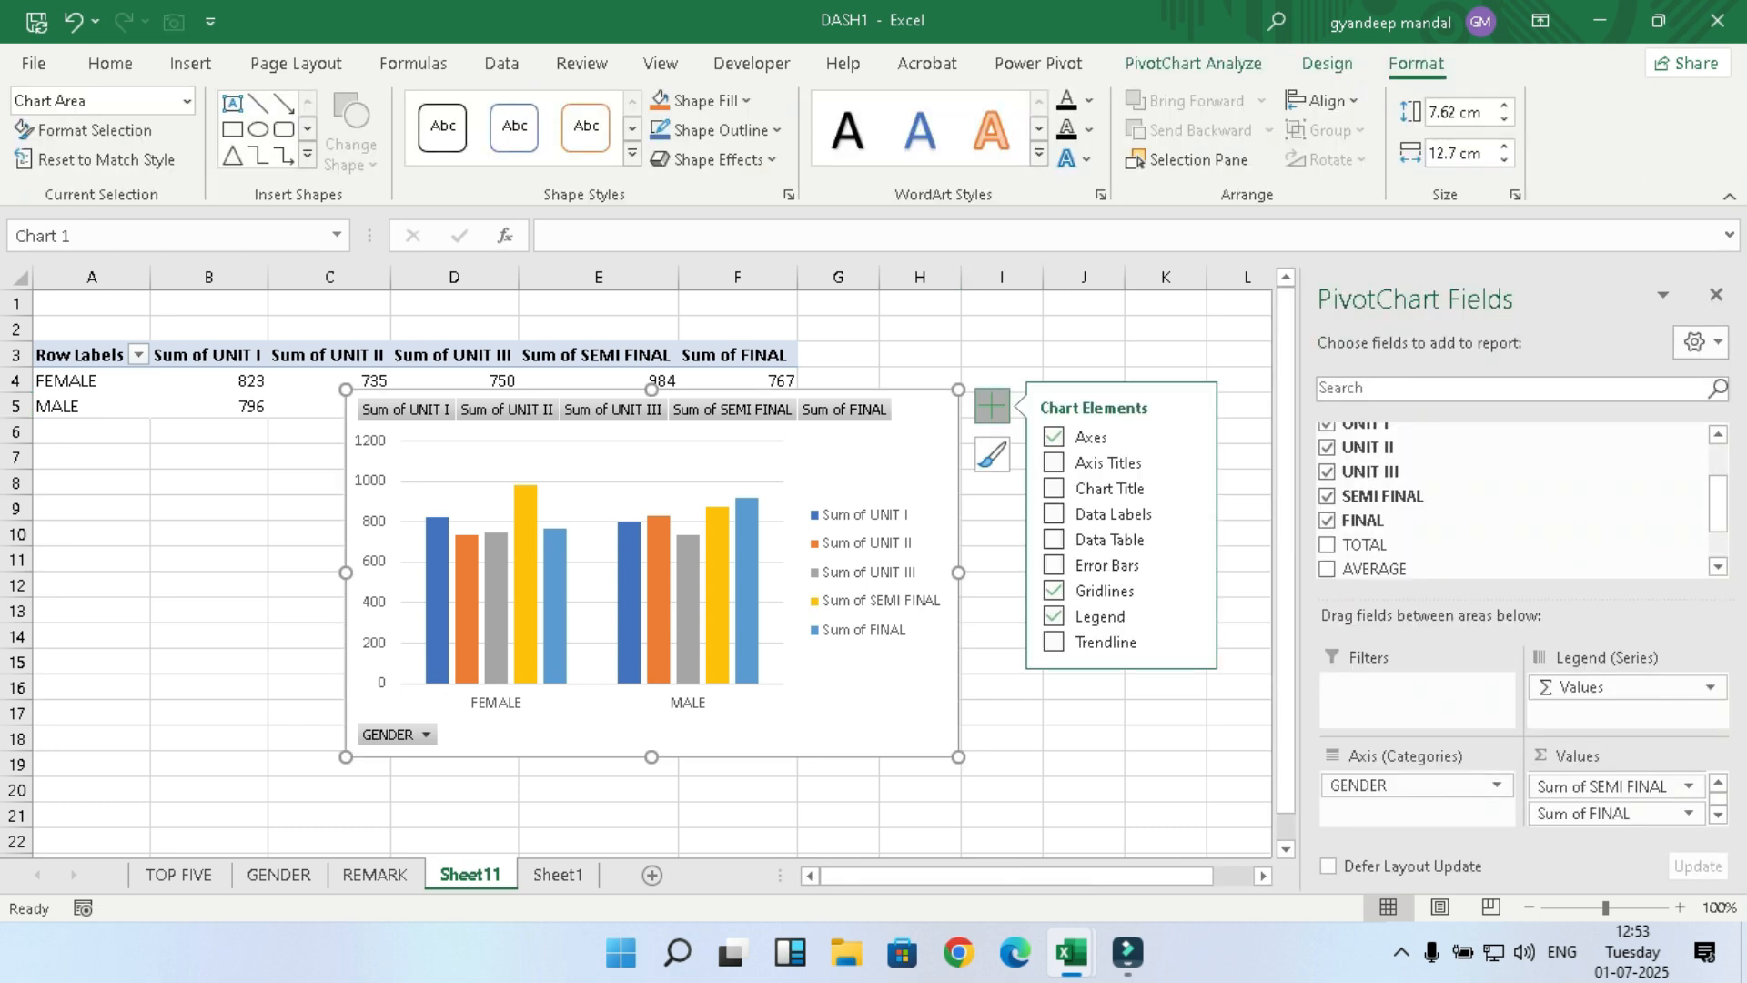
click(1187, 512)
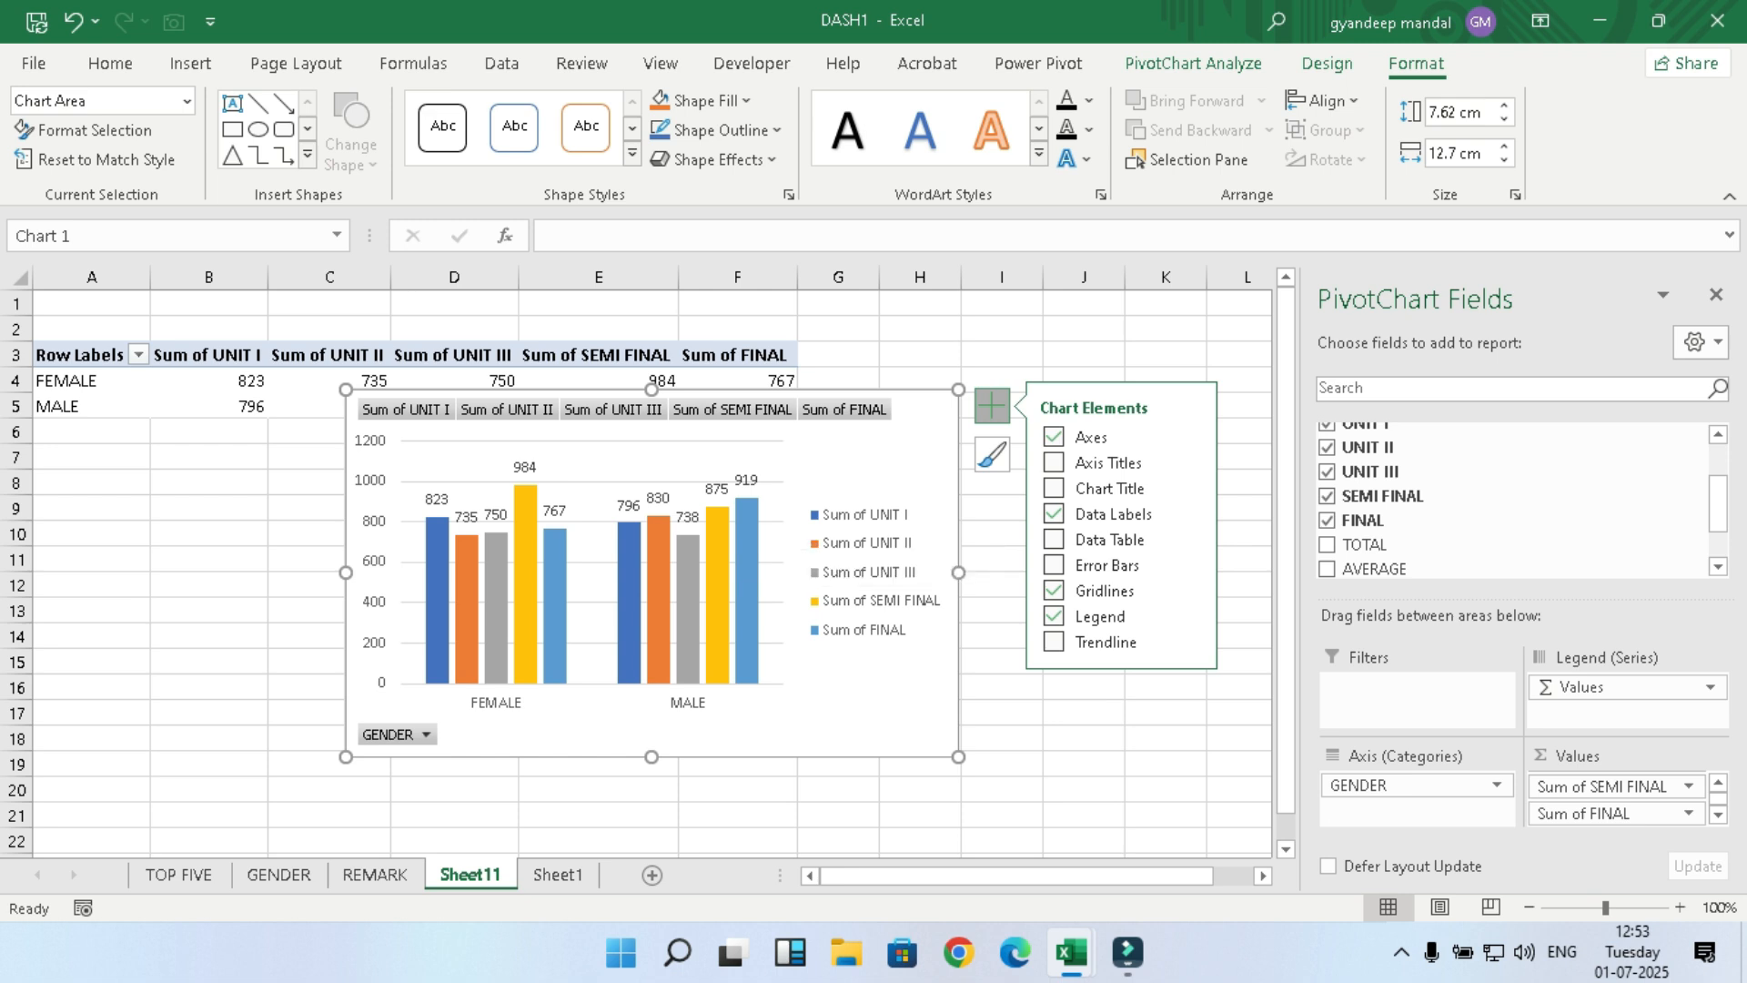
right_click(357, 401)
click(510, 664)
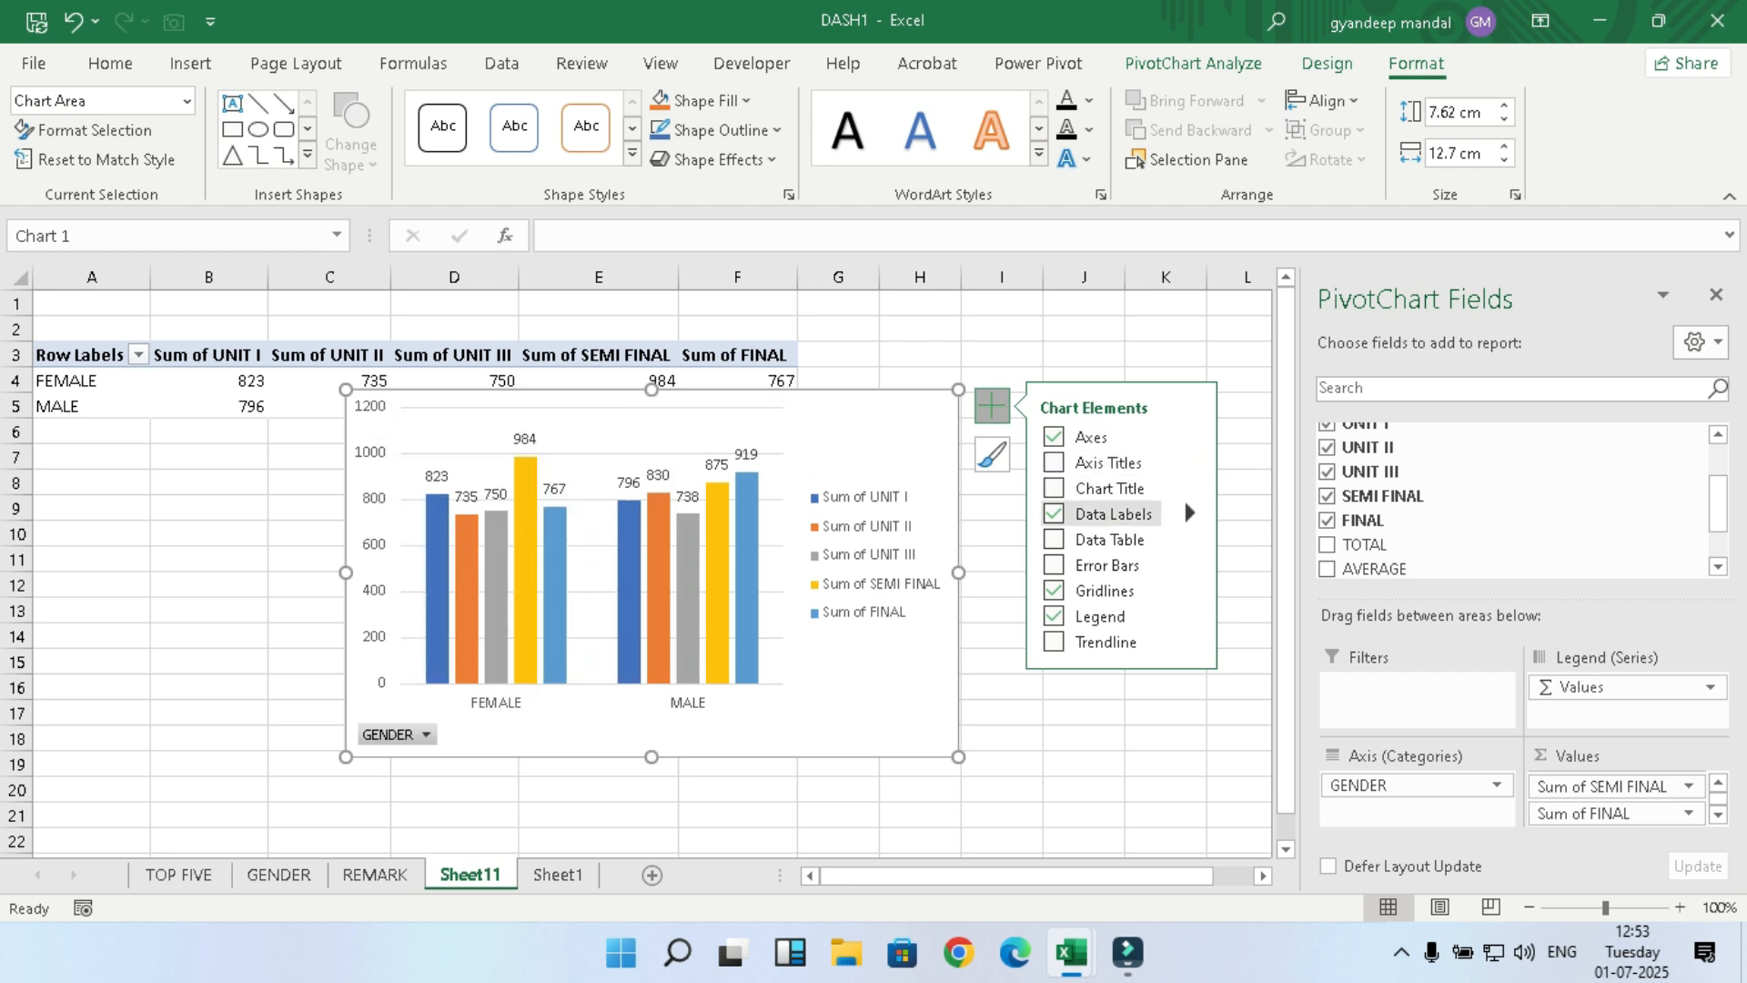
Step: Add a chart title reading OVERALL PERFORMANCE
click(1054, 487)
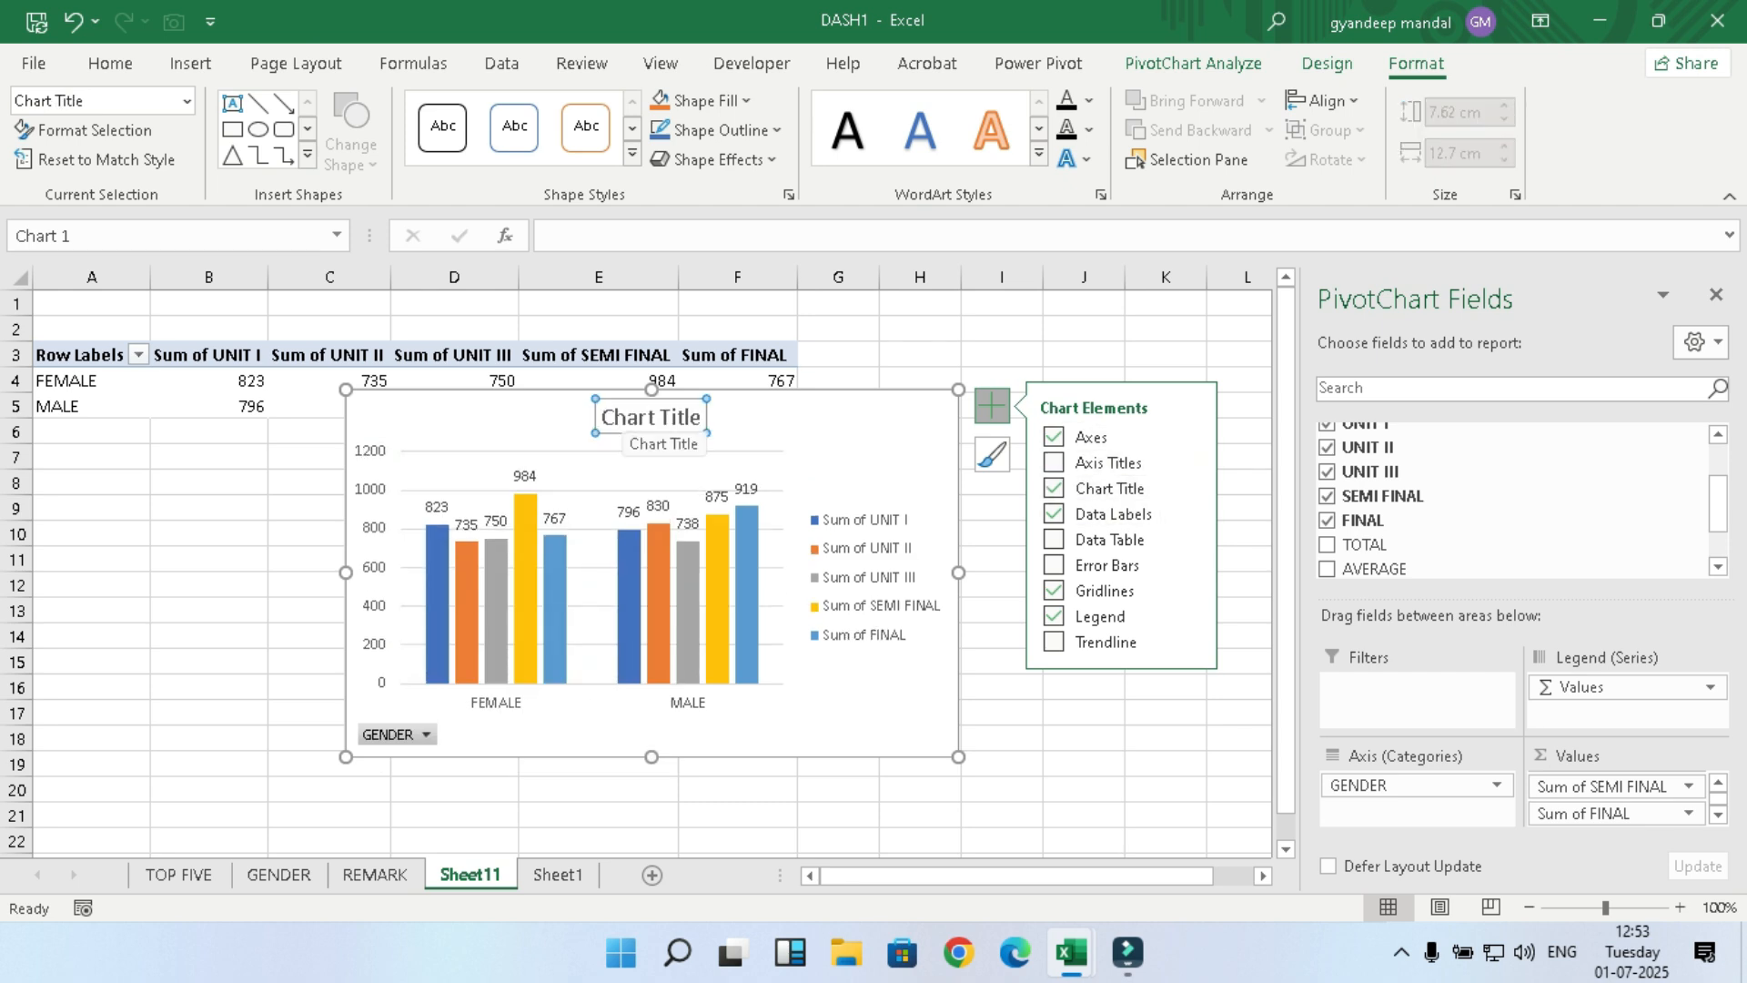
click(624, 419)
drag(604, 417, 696, 417)
text(OV)
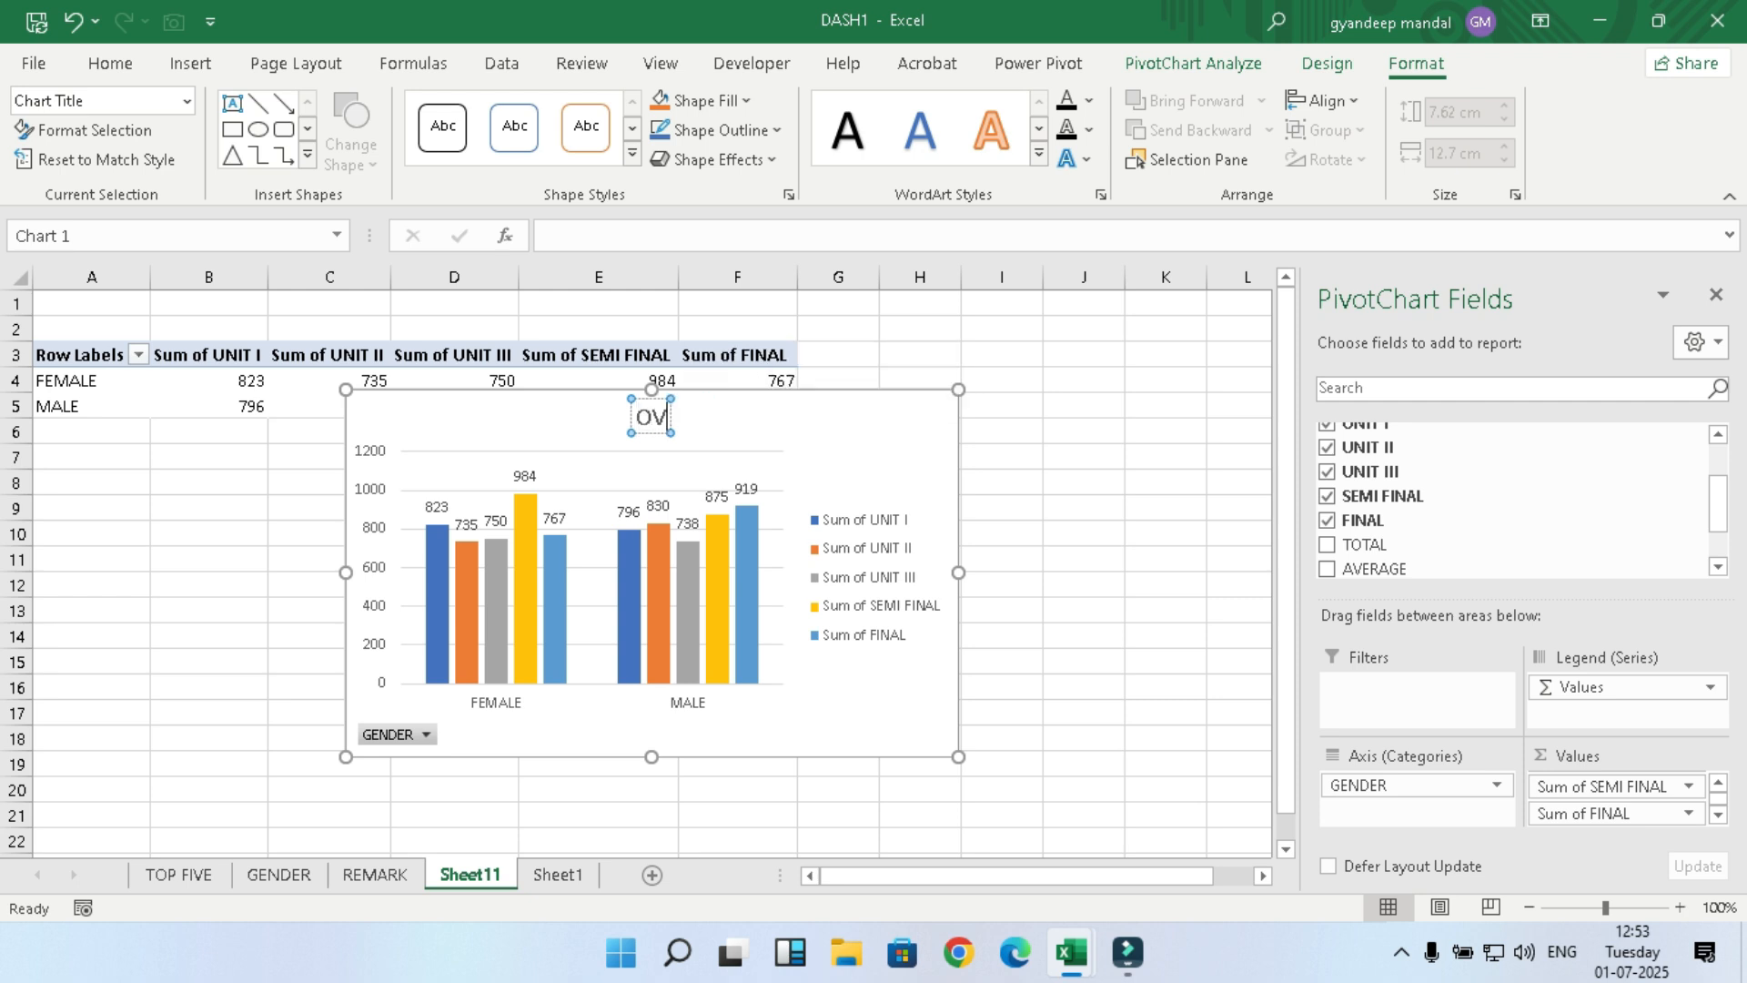
text(ERALL PERFOR)
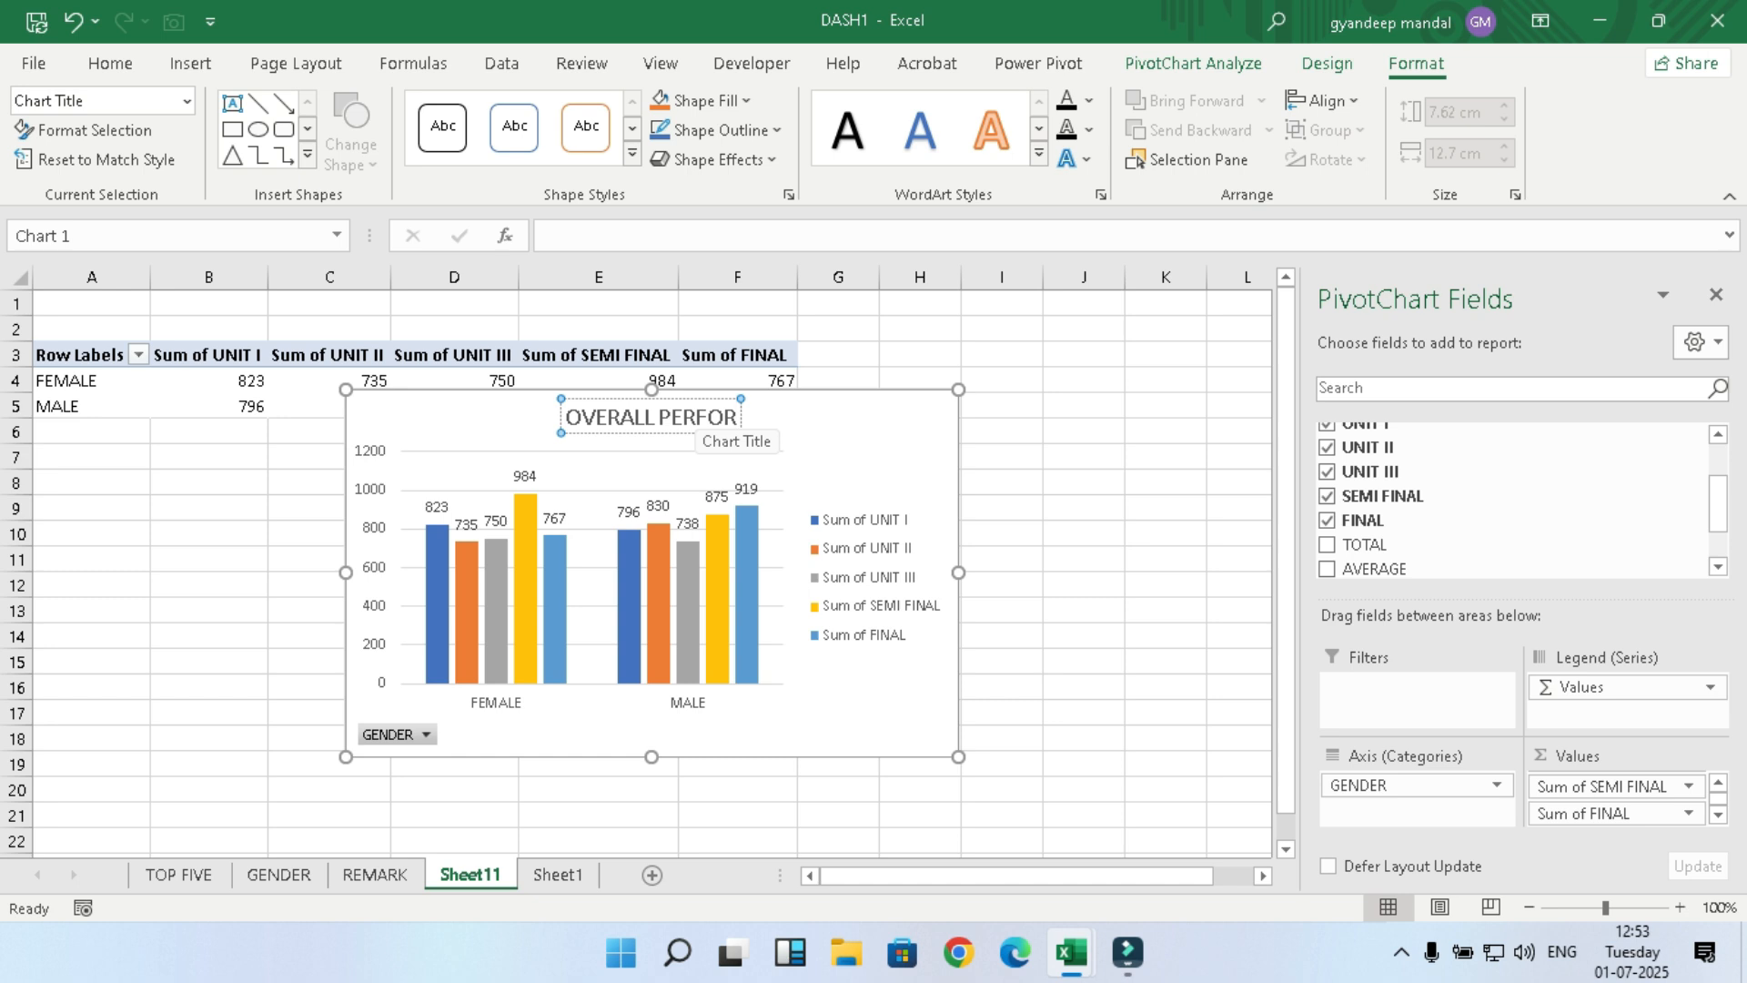
text(MANCE)
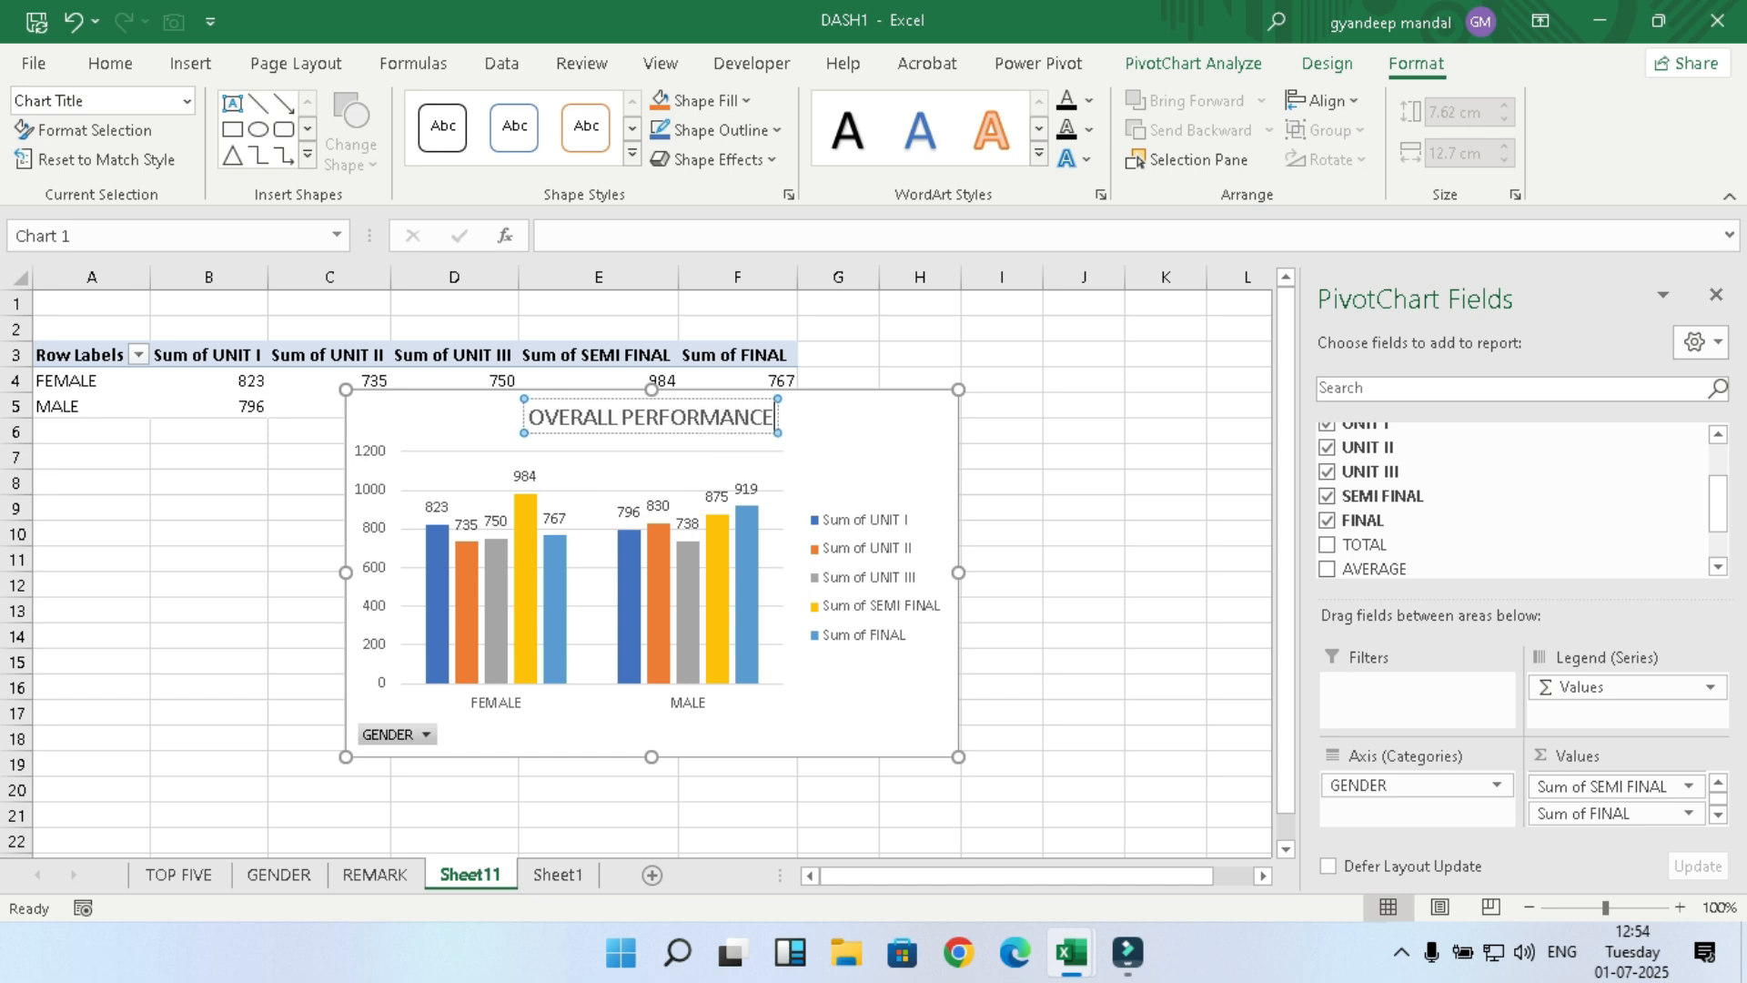
Step: Hide the GENDER axis field button and move the chart below the PivotTable so it covers no data
right_click(408, 733)
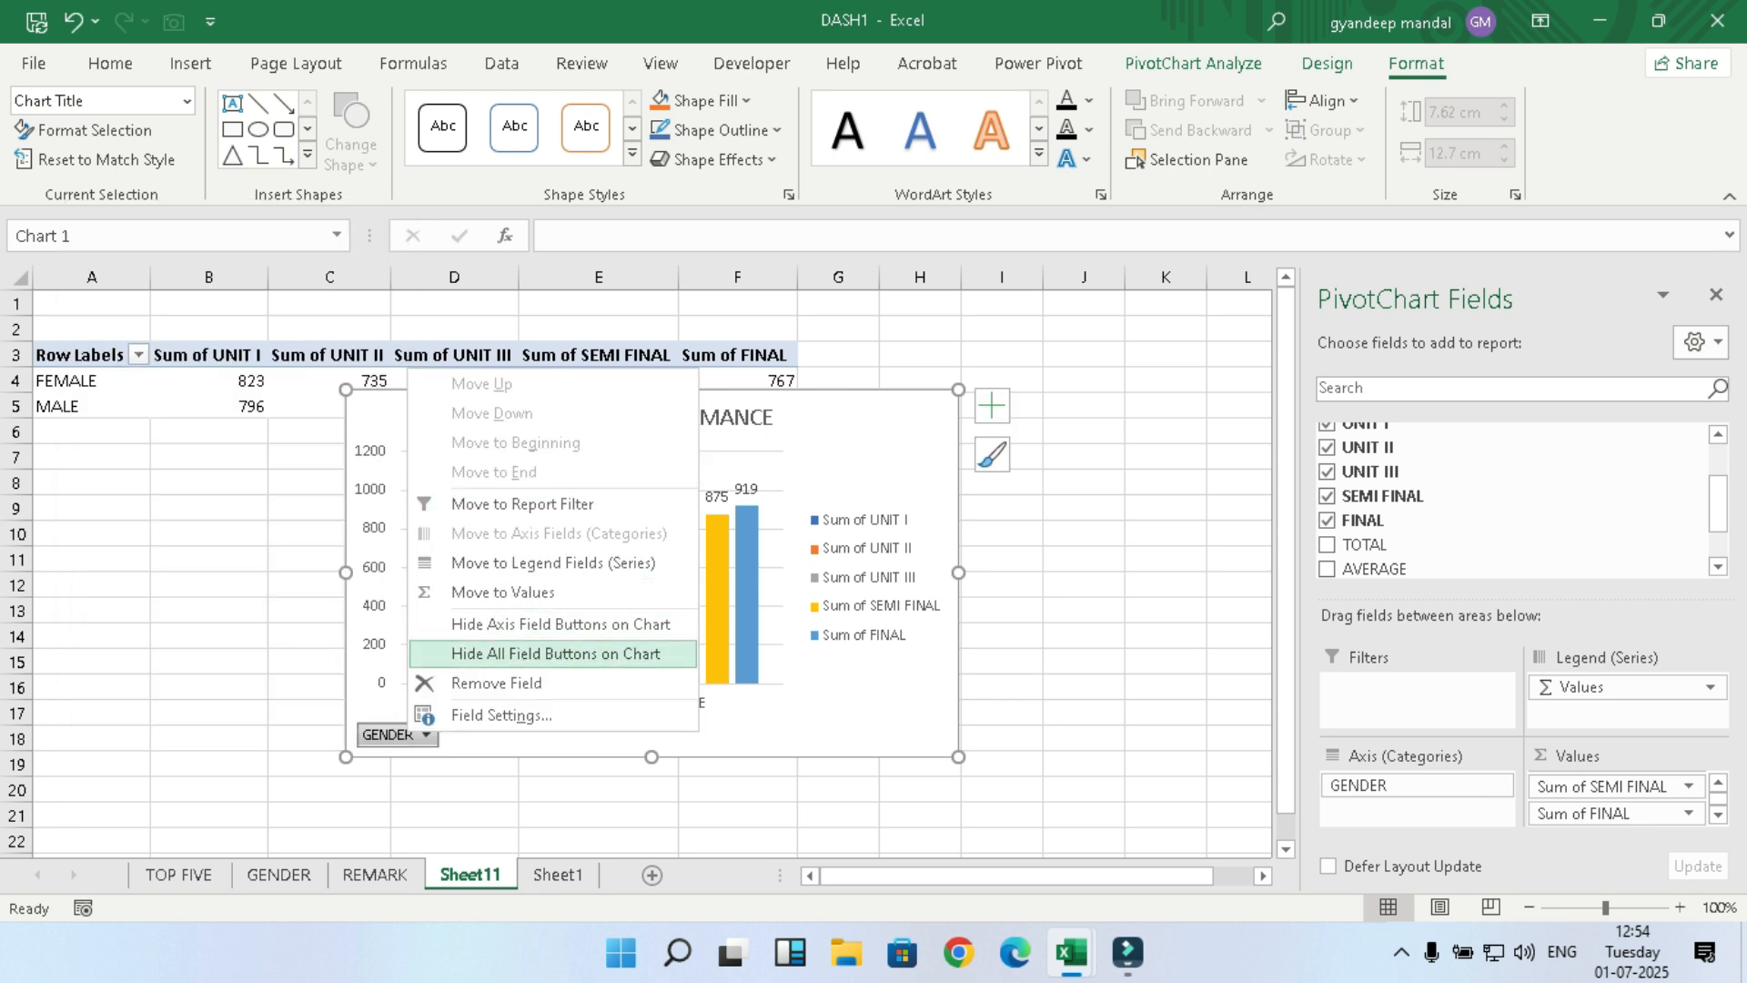
click(560, 624)
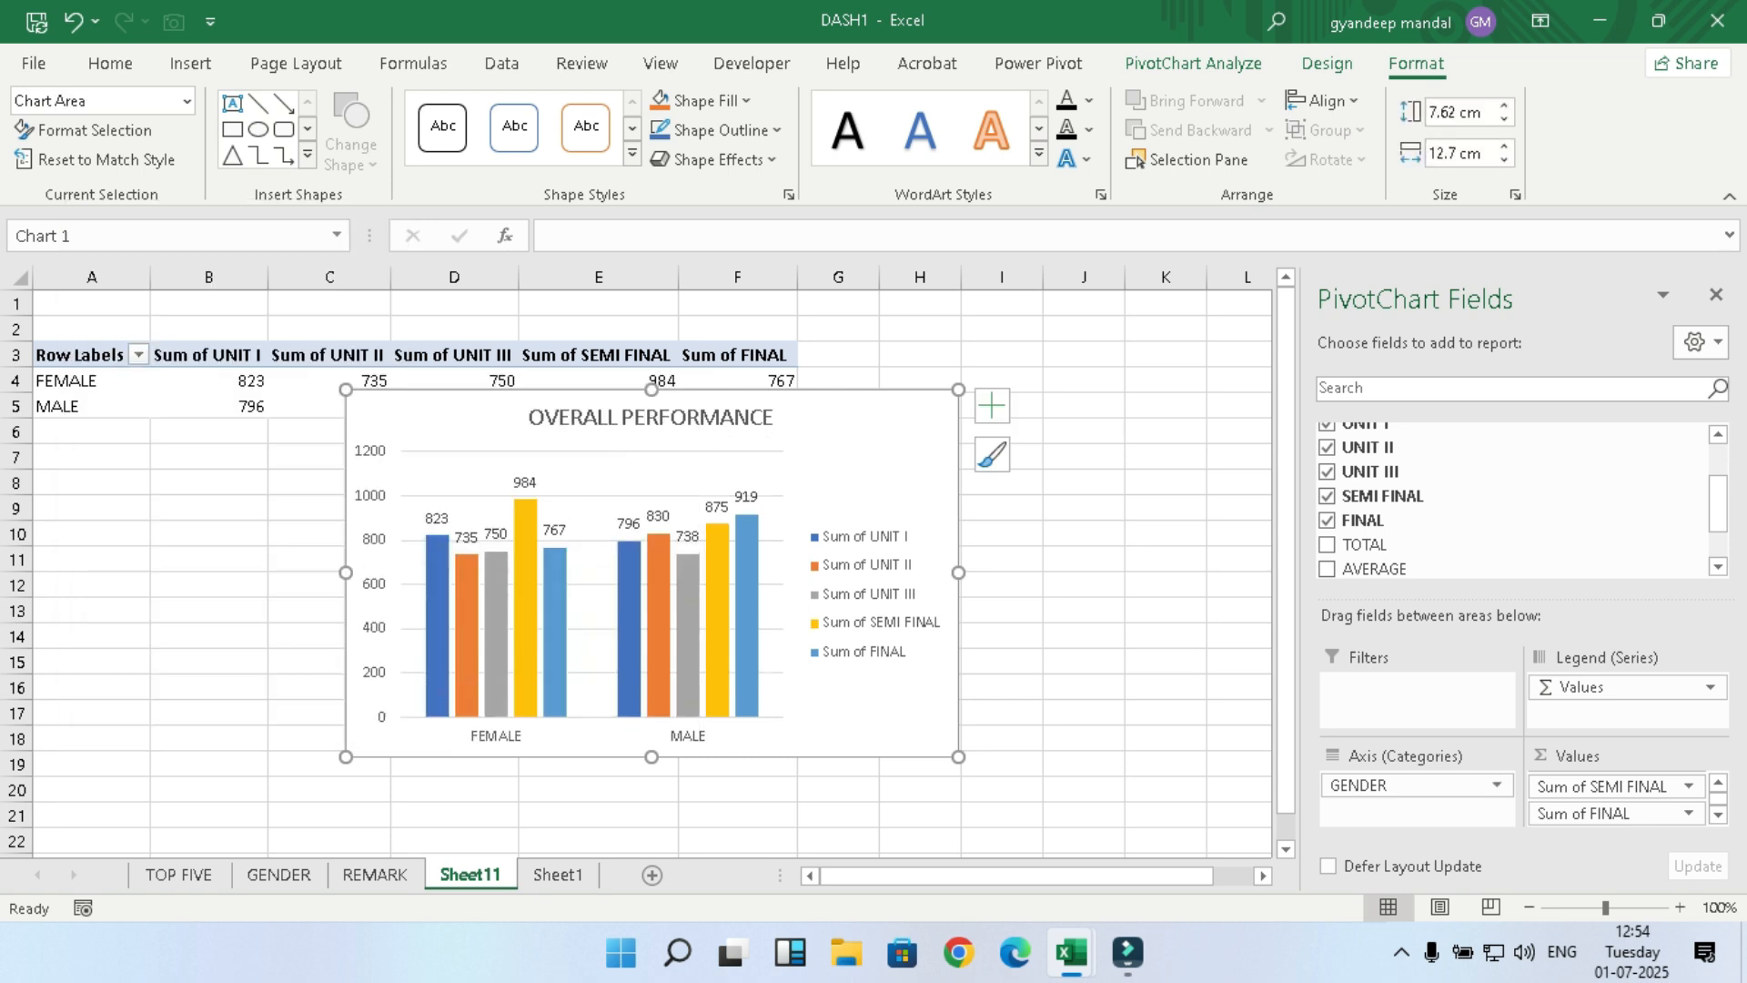
drag(847, 437, 903, 496)
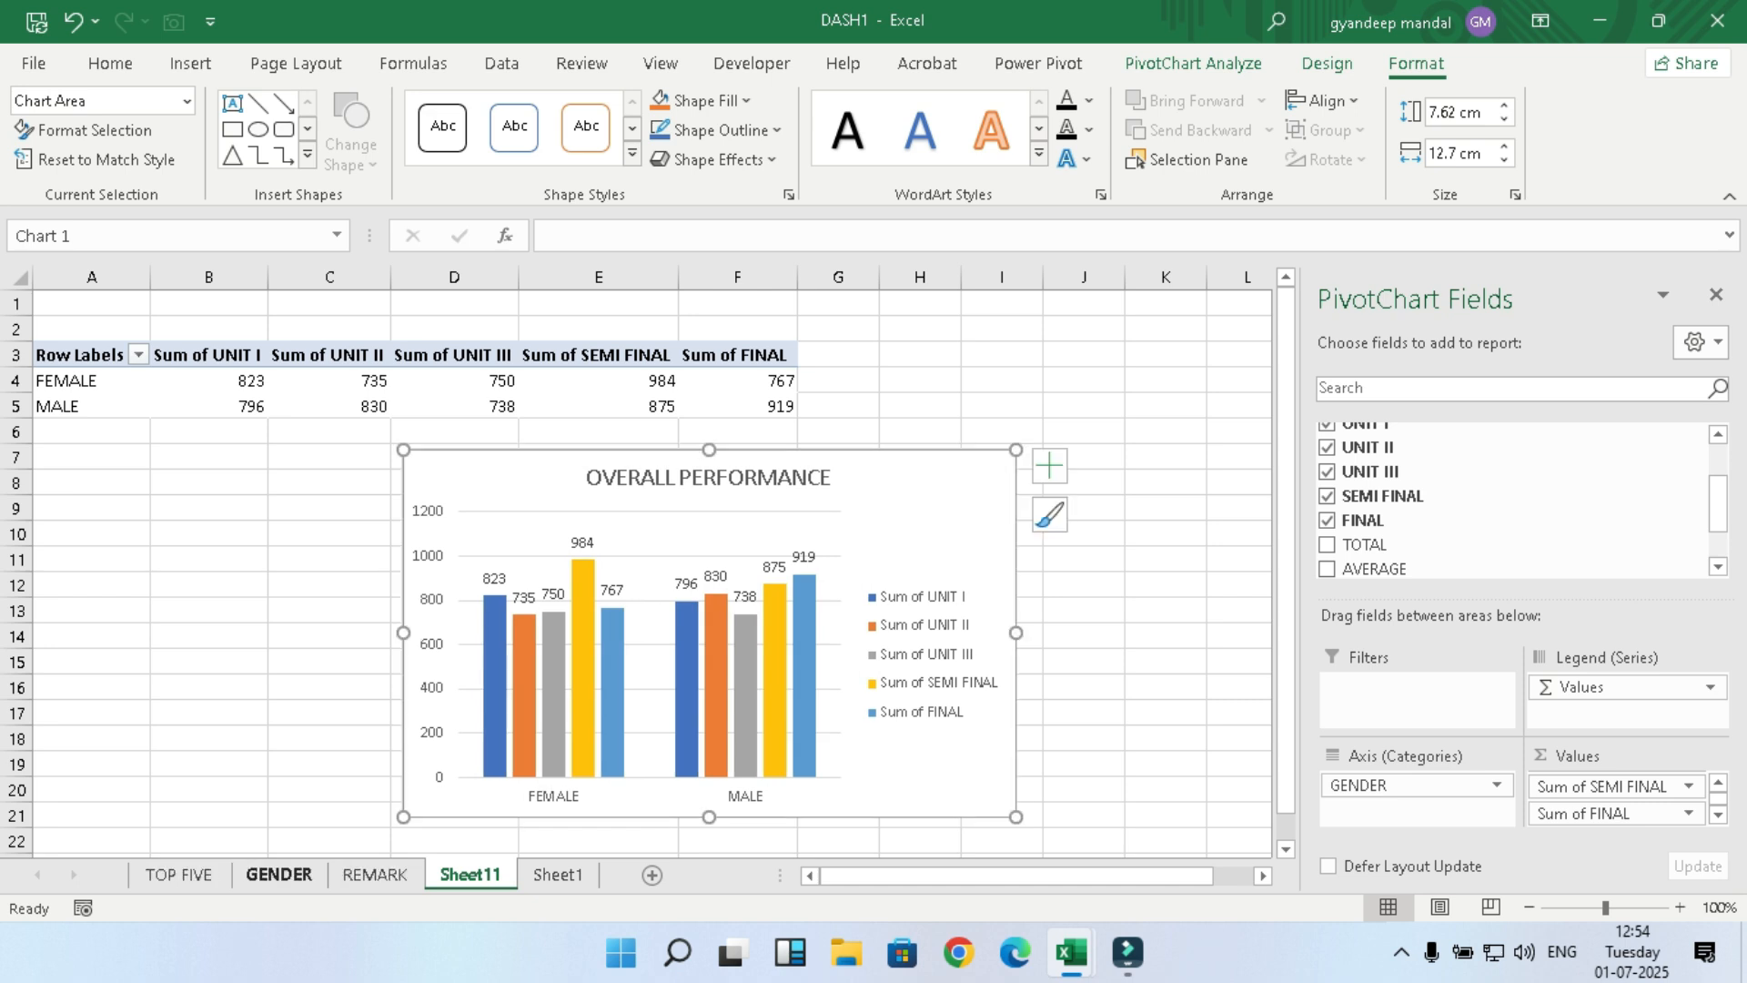
Step: Rename Sheet11, which holds the overall performance chart, as OVERALL
right_click(470, 881)
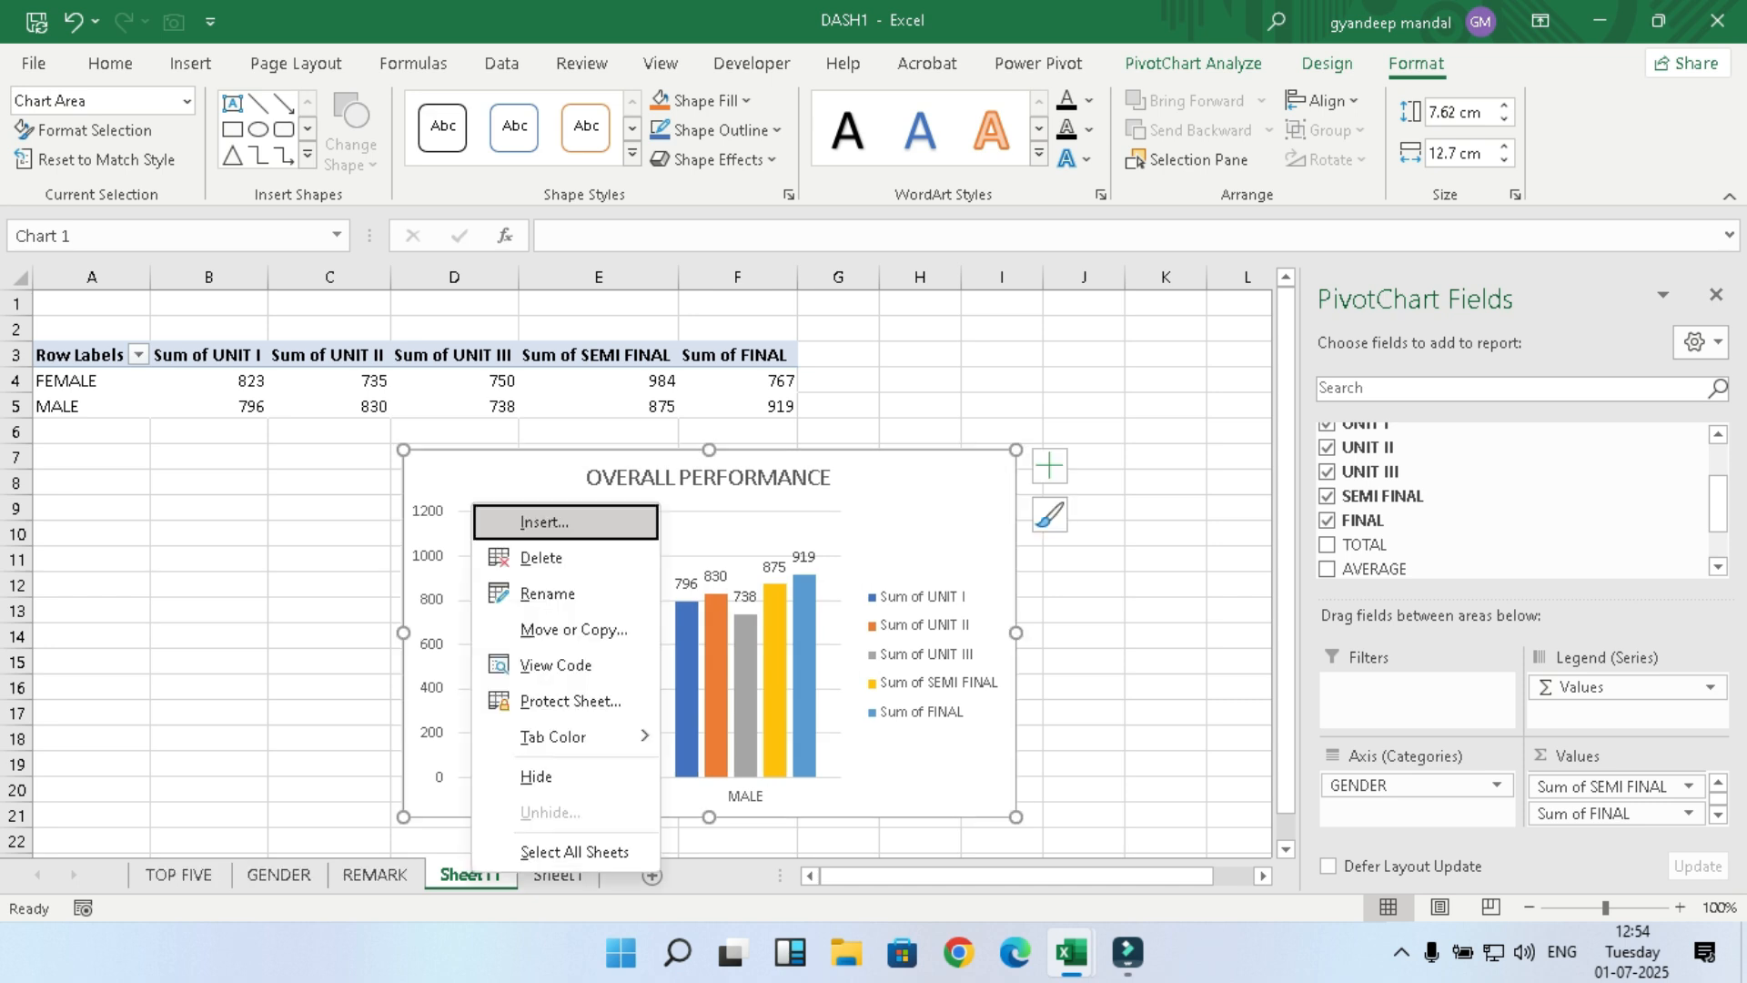
click(514, 593)
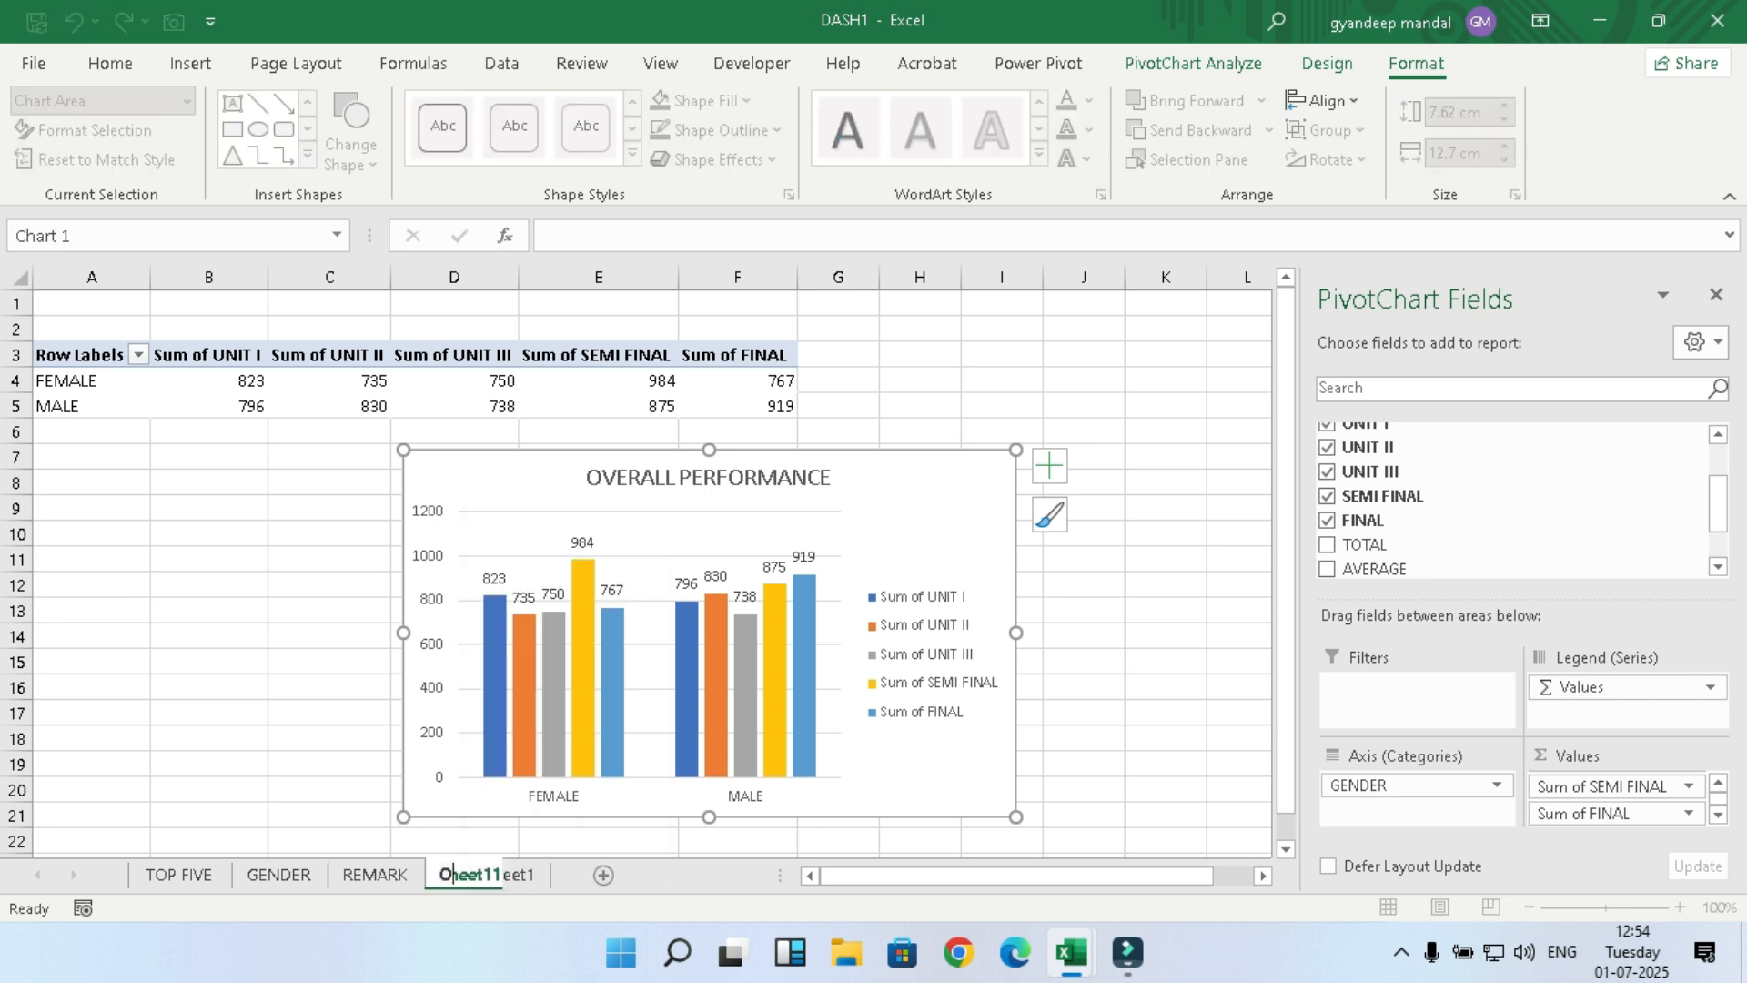
text(OVERALL)
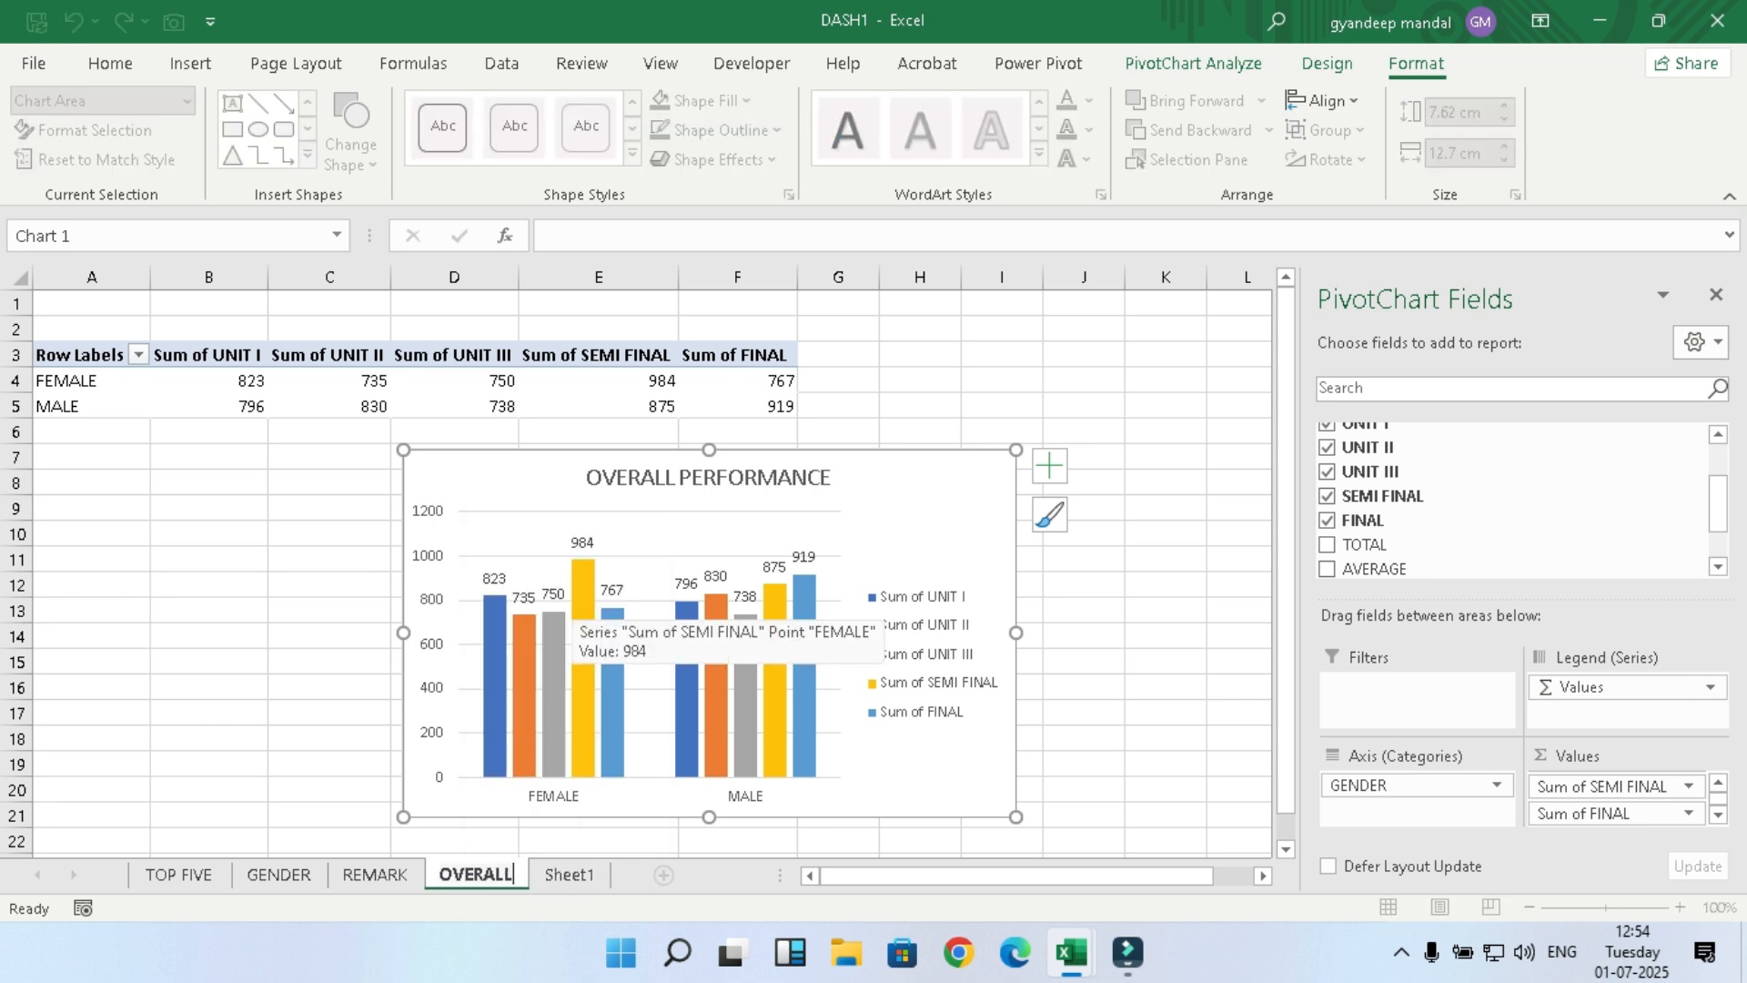
click(1165, 611)
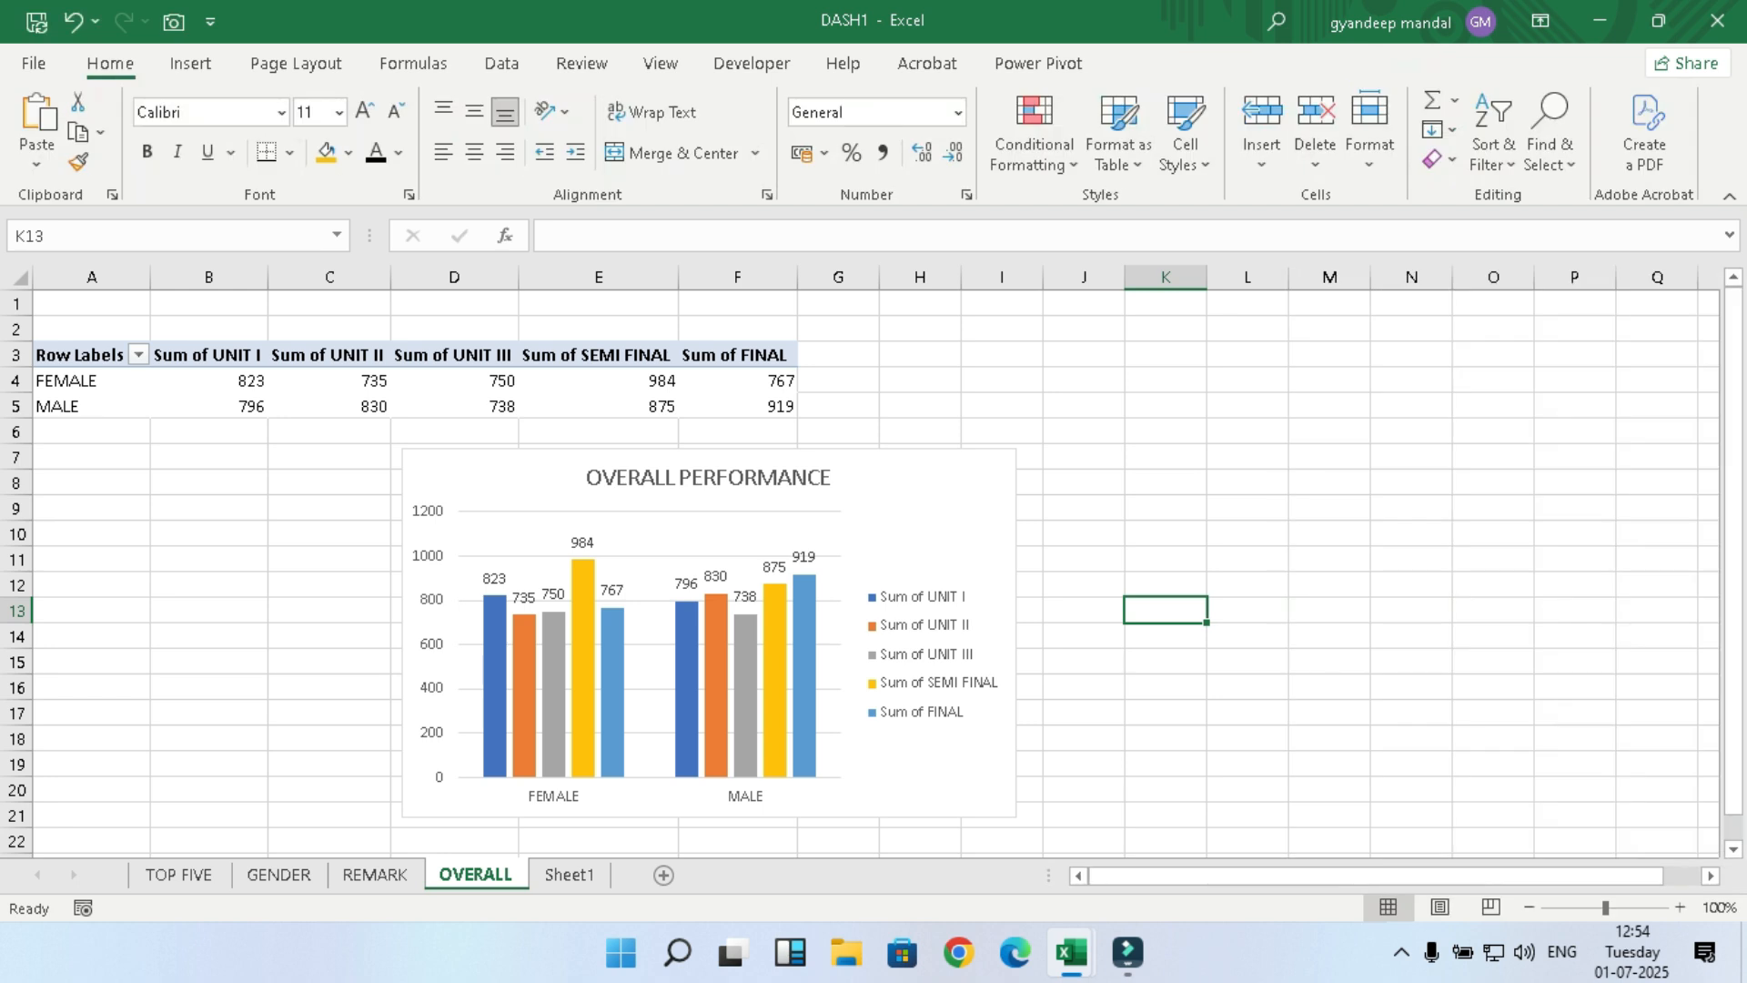
Step: Add a new worksheet and merge and centre its row 1 cells from column A across to about column U
click(664, 875)
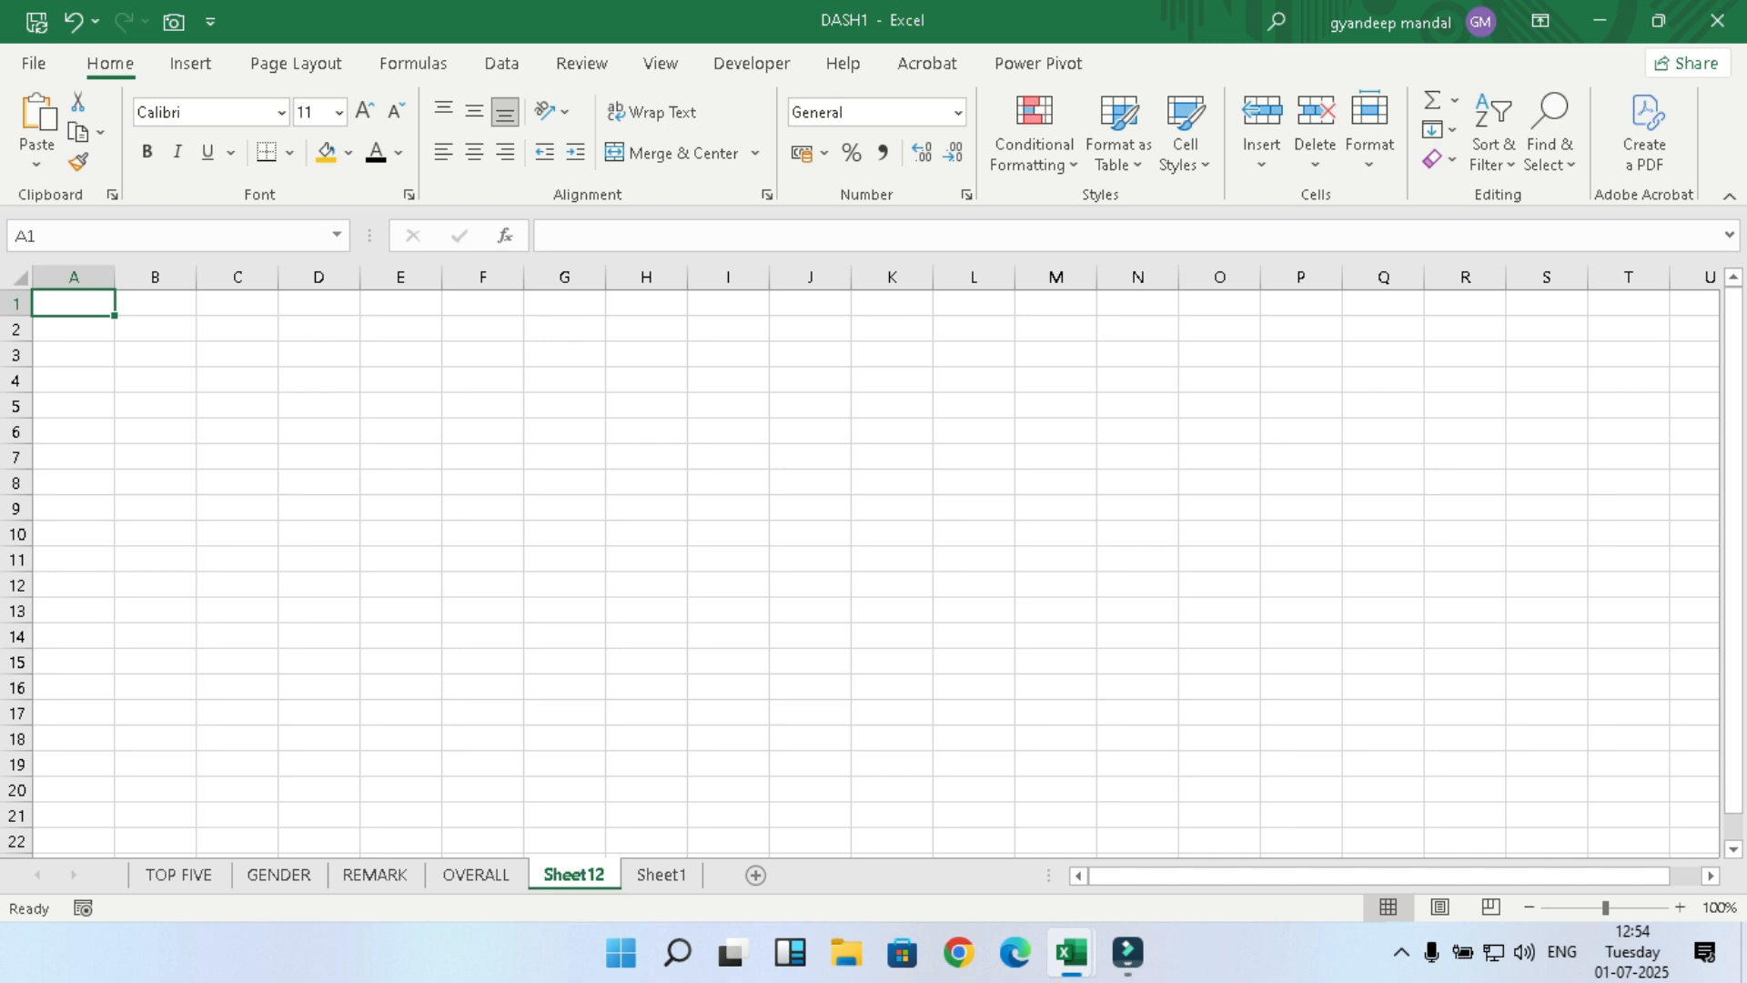
key(shift+Right)
key(shift+Right)
key(shift+Right)
key(shift+Right)
key(shift+Right)
key(shift+Right)
key(shift+Right)
key(shift+Right)
key(shift+Right)
key(shift+Right)
key(shift+Right)
key(shift+Right)
key(shift+Right)
key(shift+Right)
key(shift+Right)
key(shift+Right)
key(shift+Right)
key(shift+Right)
key(shift+Right)
key(shift+Right)
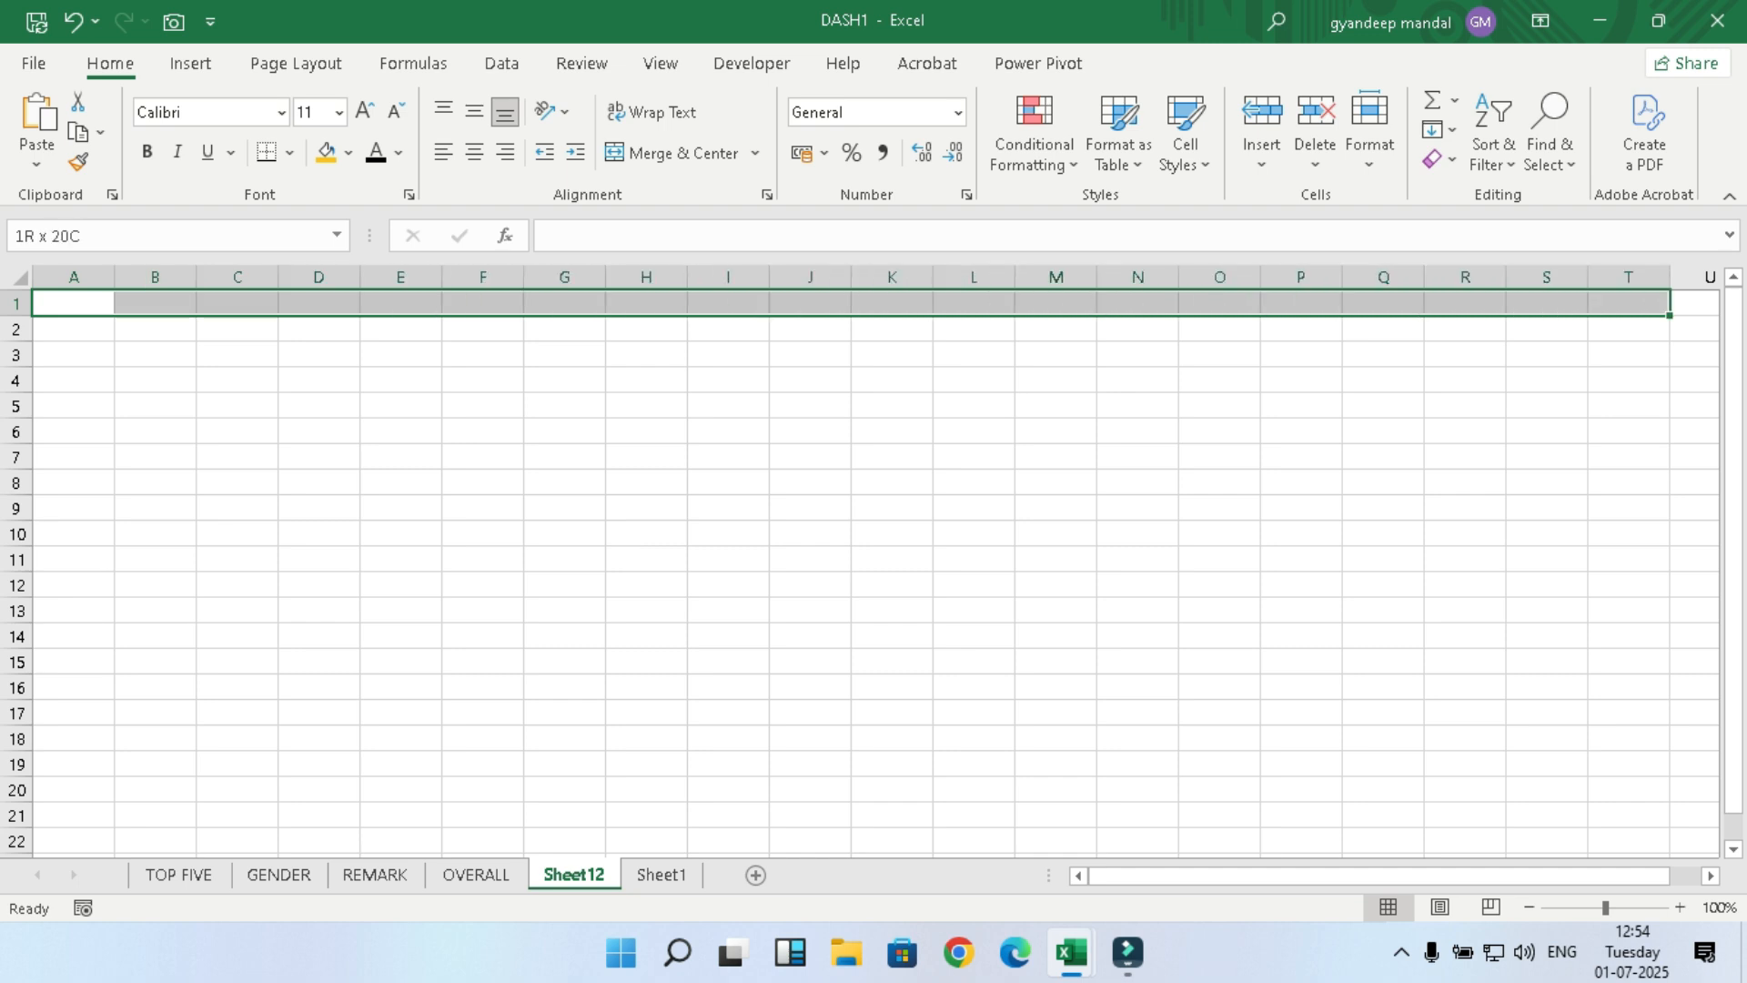
click(674, 153)
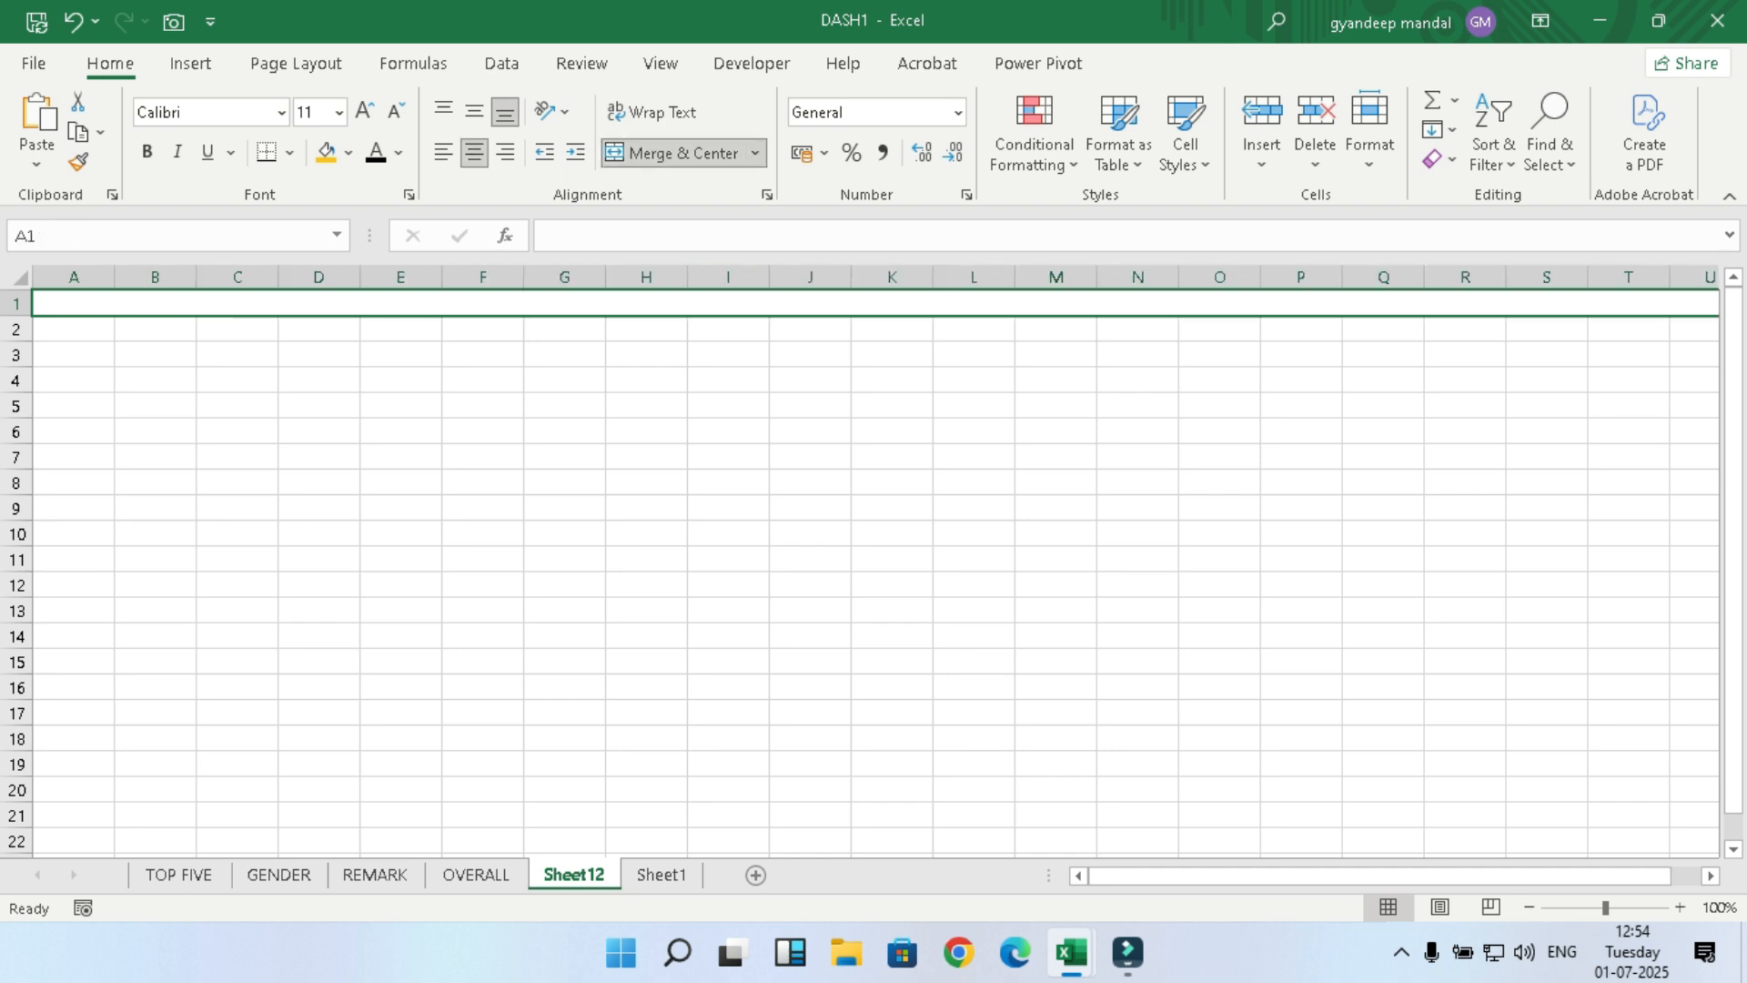
Step: Enter the heading ANNUAL REPORT in the merged row 1 cell of Sheet12
double_click(875, 304)
text(A)
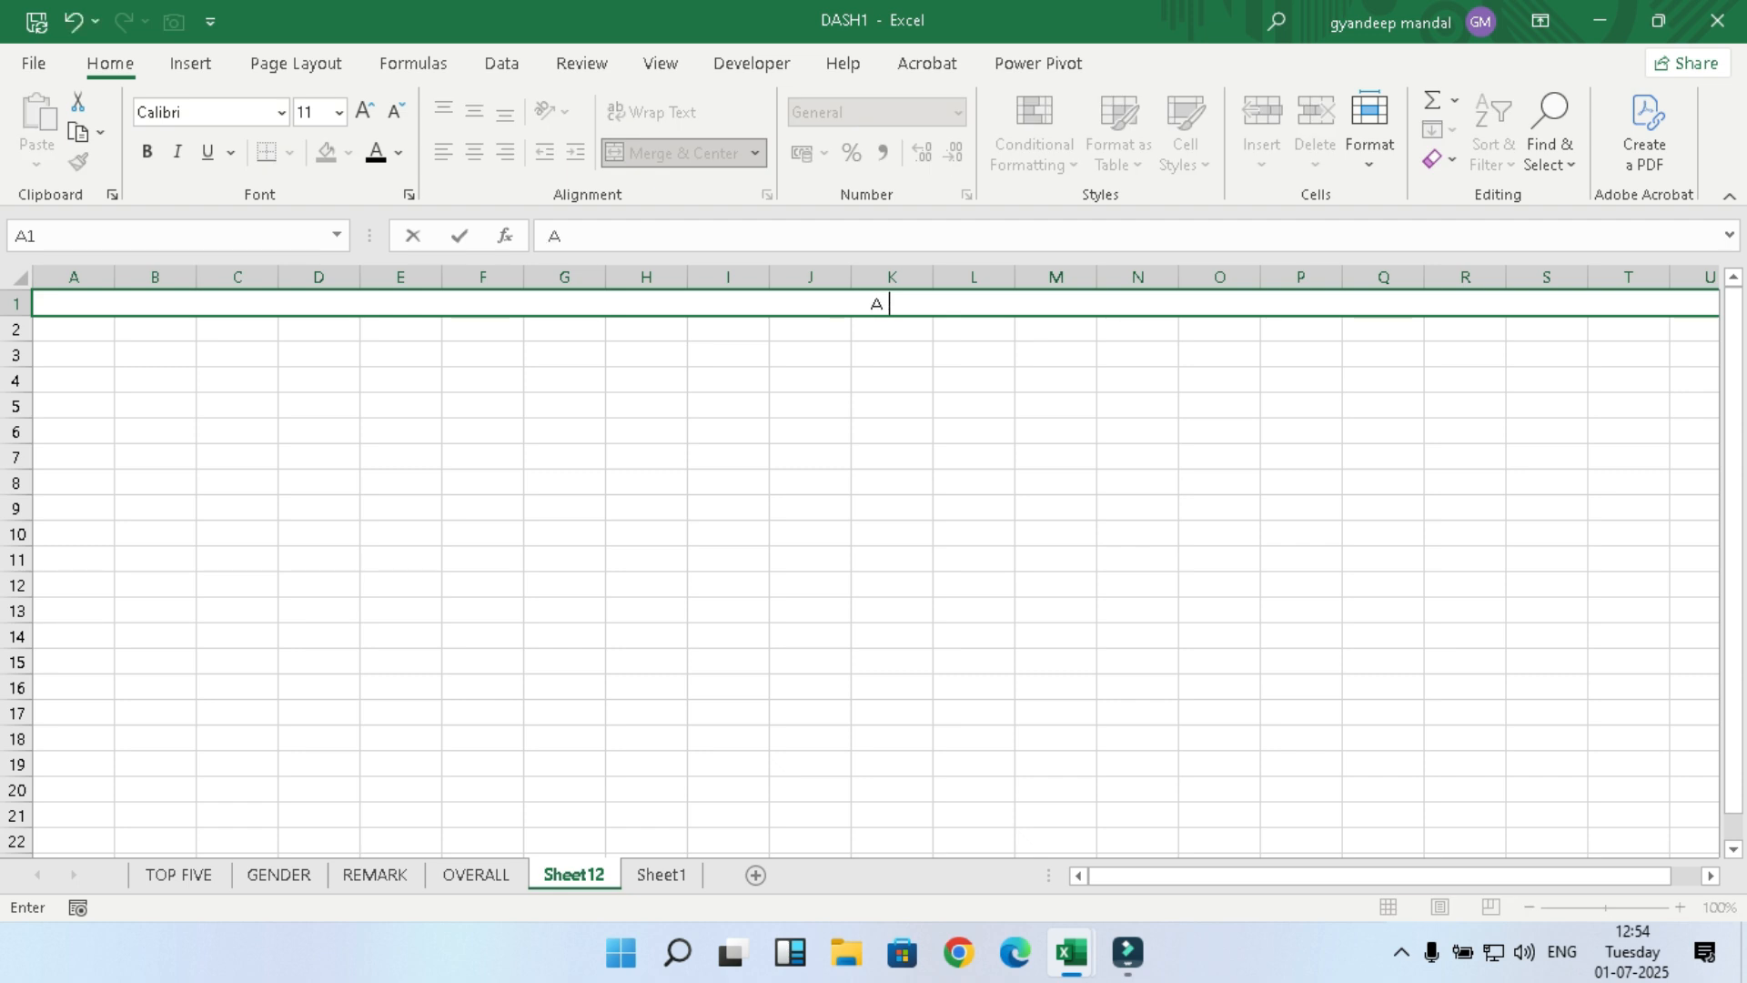
text(NNUAL RE)
text(T)
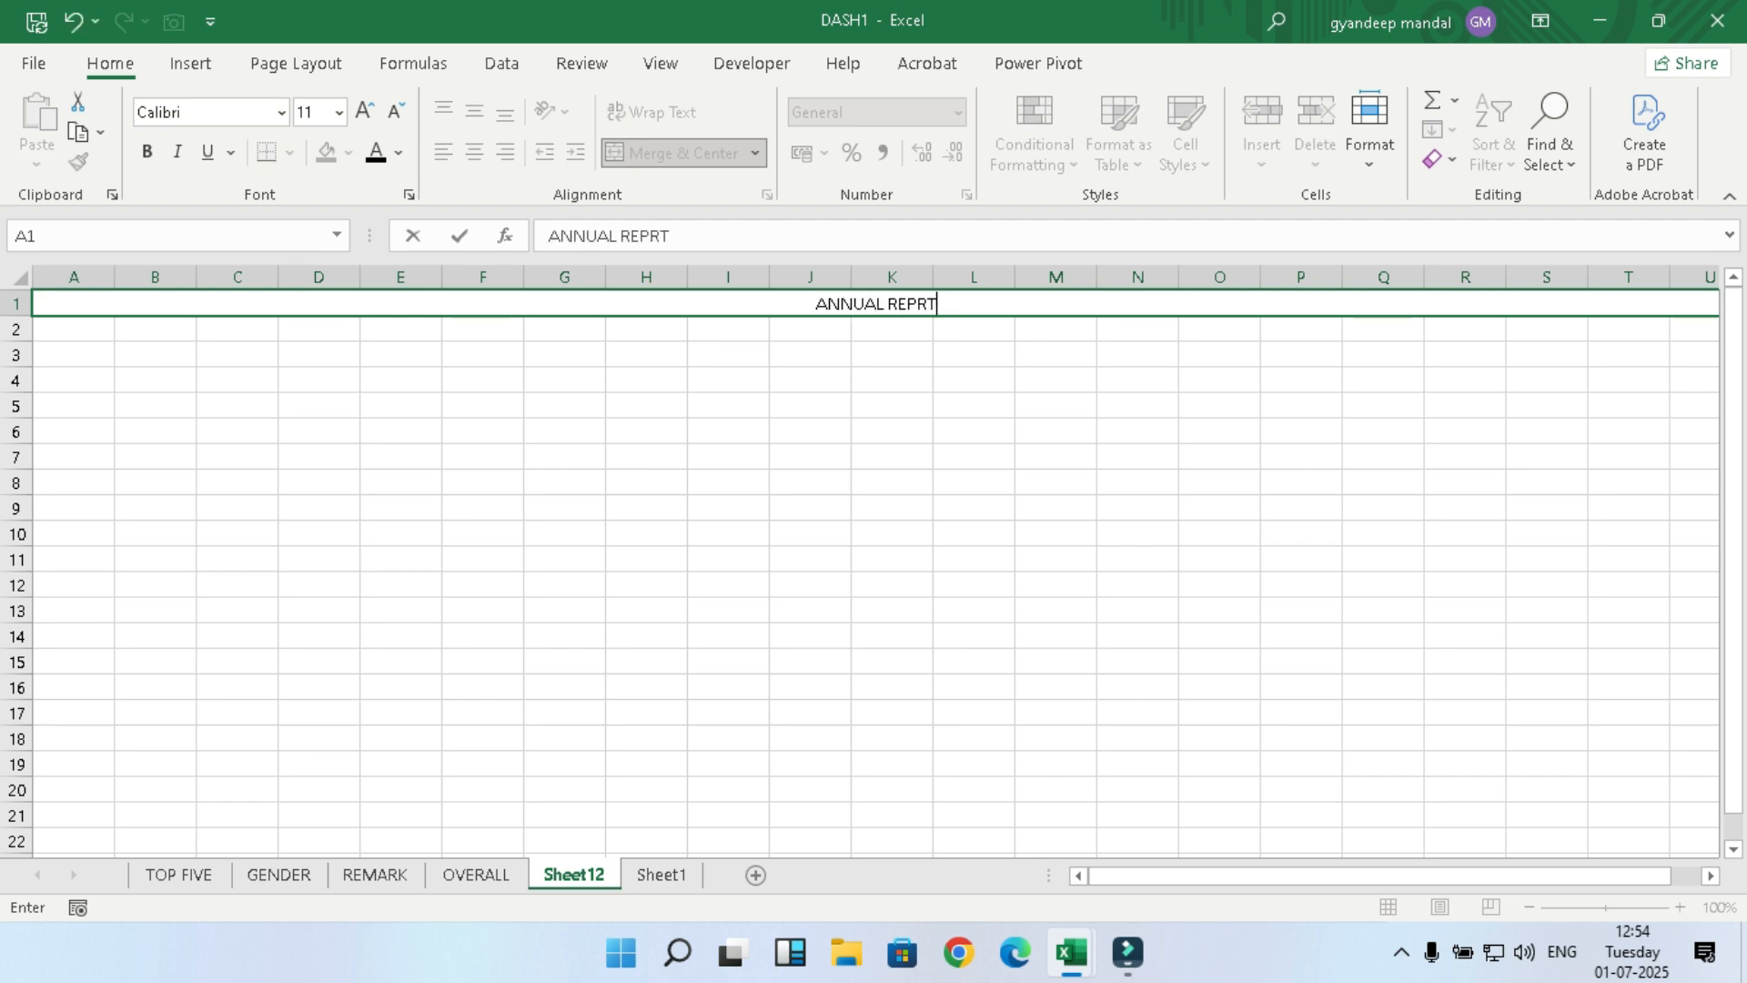
key(BackSpace)
key(BackSpace)
text(ORT)
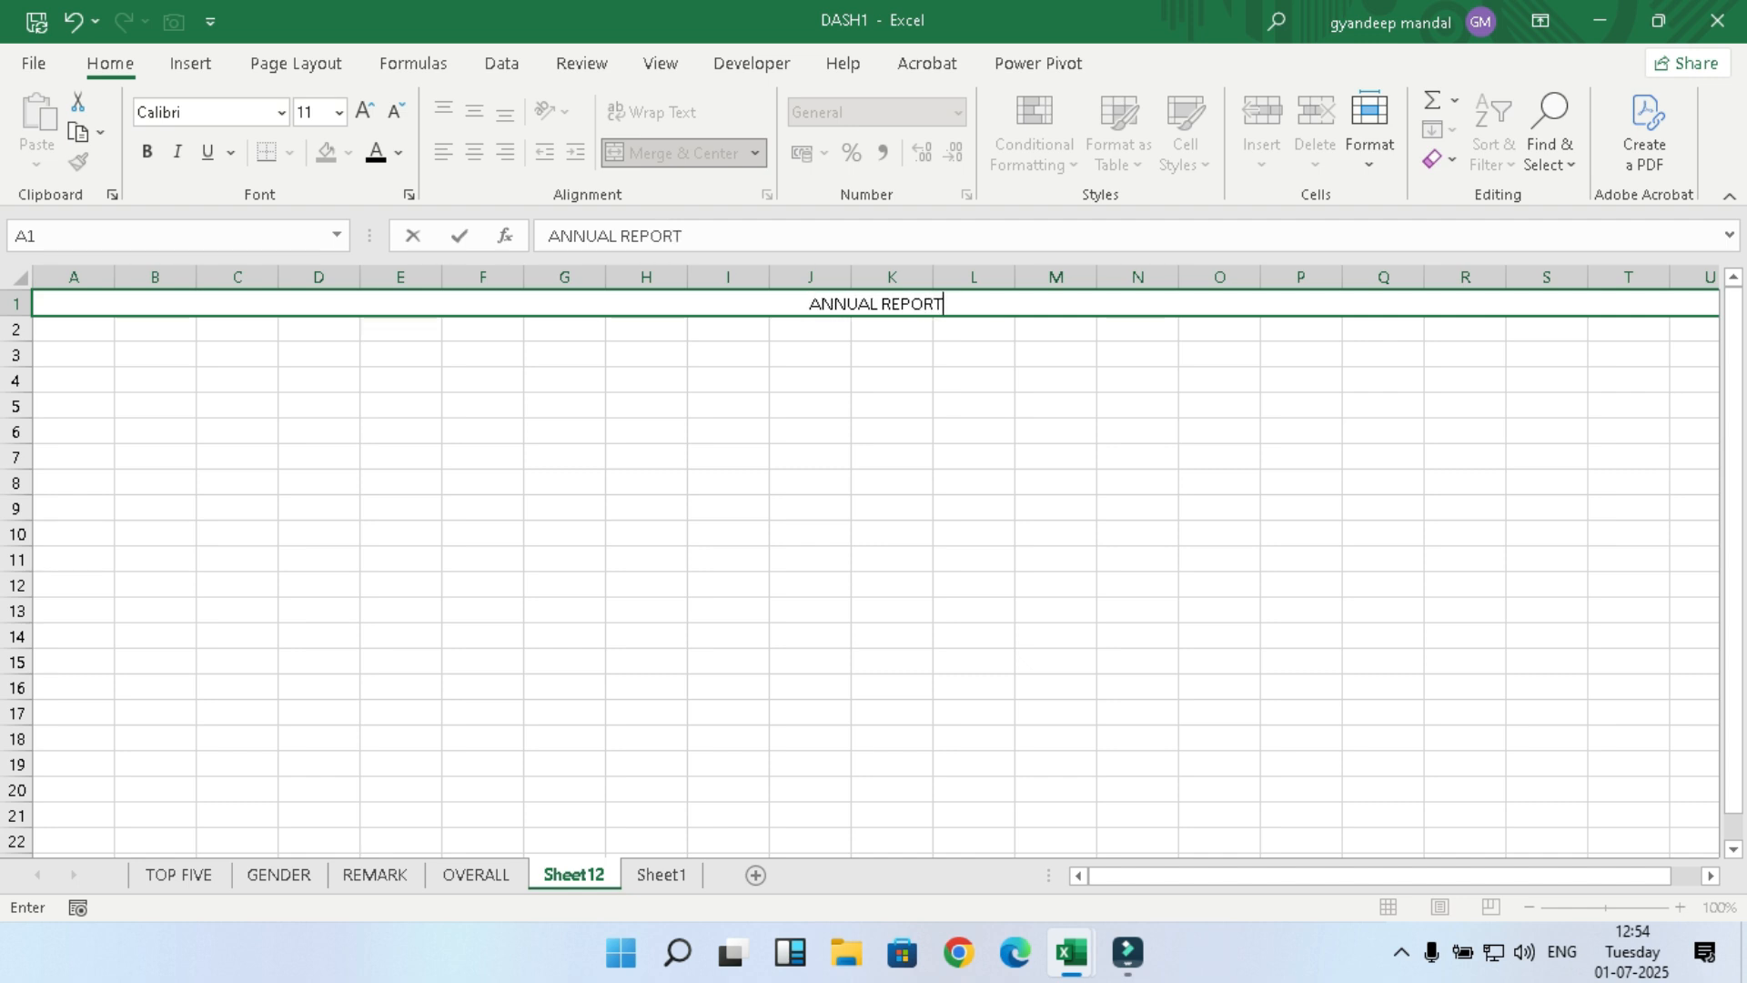
click(646, 381)
Step: Format the ANNUAL REPORT heading as bold with a gold fill and font size 18
click(618, 304)
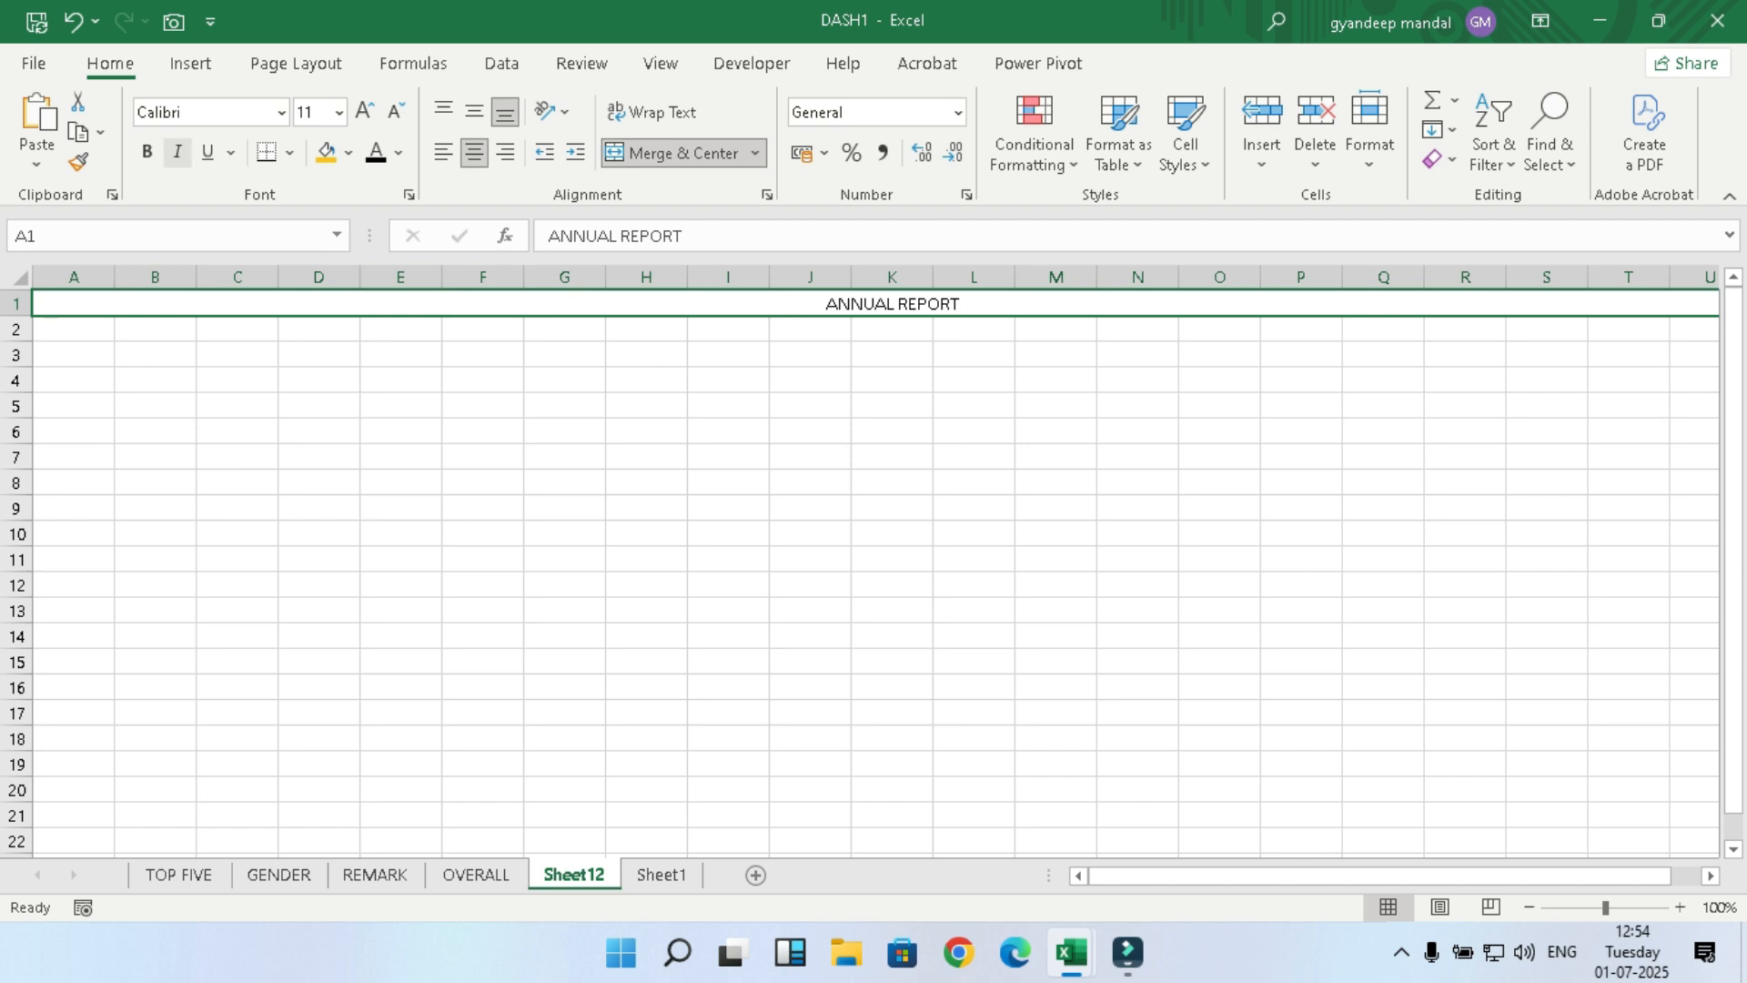
click(147, 152)
click(349, 153)
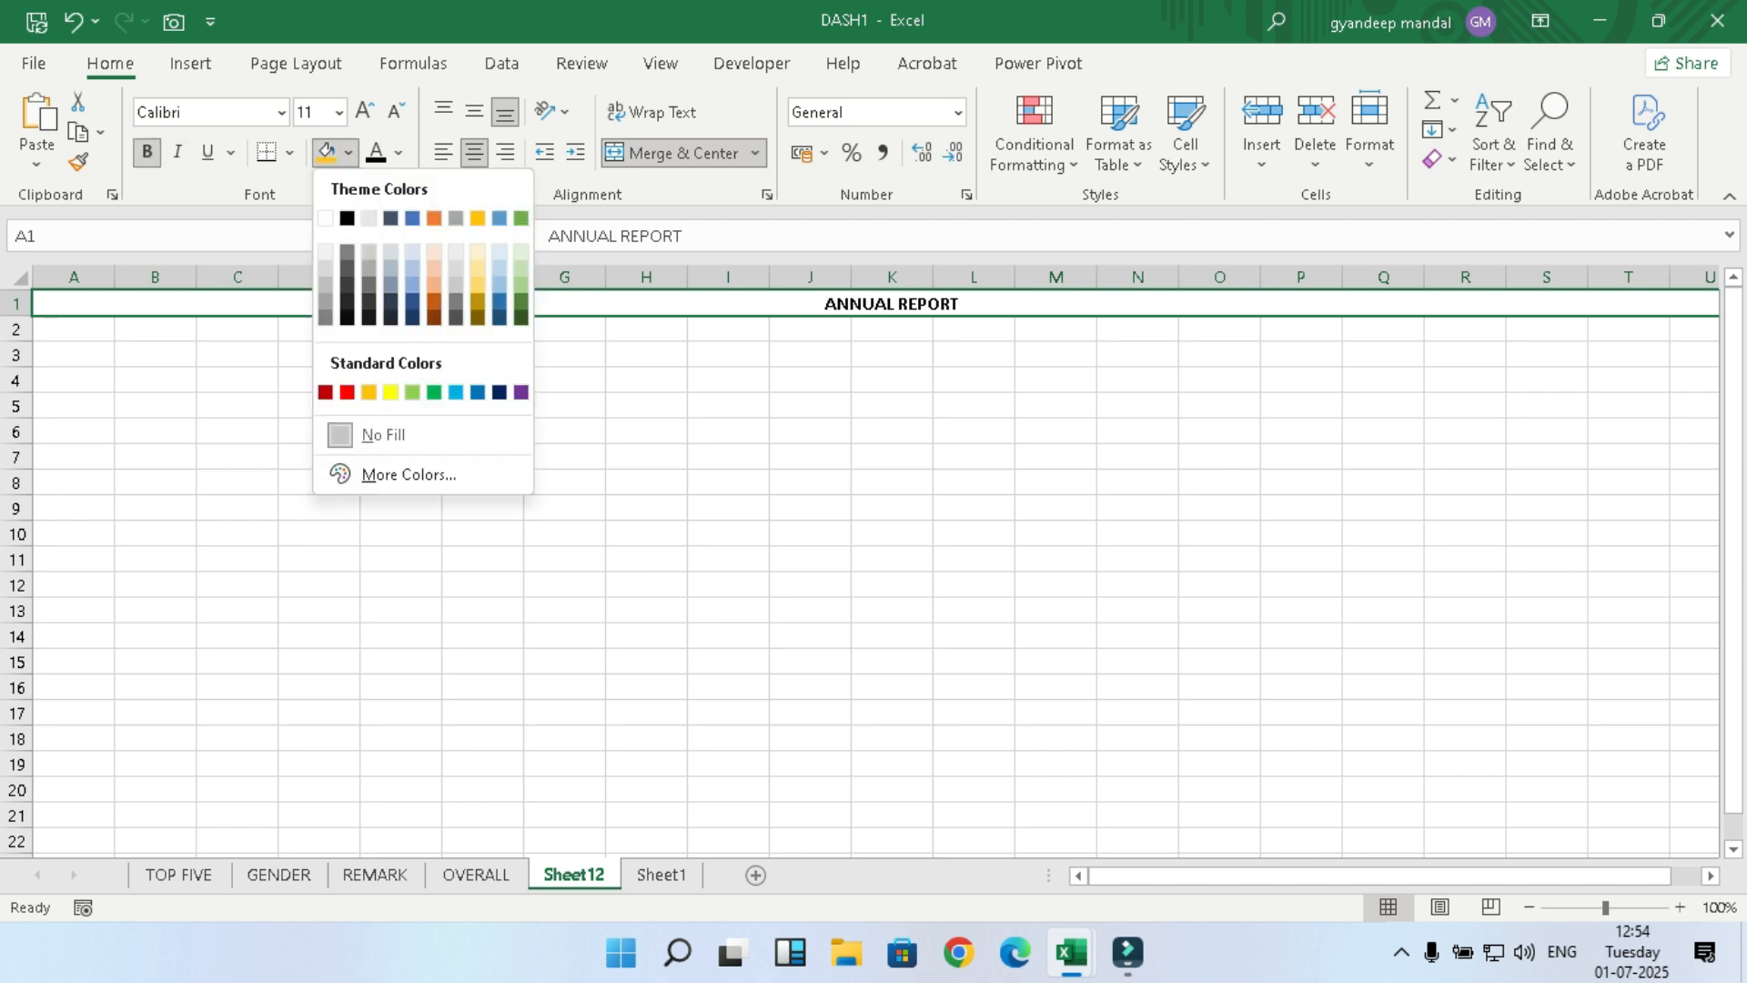
click(478, 218)
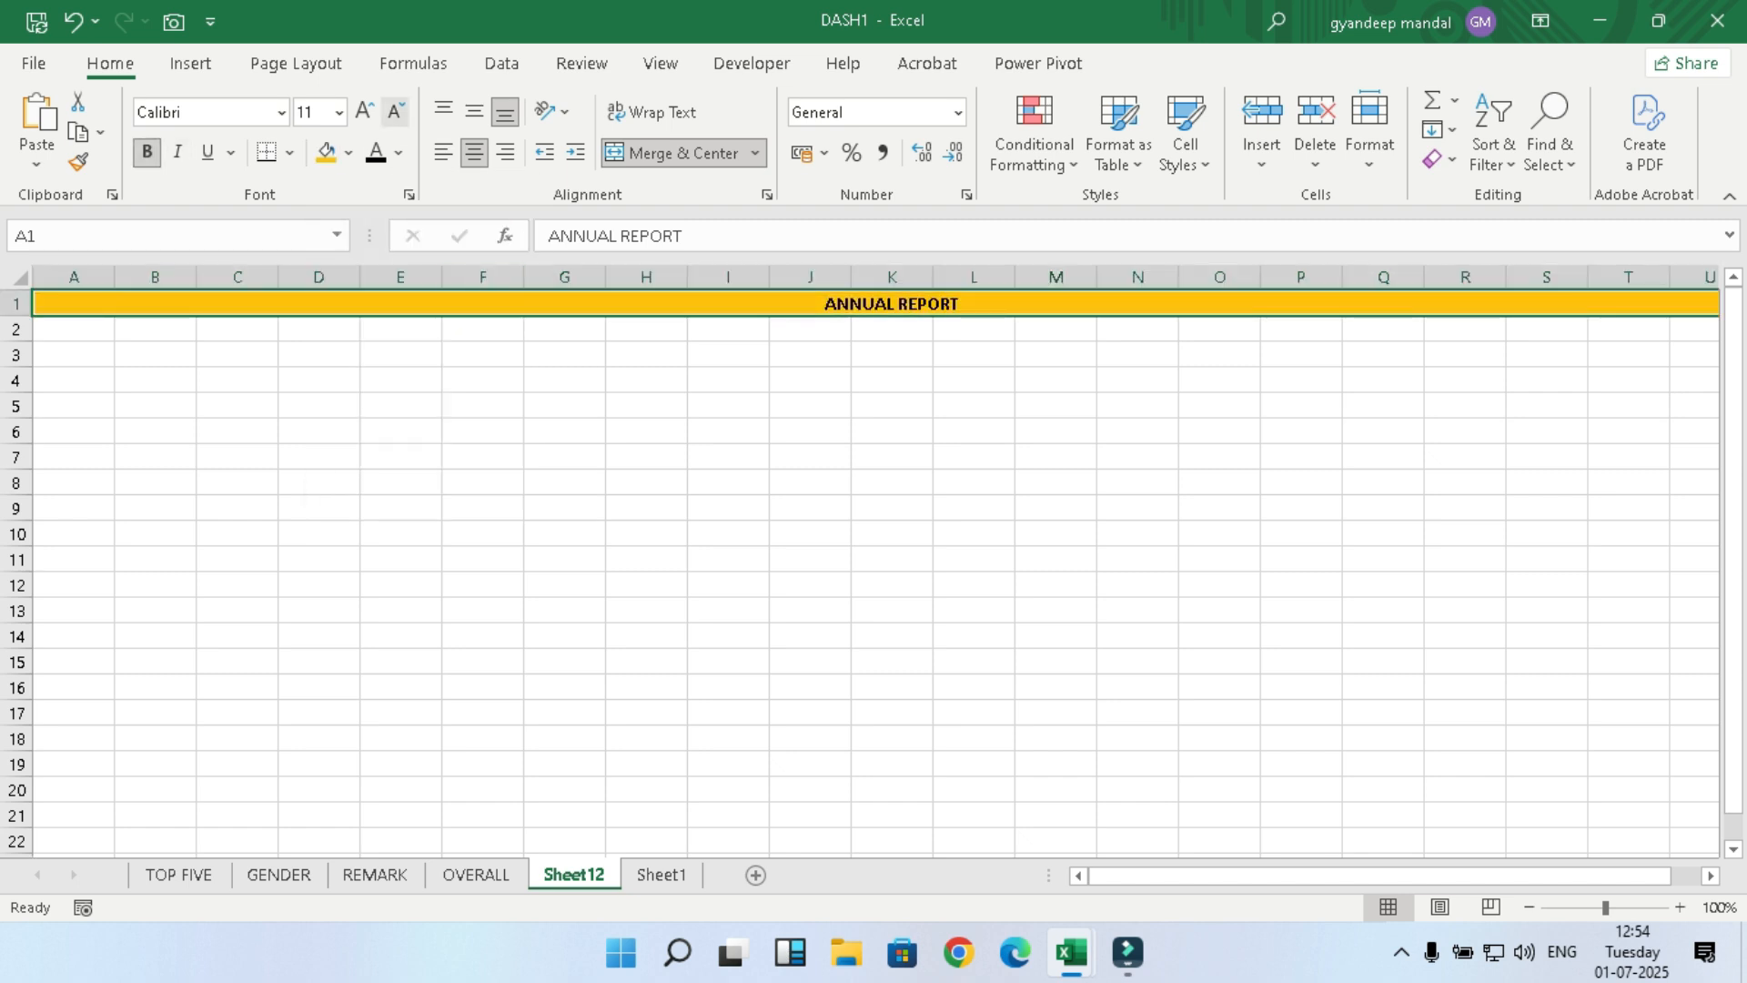
click(364, 111)
click(364, 111)
click(364, 111)
click(364, 111)
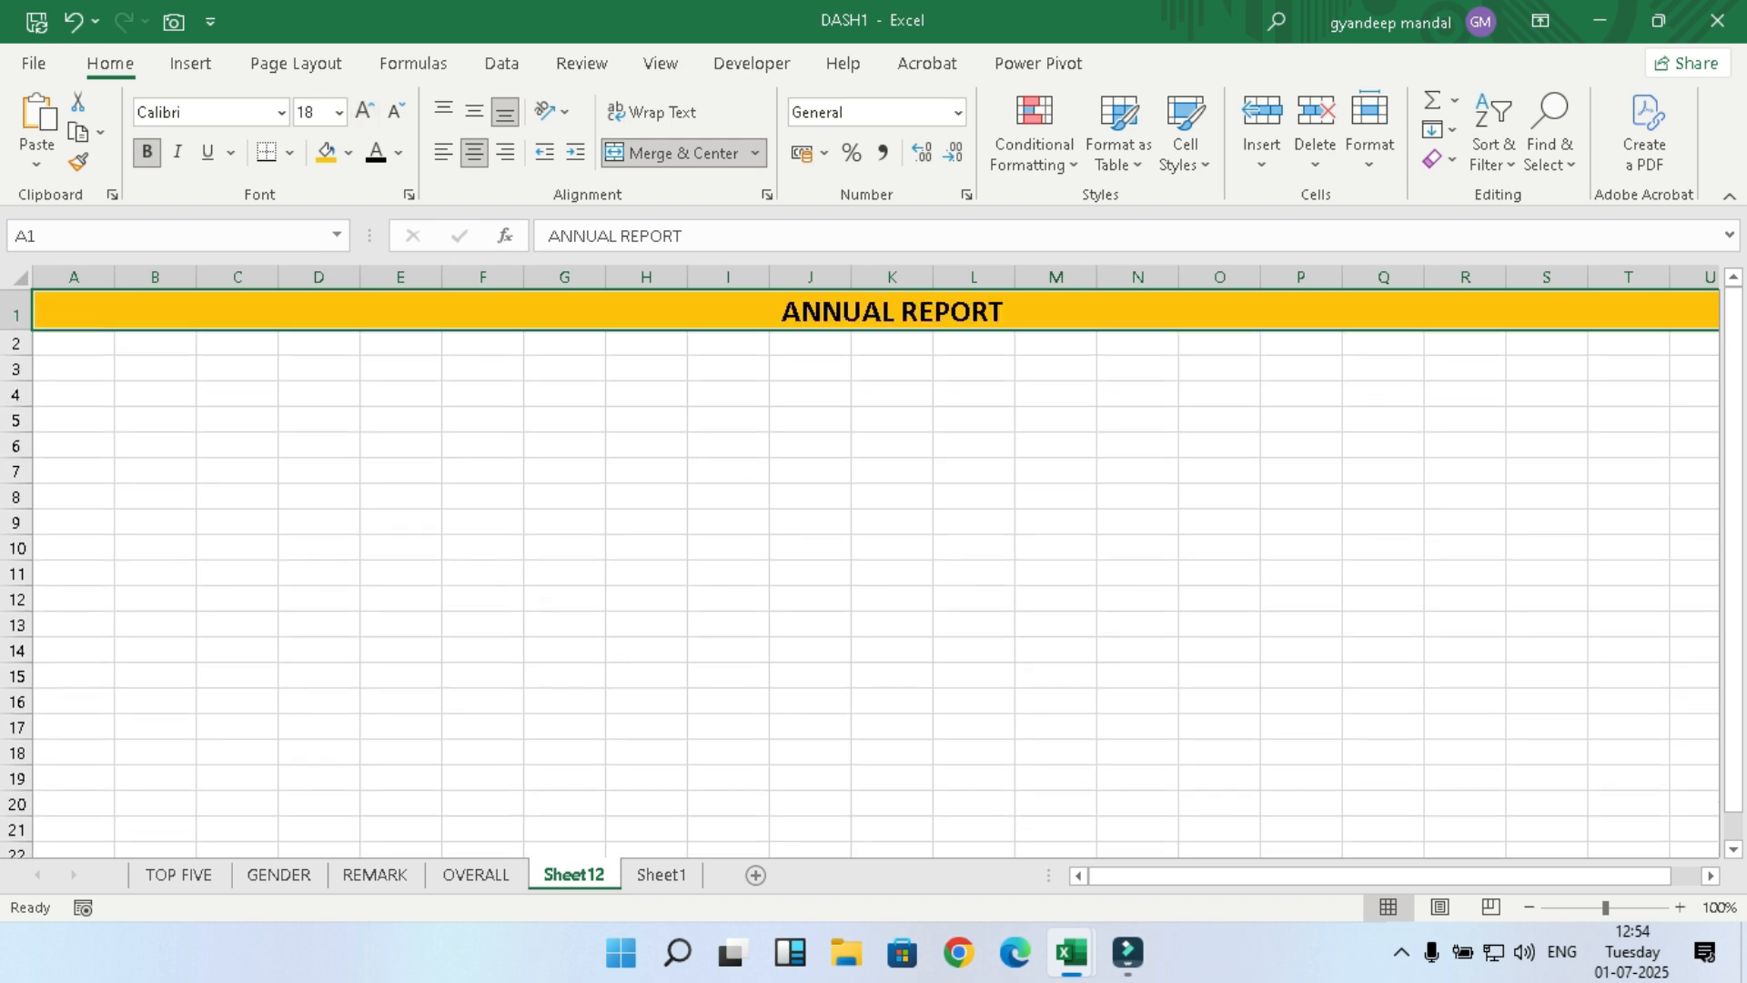
Step: Hide the sheet's gridlines and fill the cell area below the heading with light grey
drag(73, 343, 1692, 850)
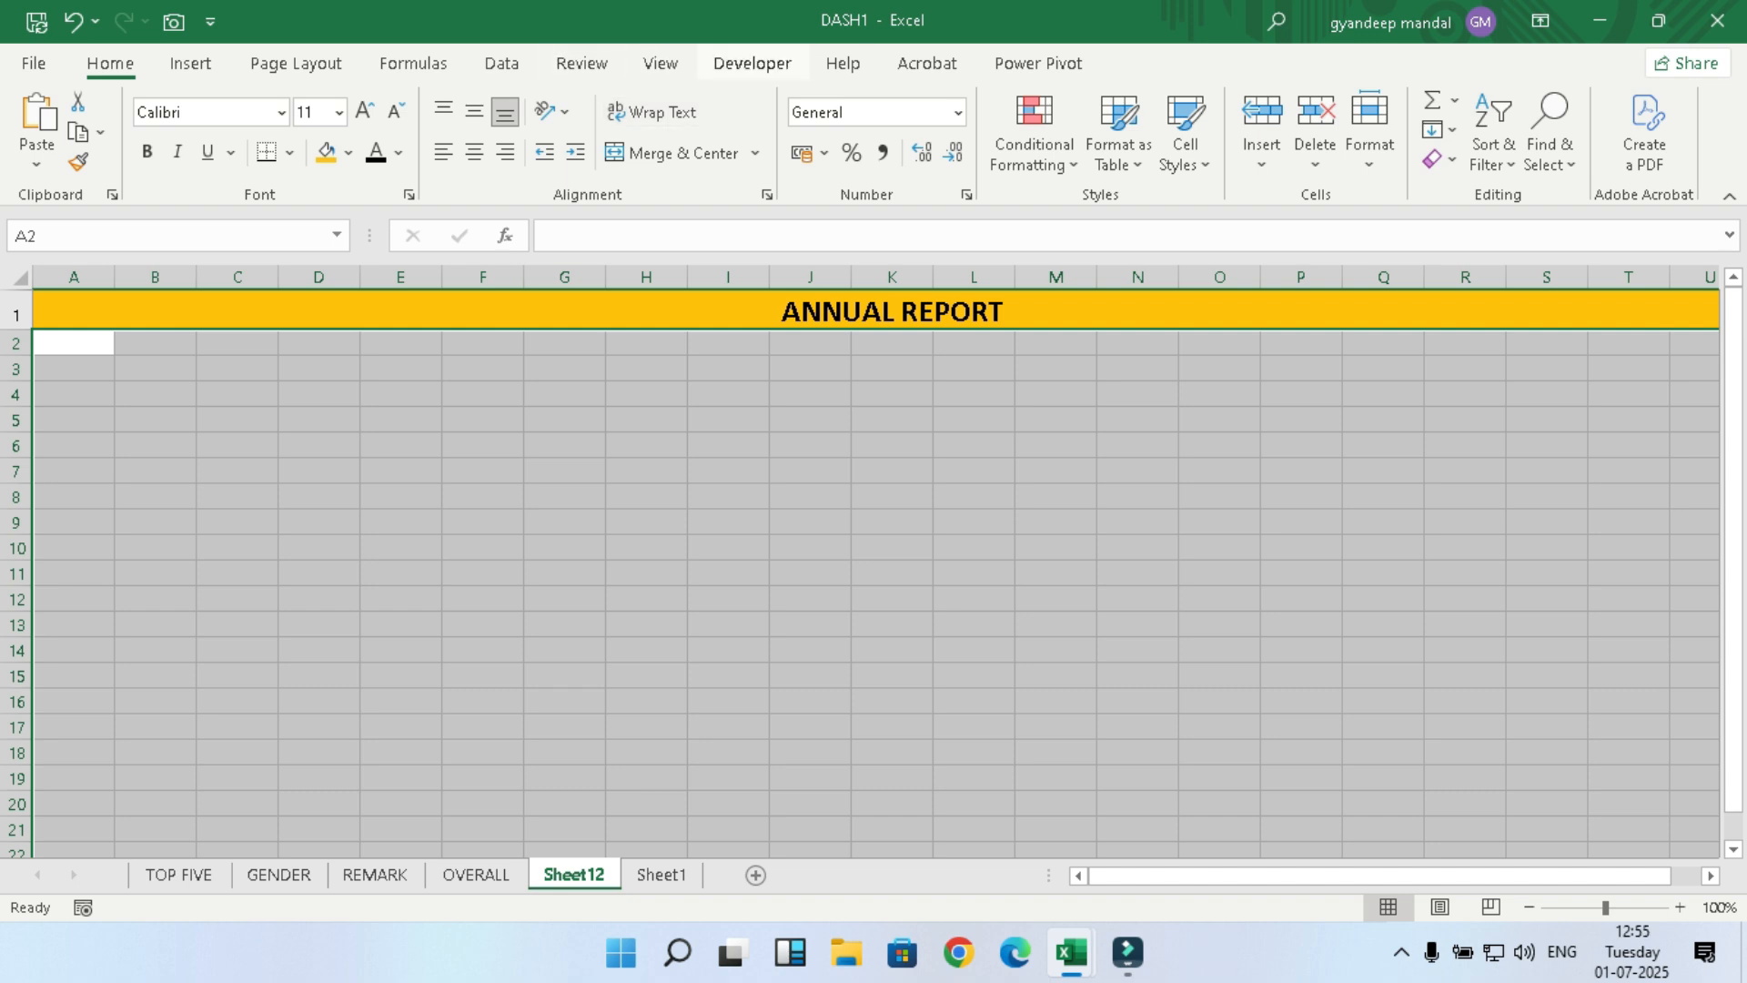
click(661, 63)
click(295, 152)
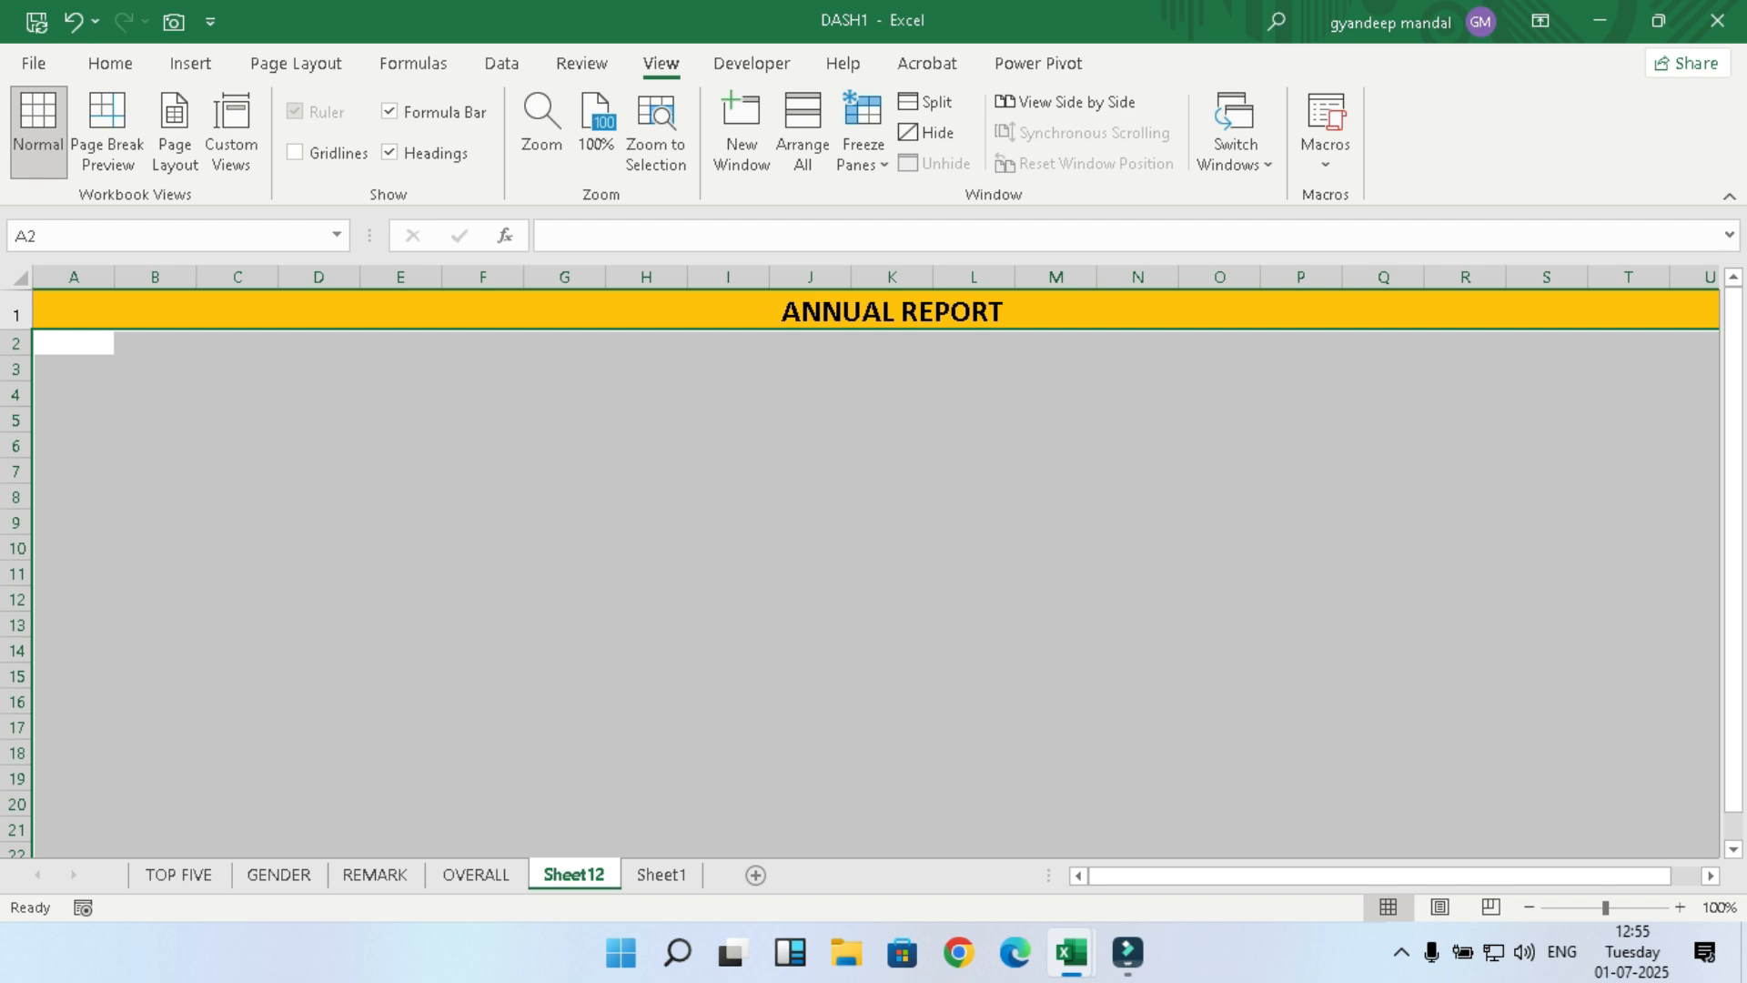
click(111, 64)
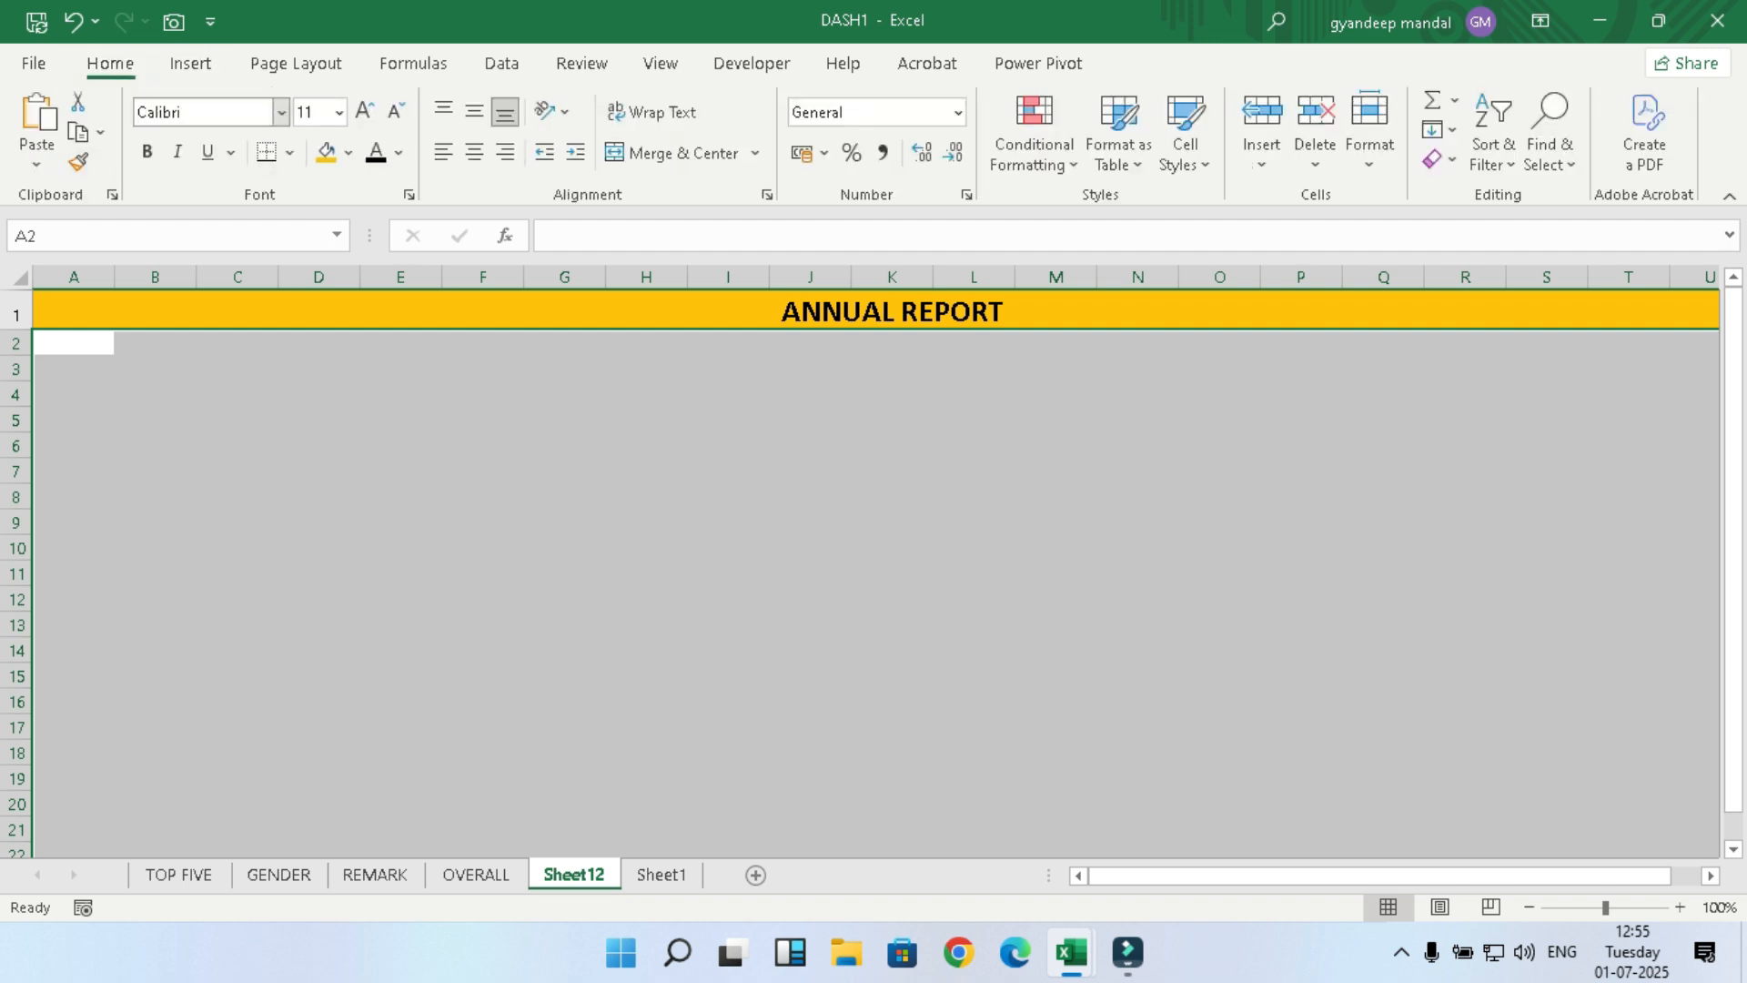
click(349, 151)
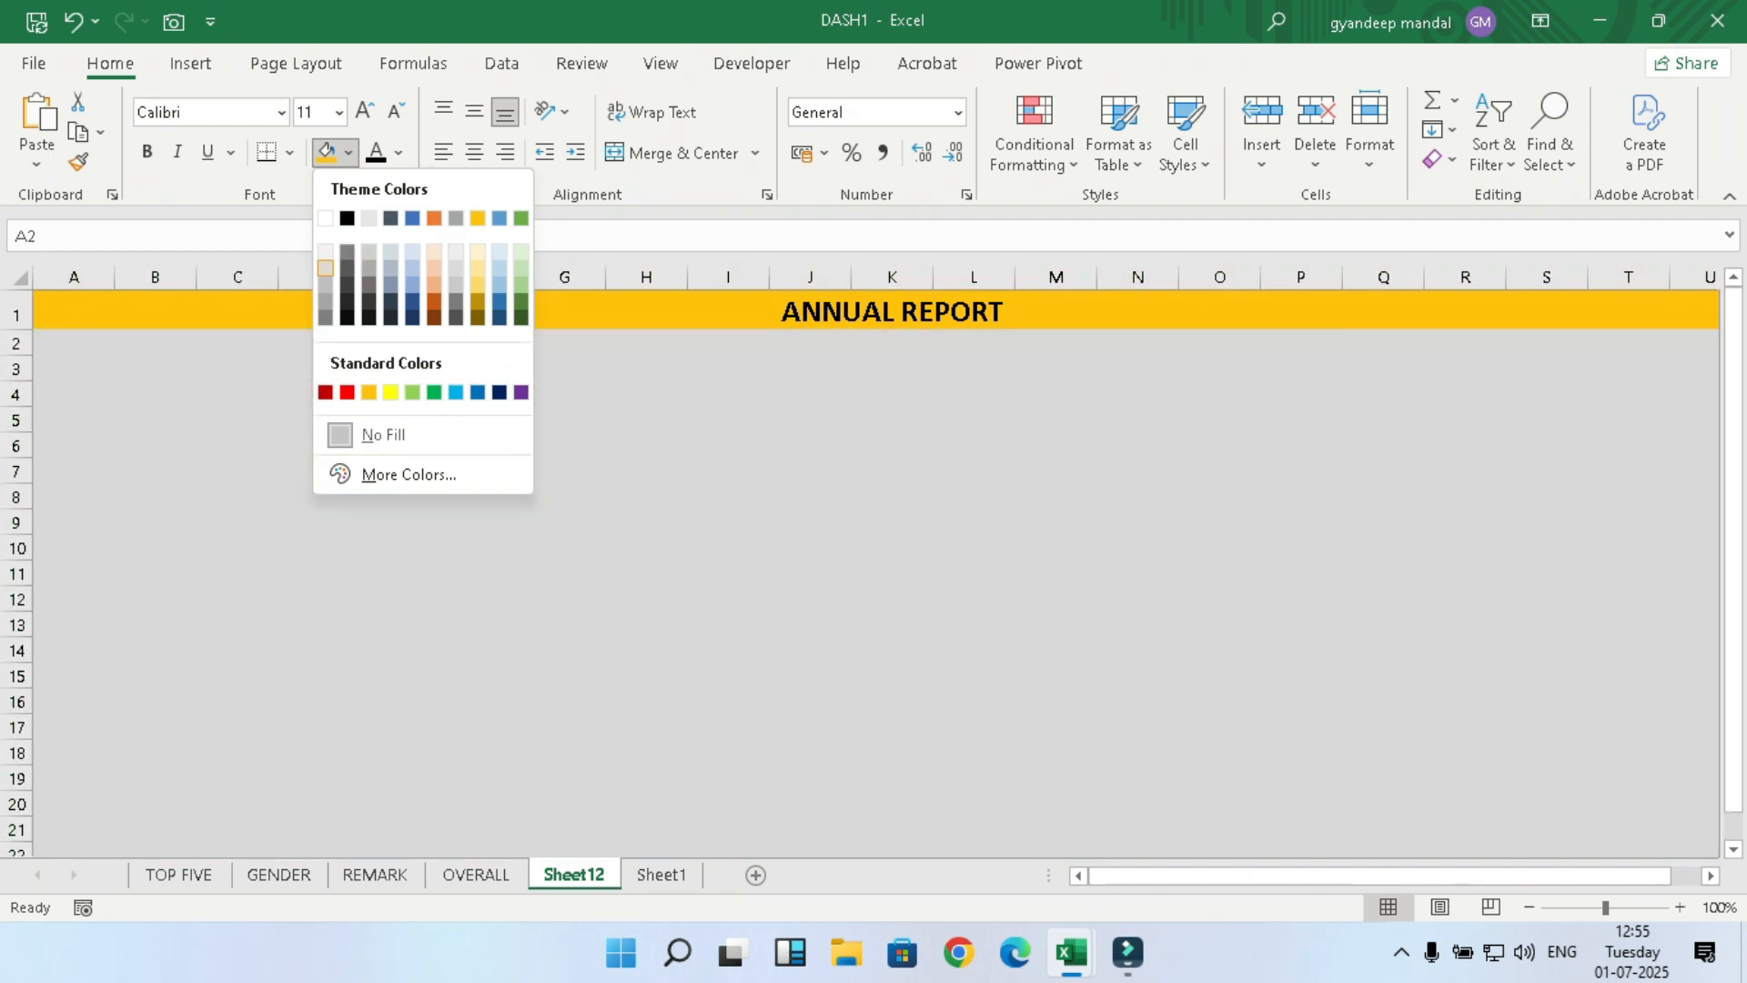
click(327, 239)
click(401, 599)
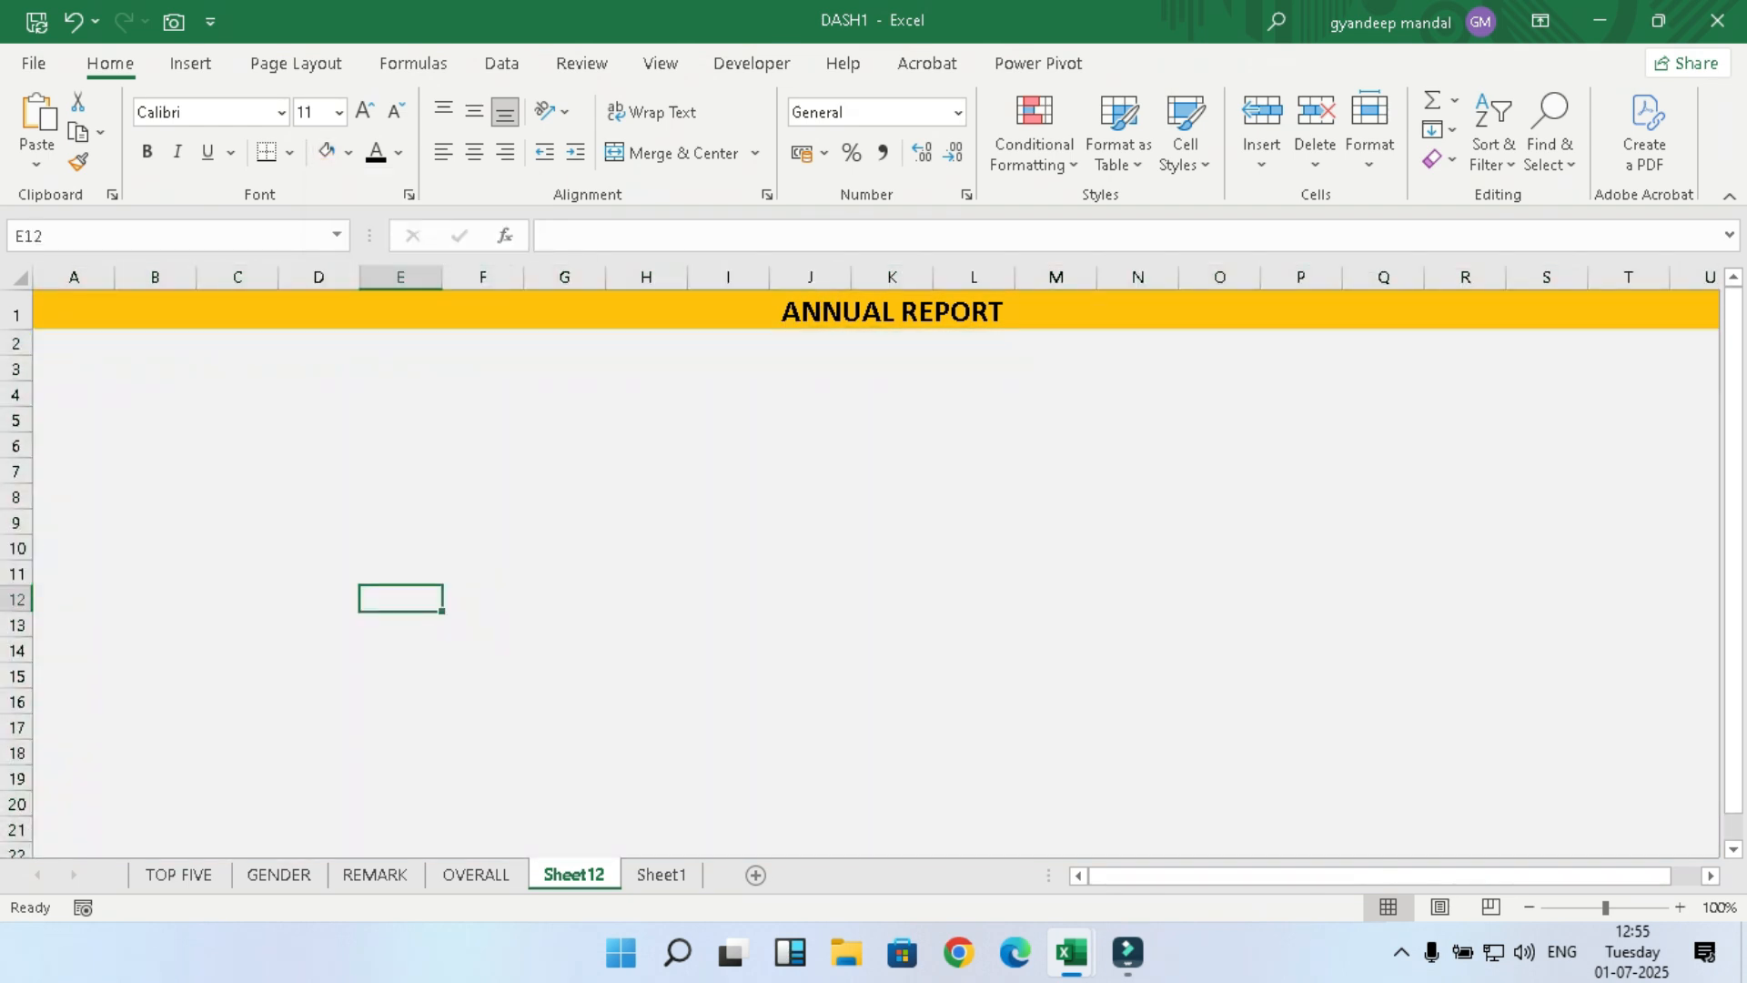
Step: Move the TOP FIVE chart from its sheet to Sheet12, shrink it below the heading and close the PivotChart field list
click(179, 875)
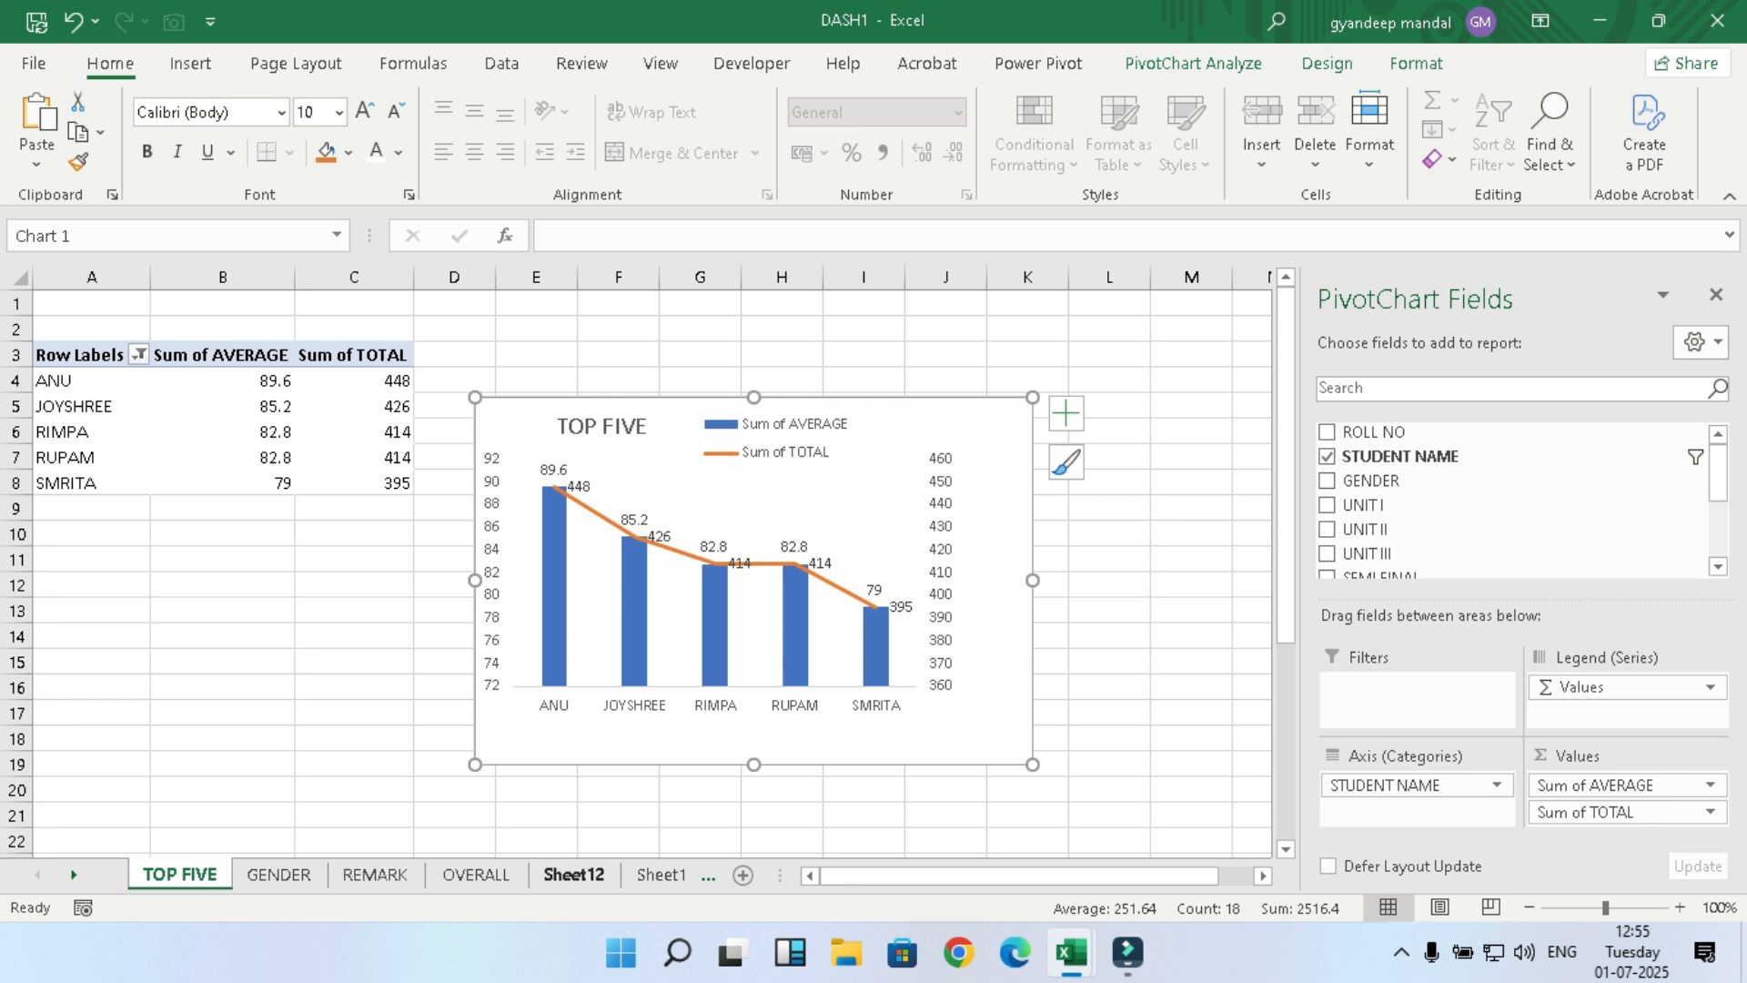
click(662, 874)
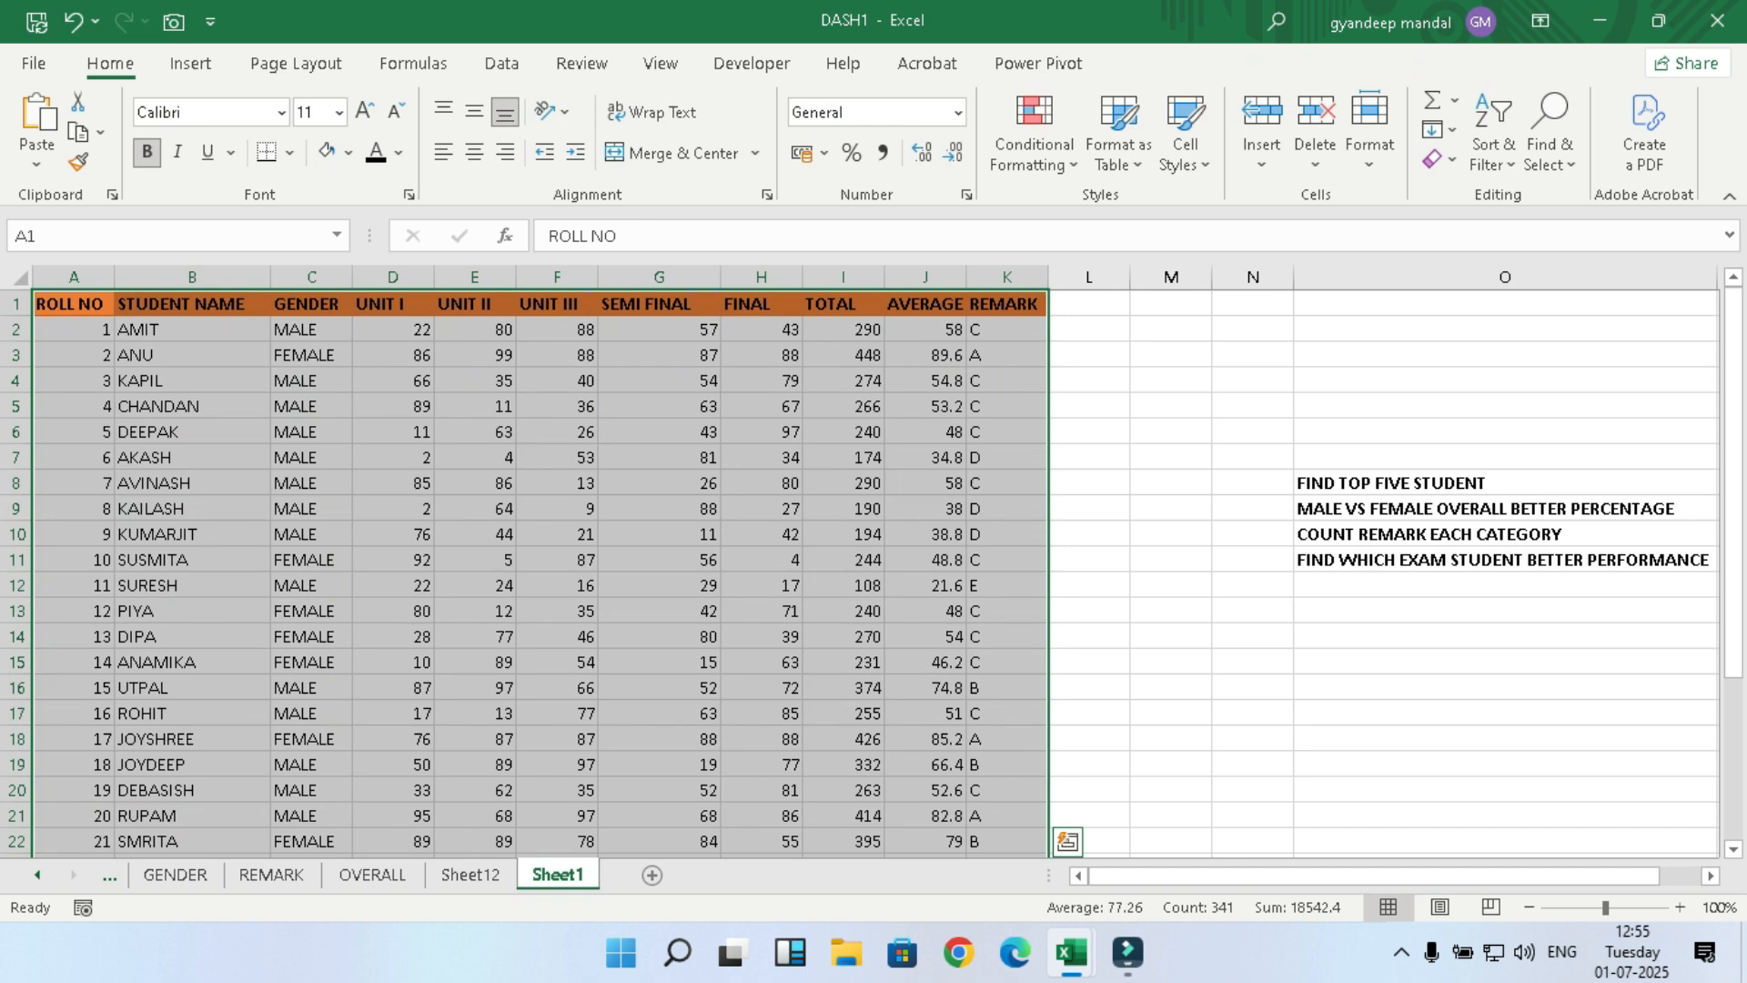
click(471, 875)
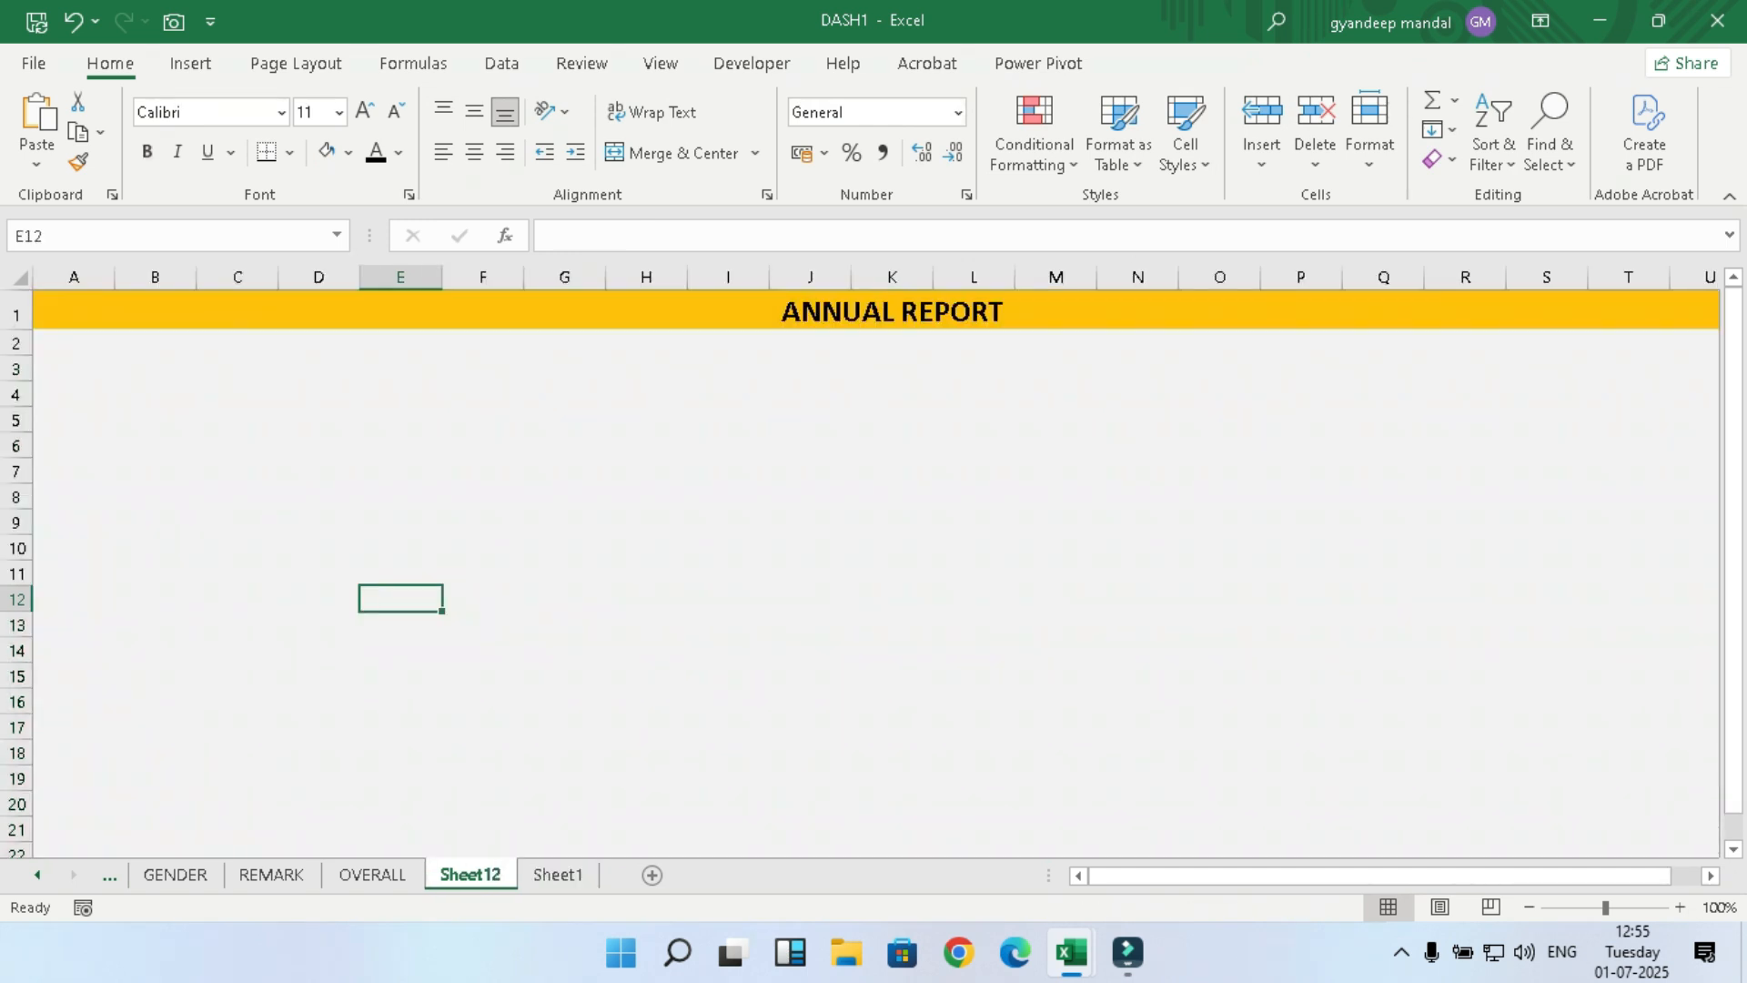
key(ctrl+v)
drag(737, 410, 730, 386)
drag(829, 731, 756, 656)
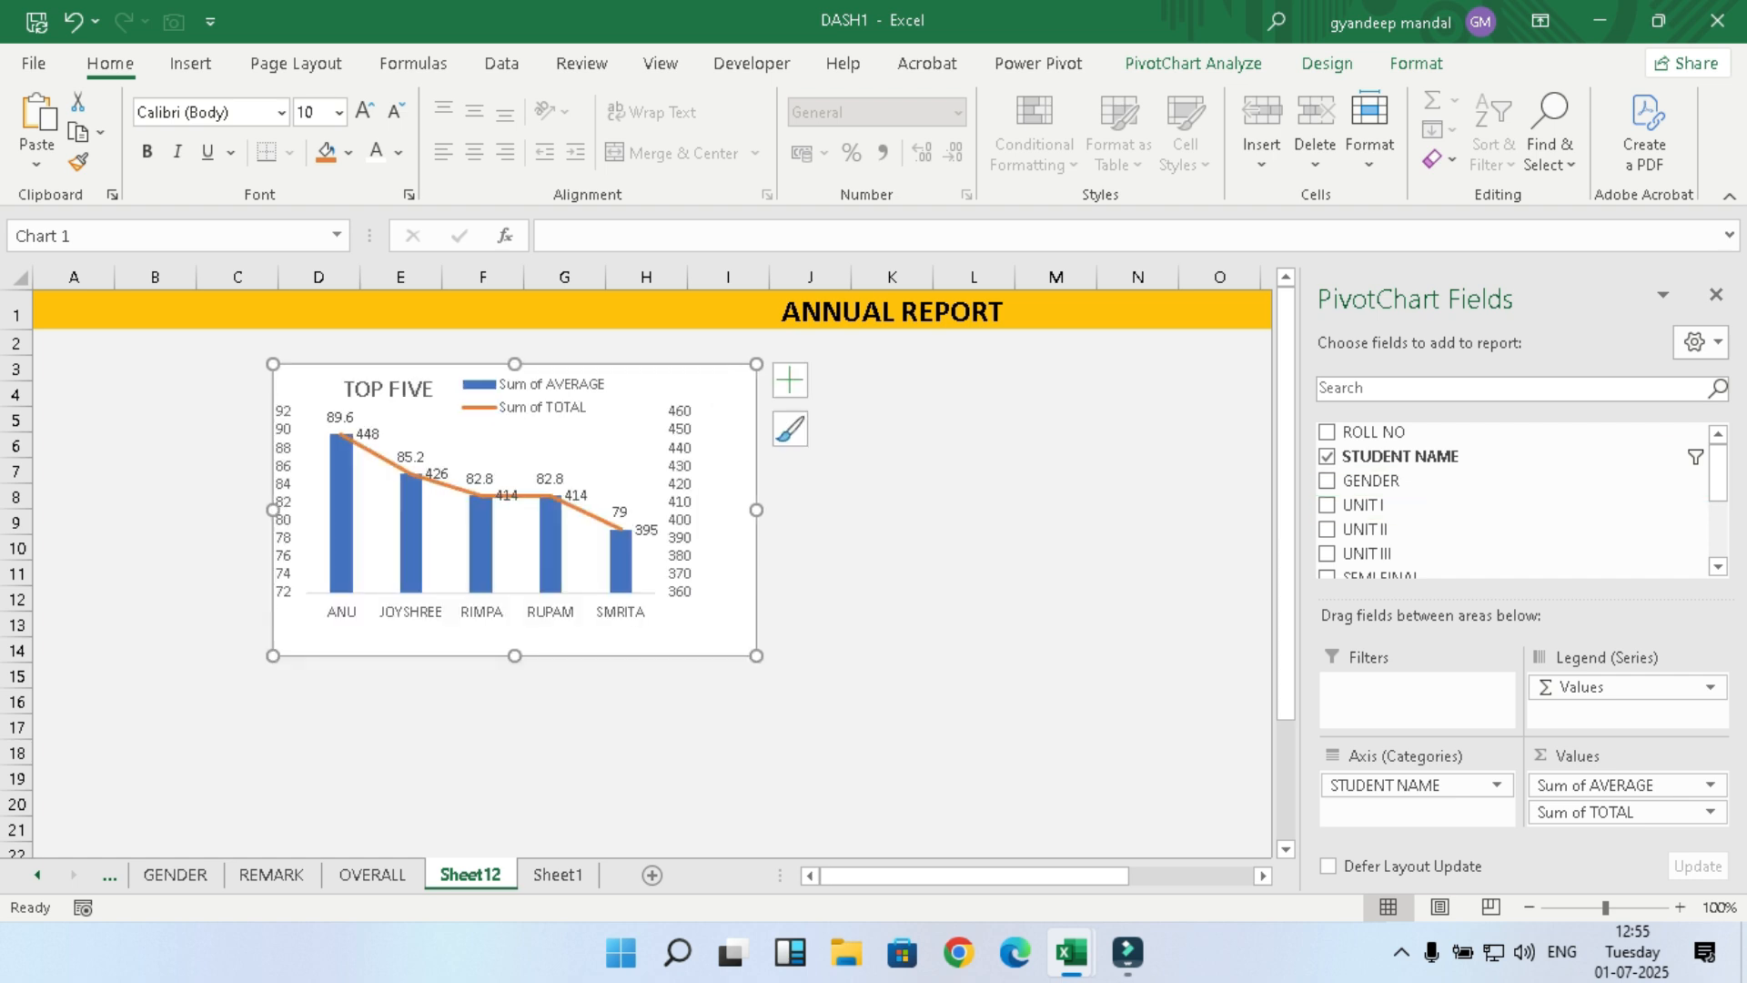
click(1717, 294)
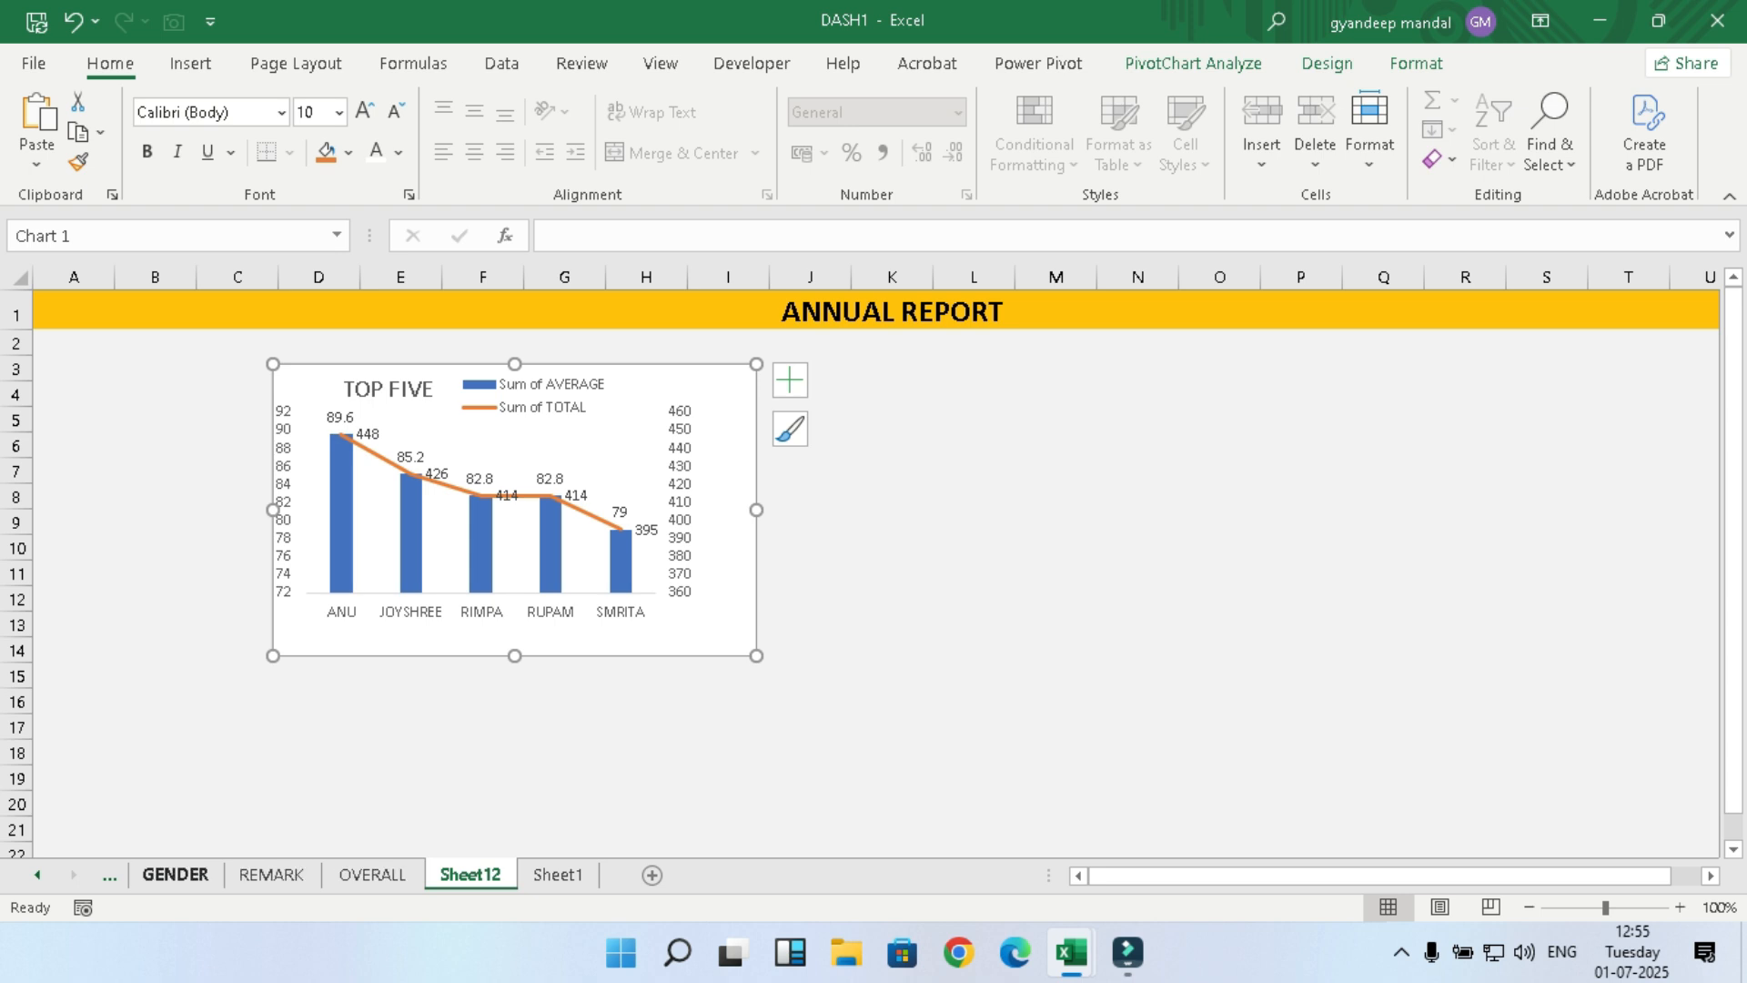
Step: Move the GENDER: MALE VS FEMALE pie chart to Sheet12, shrink it and align it beside the TOP FIVE chart just below the heading
click(37, 875)
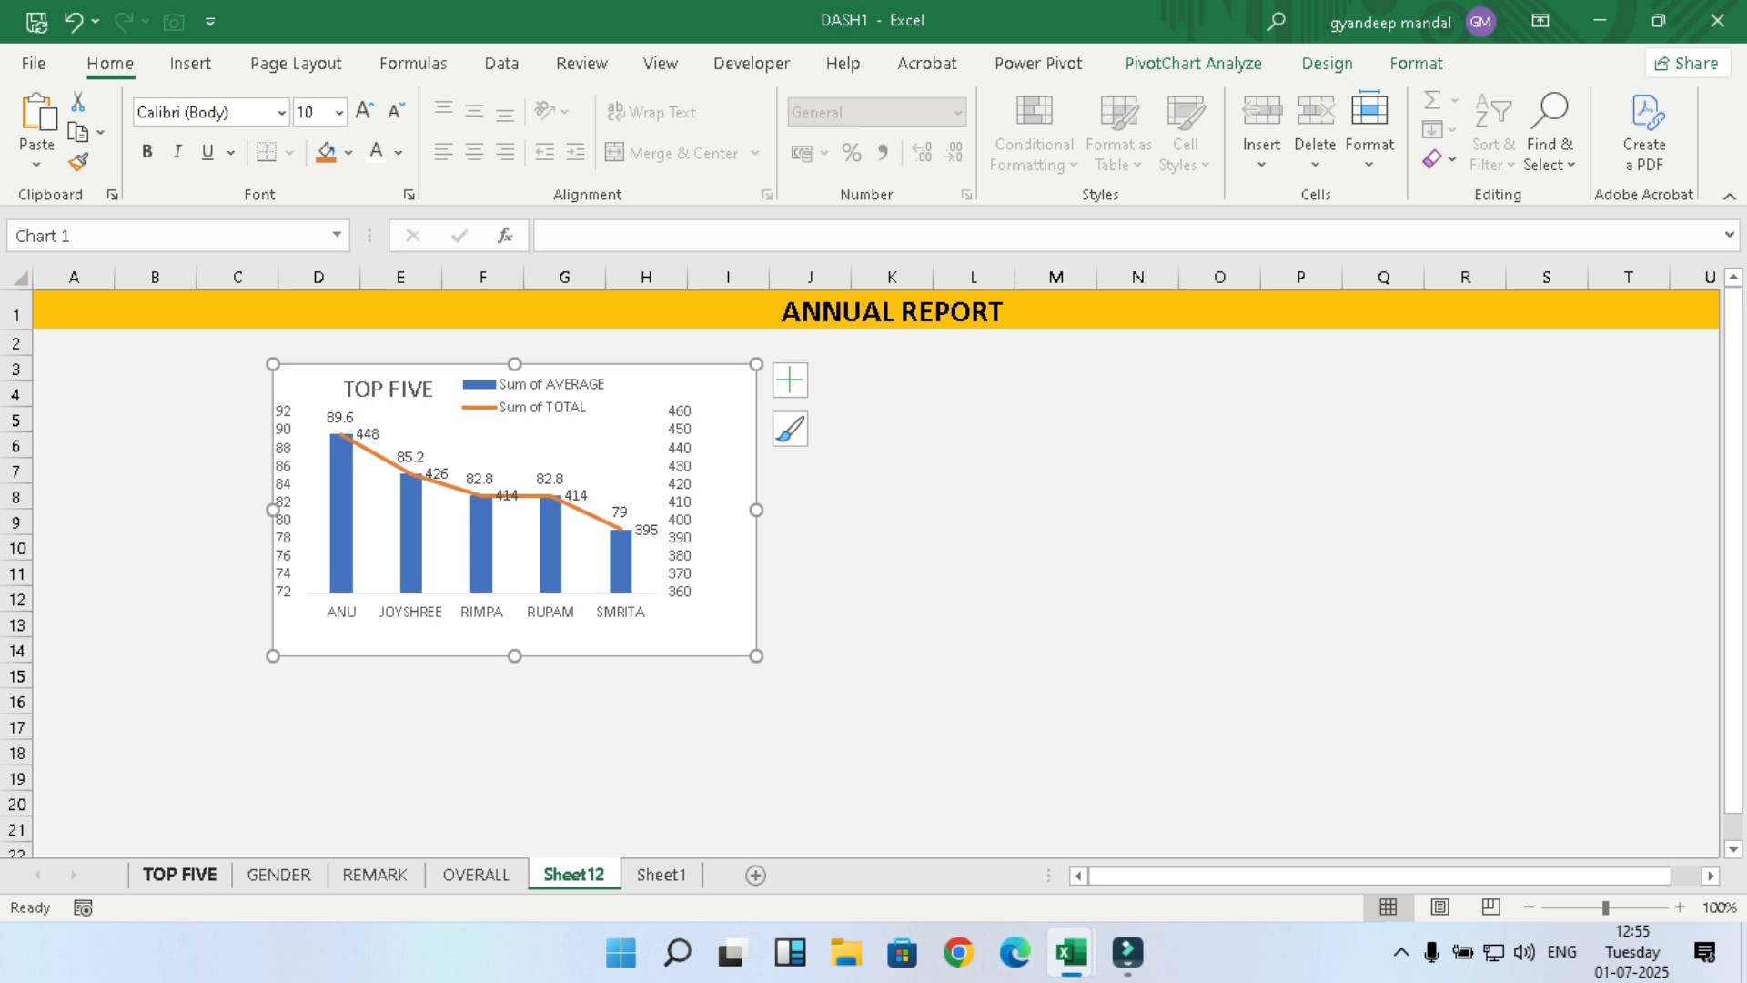
click(279, 875)
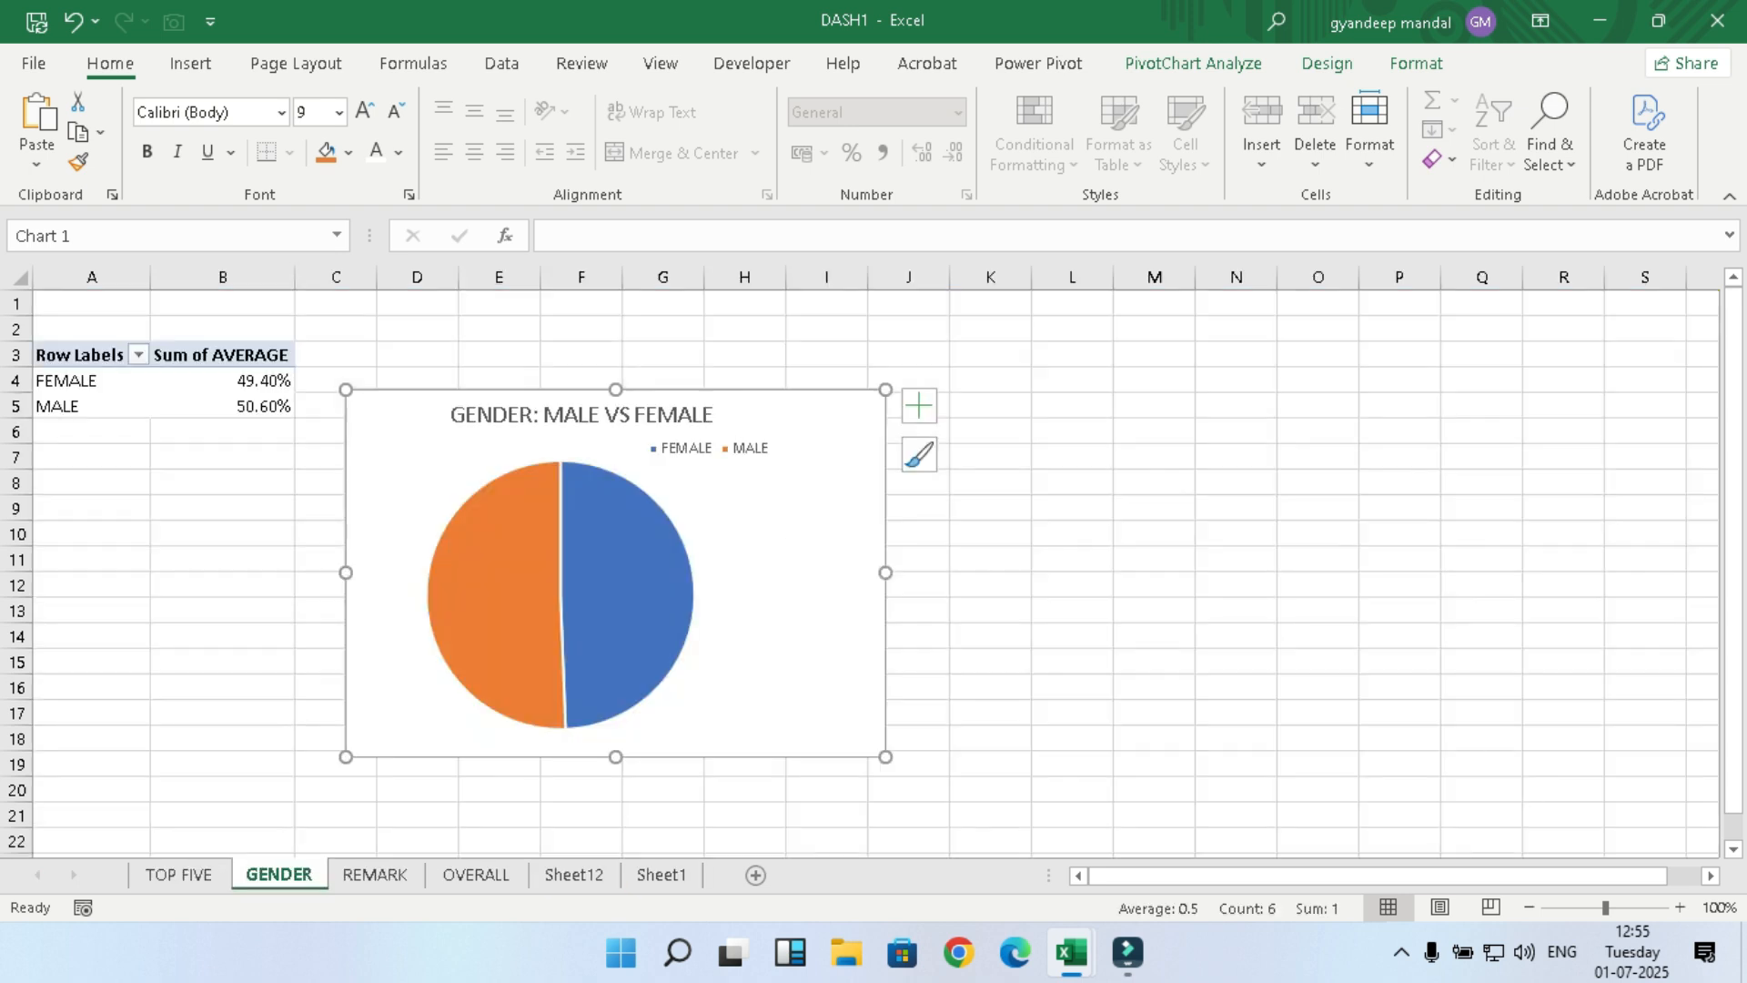
click(574, 874)
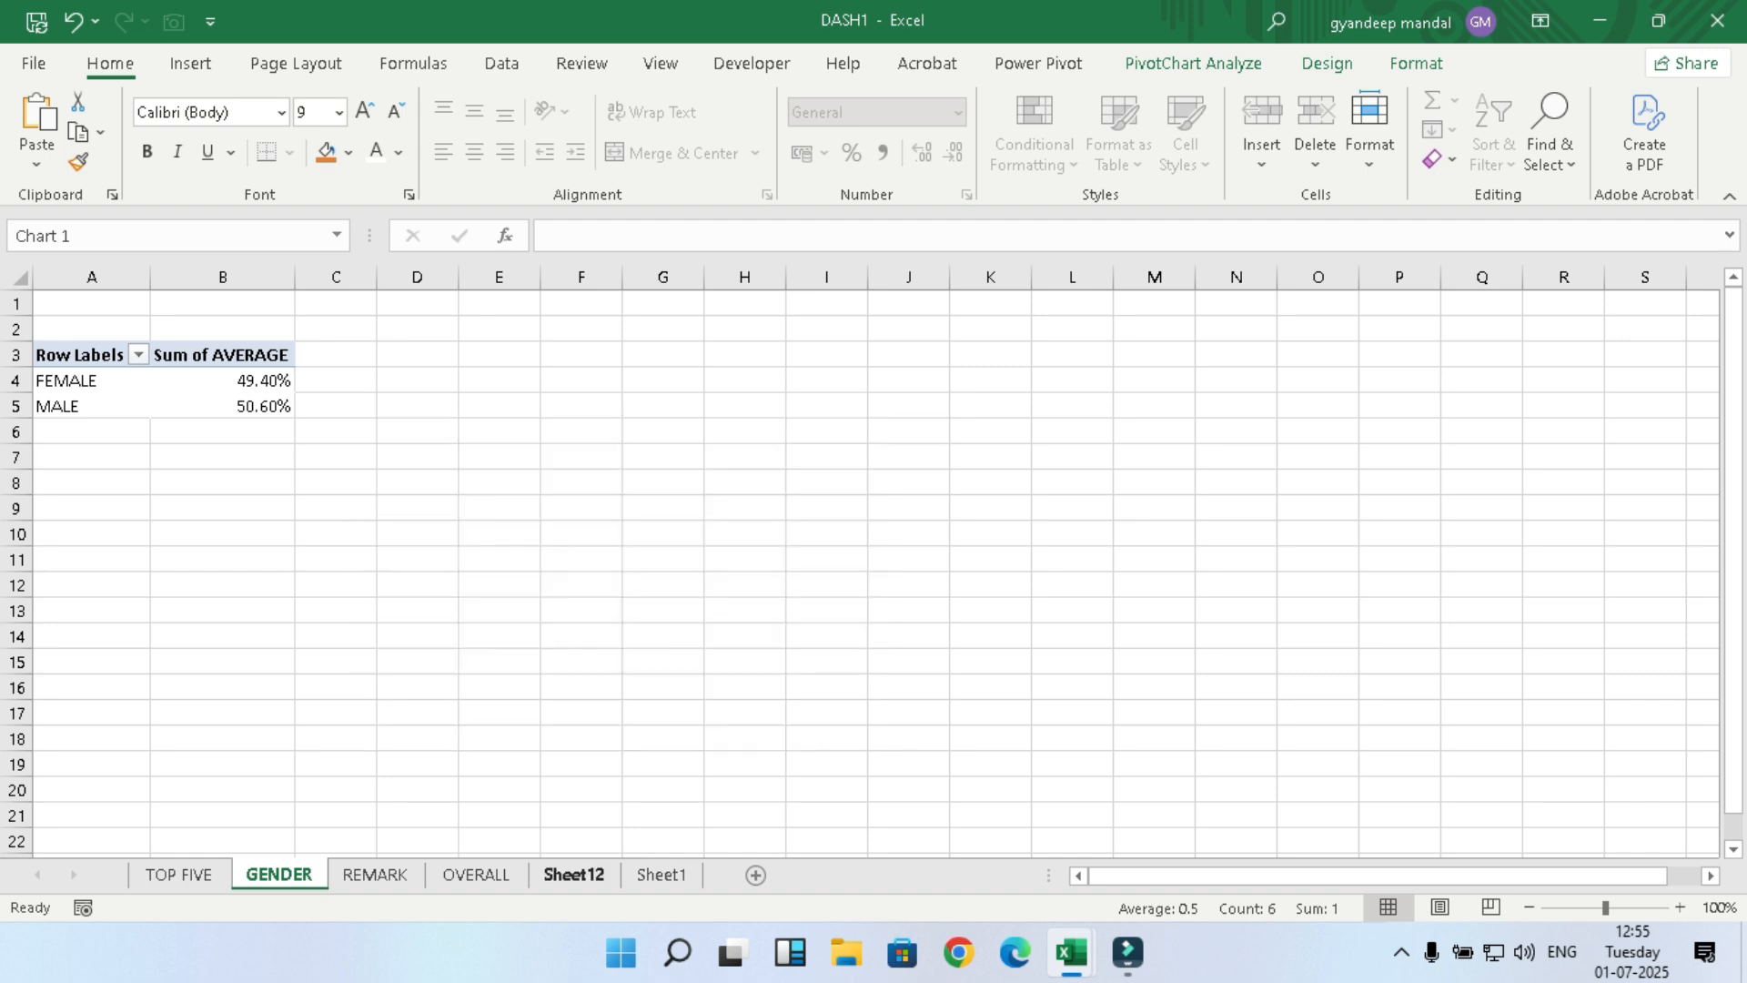
click(891, 472)
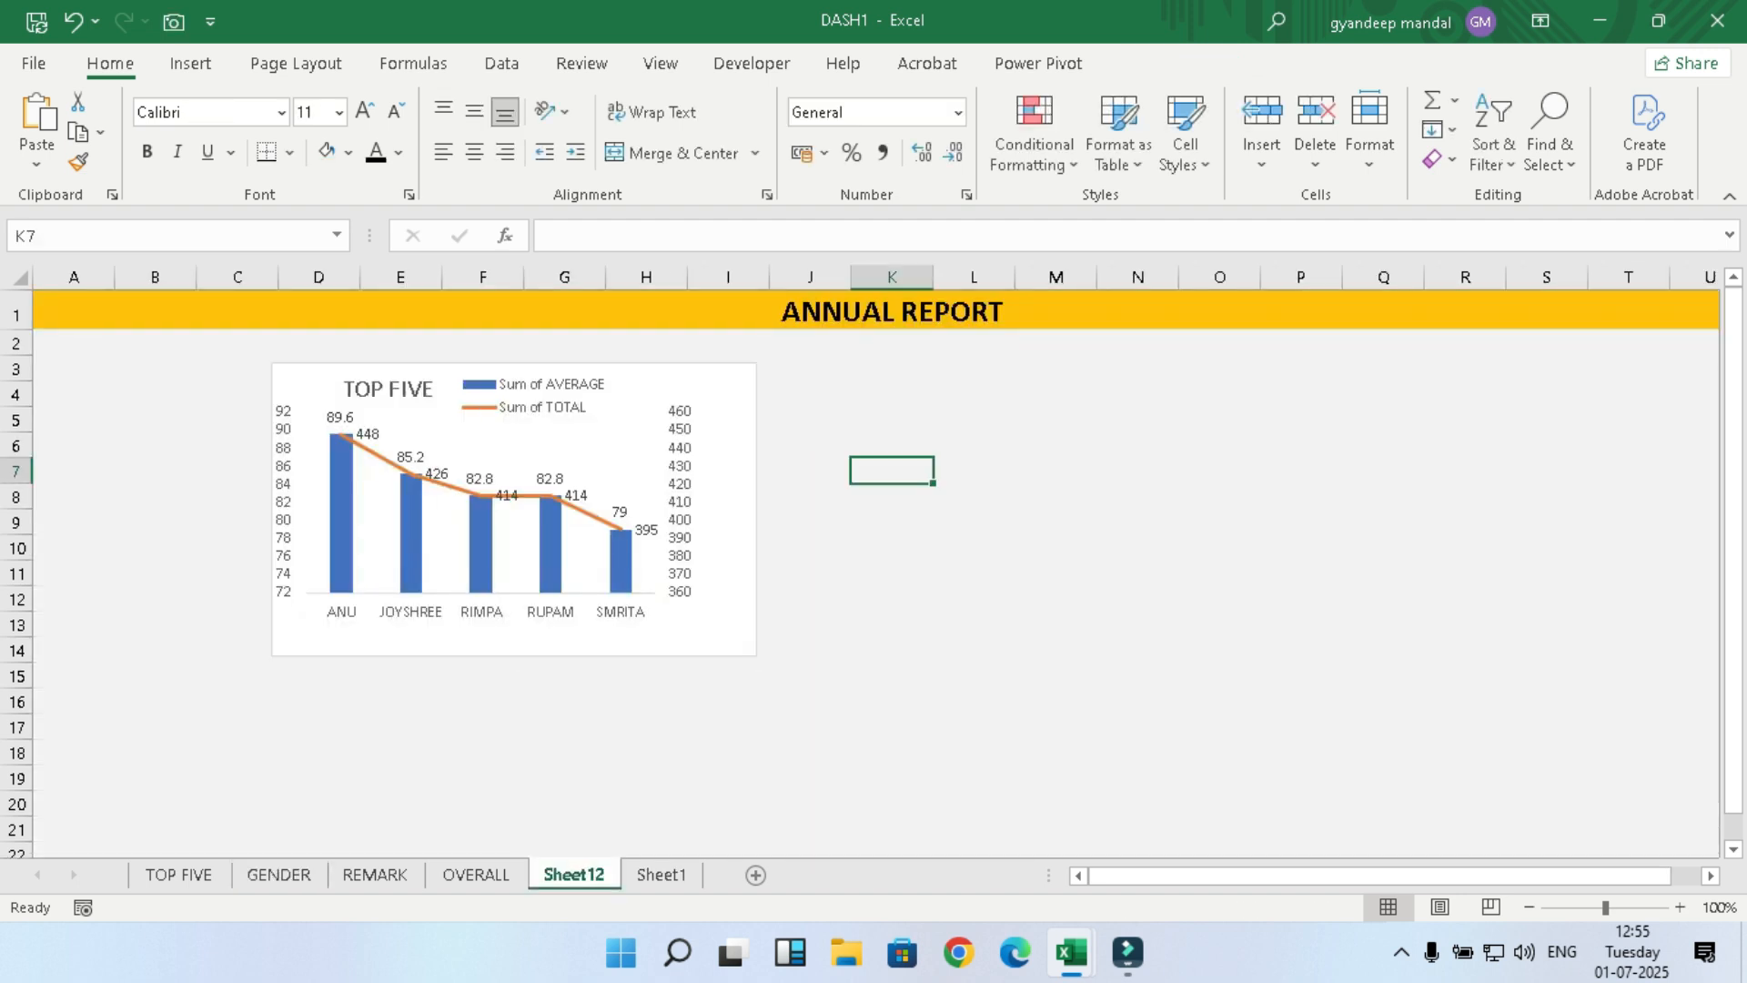
key(ctrl+v)
drag(851, 459, 824, 408)
drag(1173, 613, 1193, 648)
drag(715, 391, 719, 366)
drag(830, 411, 817, 385)
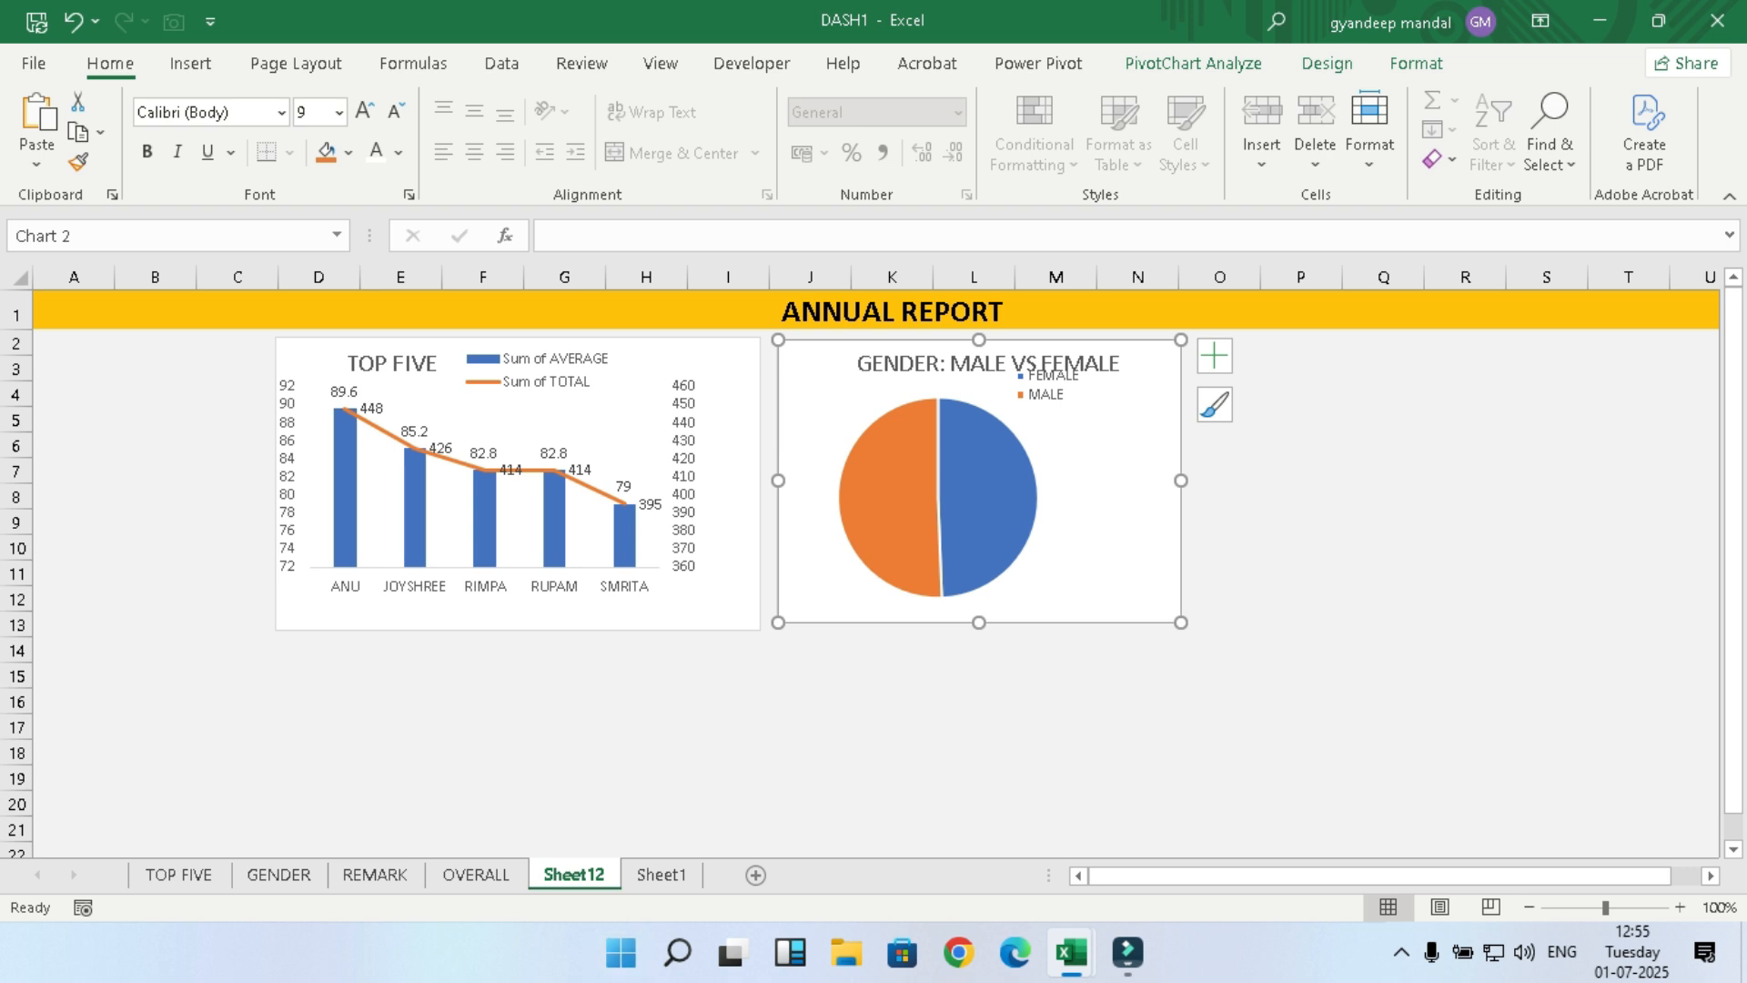
Step: Move the REMARK pie chart to Sheet12 and shrink it to fit beside the gender chart below the heading
click(376, 874)
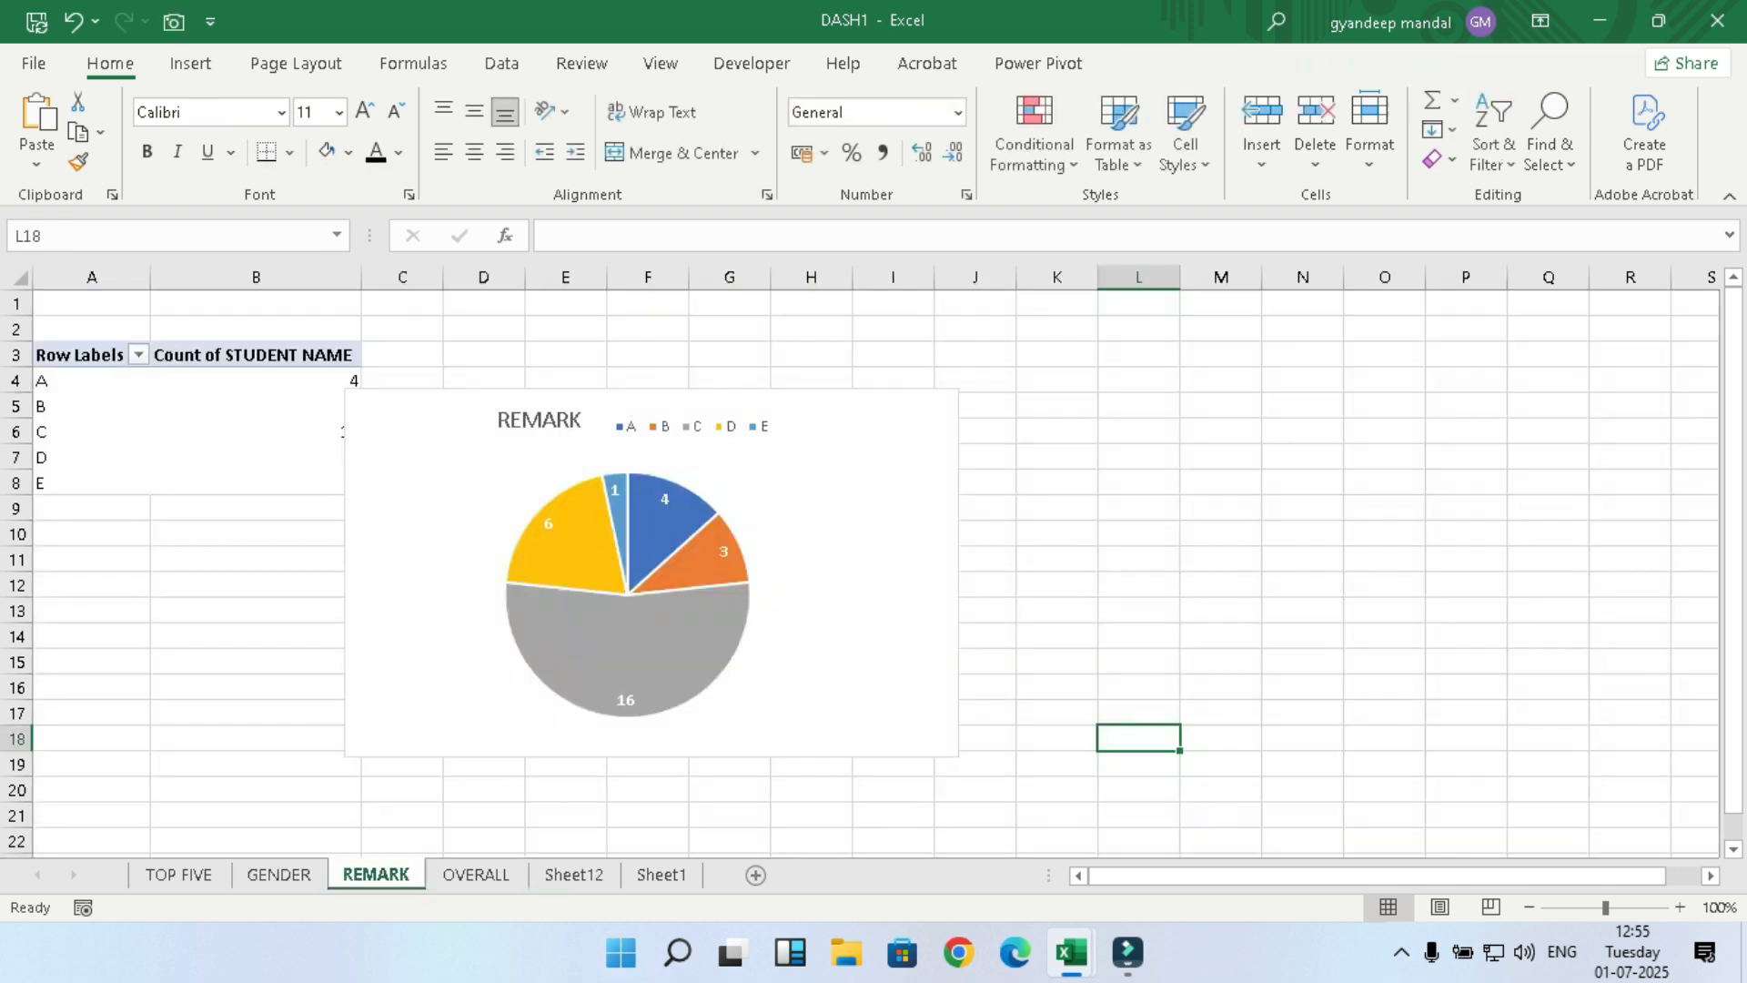
click(850, 464)
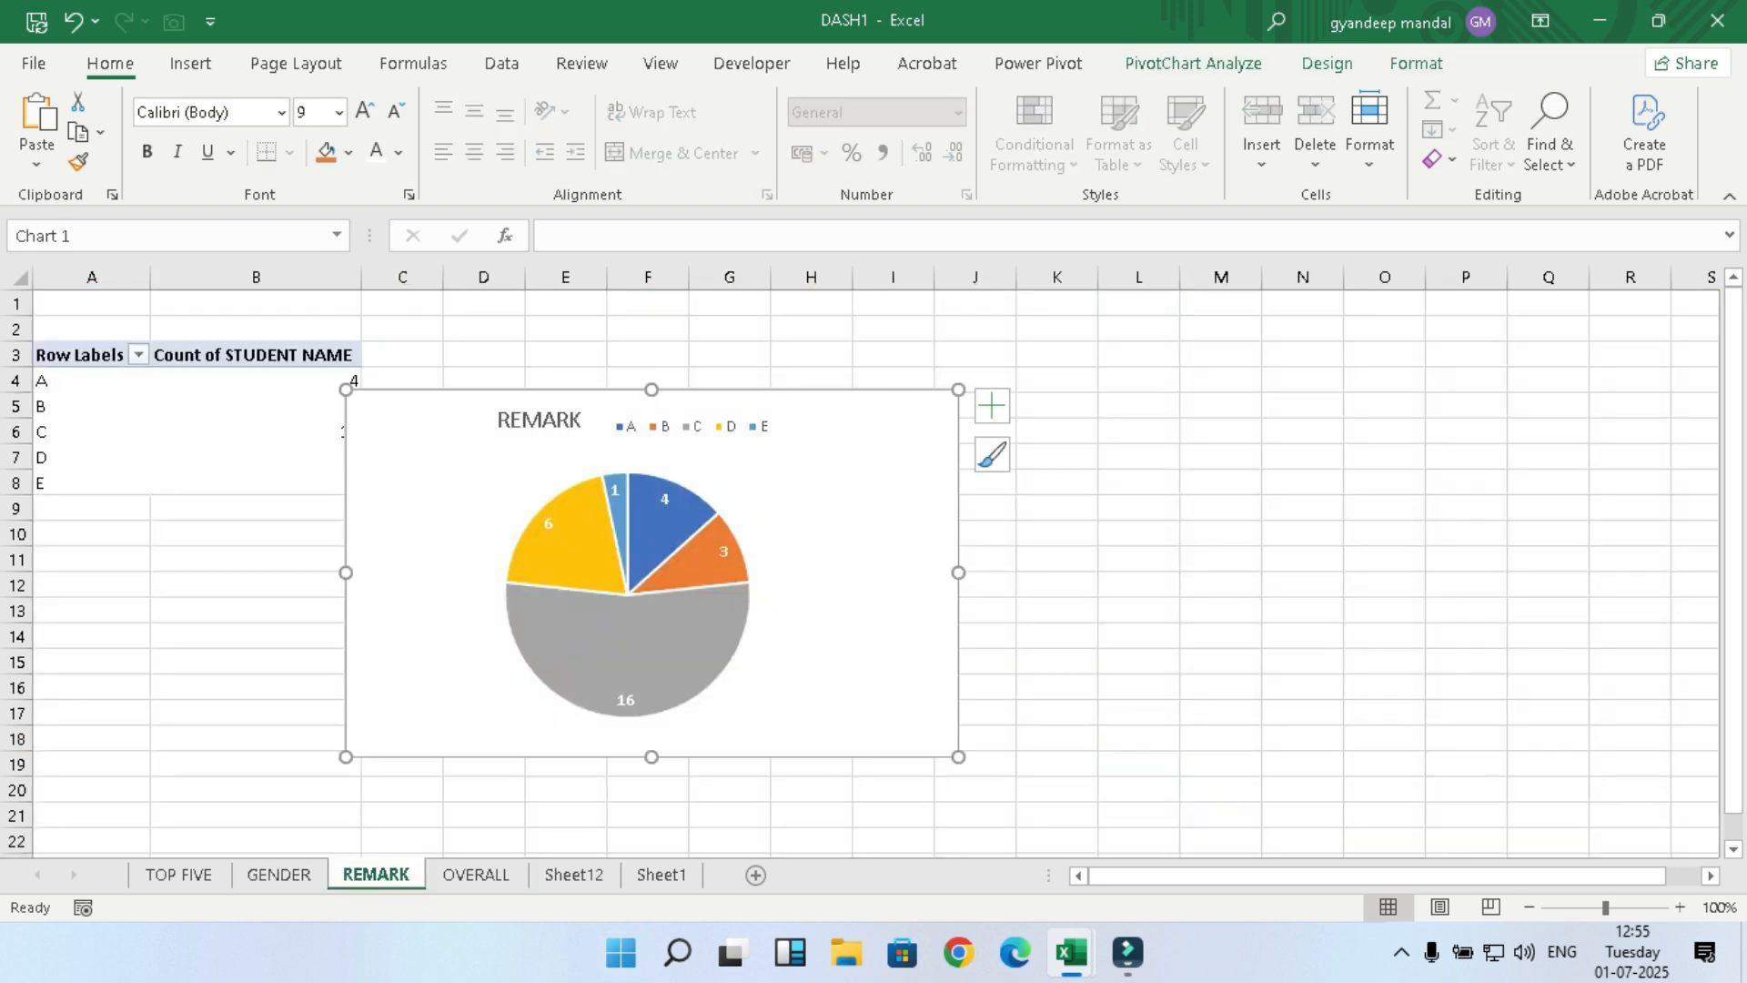
key(ctrl+x)
click(573, 874)
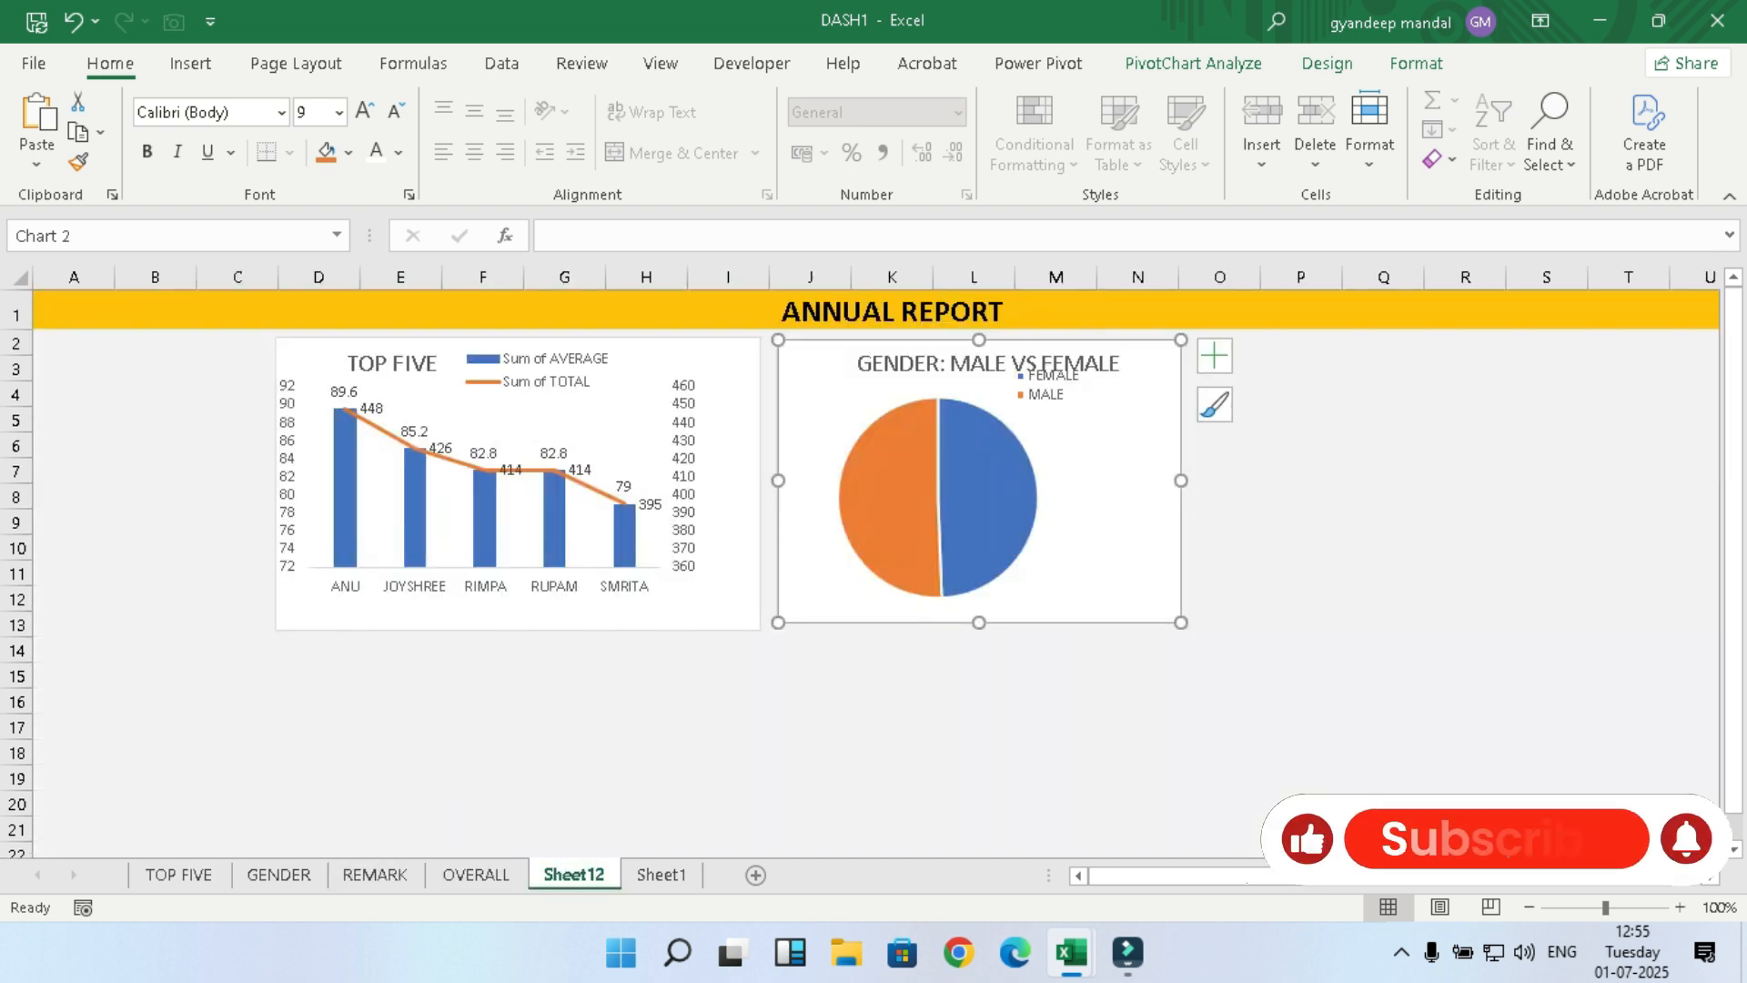
click(1300, 421)
key(ctrl+v)
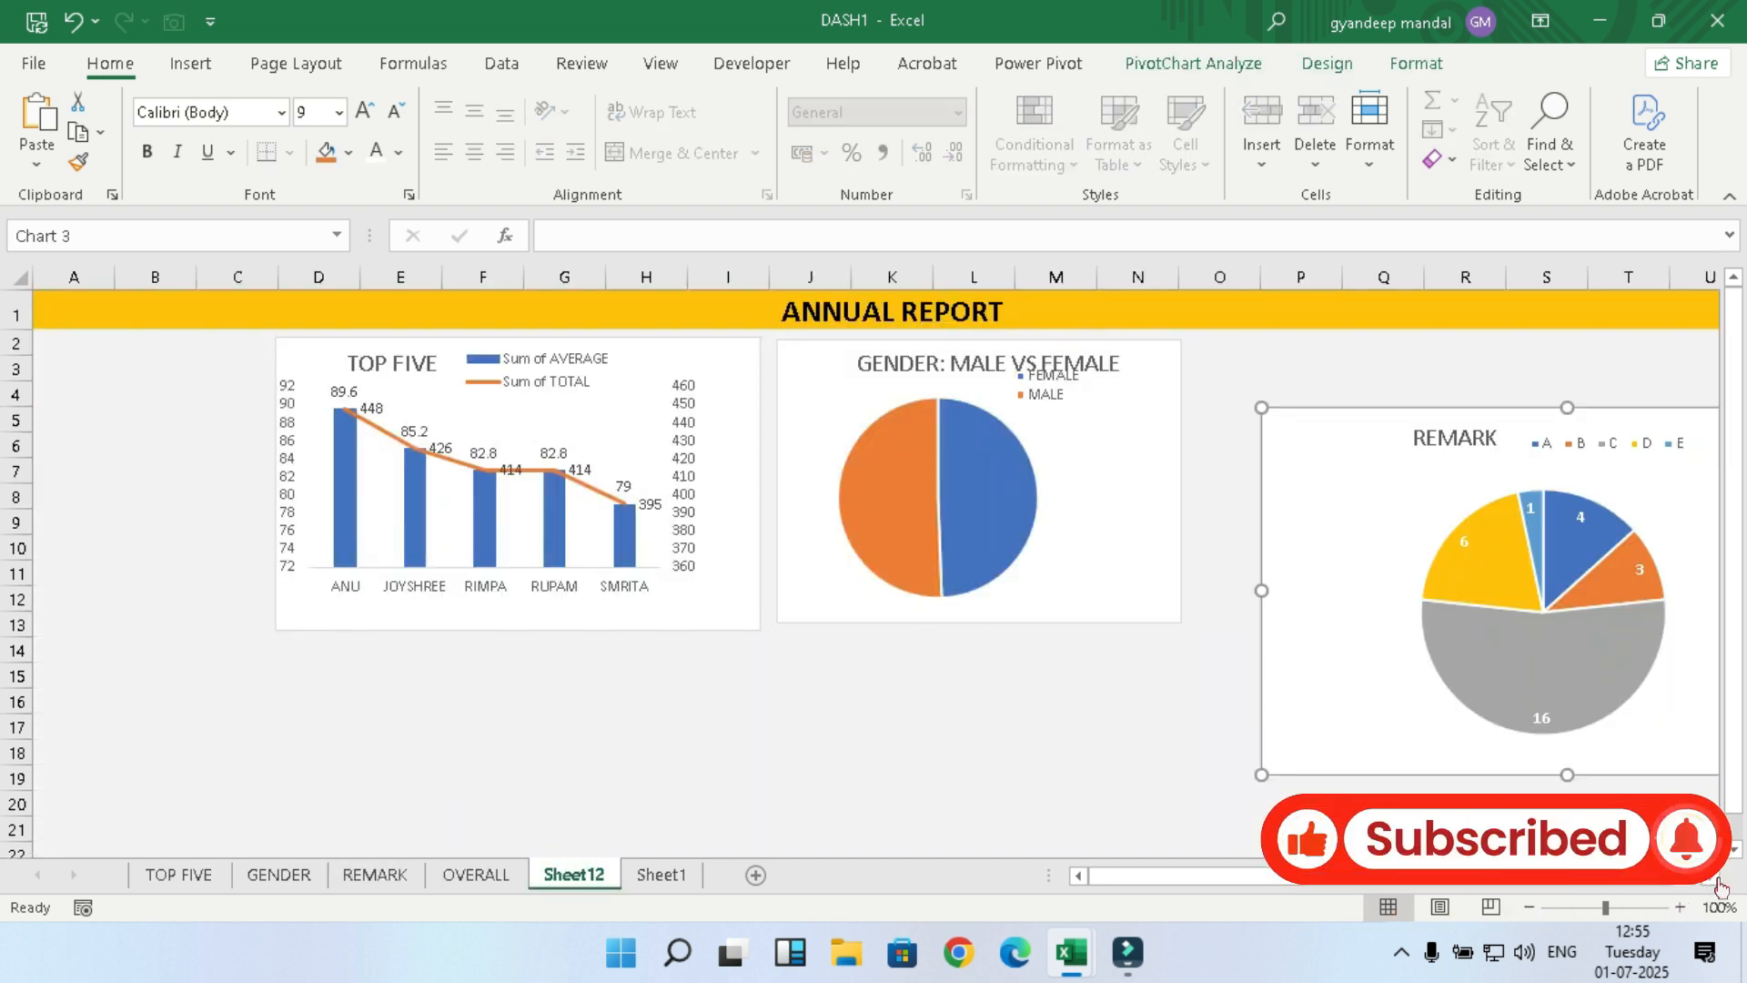
drag(1261, 408, 1243, 372)
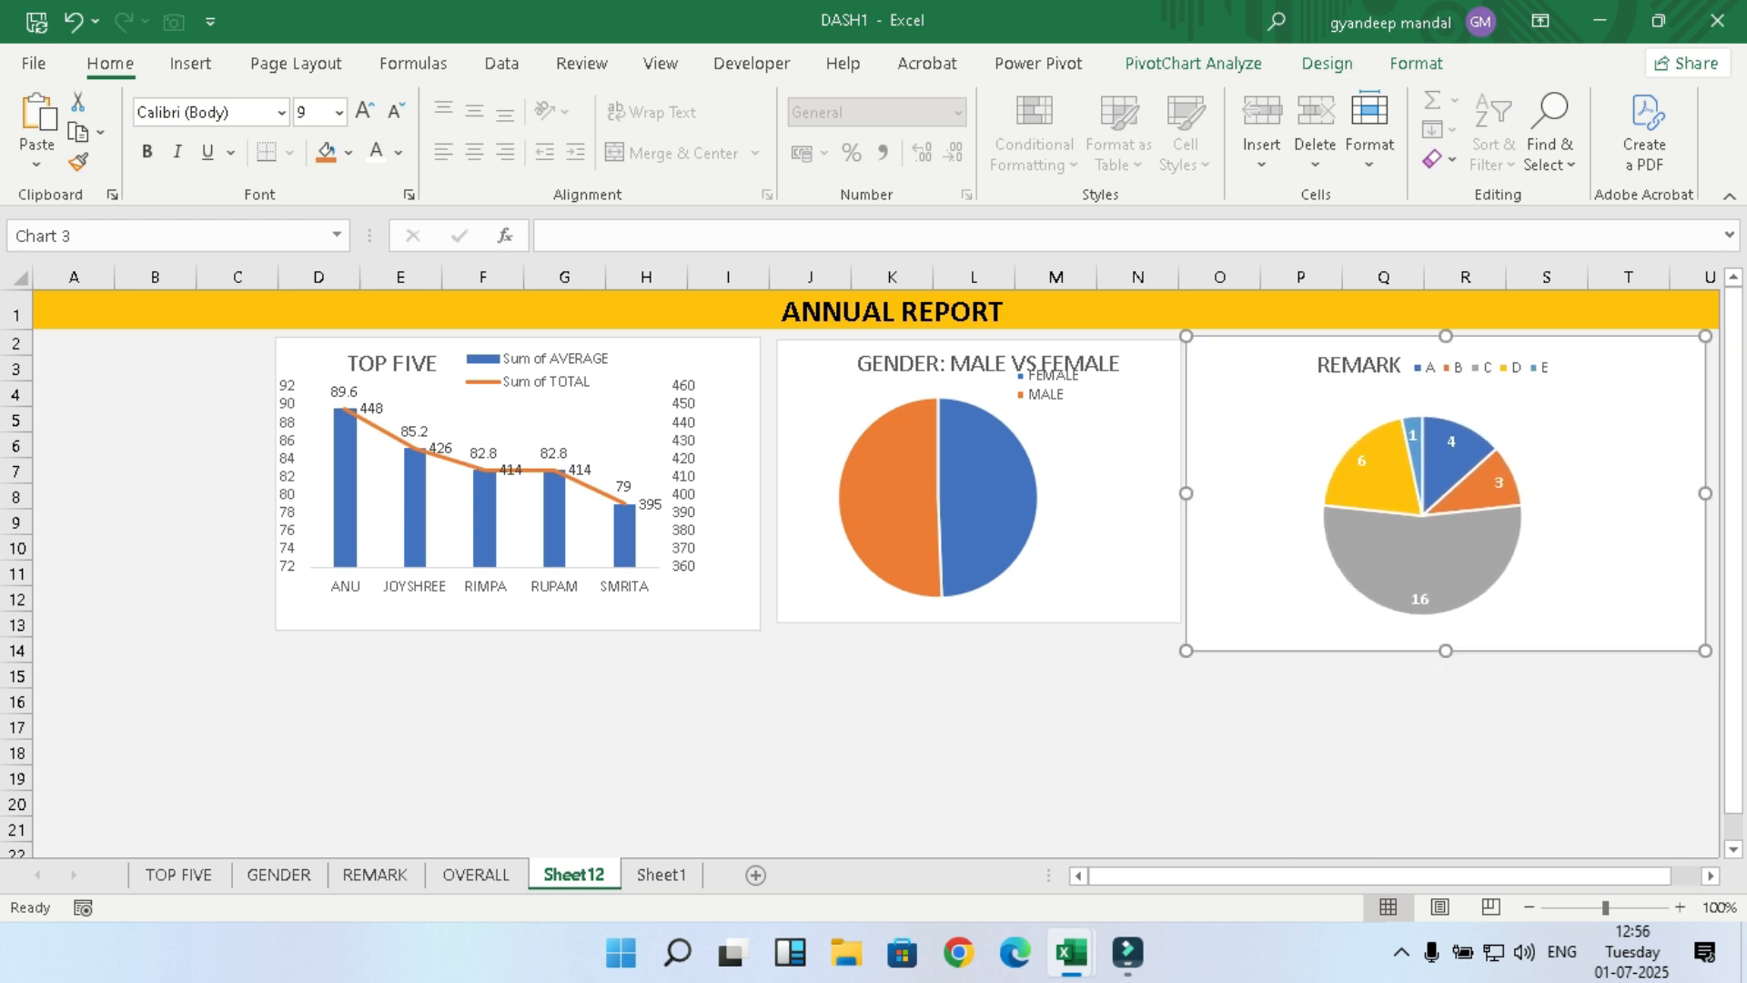
Step: Enlarge the pie inside the REMARK chart and shift the chart clear of the gender chart
click(1423, 546)
click(1607, 555)
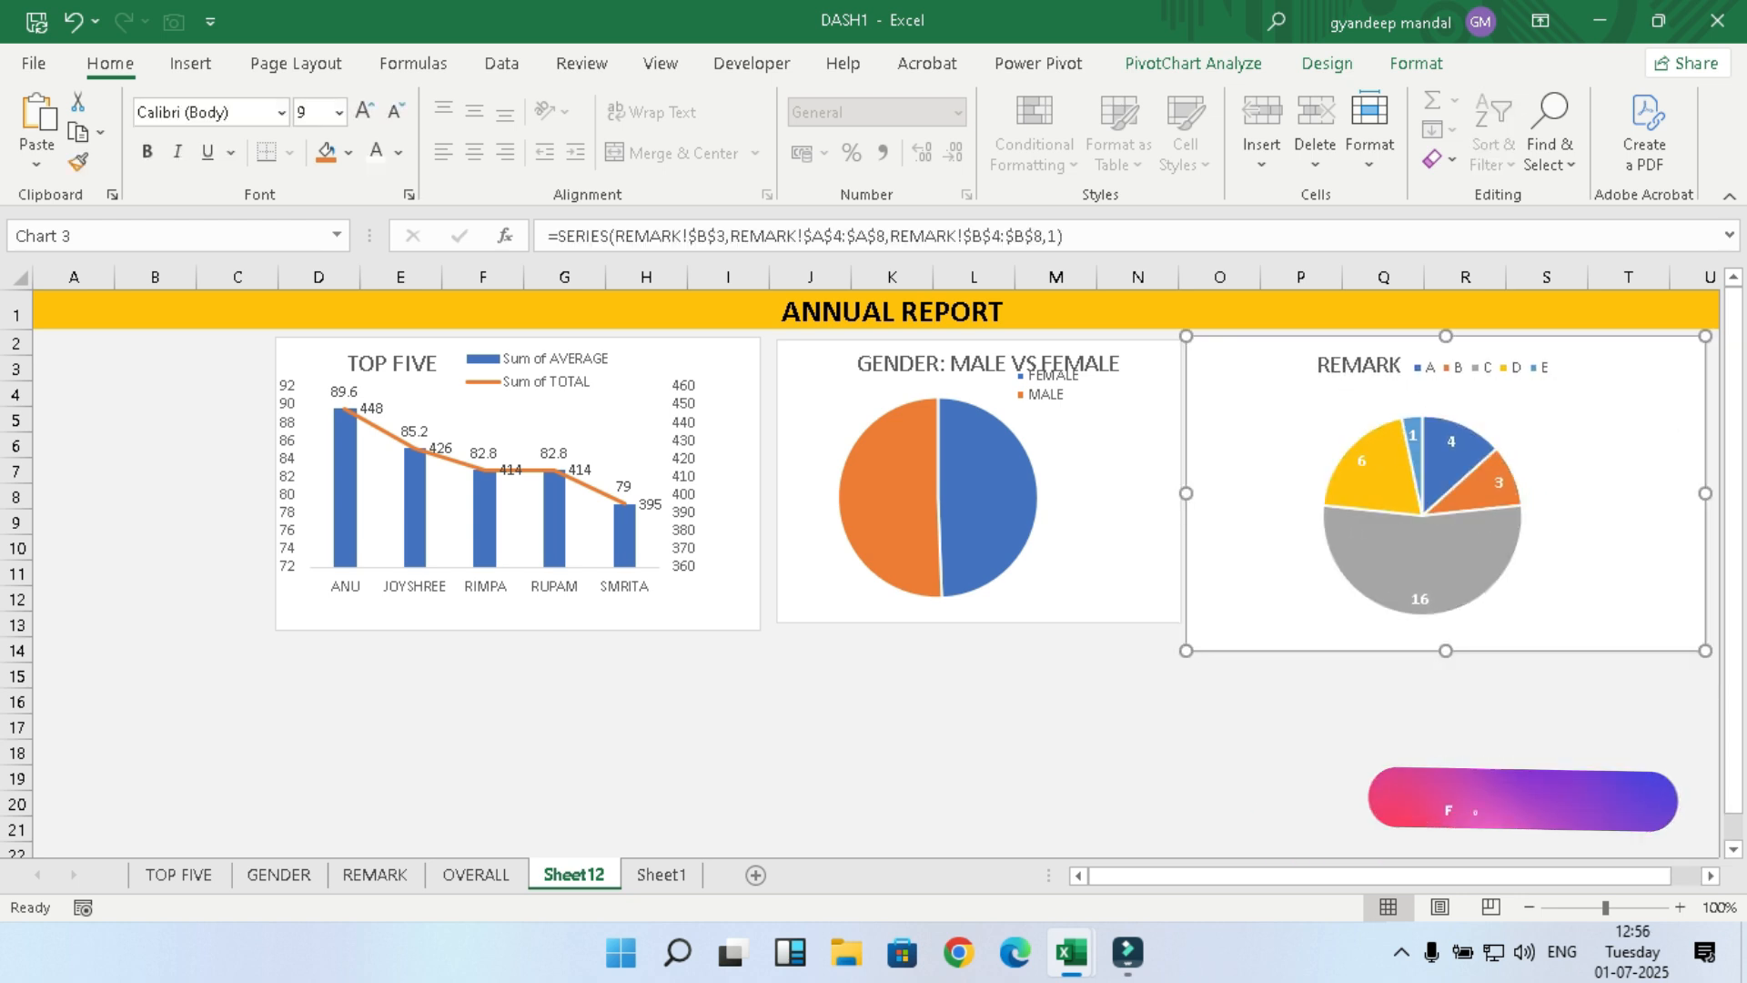
click(1507, 598)
drag(1536, 607, 1596, 651)
click(1520, 602)
click(1497, 573)
click(1535, 602)
drag(1470, 649, 1470, 670)
drag(1629, 609, 1611, 619)
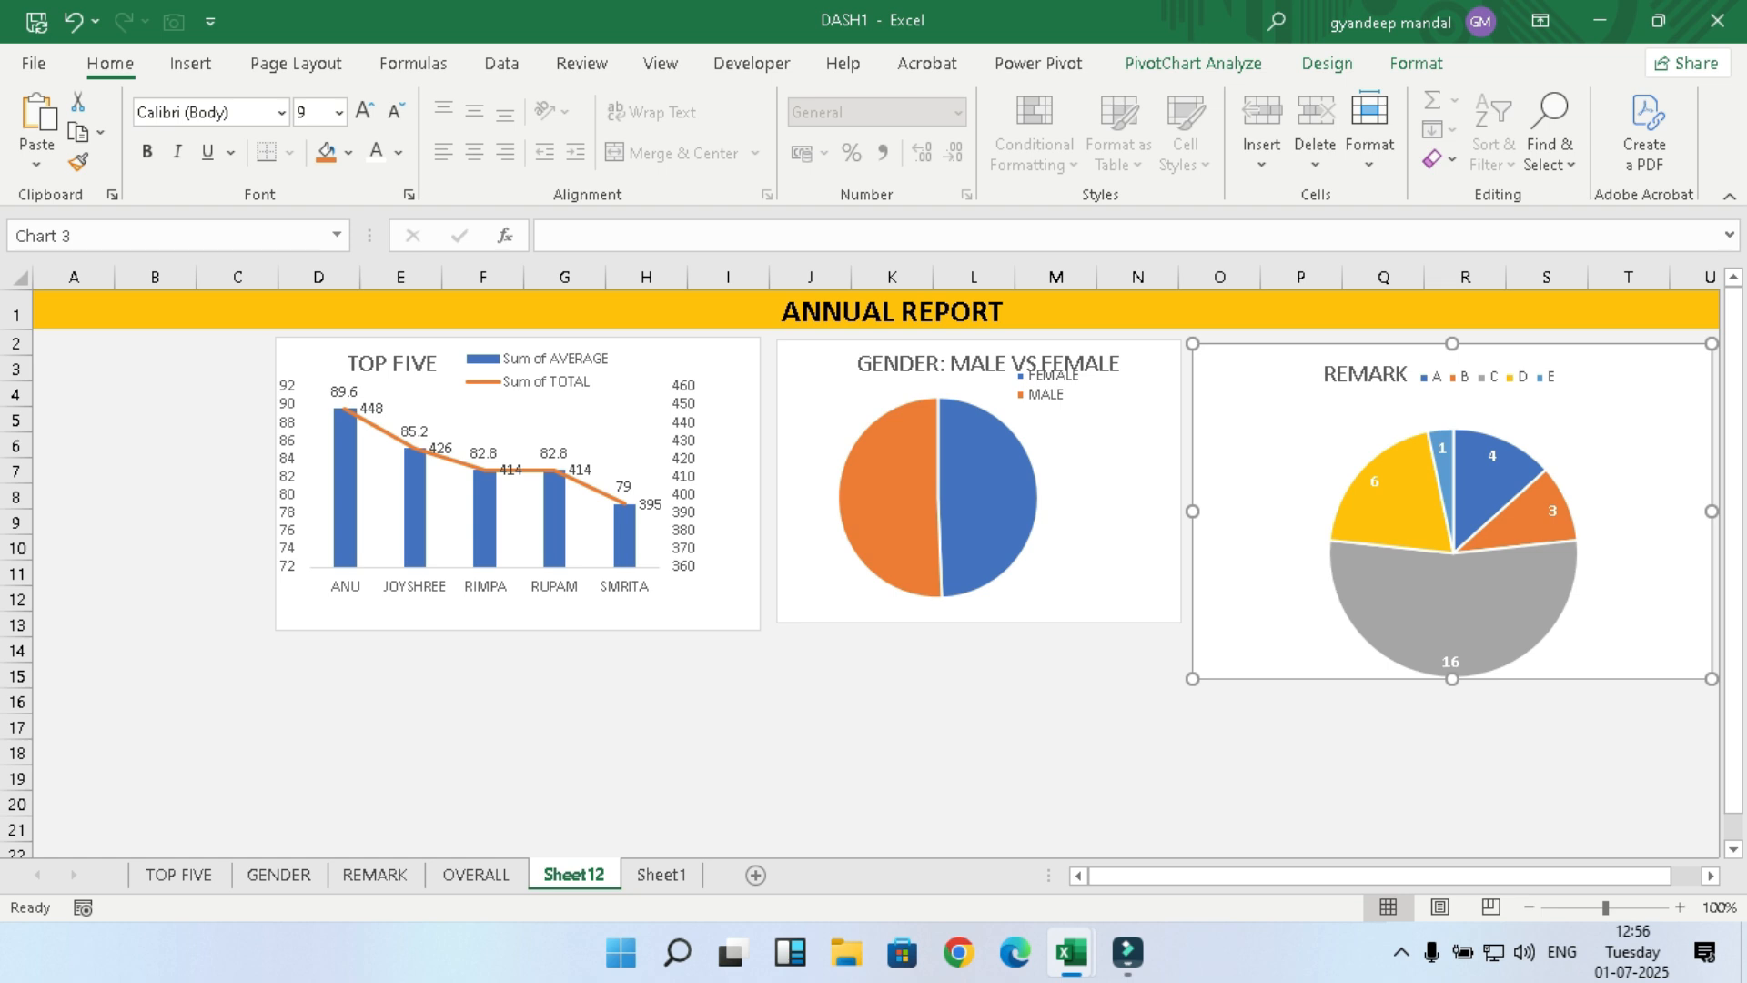
Step: Raise the pie closer to the REMARK title and reduce the chart's height to match the gender chart
click(1497, 596)
click(1560, 653)
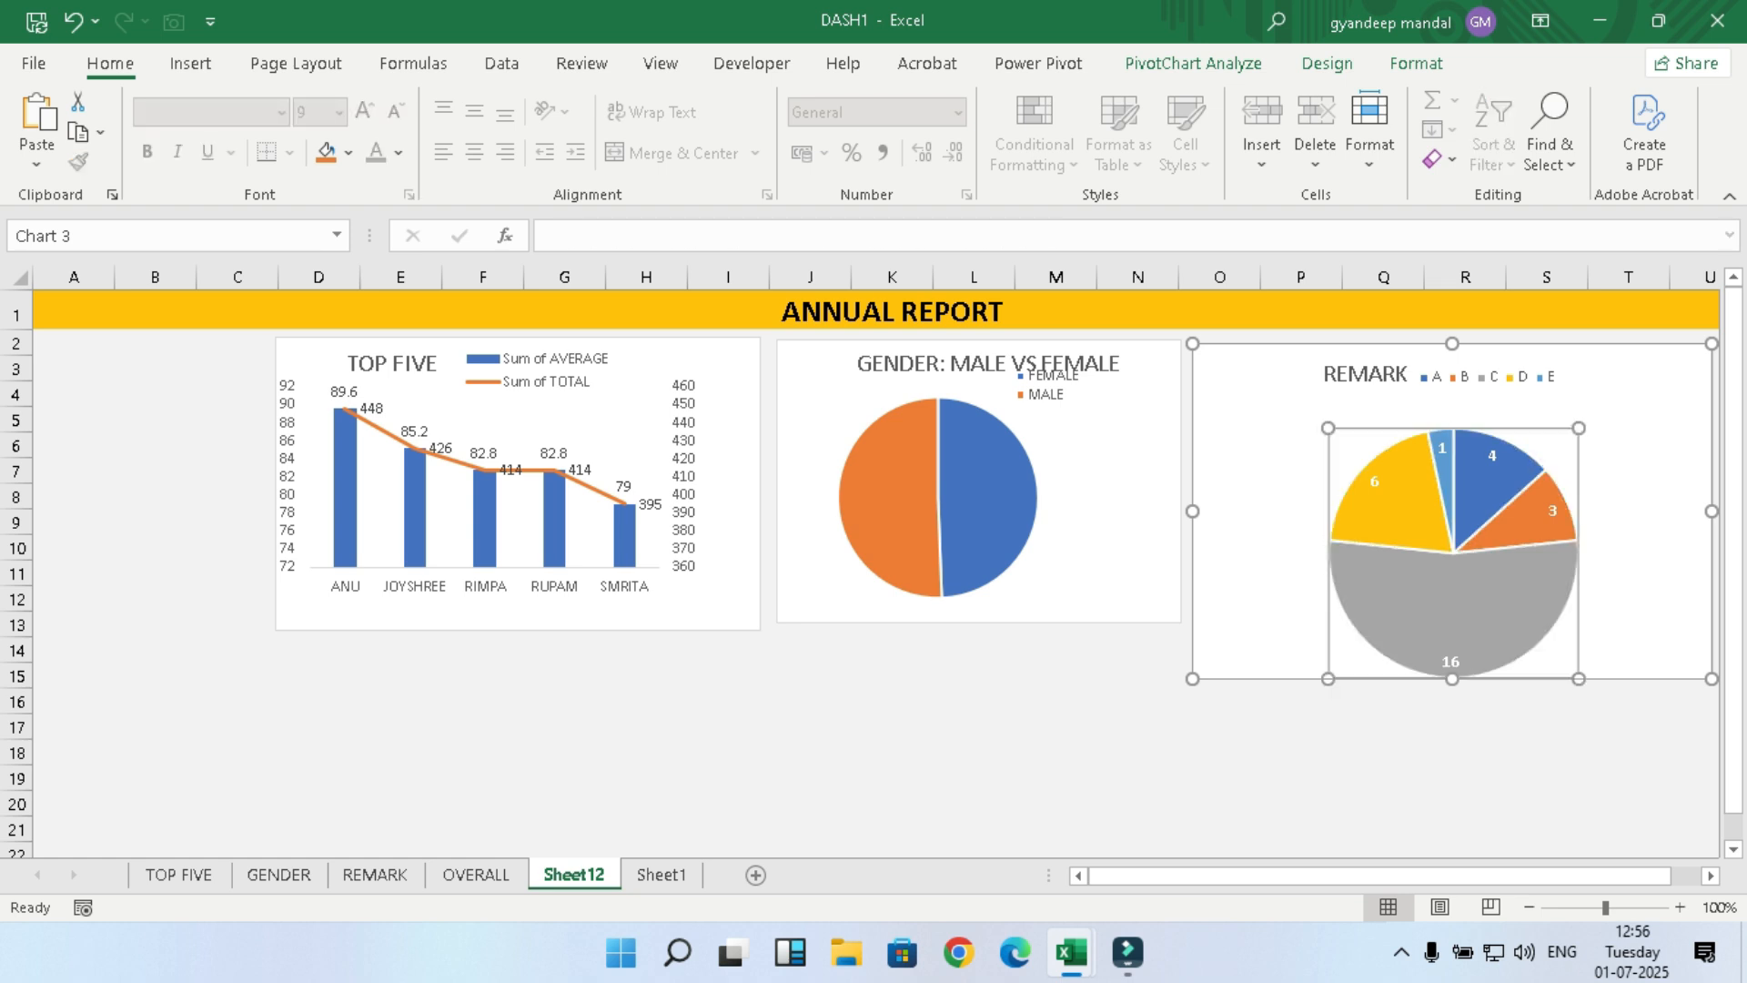
drag(1395, 429, 1395, 403)
drag(1453, 677, 1452, 625)
mouse_move(1493, 532)
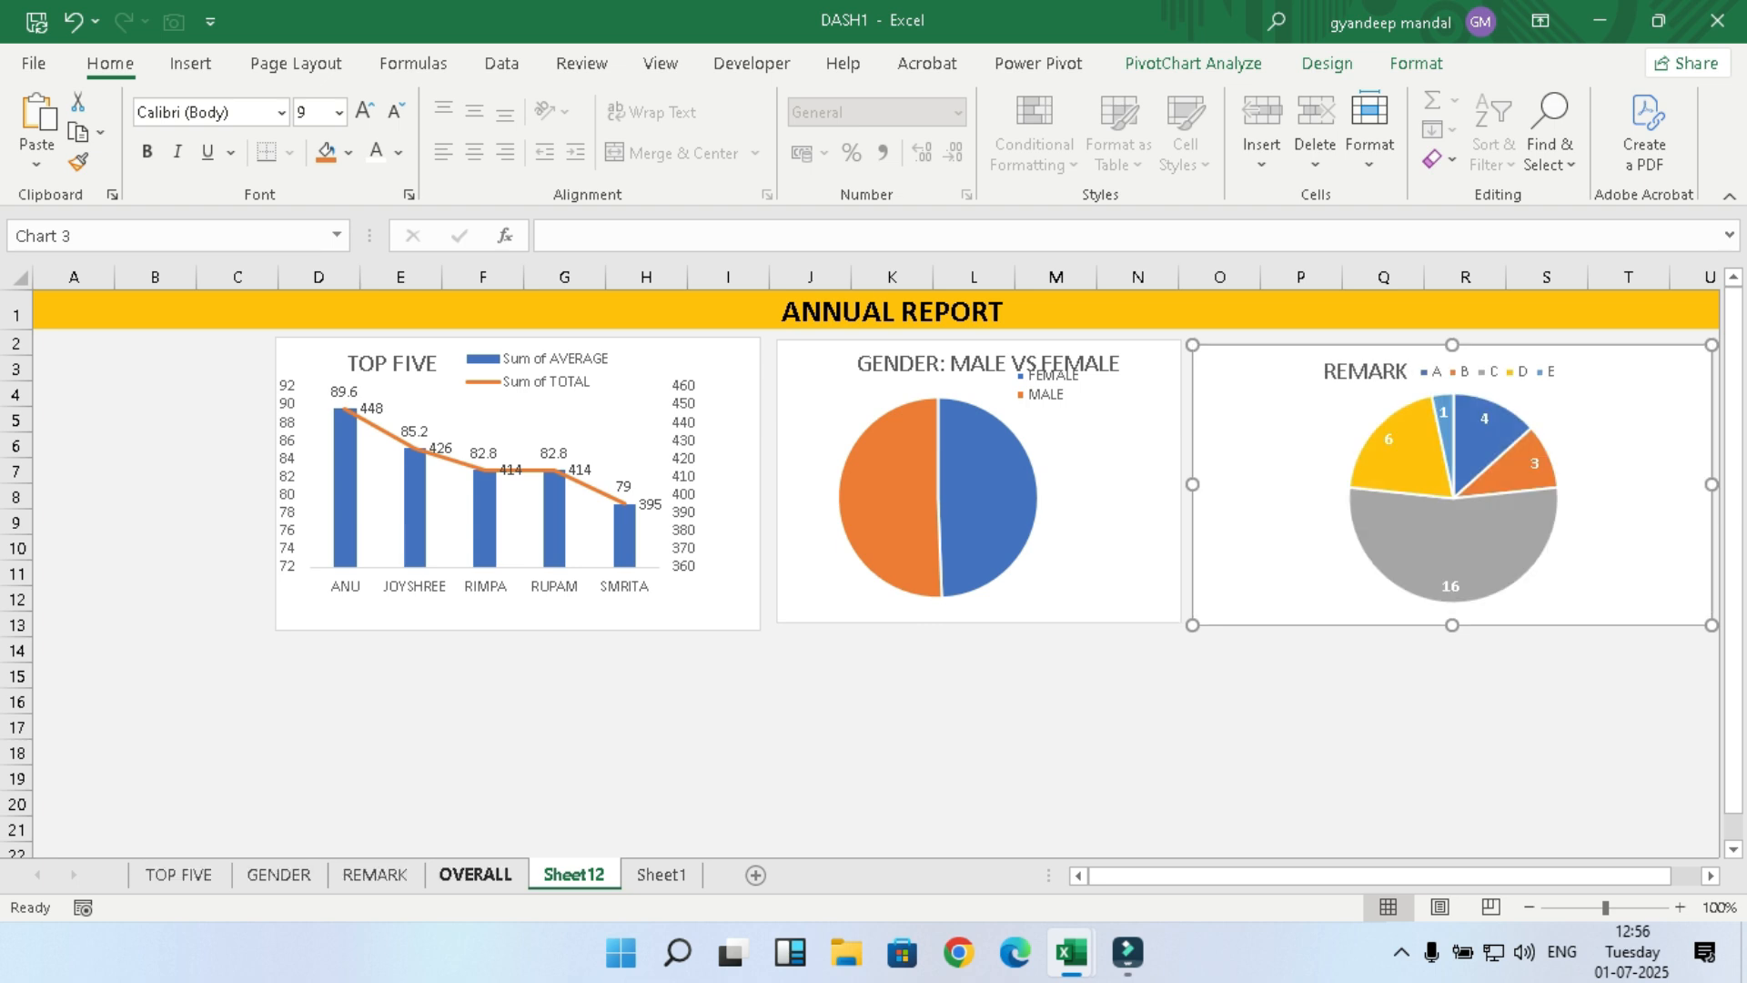
Step: Move the OVERALL PERFORMANCE chart to Sheet12, centre it below the other three charts and reduce its height
click(475, 874)
click(921, 516)
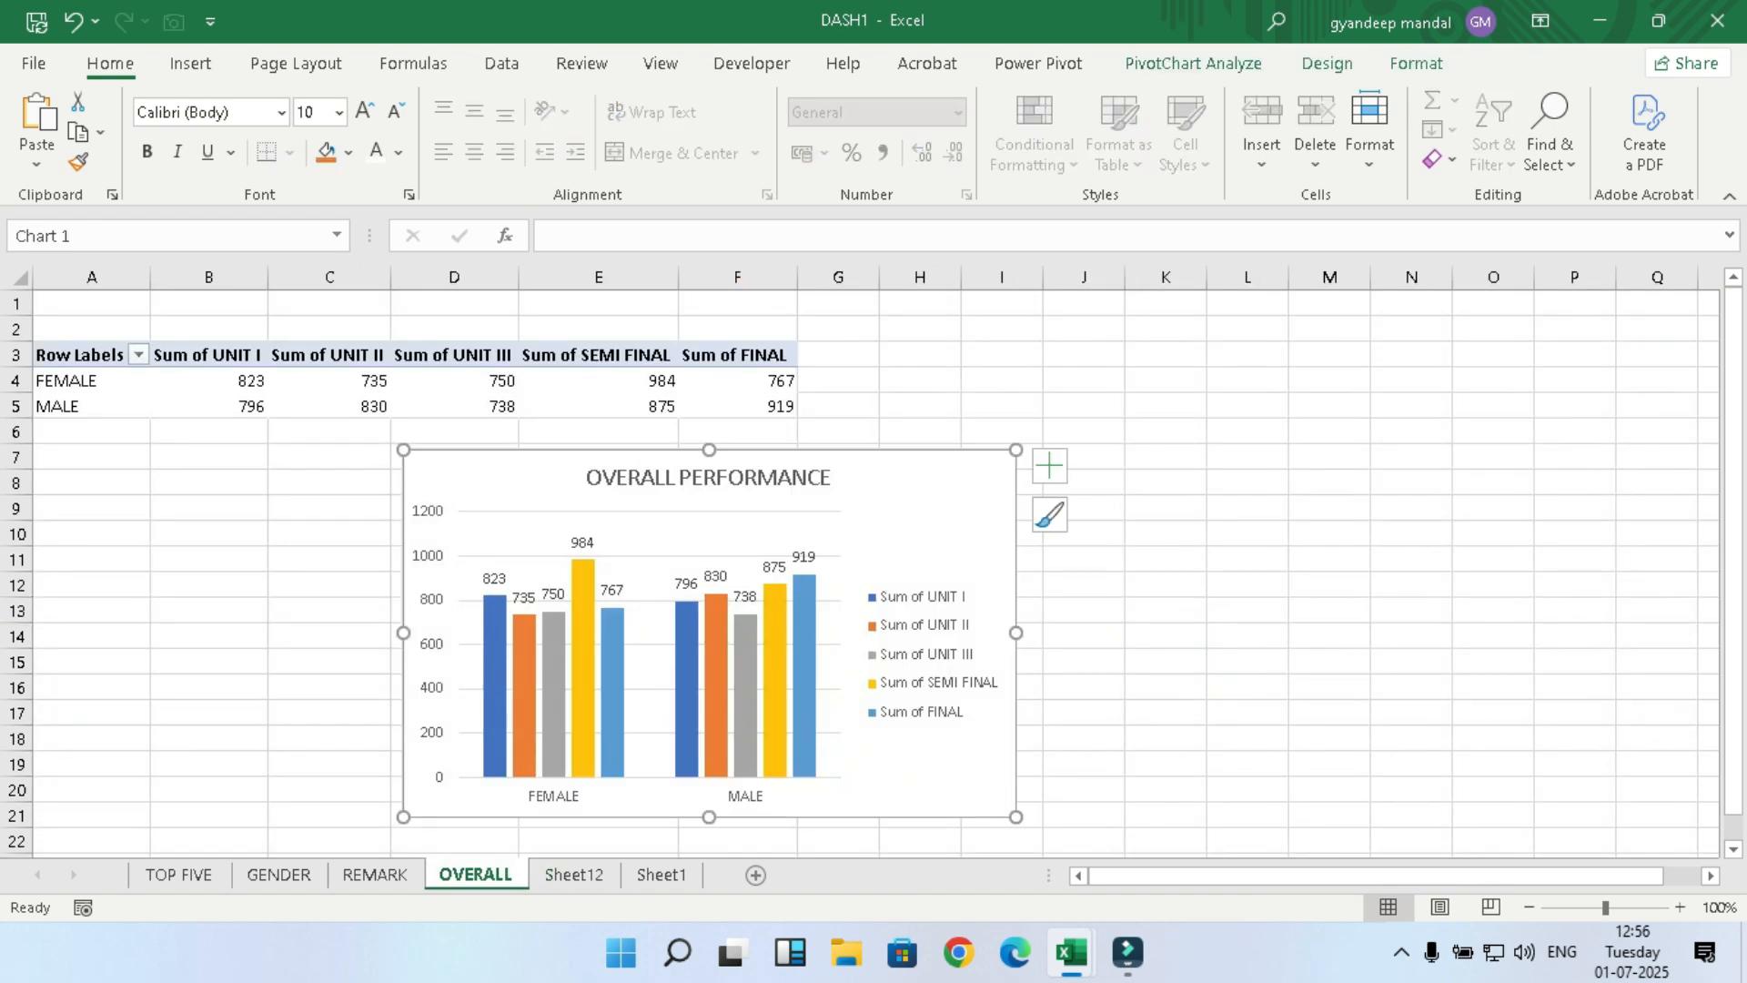
click(573, 875)
click(646, 752)
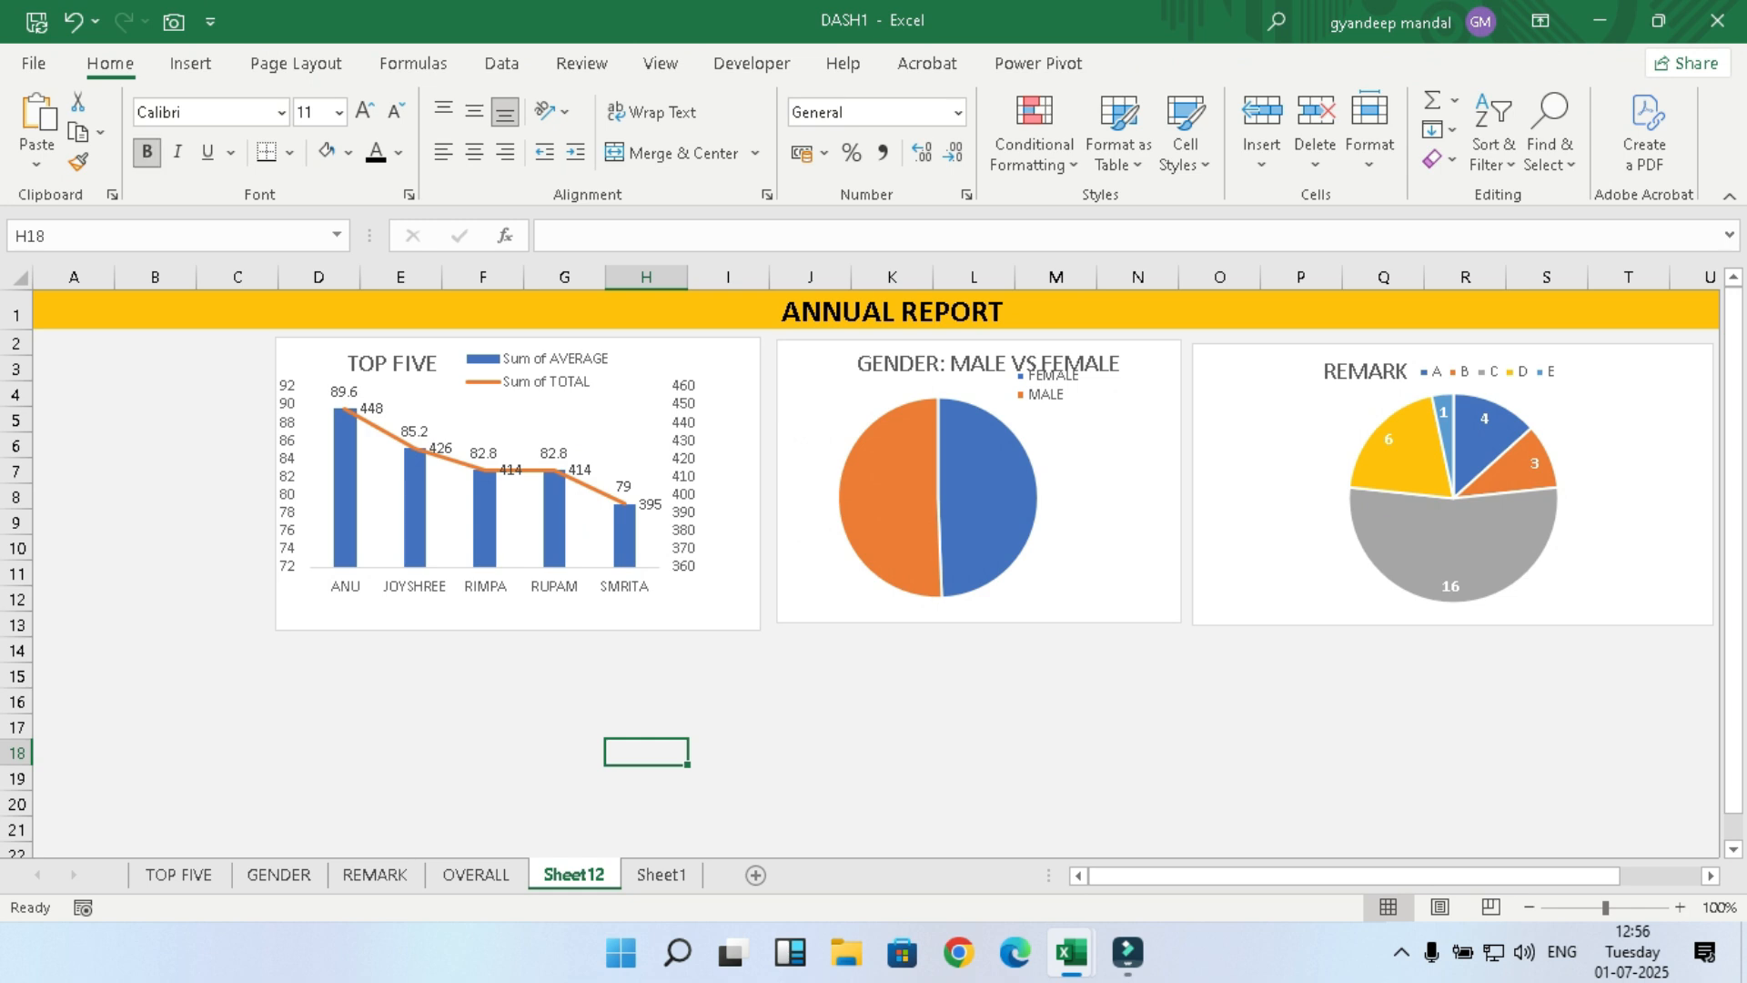
key(ctrl+v)
drag(664, 766, 689, 673)
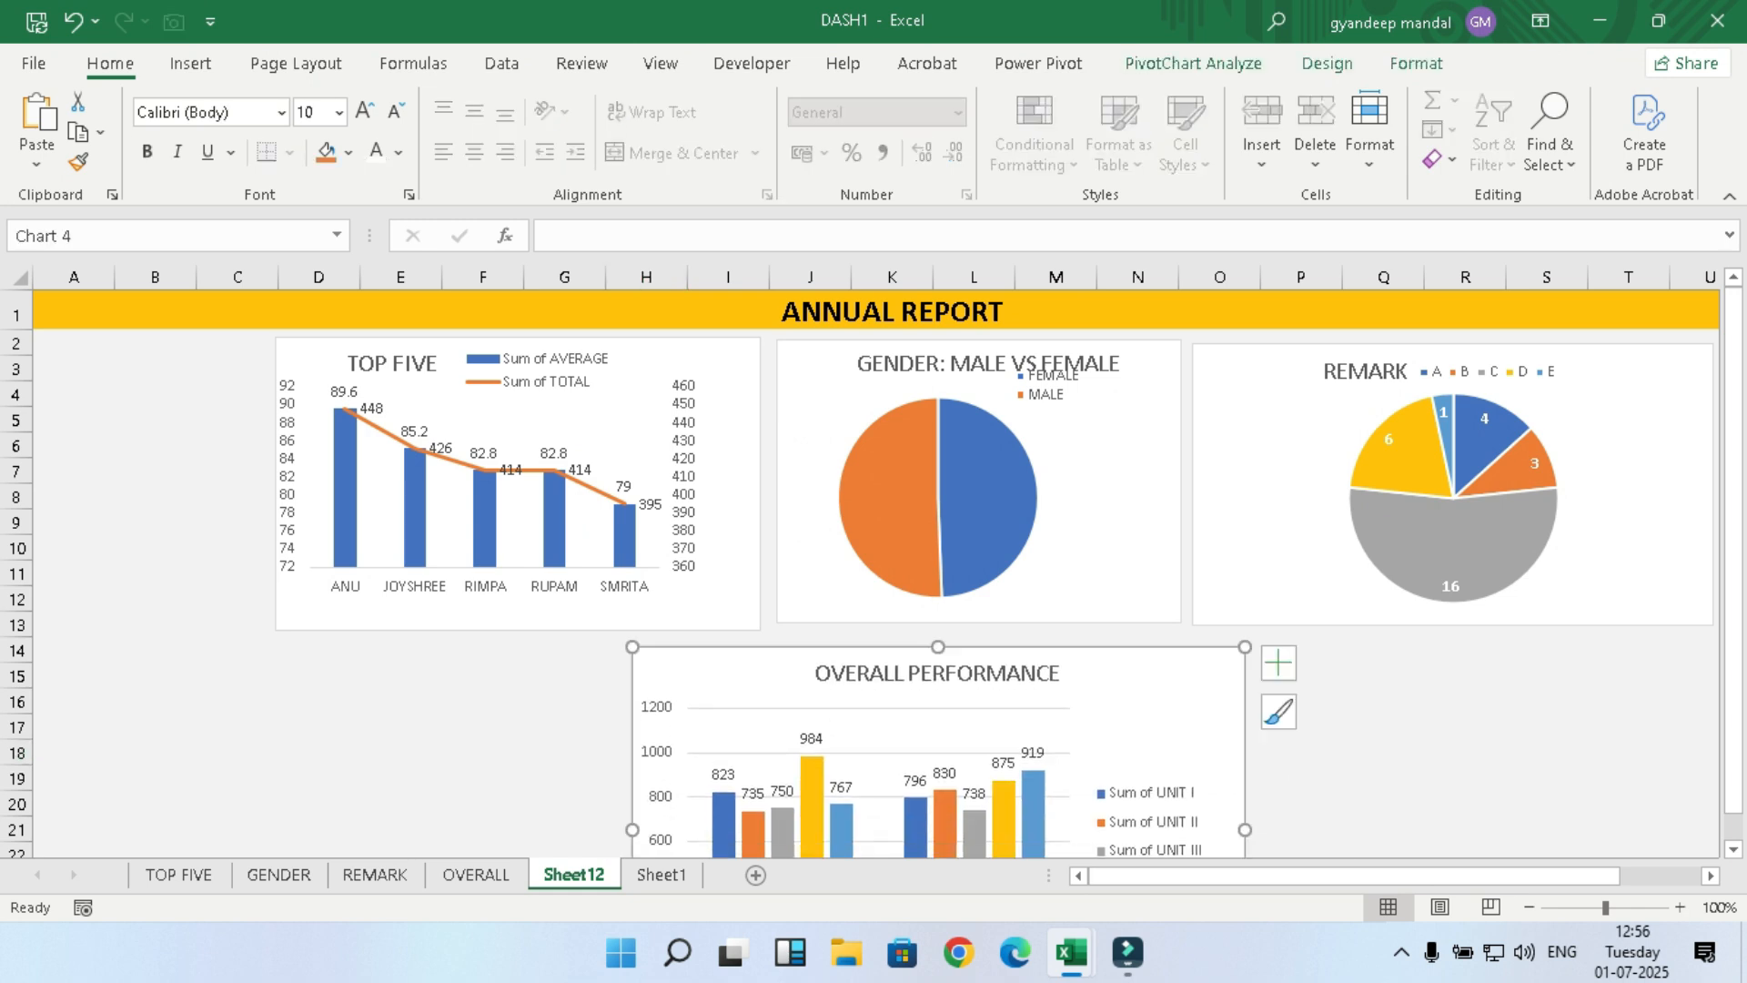
scroll(873, 573, down, 2)
drag(938, 847, 937, 791)
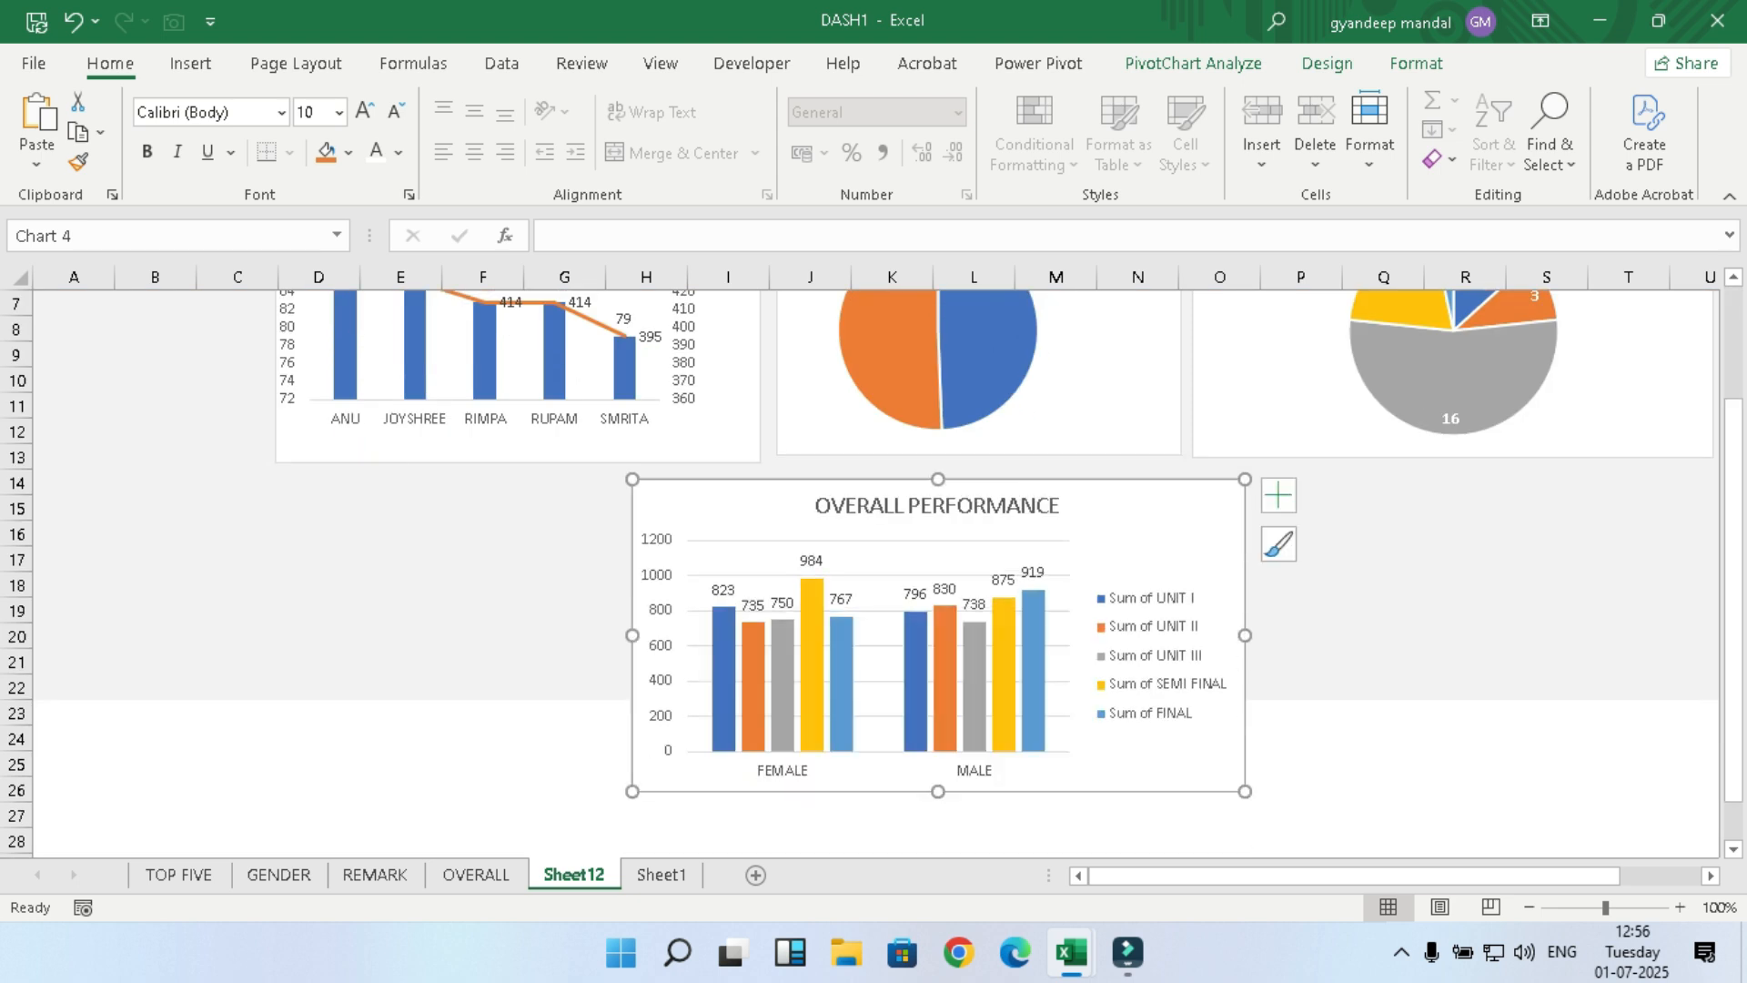
Step: Fill rows 22 to 28 with the same light grey background as the dashboard area above
drag(73, 688, 1696, 838)
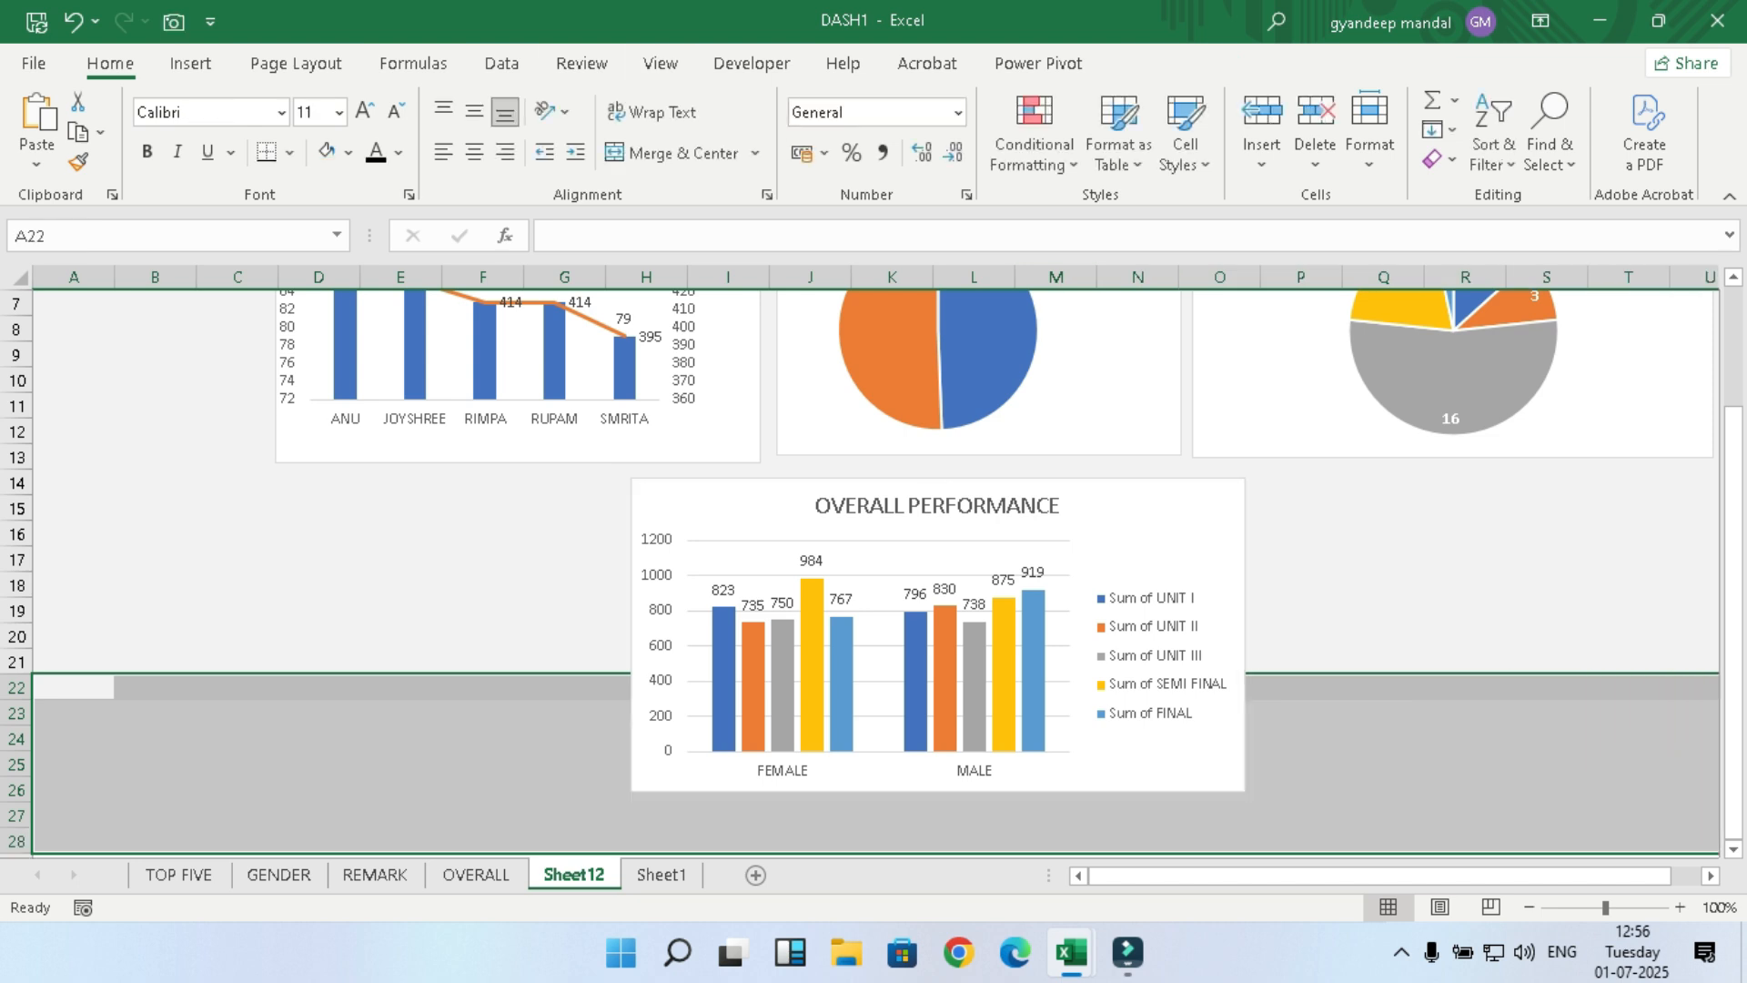
click(190, 62)
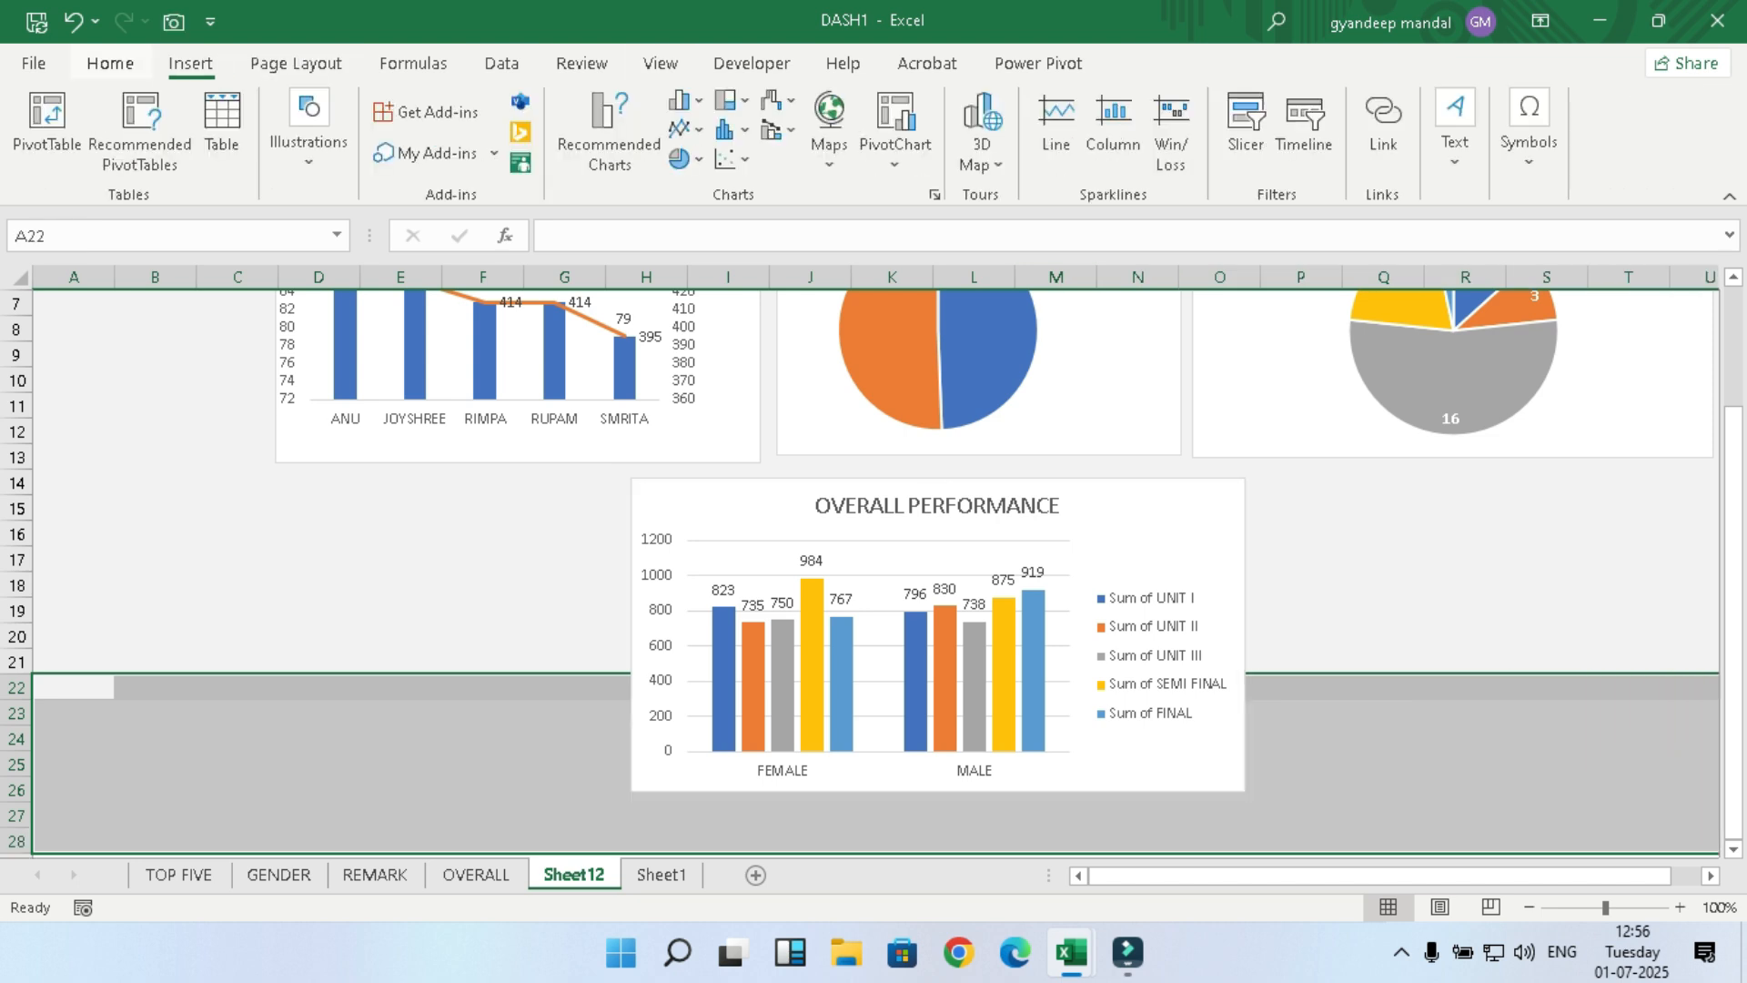
click(110, 62)
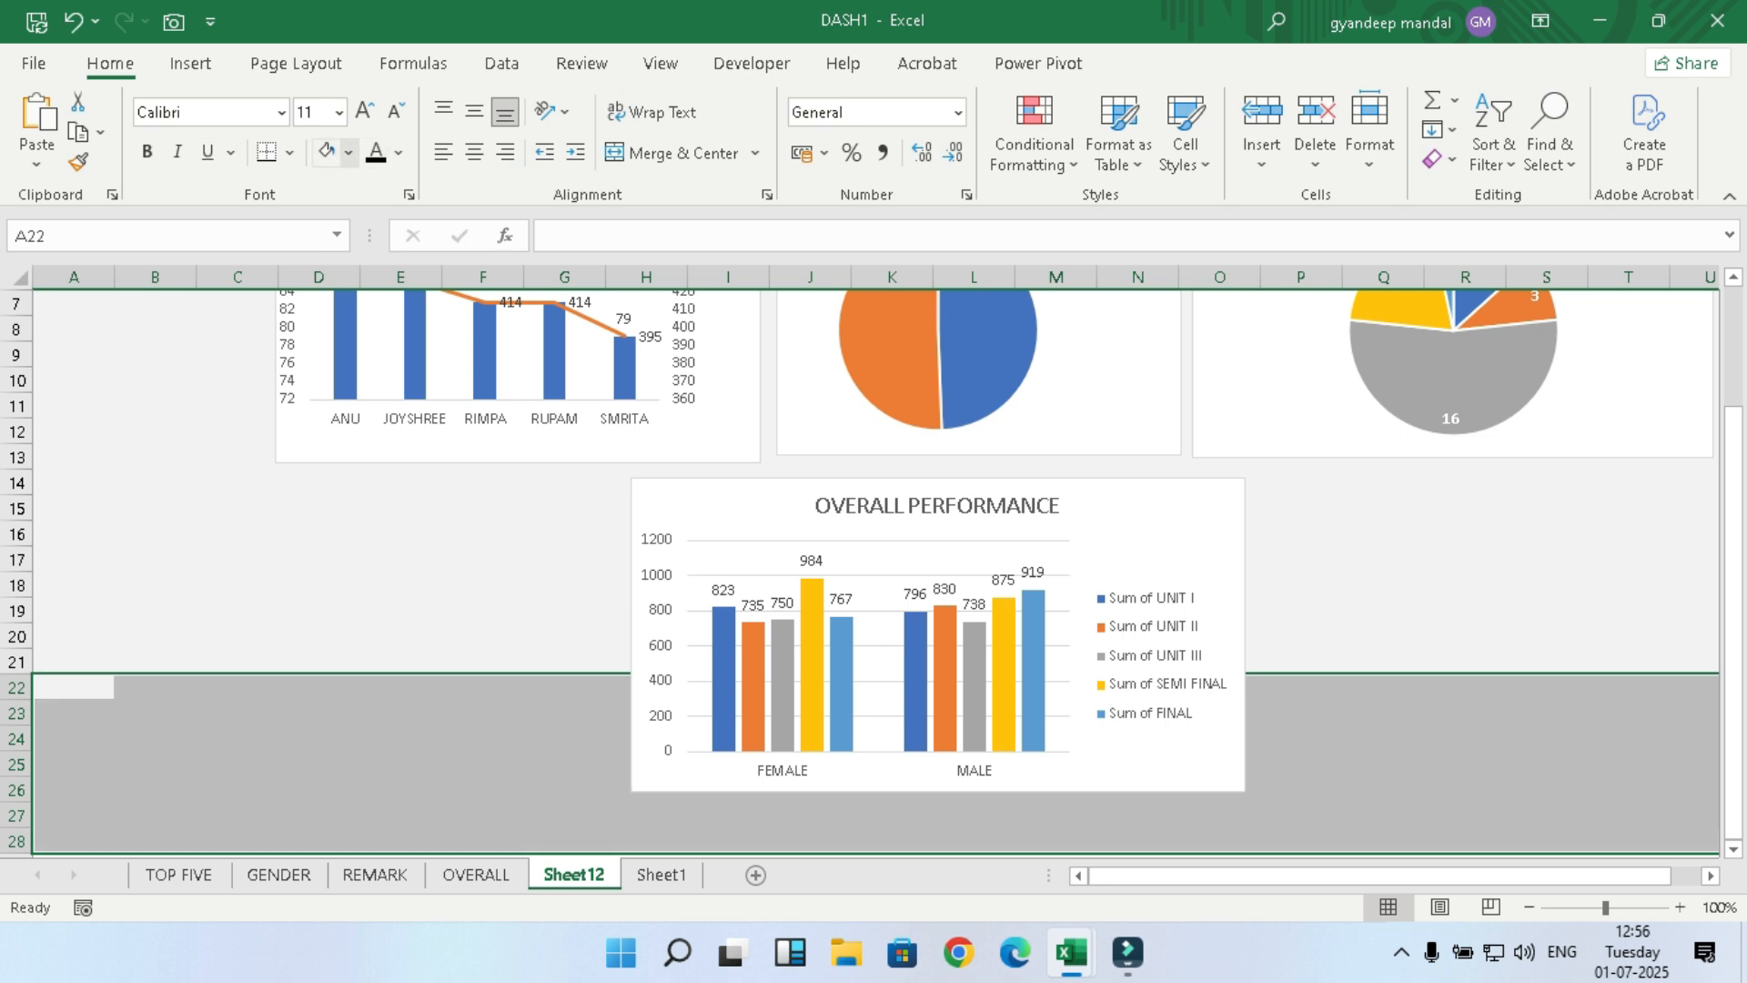
click(319, 611)
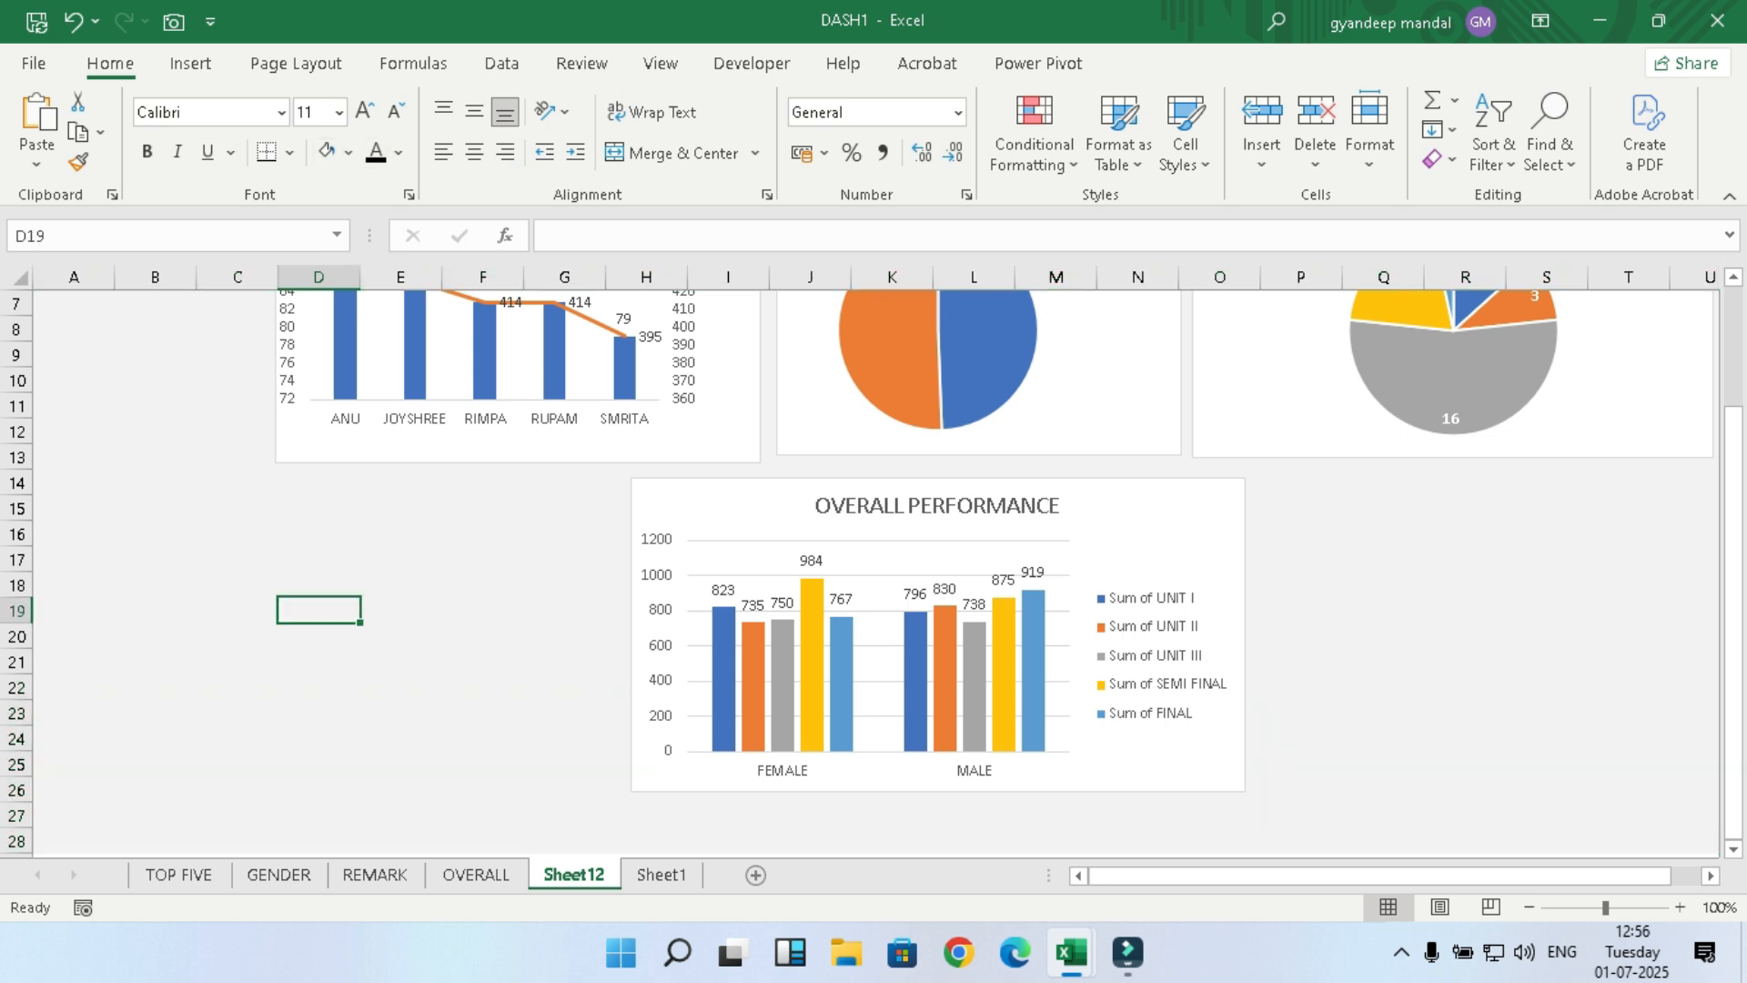
scroll(872, 573, up, 1)
scroll(872, 573, up, 1)
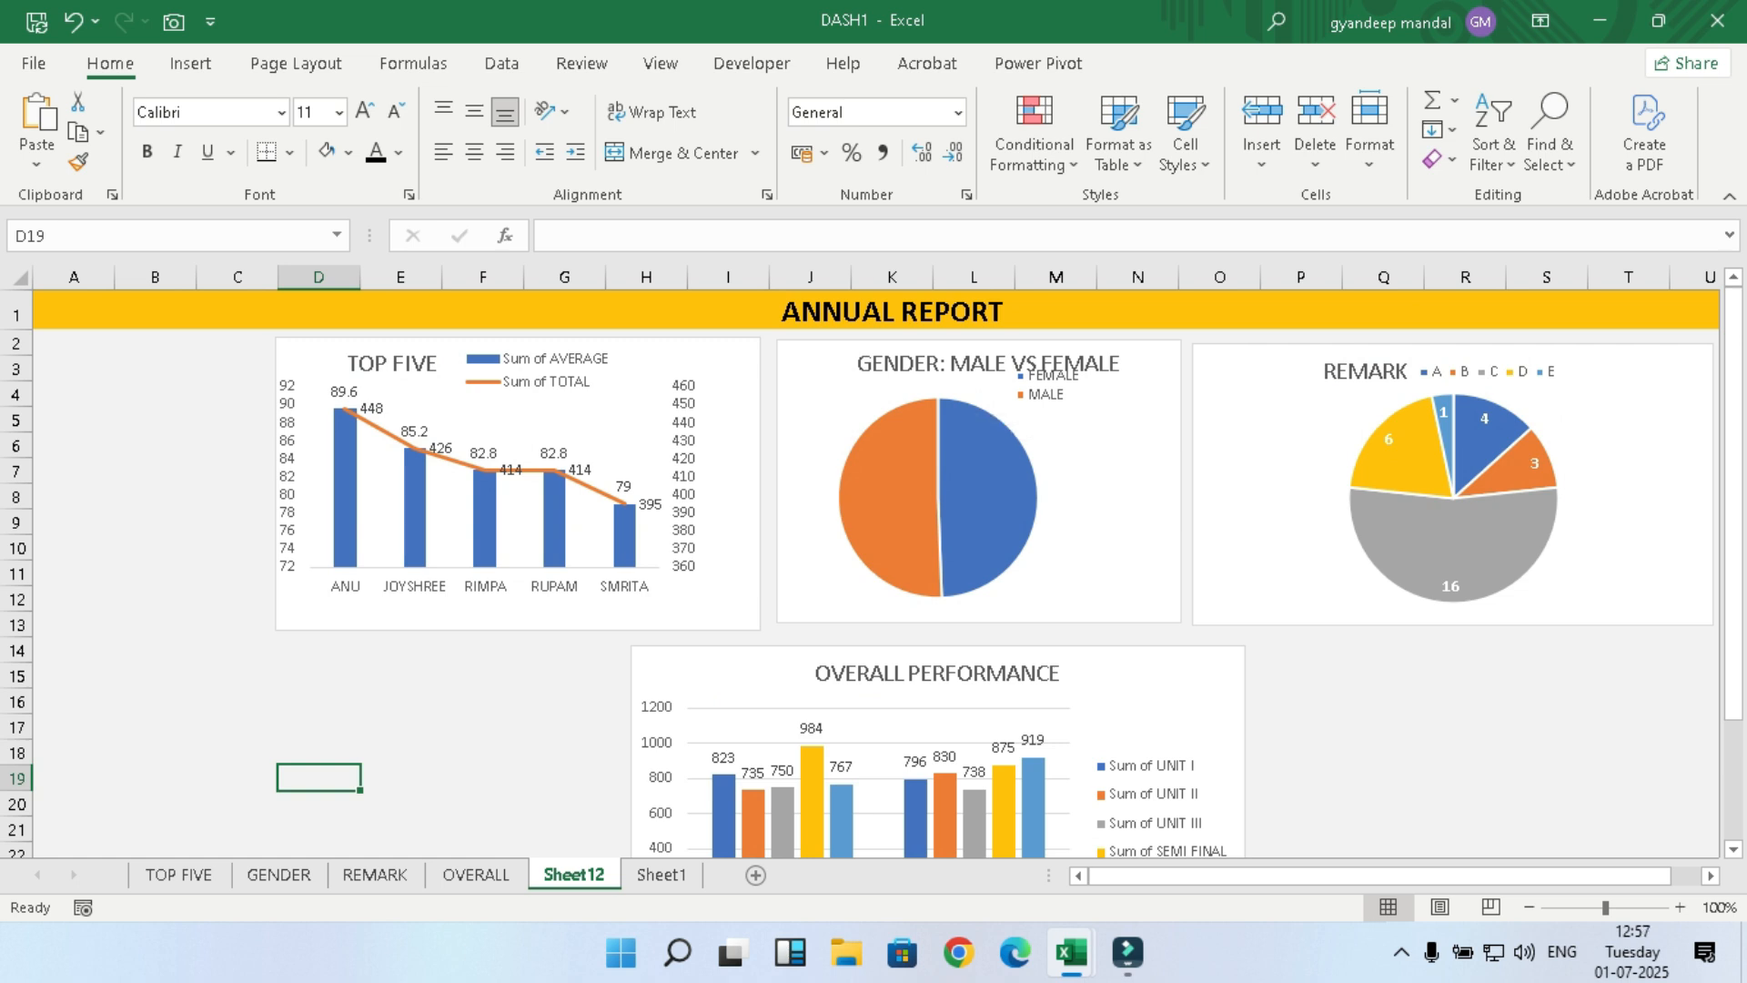
scroll(872, 574, down, 2)
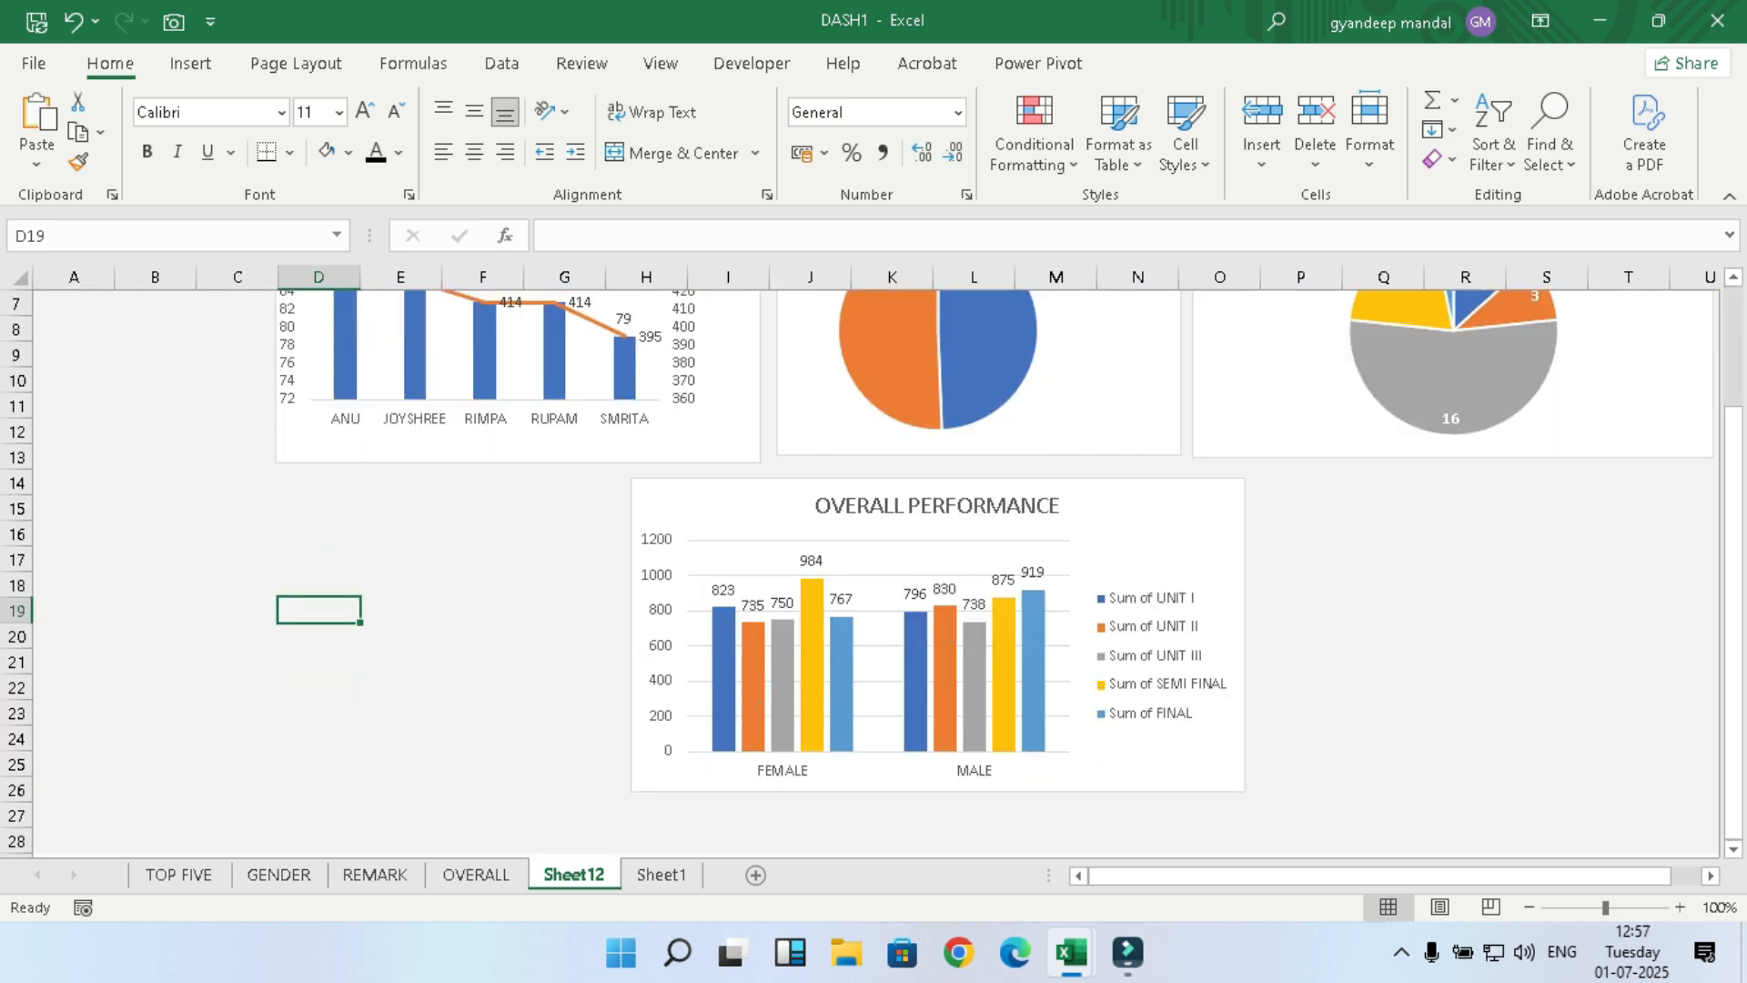
scroll(872, 573, up, 2)
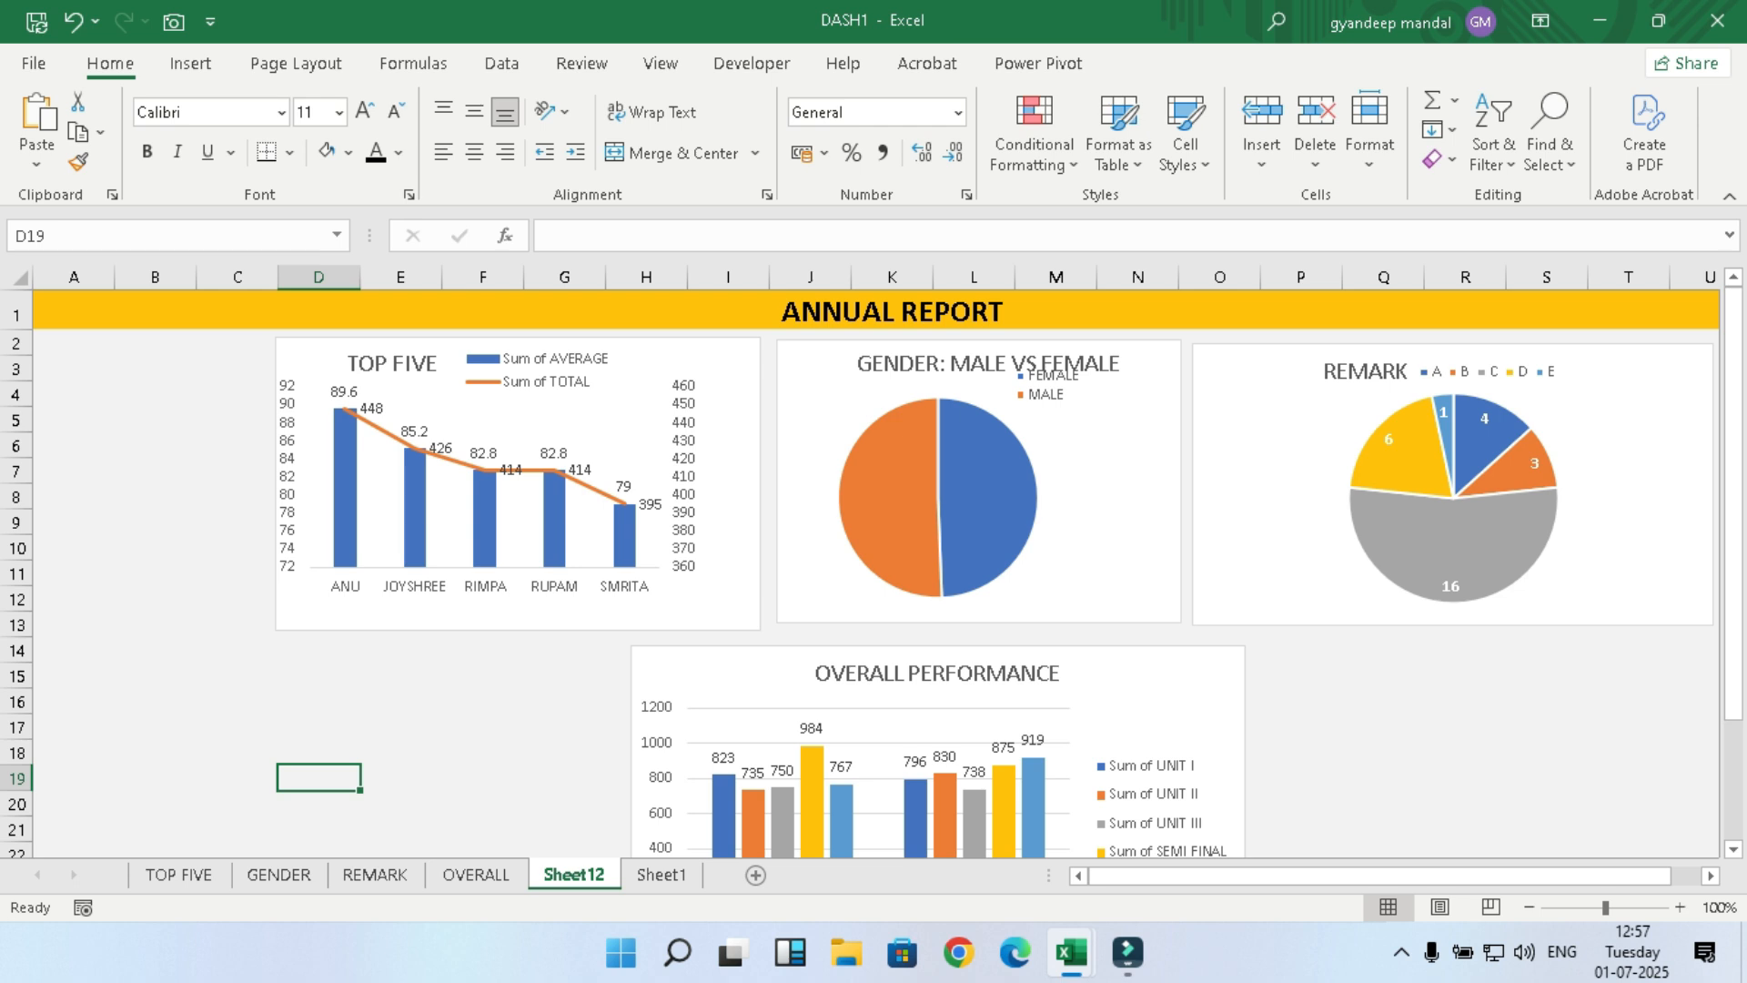
Step: Start inserting slicers for the TOP FIVE chart and choose the GENDER field
click(693, 362)
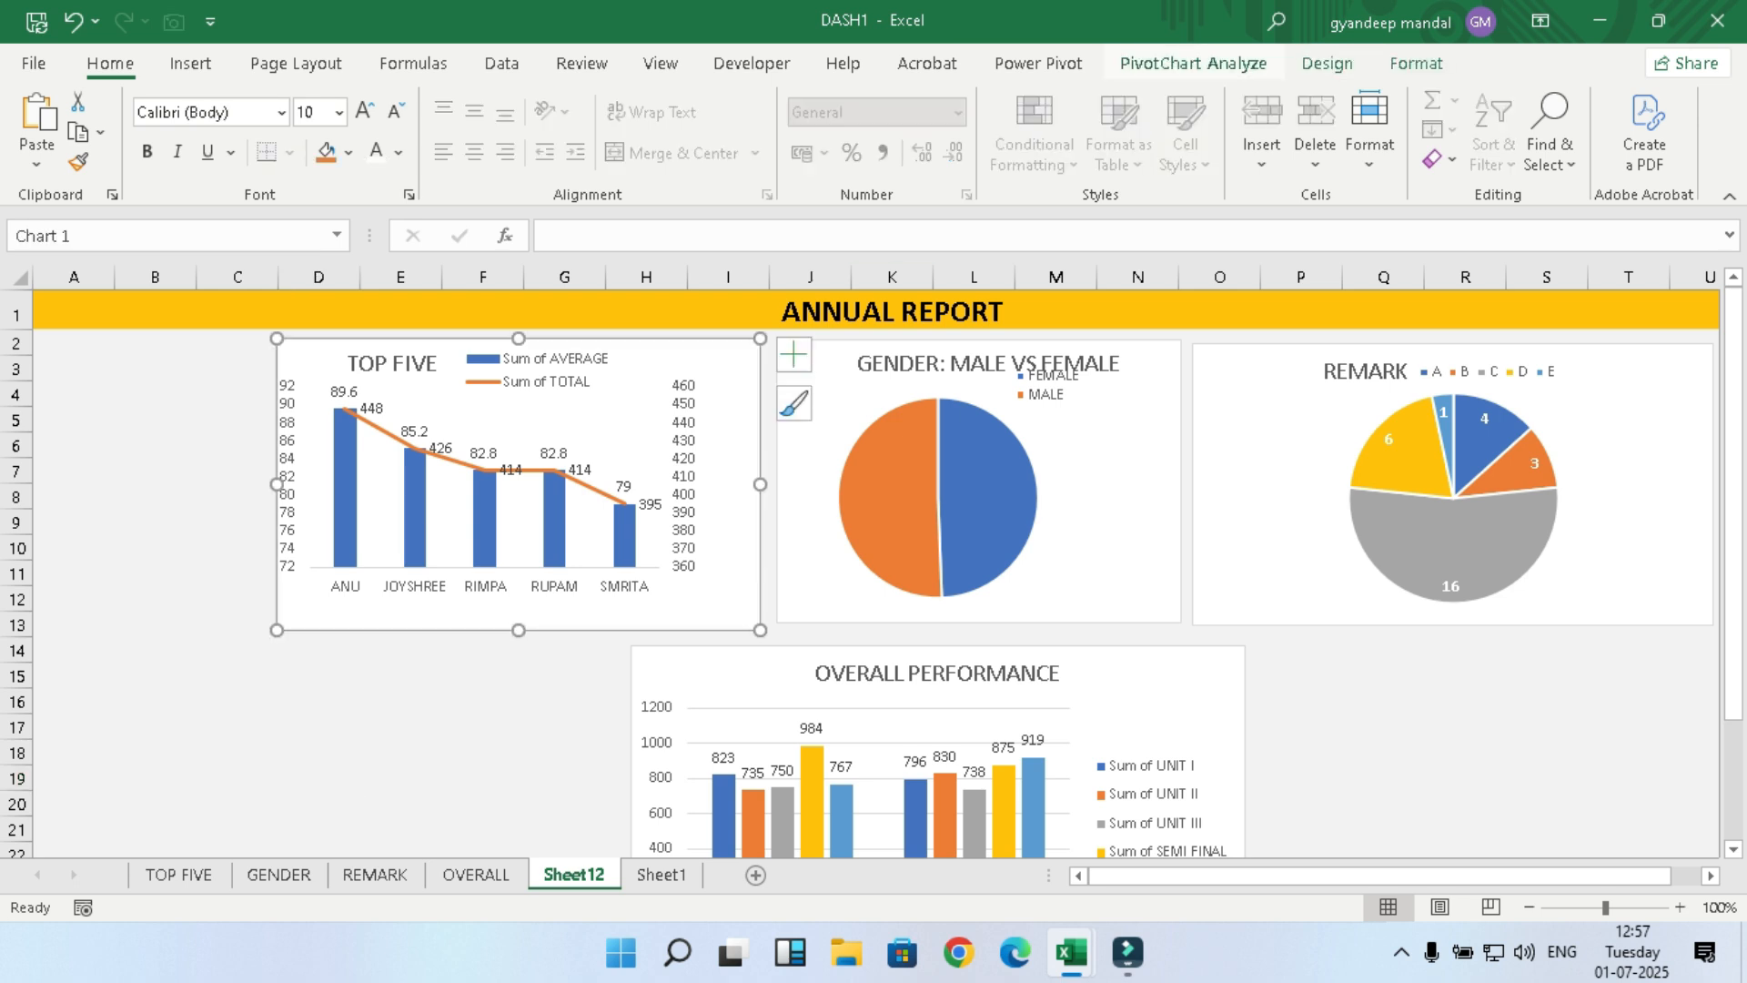
click(1193, 63)
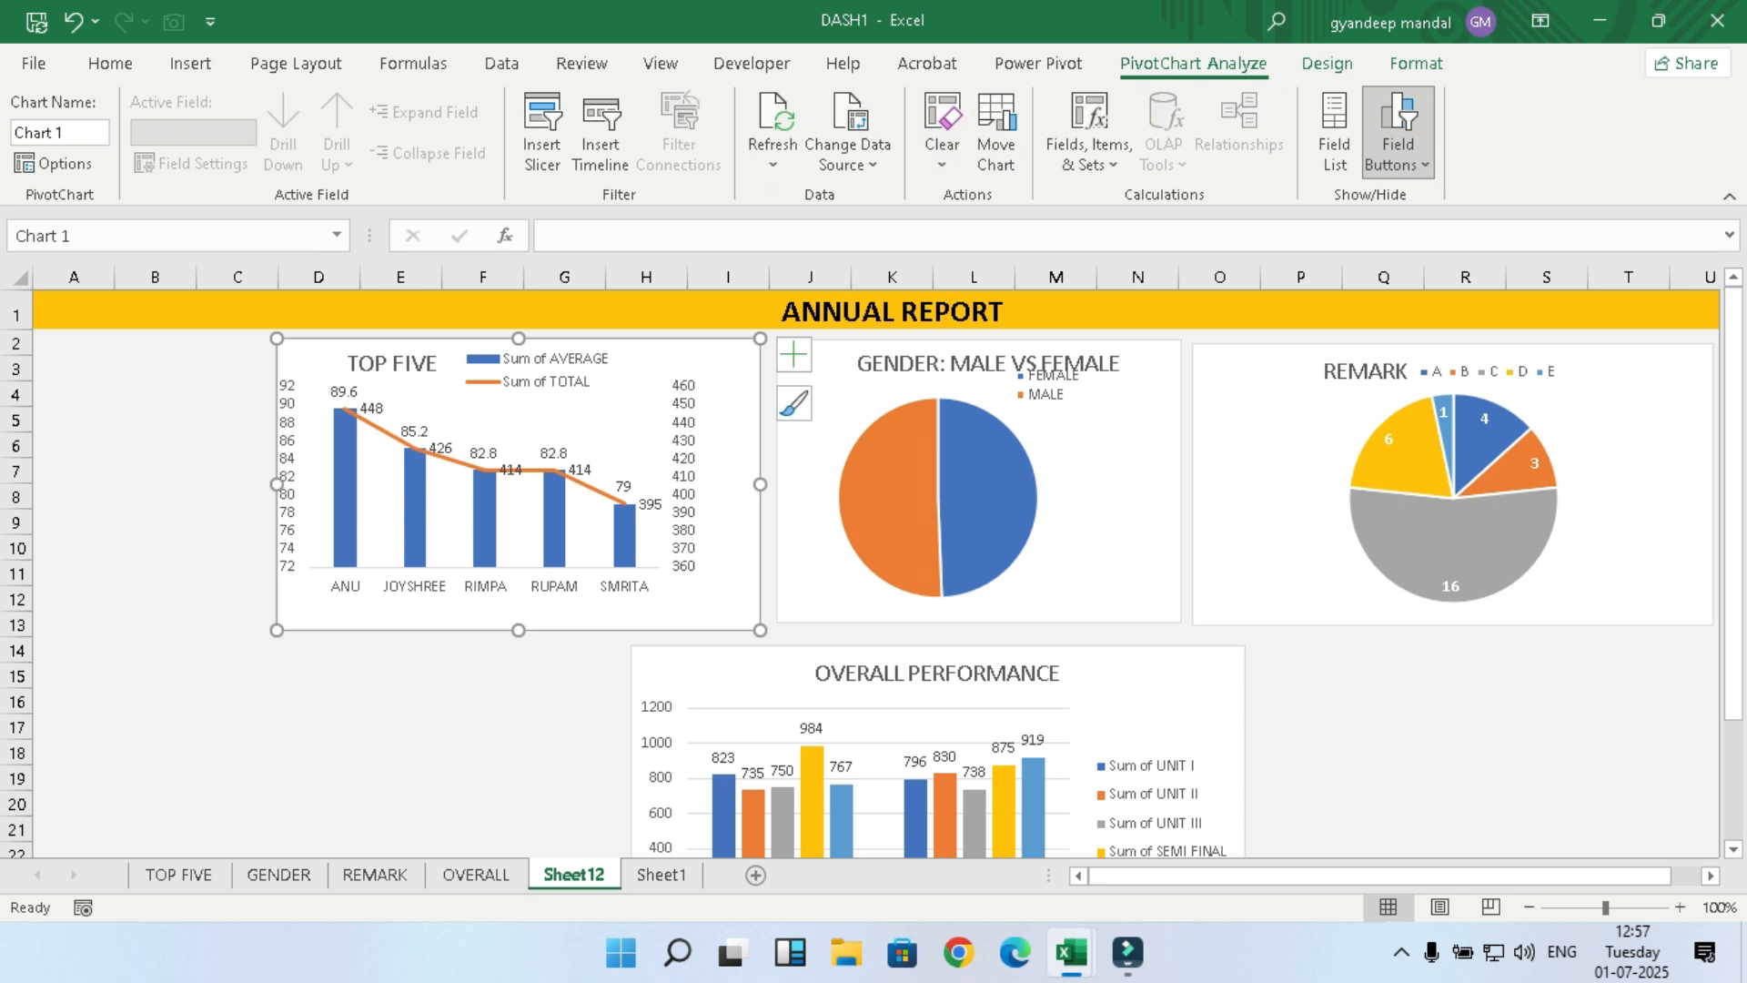
click(542, 136)
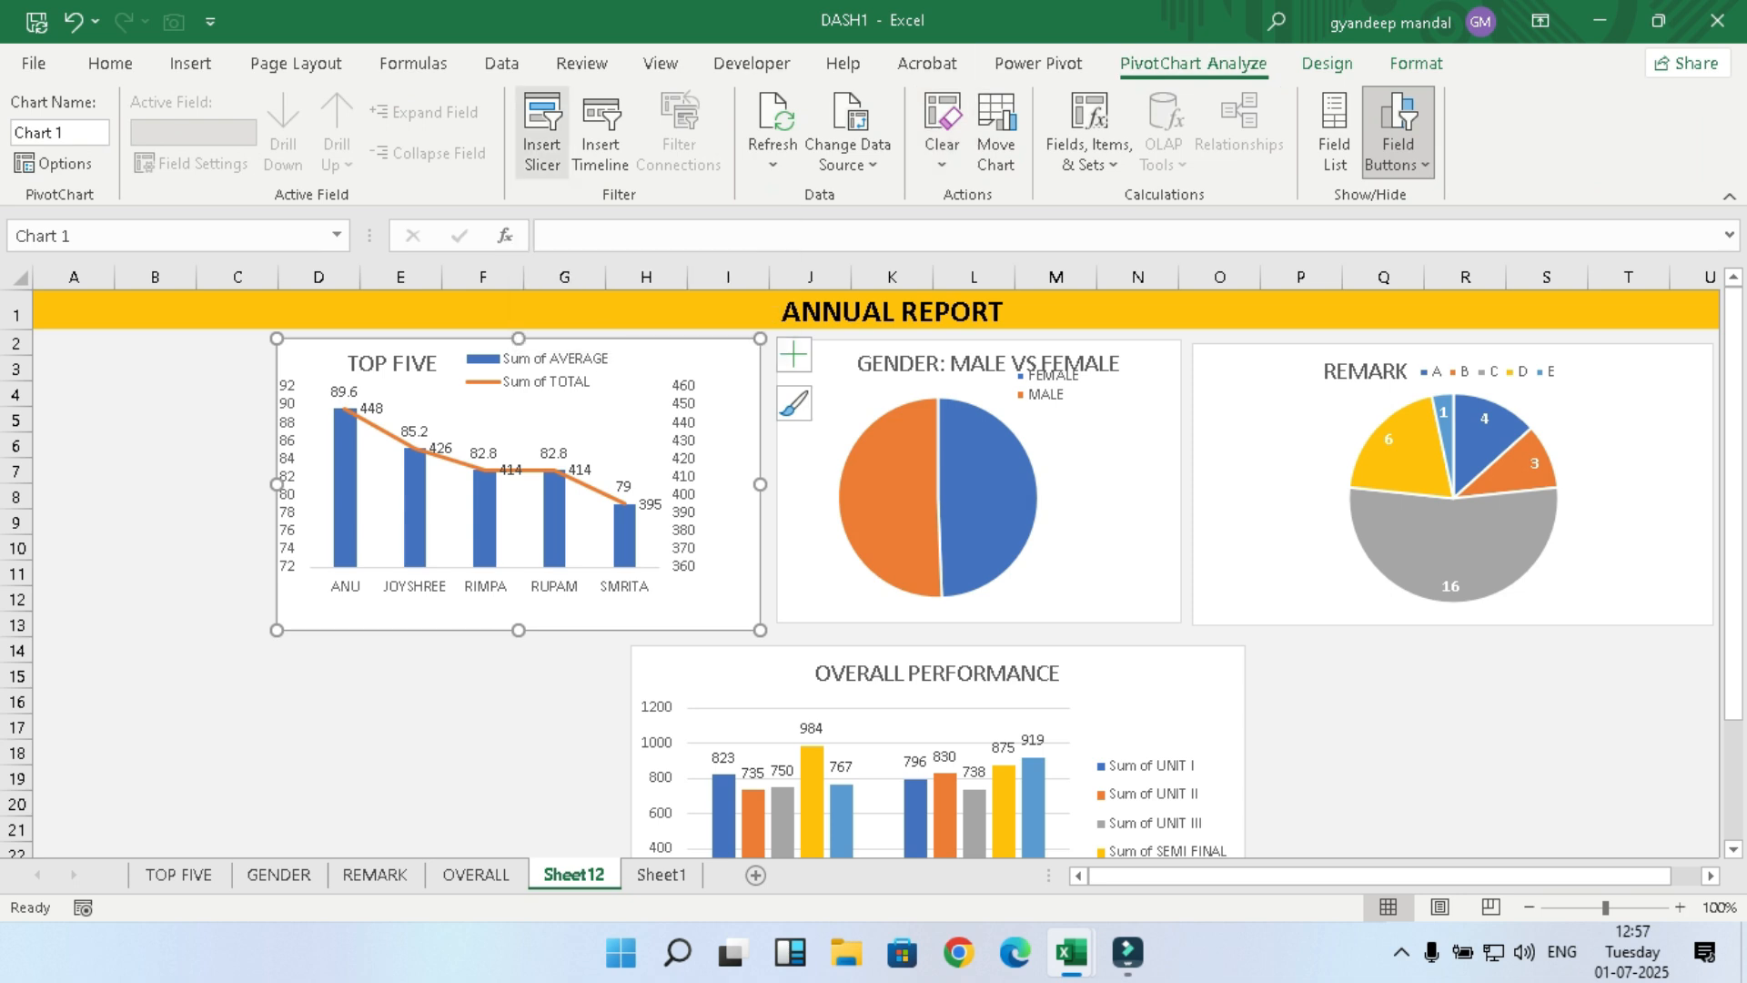
key(Down)
key(Down)
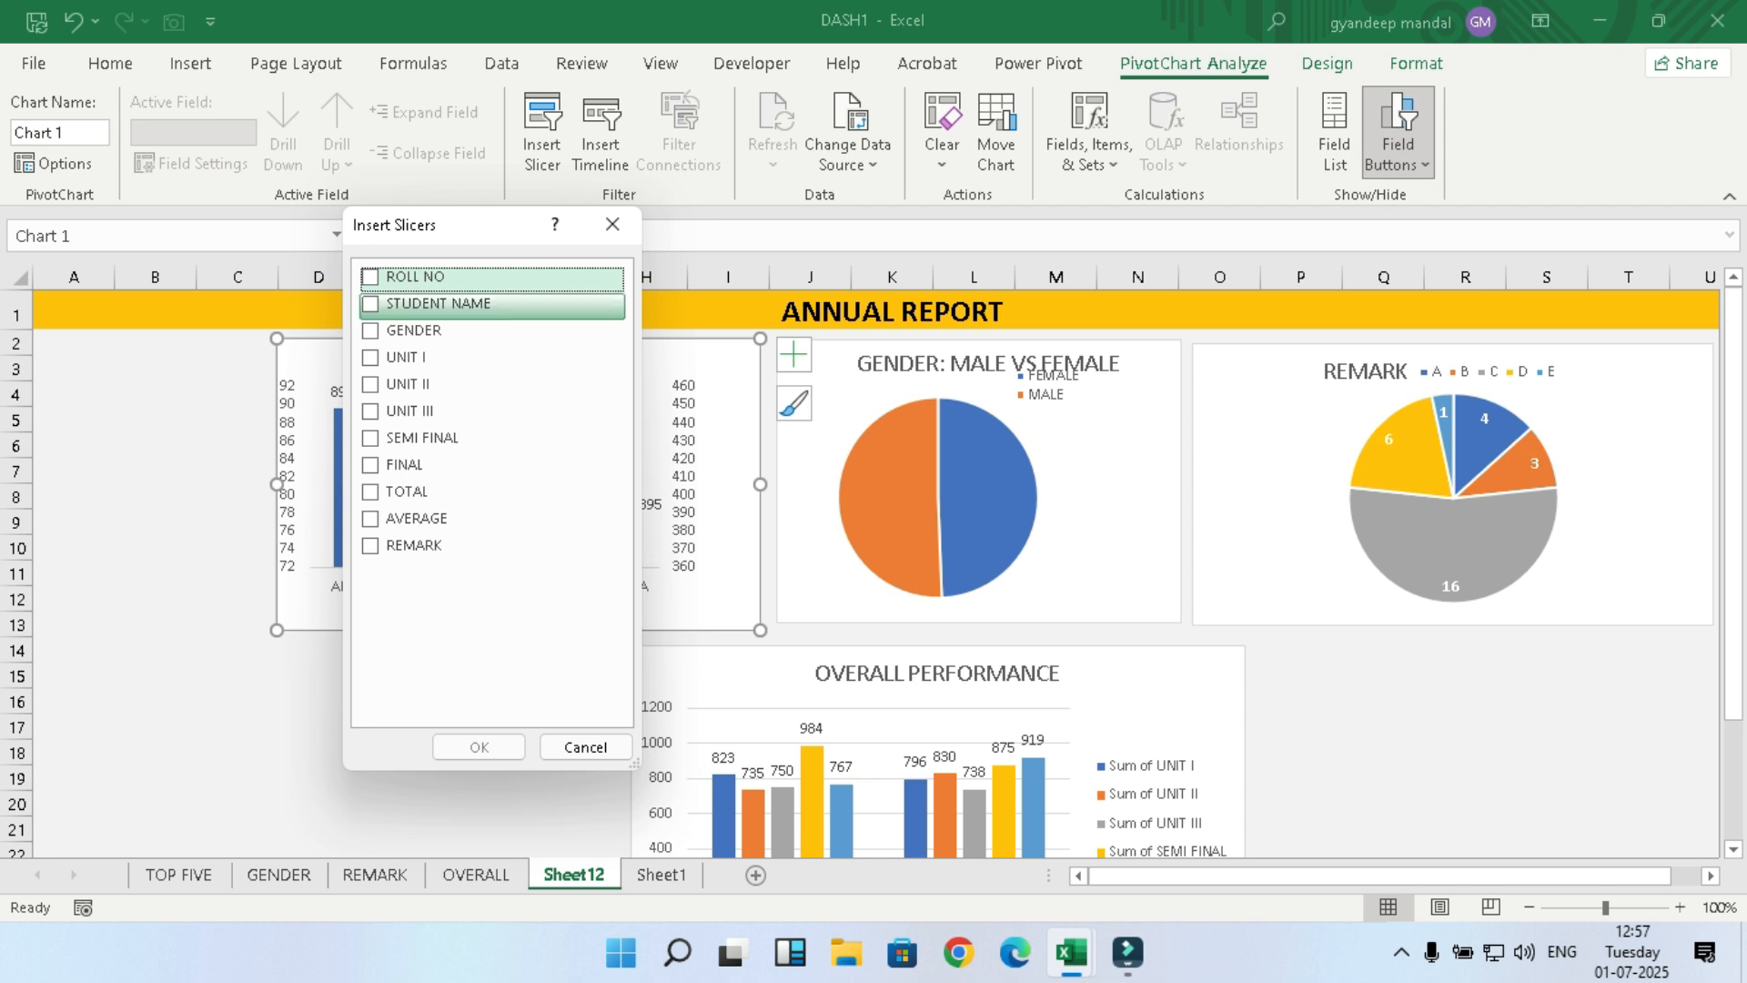
key(space)
key(Down)
key(Down)
key(Down)
key(Down)
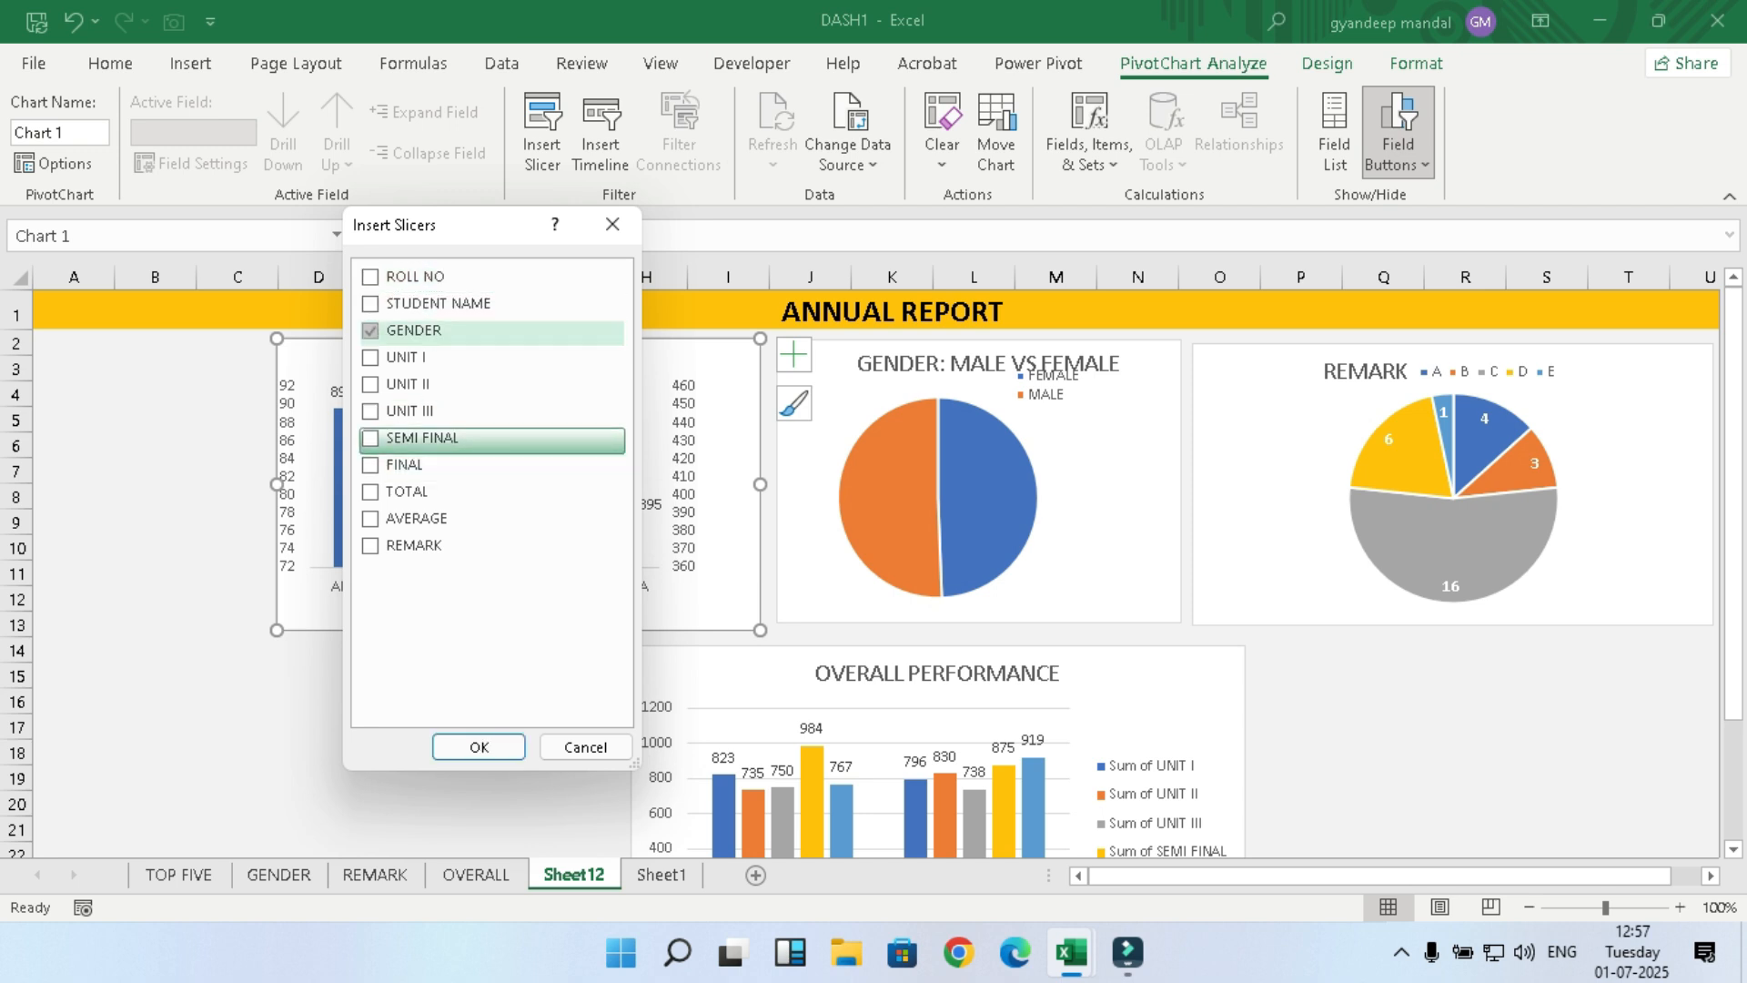
Step: Add REMARK to the fields chosen for the new slicers
key(Down)
key(Up)
key(Up)
key(Down)
key(Down)
key(Down)
key(Down)
key(space)
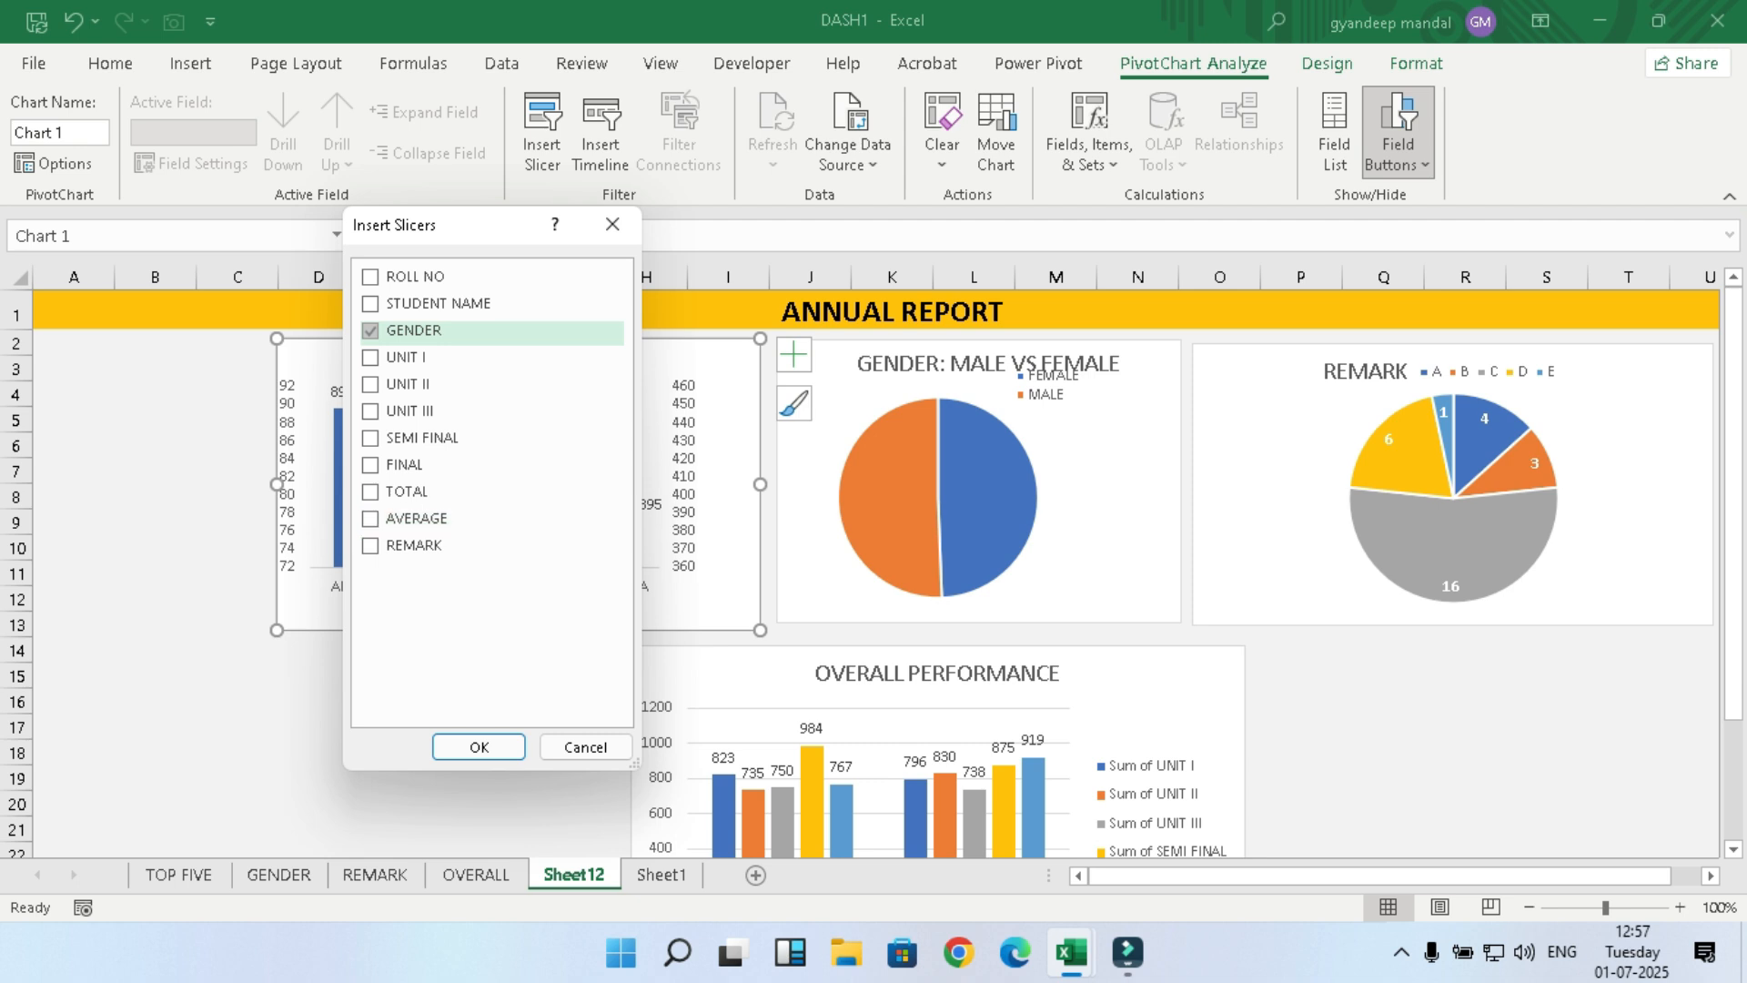
key(Down)
key(space)
Step: Review the remaining slicer fields and insert slicers for GENDER and REMARK only
key(Up)
key(Up)
key(Up)
key(Up)
key(Up)
key(Up)
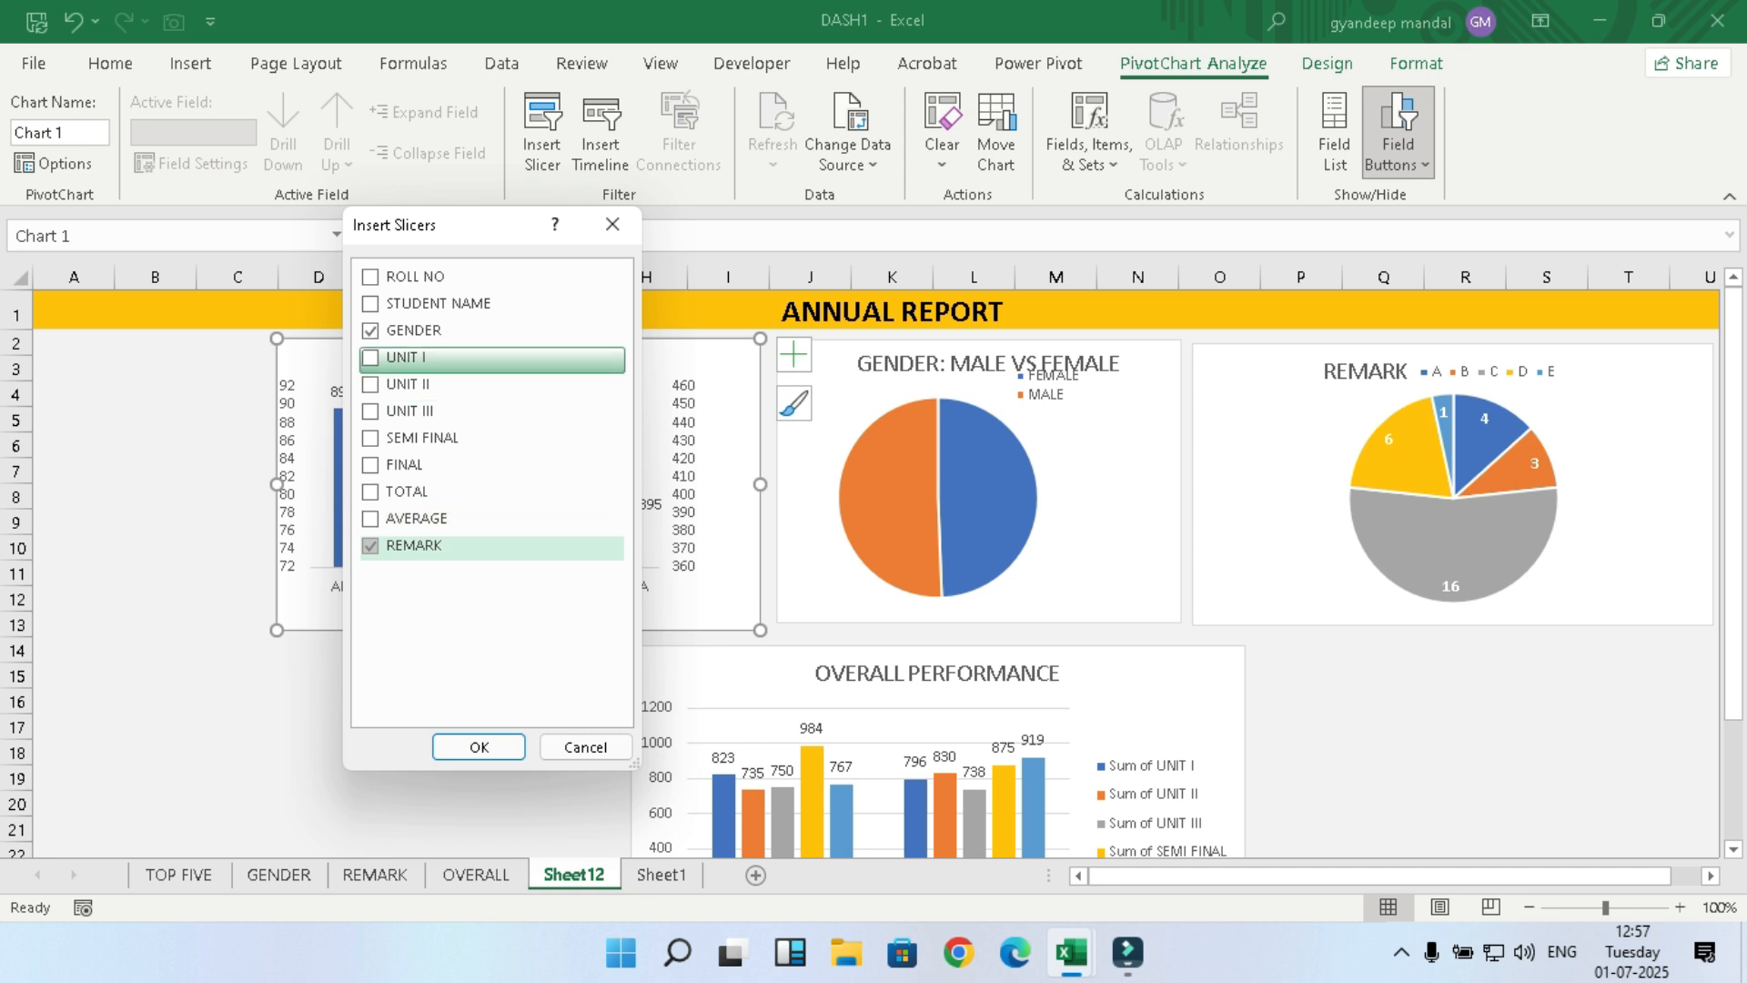
key(Up)
key(Down)
key(Down)
key(Down)
key(Down)
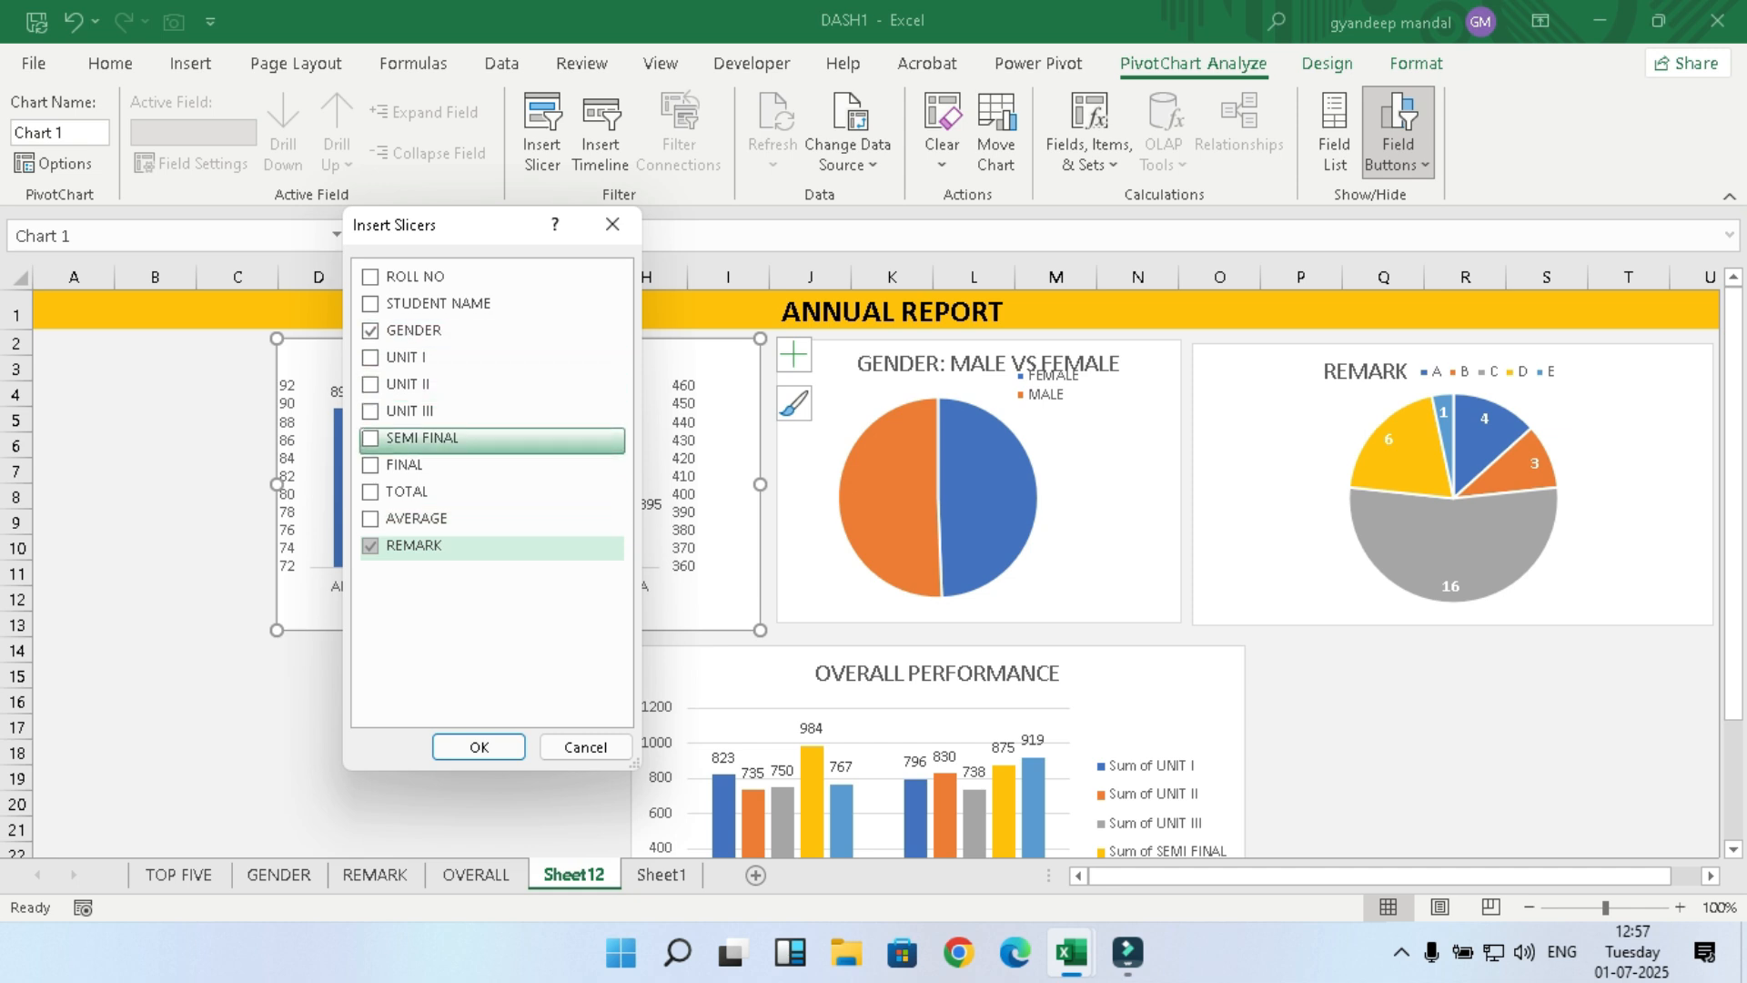
key(Down)
key(Down)
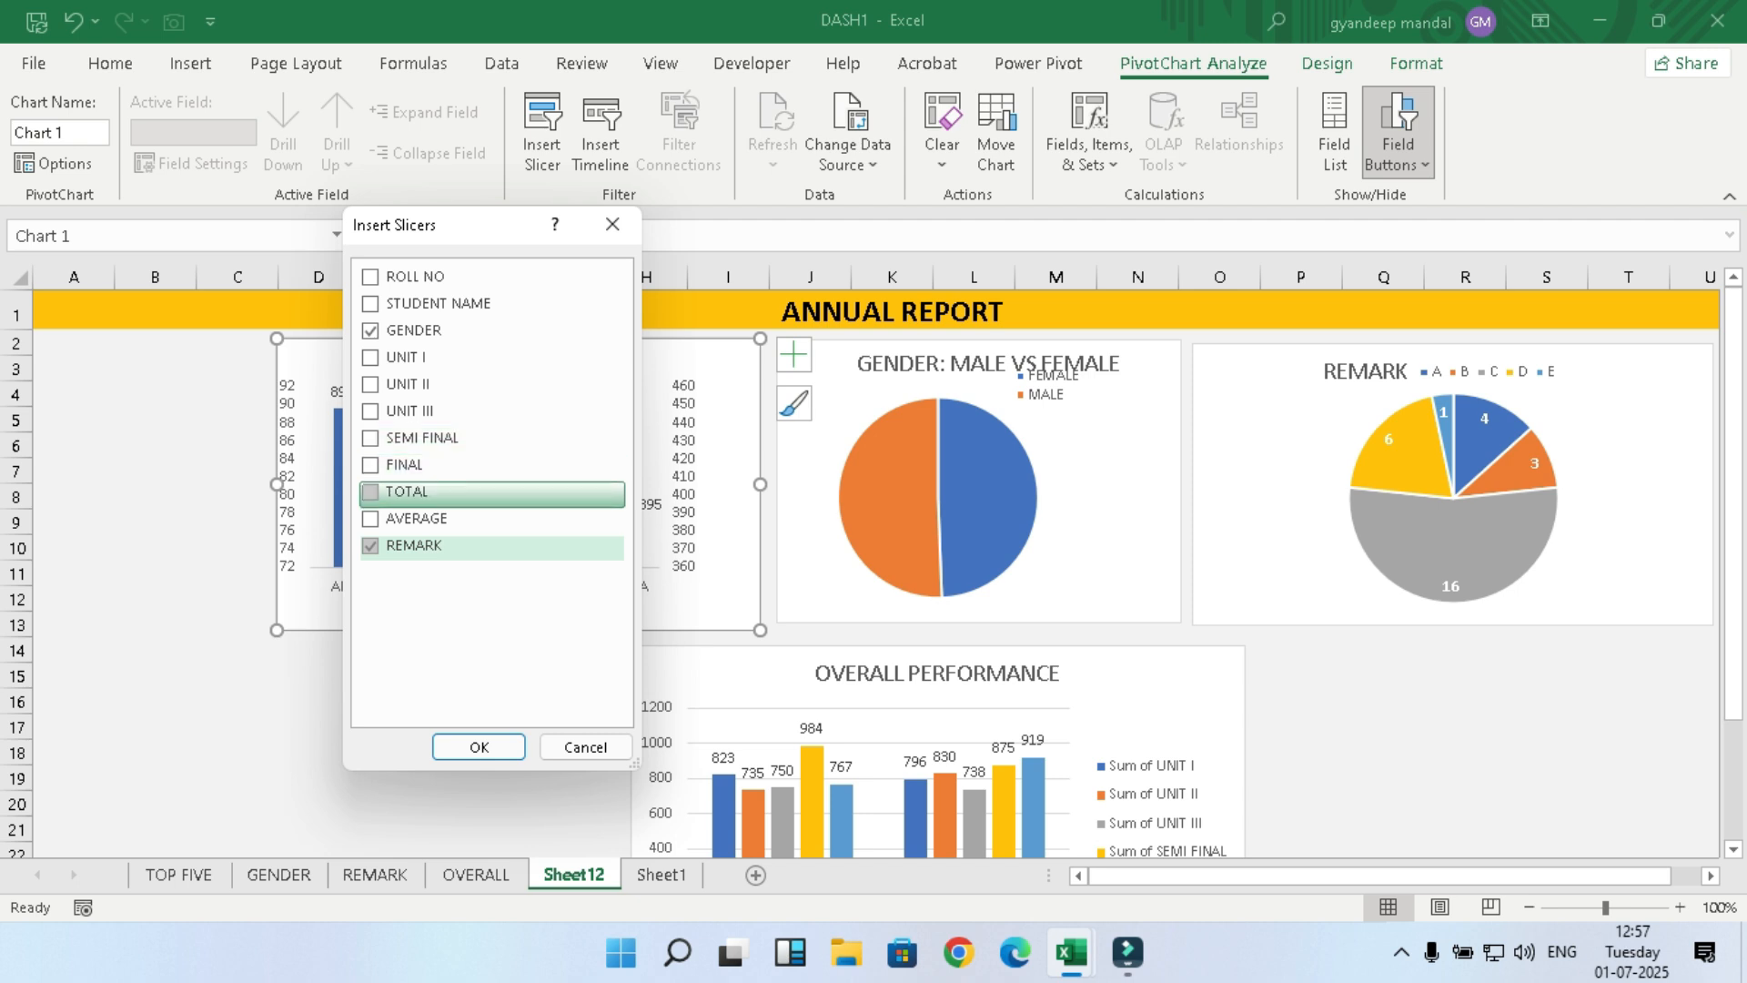
key(Down)
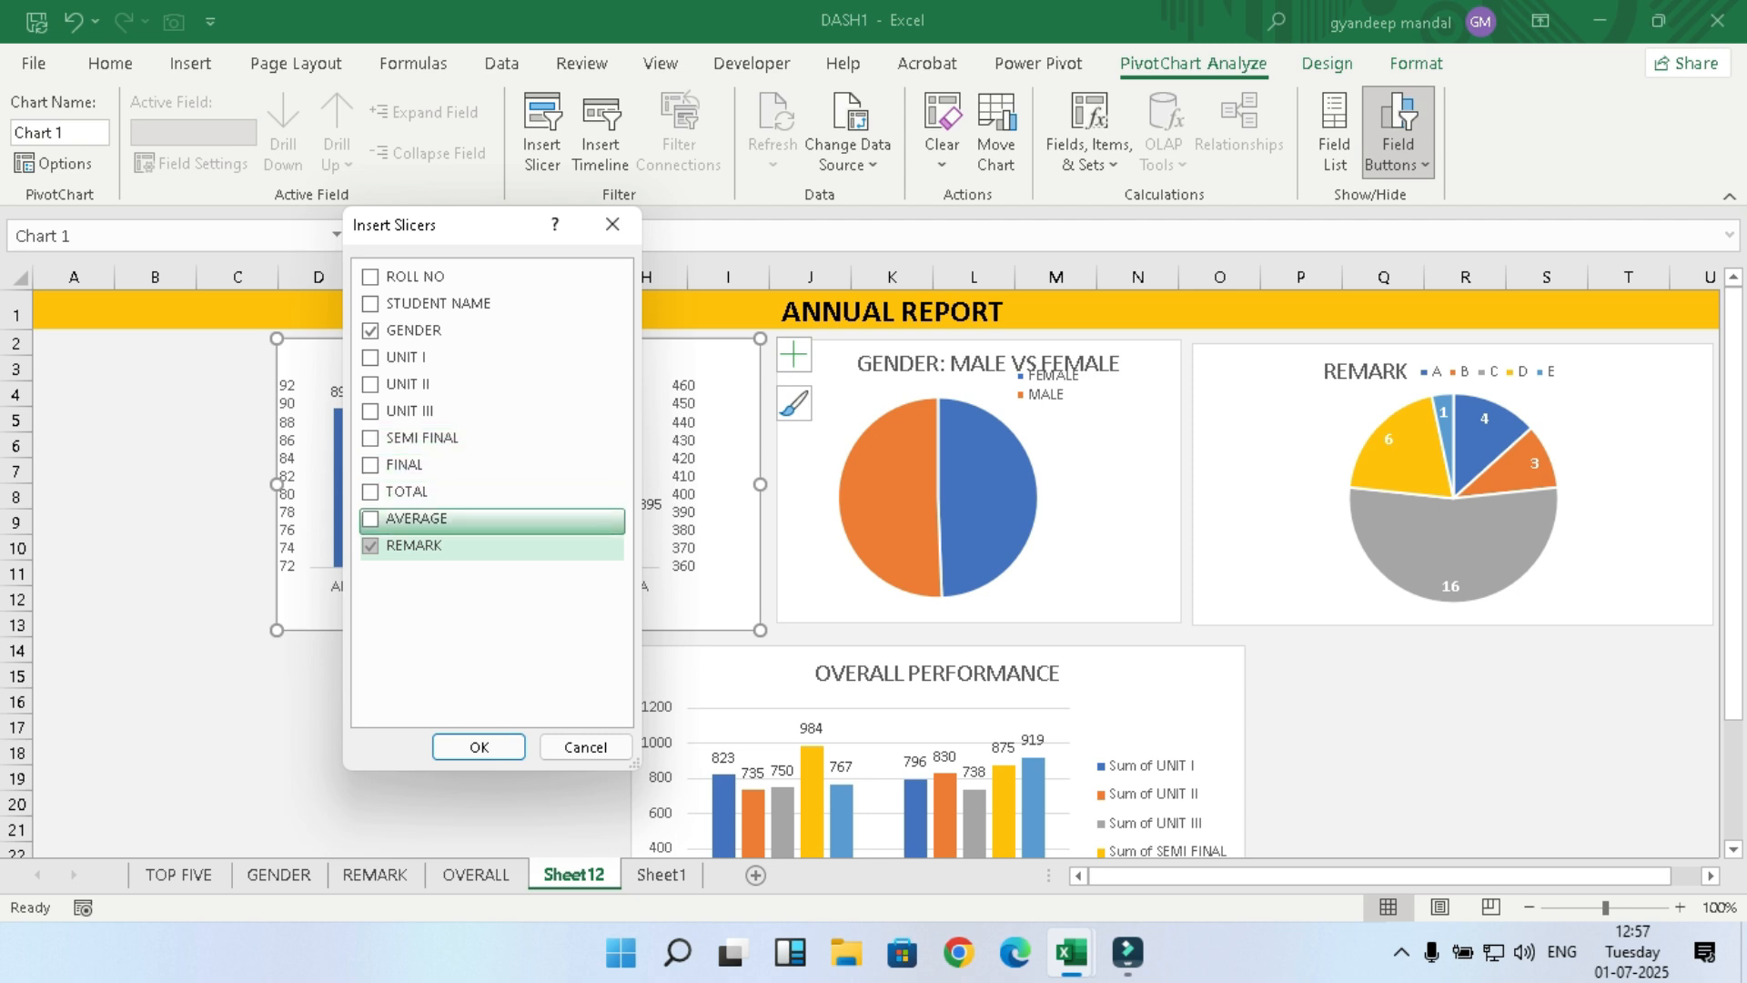
key(Up)
key(Up)
key(Up)
key(Up)
key(Up)
key(Up)
key(Up)
key(Up)
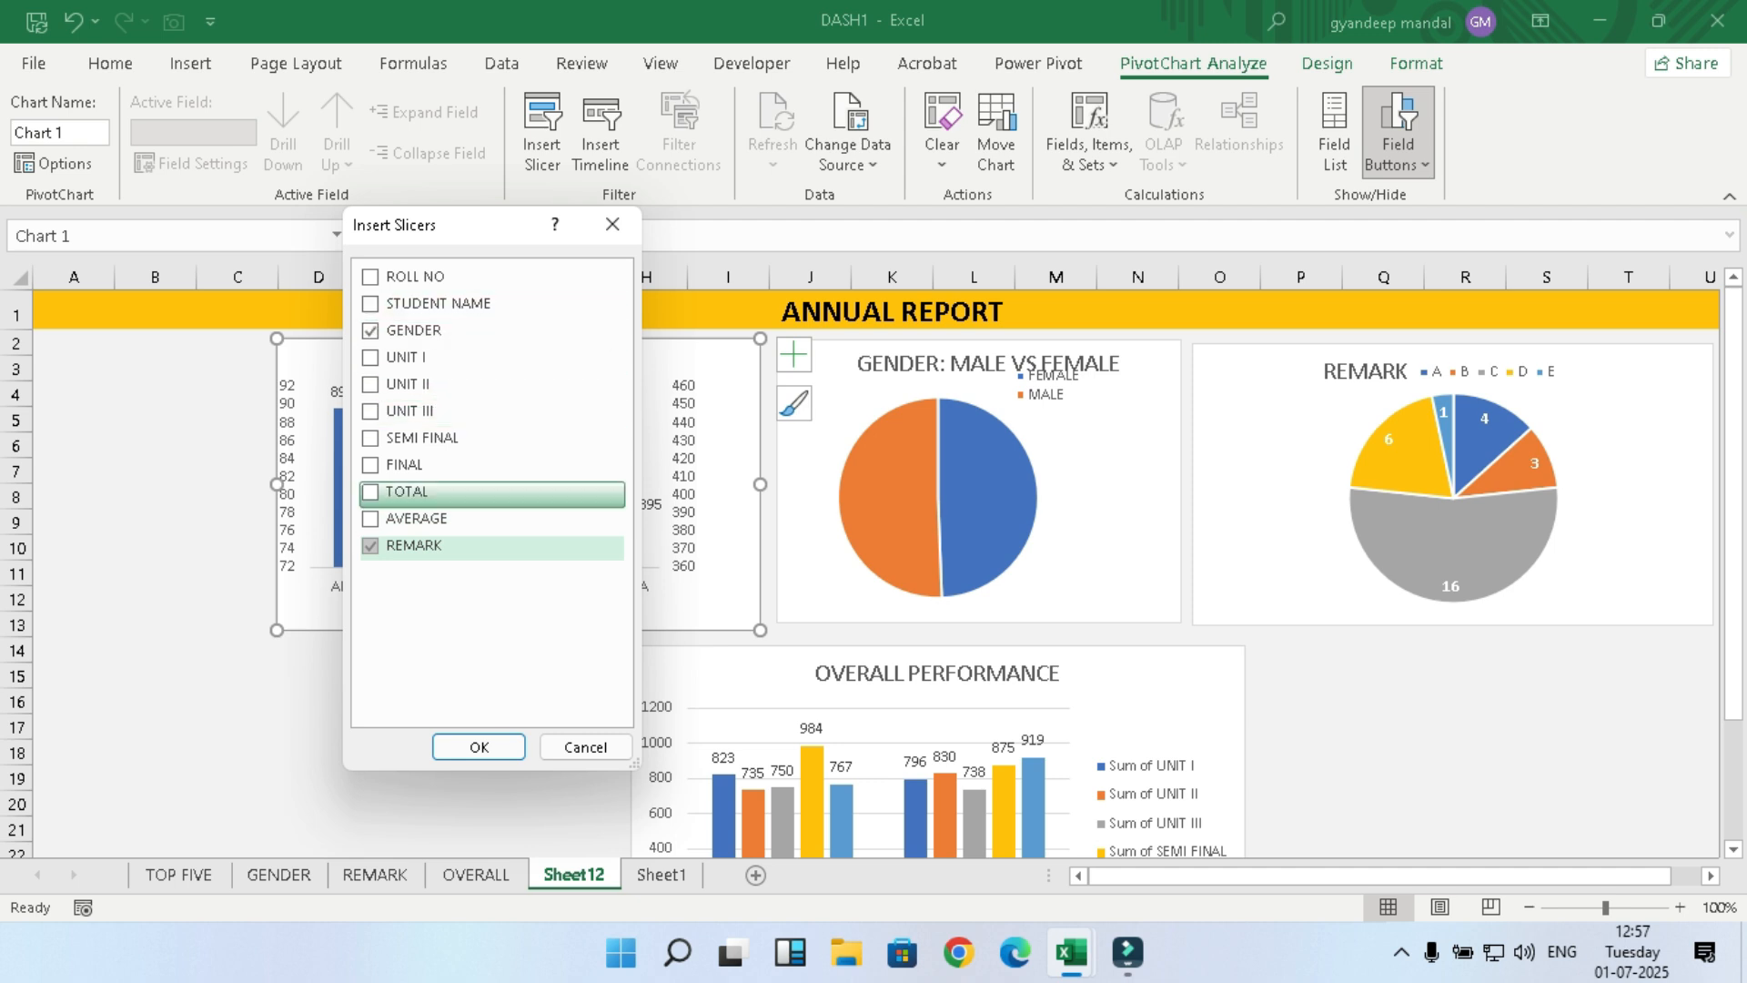
key(Return)
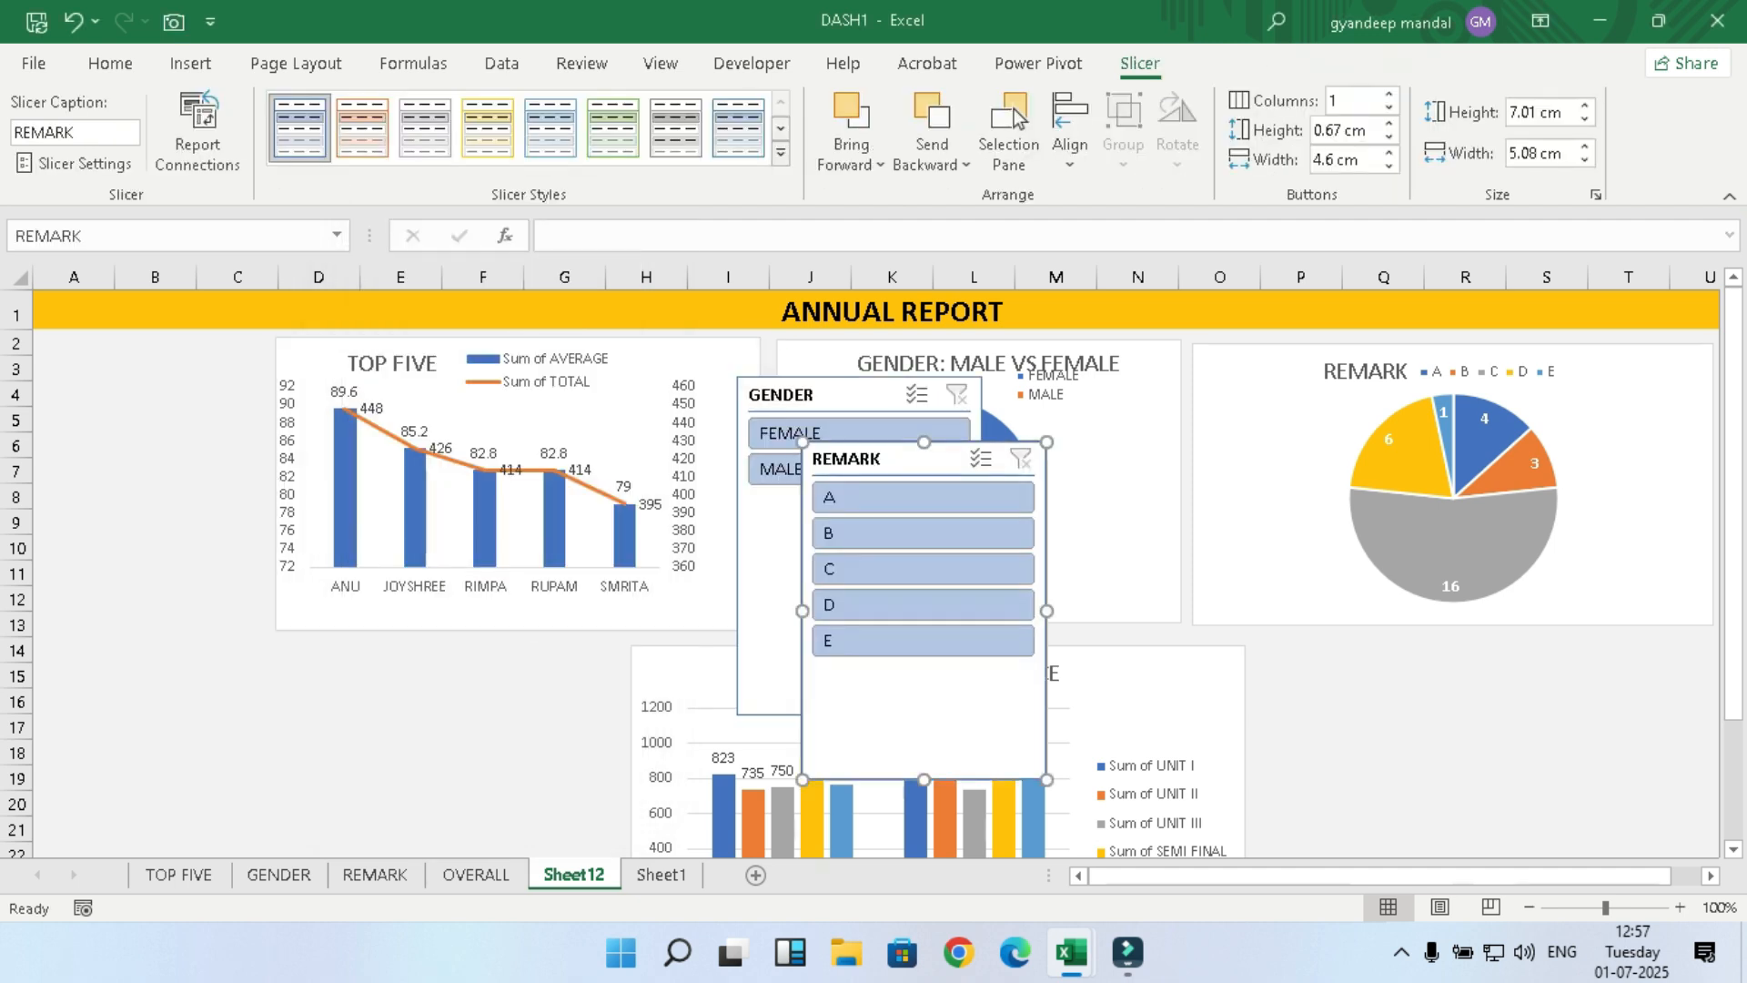
Step: Move the GENDER slicer to the sheet's left edge below the heading and connect it to the GENDER, OVERALL, REMARK and TOP FIVE PivotTables
drag(819, 394, 126, 362)
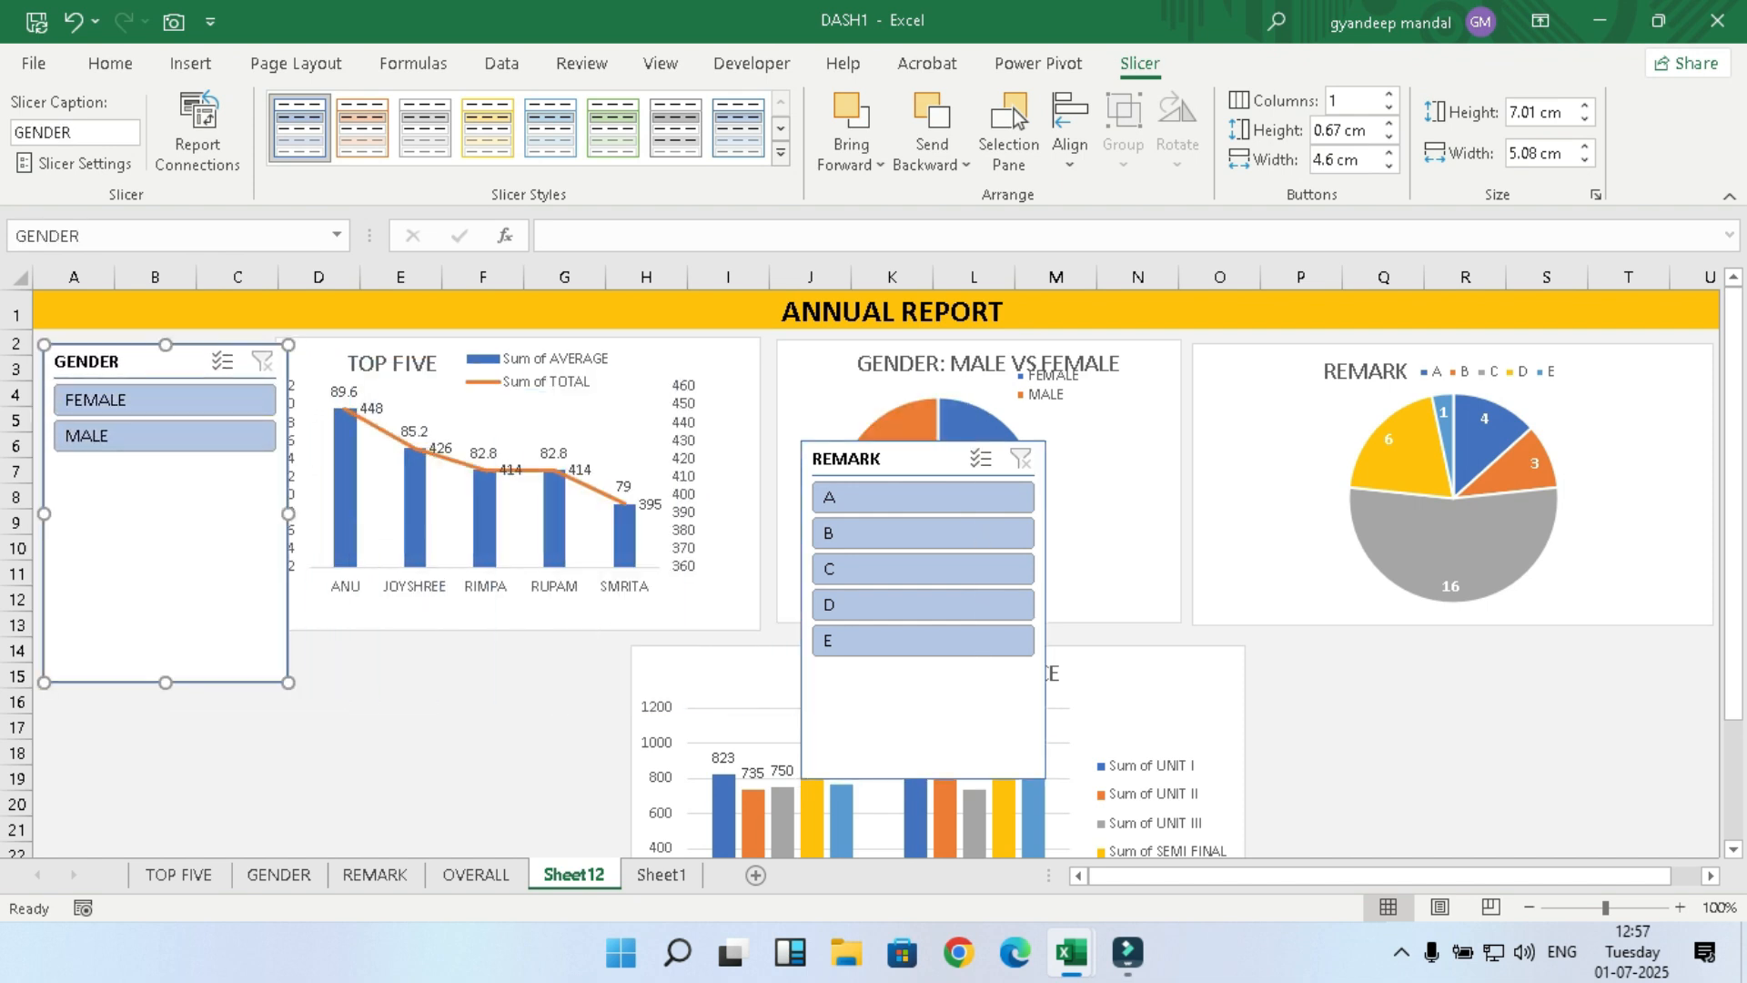
right_click(182, 364)
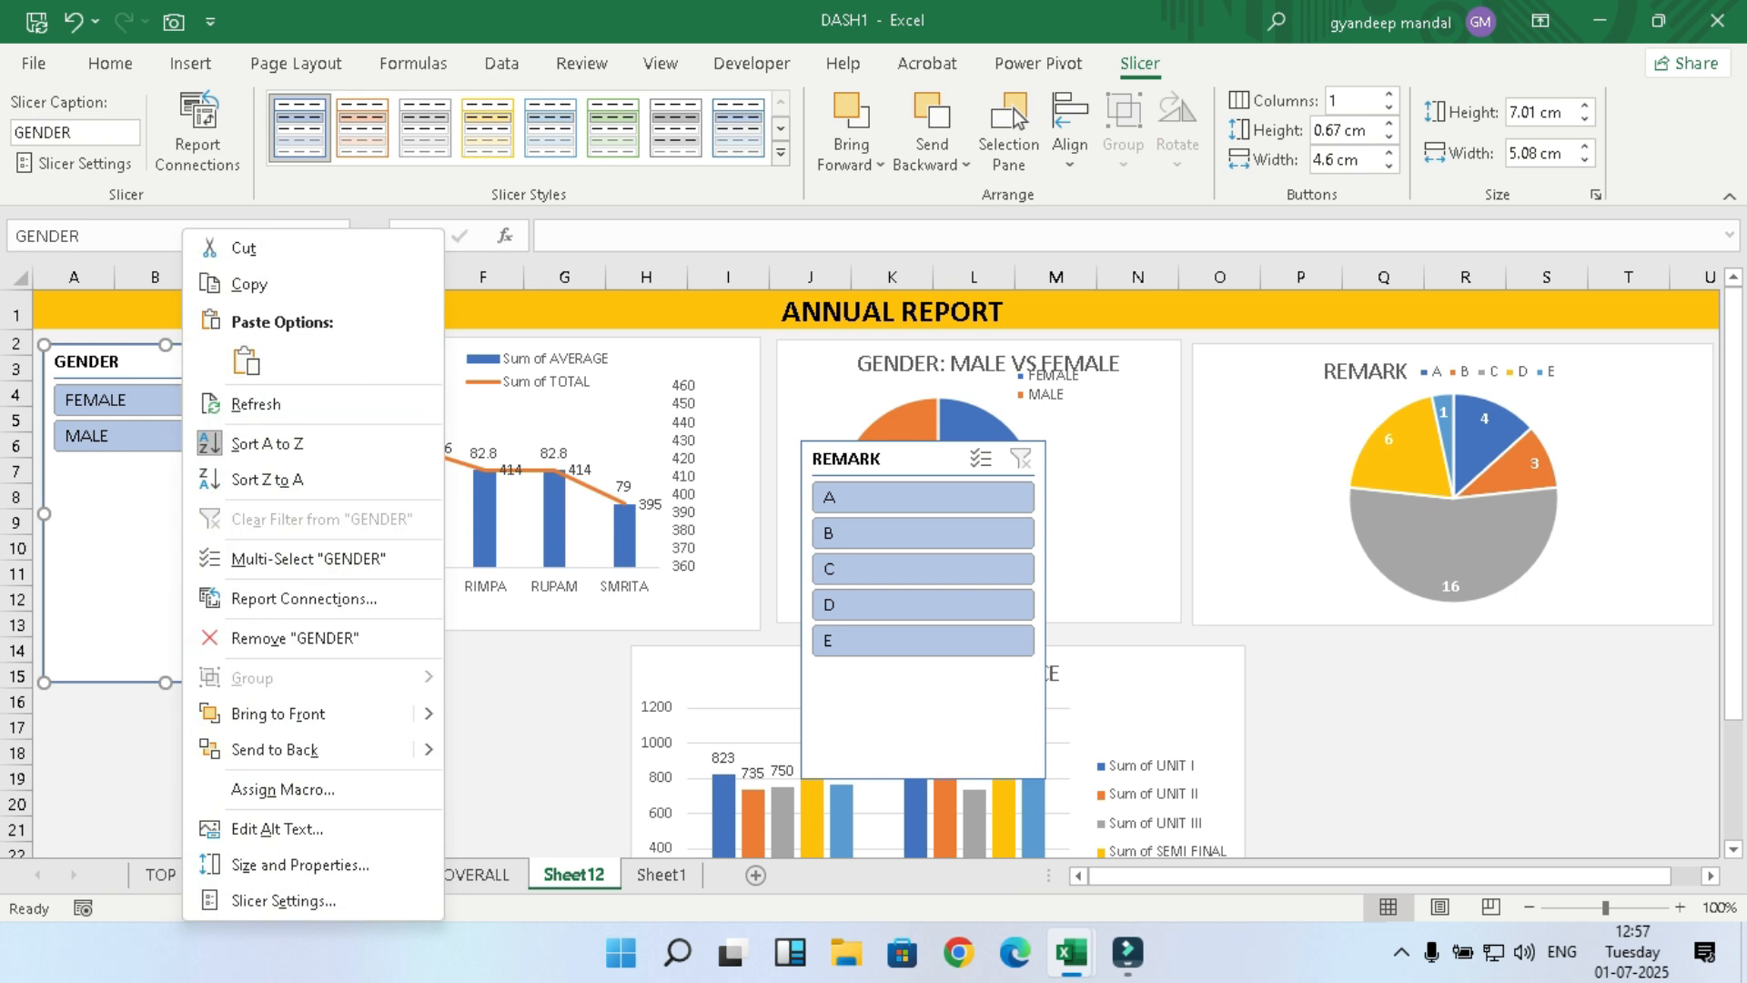
key(Escape)
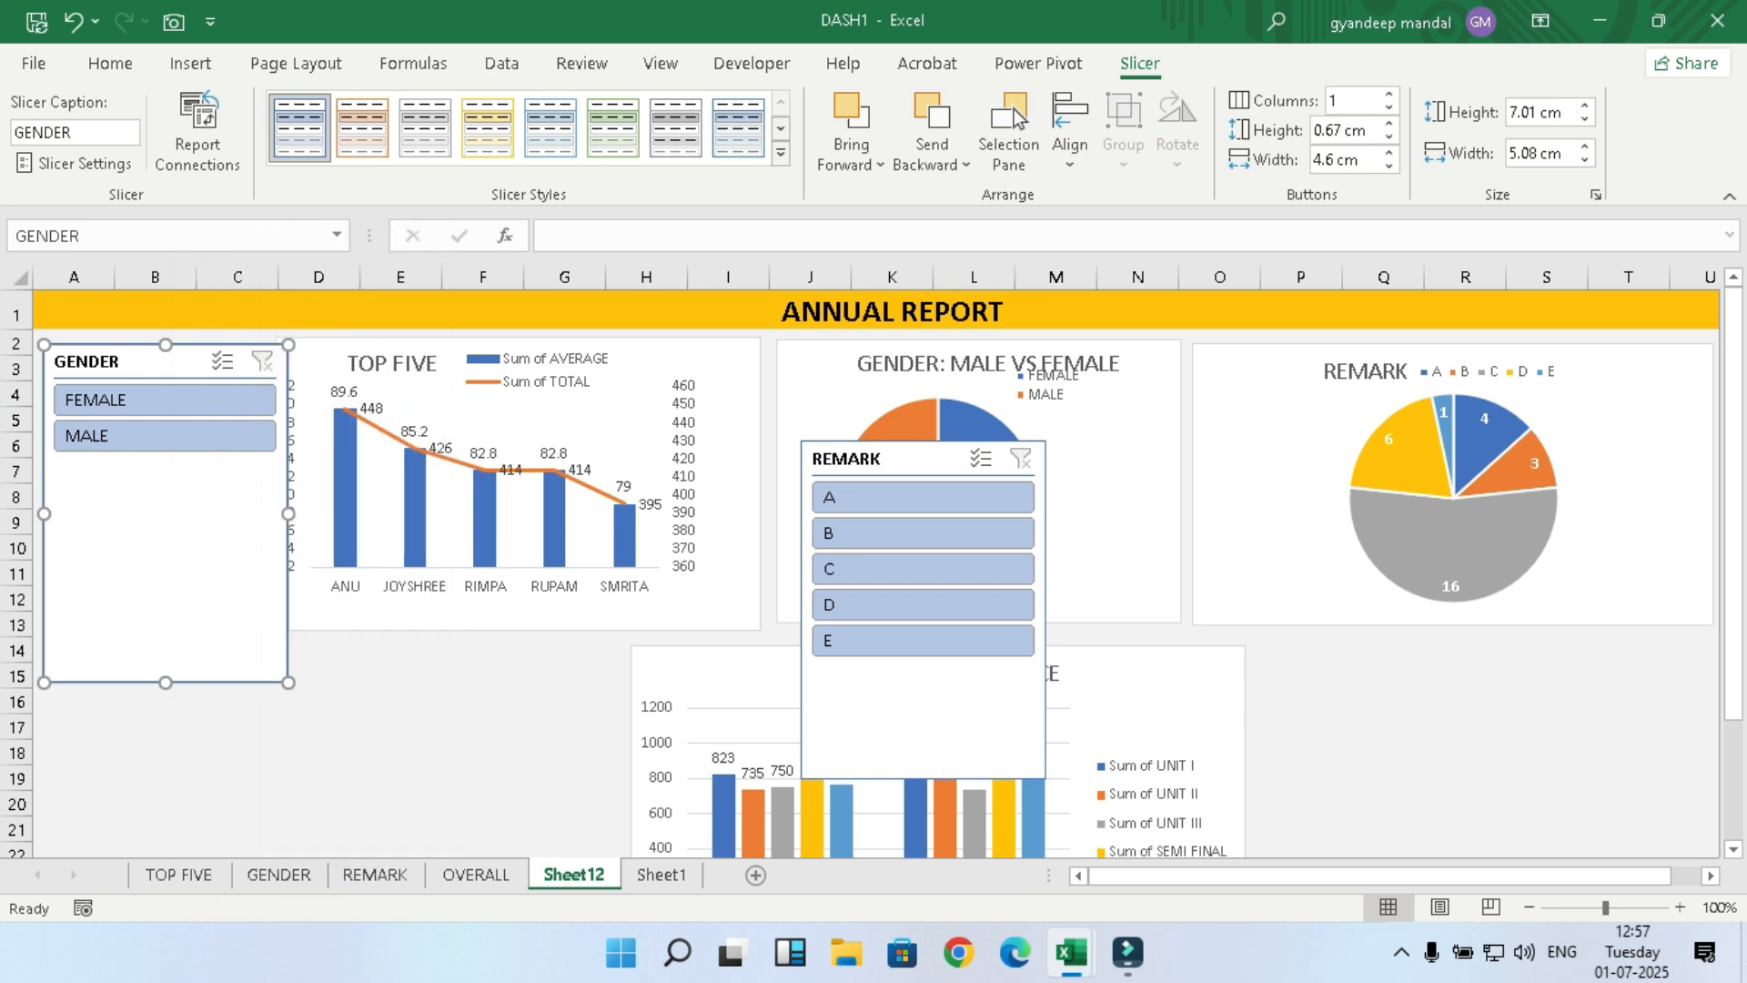
right_click(170, 482)
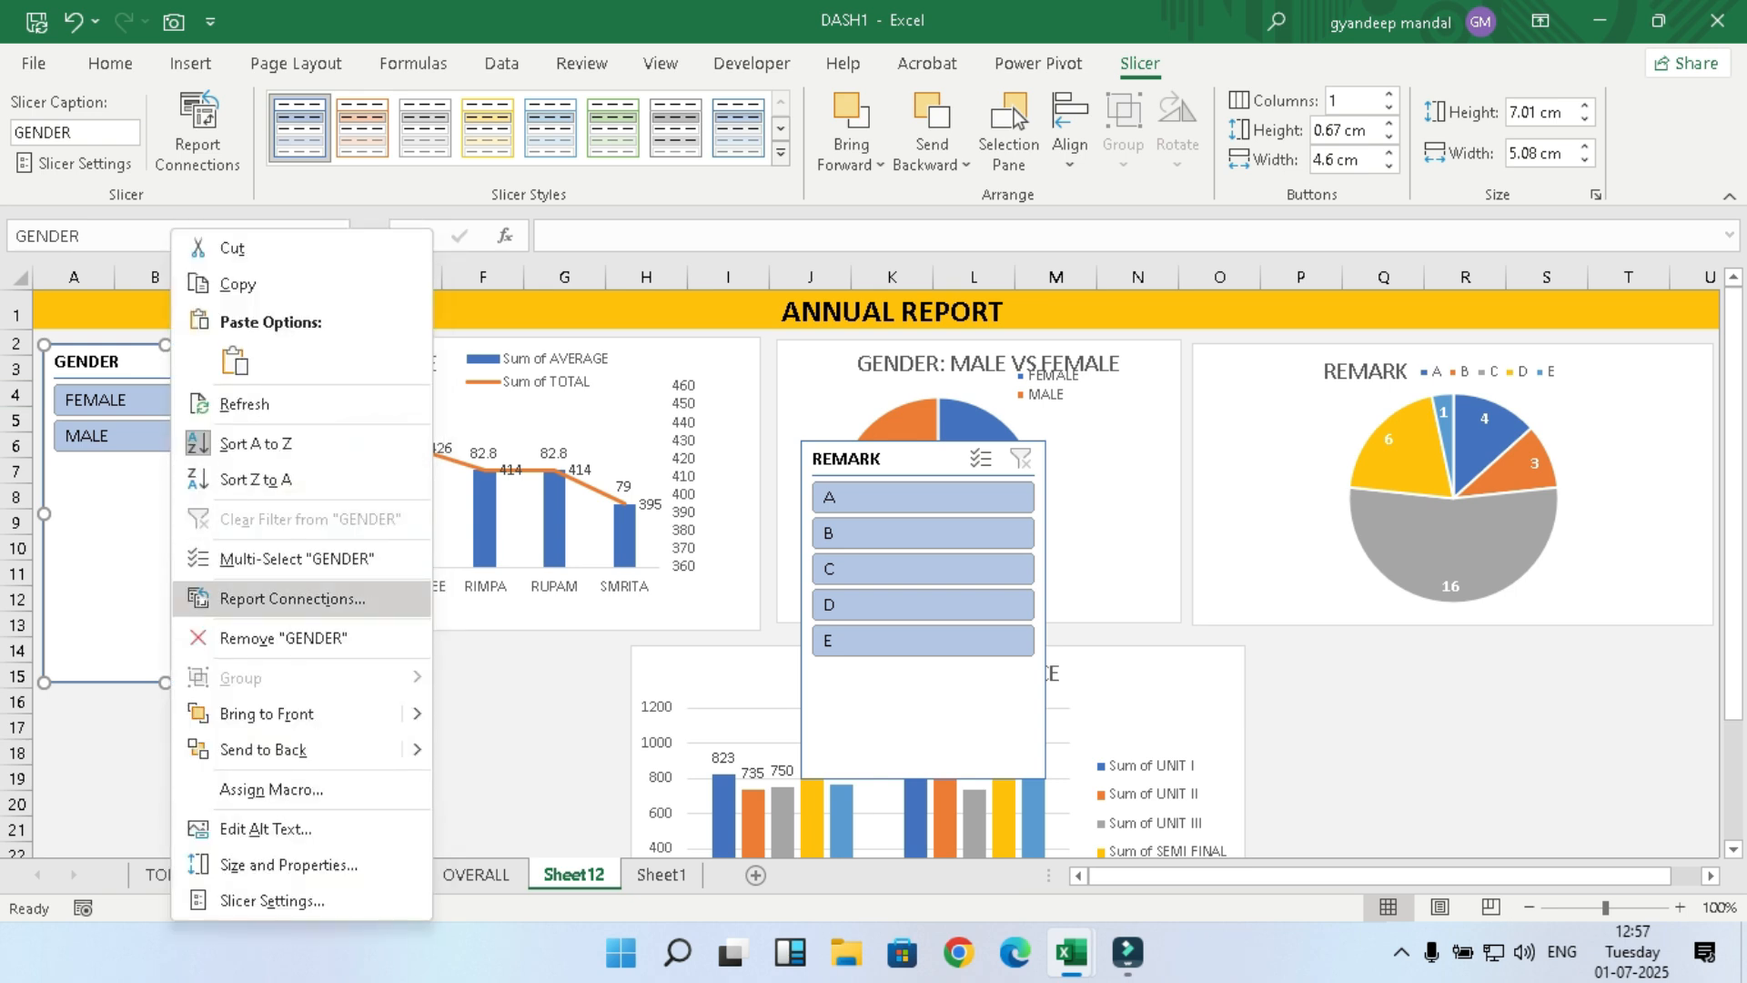
key(Return)
key(space)
key(Down)
key(space)
key(Down)
key(space)
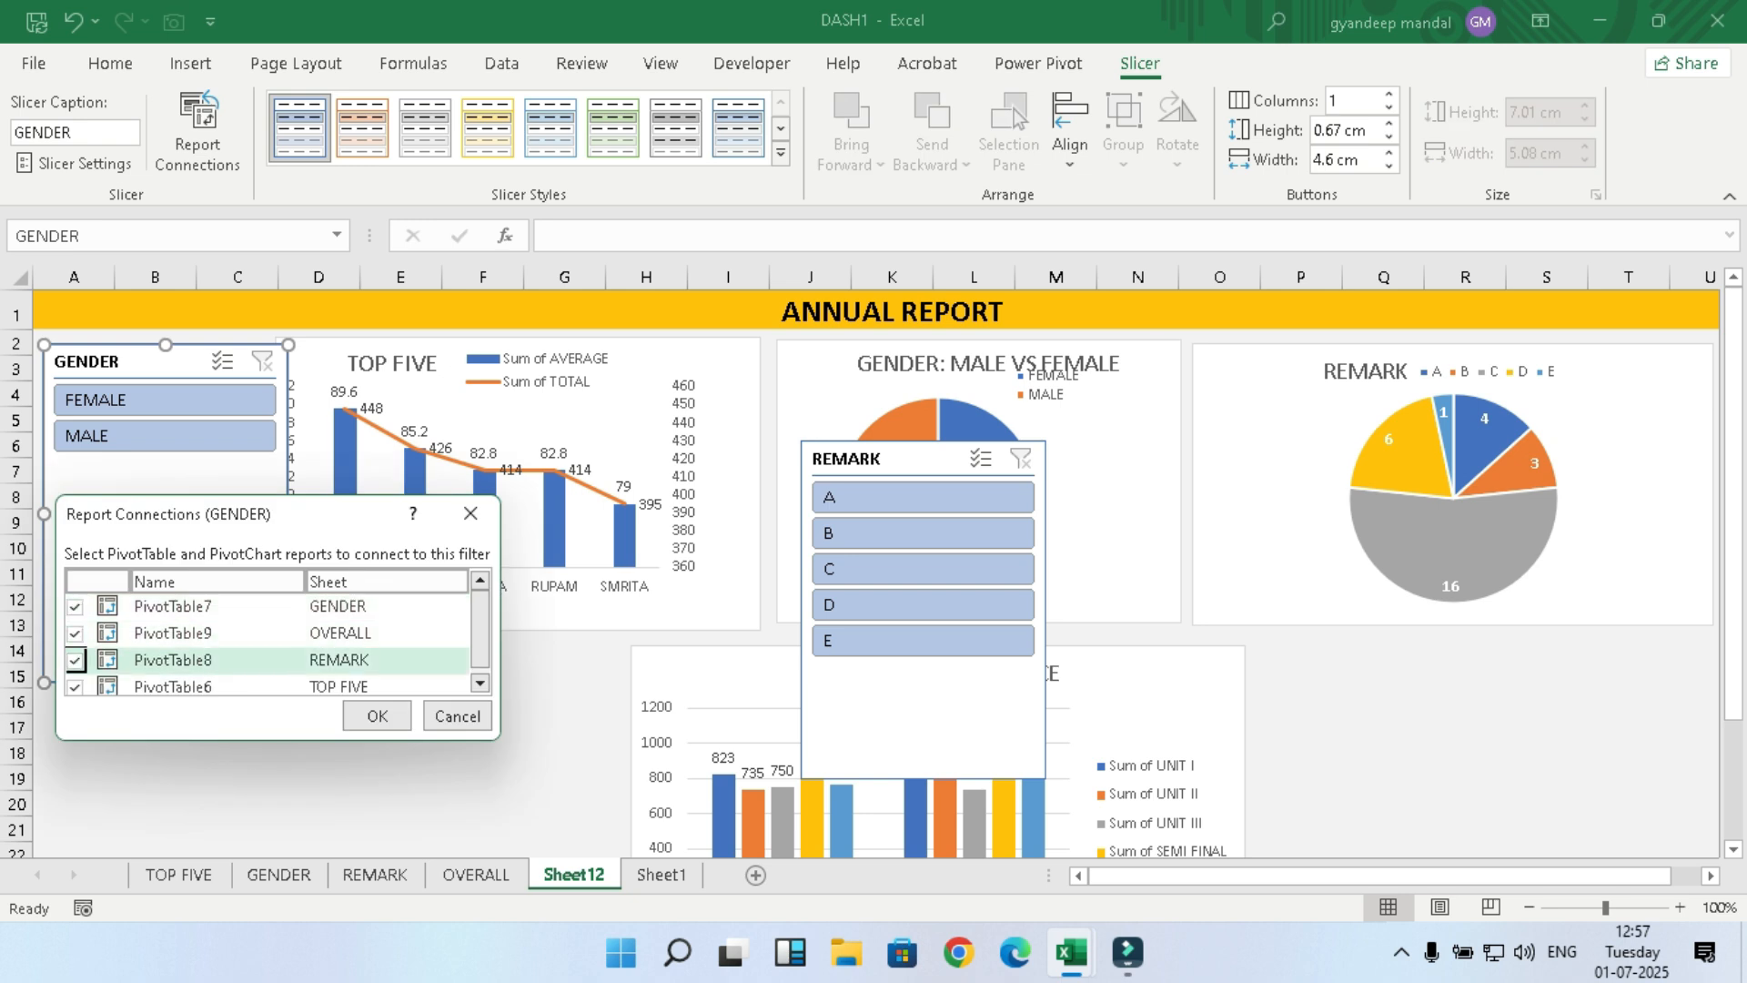
key(Down)
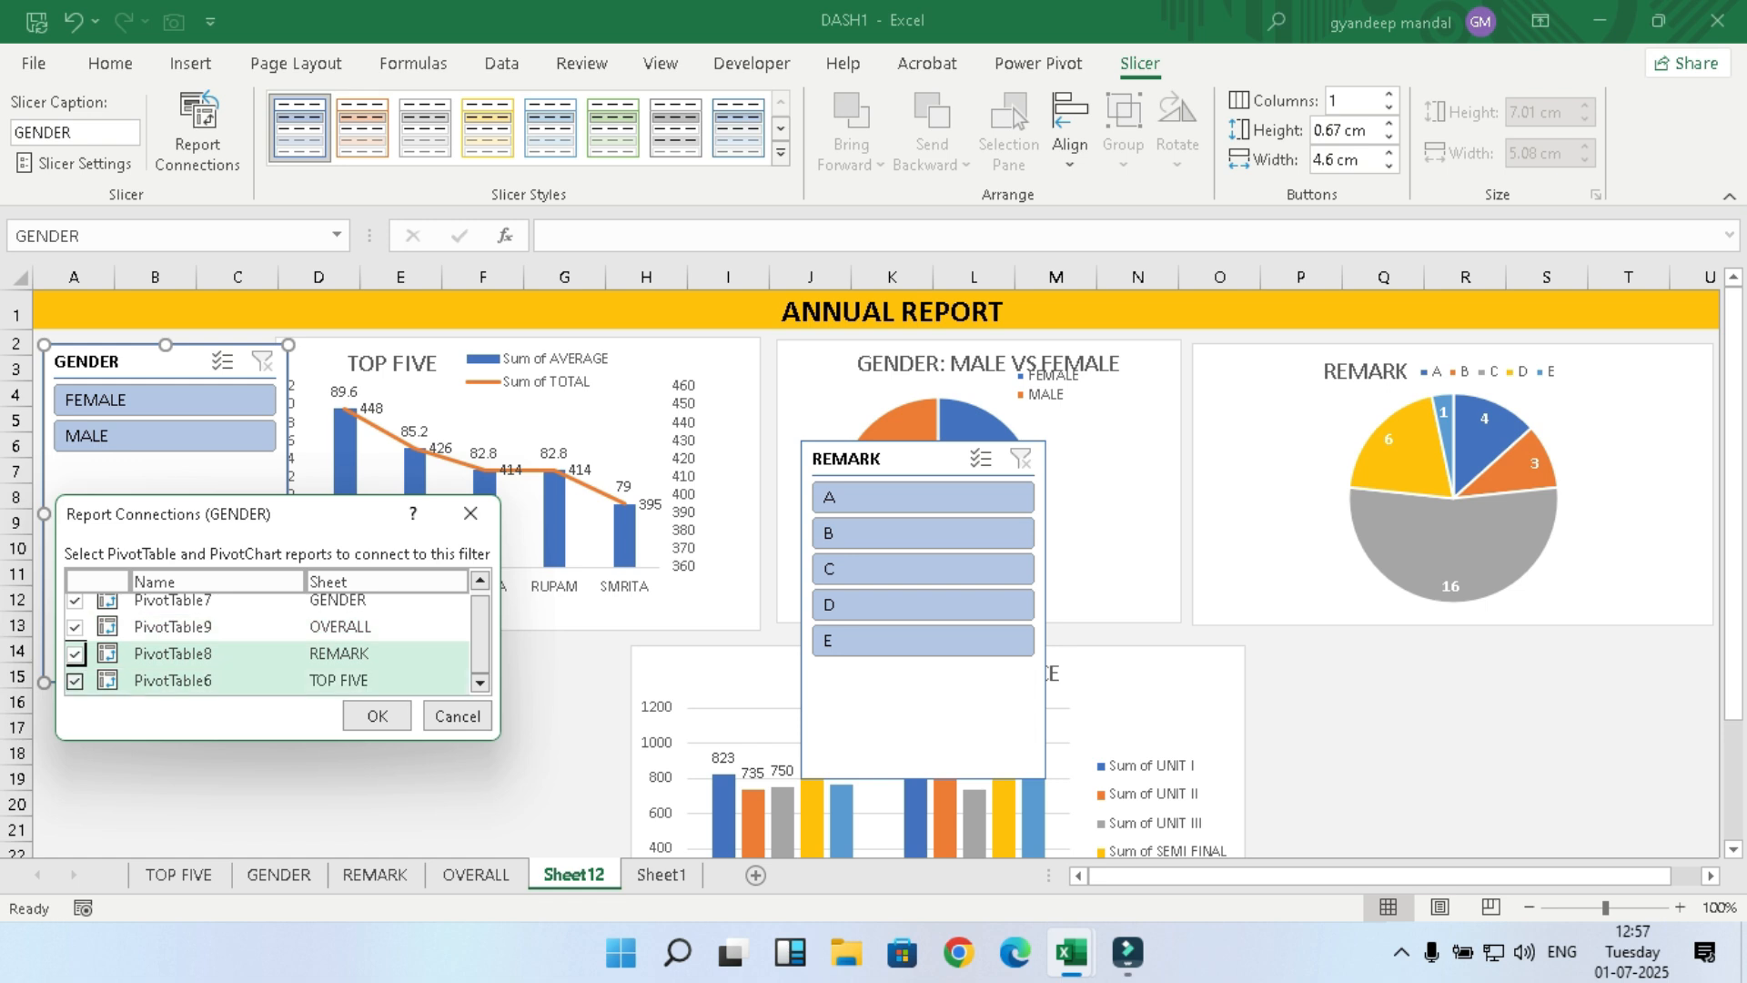
key(Return)
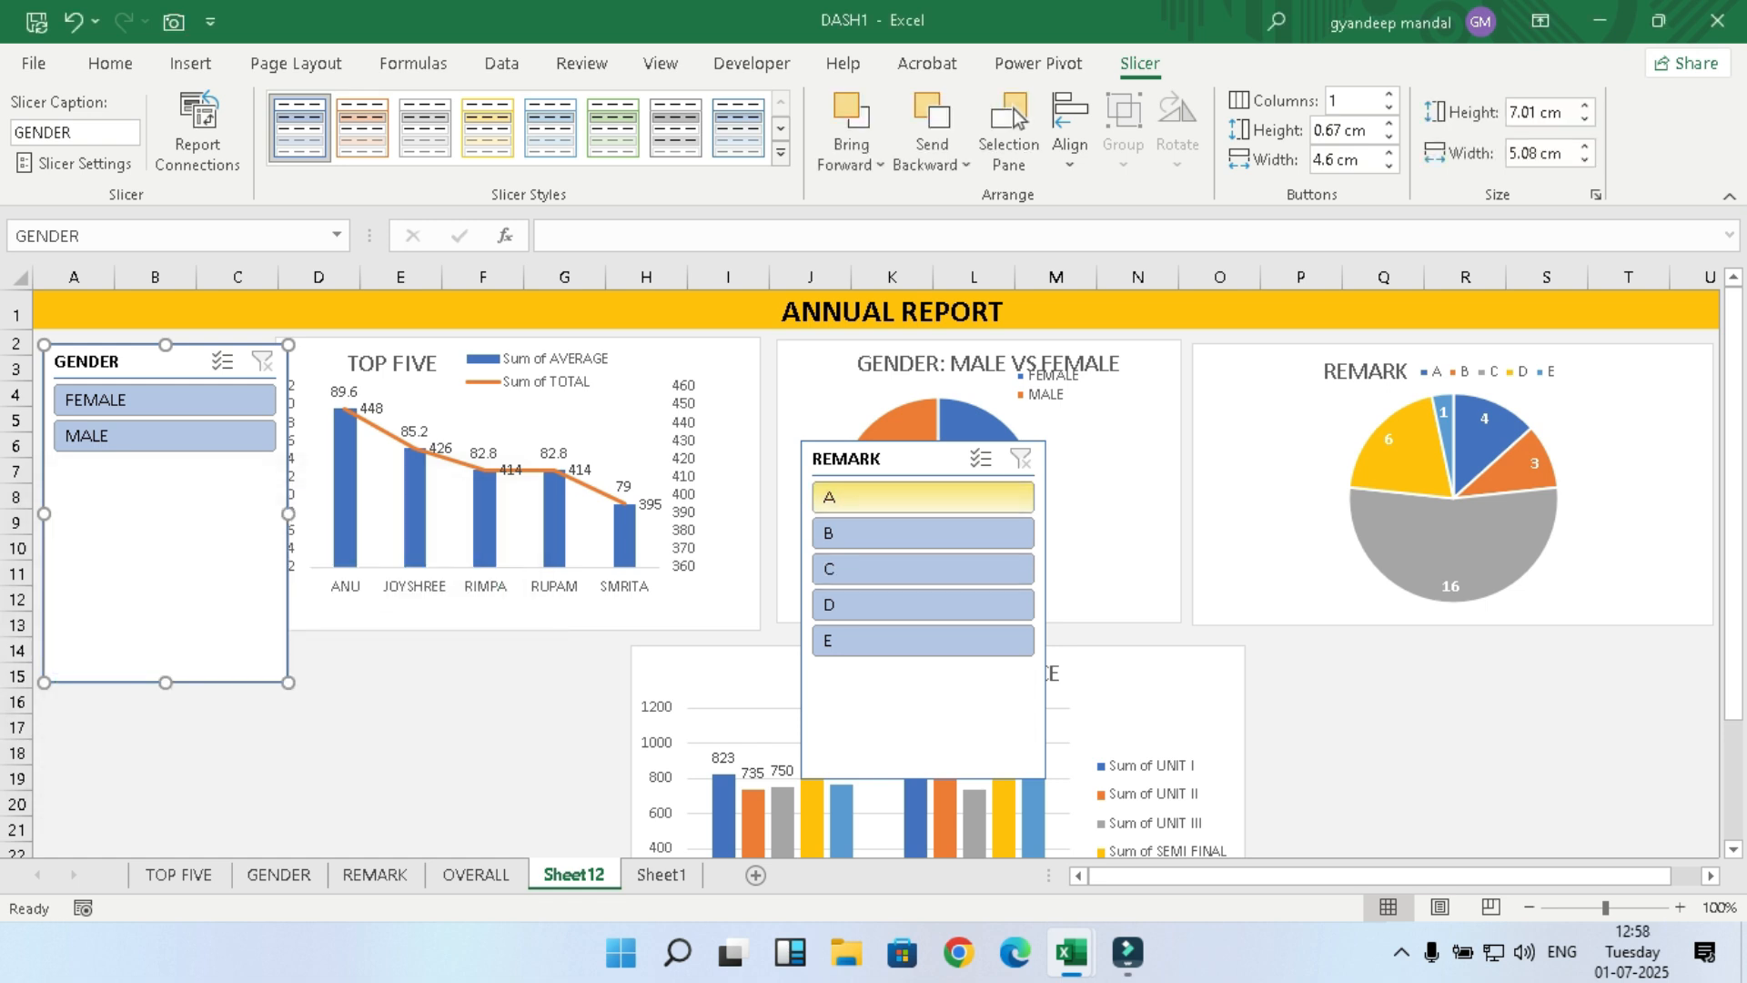
Step: Move the REMARK slicer over the TOP FIVE chart and connect it to the GENDER, OVERALL and REMARK PivotTables as well
drag(910, 458, 523, 391)
right_click(539, 419)
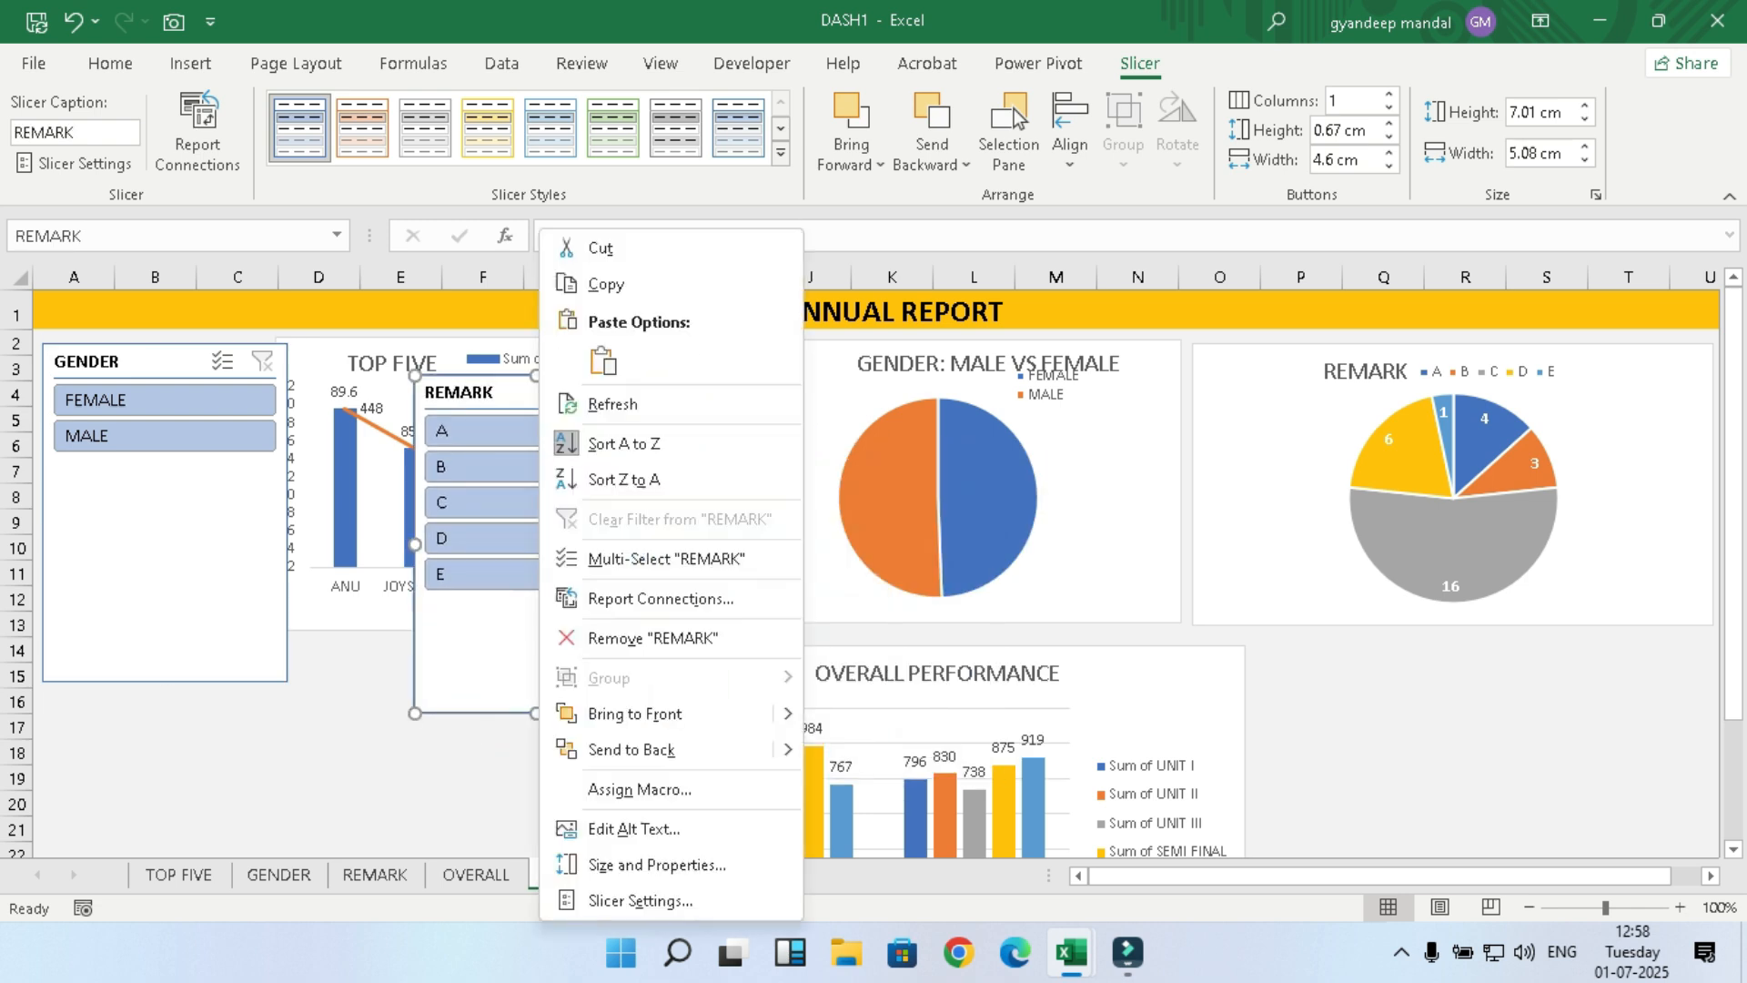
click(661, 598)
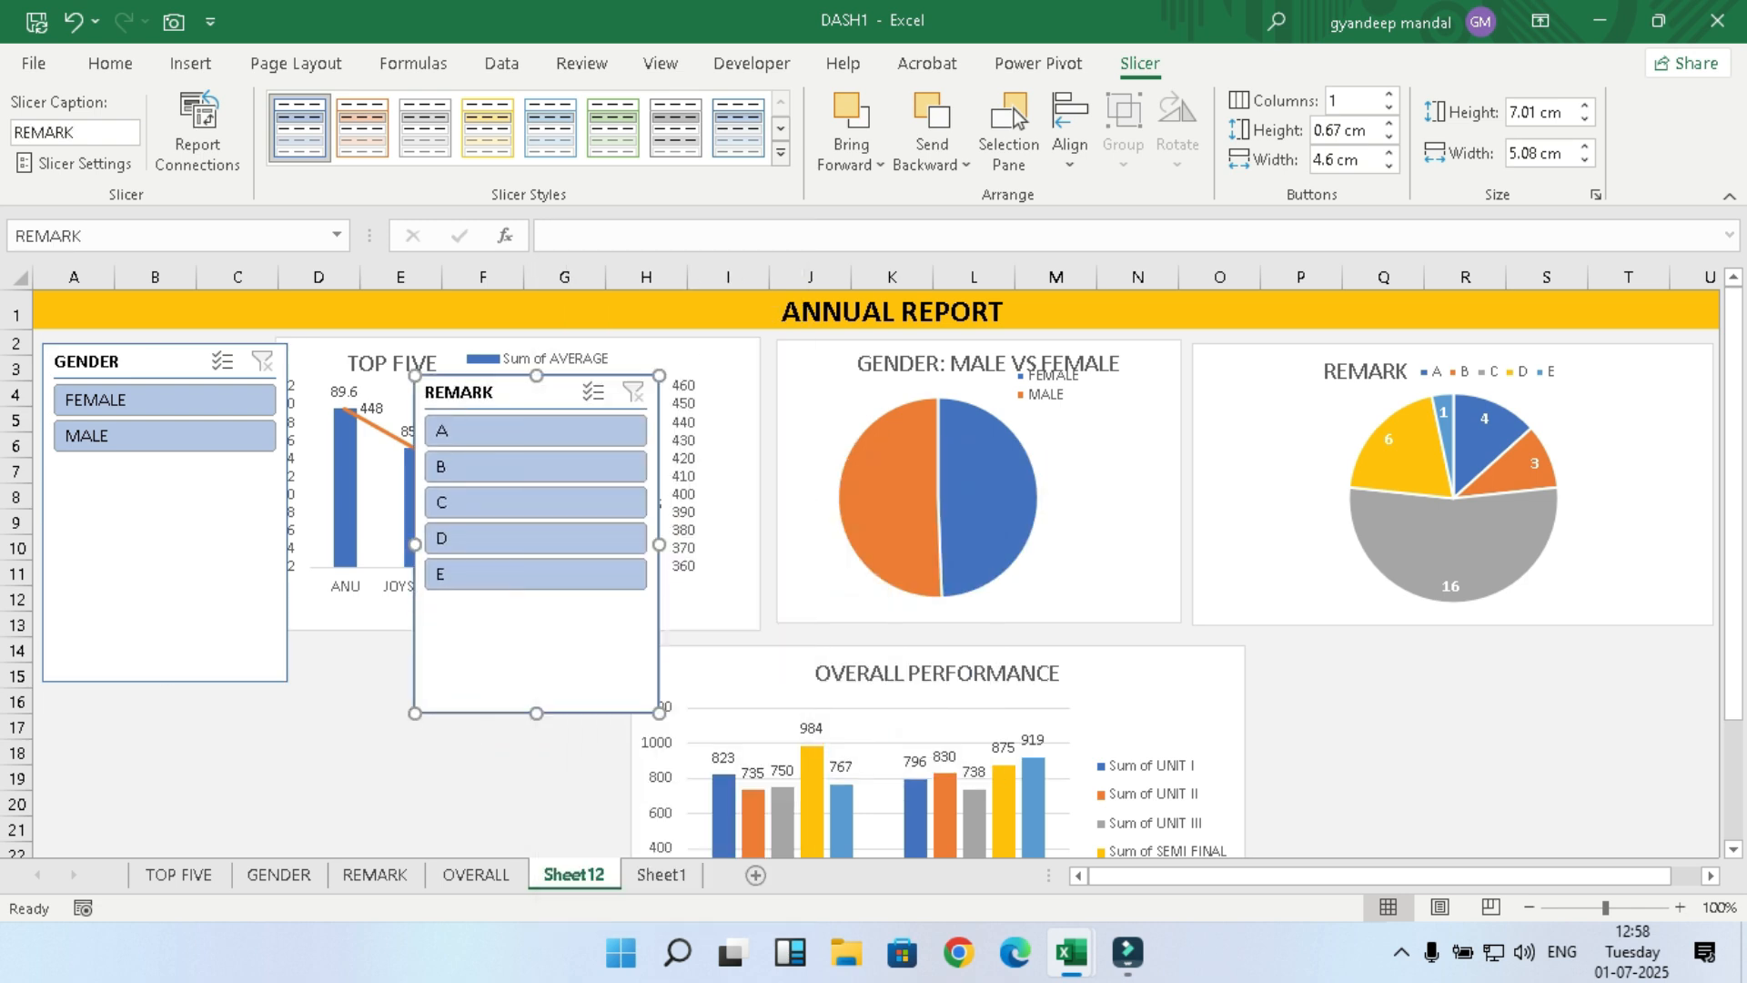
click(453, 623)
click(453, 650)
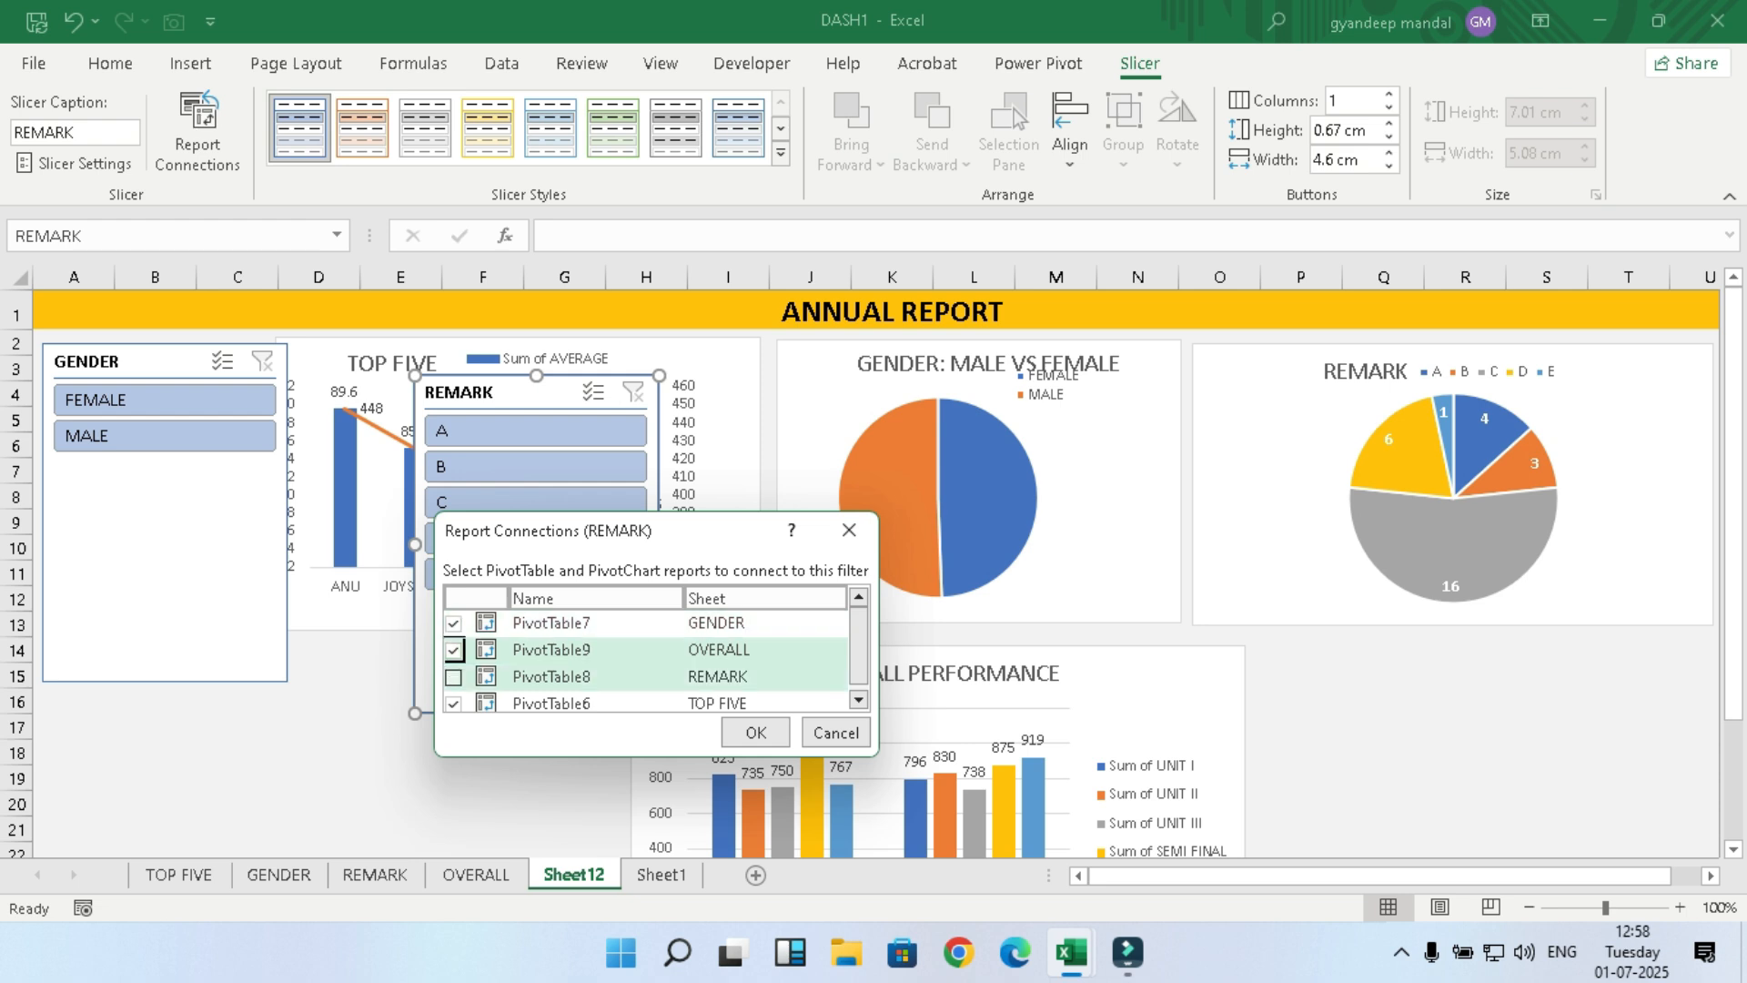
click(756, 733)
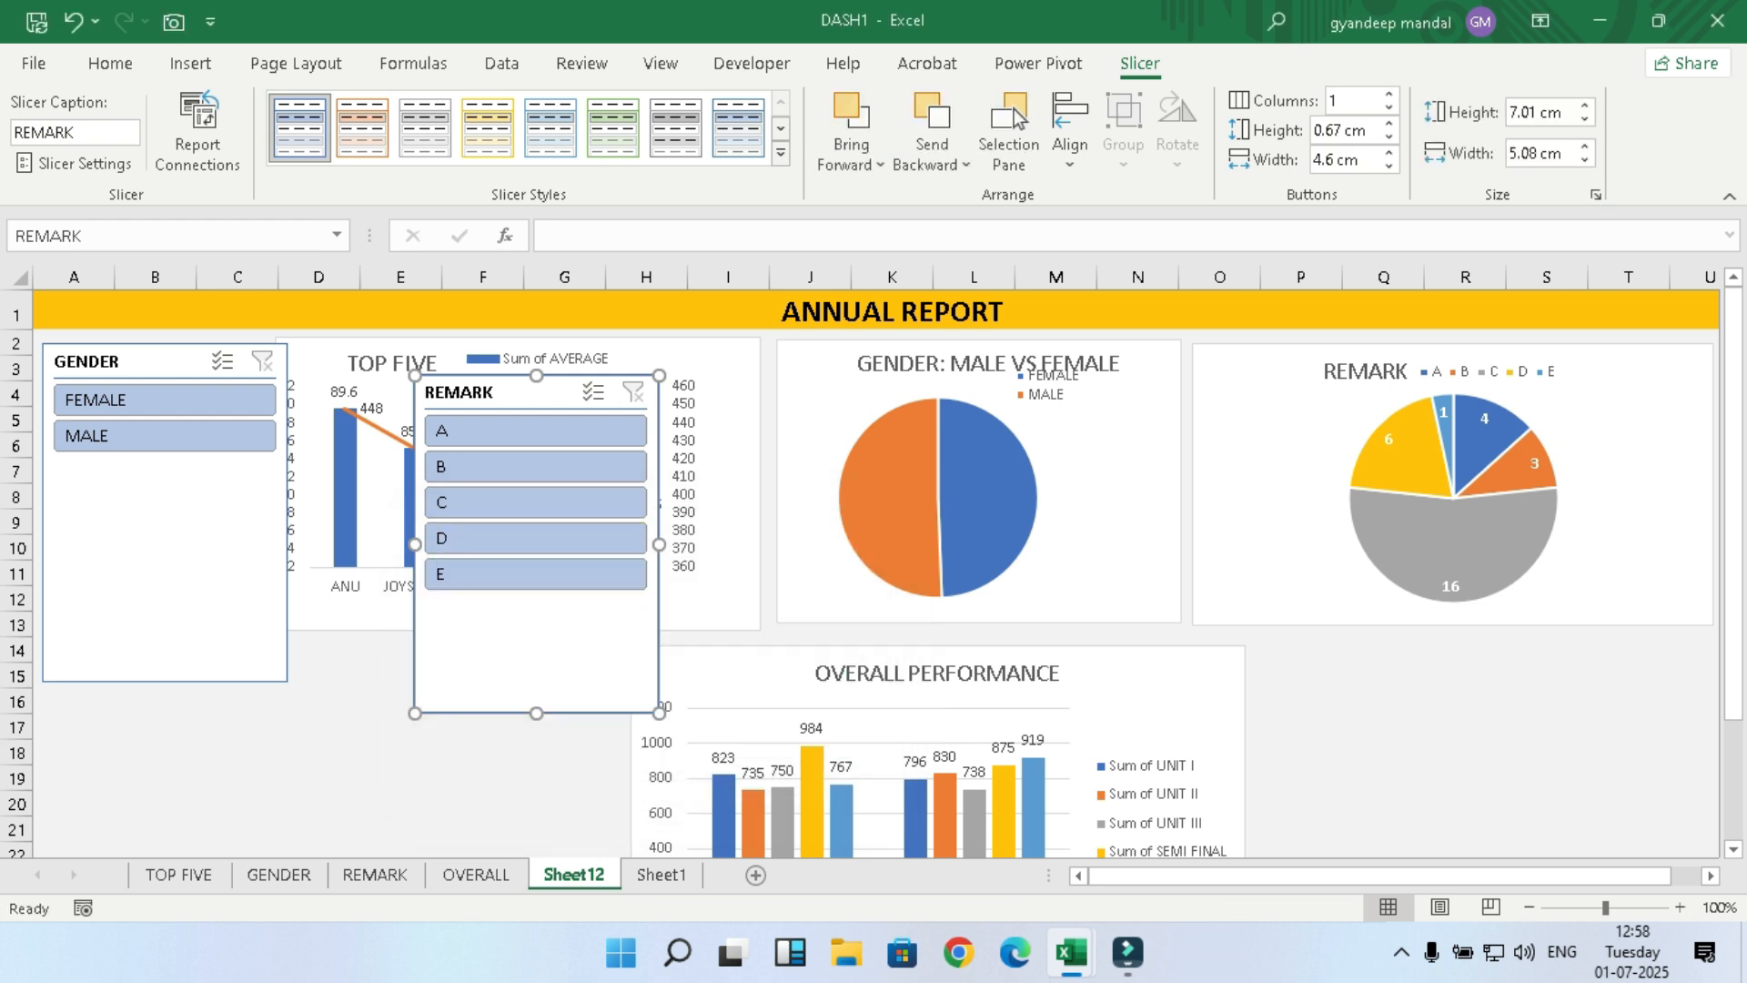
Step: Narrow the REMARK slicer and move it off the TOP FIVE chart, and shrink the GENDER slicer to 4 cm wide and just tall enough for its items
drag(659, 544, 575, 545)
drag(500, 391, 233, 610)
click(166, 362)
drag(288, 514, 236, 514)
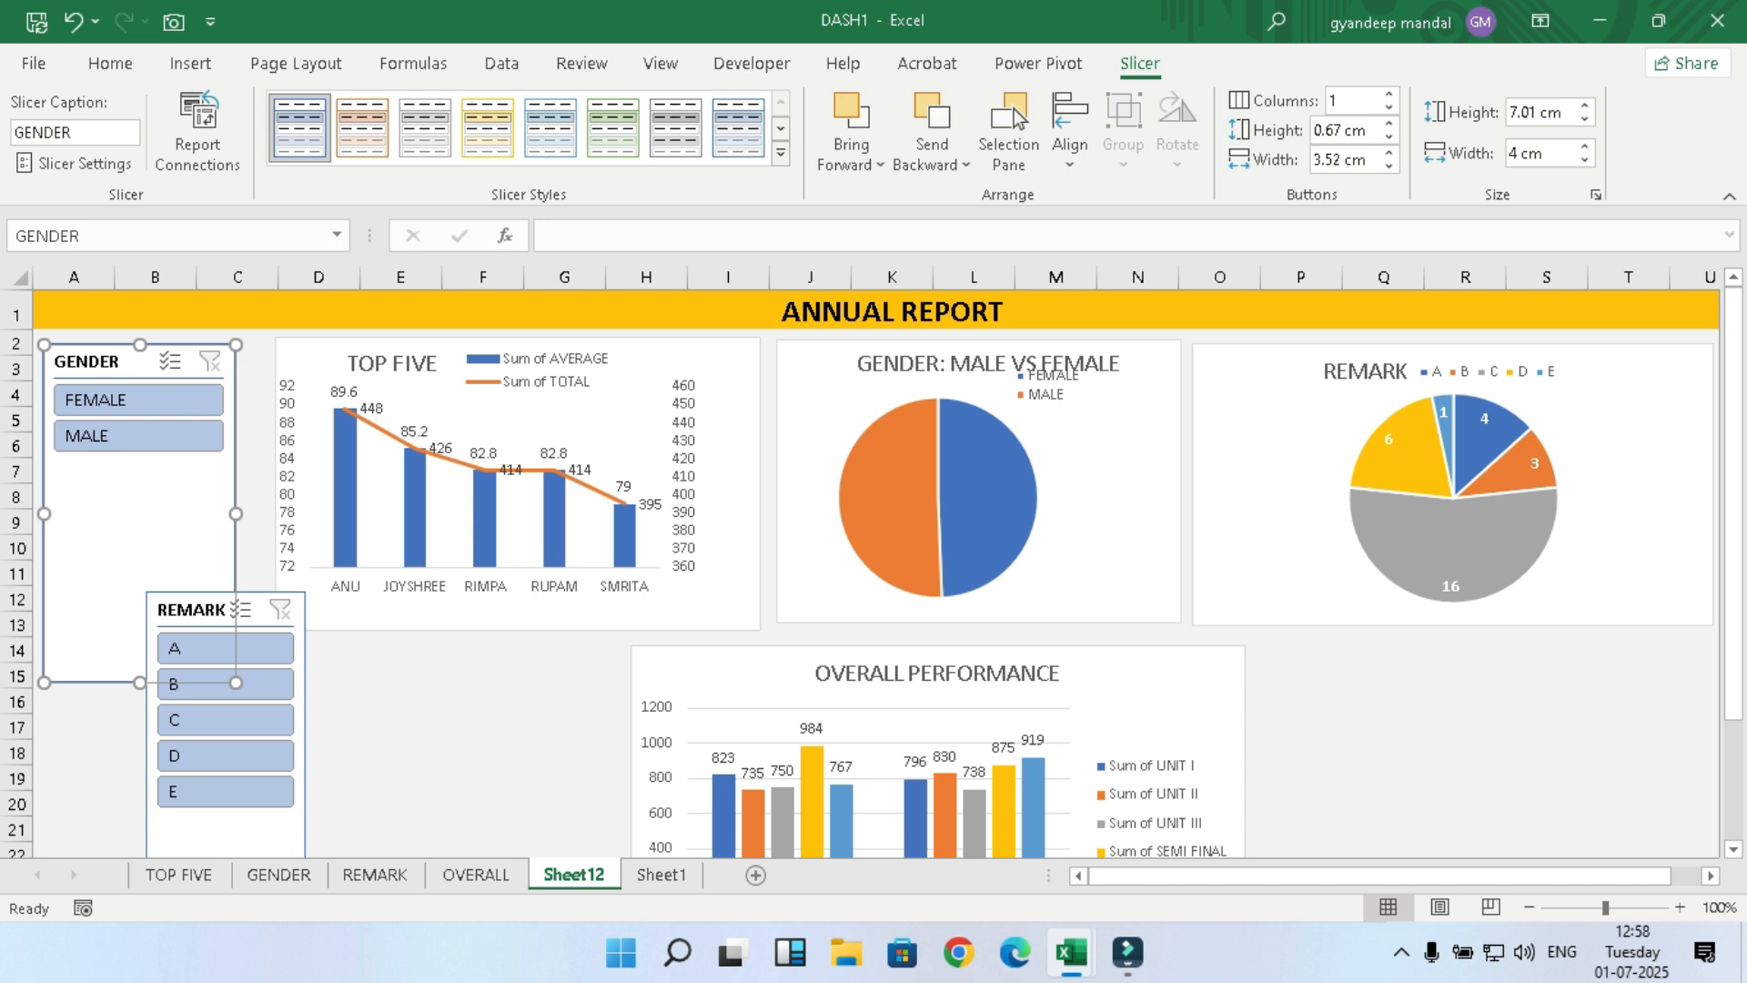
drag(139, 682, 139, 479)
Step: Place the REMARK slicer directly below the GENDER slicer and resize it to about 4.02 cm wide and 4.95 cm high
drag(191, 610, 86, 506)
mouse_move(201, 658)
mouse_down()
mouse_move(258, 658)
mouse_move(236, 658)
mouse_up()
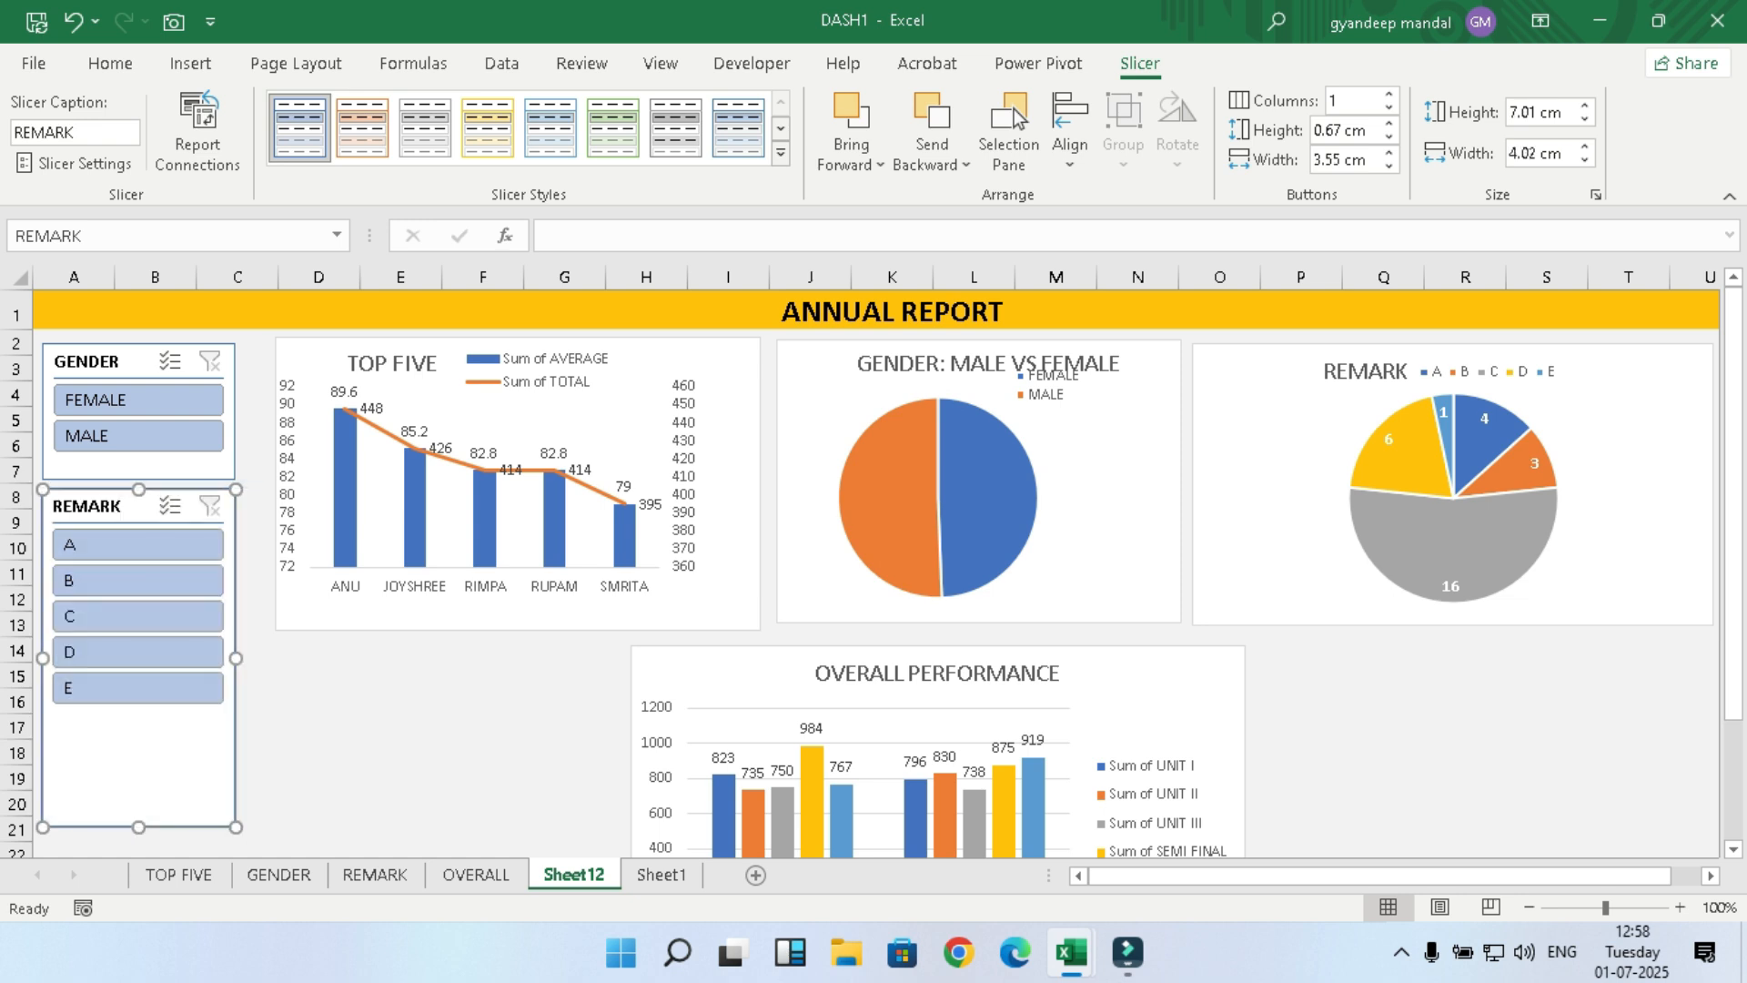
drag(138, 827, 139, 726)
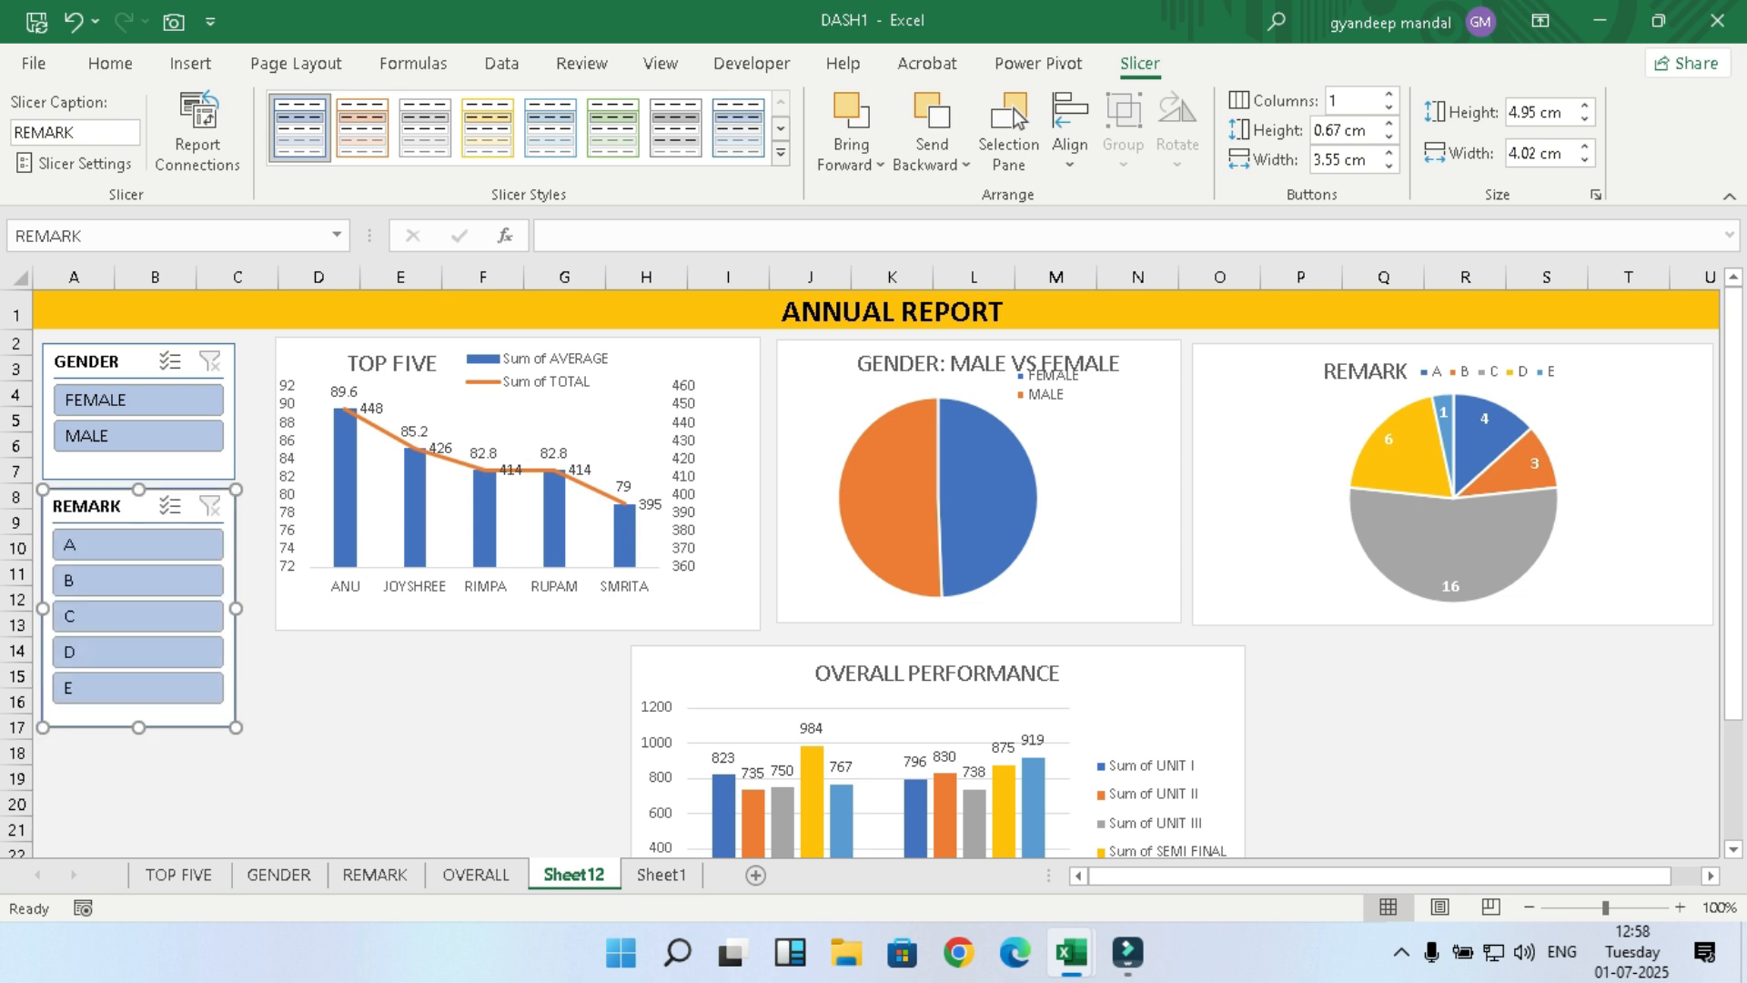
Step: Filter the dashboard charts to remark B with the REMARK slicer
click(400, 726)
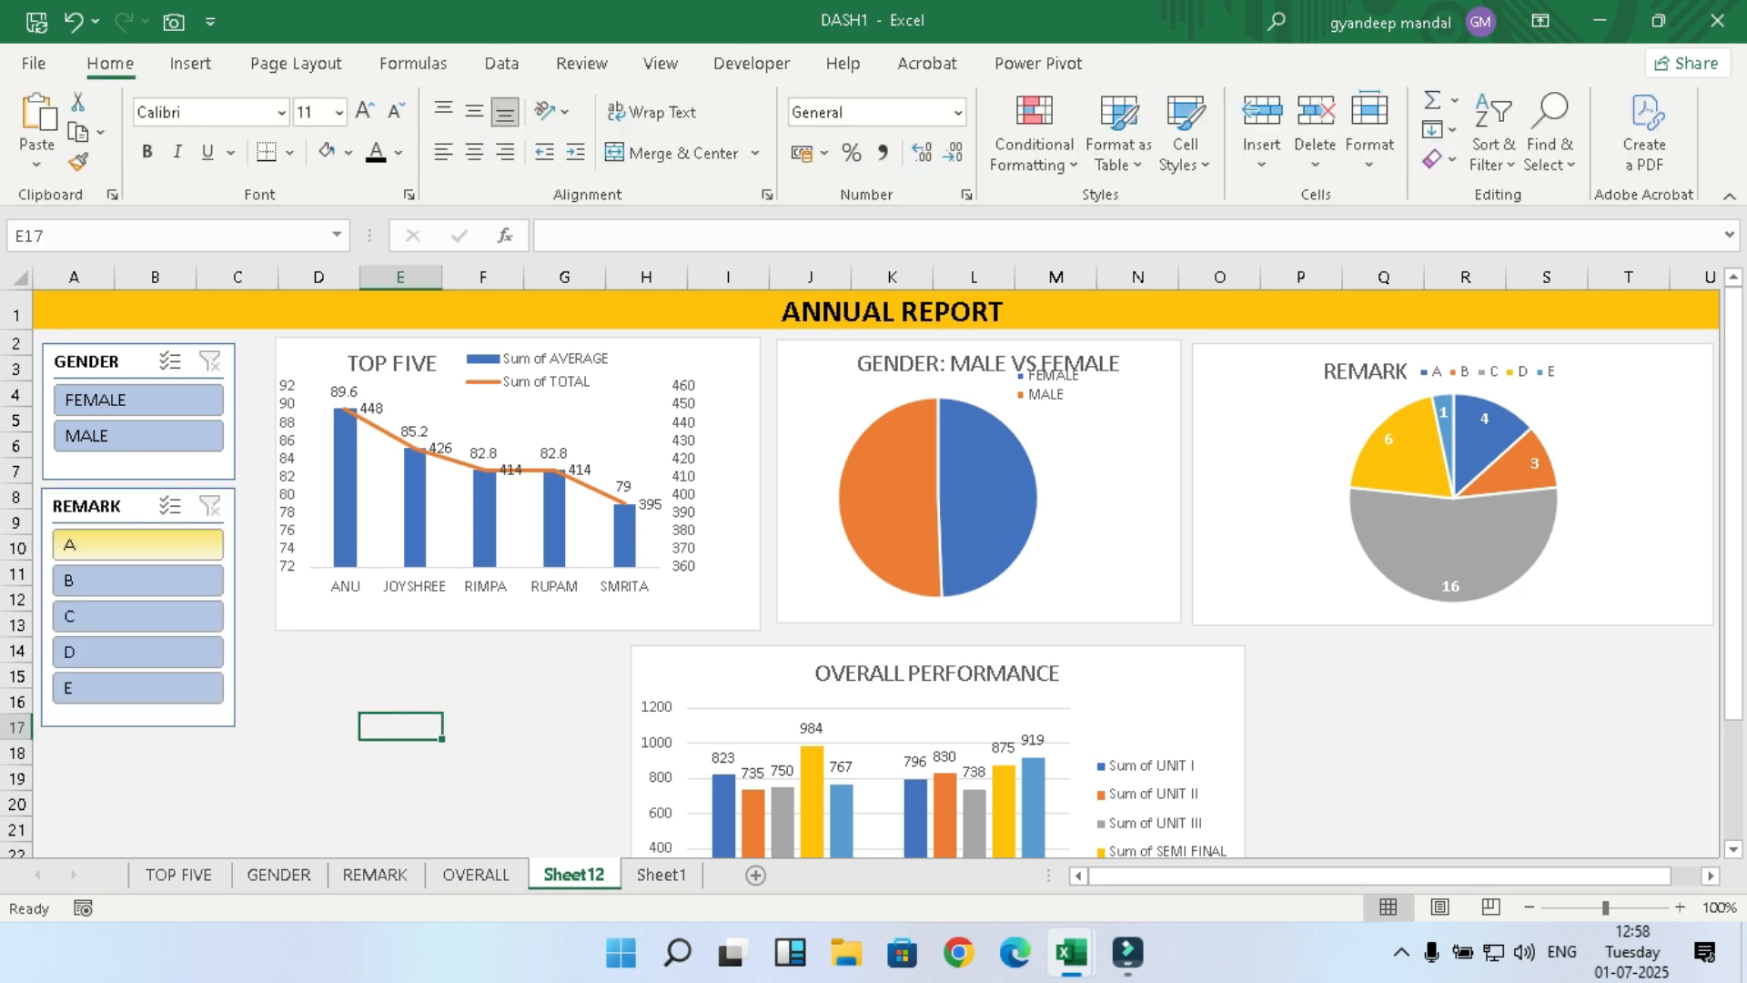
click(137, 579)
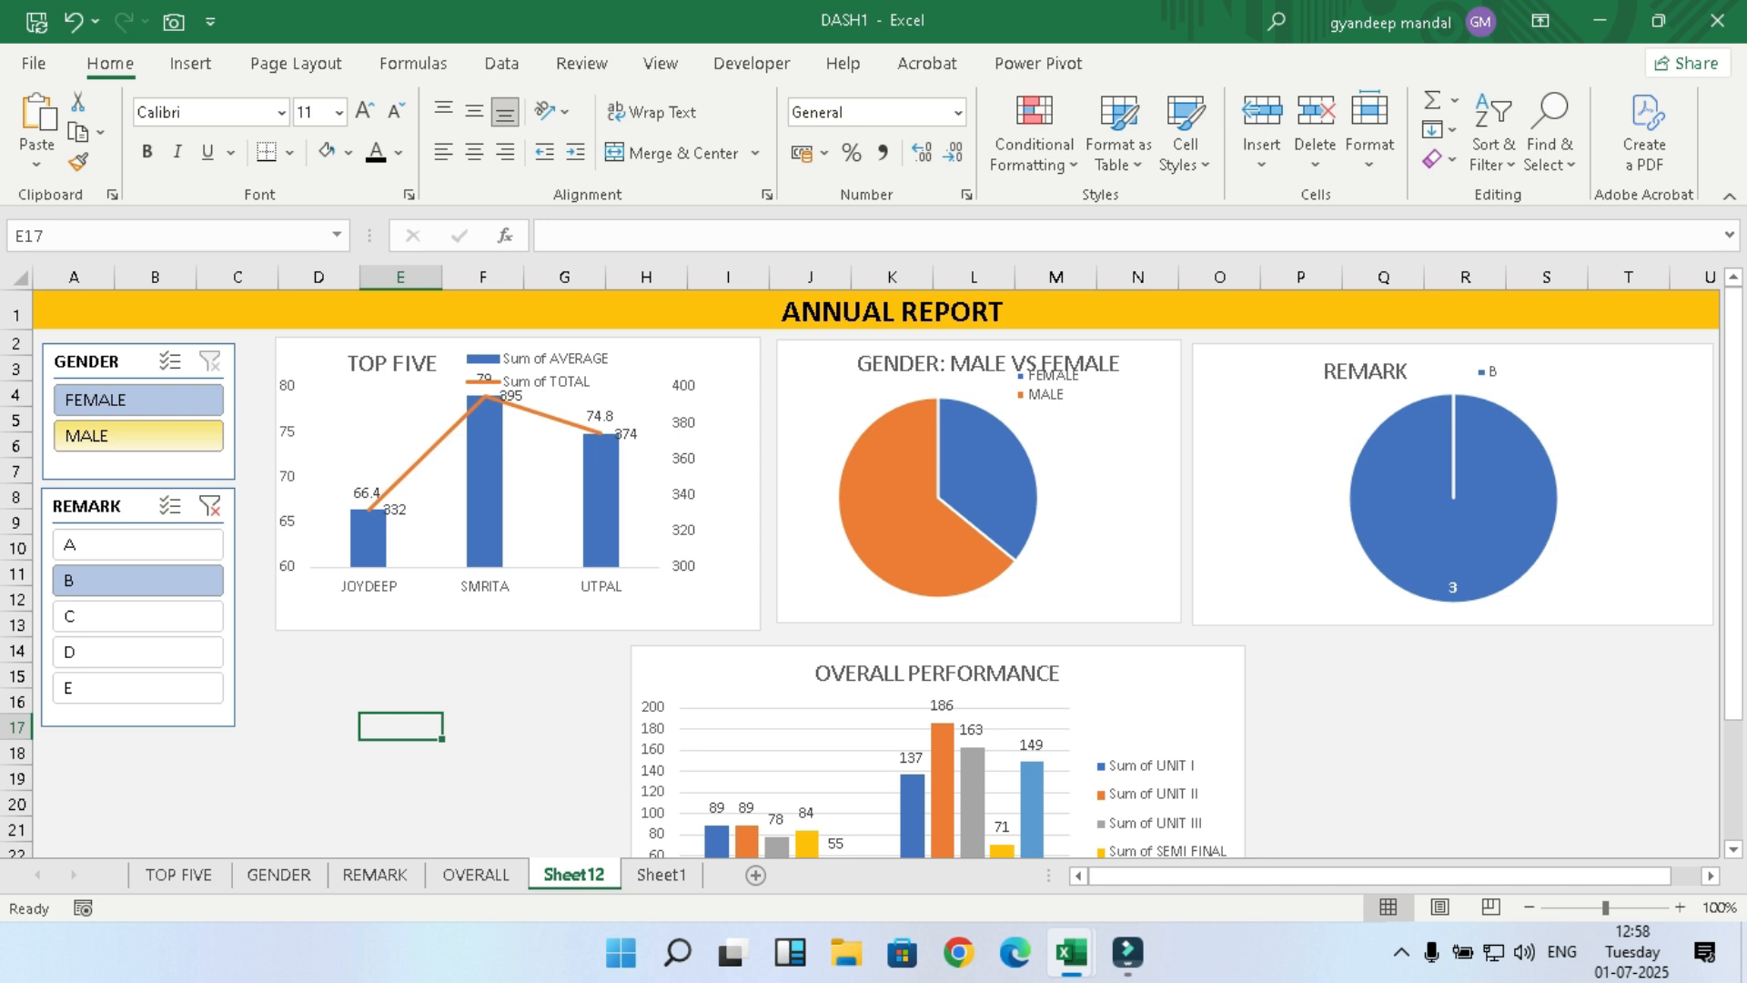
Step: Filter the dashboard to FEMALE students and set the remark filter to A and B together
click(136, 399)
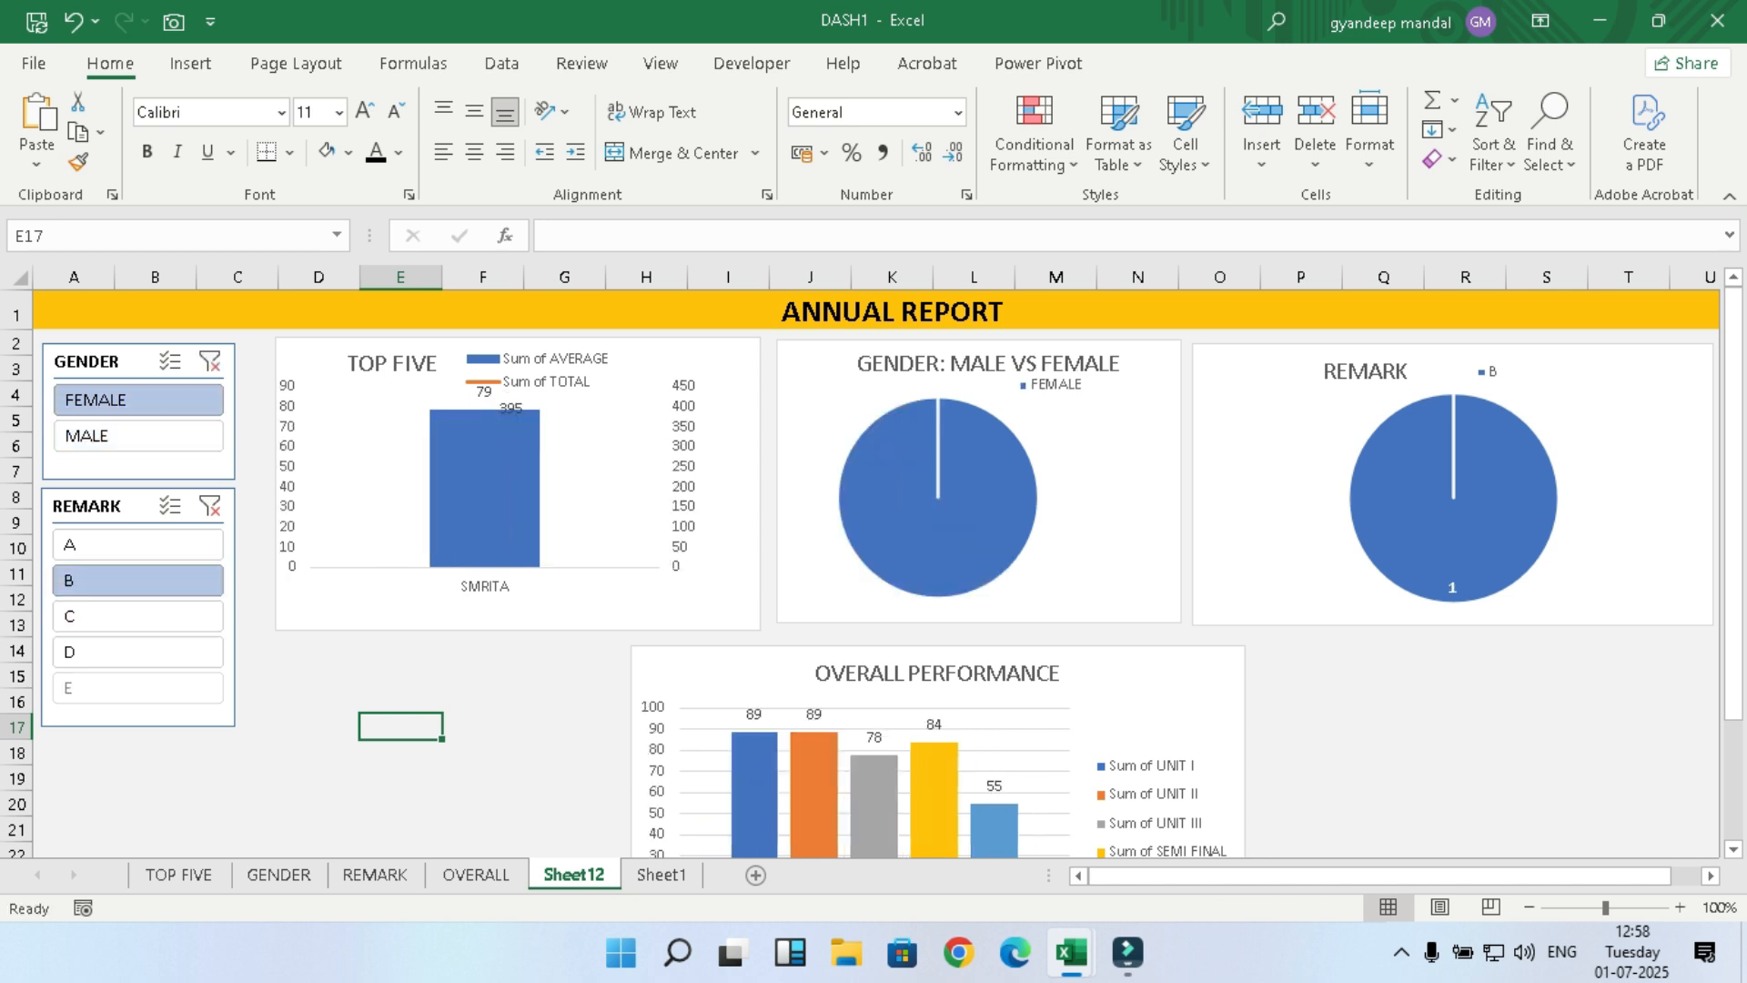
click(137, 545)
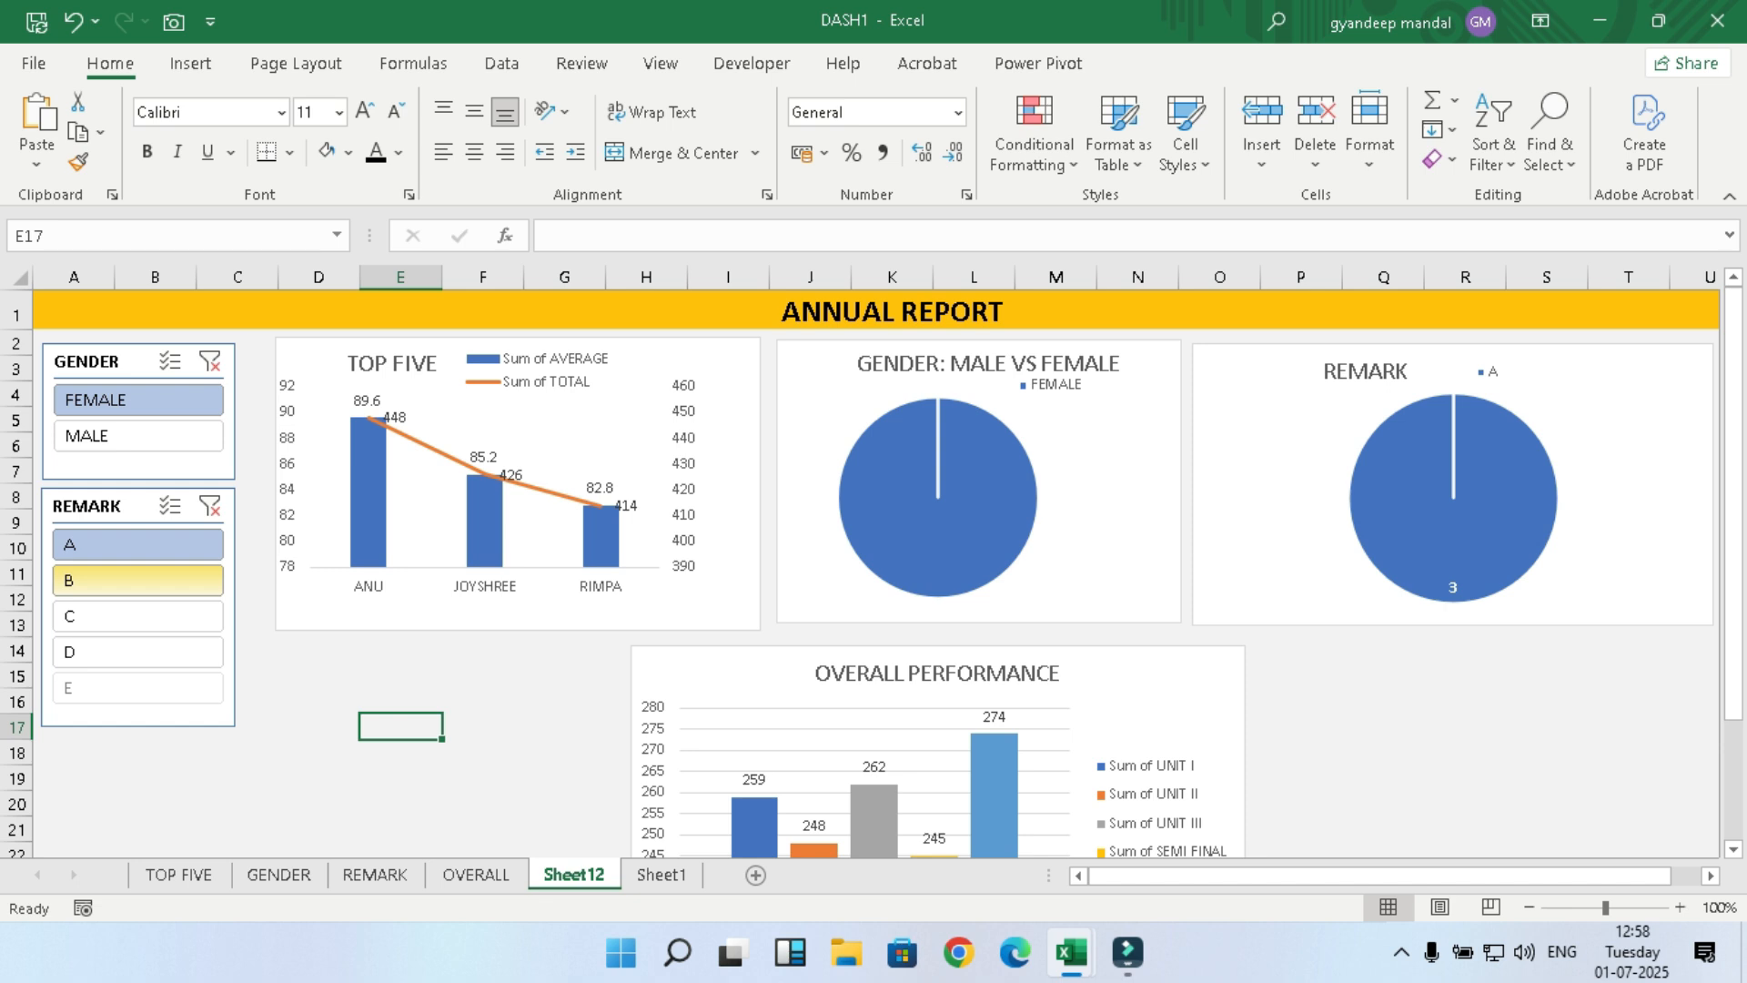
ctrl+click(136, 580)
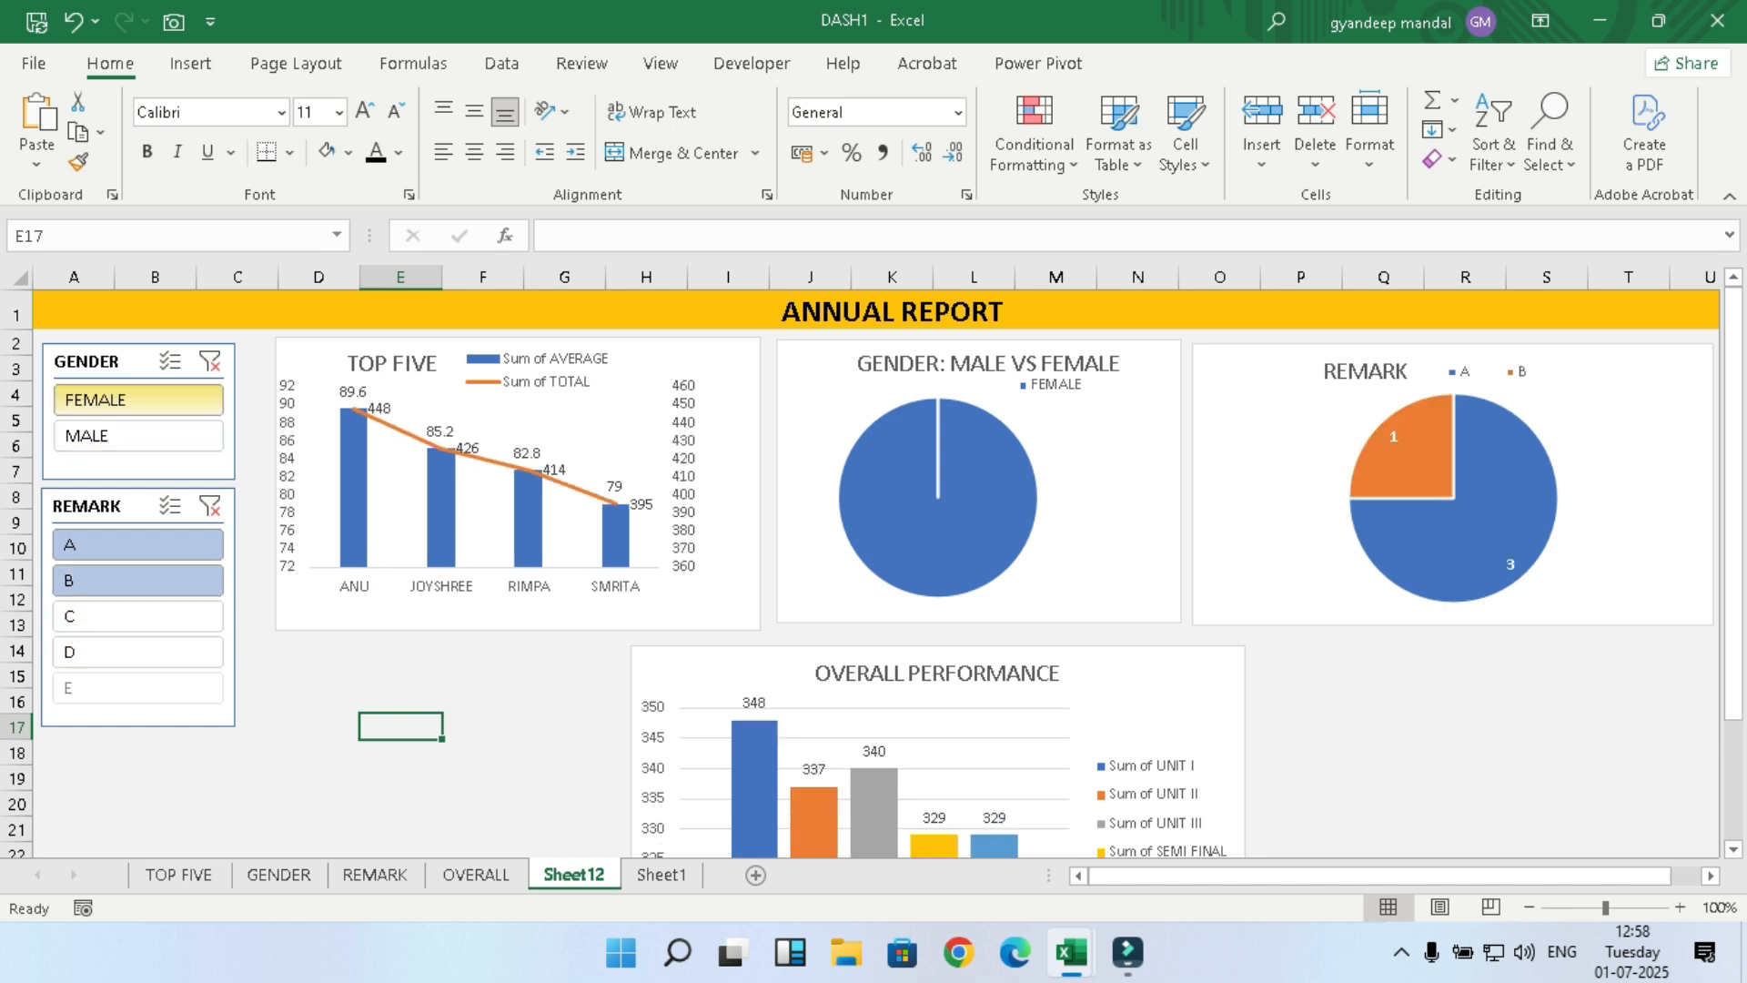
Step: Filter the dashboard charts to MALE students with remark C
click(136, 434)
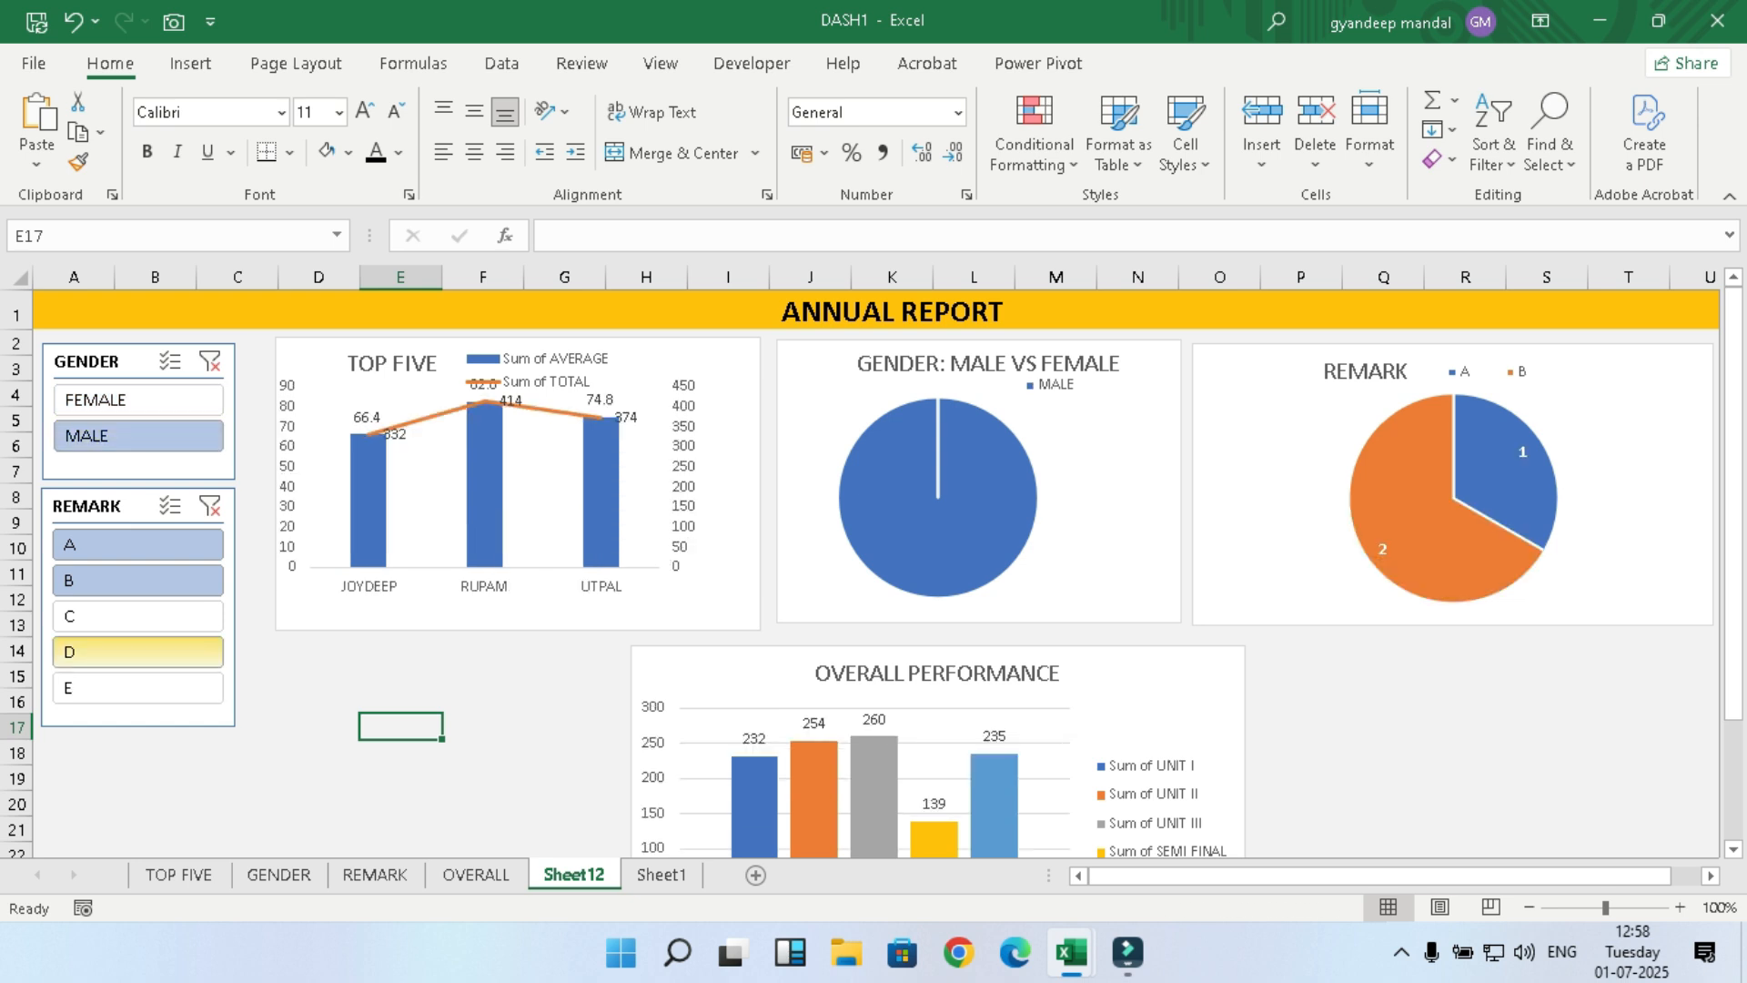
click(136, 616)
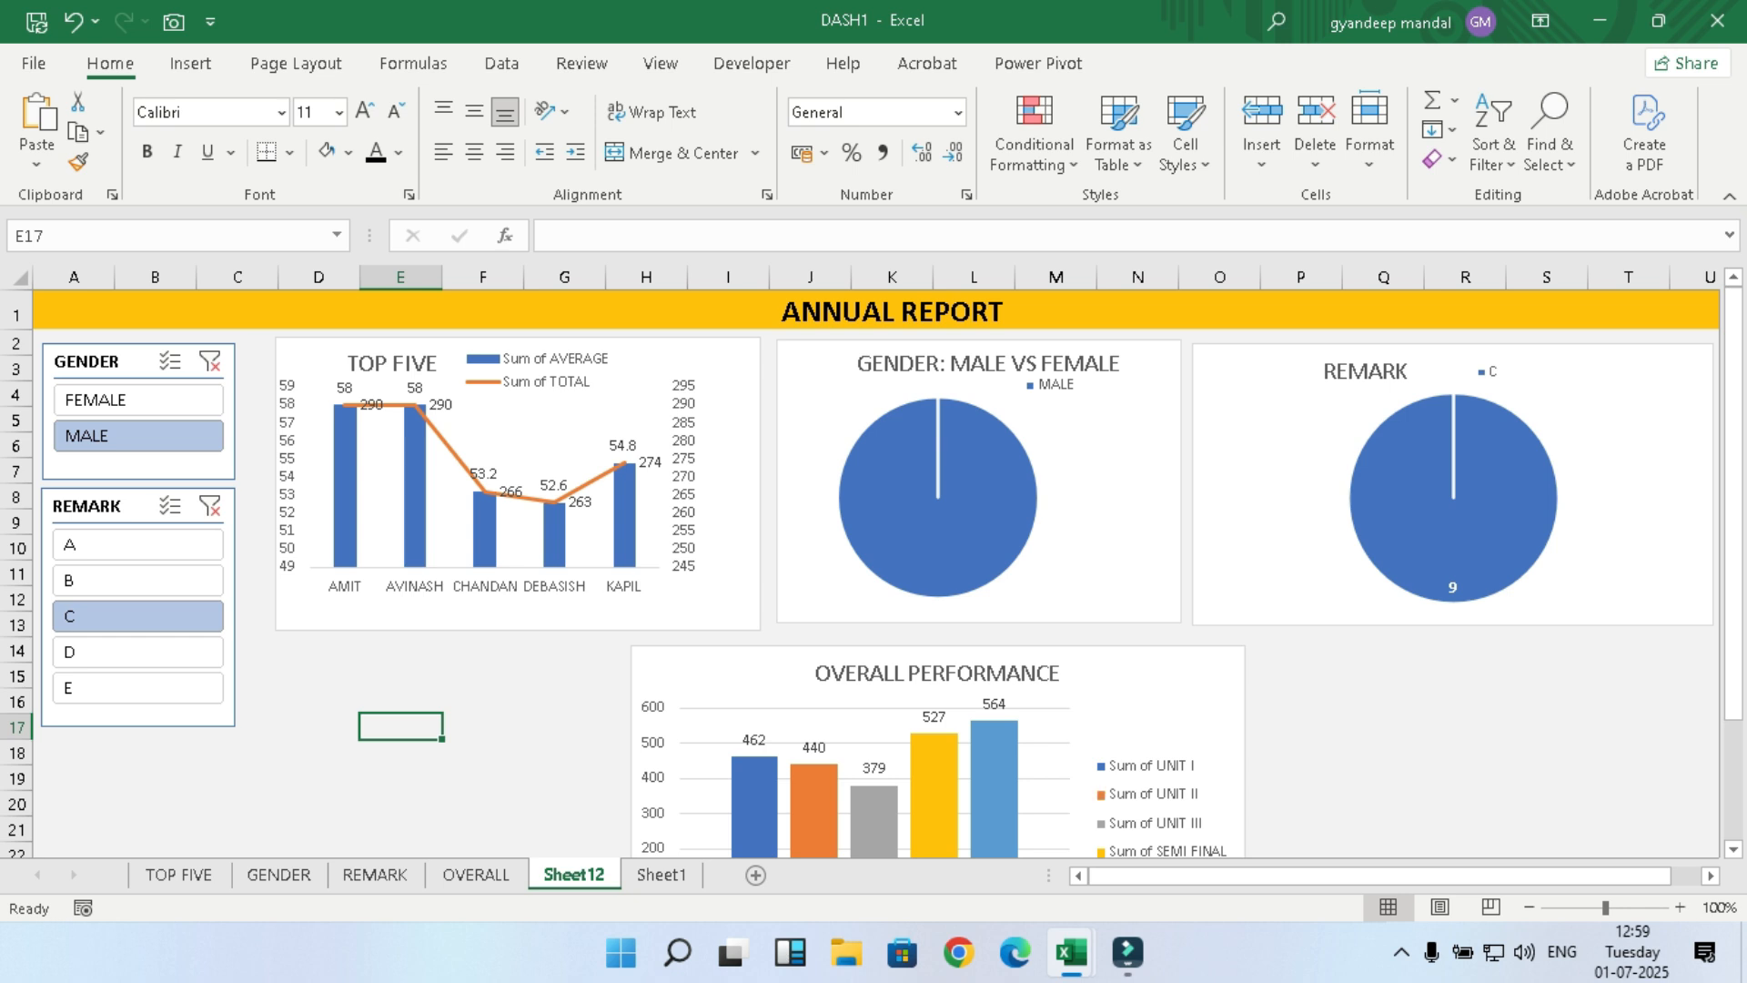
Step: Slightly reduce the height of the TOP FIVE chart from its lower edge
click(678, 362)
drag(519, 629, 519, 613)
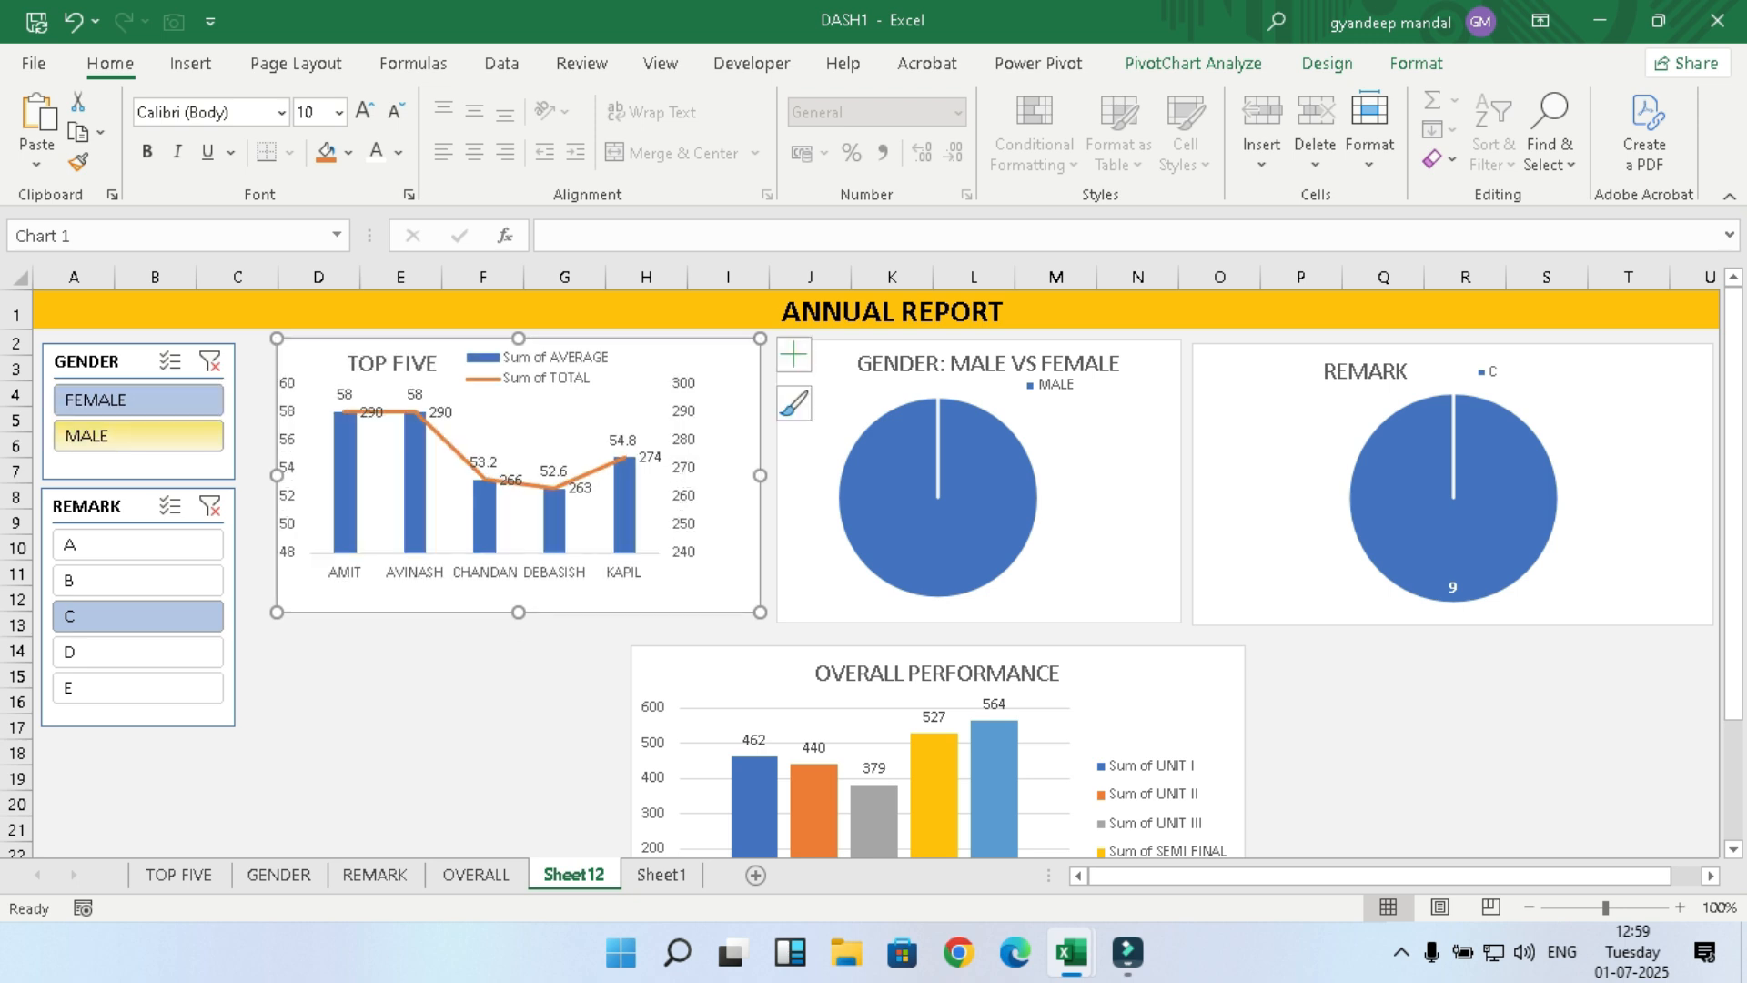
Step: Include FEMALE alongside MALE in the gender filter and filter the dashboard charts to remark A
ctrl+click(139, 400)
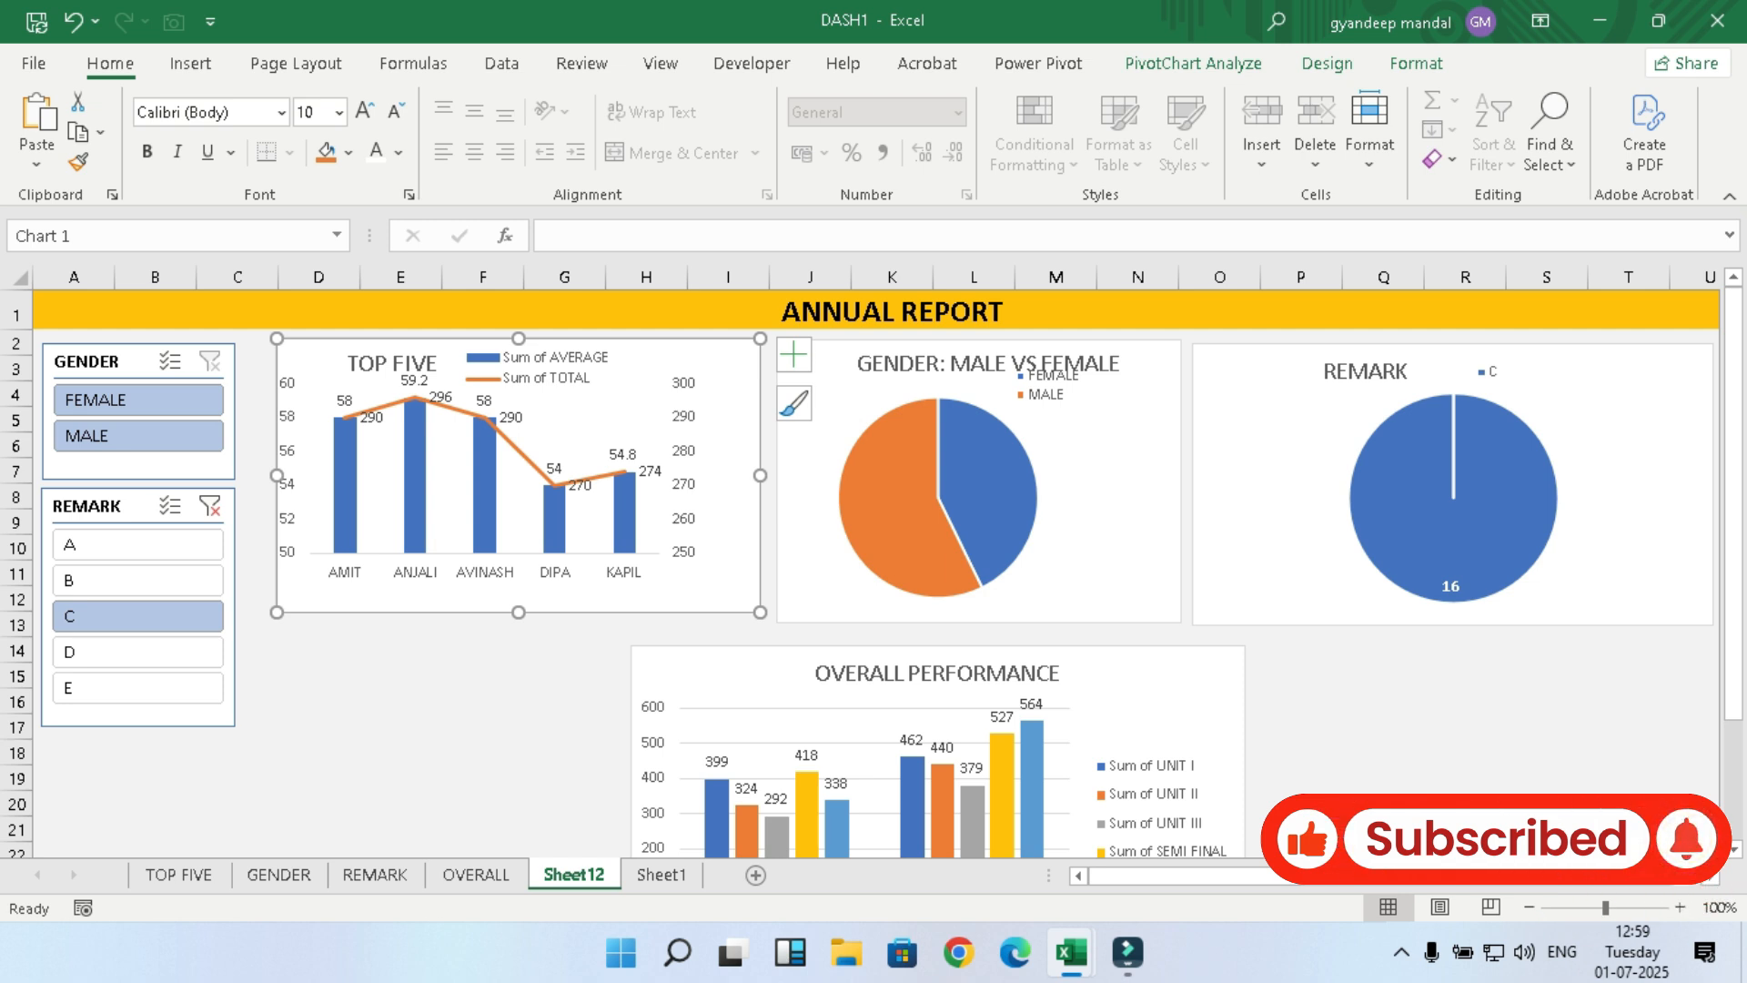
click(137, 545)
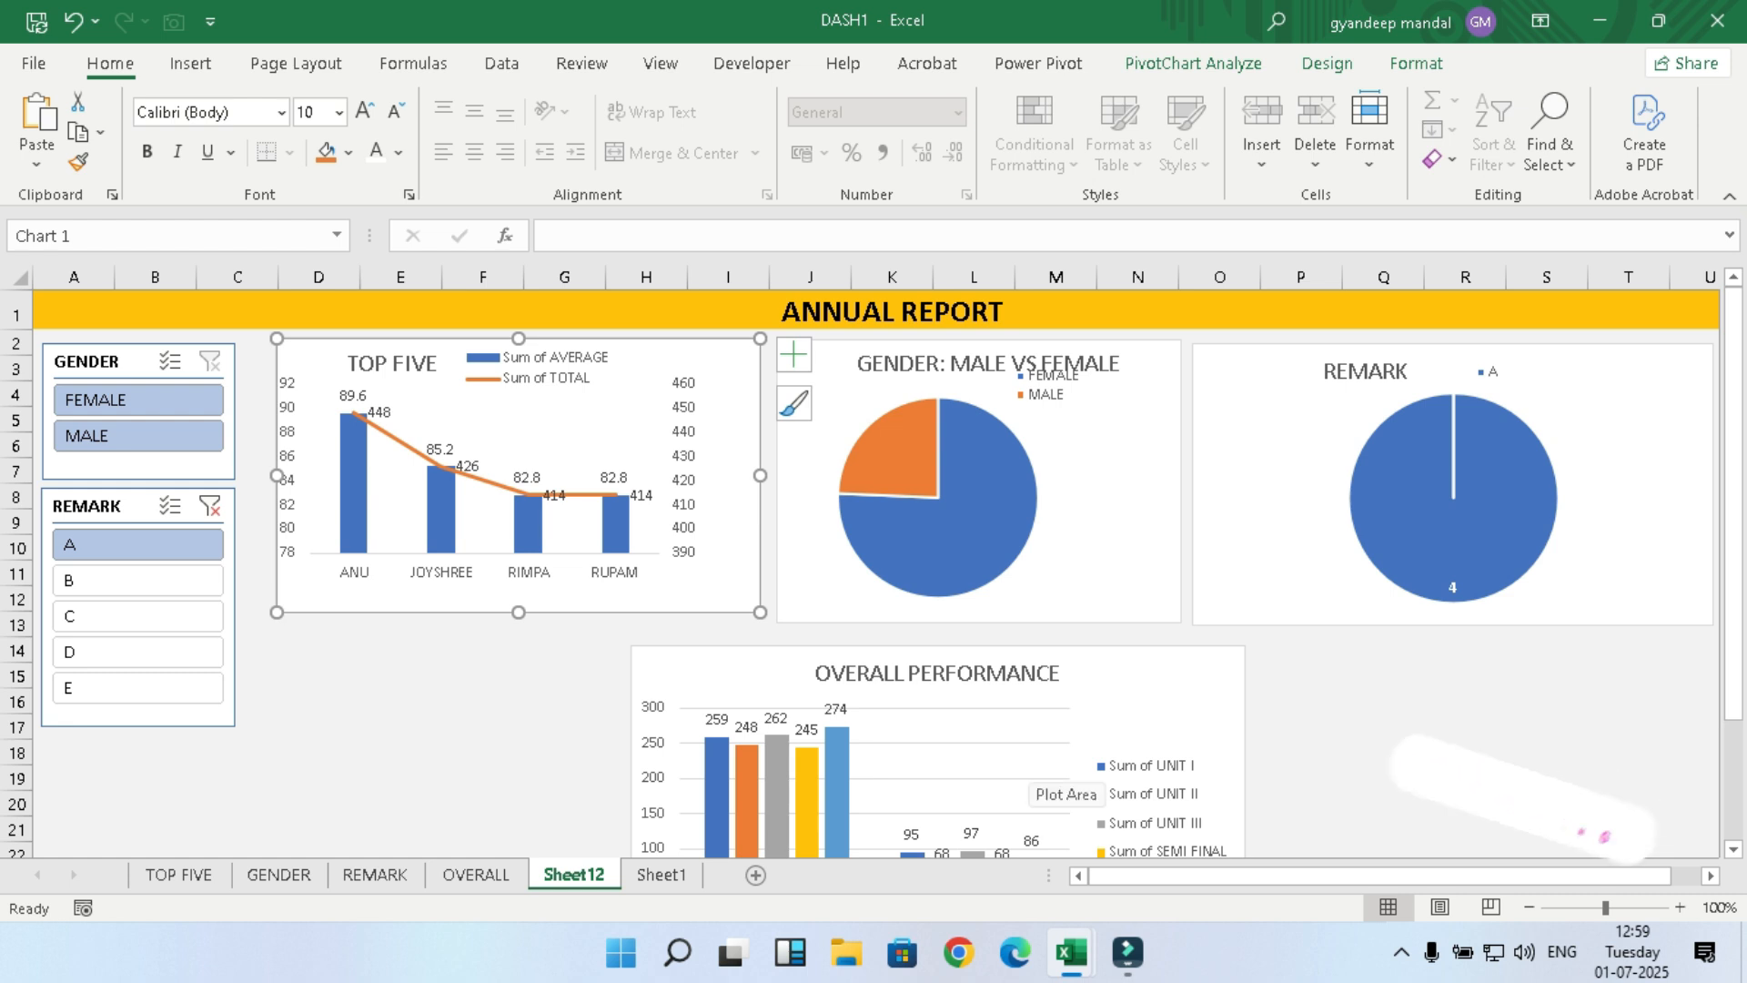
Step: Examine the GENDER, OVERALL PERFORMANCE and REMARK charts for remark A, comparing female and male results
mouse_move(881, 454)
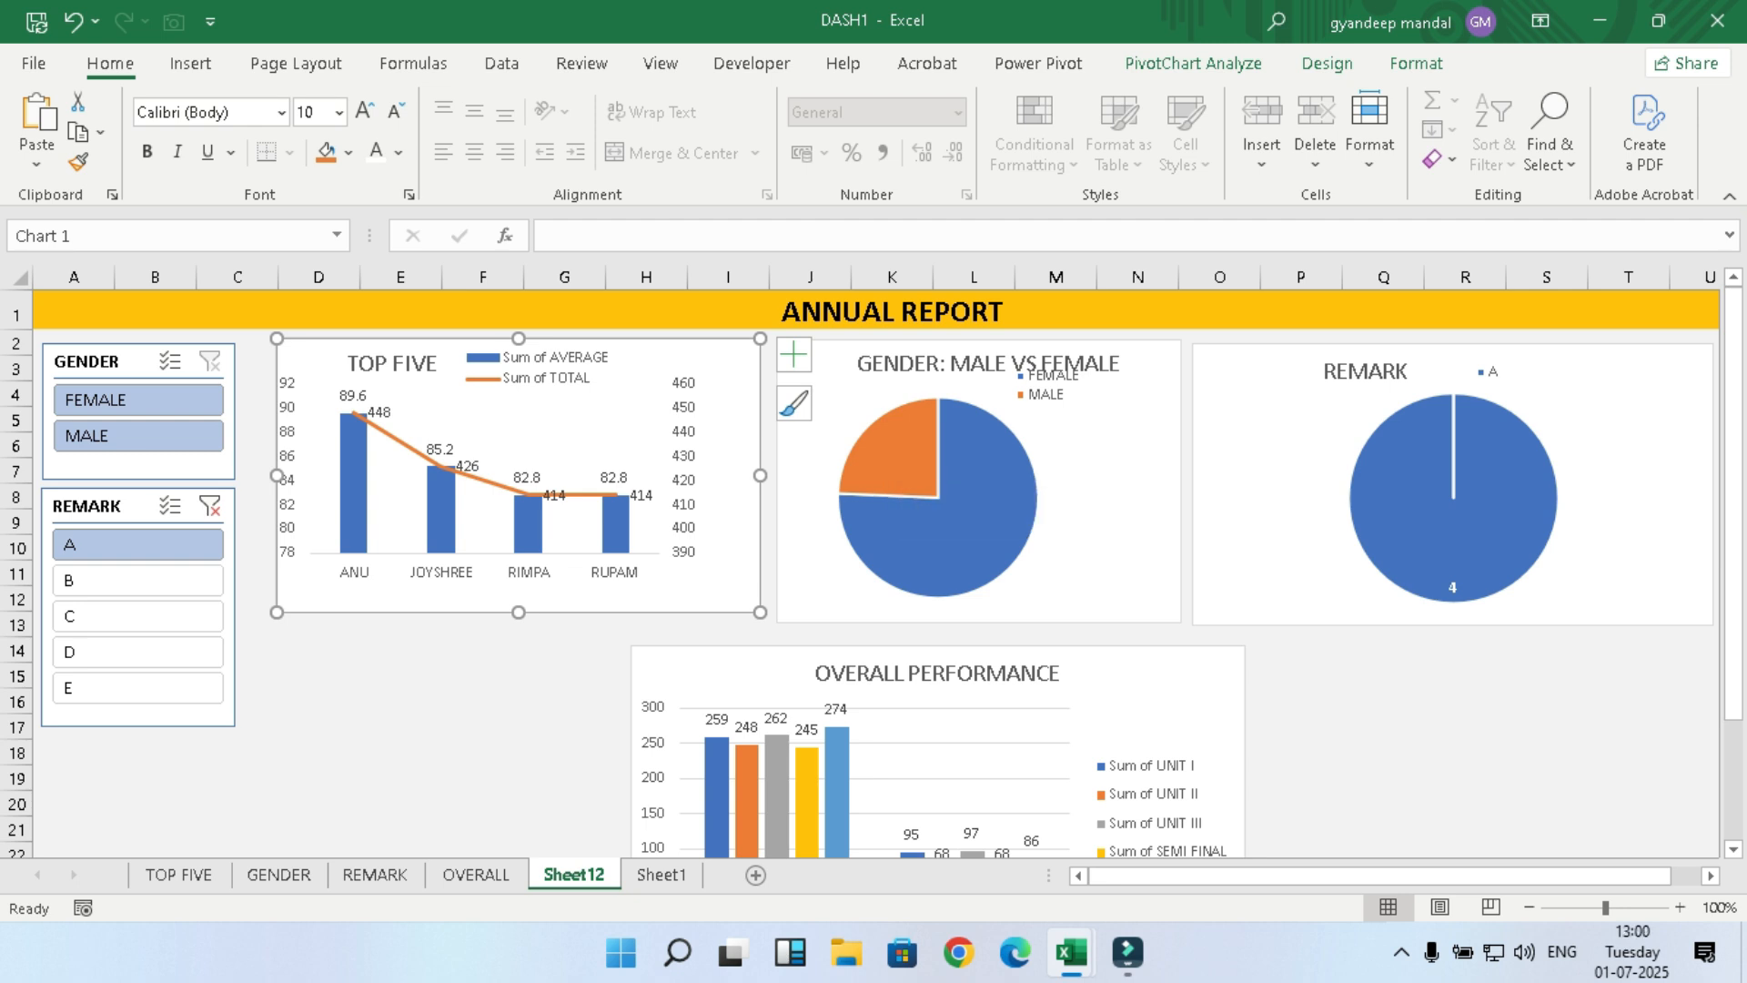
mouse_move(957, 590)
scroll(958, 590, down, 2)
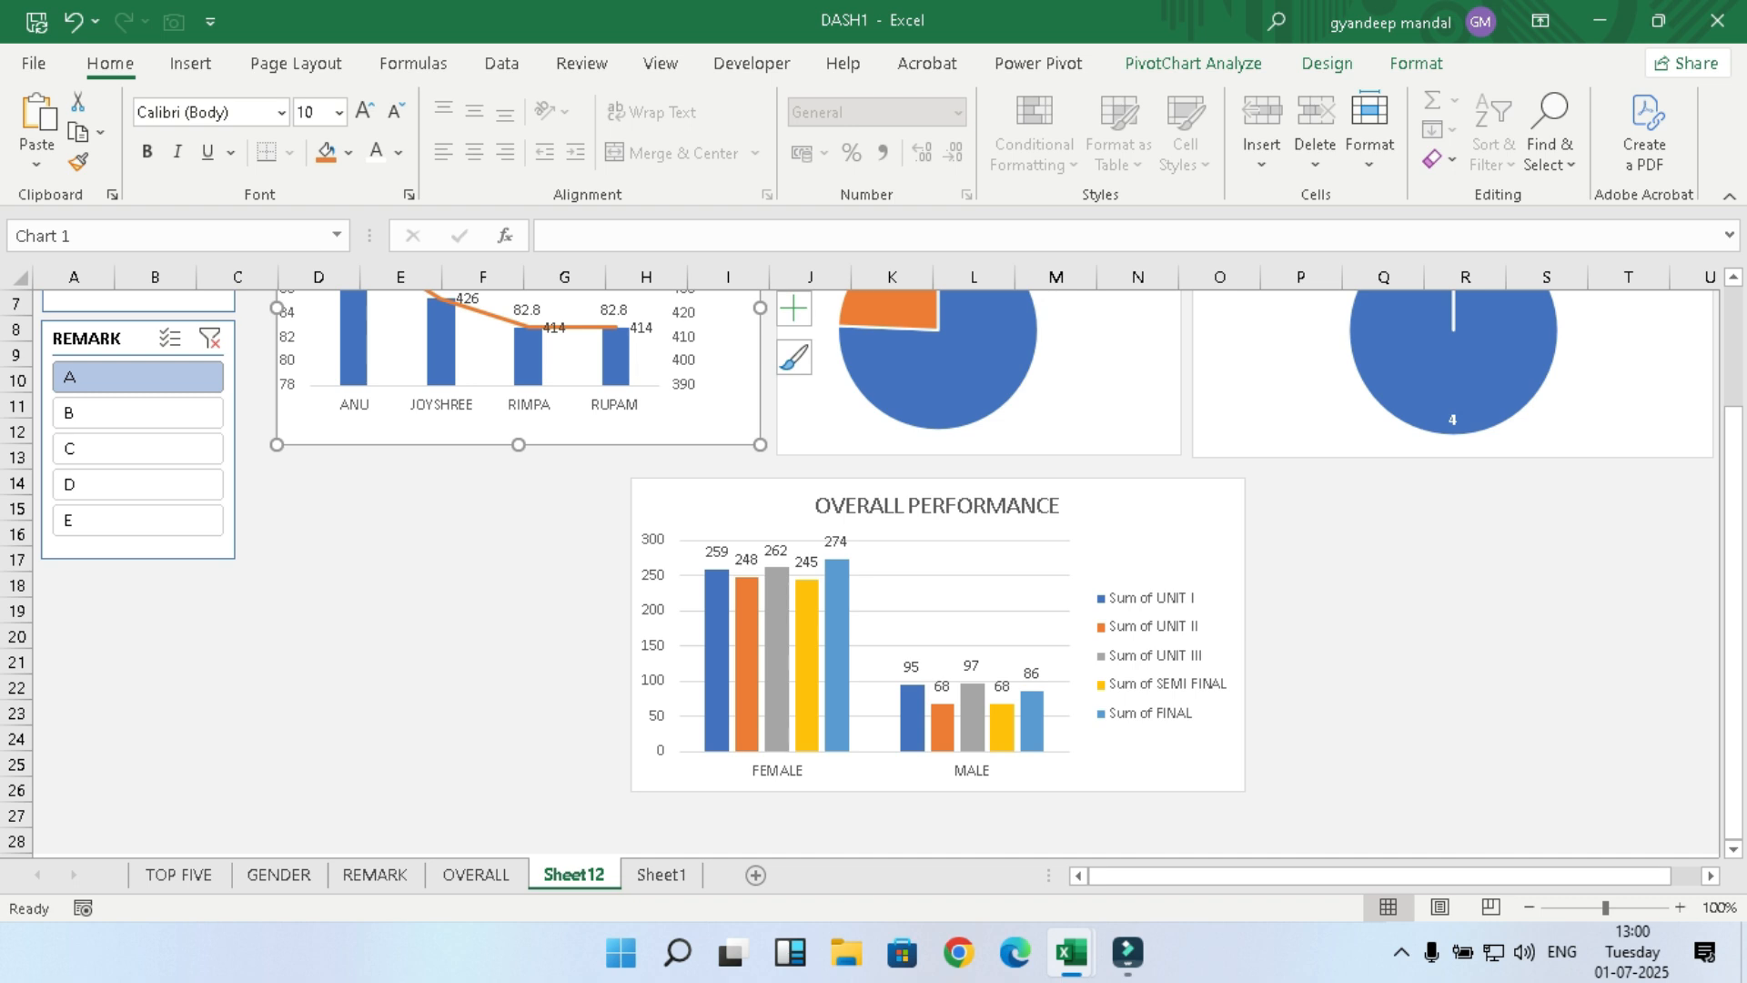
mouse_move(911, 724)
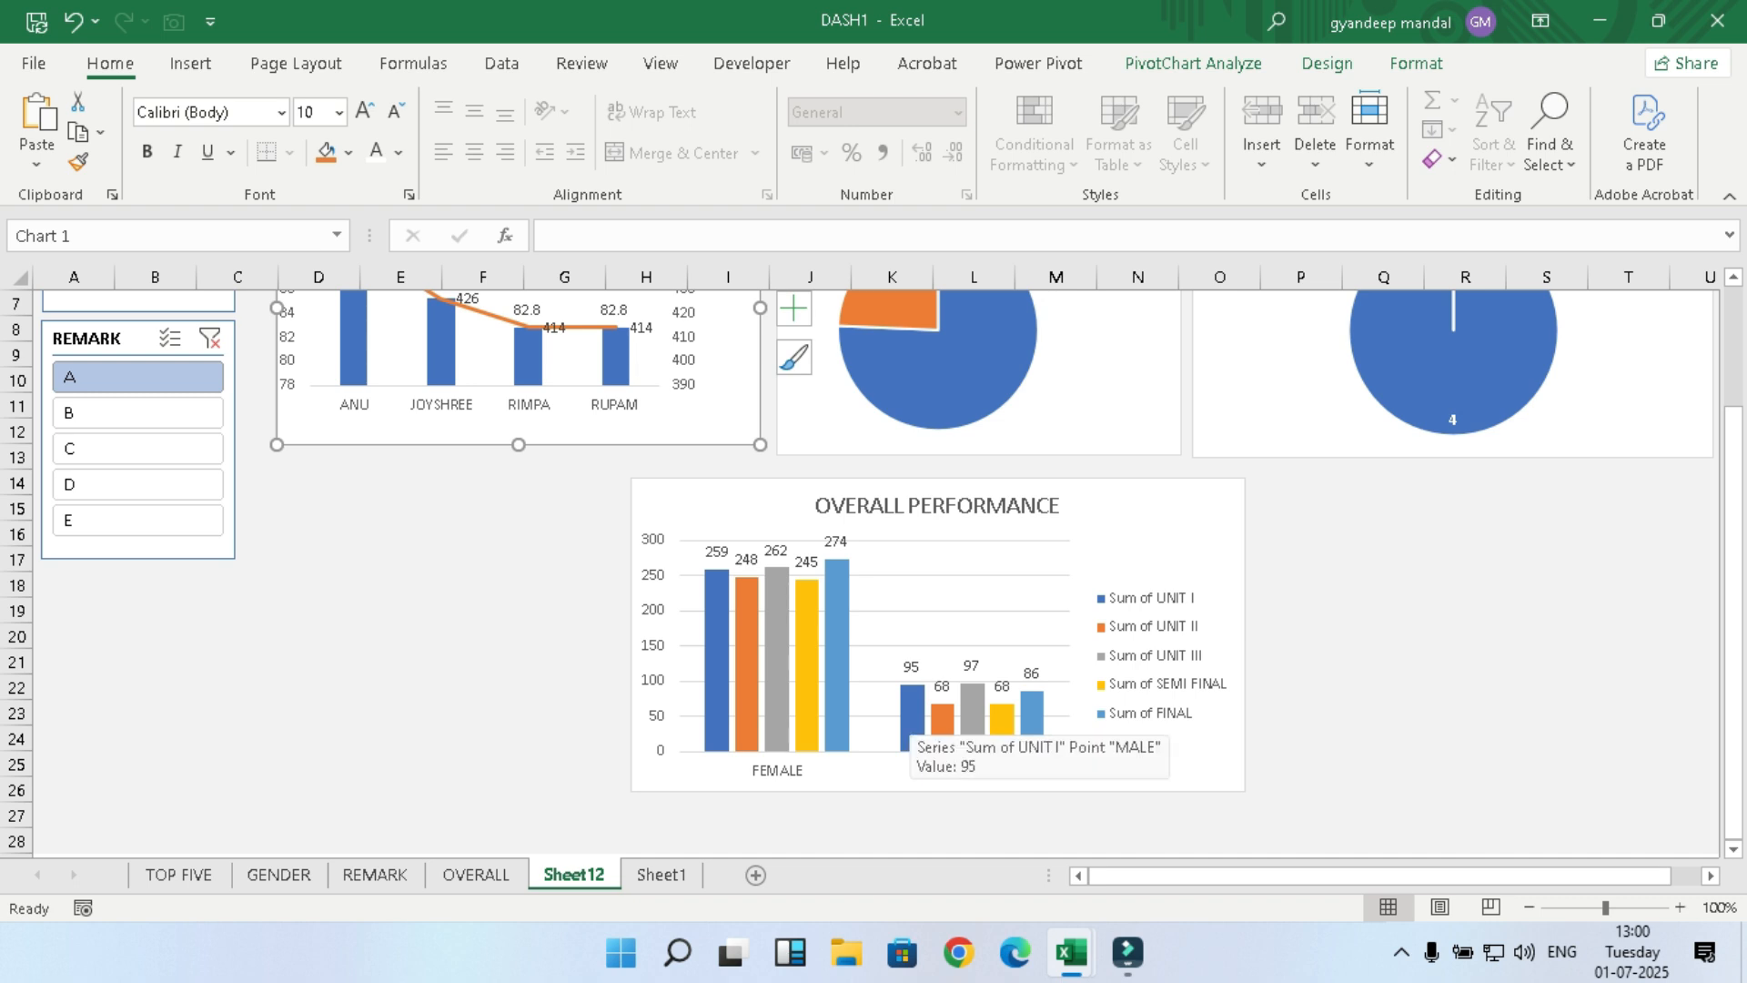
scroll(876, 573, up, 1)
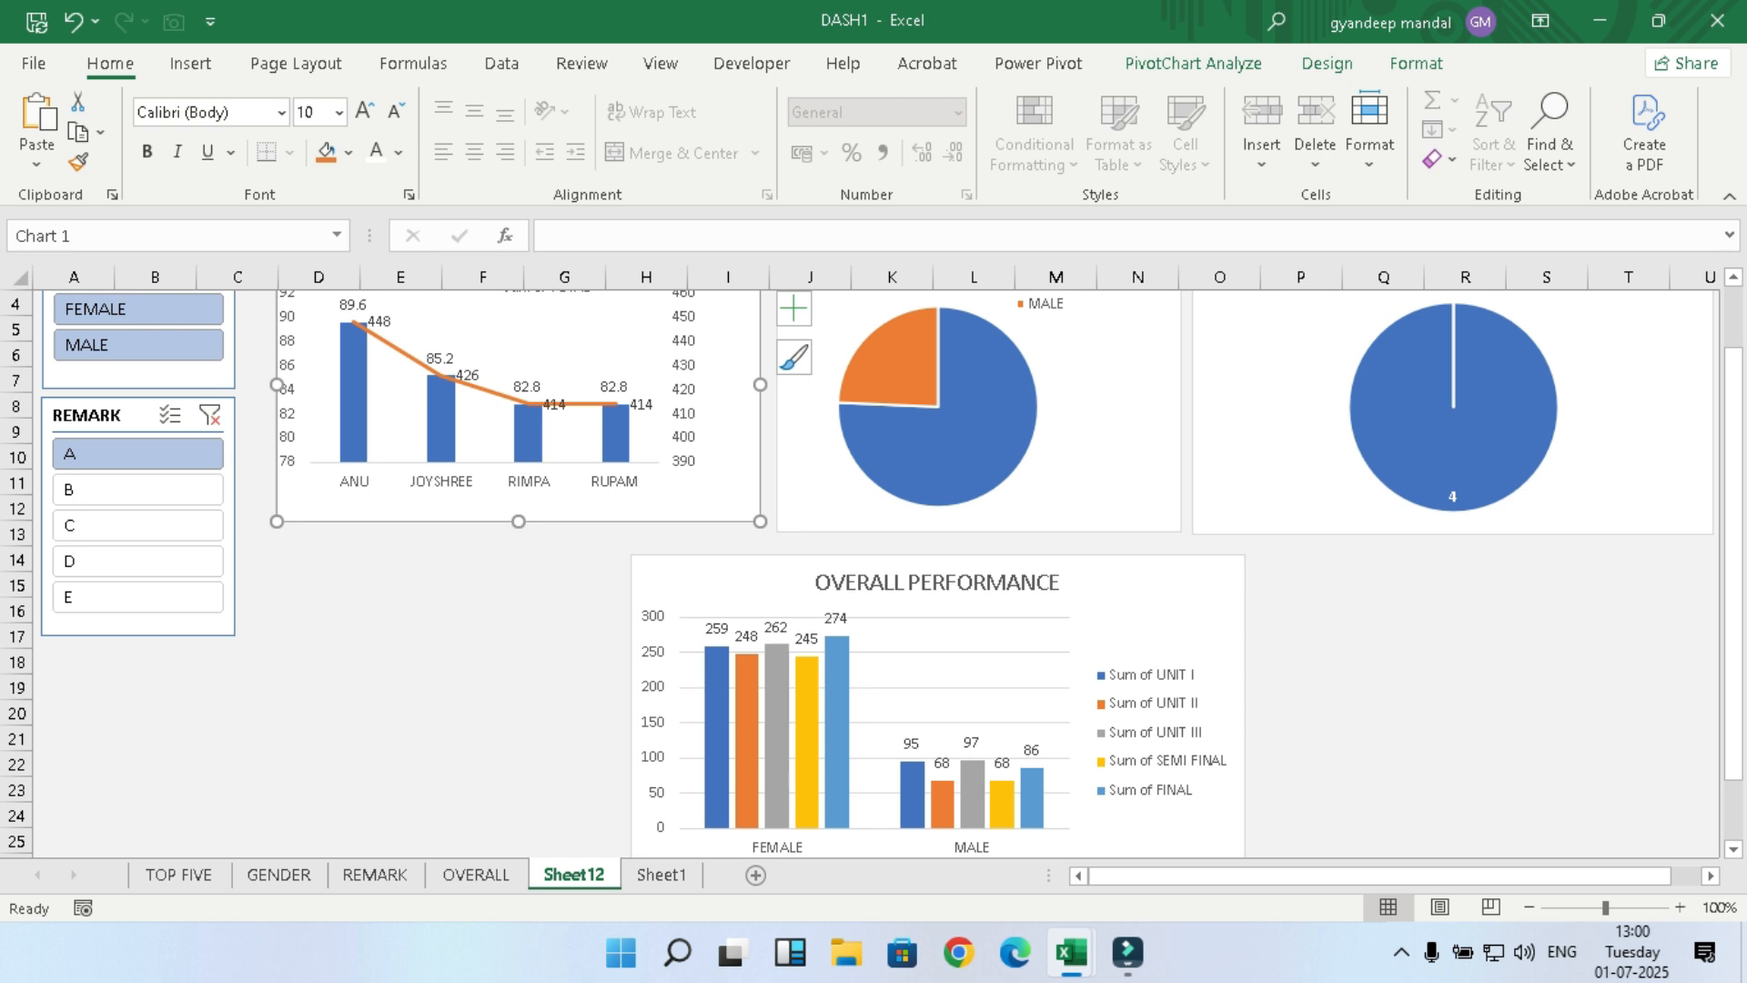
mouse_move(717, 699)
mouse_move(972, 797)
scroll(1447, 455, up, 2)
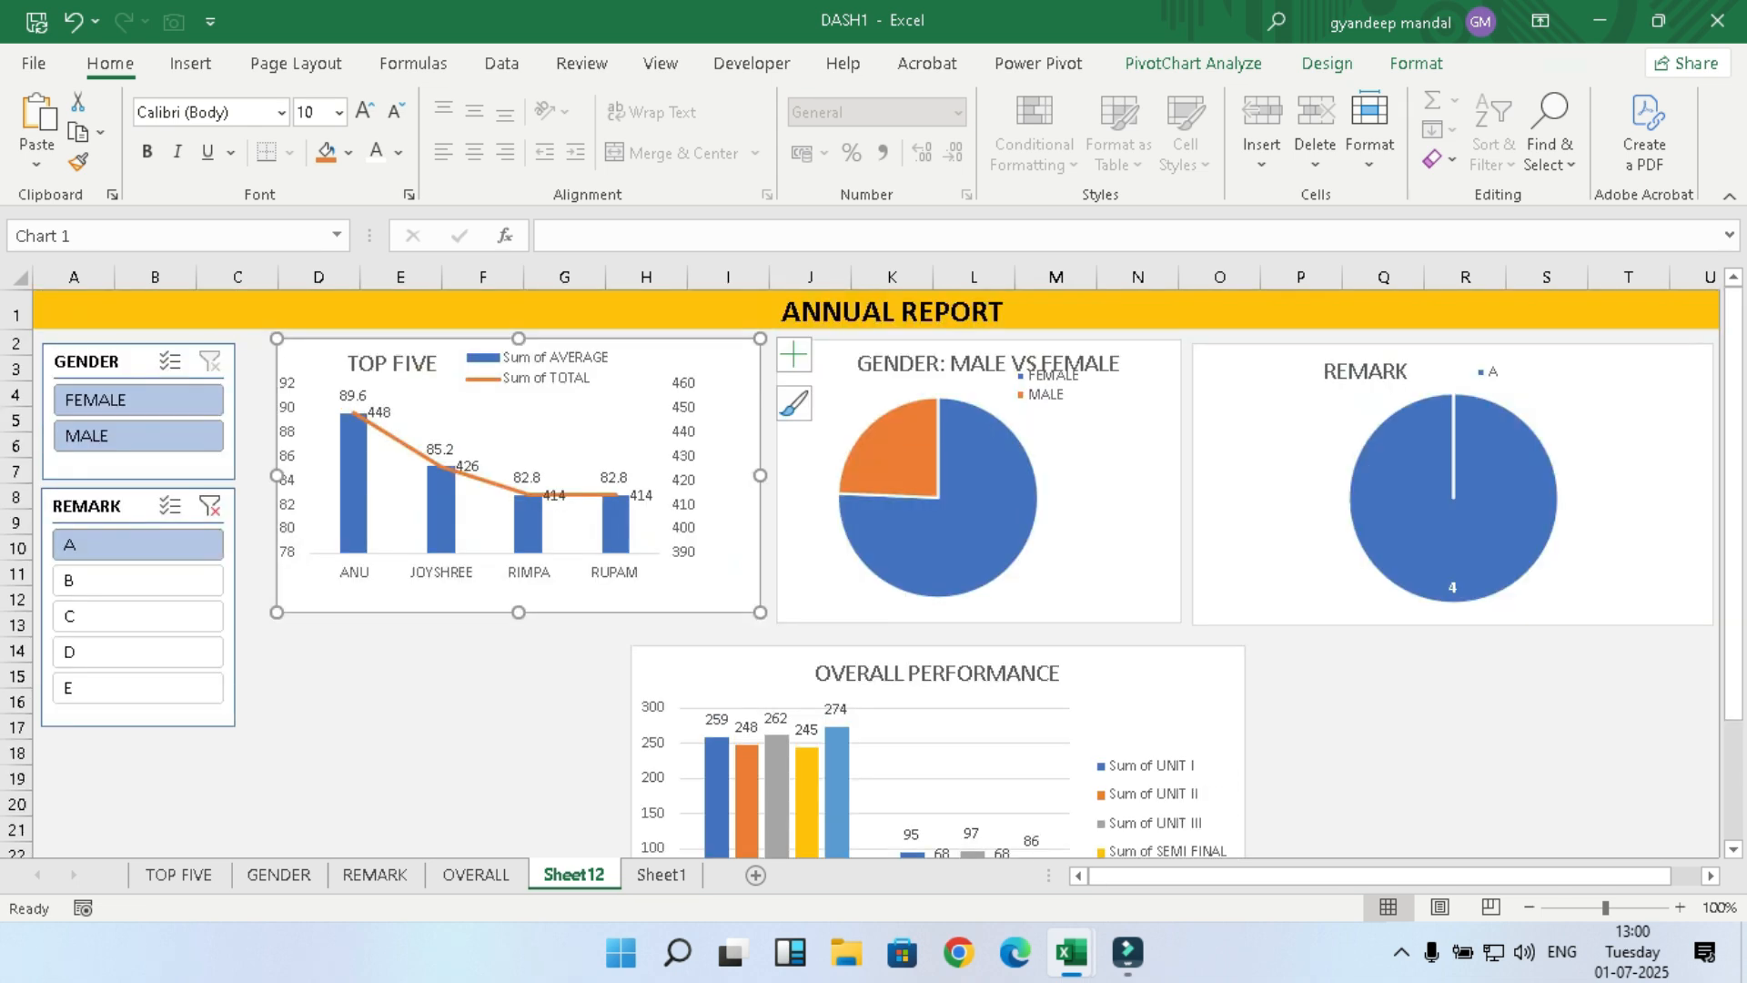
mouse_move(1447, 473)
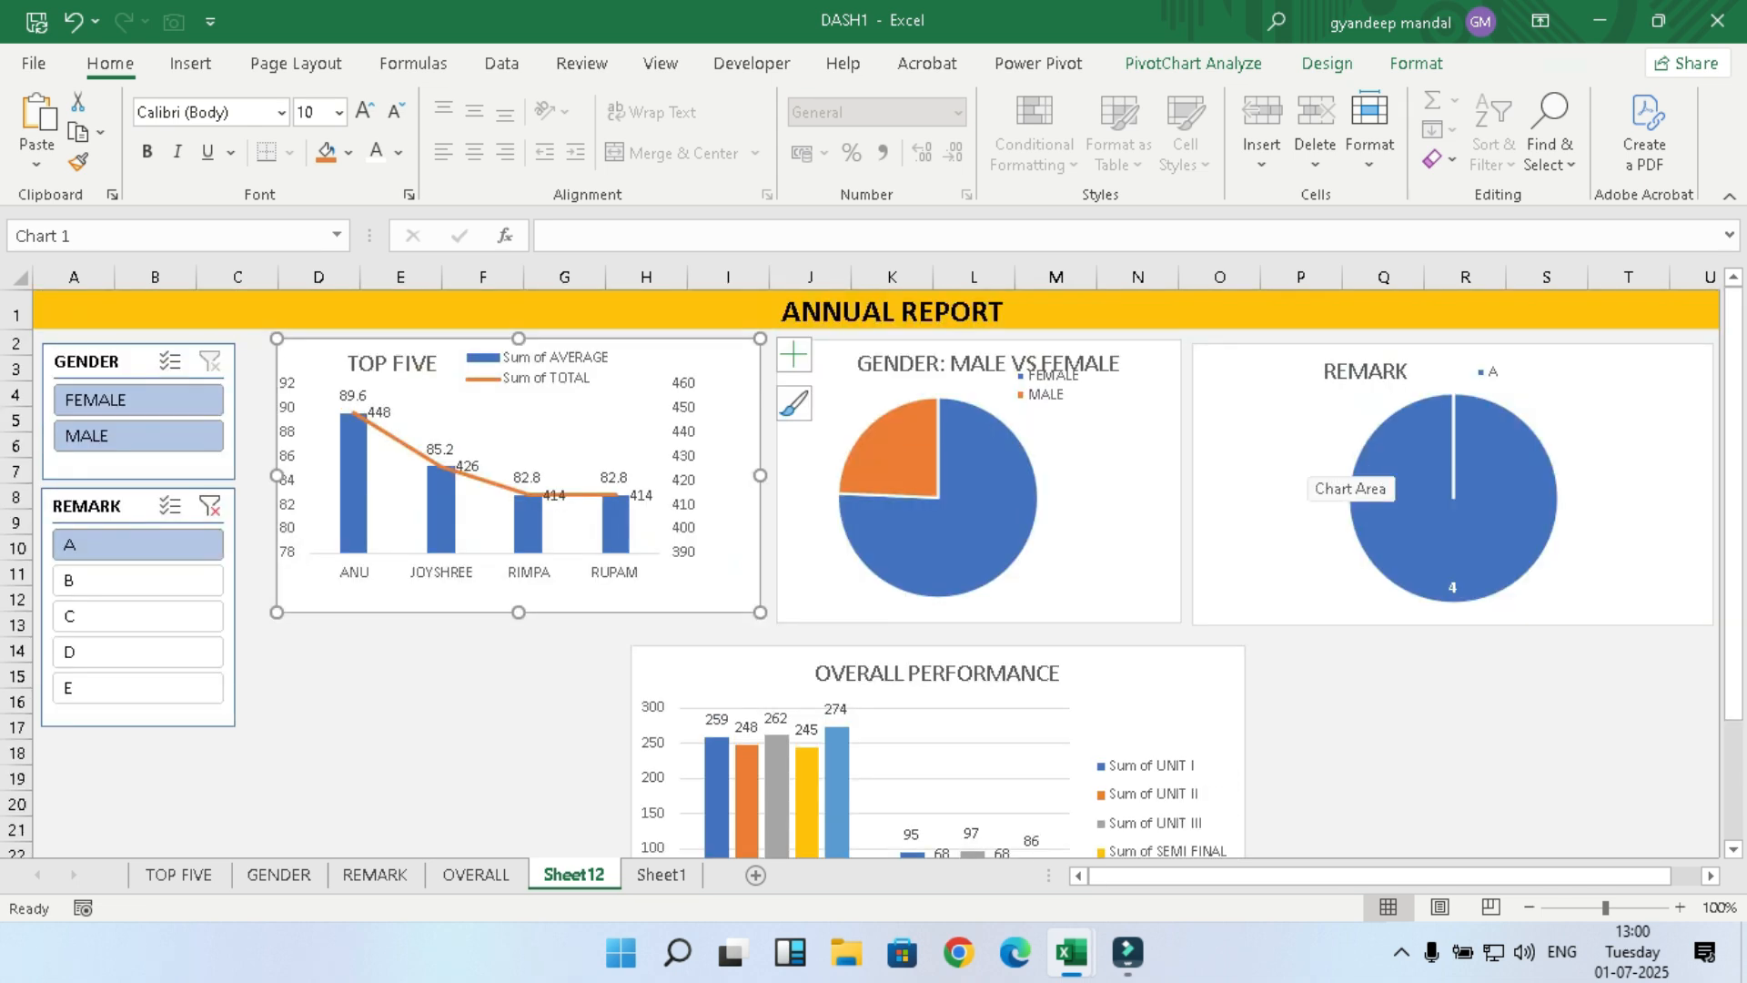